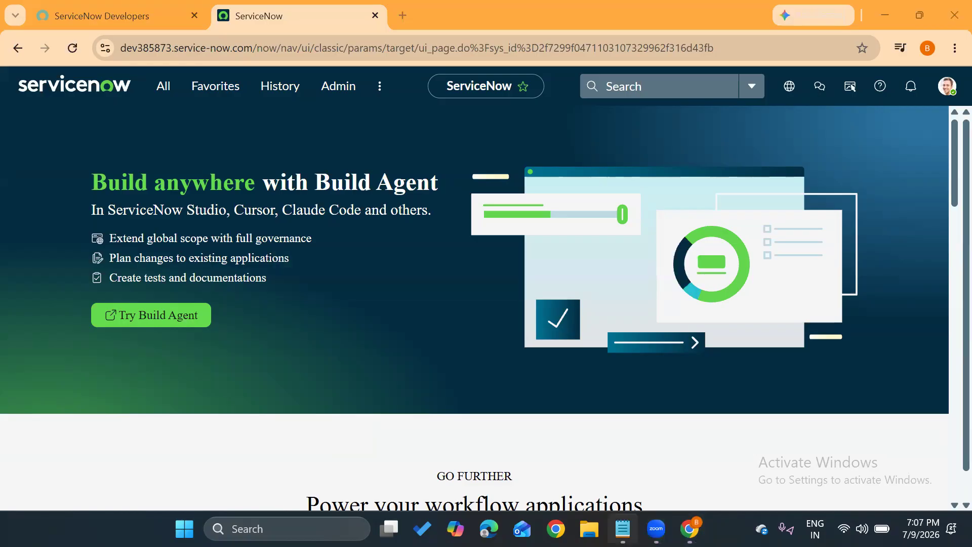
Switch to the blank Notepad note and list Dictionary, Auto number and dot walking on separate lines.
click(613, 467)
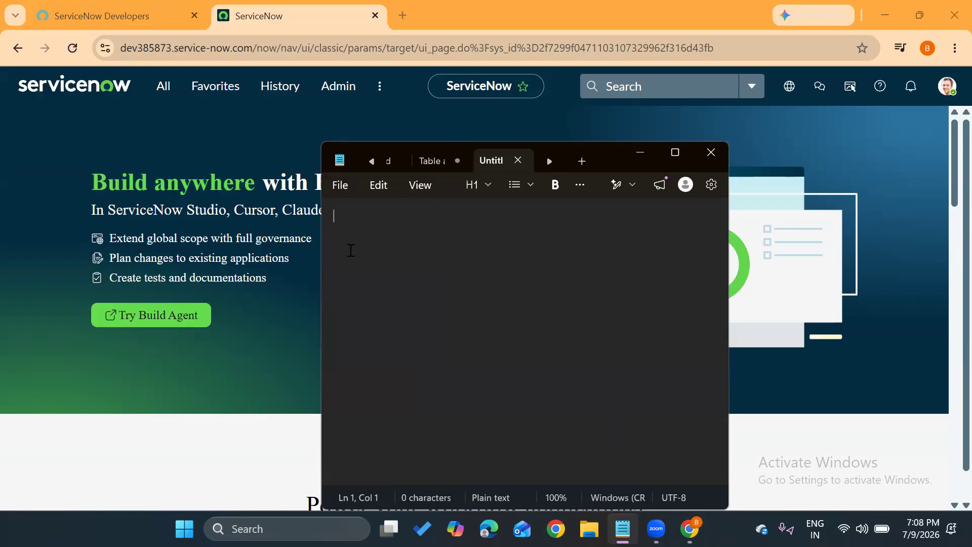
text(Dictionary)
key(Return)
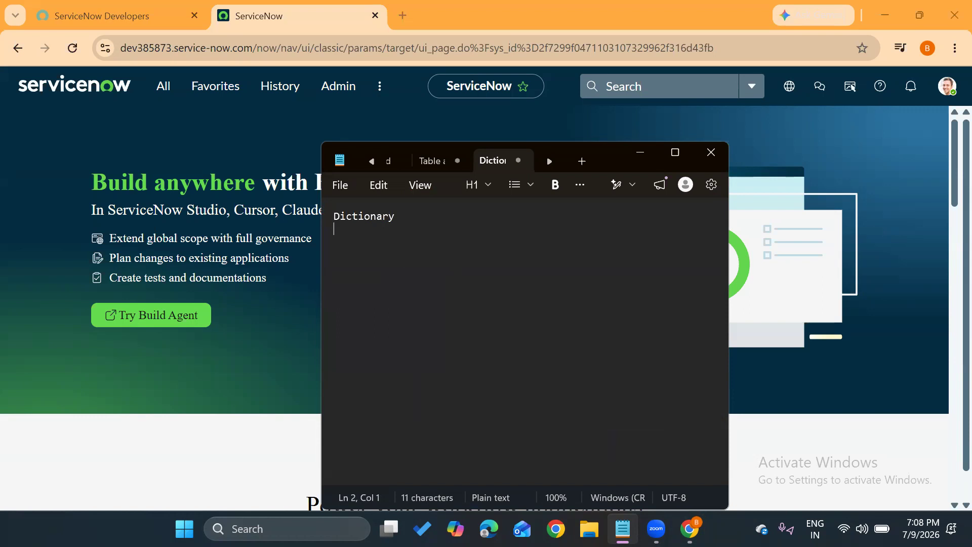
text(Auto number)
key(Return)
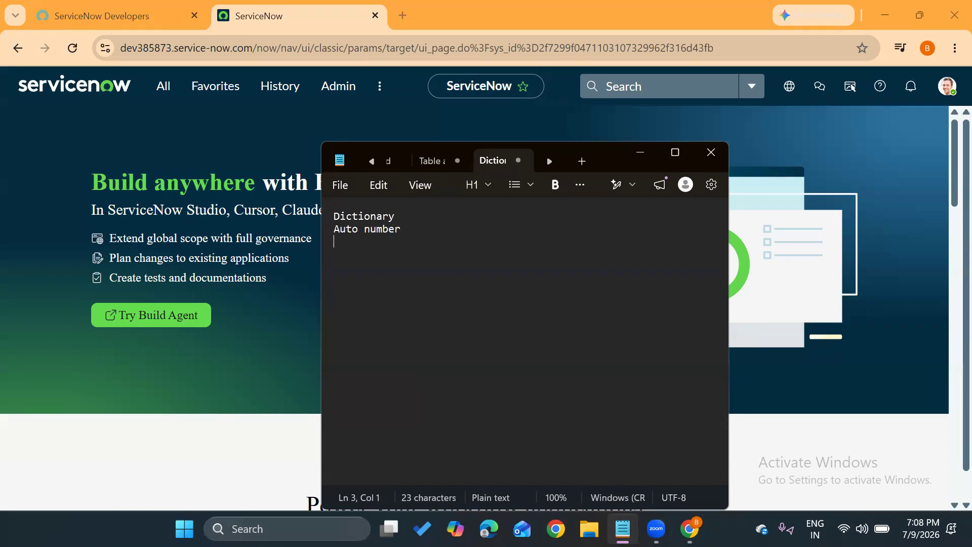
text(dot walking)
key(Return)
Add dependency, Extensible and Dictionary overrides as separate lines in the topic list.
text(de)
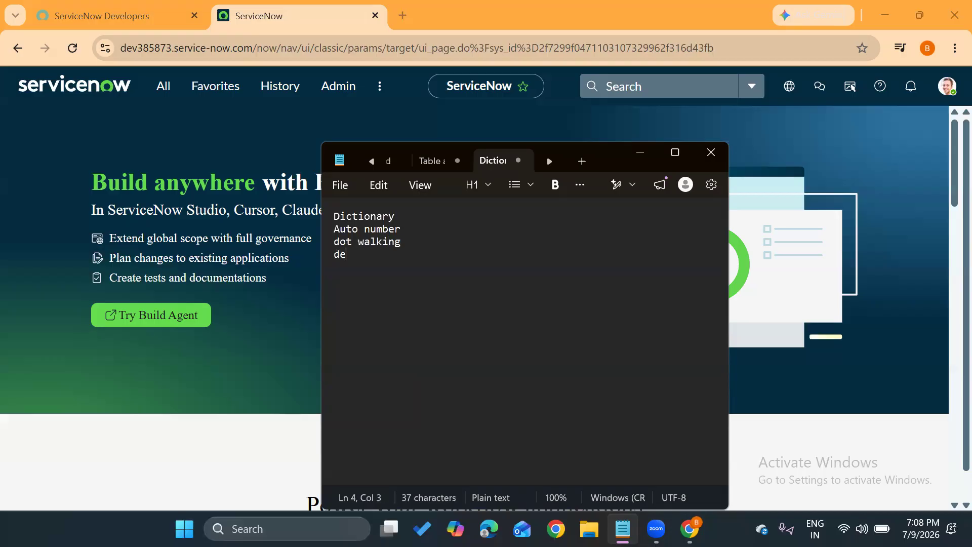
text(pendancy)
key(Return)
text(Extensible)
key(Return)
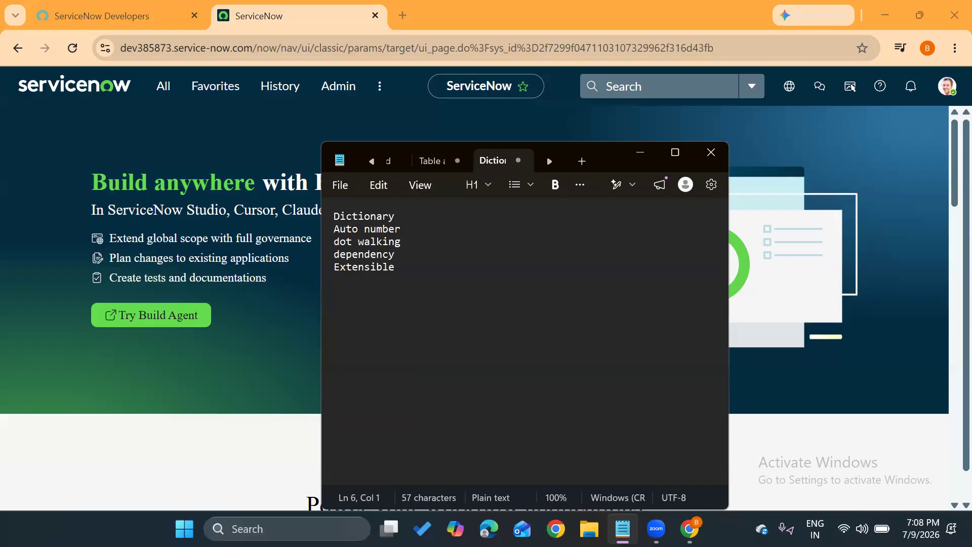
text(Dictionary overrides)
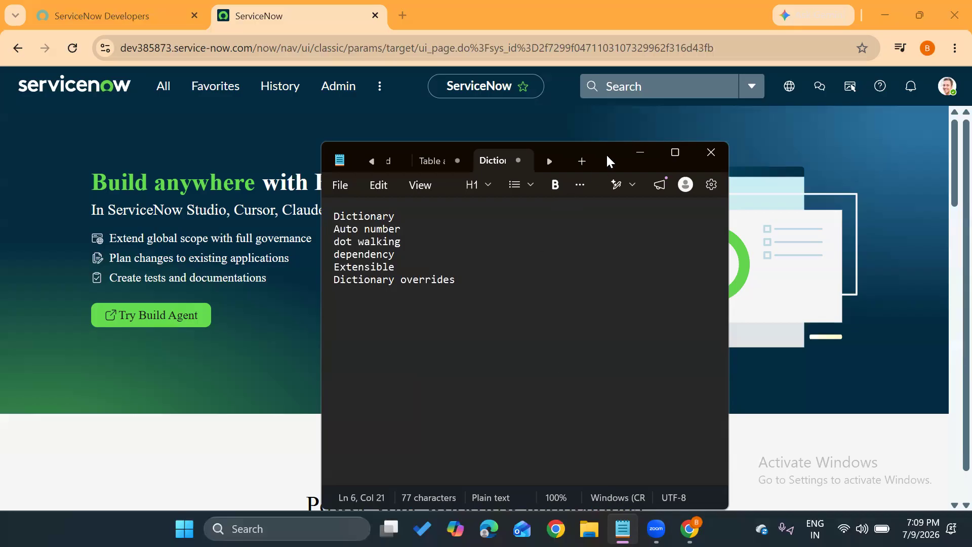
drag(606, 150, 607, 132)
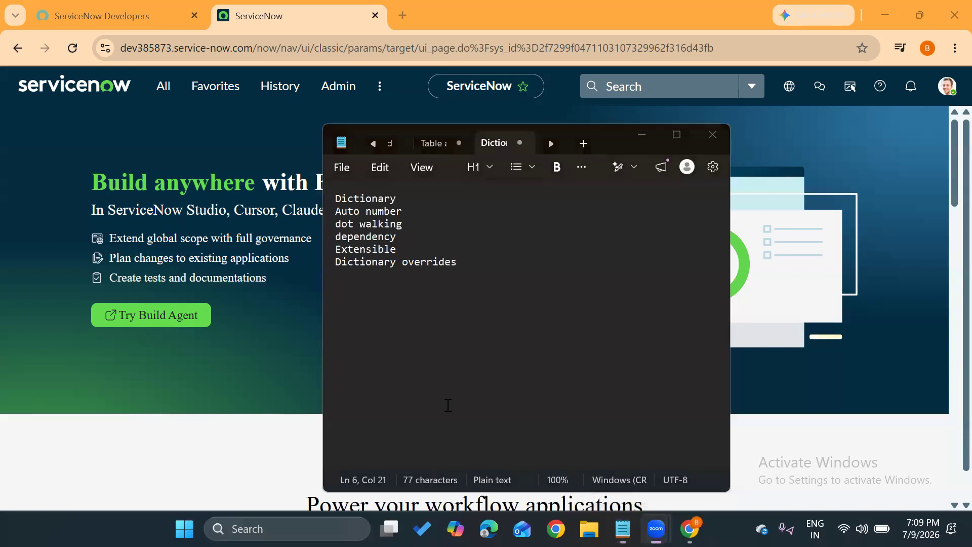
click(448, 405)
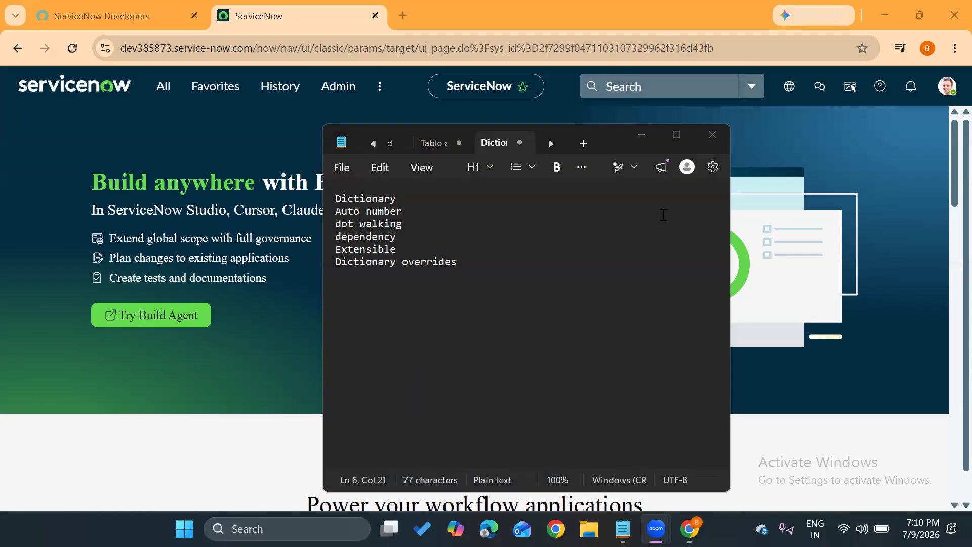
click(477, 326)
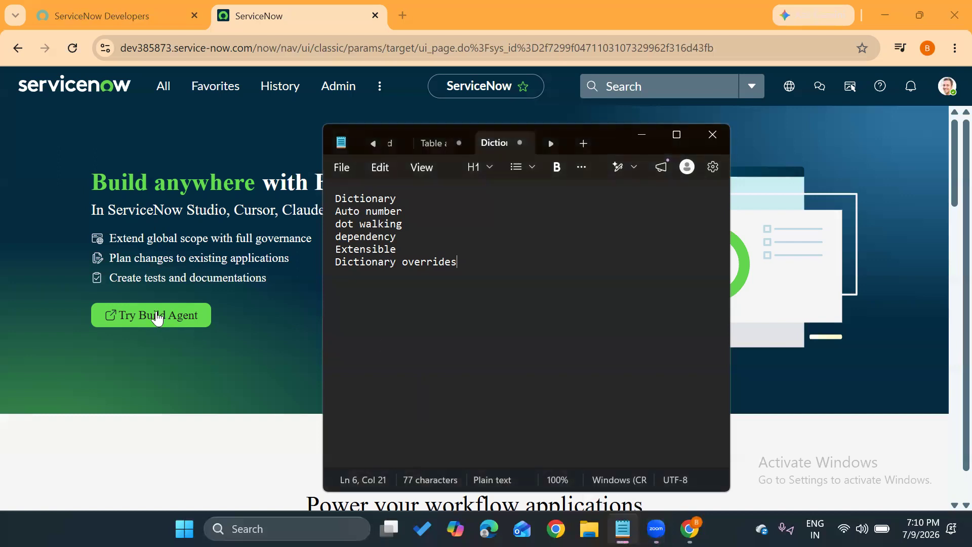
Switch to ServiceNow in Chrome, search the navigator for "intake ticket" and open the Intake tickets list in a new browser tab.
click(208, 265)
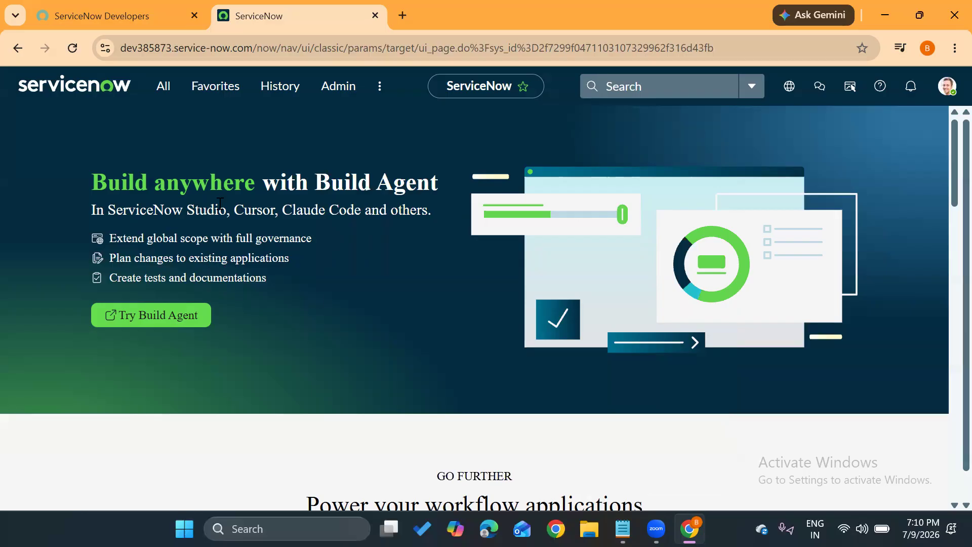
click(164, 87)
text(inta)
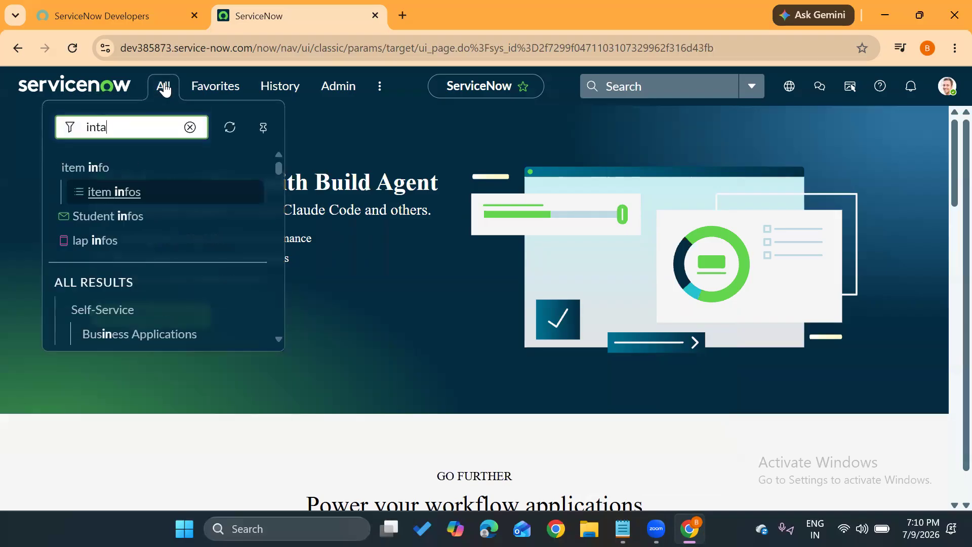
text(ke ticket)
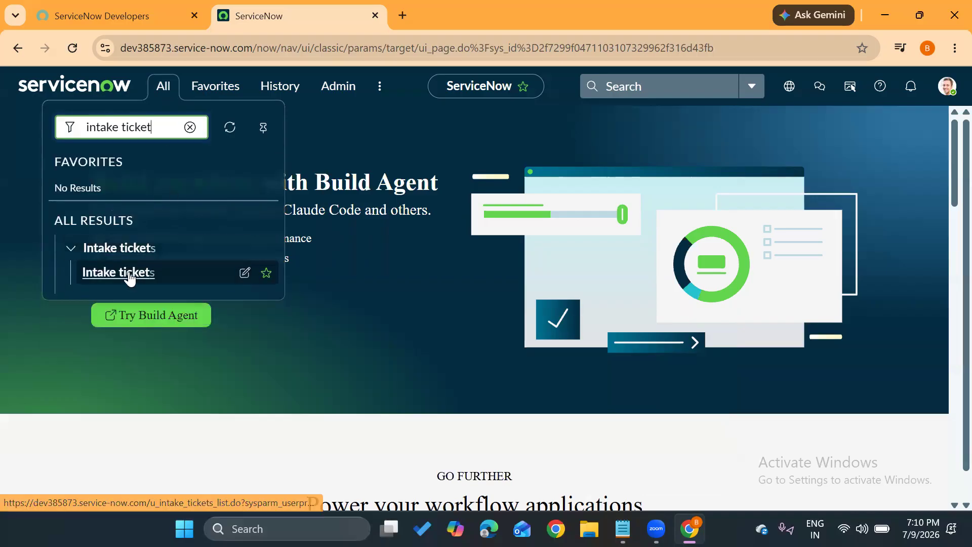
middle_click(131, 278)
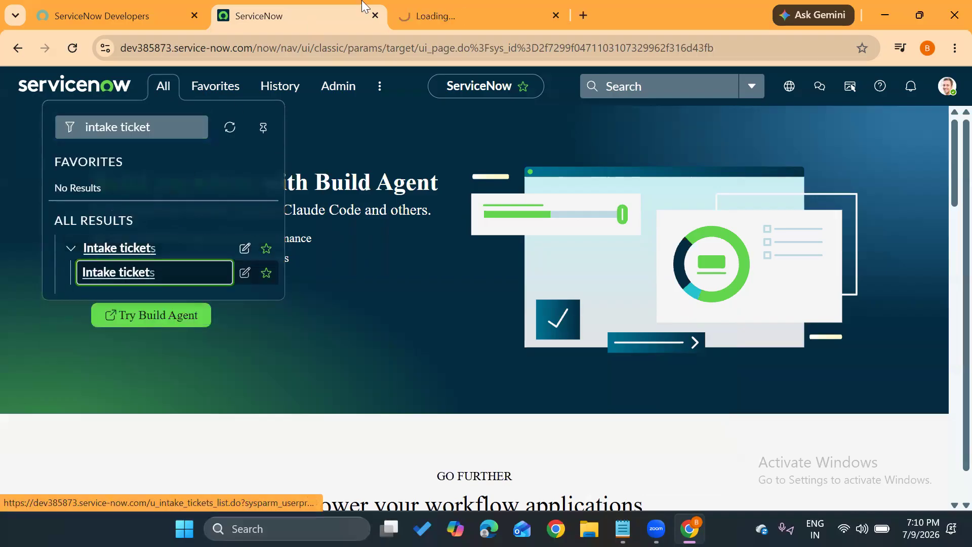
click(514, 16)
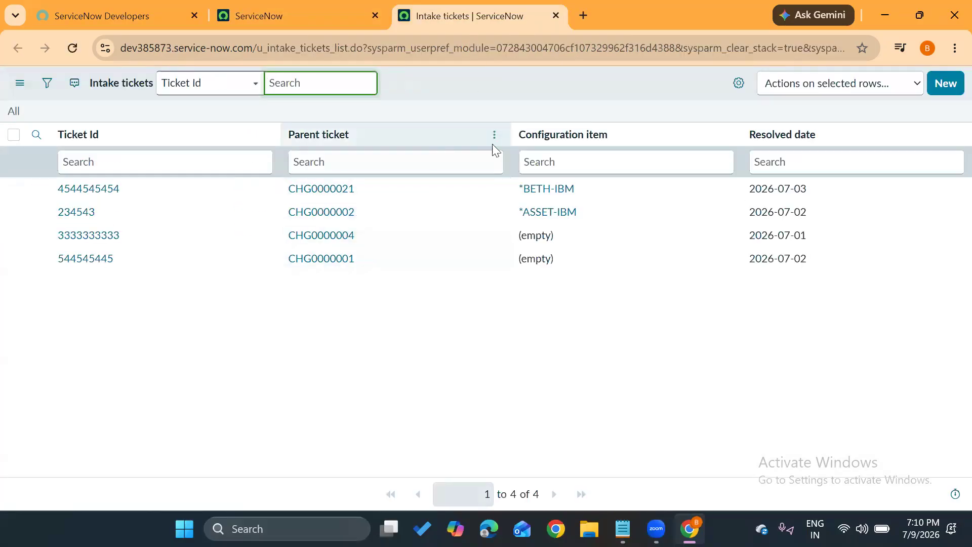
Switch to the Notepad note and add form design and form builder as new lines.
mouse_move(618, 517)
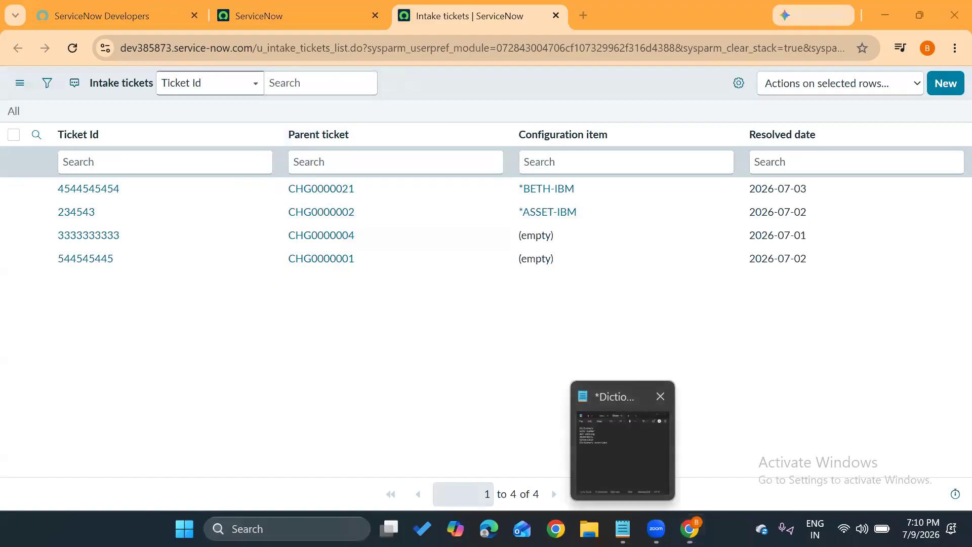
click(619, 517)
text(form design)
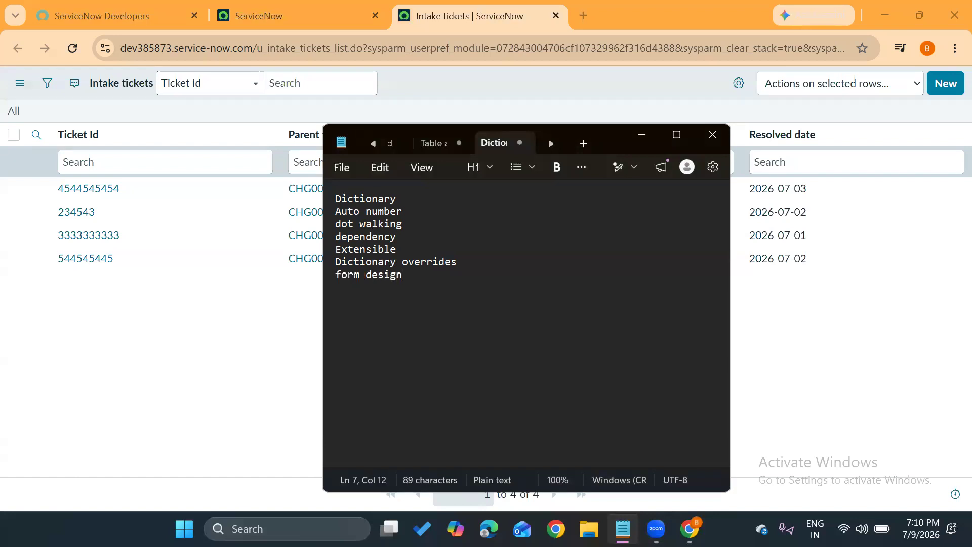
key(Return)
text(form builder)
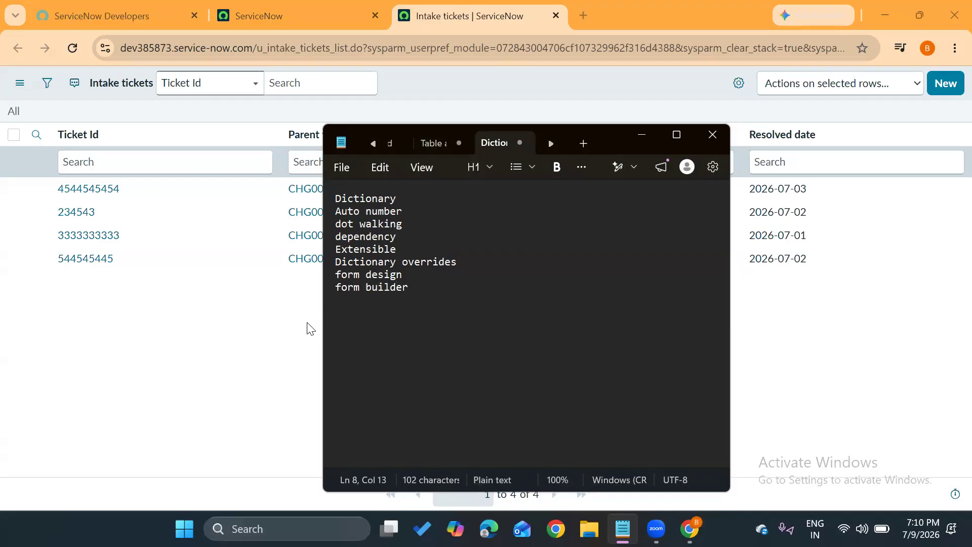
Back in ServiceNow, find and open the Tables list through the navigator, and return to the home page.
click(211, 322)
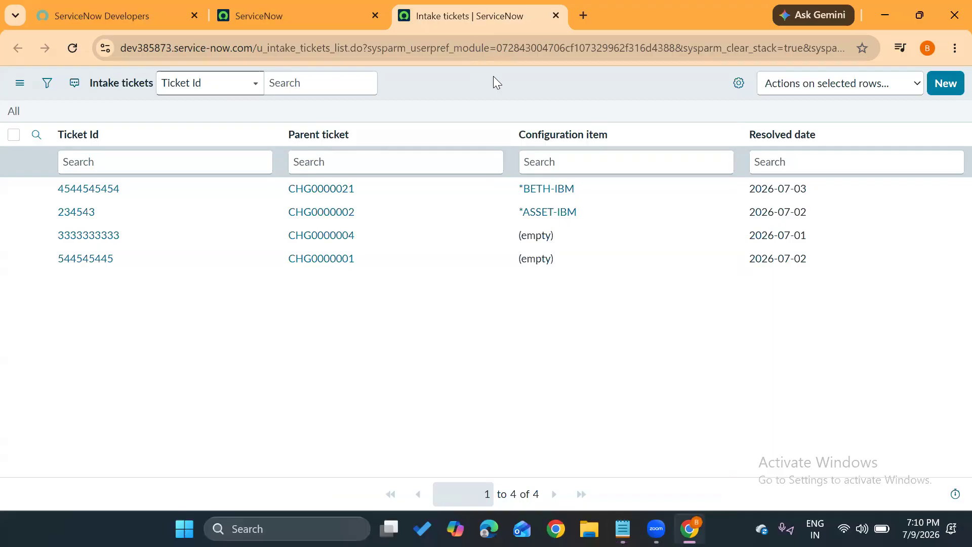
click(305, 20)
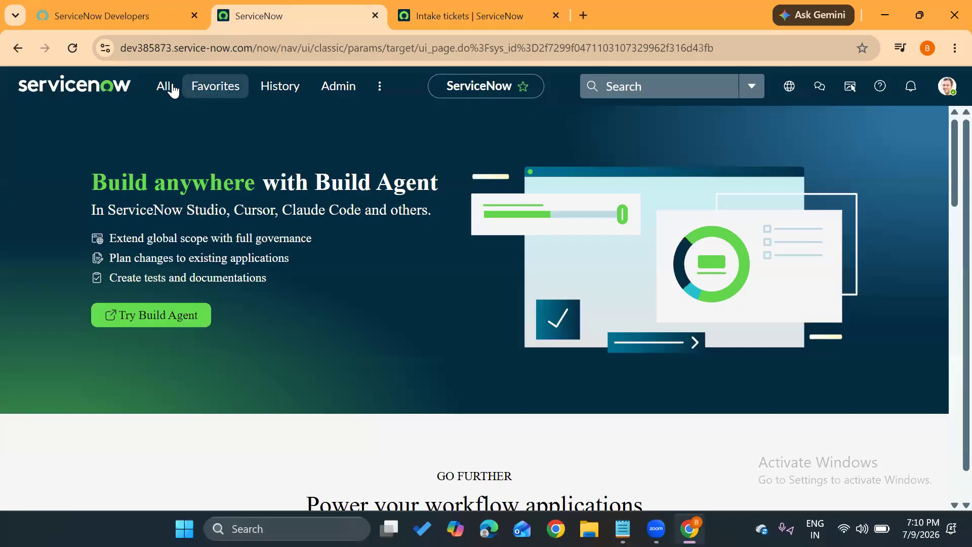
click(172, 90)
drag(160, 127, 53, 138)
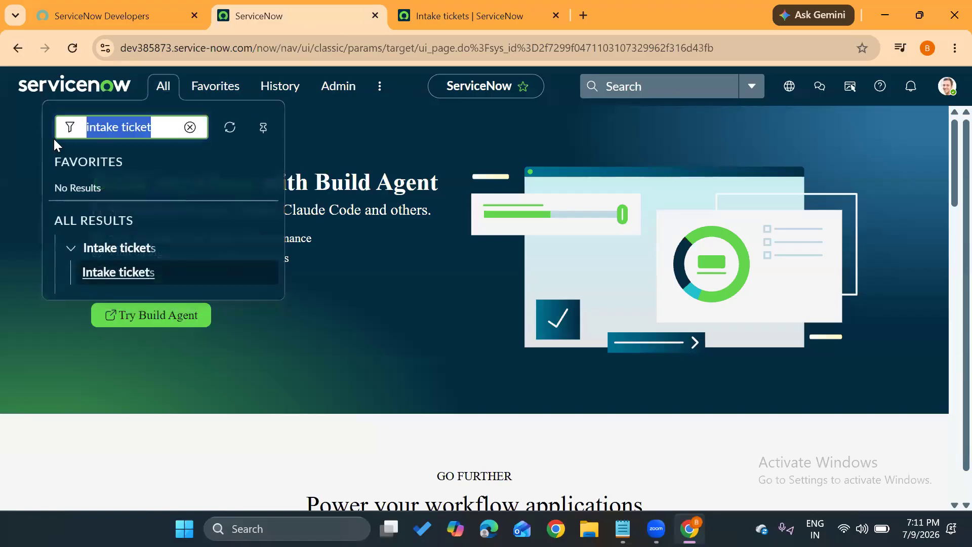
text(tables)
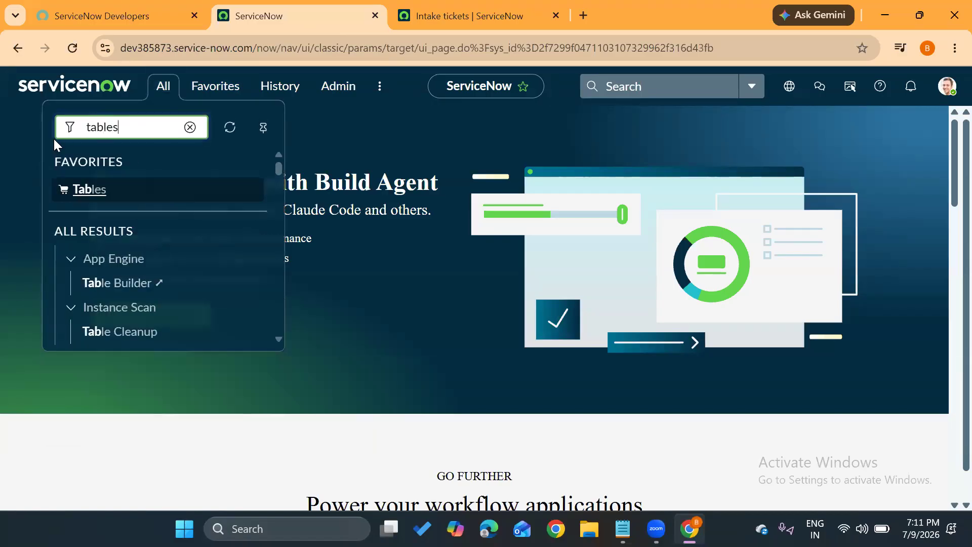
scroll(134, 296, down, 8)
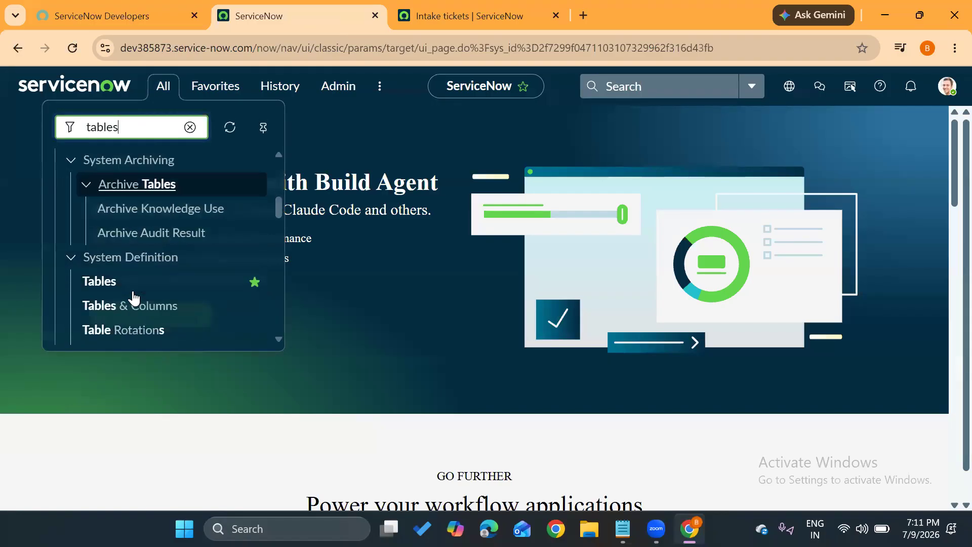
click(96, 204)
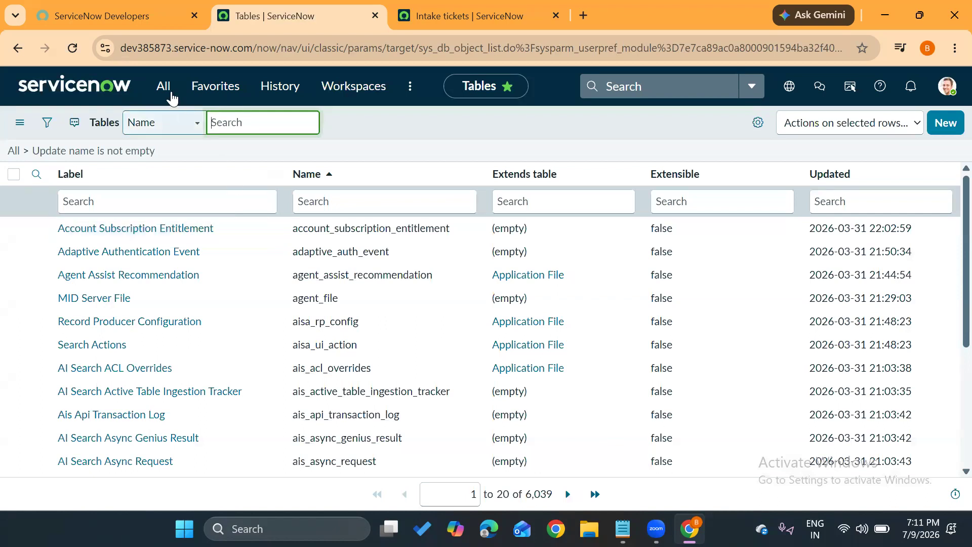
click(85, 90)
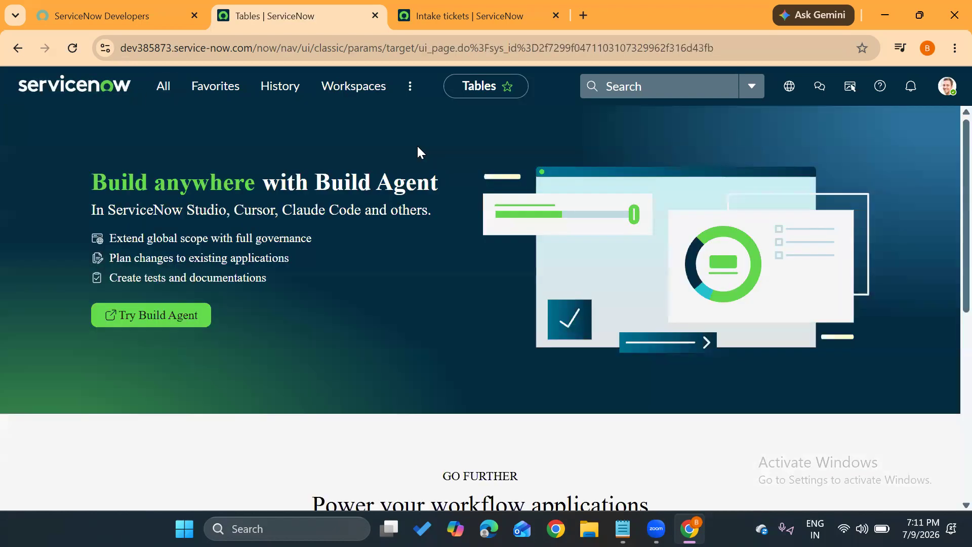
Open the first record of the Intake tickets list in a new browser tab and display its form.
click(431, 7)
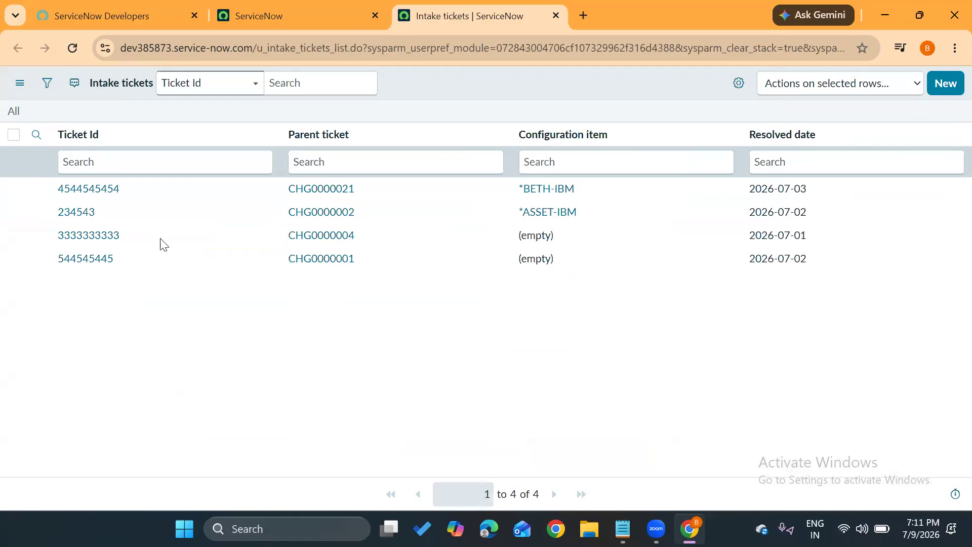
middle_click(87, 194)
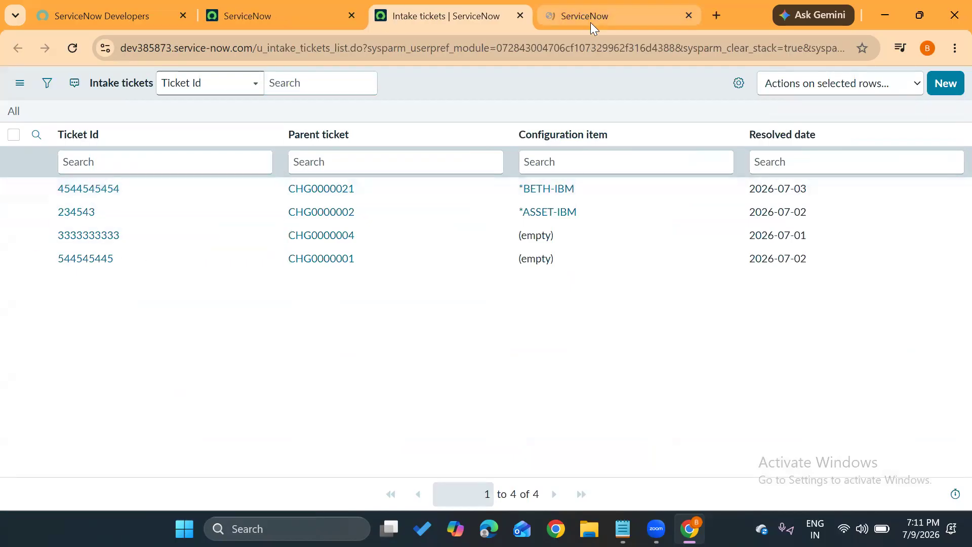
click(591, 22)
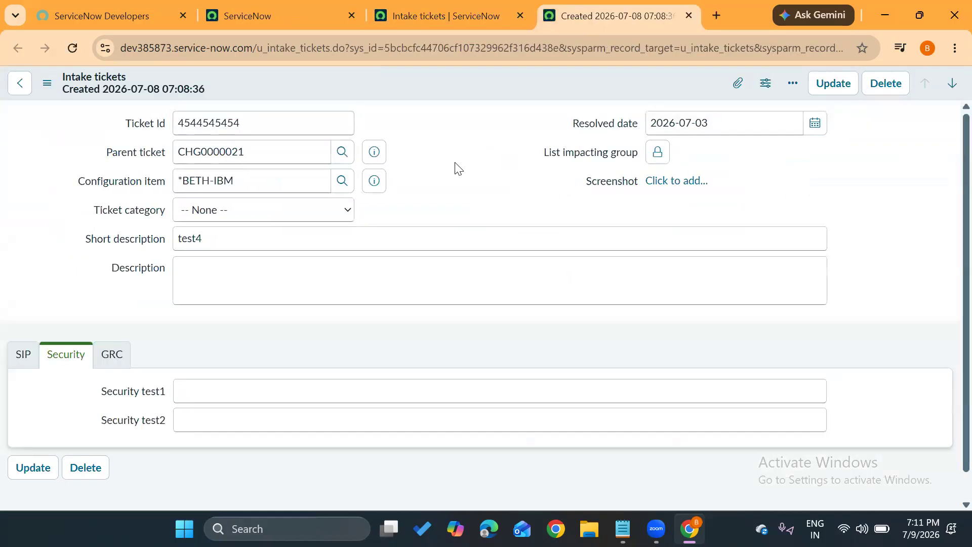
From the ServiceNow home page, search the navigator for "dictionary", open the Dictionary Entries list and look through its entries.
click(312, 23)
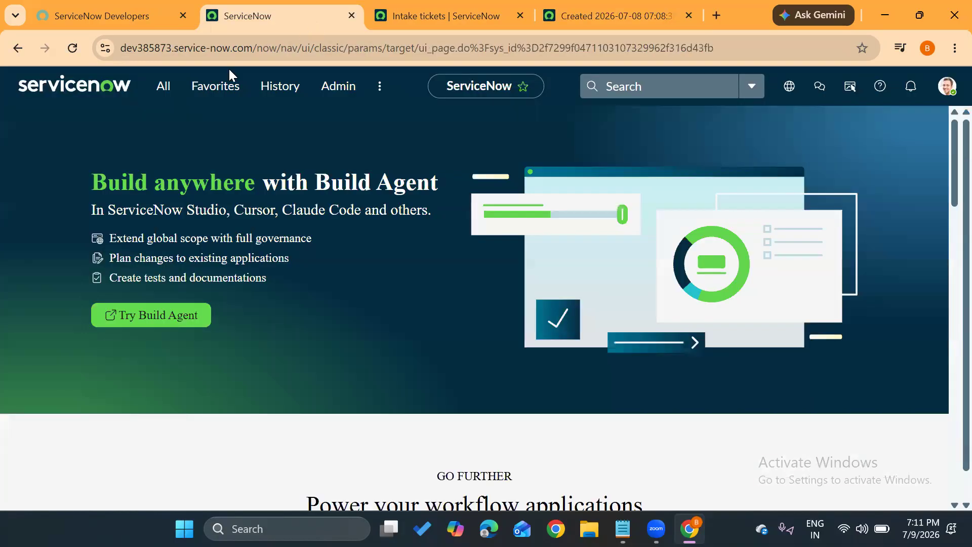
click(163, 97)
key(ctrl+a)
text(dictionary)
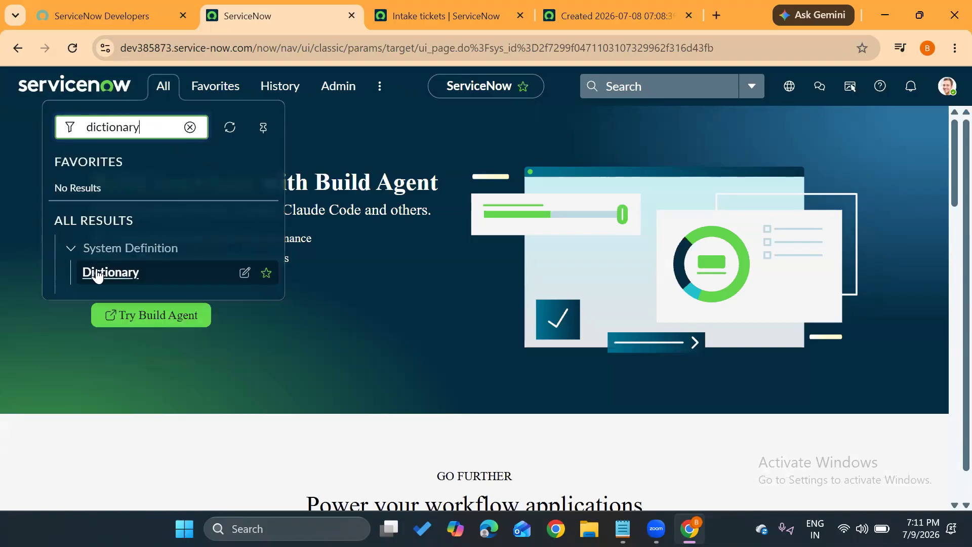
click(115, 277)
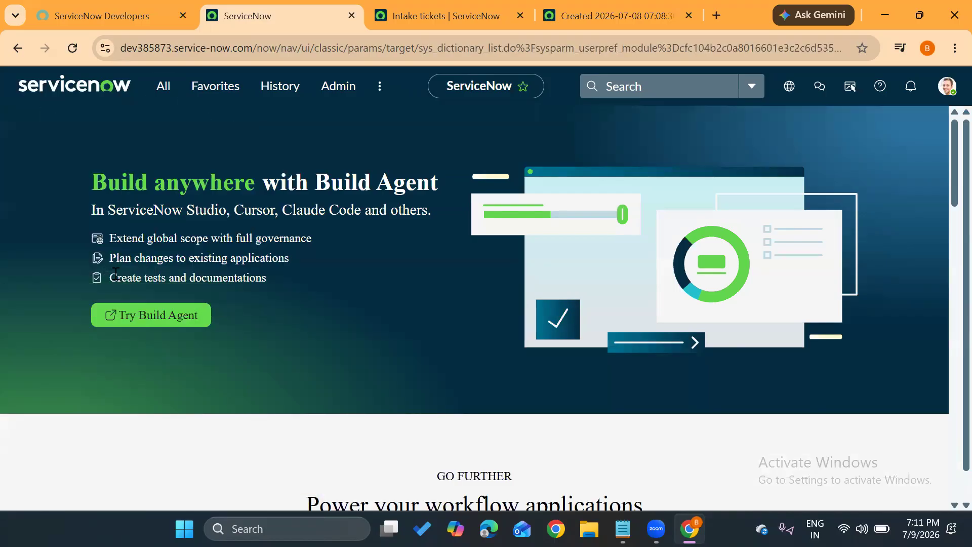
scroll(116, 374, down, 5)
scroll(117, 374, down, 3)
scroll(116, 374, up, 10)
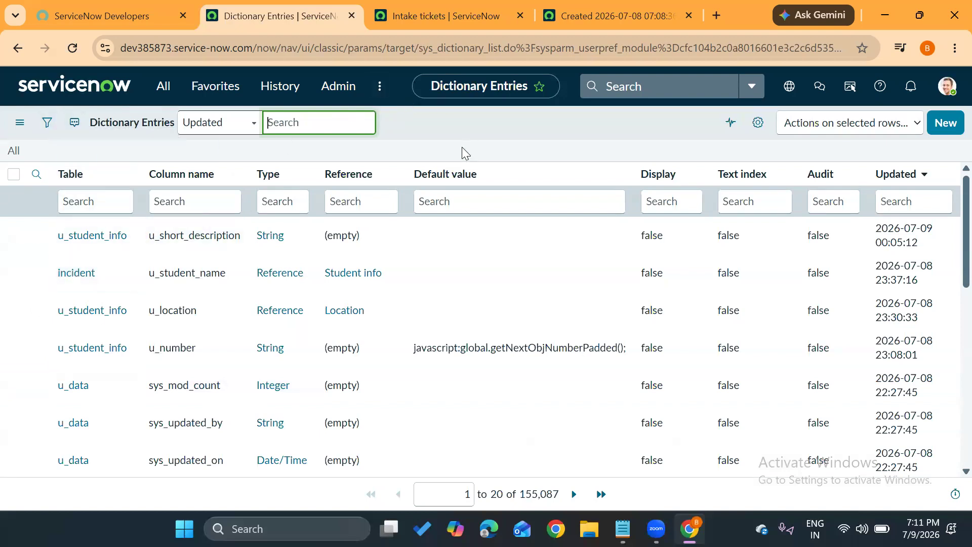
click(457, 135)
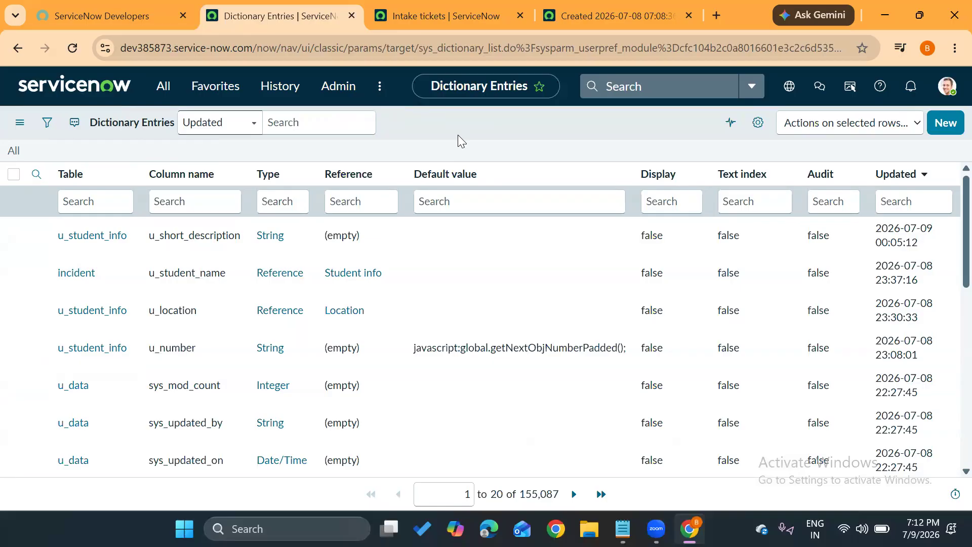
scroll(271, 382, down, 10)
scroll(278, 317, up, 10)
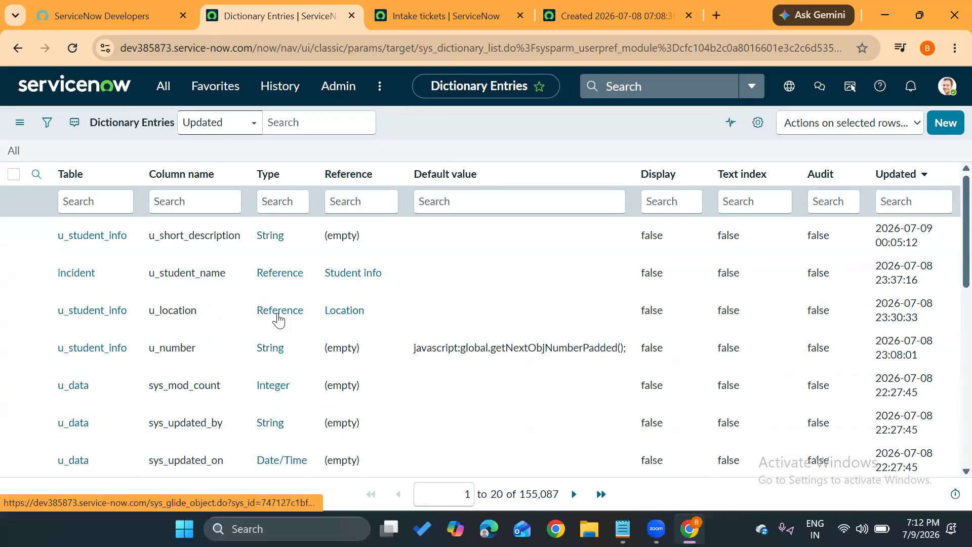
Return to the ServiceNow home page and clear the search text in the navigator filter.
click(68, 98)
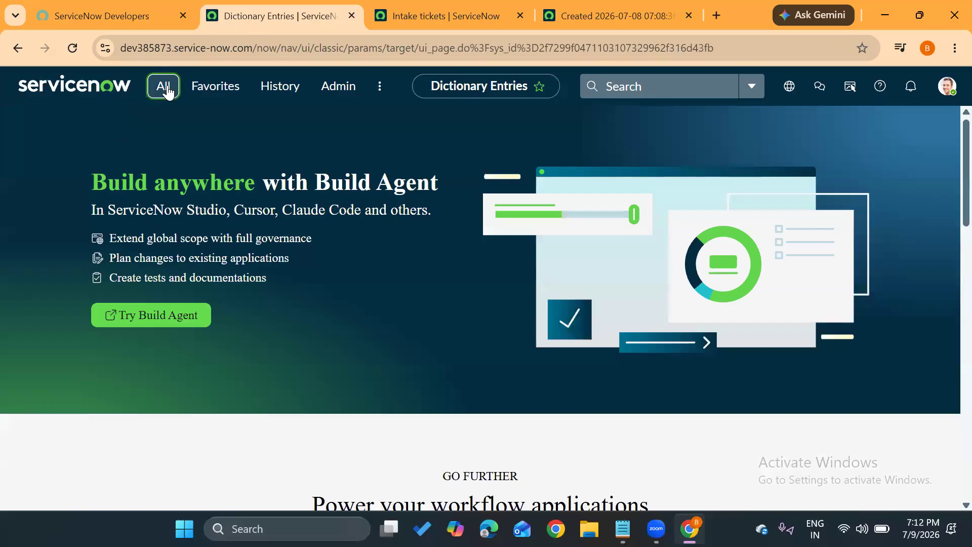
click(163, 86)
click(190, 127)
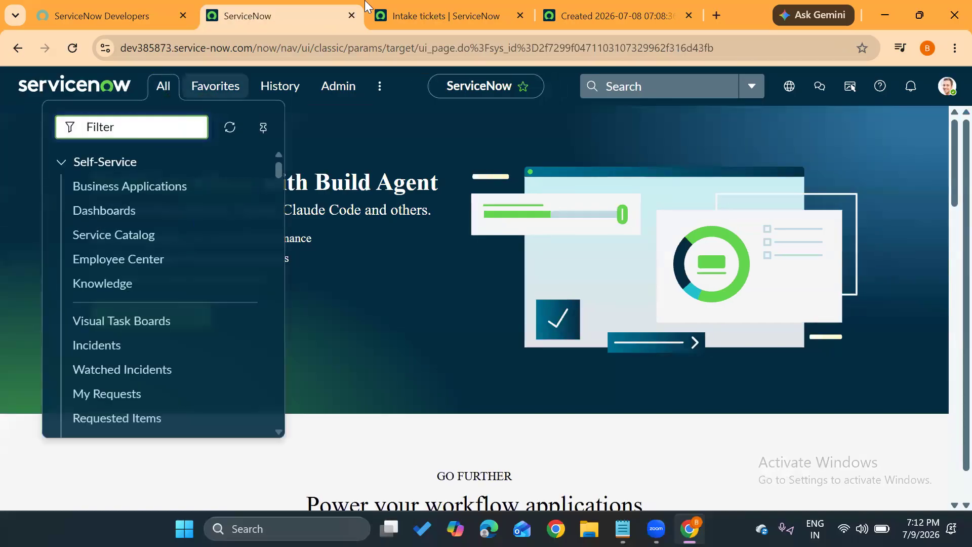
Switch to the open Intake tickets record and view the choices available for Ticket category.
click(615, 14)
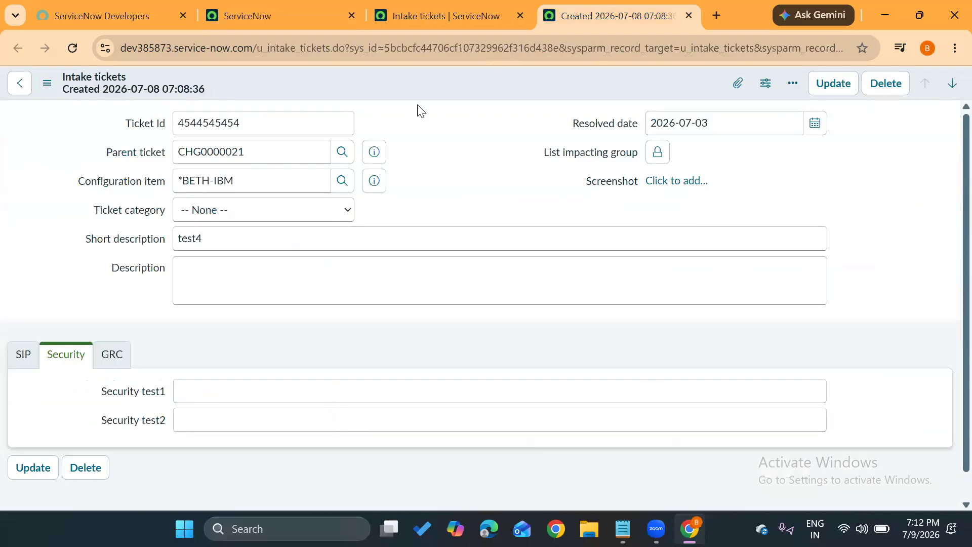
click(197, 210)
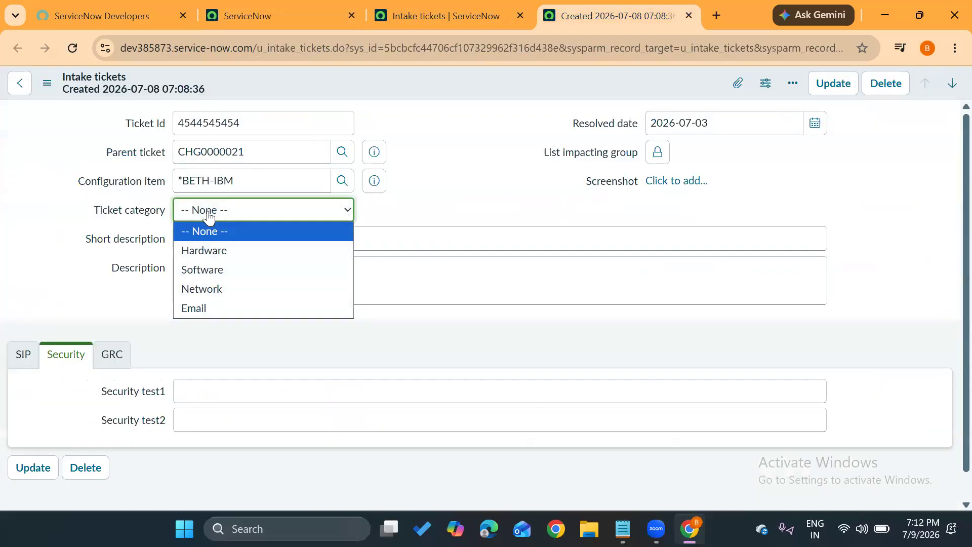
click(457, 177)
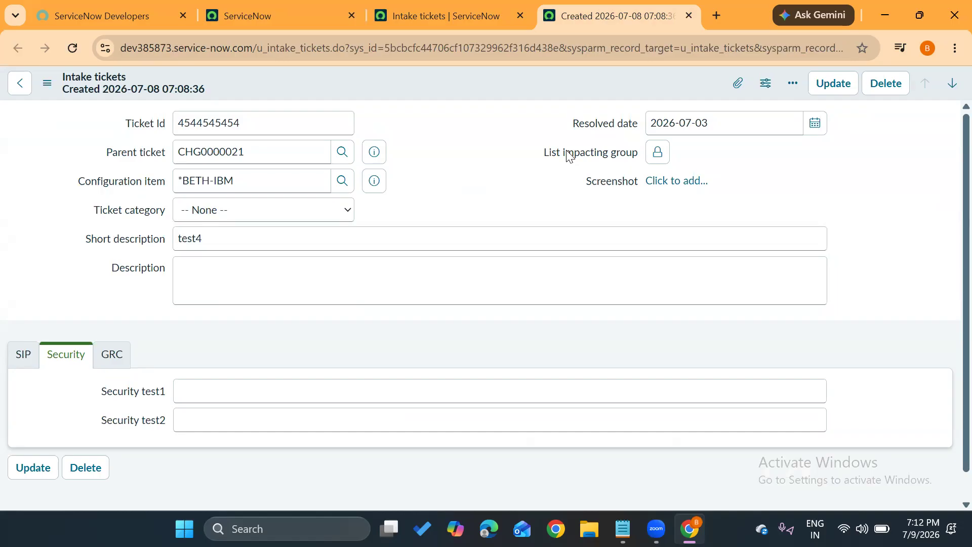
Make the Ticket Id field mandatory in its dictionary entry, save the entry, and return to the Intake tickets form.
right_click(144, 124)
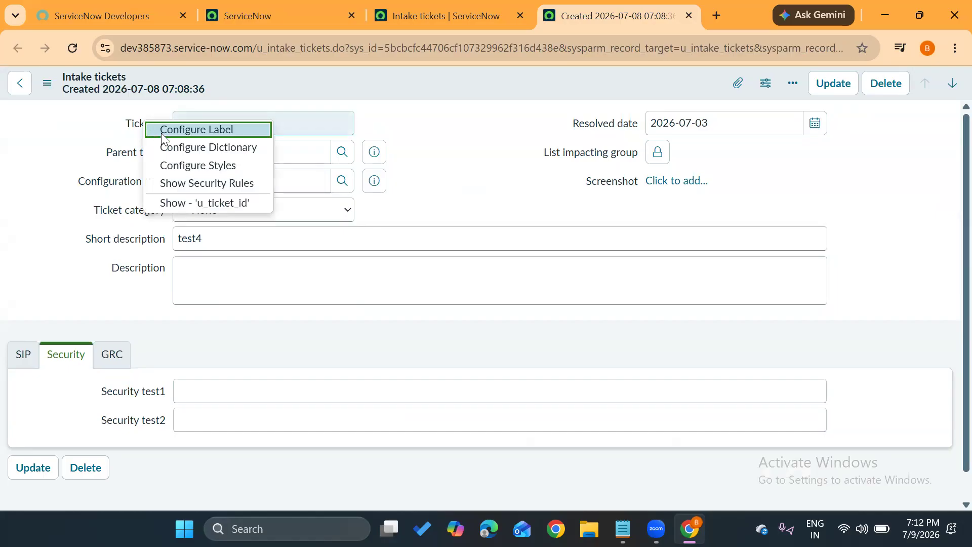
click(201, 152)
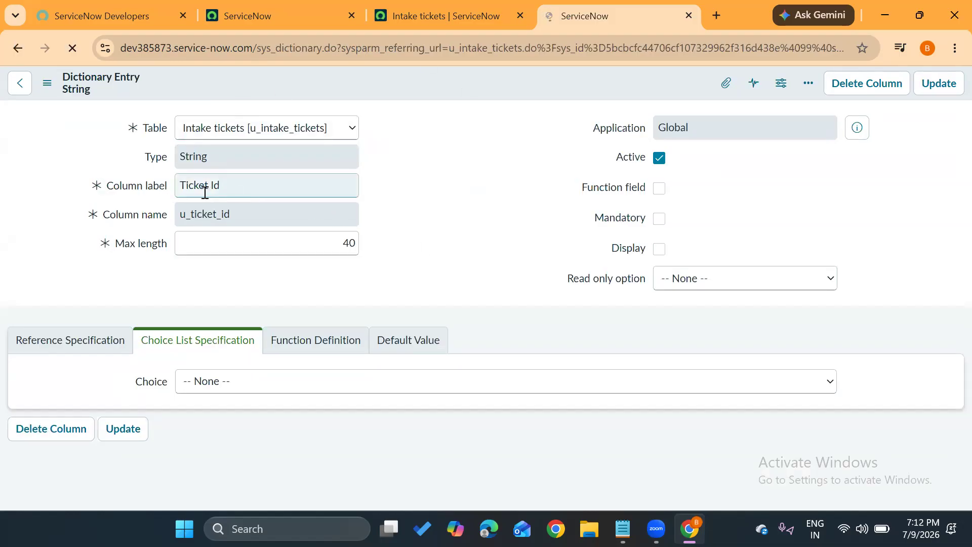
drag(182, 188, 230, 185)
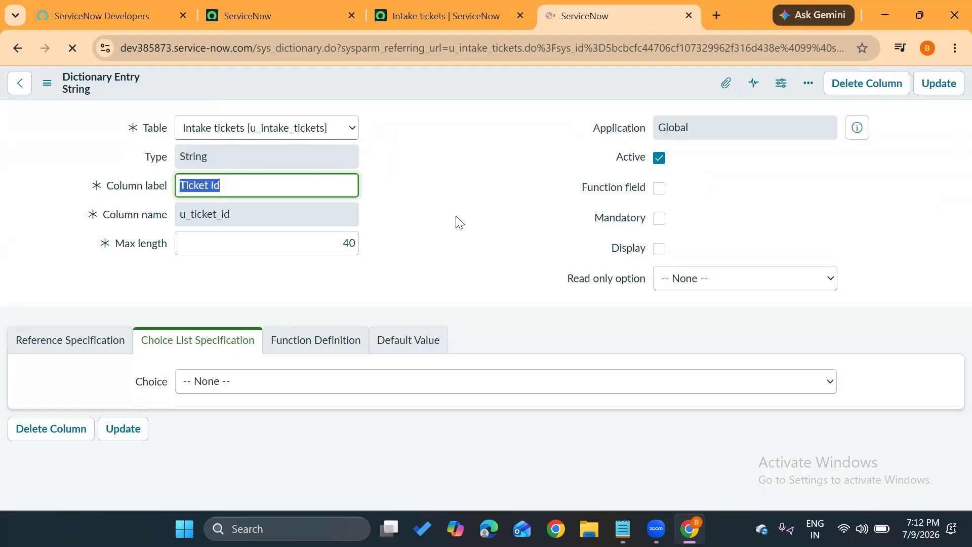
click(503, 236)
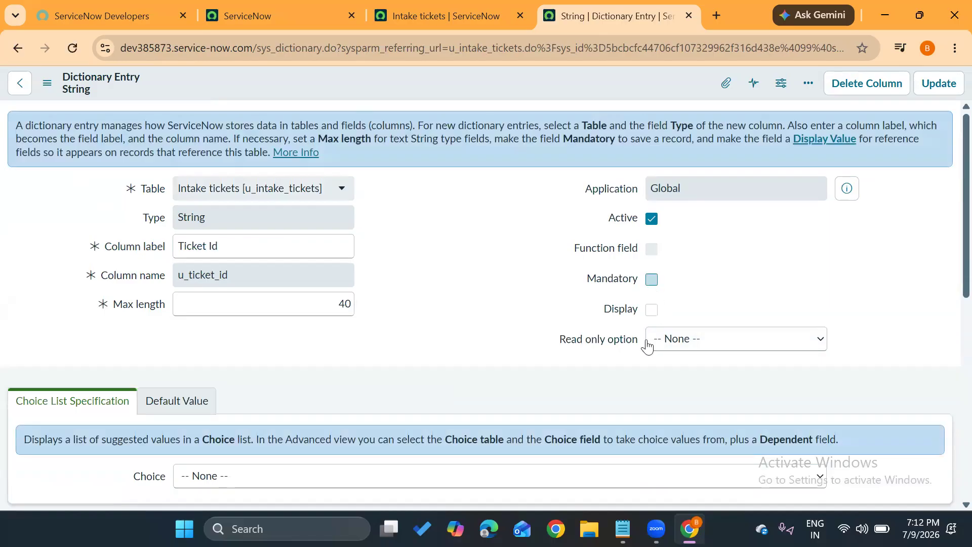
scroll(463, 286, down, 2)
scroll(463, 285, up, 1)
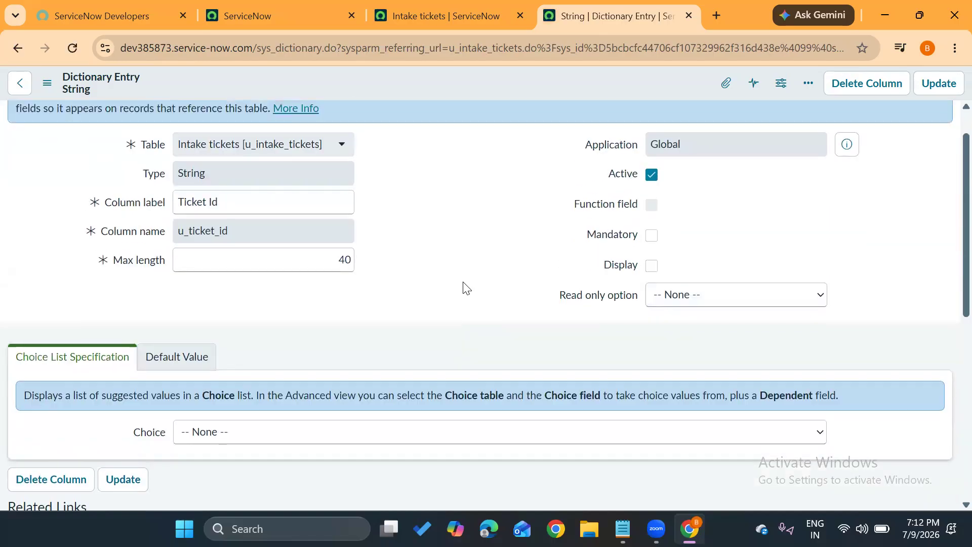
click(651, 238)
click(947, 83)
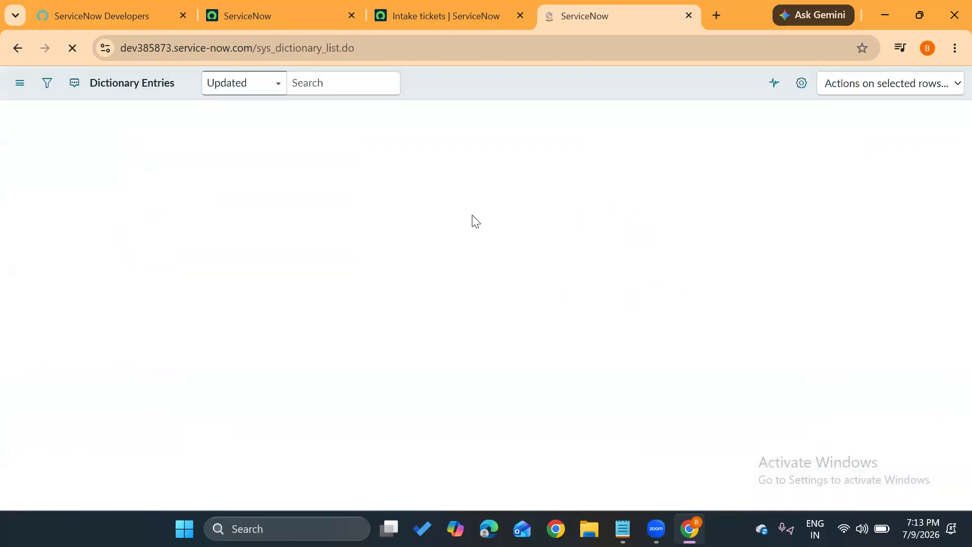
click(5, 44)
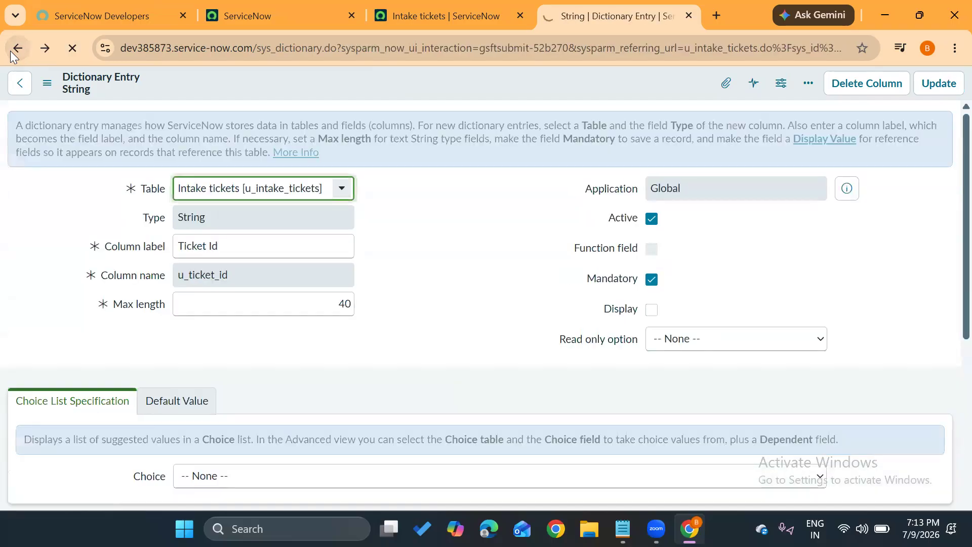
click(13, 54)
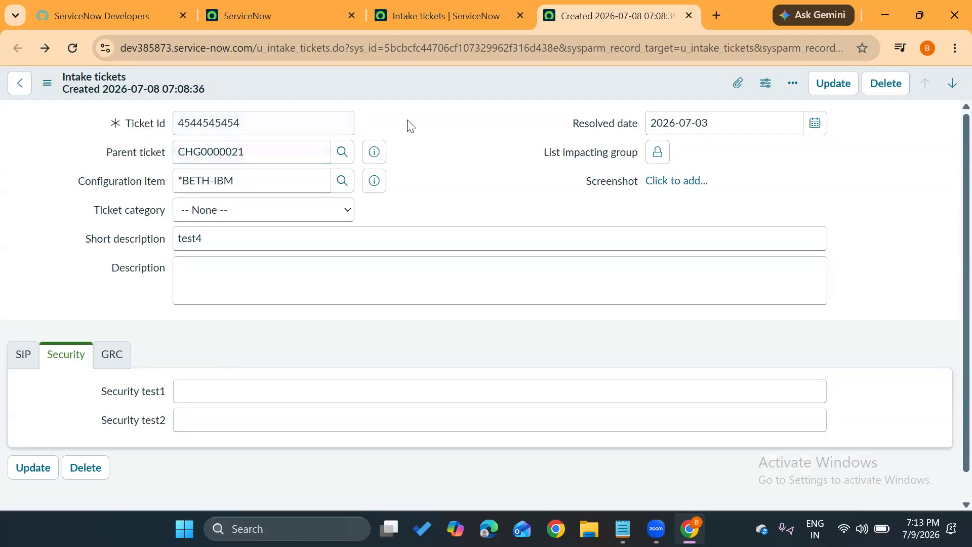
Set the Resolved date field's read only option to Display Read Only in its dictionary entry and save it.
right_click(602, 125)
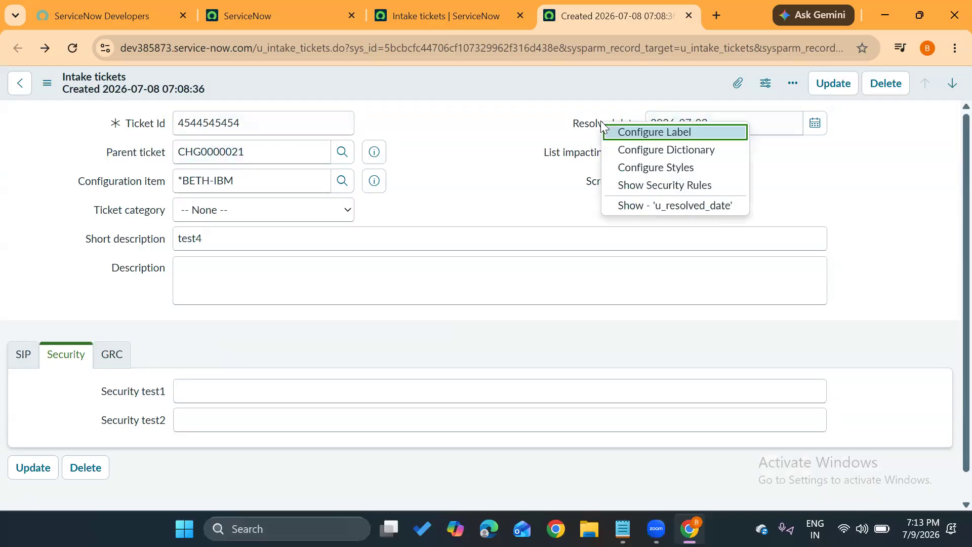
click(628, 151)
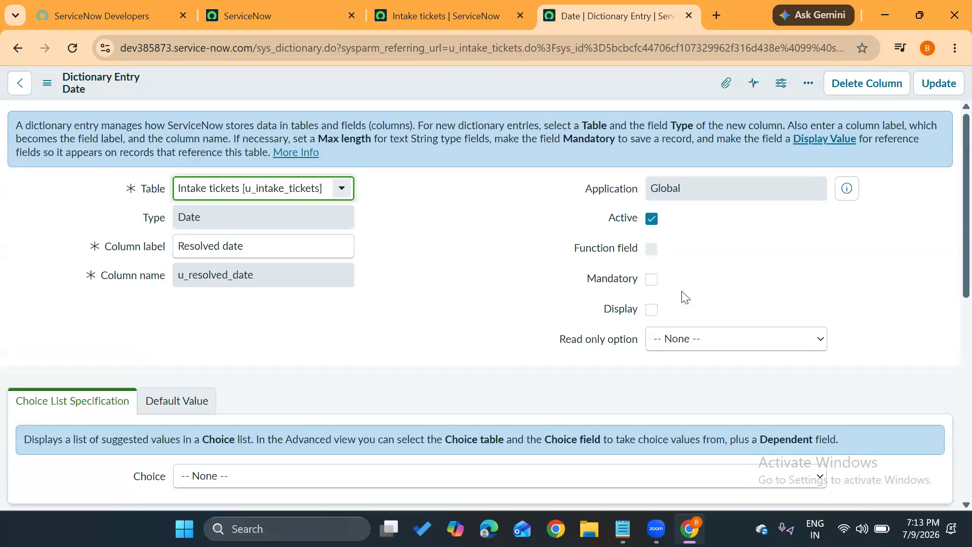
click(696, 338)
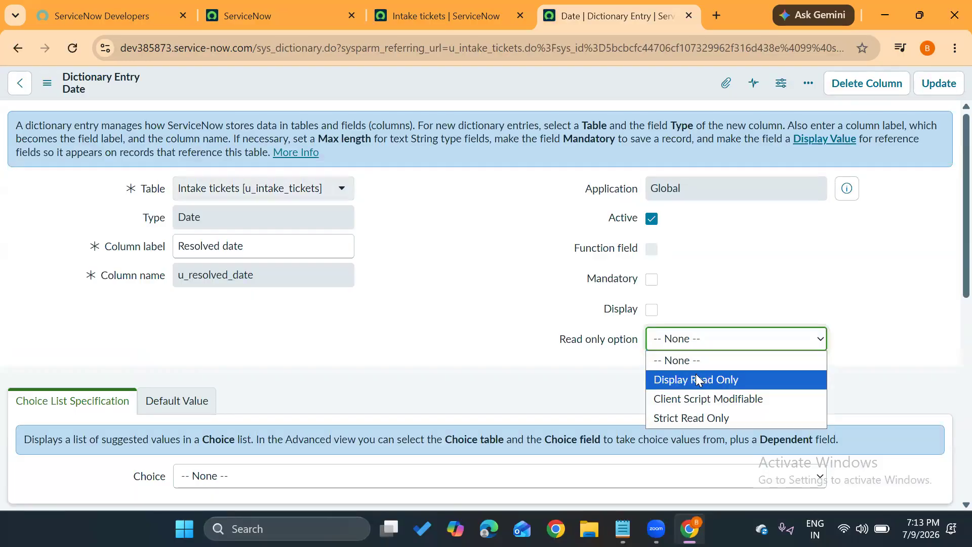
click(696, 376)
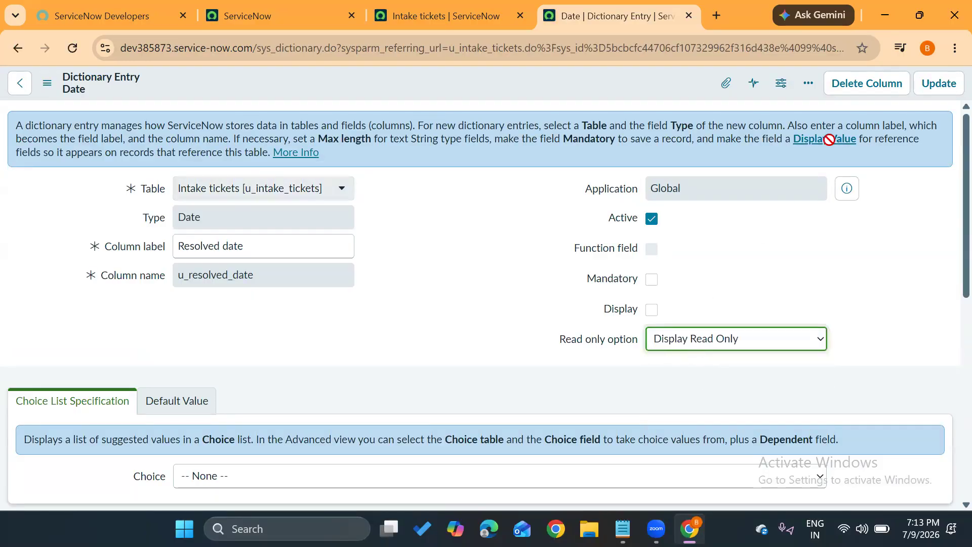
click(934, 84)
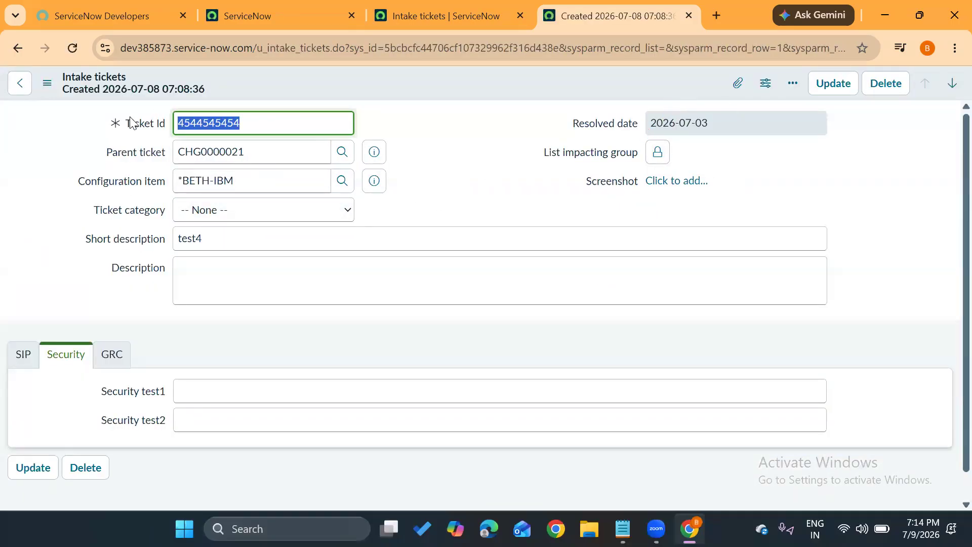
Clear the Ticket Id value on the Intake tickets form to check the field's mandatory marker.
key(BackSpace)
click(44, 208)
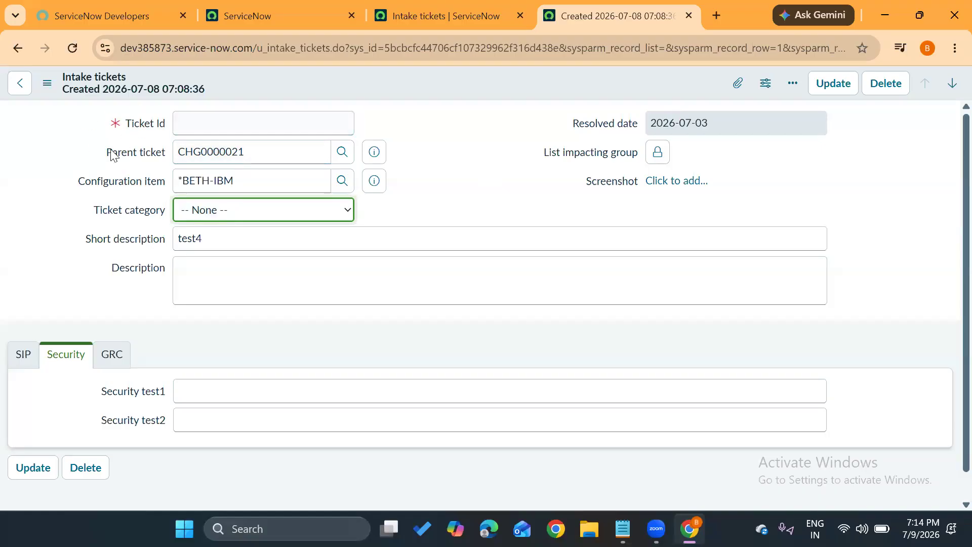
click(211, 113)
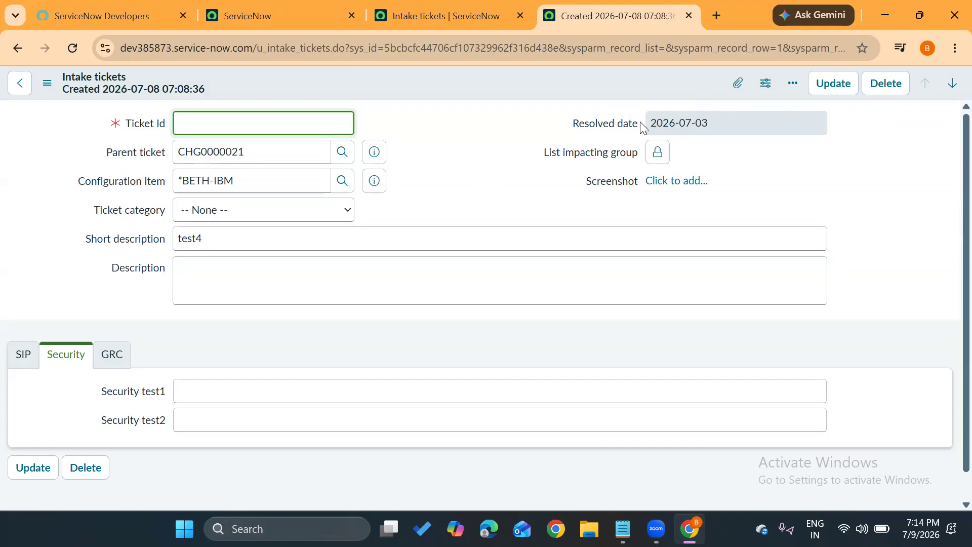
click(494, 149)
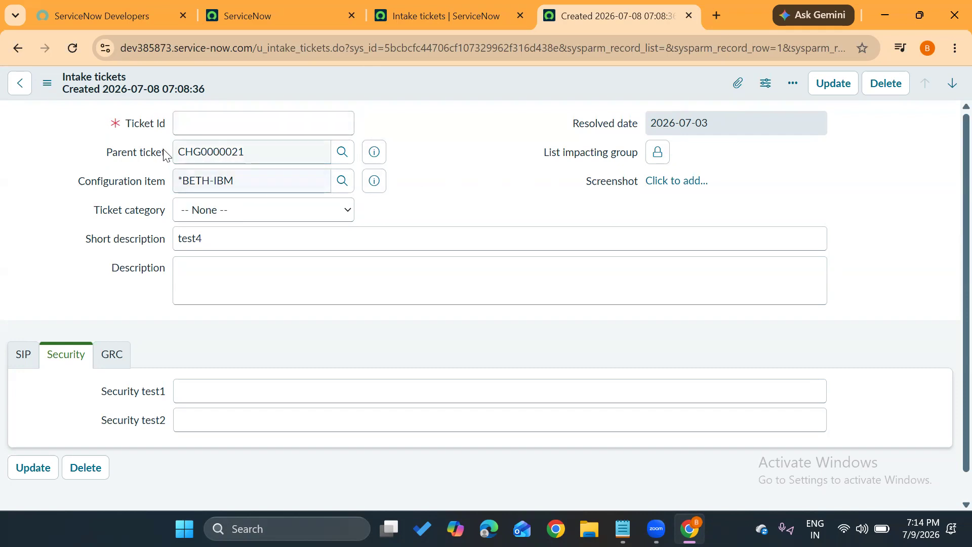
Open the dictionary entry of the Parent ticket field, discarding the unsaved changes on the form.
click(146, 159)
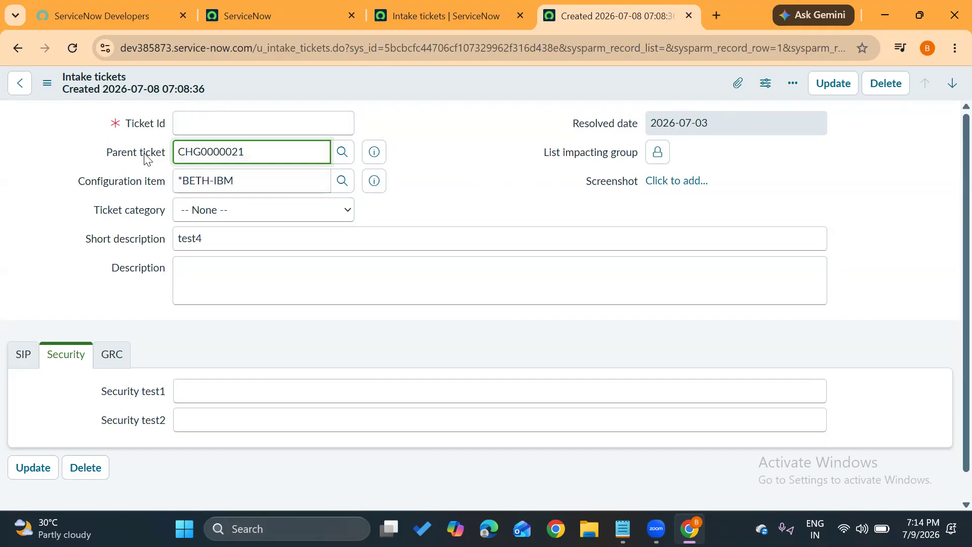
right_click(145, 157)
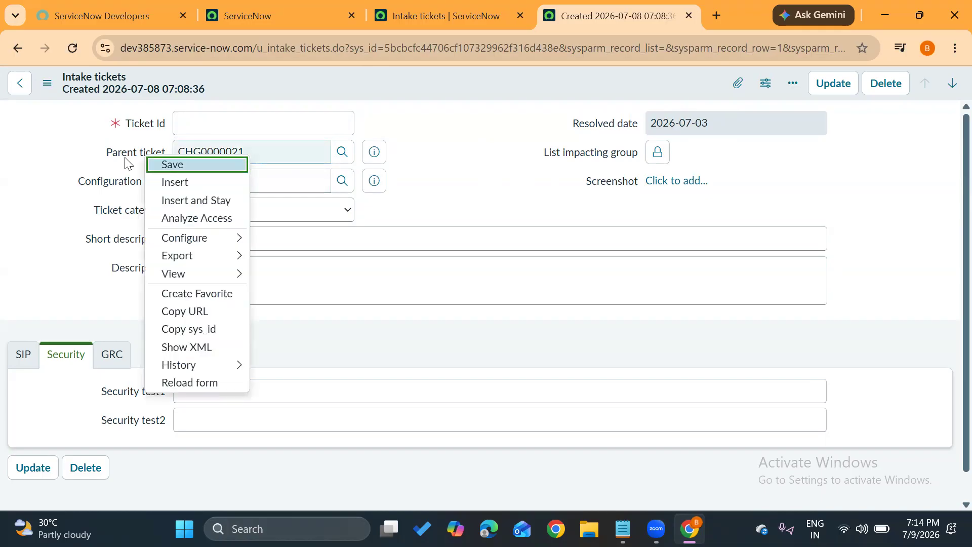
click(127, 162)
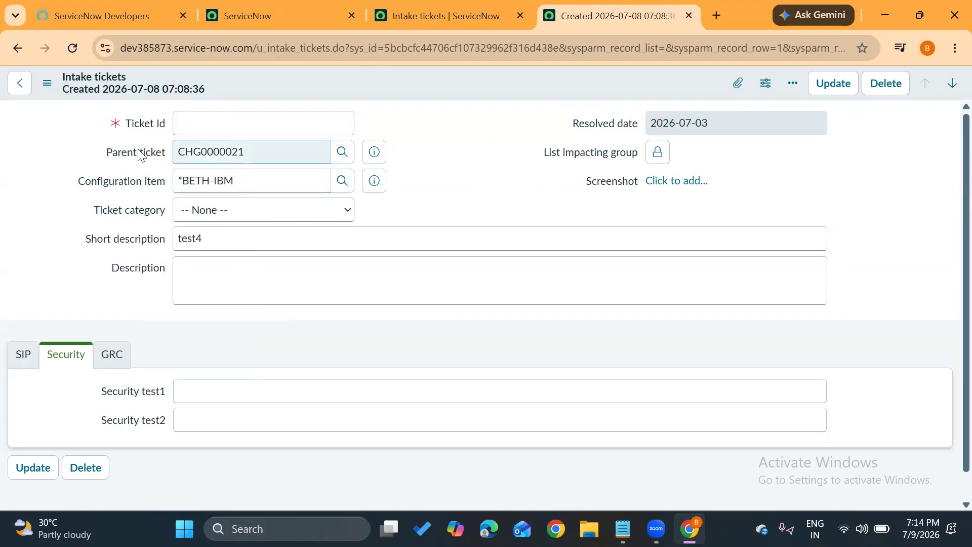
right_click(139, 152)
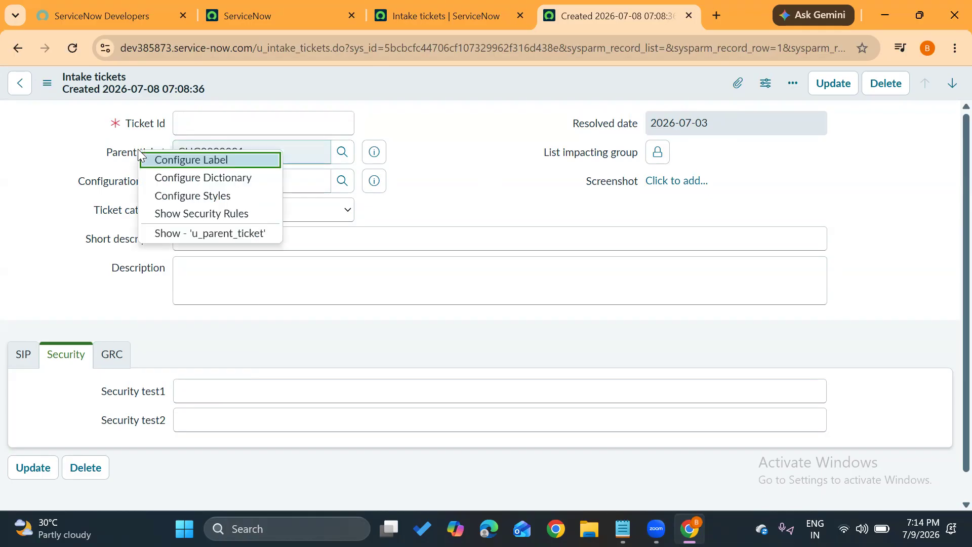
click(162, 175)
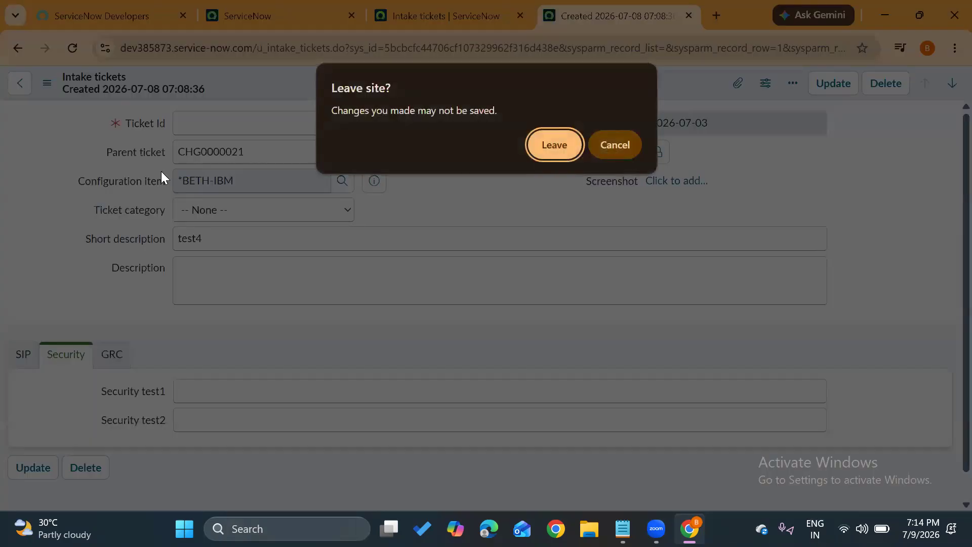
click(560, 144)
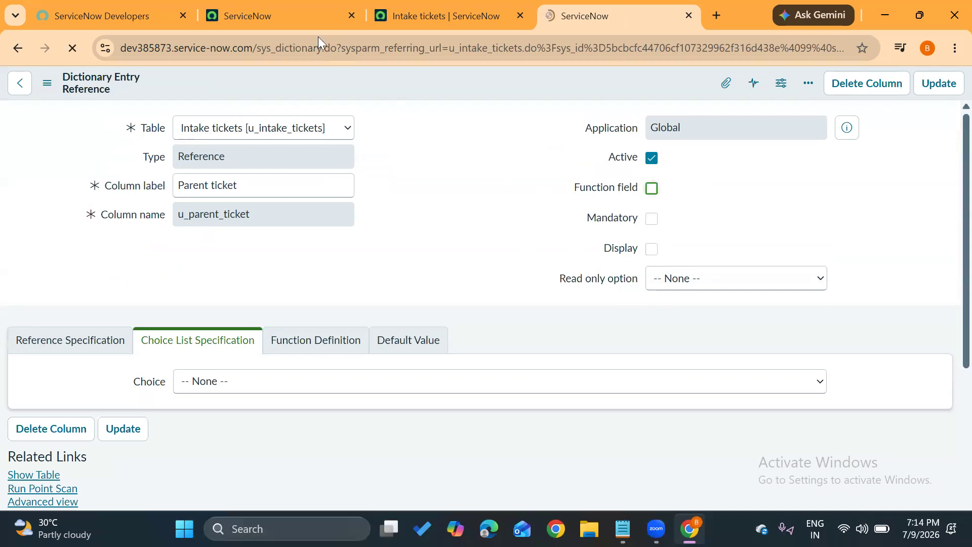
From the ServiceNow home page, search the navigator for "incident" and display the Open incidents list in a new browser tab.
click(285, 21)
click(160, 90)
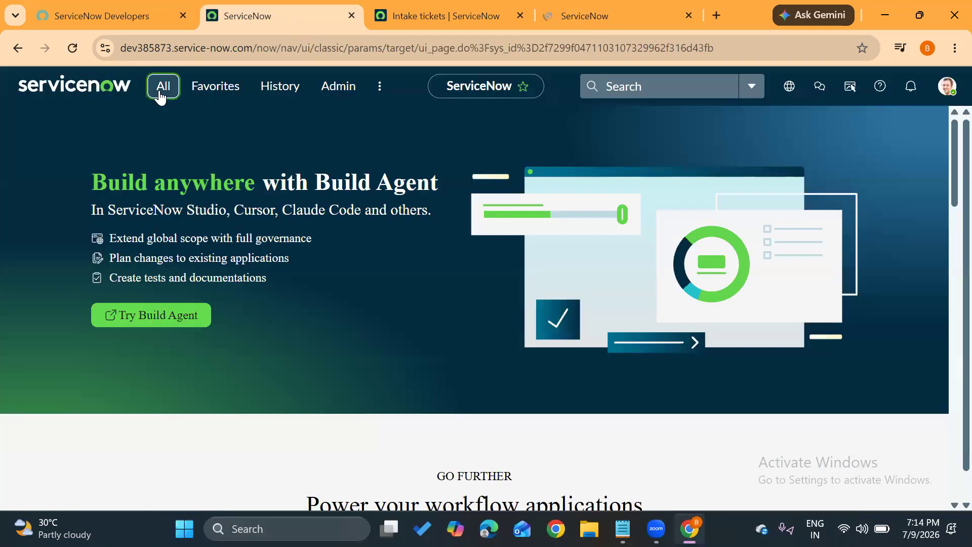
text(incident)
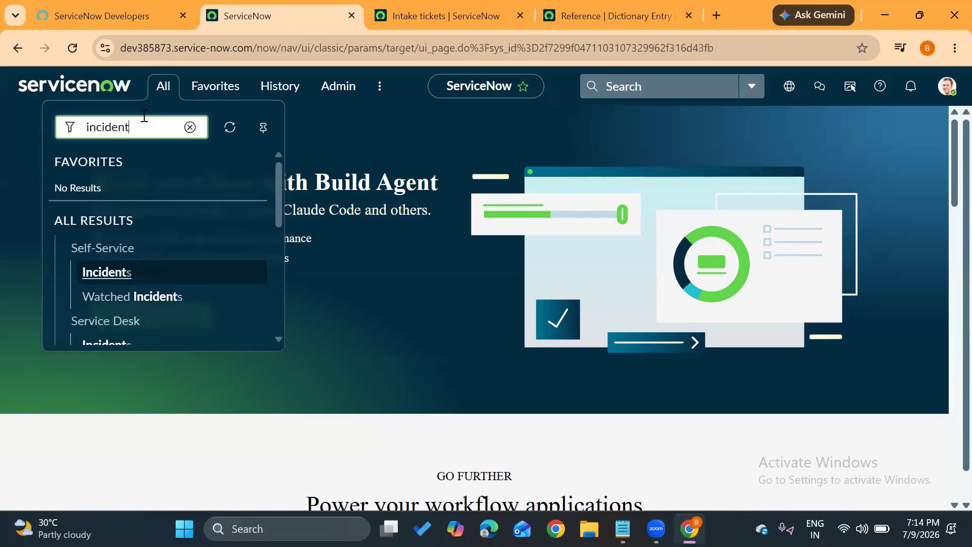
scroll(96, 276, down, 2)
middle_click(96, 259)
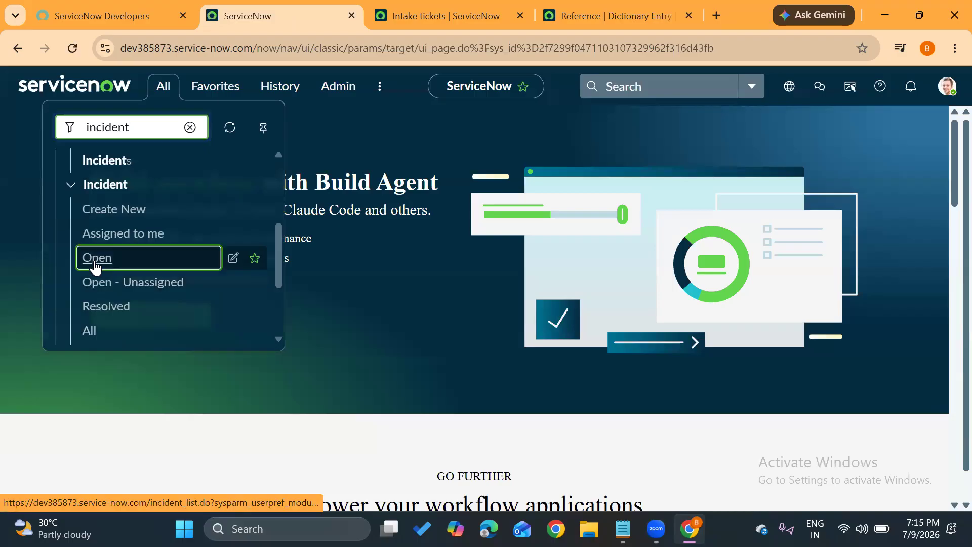
click(370, 13)
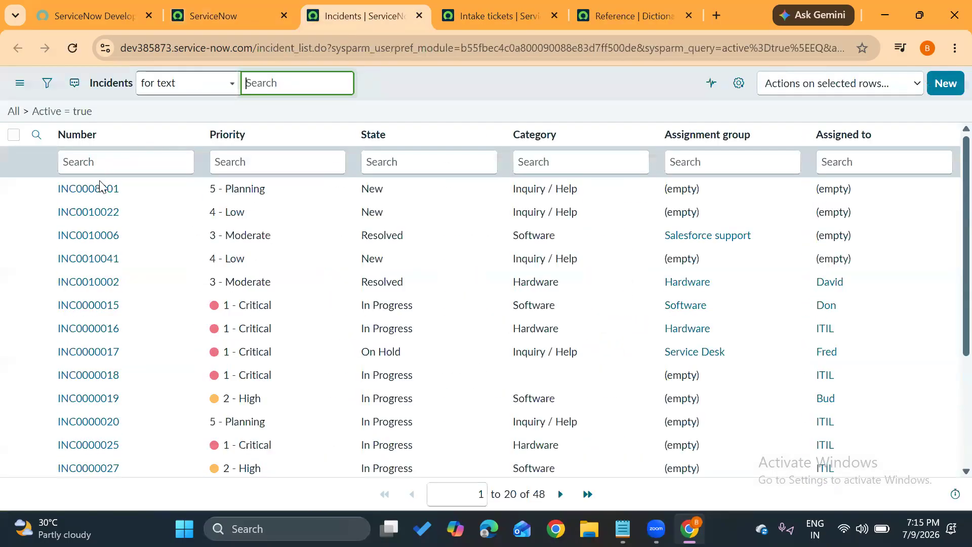
Open the first listed incident in a new browser tab and examine its reference fields, such as Service, Configuration item and Assigned to.
middle_click(97, 188)
click(378, 14)
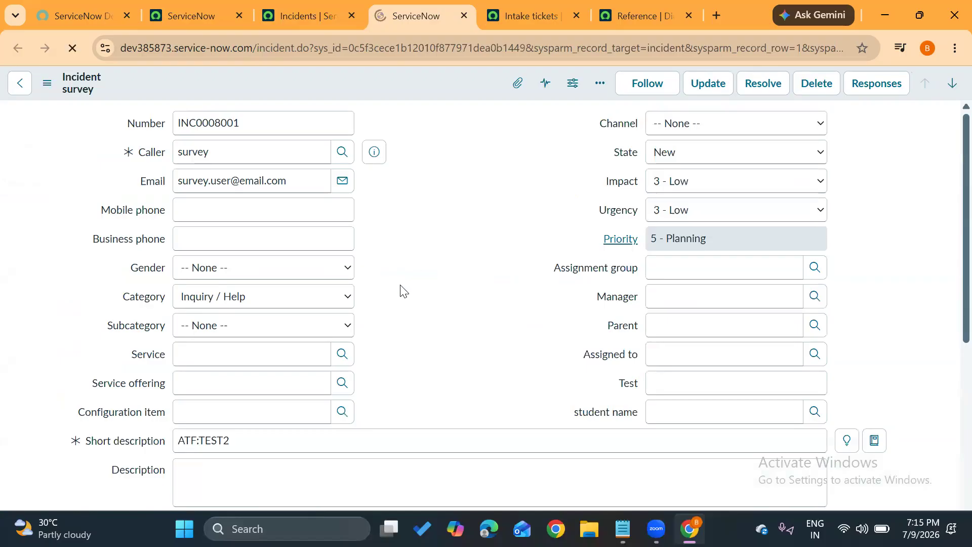
scroll(397, 289, down, 3)
click(157, 206)
double_click(145, 206)
double_click(138, 233)
double_click(135, 261)
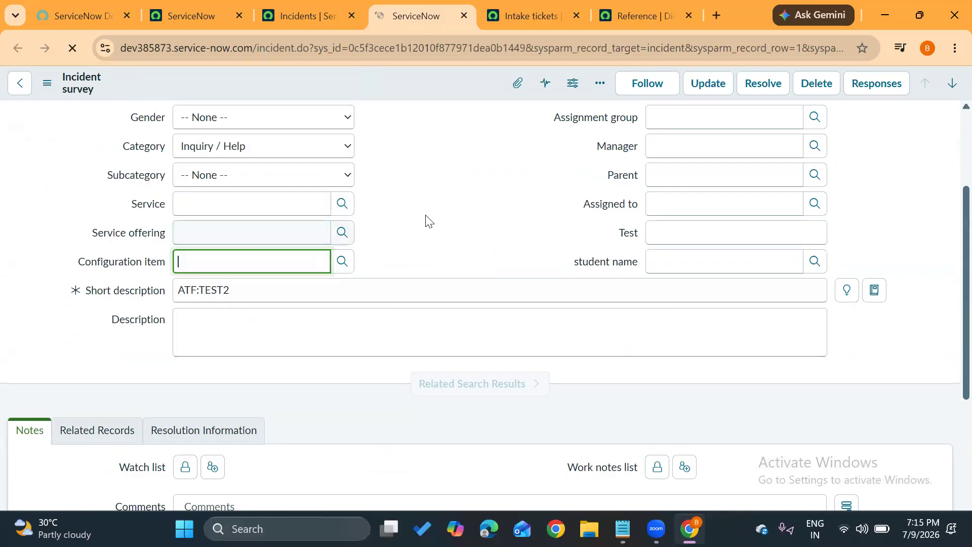
scroll(425, 219, up, 2)
click(605, 198)
click(628, 283)
scroll(188, 255, up, 2)
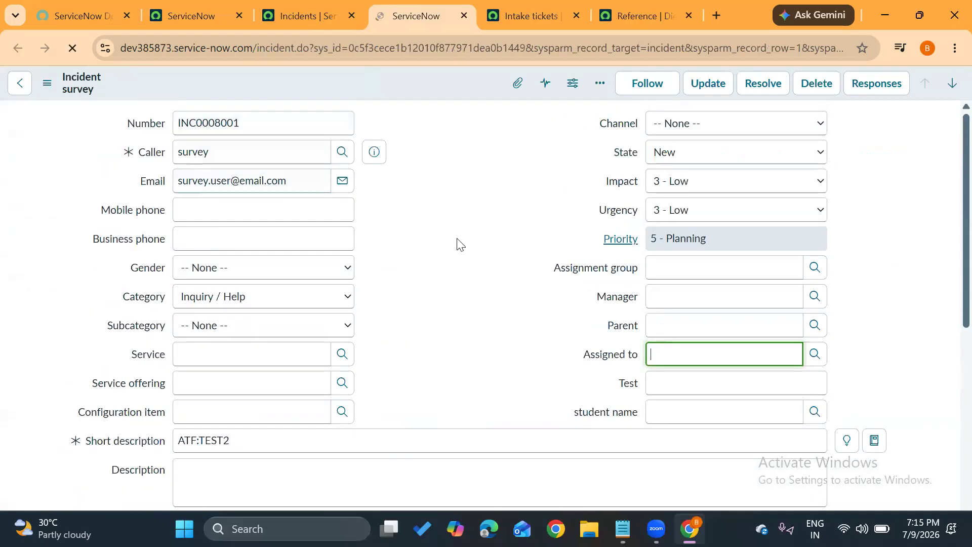
Look up the incident's Assignment group and choose Analytics Settings Managers from the Groups list.
scroll(458, 243, down, 2)
click(815, 140)
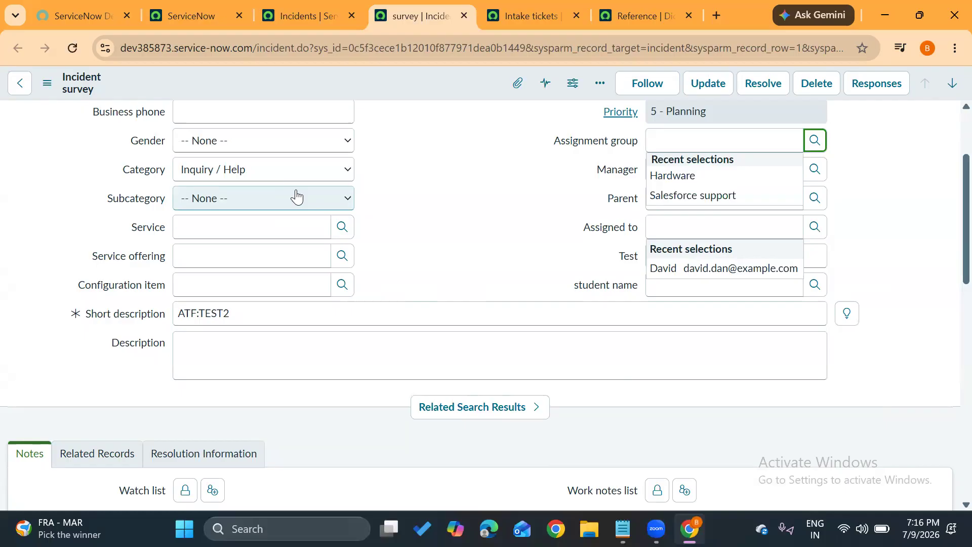
click(820, 140)
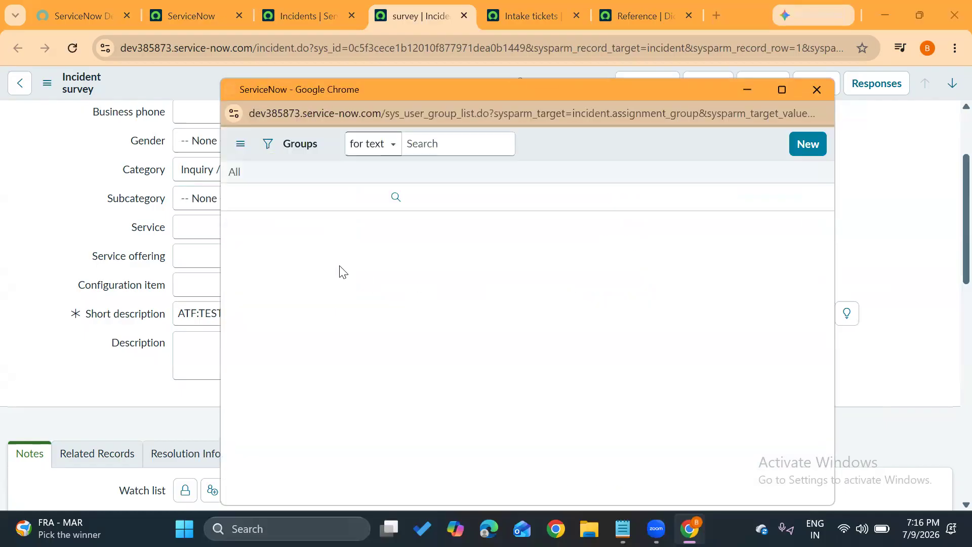
click(317, 252)
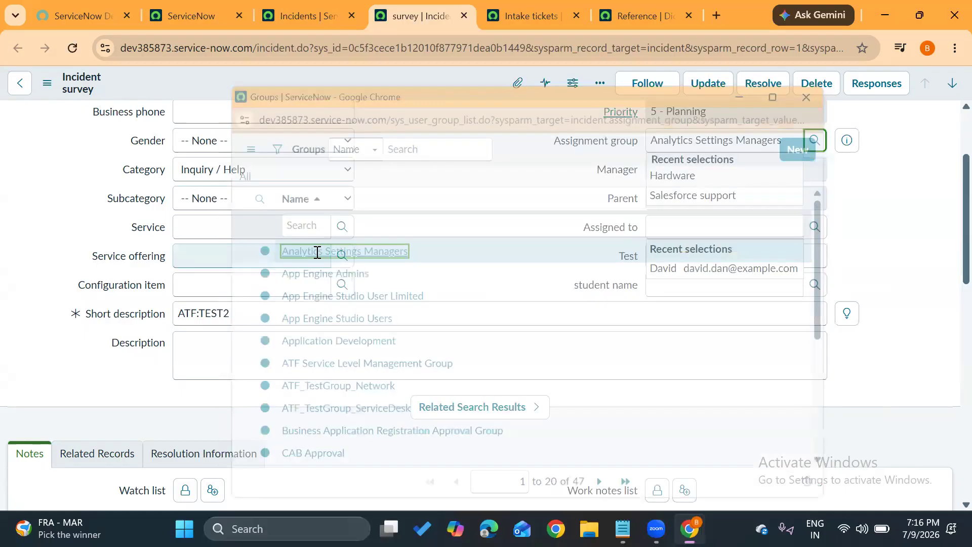
Reload the incident form, discarding the unsaved Assignment group selection.
scroll(586, 184, up, 2)
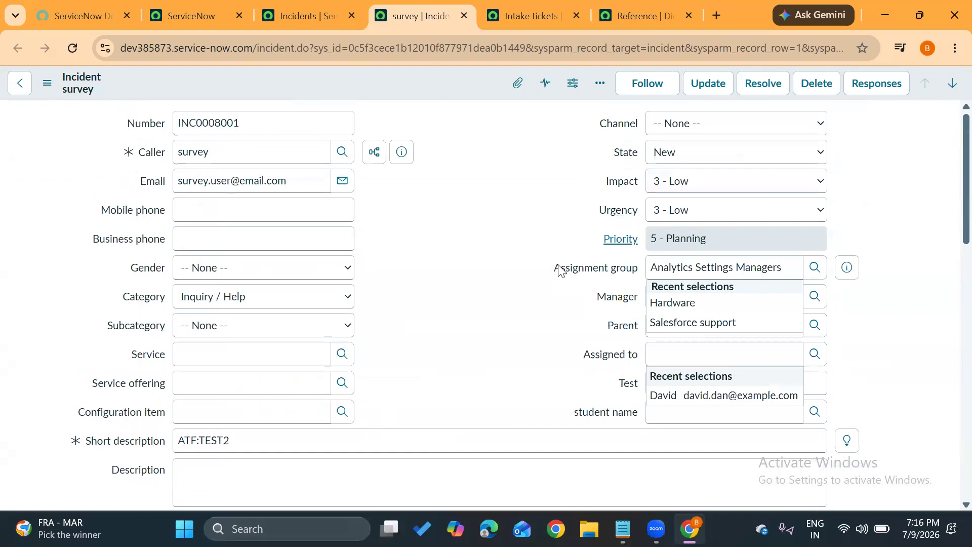
click(584, 348)
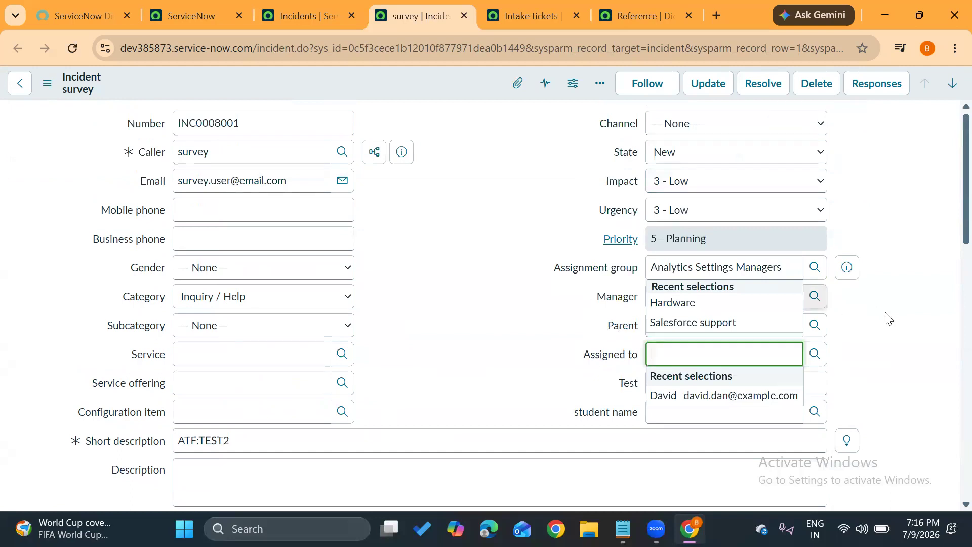
click(886, 313)
click(556, 351)
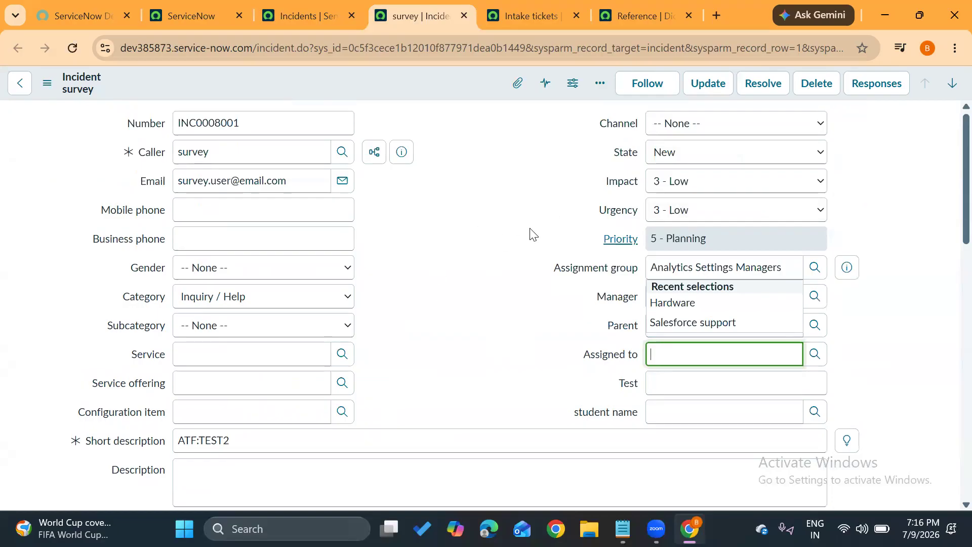
click(73, 49)
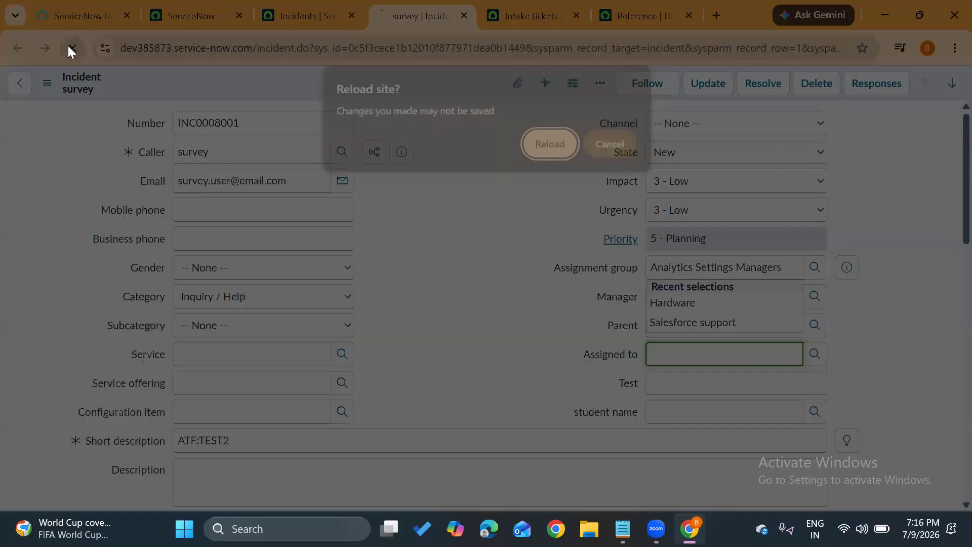
click(534, 137)
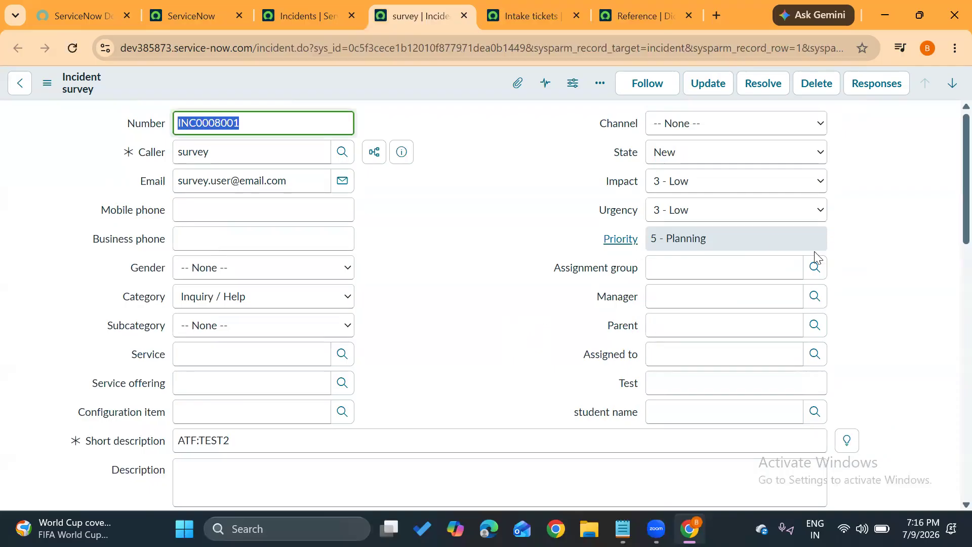
Look up the Assignment group on the reloaded incident and choose Analytics Settings Managers.
click(815, 267)
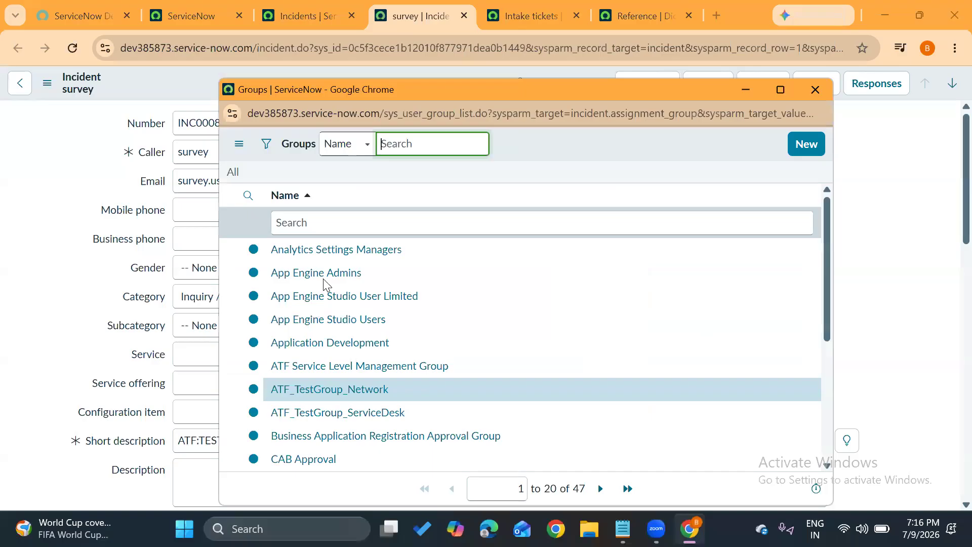
click(325, 250)
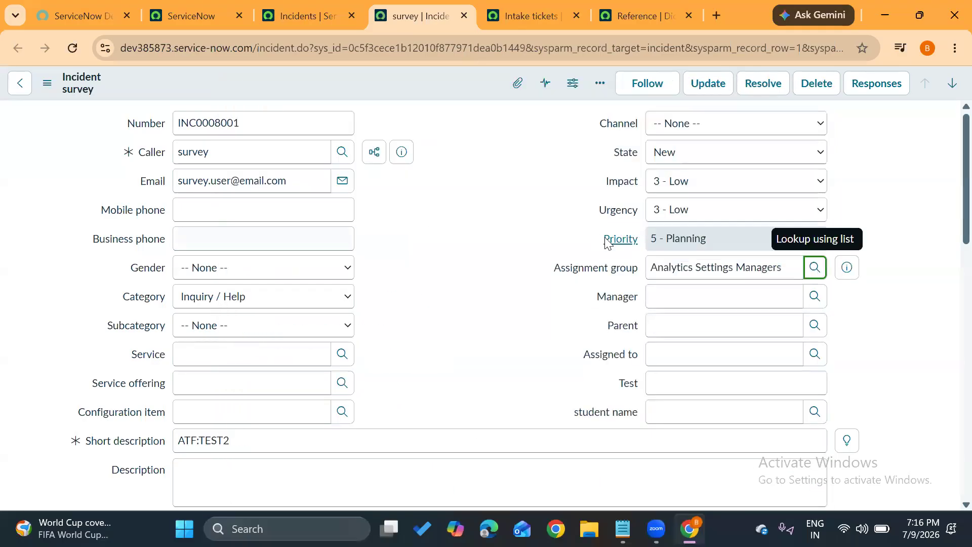
drag(788, 264, 650, 266)
click(549, 309)
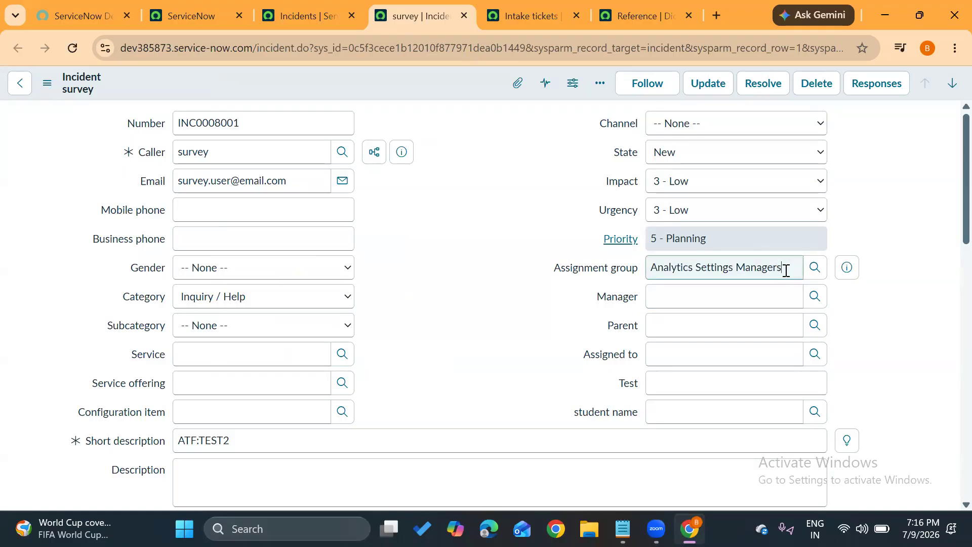
drag(784, 268, 592, 279)
click(585, 279)
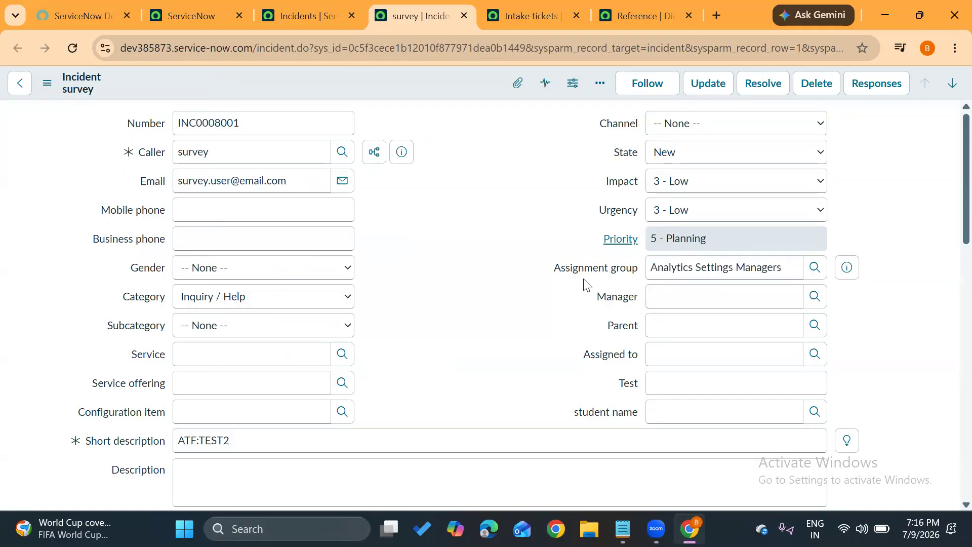
Change the incident's Assignment group to App Engine Studio User Limited from the Groups list.
click(817, 273)
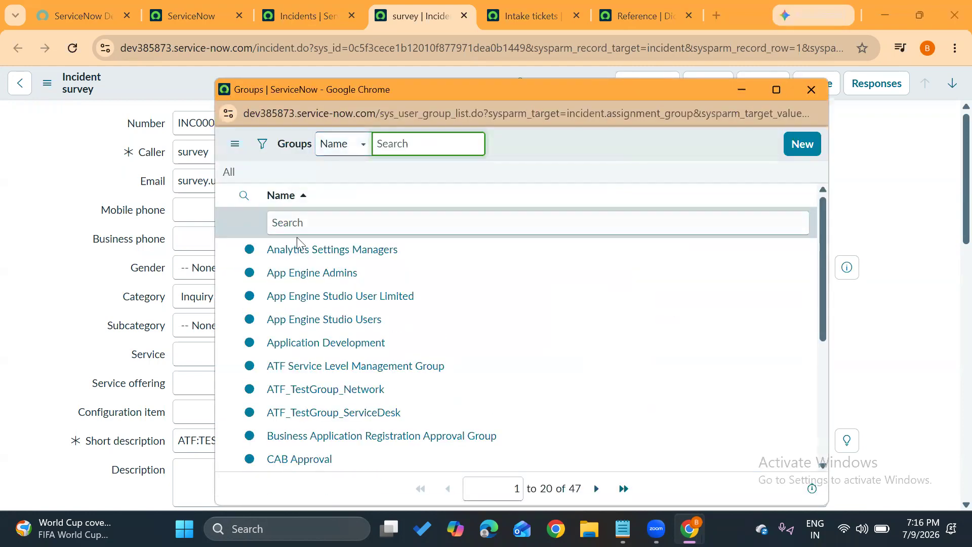
scroll(315, 275, down, 5)
scroll(315, 276, up, 5)
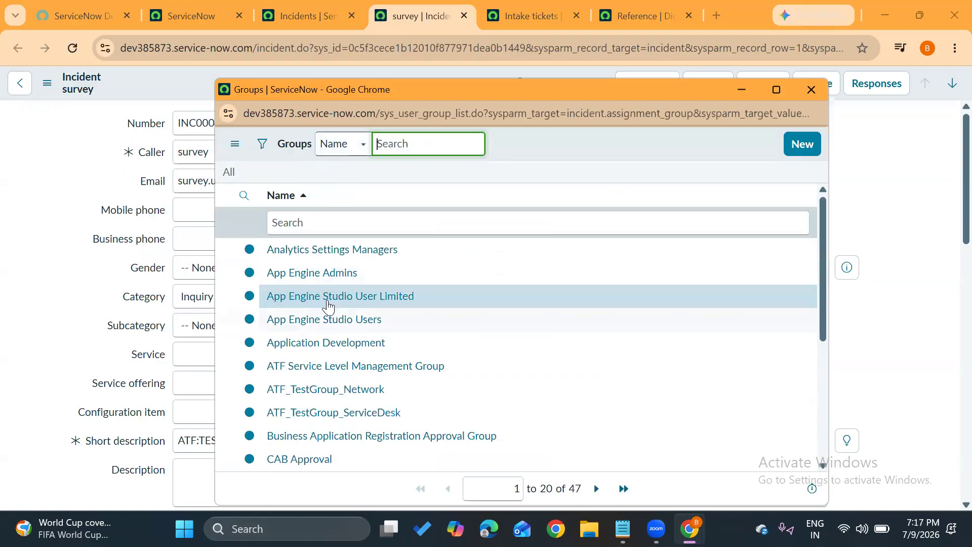
click(334, 297)
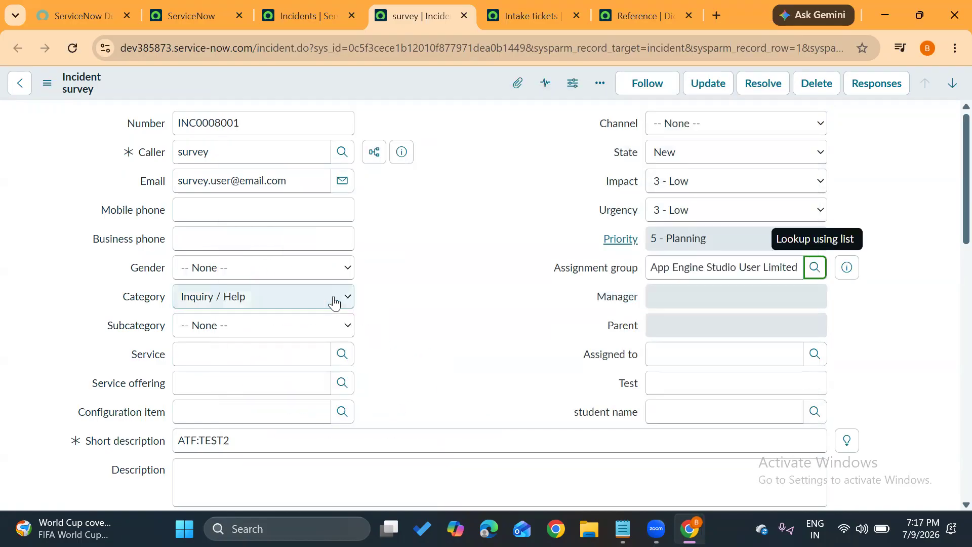
drag(706, 267, 815, 270)
click(882, 328)
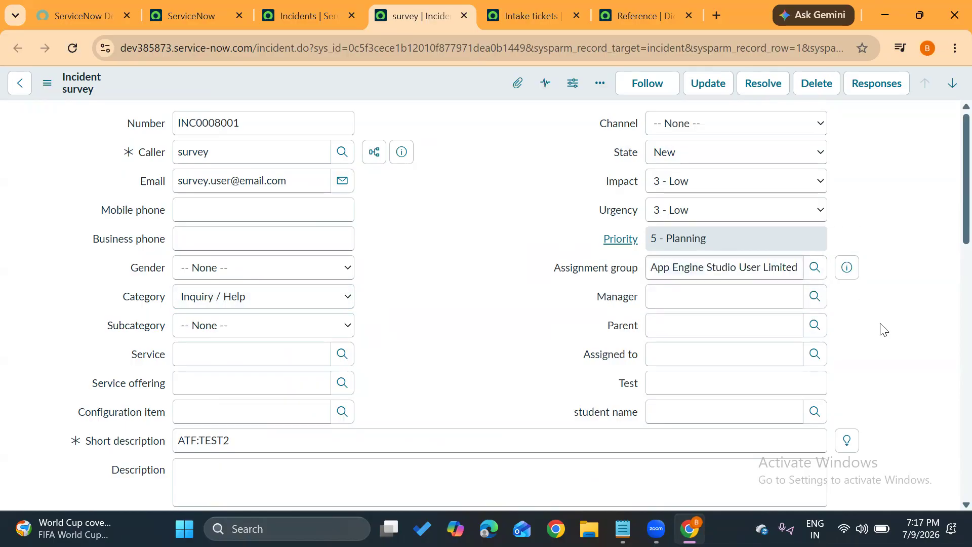
View the lookup list of the Service offering field and close it without choosing a record.
scroll(505, 337, down, 2)
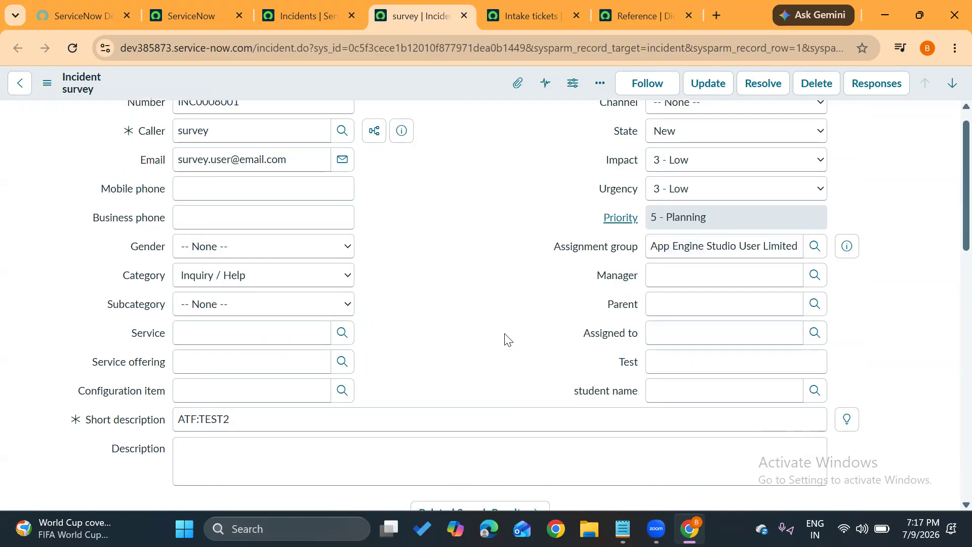
scroll(505, 334, up, 2)
scroll(506, 334, down, 2)
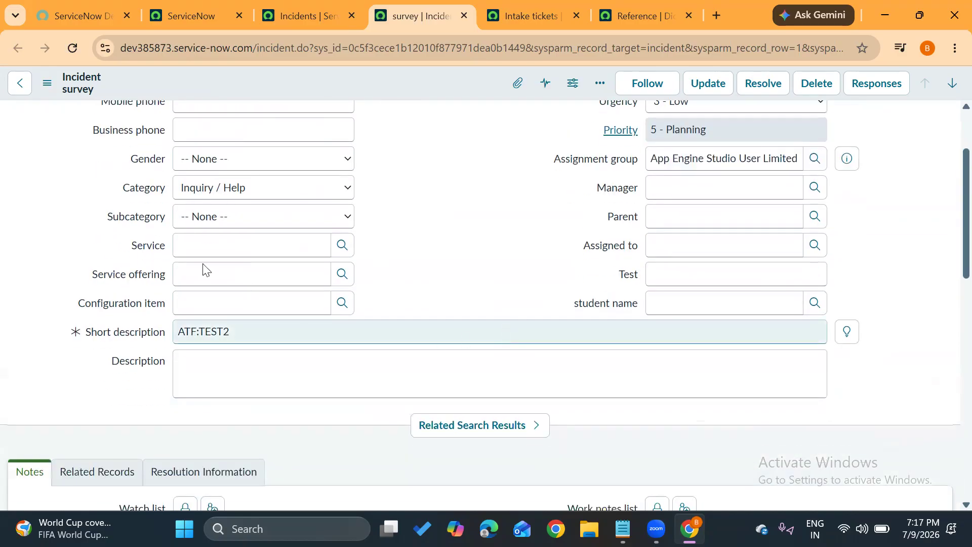
click(342, 275)
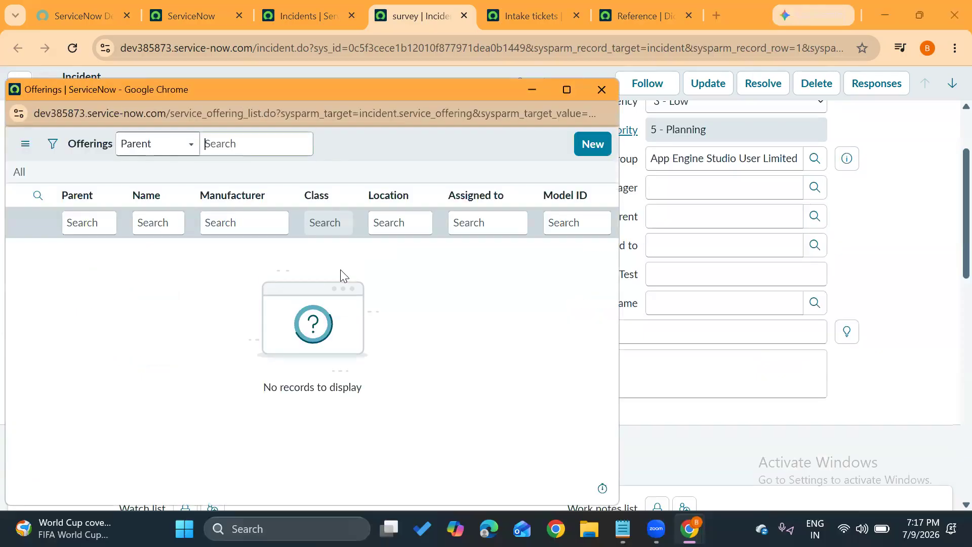
click(605, 91)
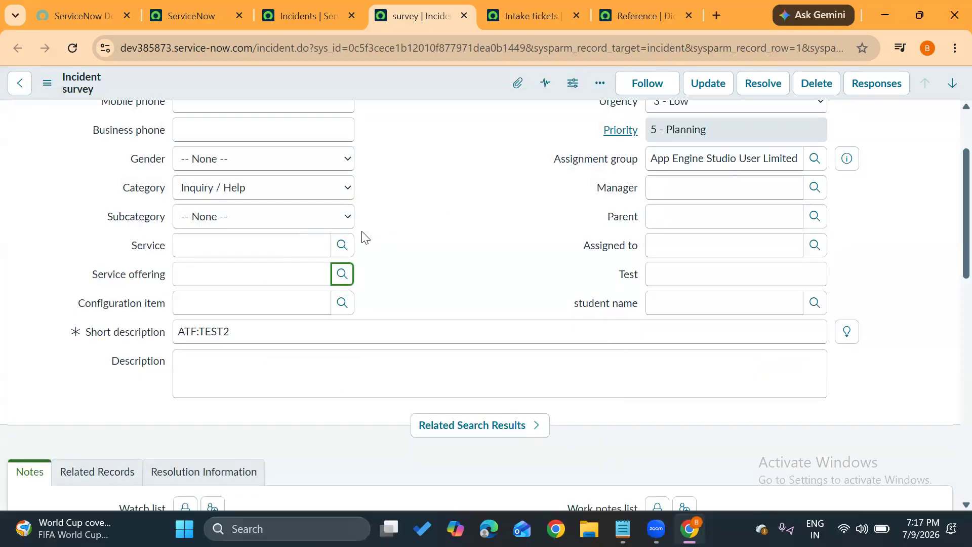
Browse the Configuration Items lookup list and choose *ANNIE-IBM as the incident's Configuration item.
click(341, 300)
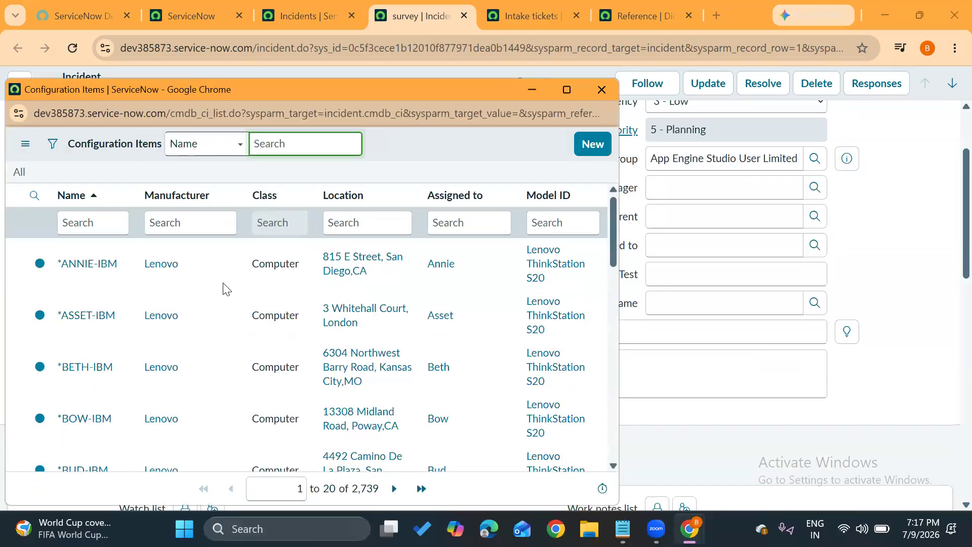
scroll(66, 369, down, 3)
scroll(75, 260, up, 3)
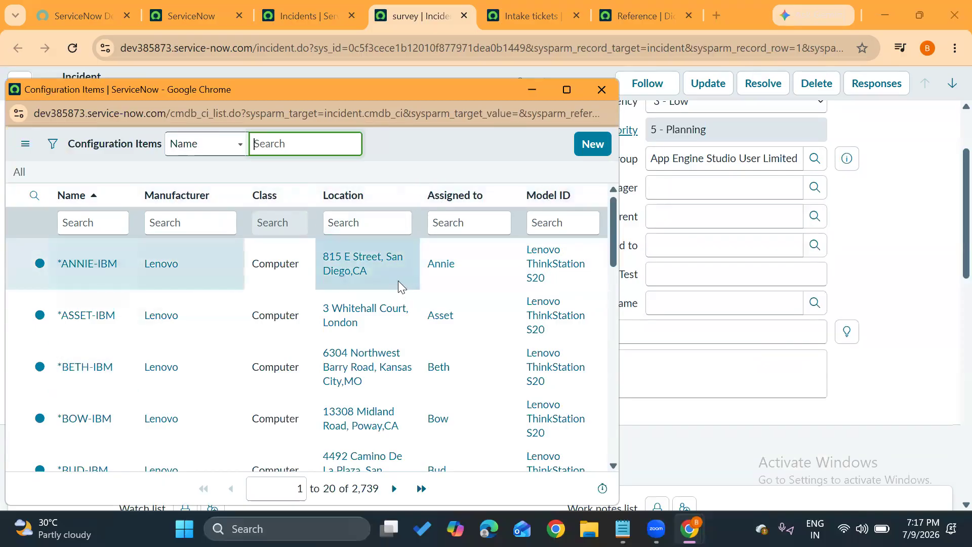
click(91, 265)
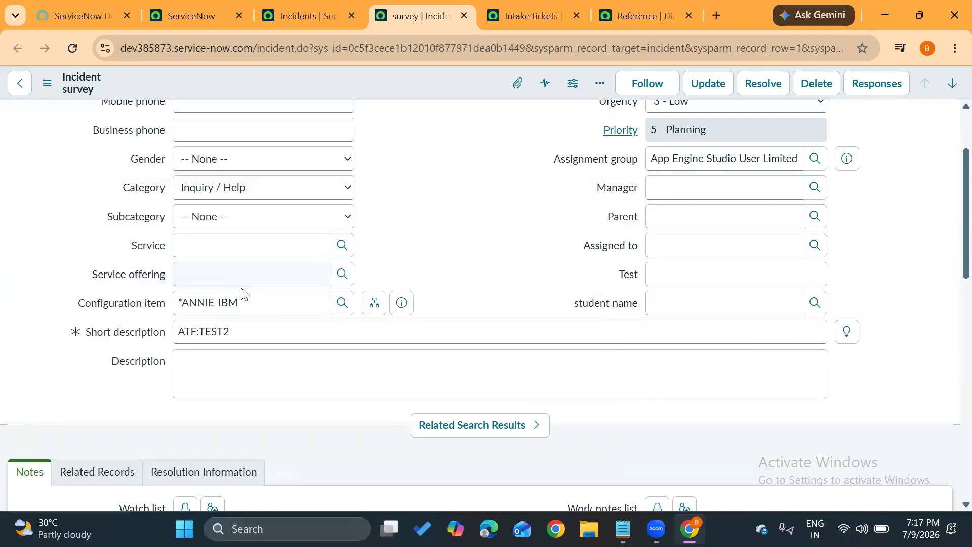
drag(245, 303, 160, 309)
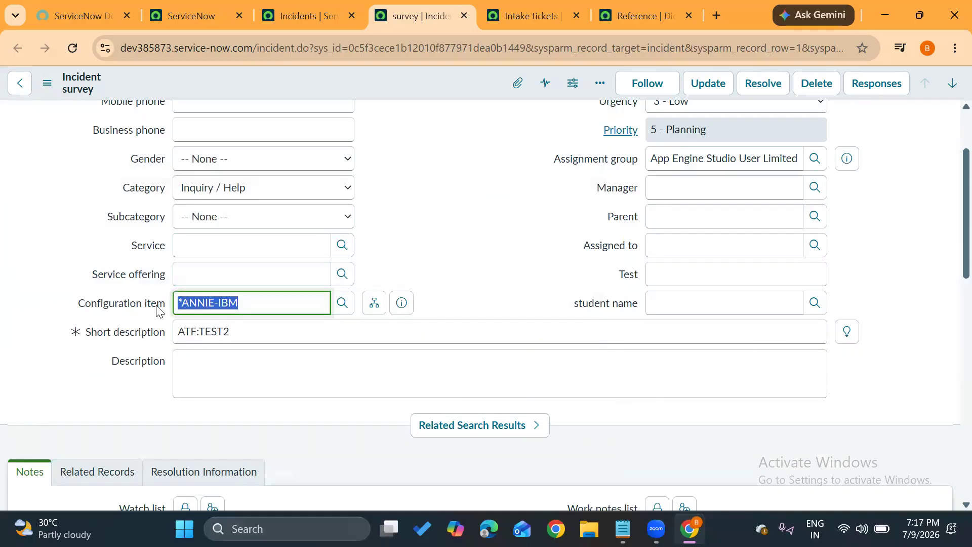
click(436, 251)
View the Configuration Items lookup list once more and close it without changing the selection.
click(343, 303)
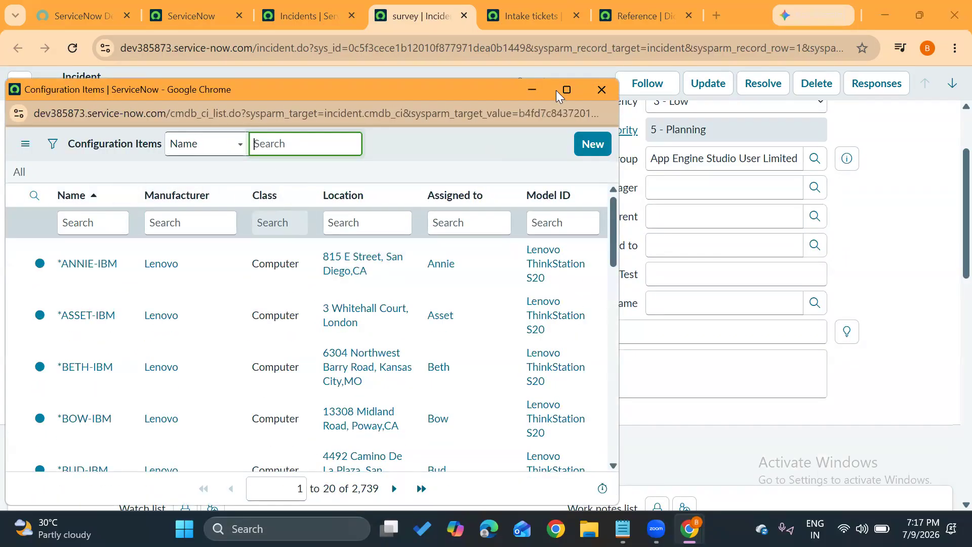
click(602, 91)
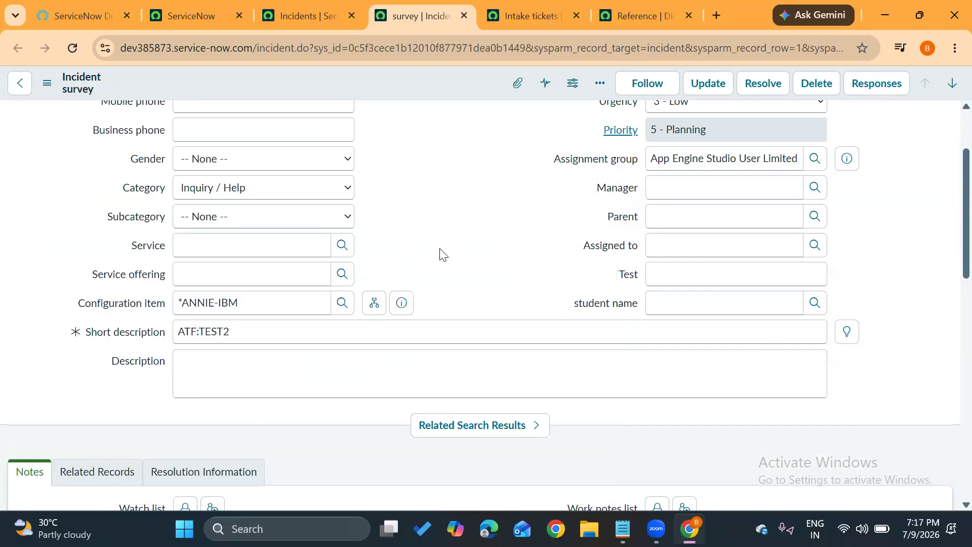
scroll(440, 253, up, 2)
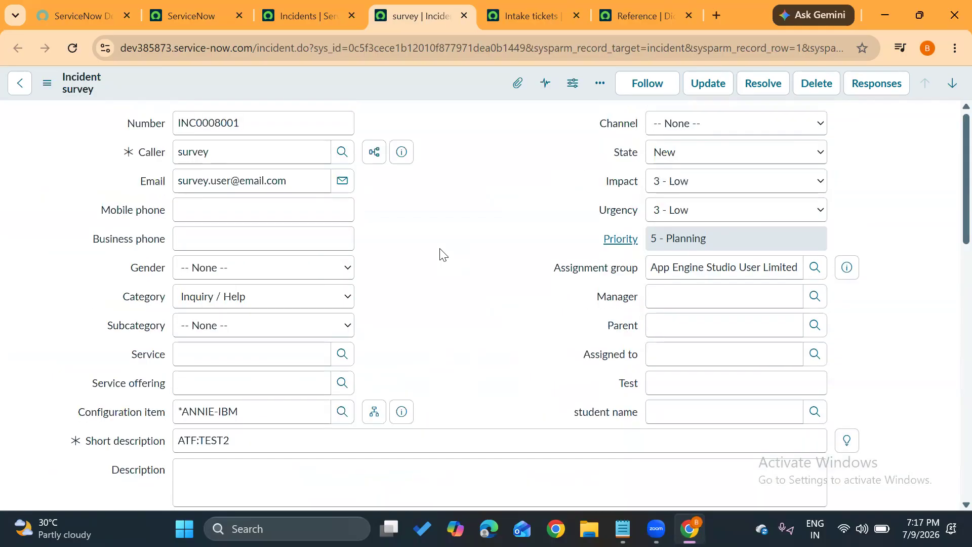
Check the Intake tickets list, and open the incident's Form Layout configuration, discarding the unsaved form changes.
click(532, 11)
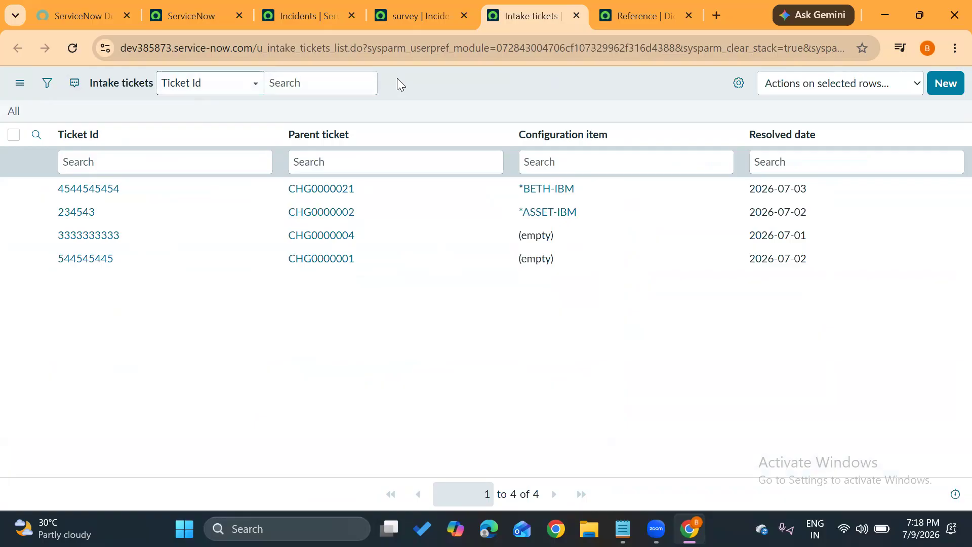
click(399, 12)
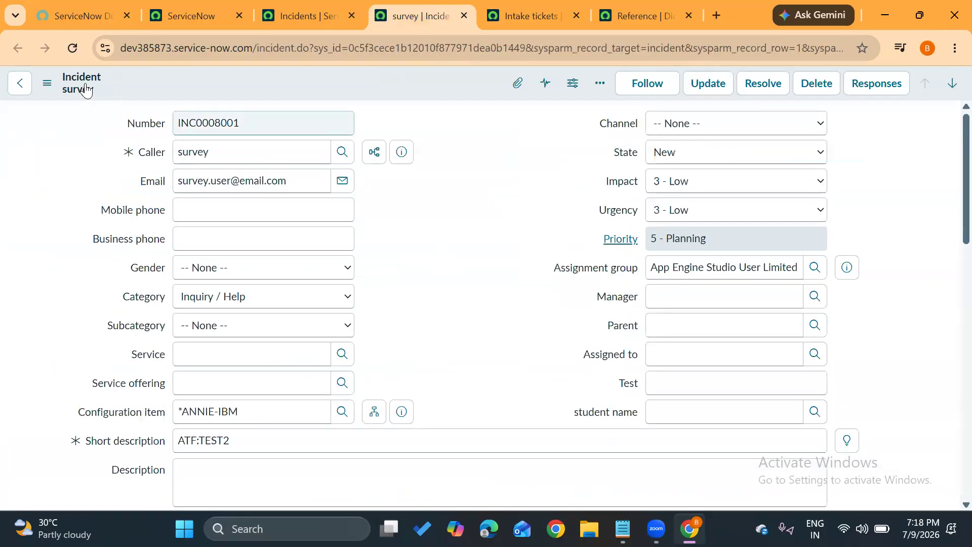
click(47, 84)
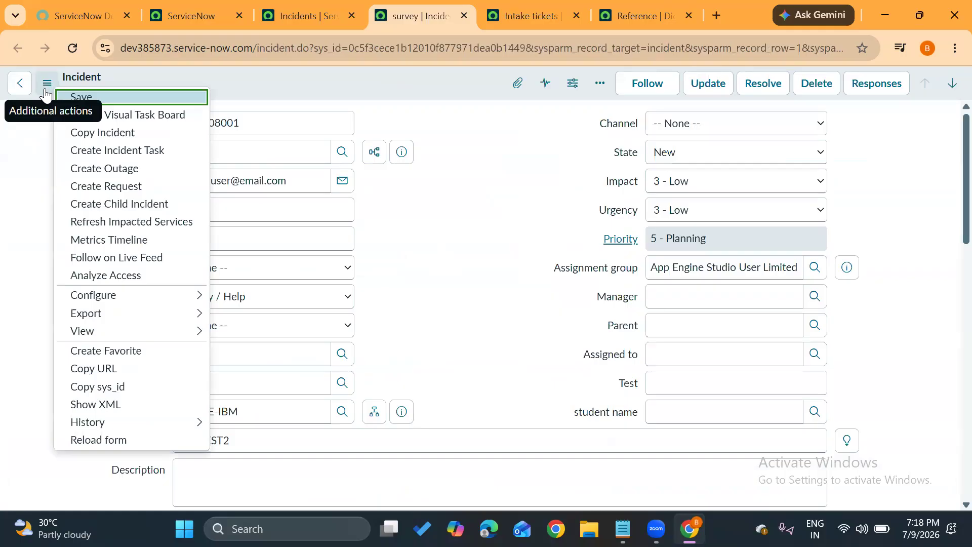
mouse_move(148, 306)
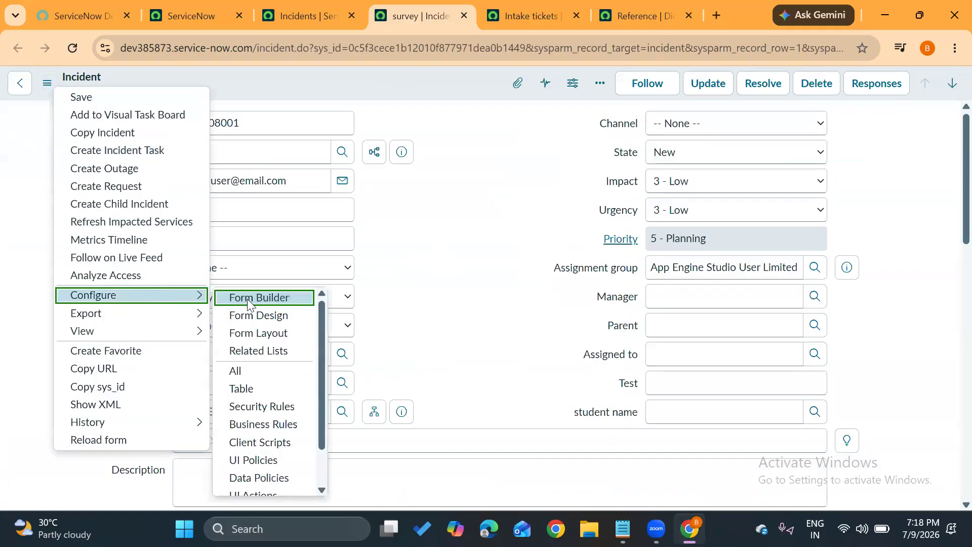
click(251, 338)
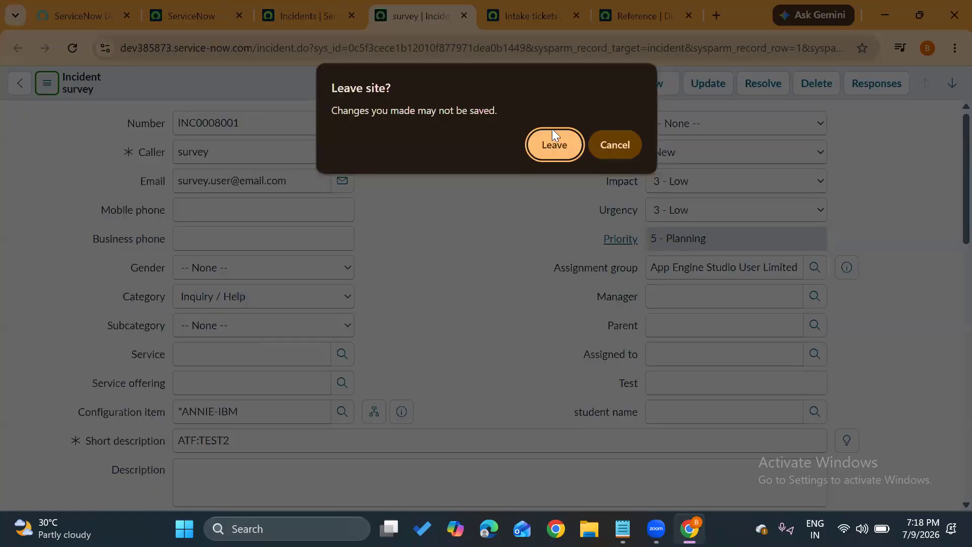
click(557, 146)
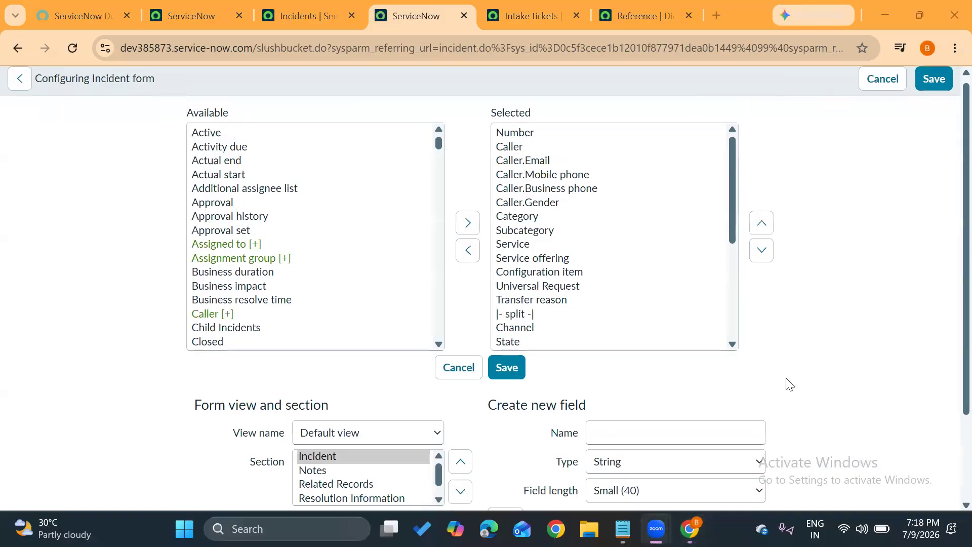
Define a new field for the Incident form named "Intake field" with the type Reference.
click(611, 434)
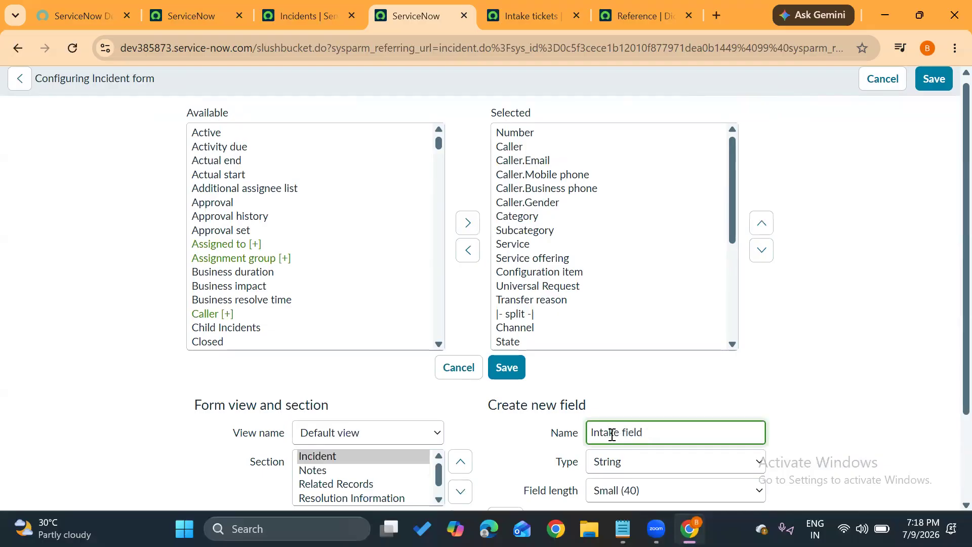
scroll(871, 400, down, 2)
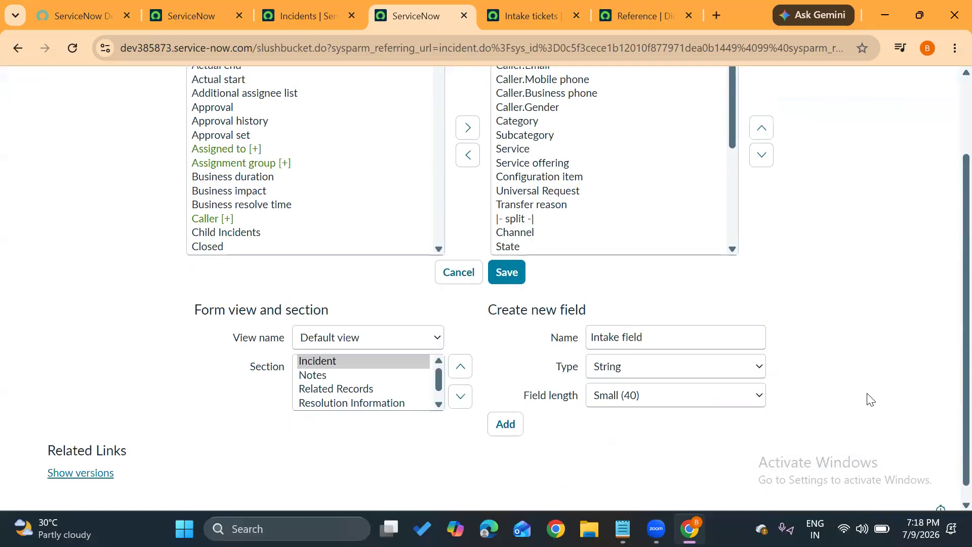
click(657, 360)
key(Up)
key(Up)
key(Up)
key(Return)
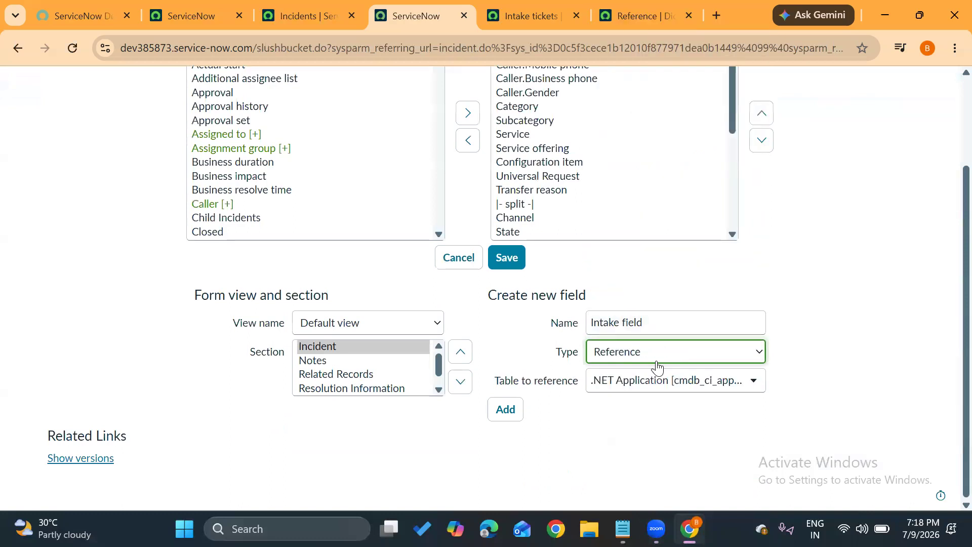
Set the new field's reference table to Intake tickets [u_intake_tickets] and add the field to the form.
click(705, 385)
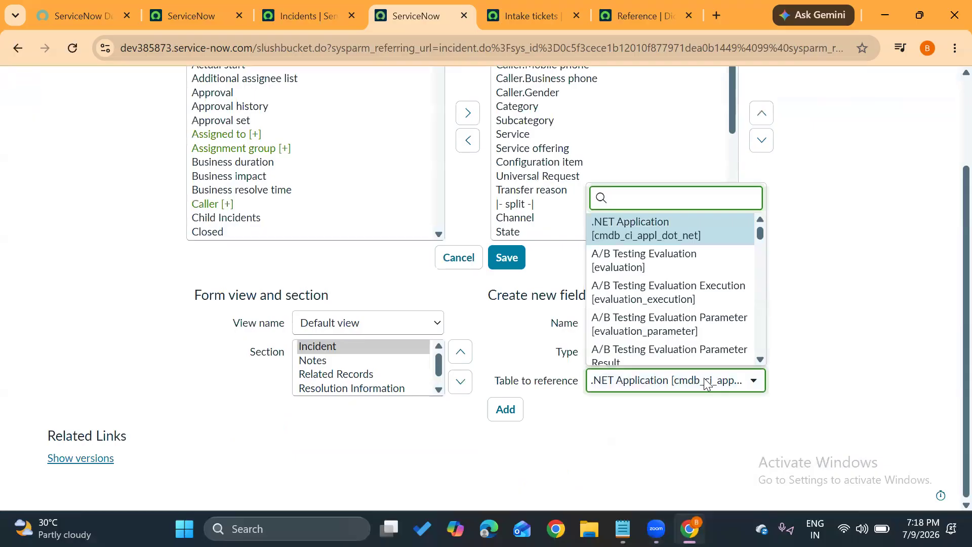
text(u_intake)
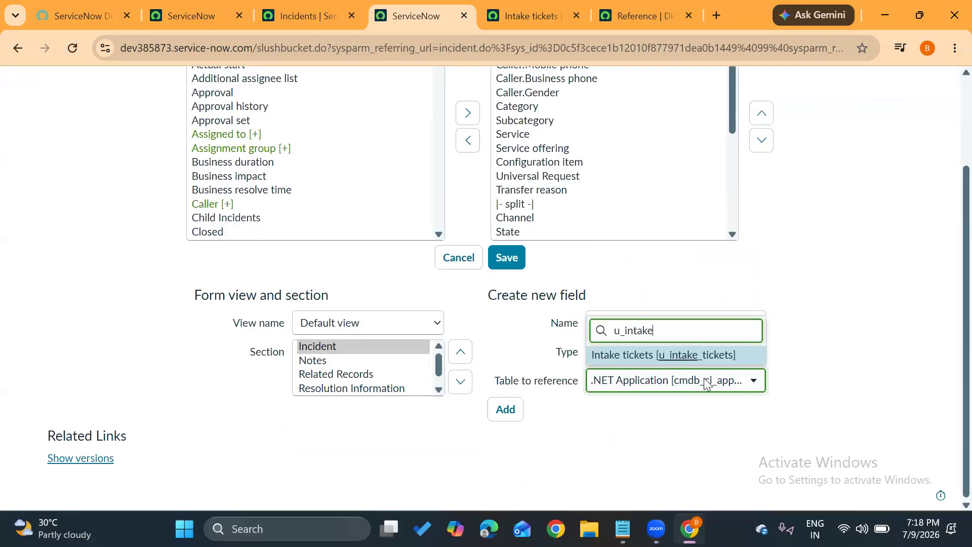
click(654, 356)
click(506, 410)
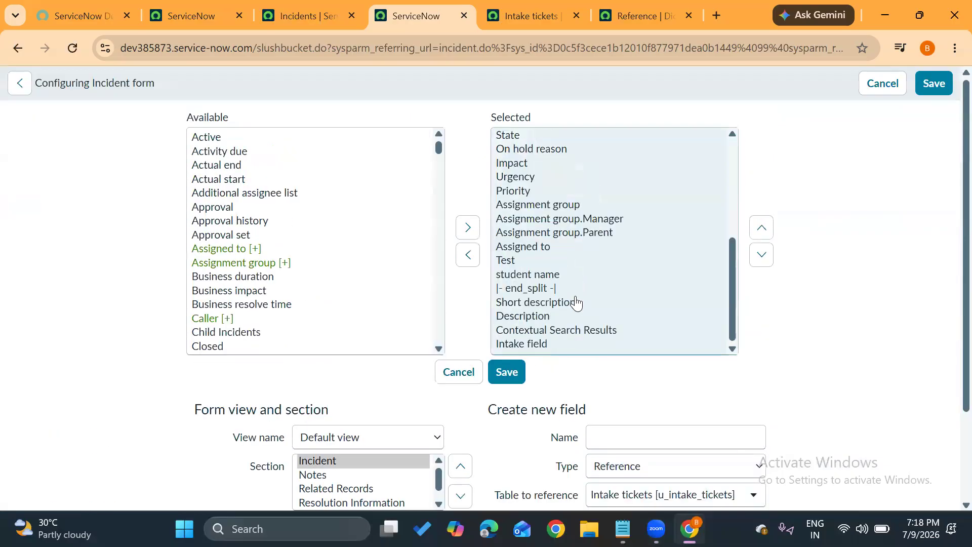
Move Intake field directly below student name in the Incident form's selected fields, and save the layout.
click(520, 345)
click(761, 228)
click(762, 228)
click(761, 228)
click(762, 228)
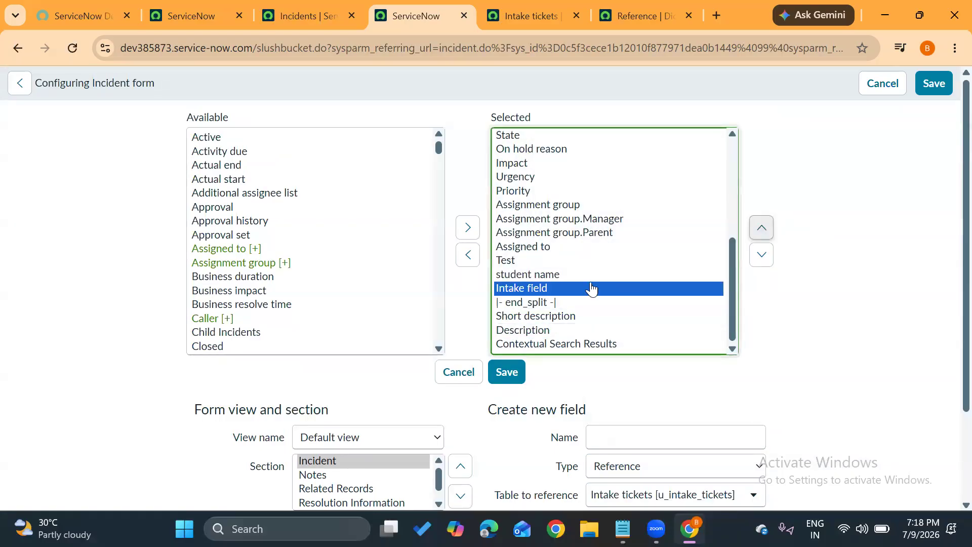
click(506, 372)
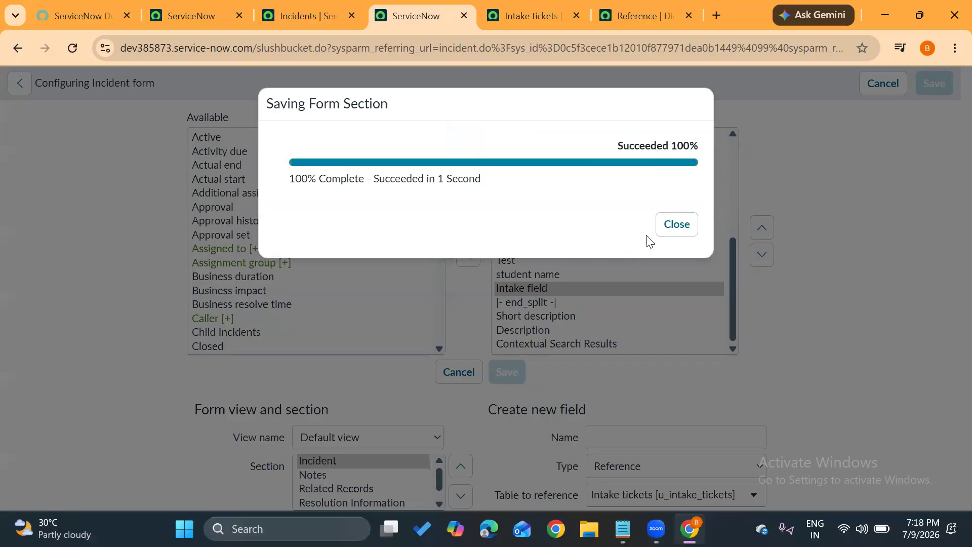
click(677, 225)
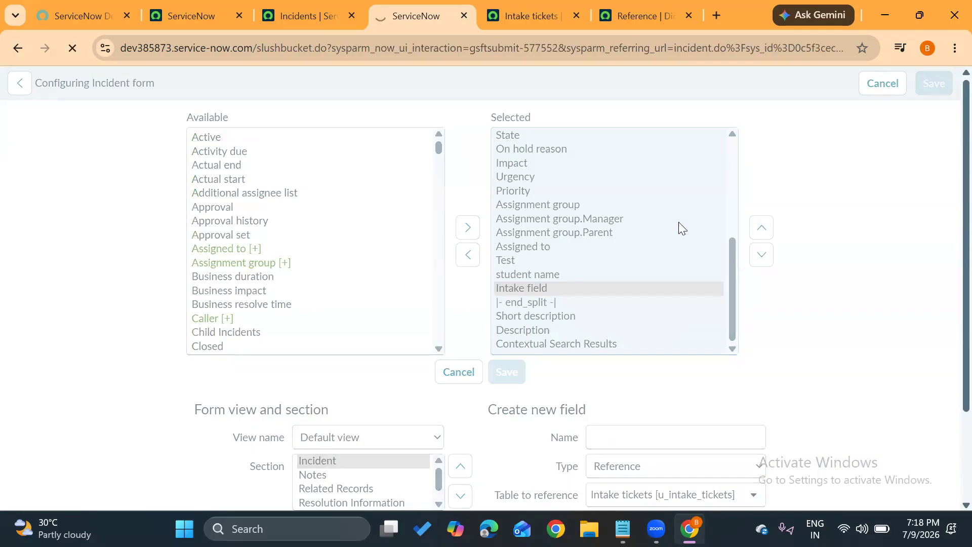
Look up records for Intake field on the incident form and choose the first Sys ID listed.
scroll(536, 339, down, 4)
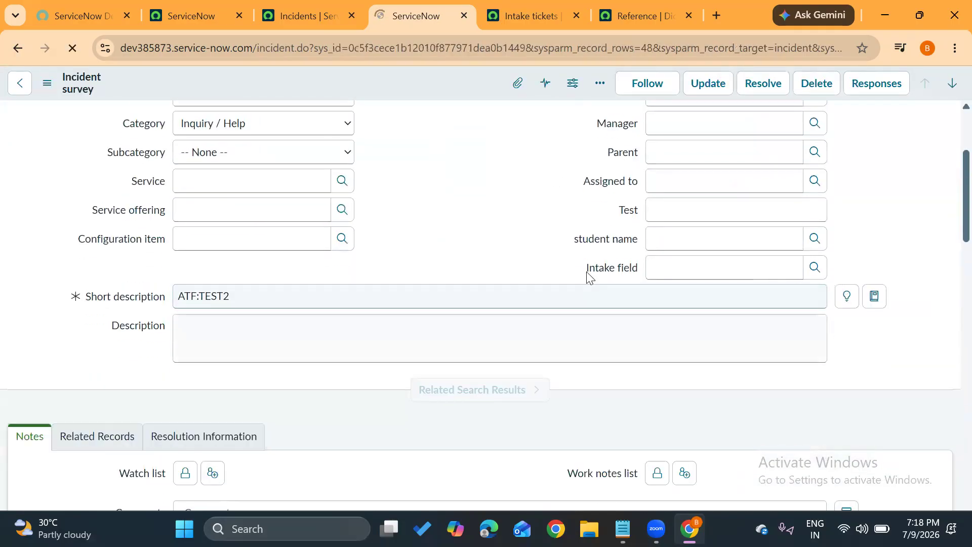
click(579, 266)
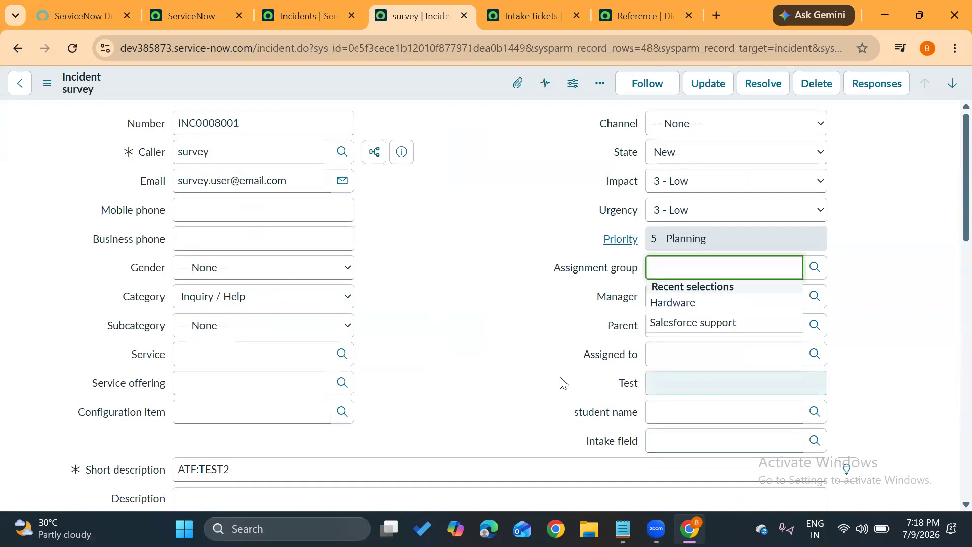
scroll(562, 384, down, 3)
drag(589, 293, 636, 295)
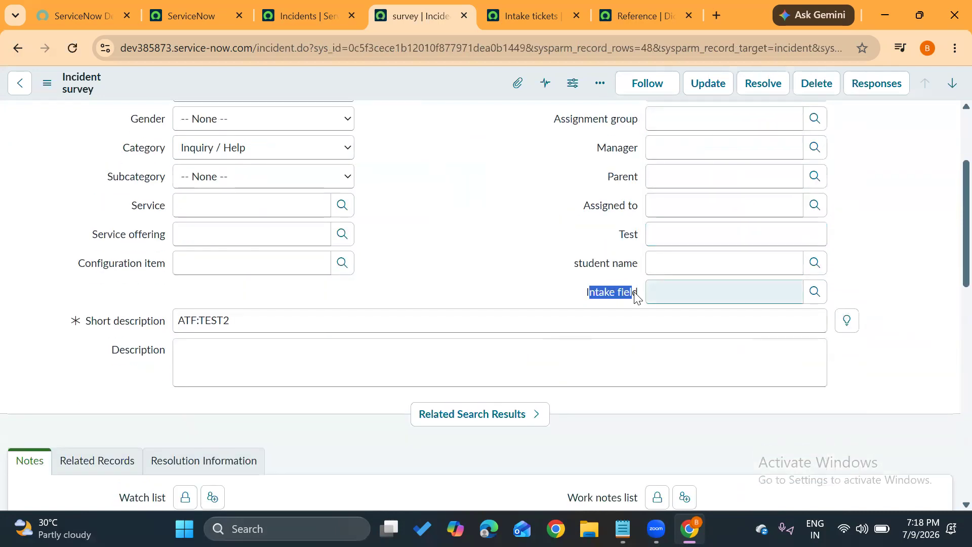
click(636, 296)
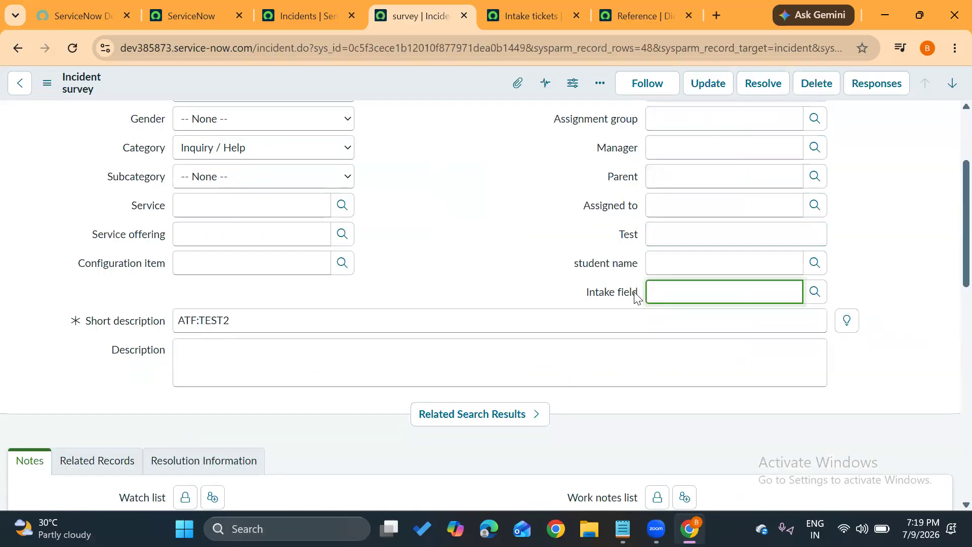
click(814, 292)
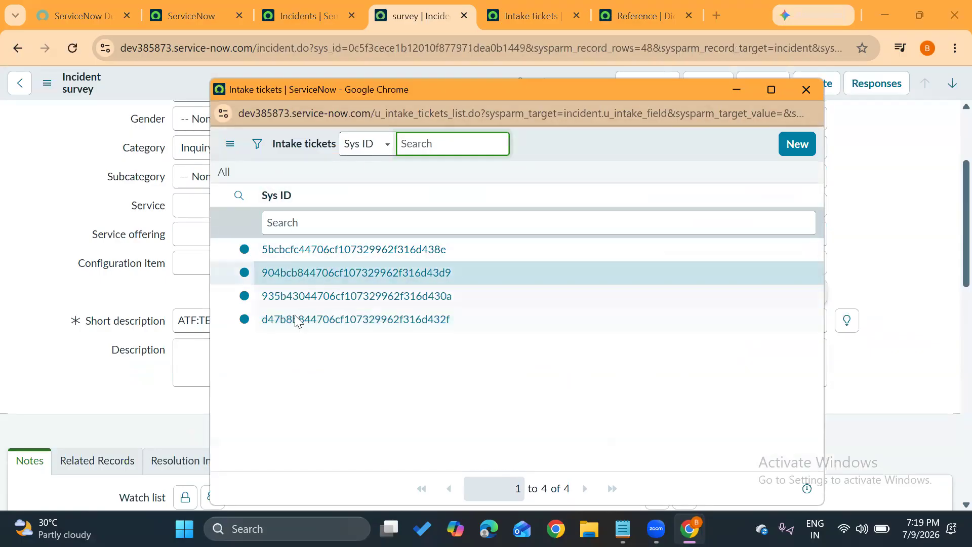
click(287, 250)
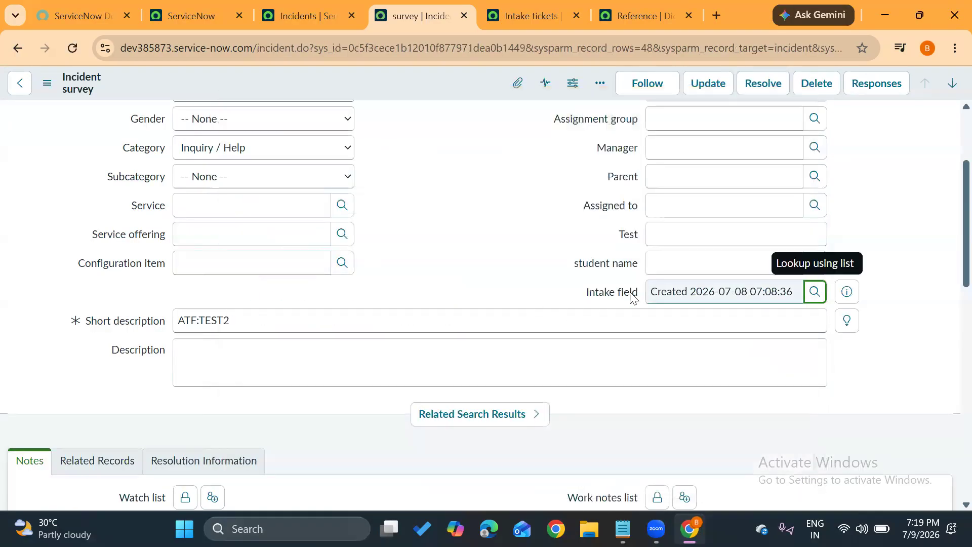
drag(650, 291, 793, 297)
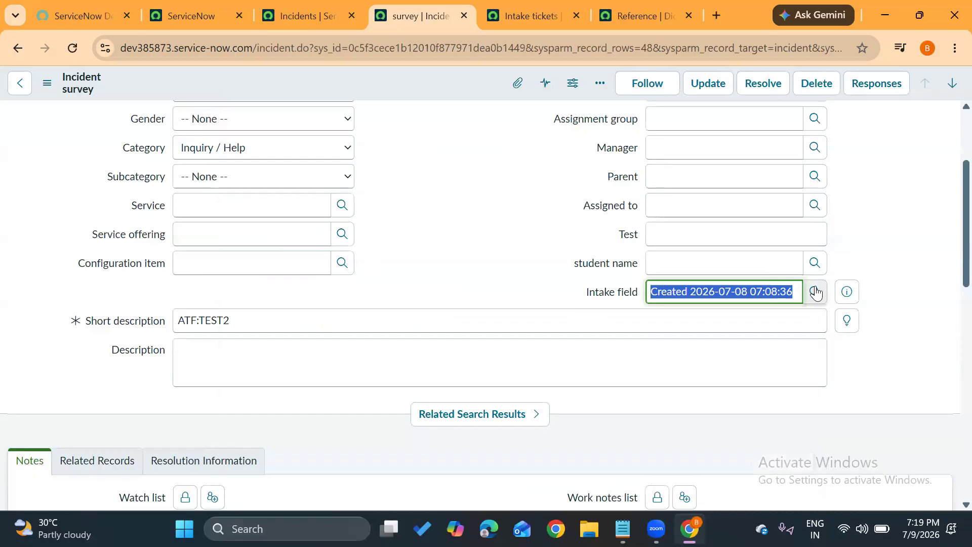
Open the List Layout configuration of the Intake tickets lookup list used by Intake field.
click(815, 291)
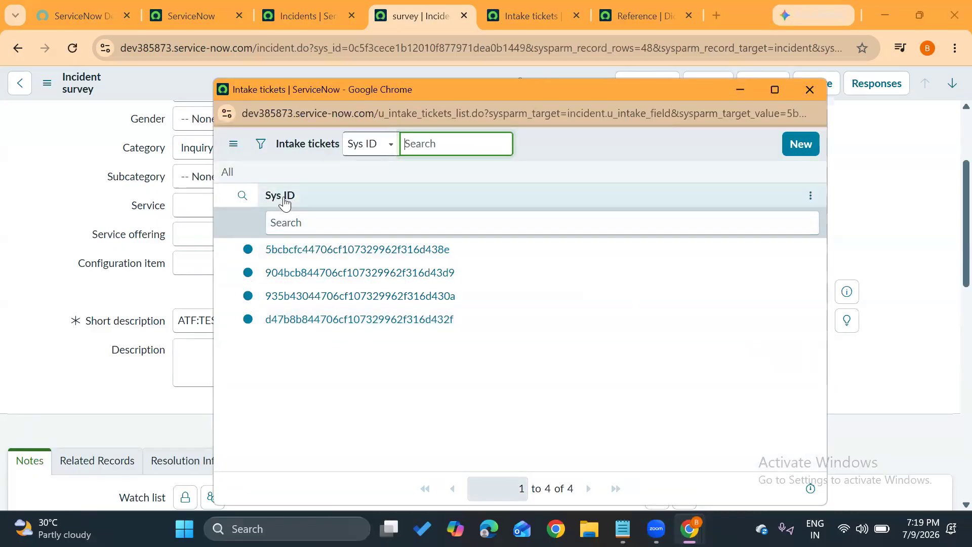
click(811, 196)
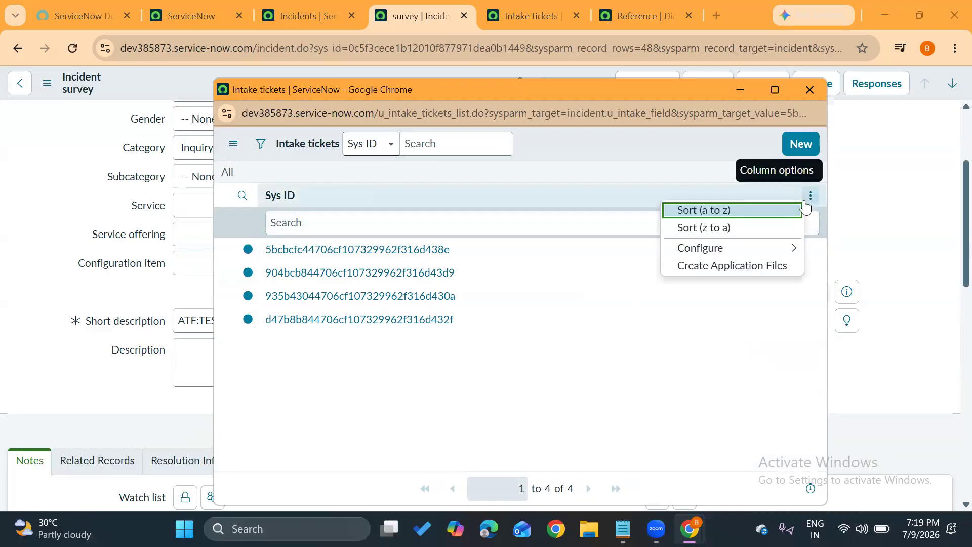
mouse_move(713, 253)
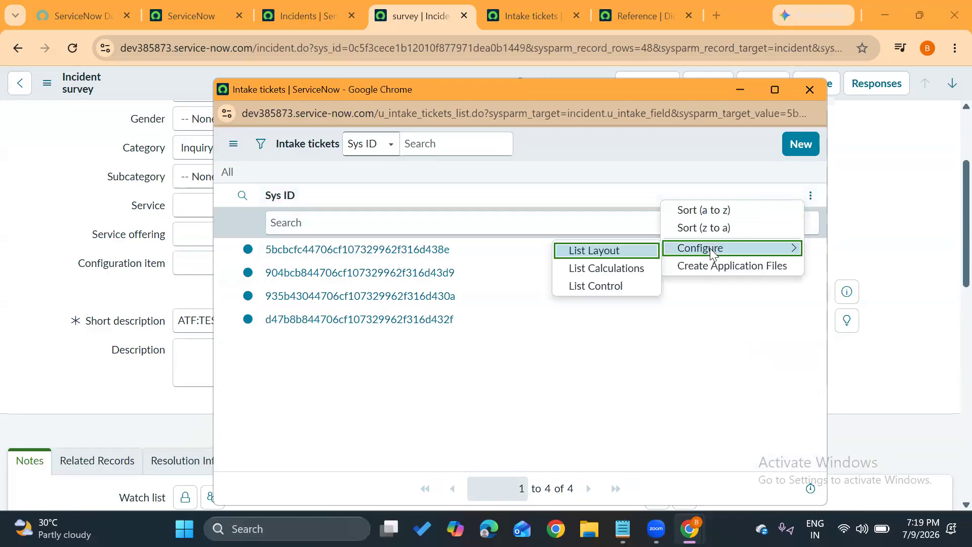
click(580, 252)
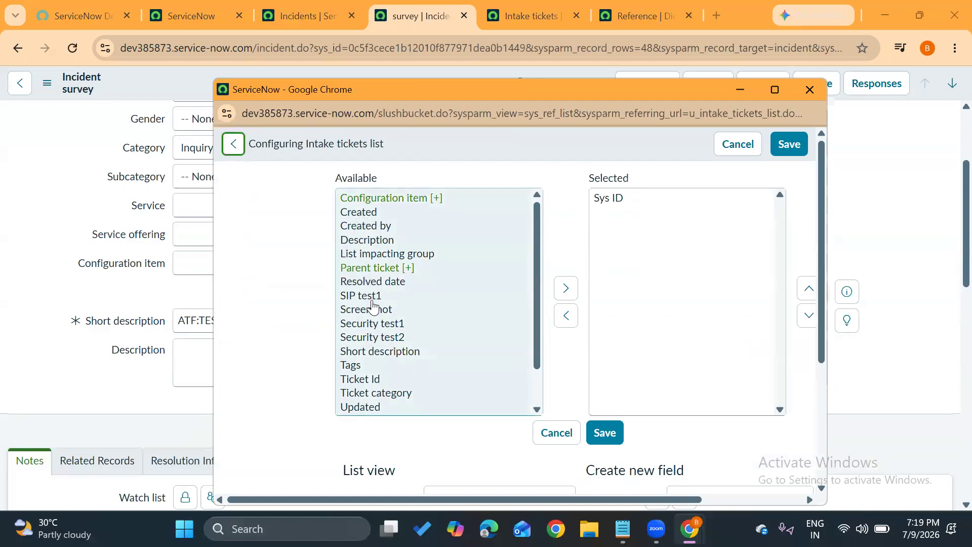
Add Parent ticket, Resolved date, SIP test1, Configuration item, Short description, Ticket Id and Ticket category to the lookup list's selected columns.
scroll(375, 352, down, 1)
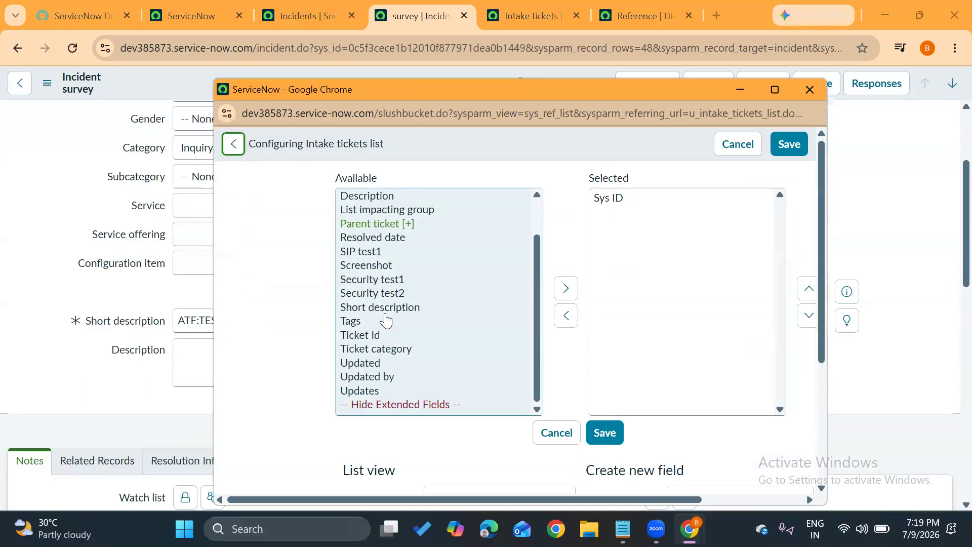
scroll(382, 319, up, 1)
double_click(366, 268)
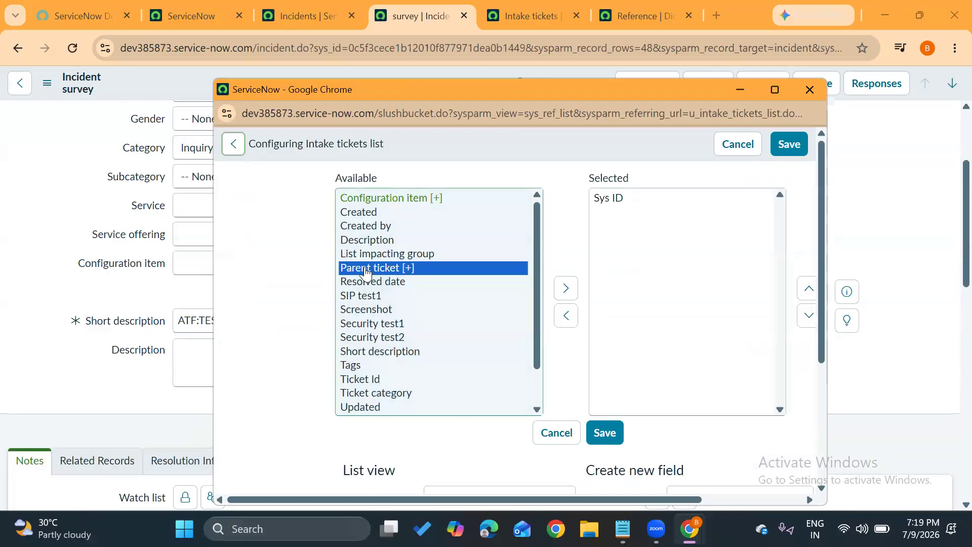
double_click(366, 281)
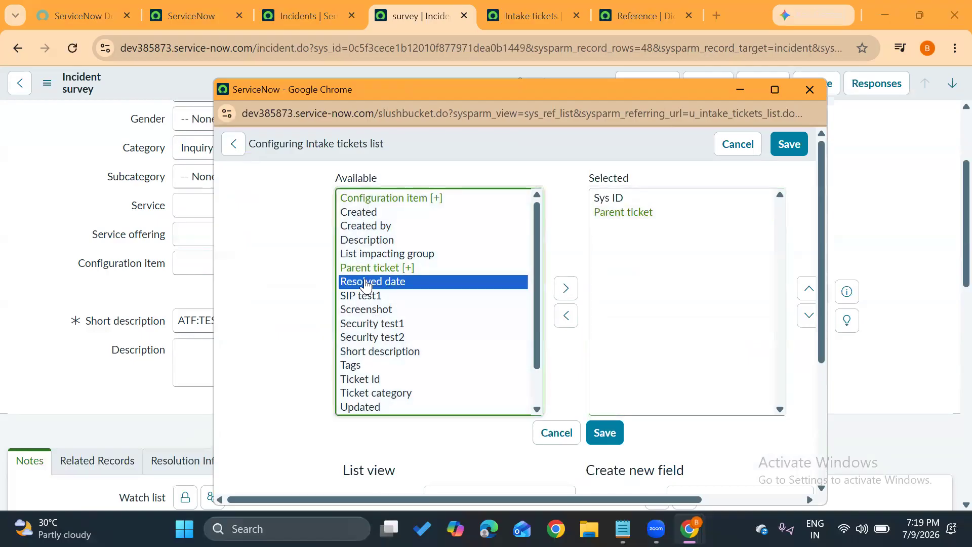
double_click(366, 281)
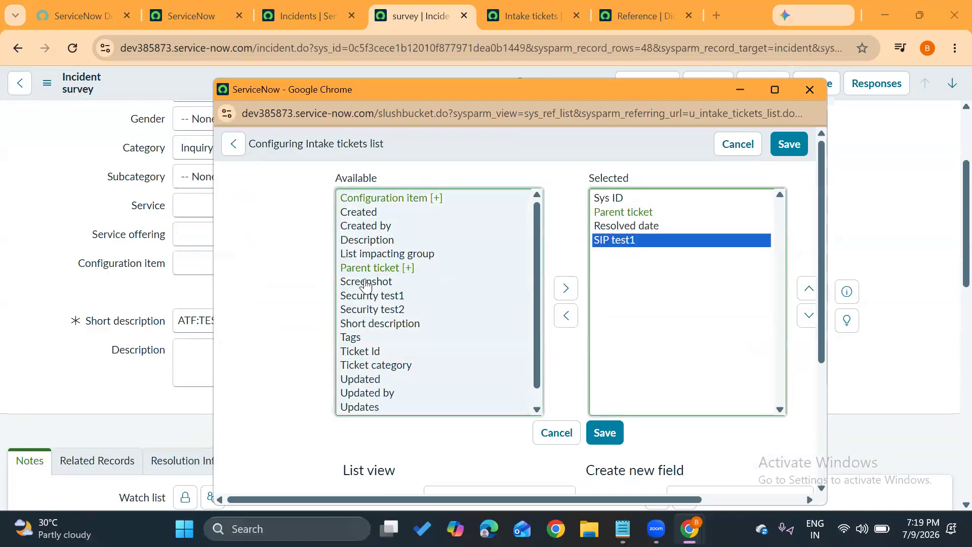
double_click(377, 199)
double_click(342, 322)
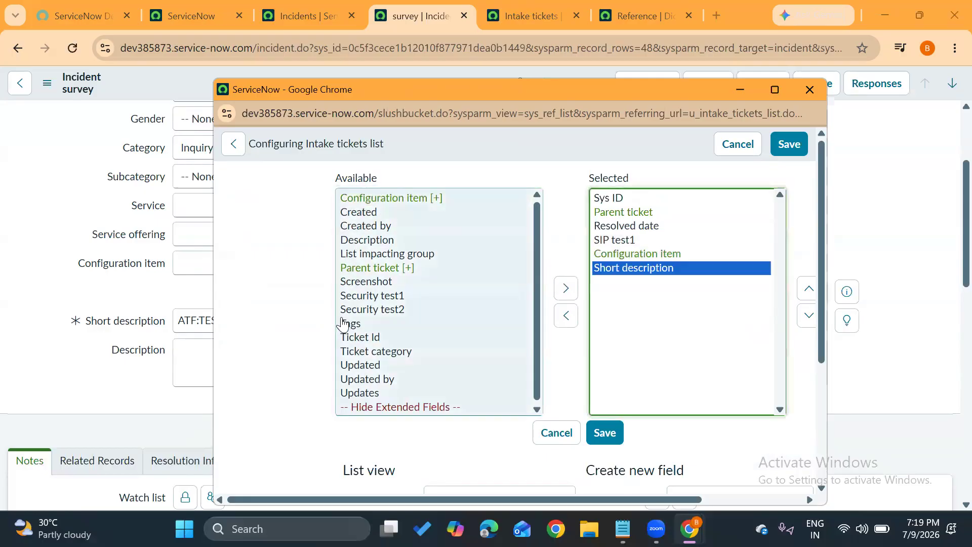
click(360, 340)
double_click(360, 338)
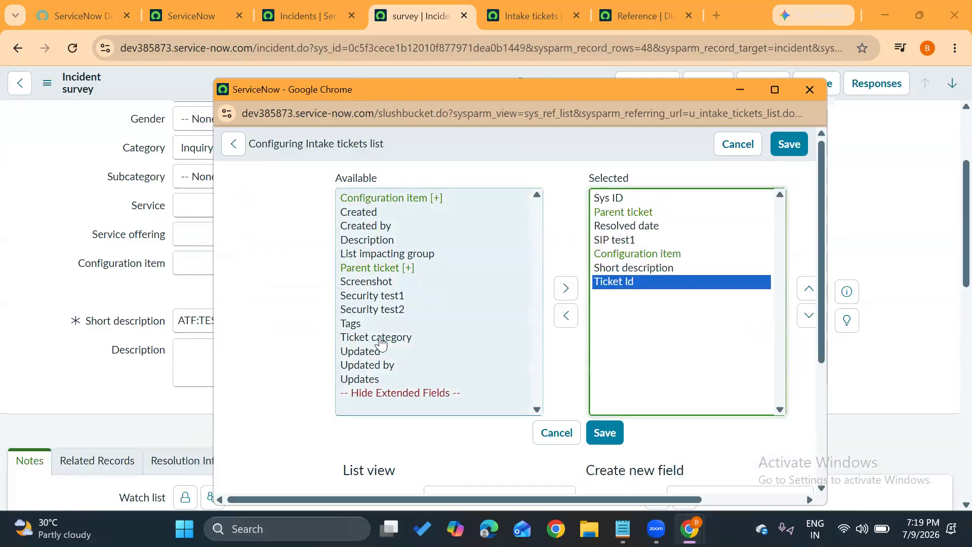
double_click(375, 338)
click(369, 310)
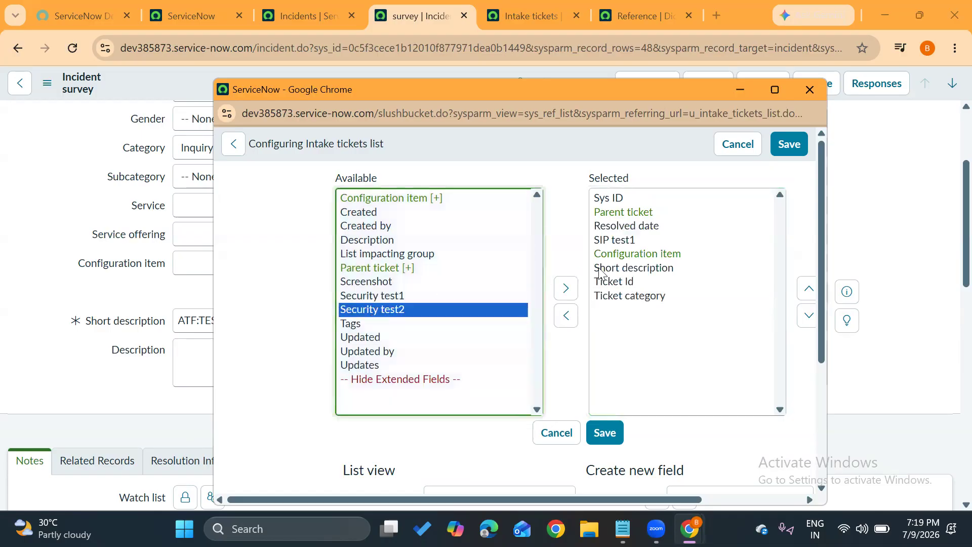
Move Ticket Id and Short description to the start of the column order, with Ticket Id first, and save the list layout.
click(643, 295)
drag(627, 284, 811, 287)
click(674, 289)
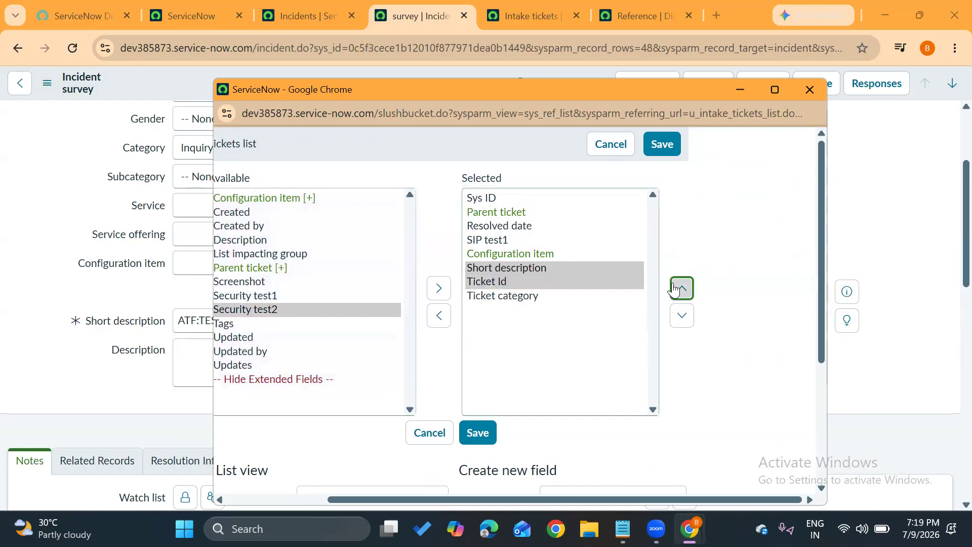
click(673, 287)
click(674, 287)
click(674, 287)
click(674, 288)
click(674, 287)
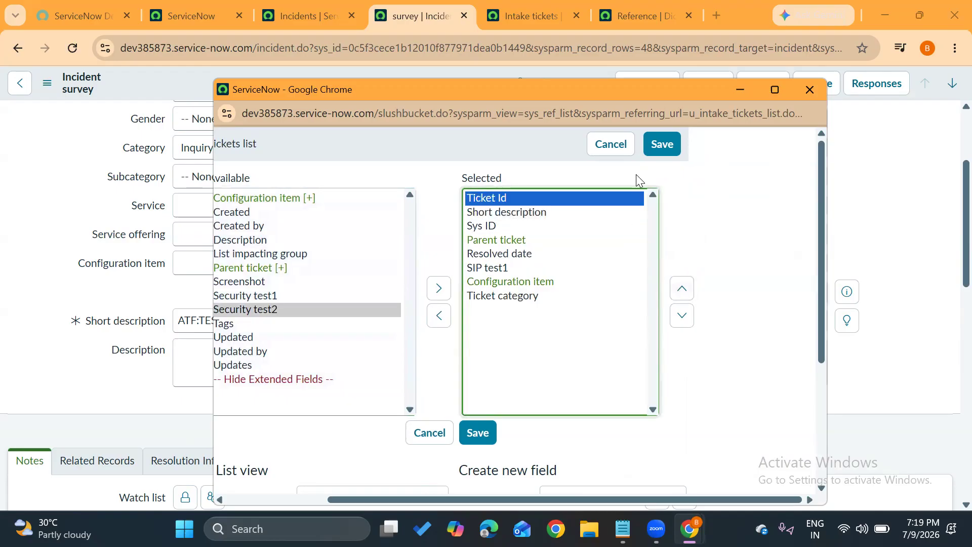
click(663, 145)
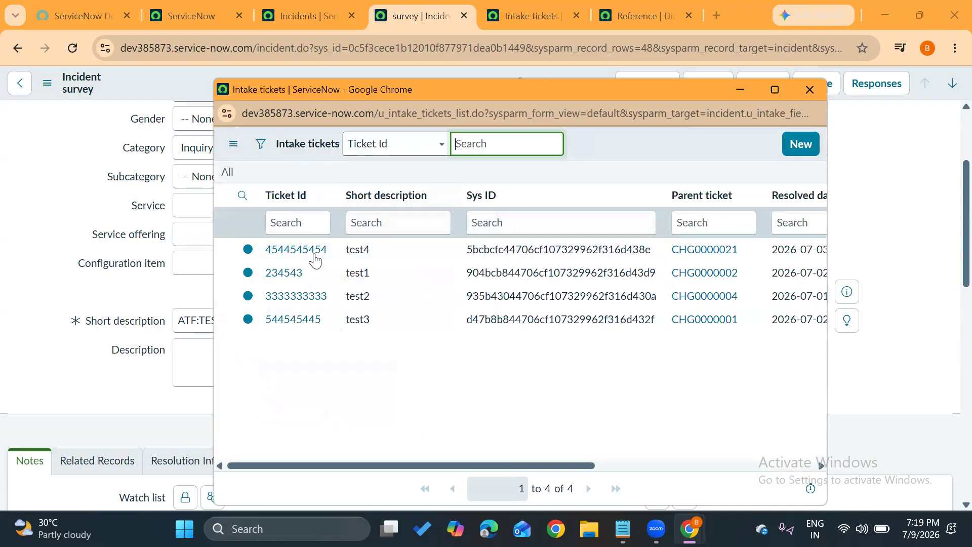
Choose the intake ticket with the short description test2 for Intake field and check the displayed value.
click(280, 296)
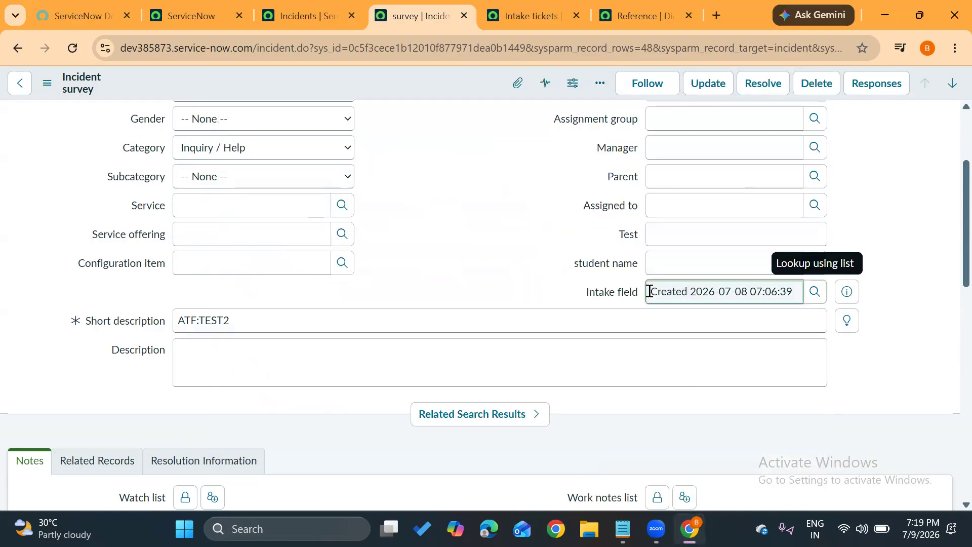
drag(649, 291, 819, 310)
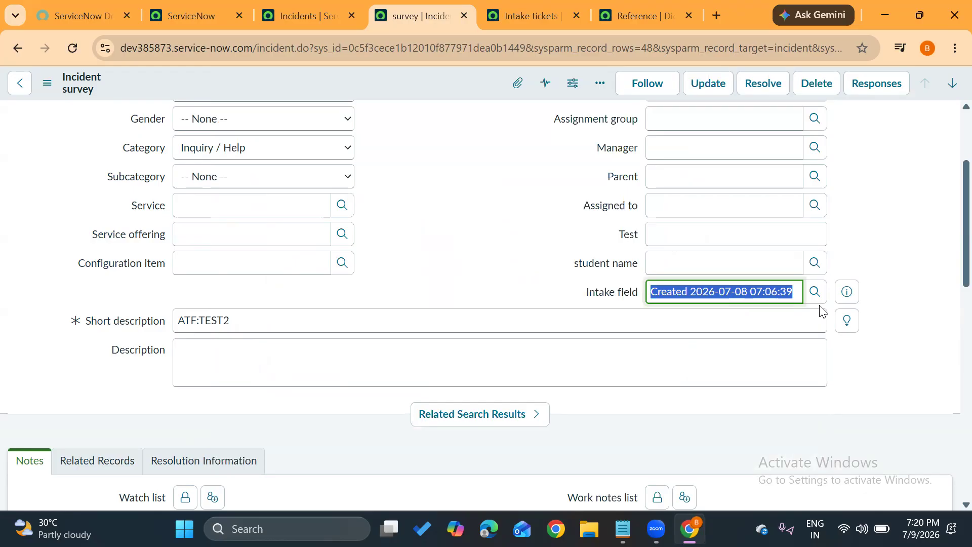
click(502, 250)
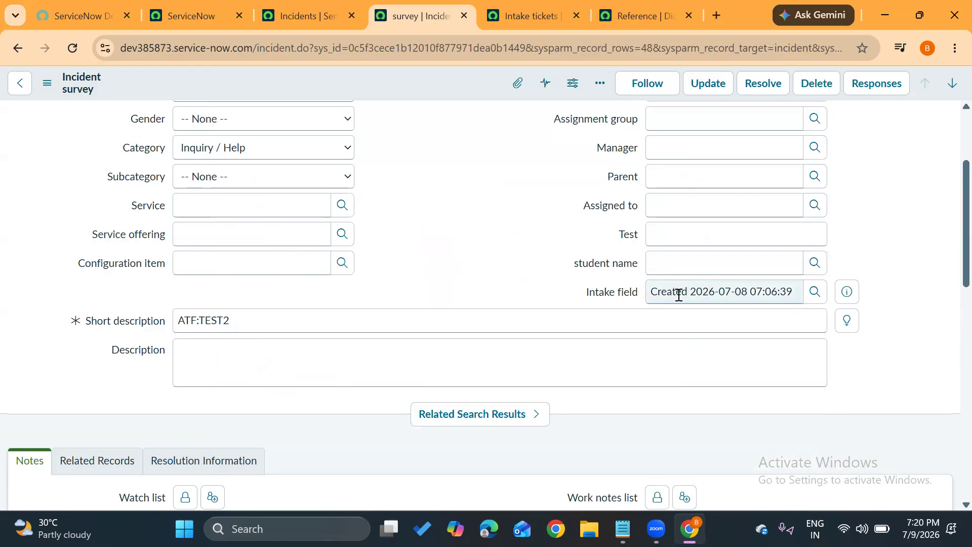
drag(654, 291, 814, 299)
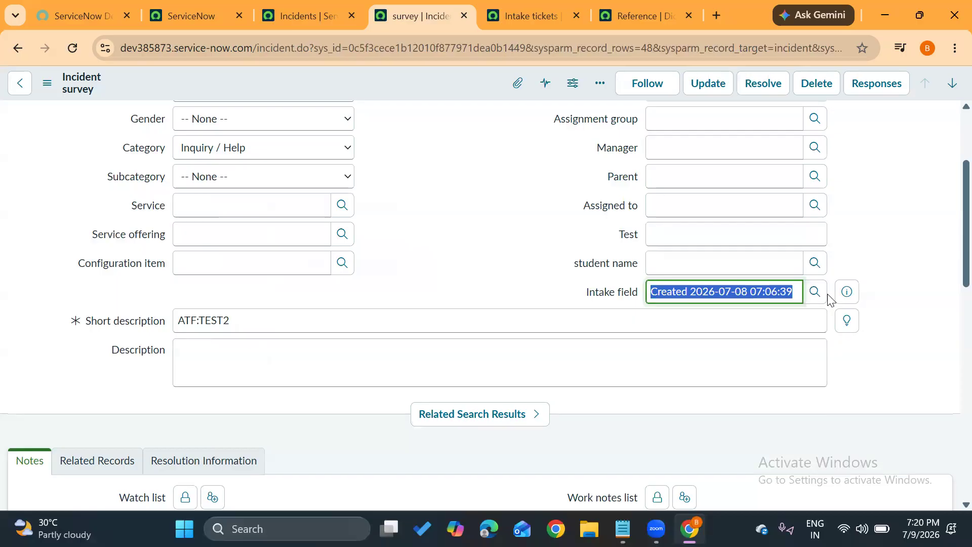
click(877, 240)
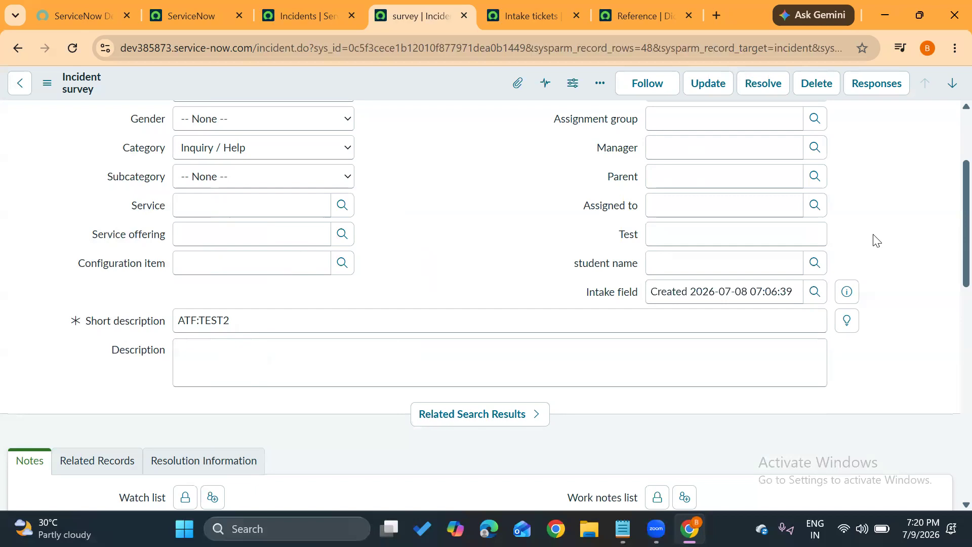
Mark the Ticket Id field as the display value in its Intake tickets dictionary entry and save the update.
click(529, 16)
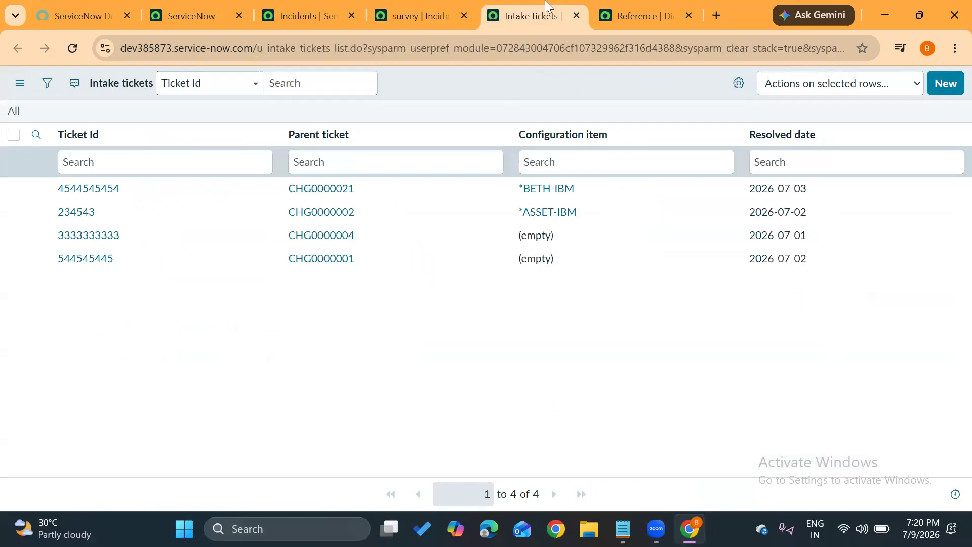
click(84, 190)
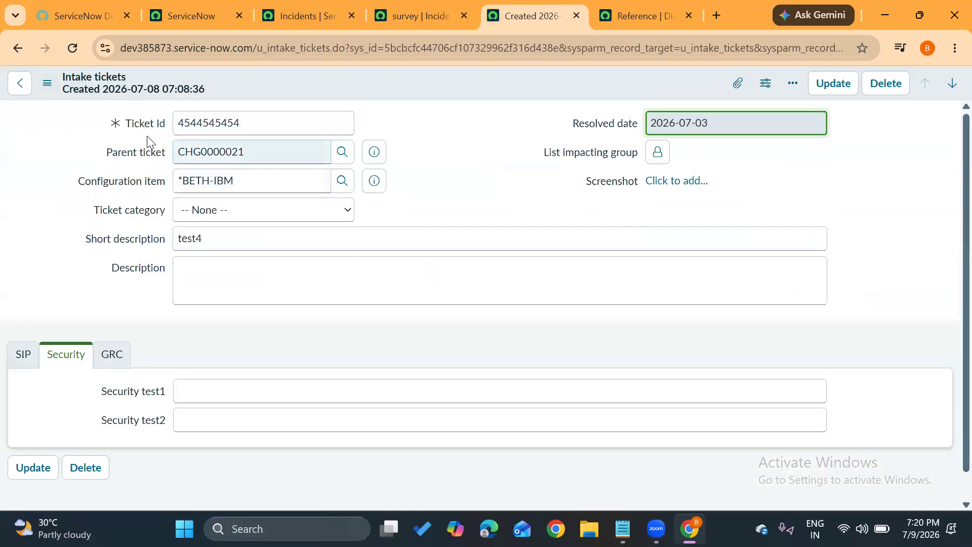
right_click(148, 122)
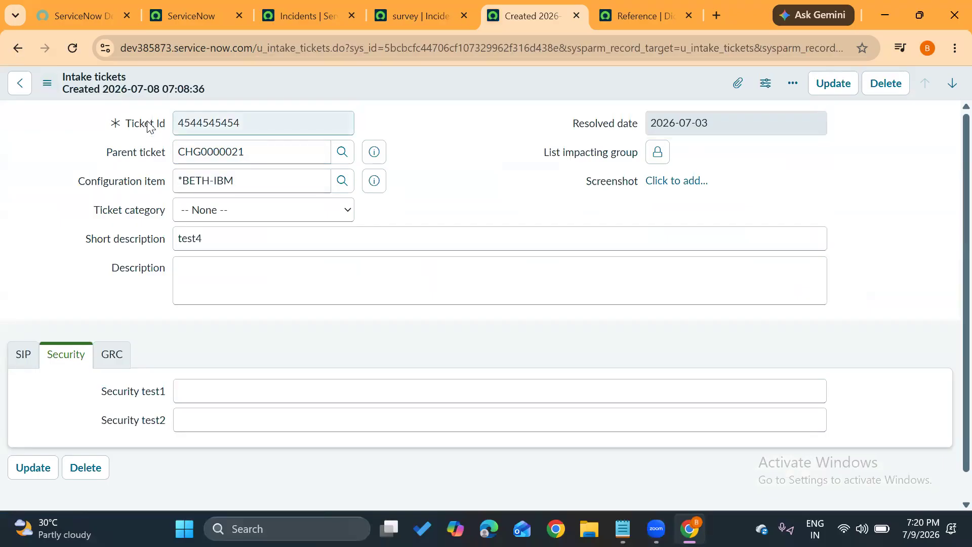
right_click(147, 122)
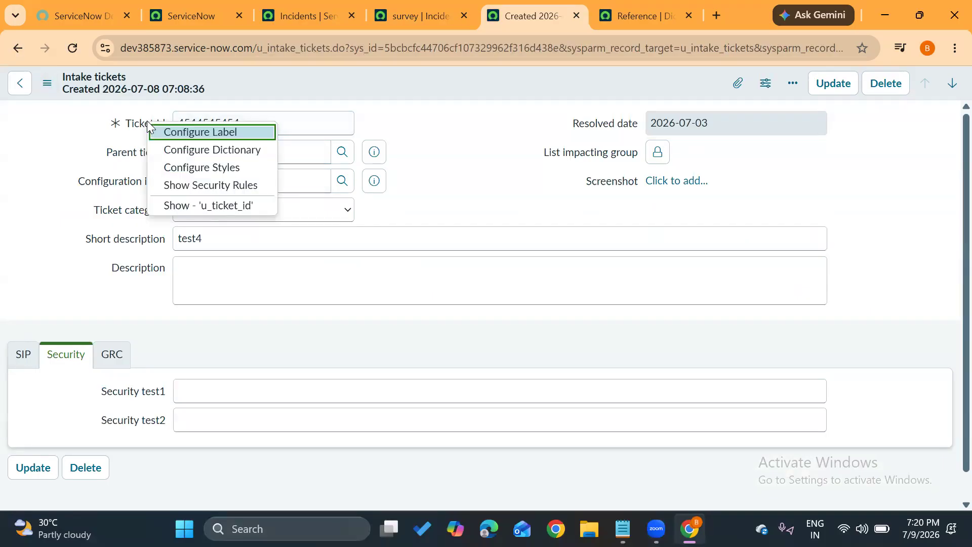
click(181, 149)
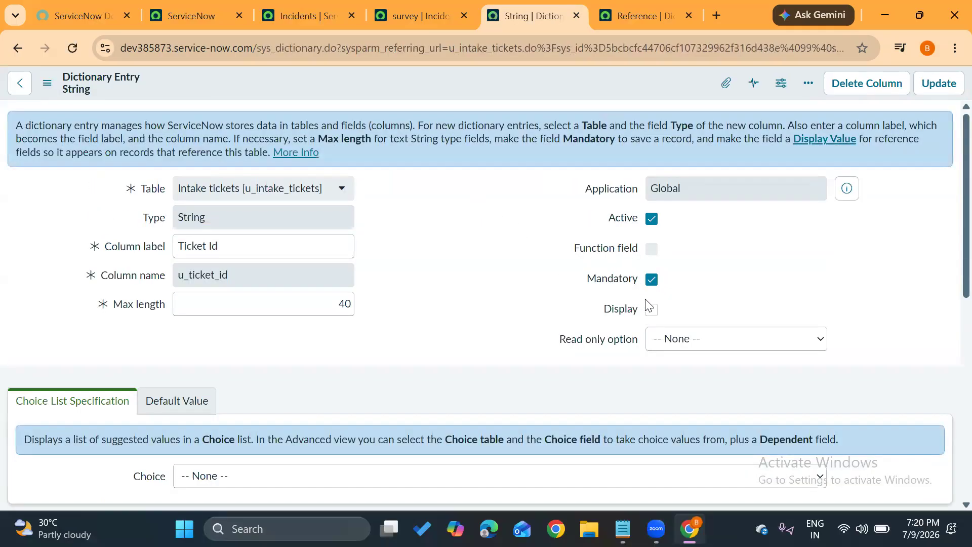
click(652, 311)
click(930, 92)
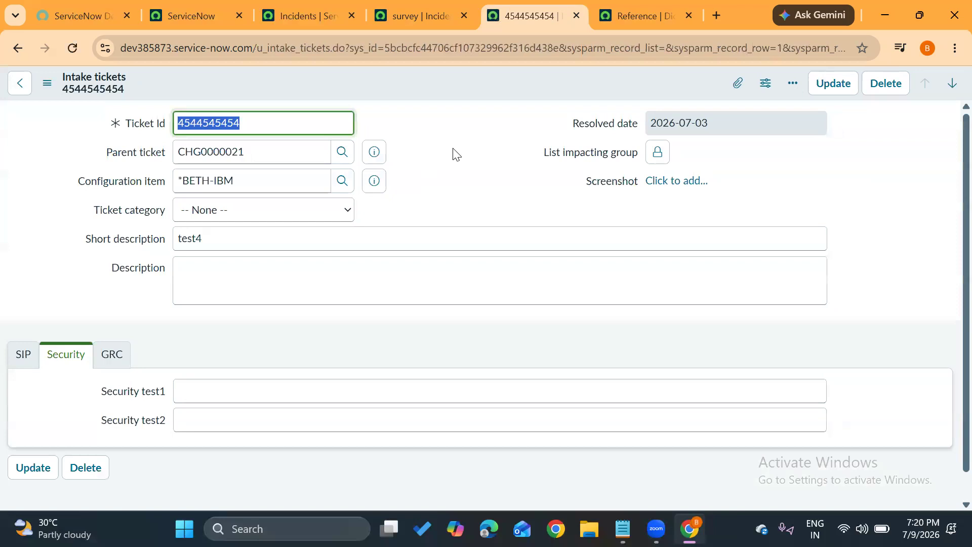
click(453, 148)
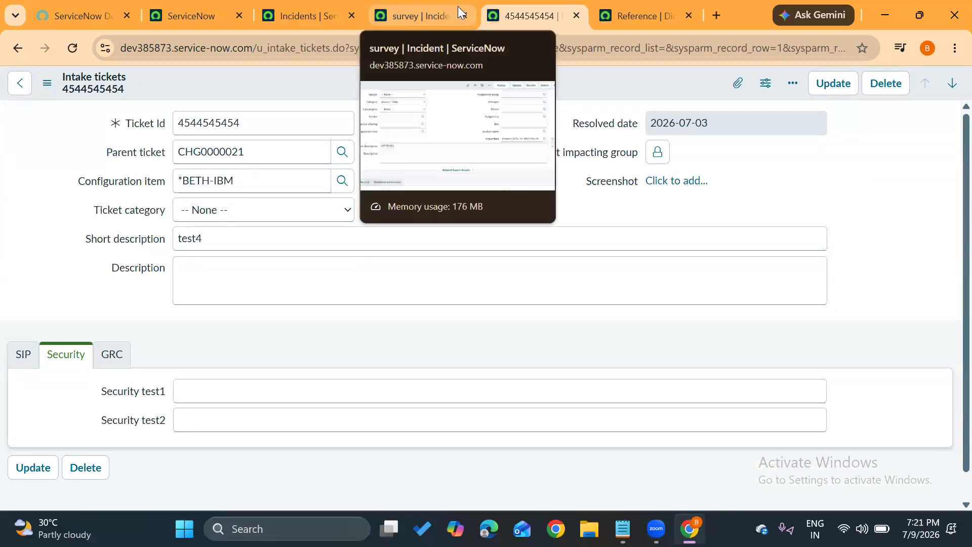
Reselect the intake ticket with short description test2 in the survey incident's Intake field and examine the new display value.
click(313, 7)
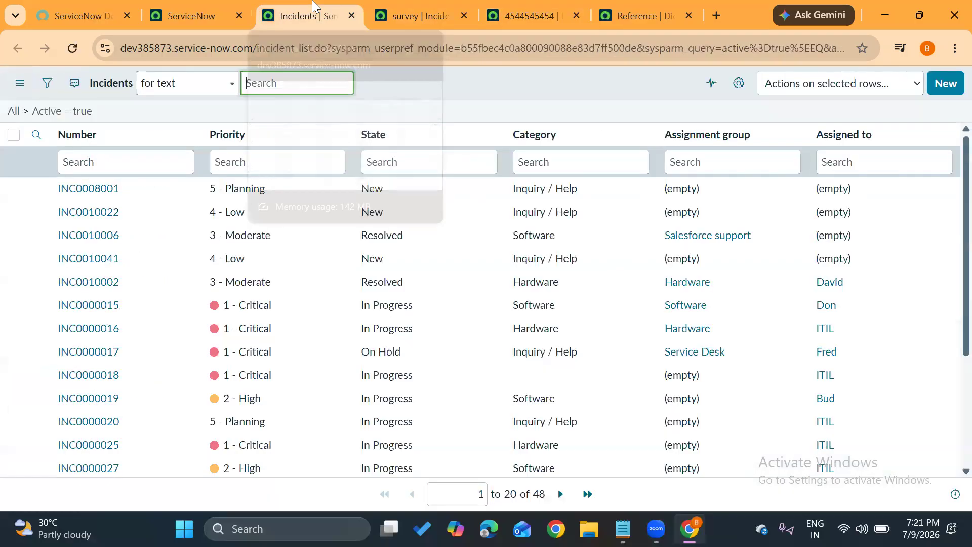
click(404, 14)
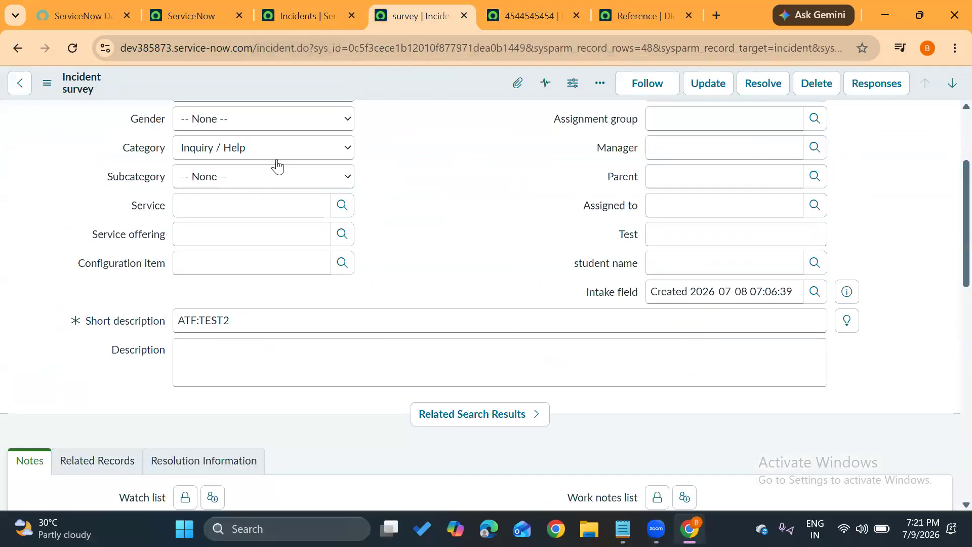
click(815, 292)
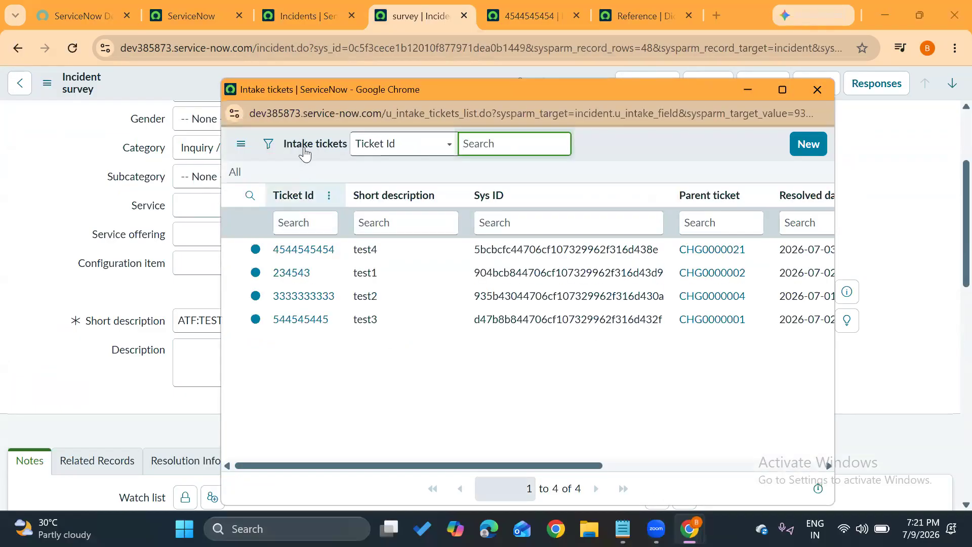
click(293, 299)
drag(719, 290, 556, 302)
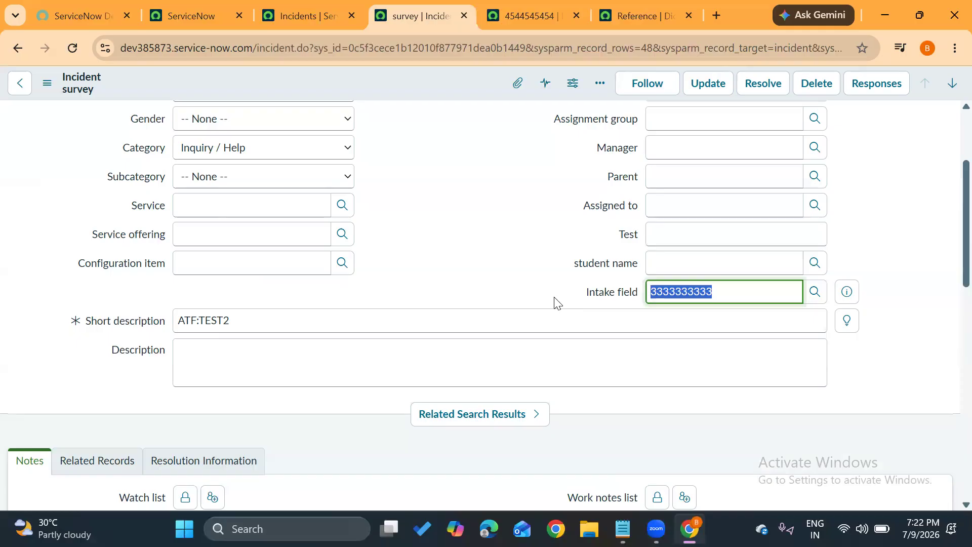
key(XF86AudioRaiseVolume)
Leave the open intake ticket and close its page along with the Parent ticket dictionary entry page.
click(524, 16)
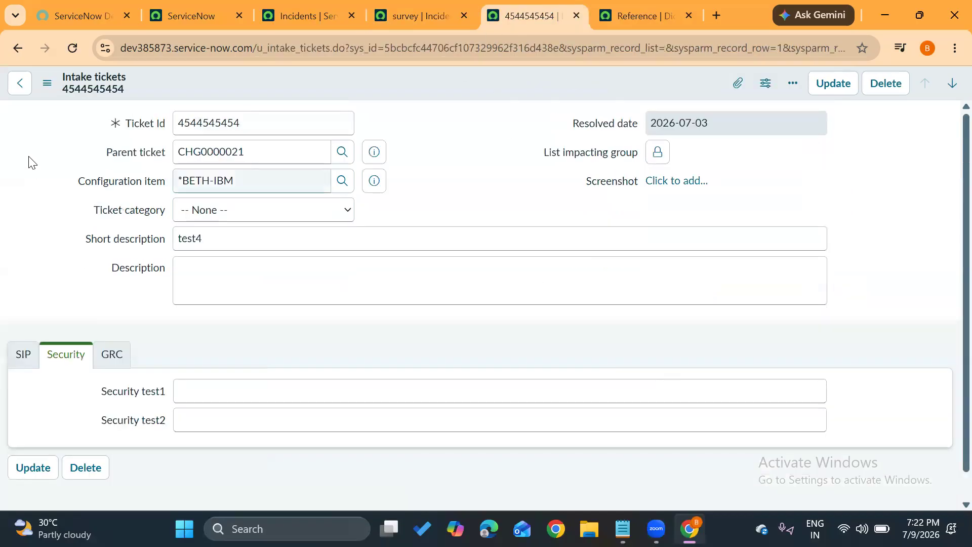
click(16, 90)
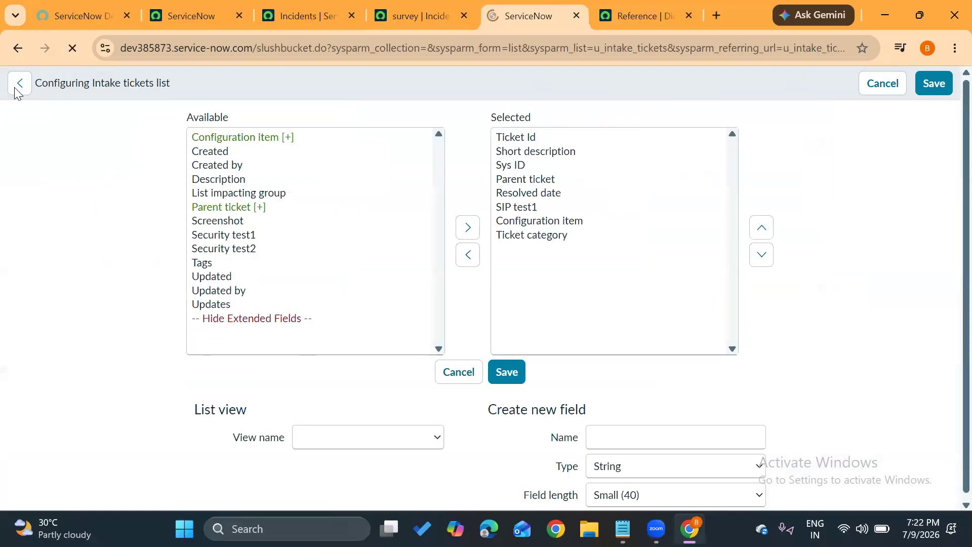
click(15, 89)
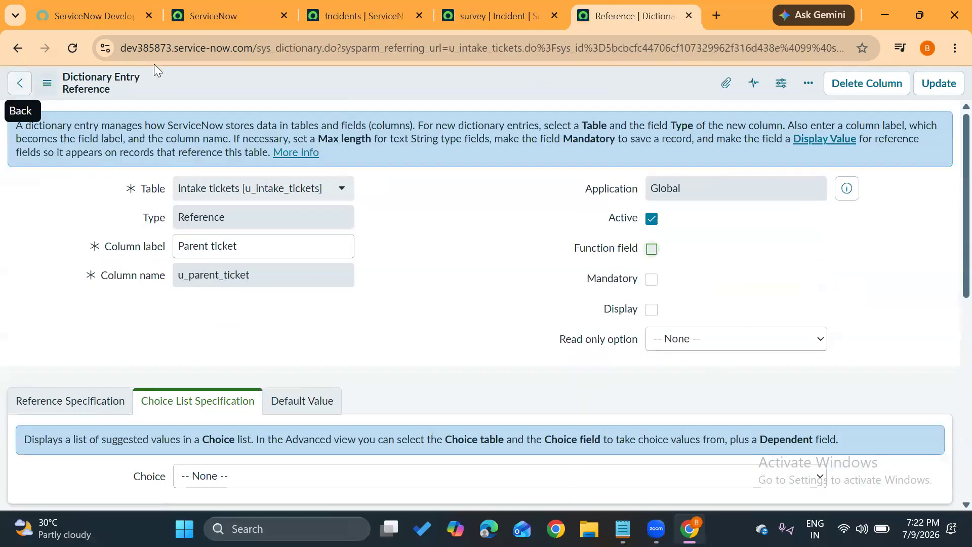
key(ctrl+w)
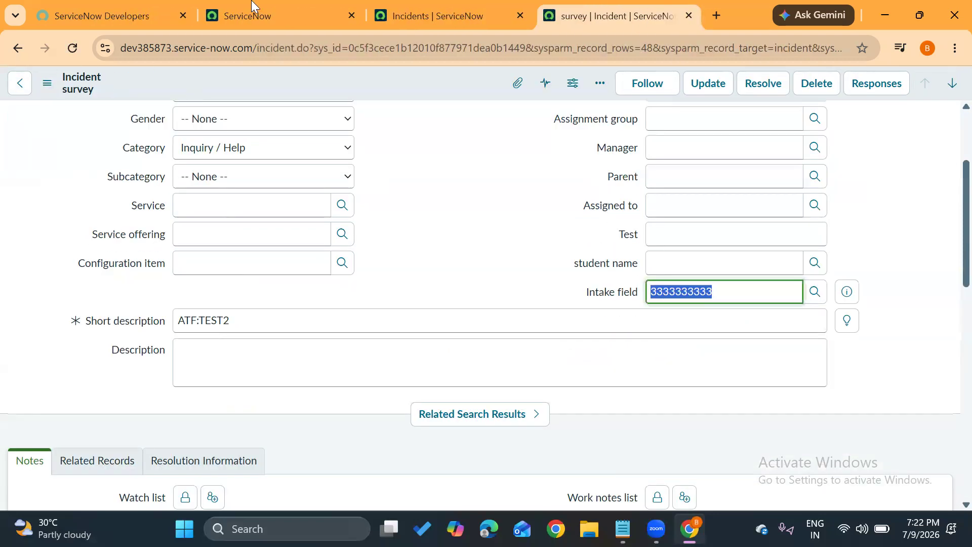
Find the Intake tickets module by filtering the navigator for "intake tick" and open its list separately.
click(278, 7)
click(161, 92)
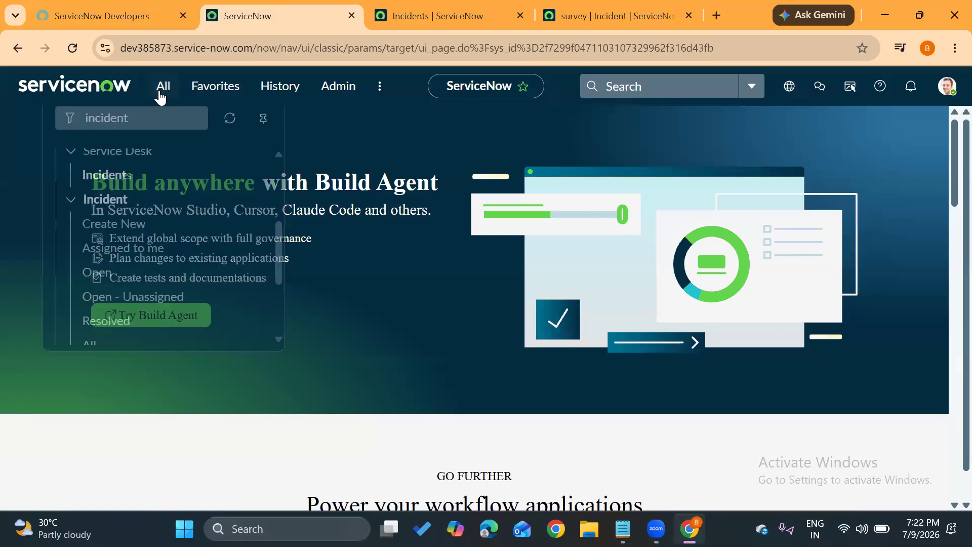
drag(130, 130, 47, 132)
text(i)
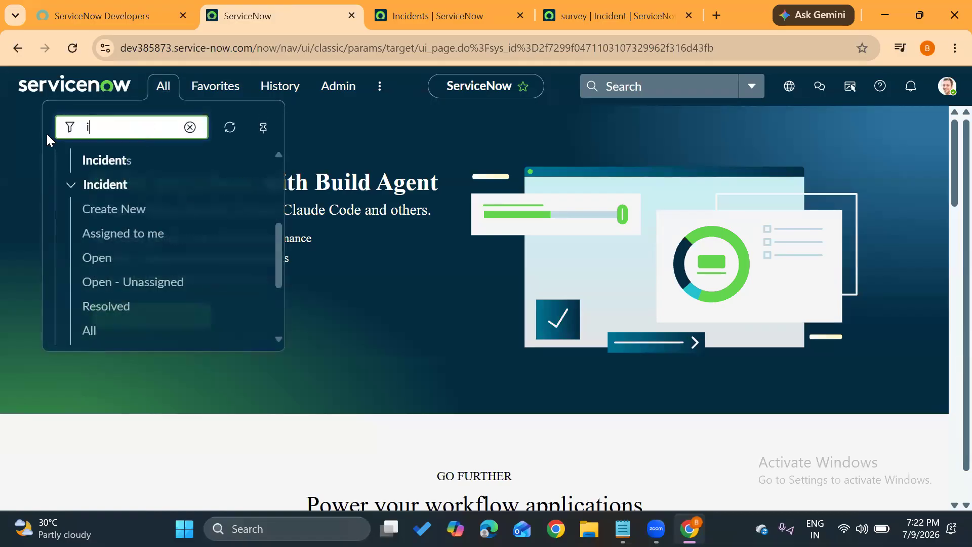
text(ntake )
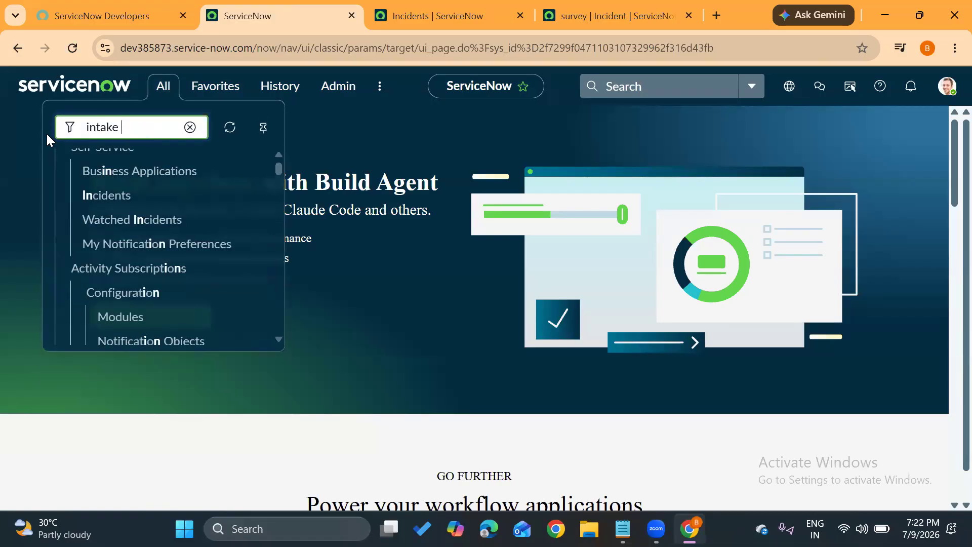
text(tick)
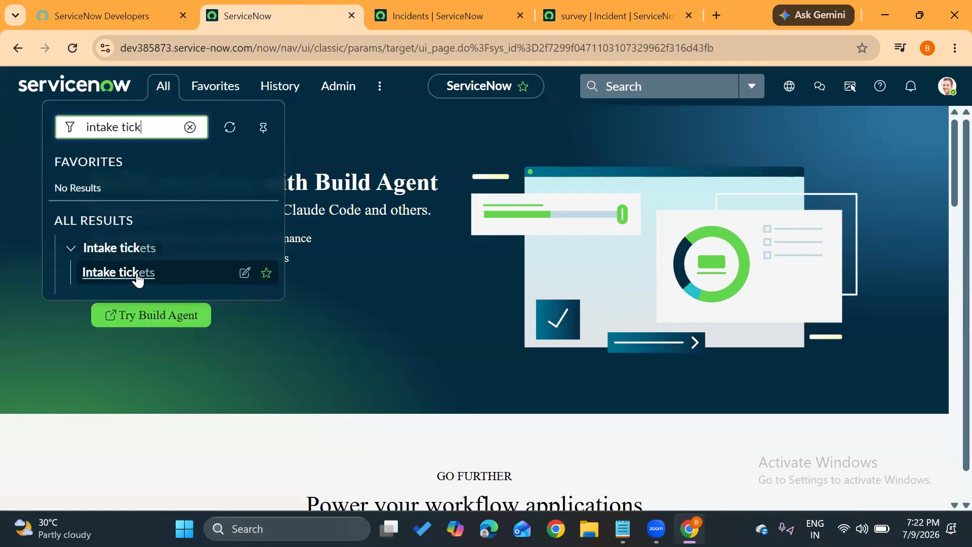
middle_click(120, 274)
click(372, 10)
click(433, 94)
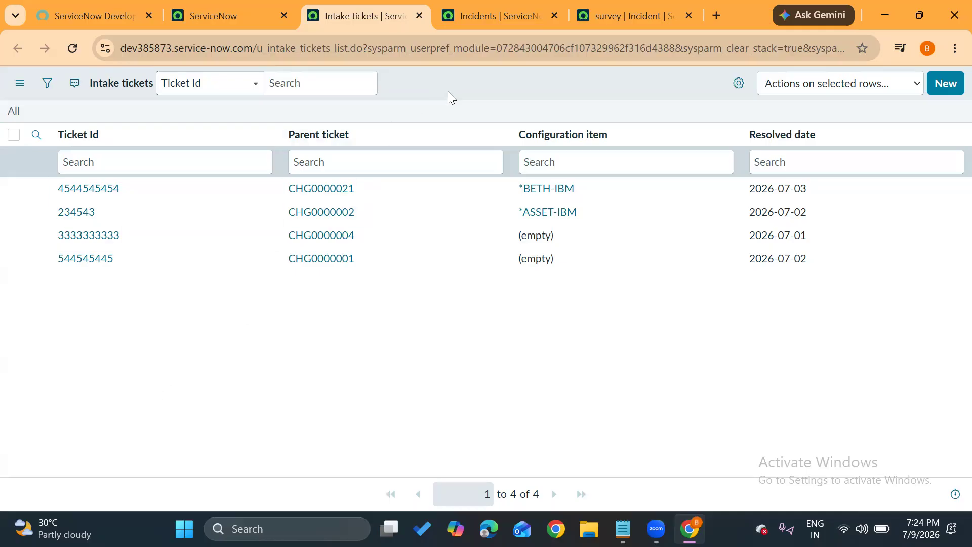
Close the Incidents list and the survey incident, discarding the incident's unsaved changes.
click(504, 6)
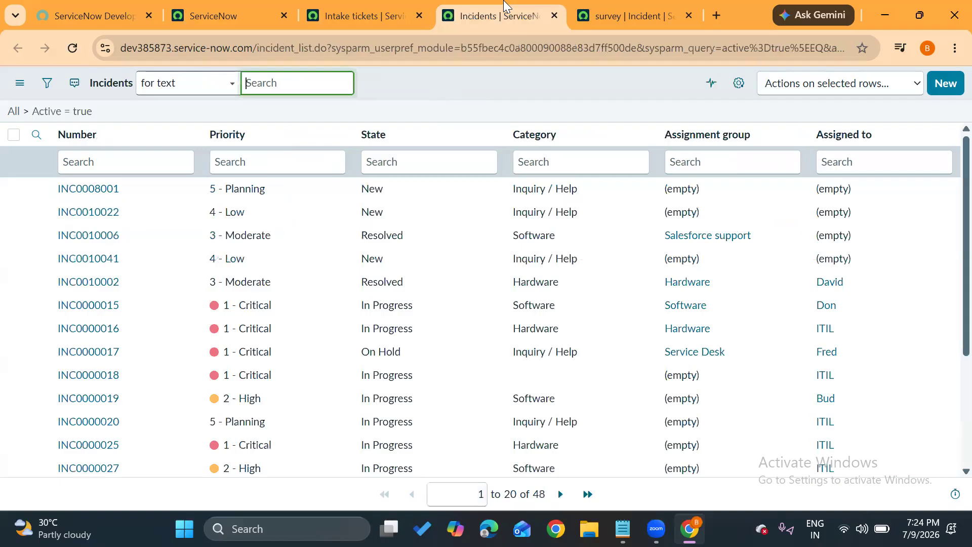
click(554, 16)
click(554, 16)
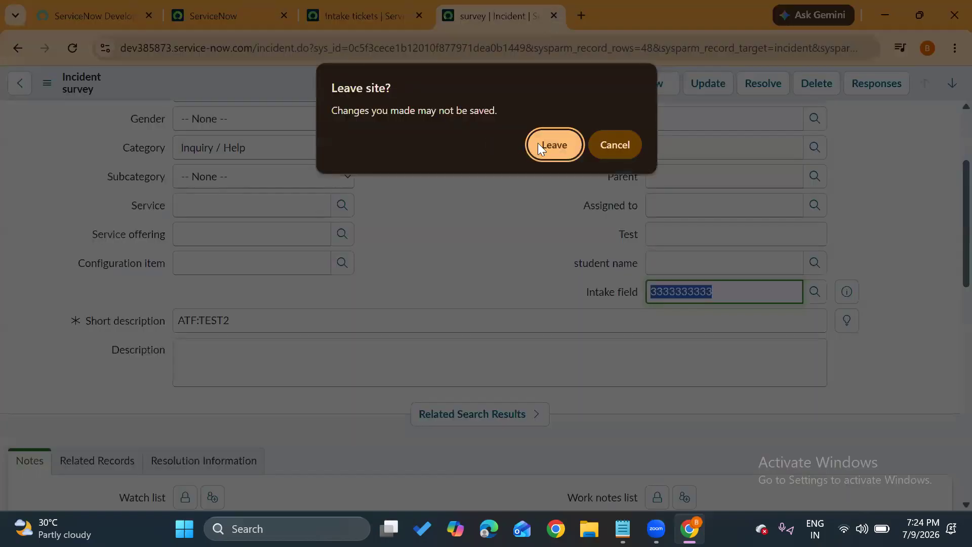
click(546, 142)
In Notepad's Dictionary note, set Auto number apart with blank lines above and below it, and return to the Intake tickets list.
mouse_move(623, 529)
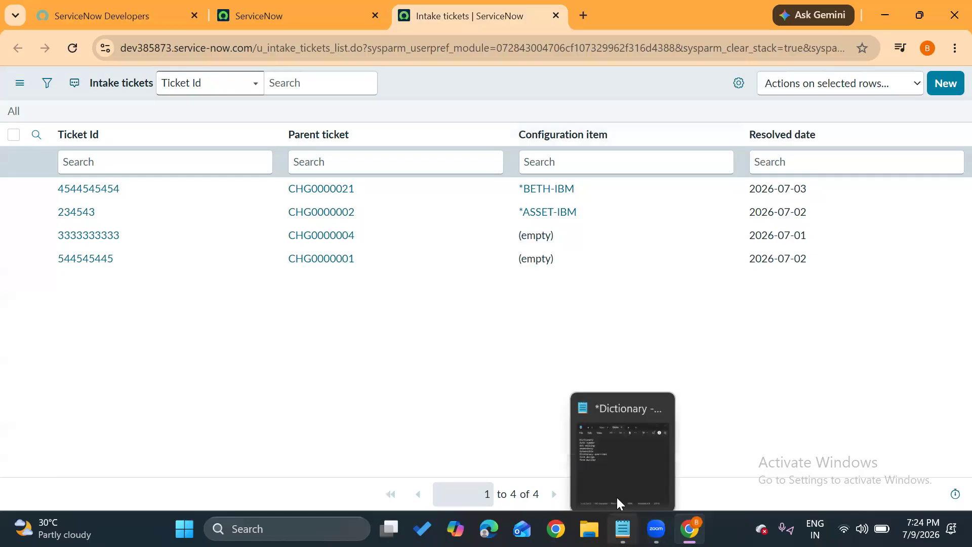
click(616, 455)
click(414, 203)
key(Return)
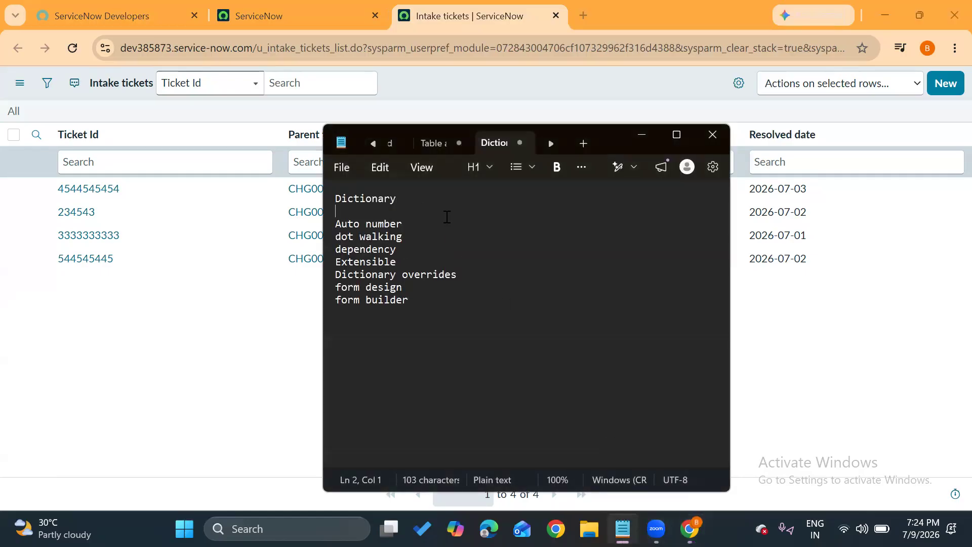
key(Return)
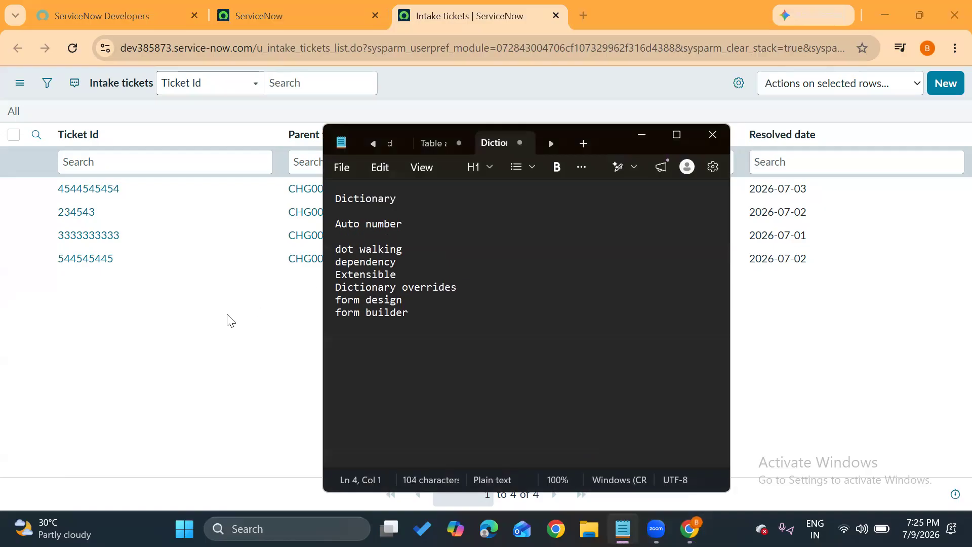
click(228, 321)
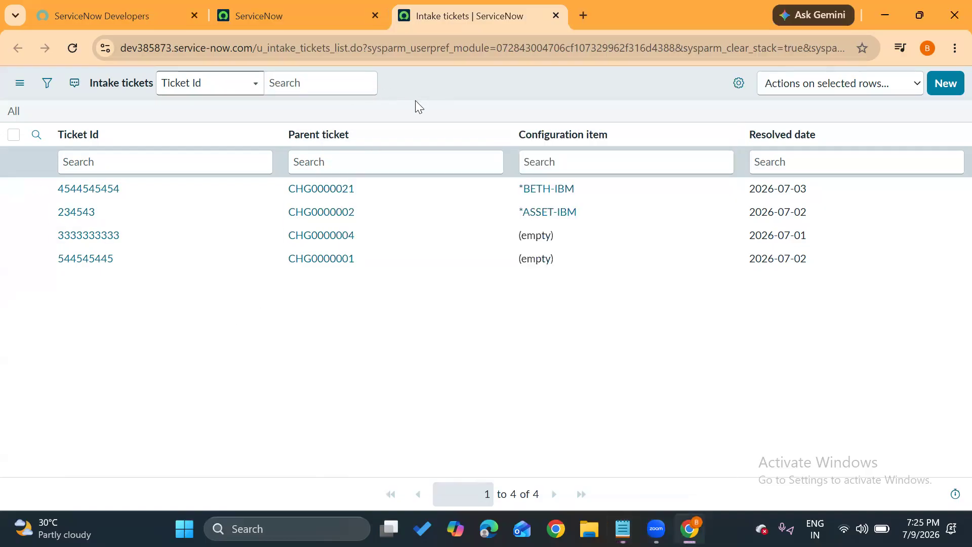
Filter the navigator for "incident" and open the list of open incidents separately.
click(249, 6)
click(167, 87)
drag(154, 128, 73, 125)
text(incident)
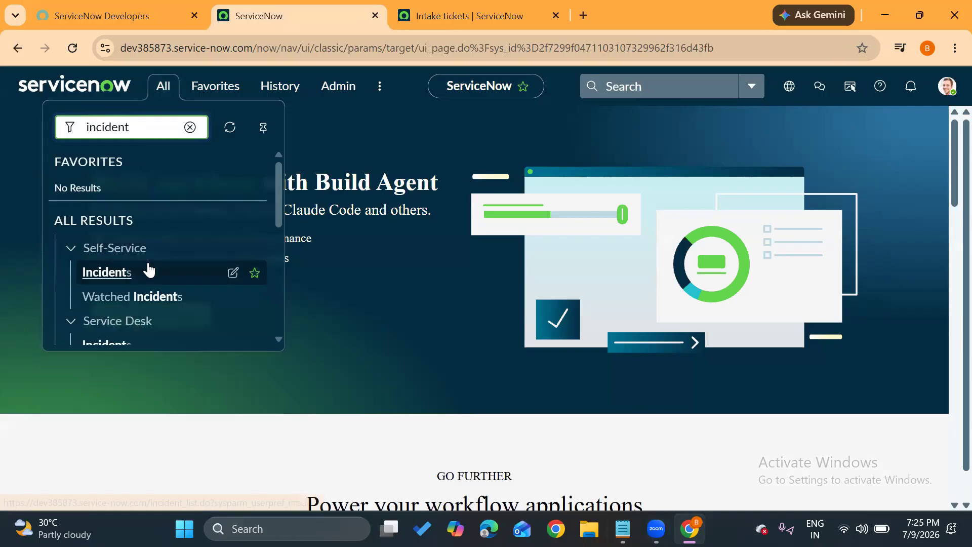
scroll(149, 270, down, 3)
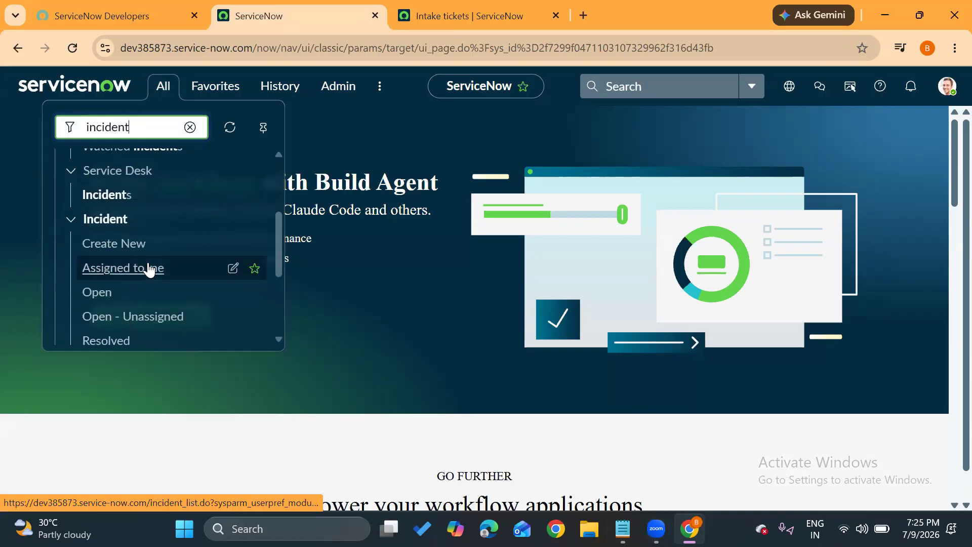
ctrl+click(91, 291)
Filter the navigator for "problem" and open the list of open problems separately.
drag(139, 132, 57, 119)
text(problem)
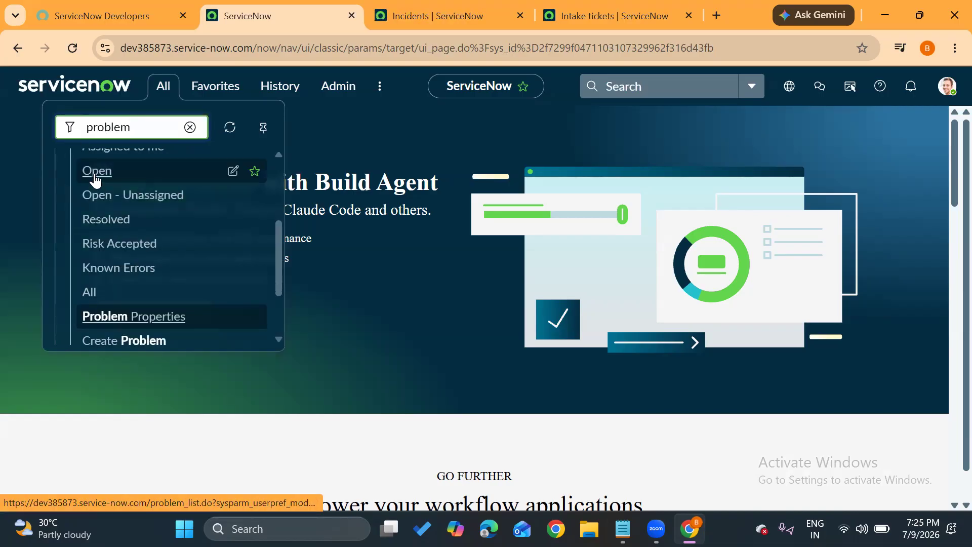
ctrl+click(96, 172)
Filter the navigator for "change" and open the list of open change requests separately.
drag(138, 127, 49, 119)
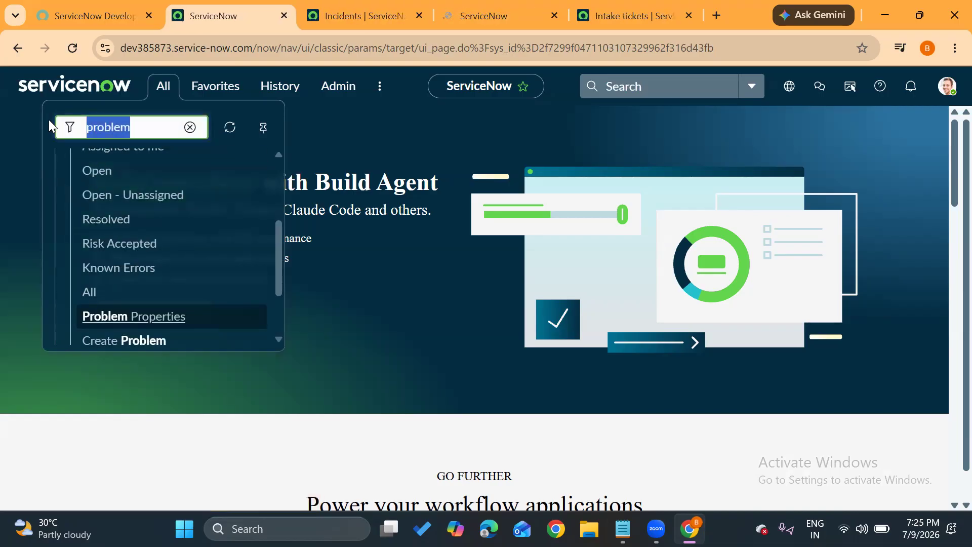
text(change)
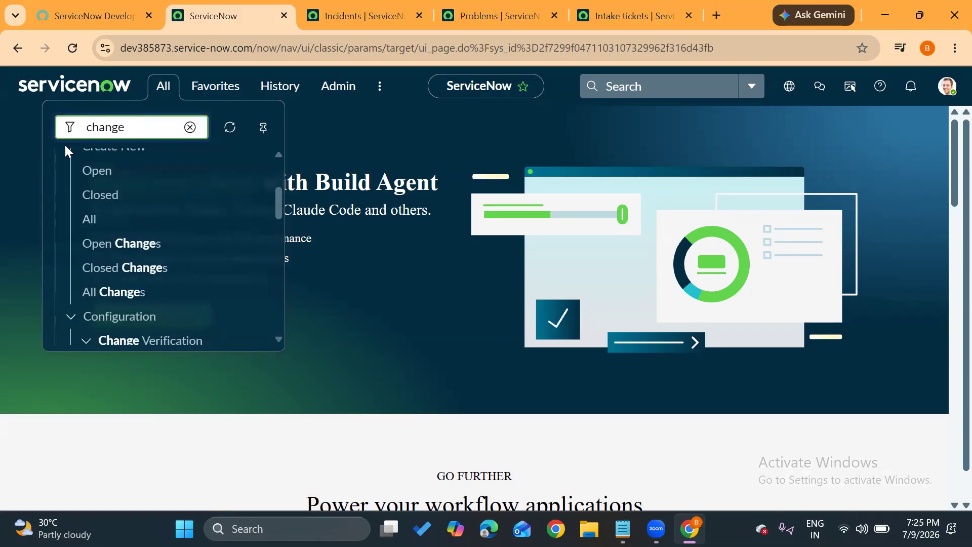
scroll(122, 197, up, 1)
ctrl+click(121, 230)
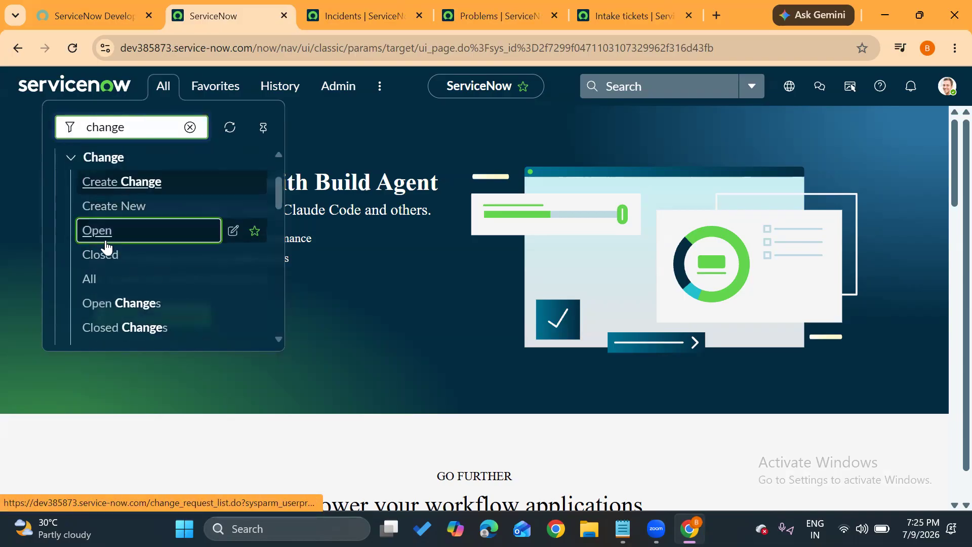
Examine the record numbers in the Number column of the Incidents list.
click(313, 11)
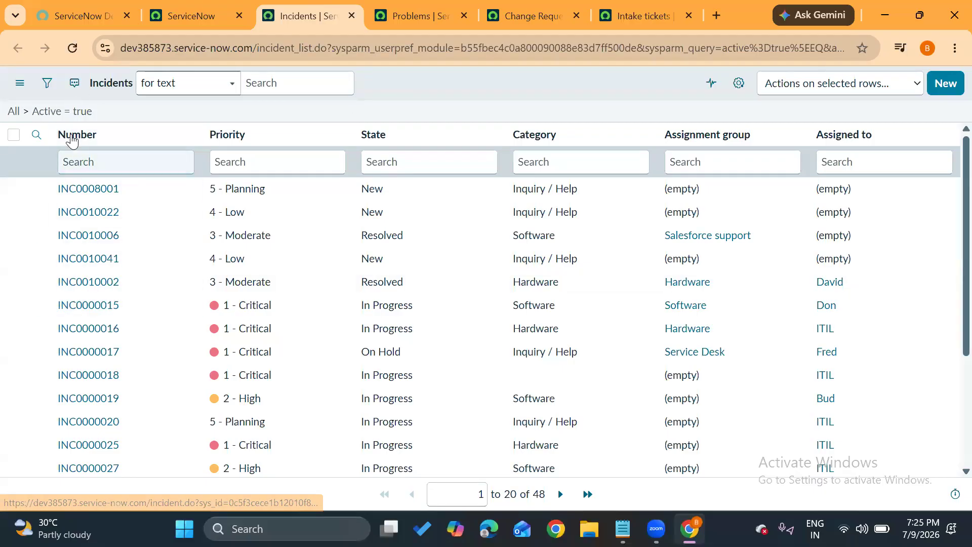
drag(118, 141, 53, 136)
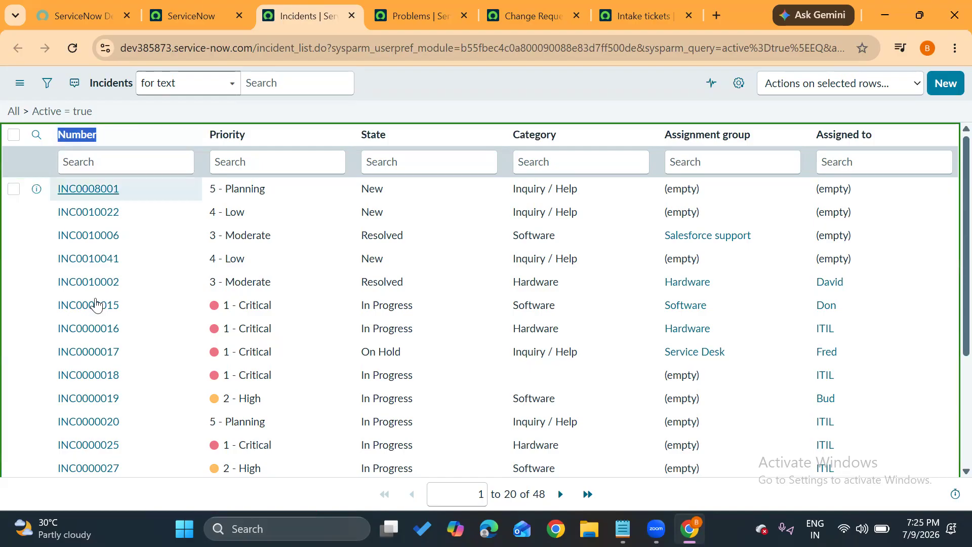
scroll(99, 324, down, 2)
scroll(98, 330, down, 1)
scroll(111, 283, up, 4)
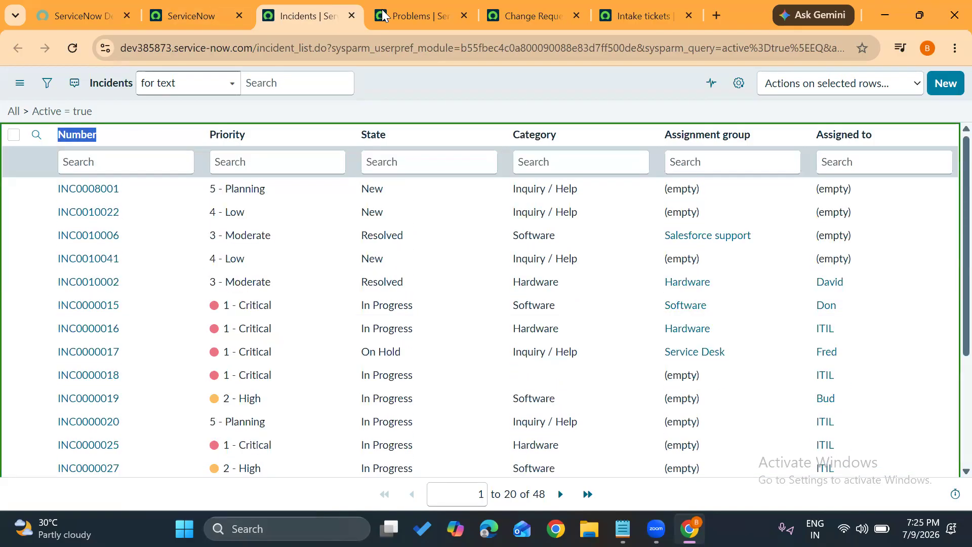
Examine the record numbers in the Number column of the Problems list and the Change Requests list.
click(382, 9)
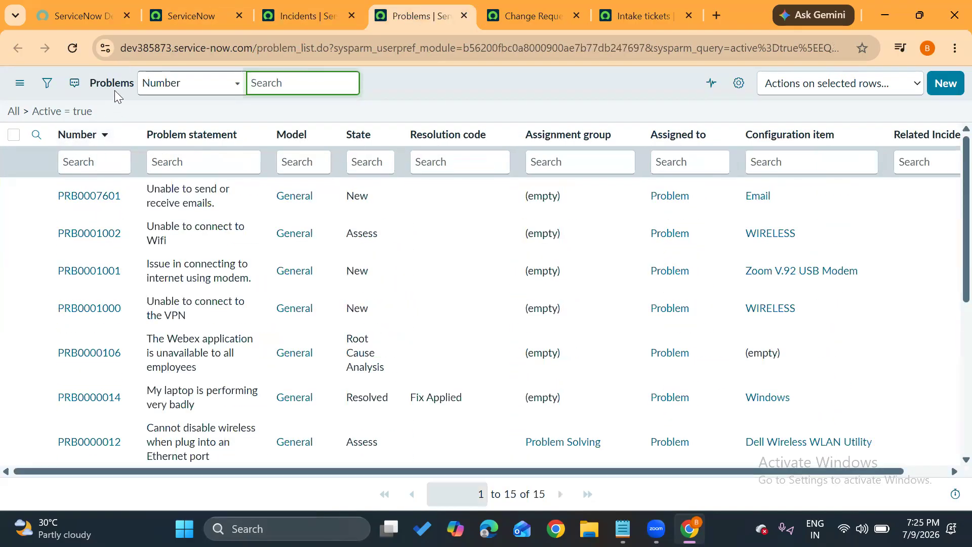
scroll(98, 252, down, 5)
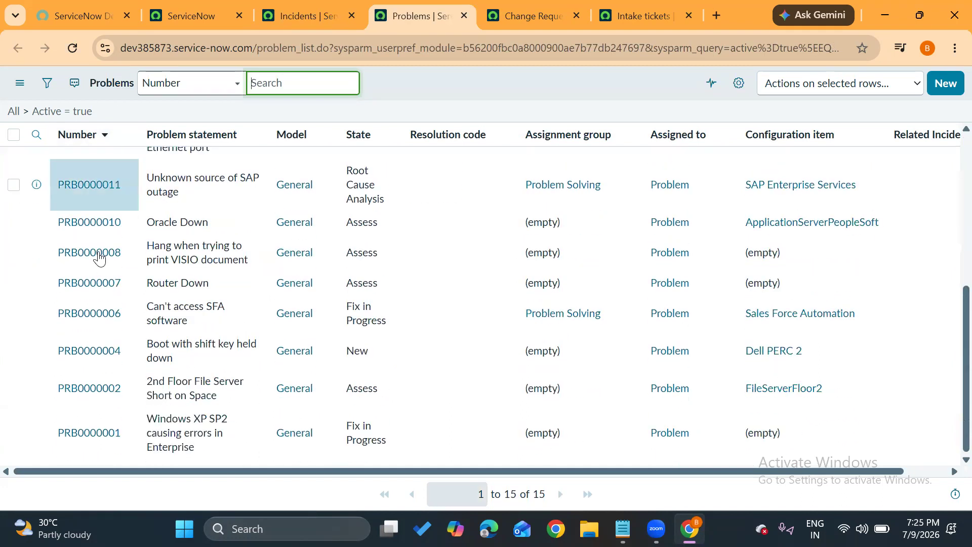
scroll(96, 254, up, 5)
click(483, 10)
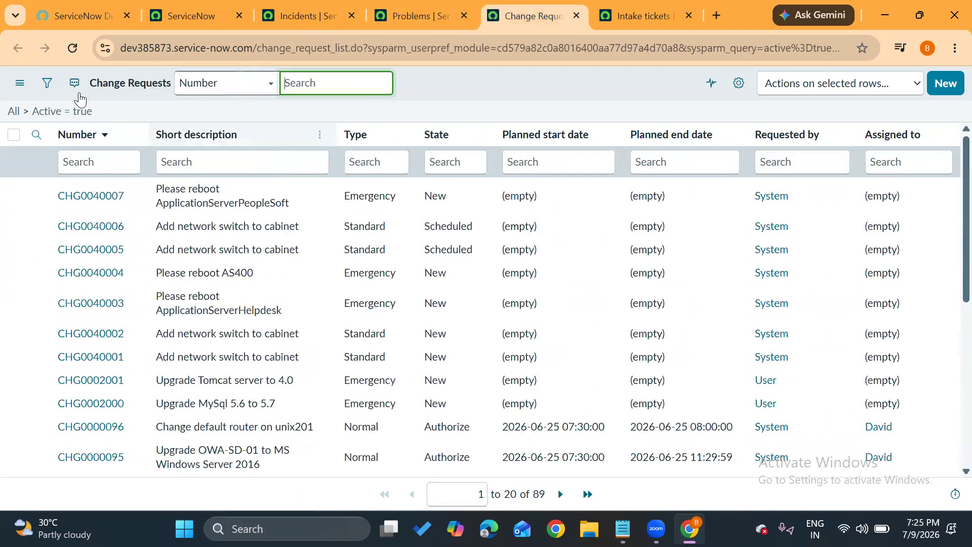
scroll(79, 304, down, 2)
scroll(79, 420, up, 2)
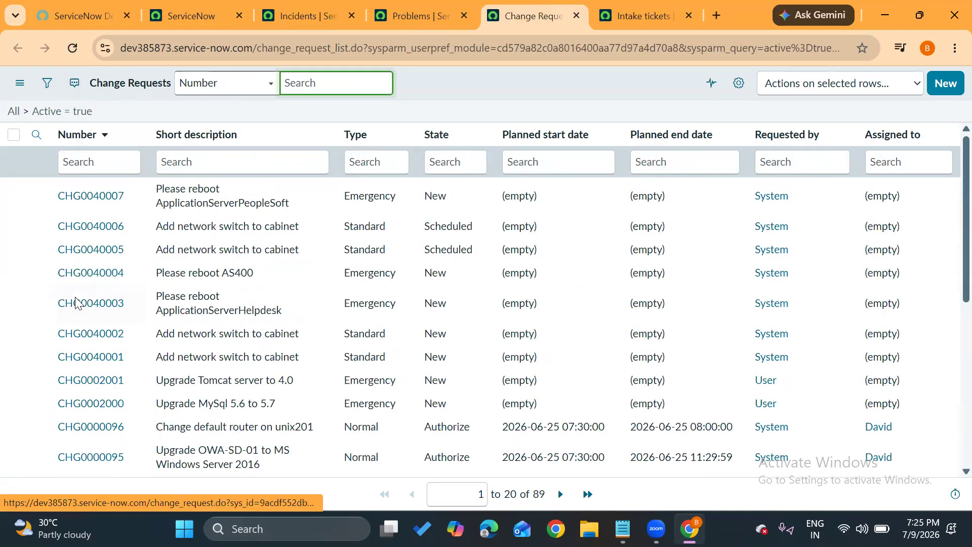
Open a blank new problem record from the Problems list, inspect its prefilled Number field, and return to the list.
click(415, 15)
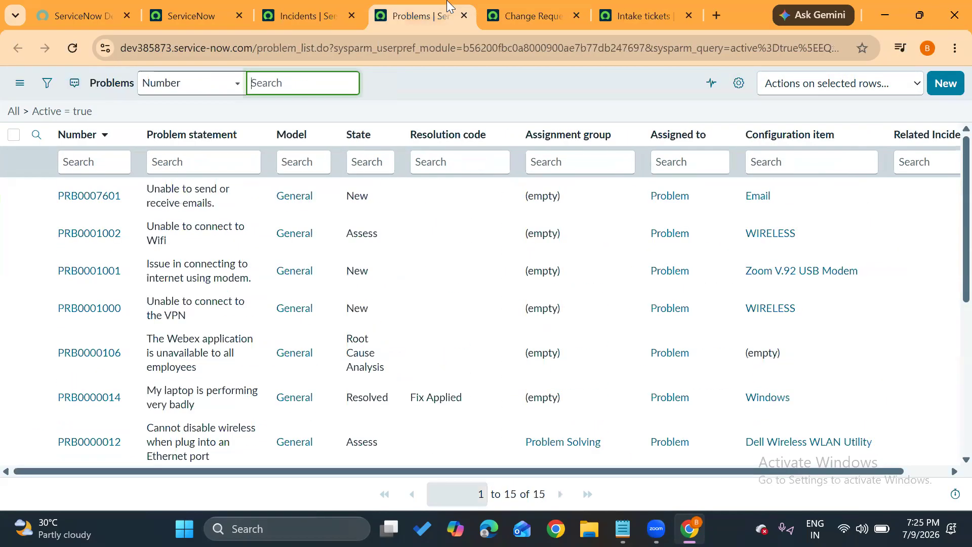
click(941, 80)
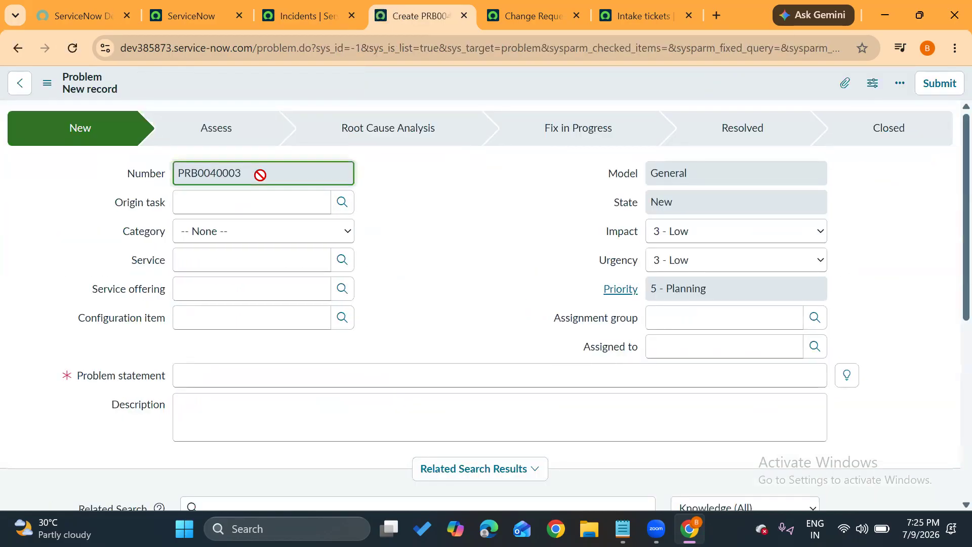
drag(261, 173, 94, 194)
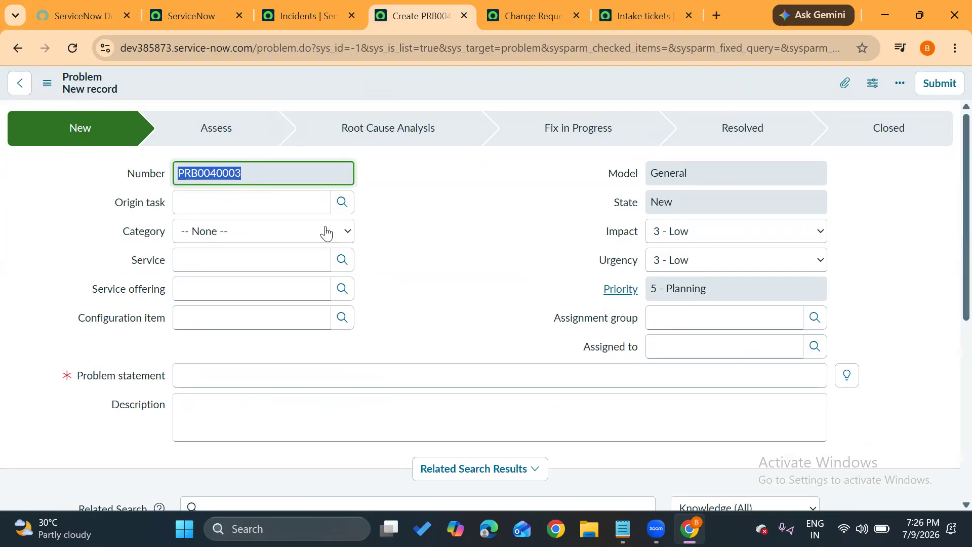
click(416, 203)
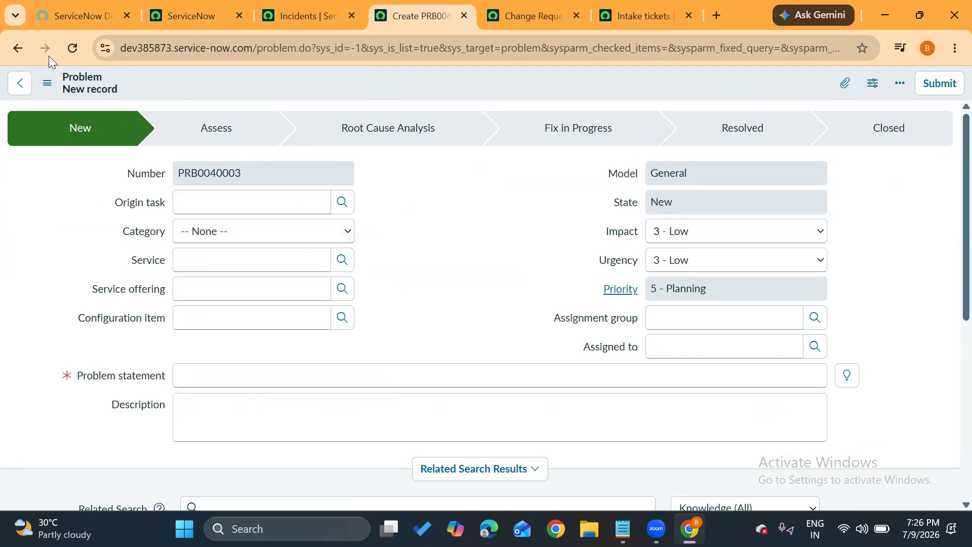
click(20, 48)
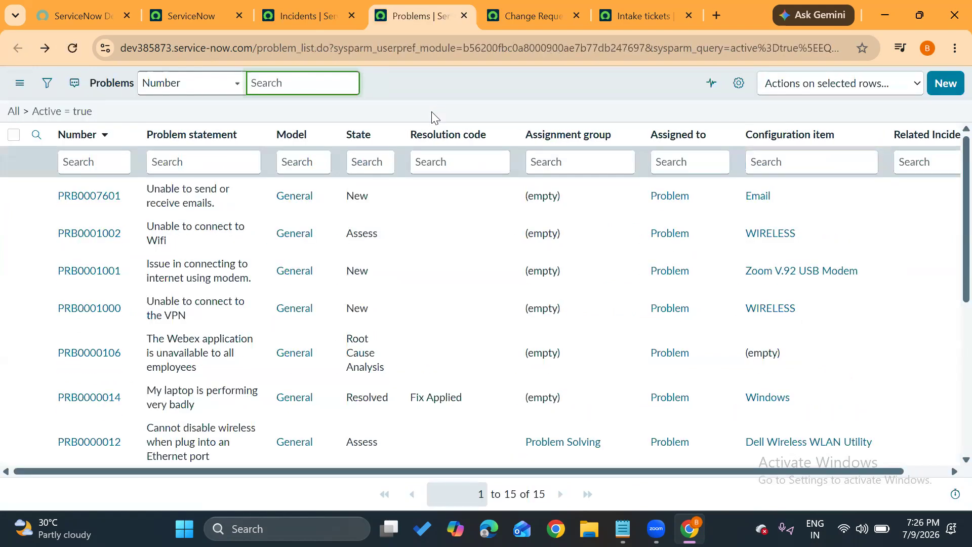
Filter the navigator for "tables" and open the System Definition Tables list separately.
click(682, 7)
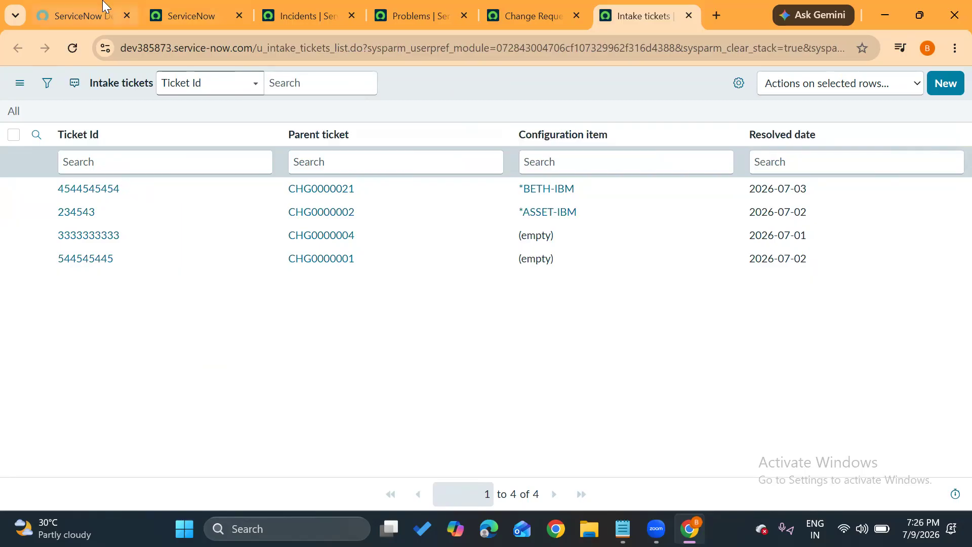
click(182, 14)
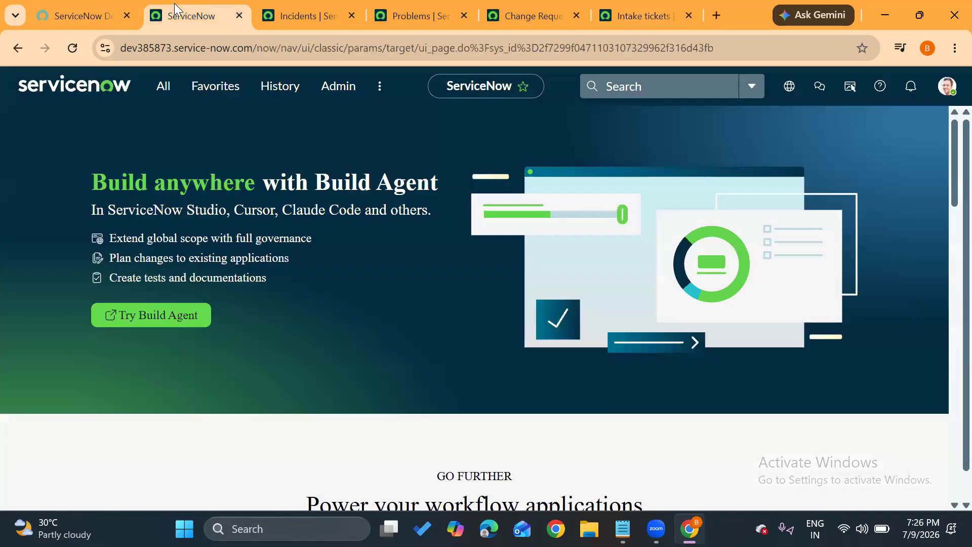
click(169, 86)
text(tables)
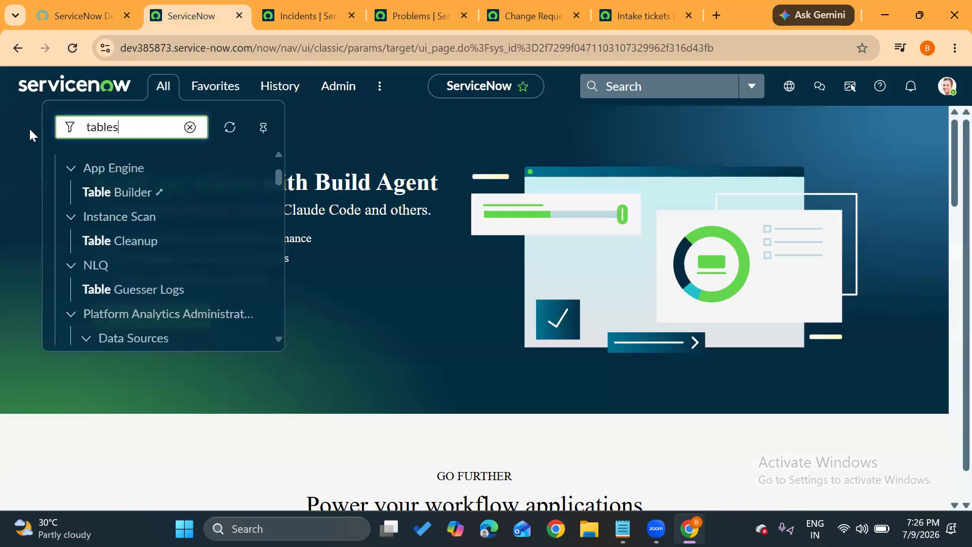
scroll(129, 281, down, 8)
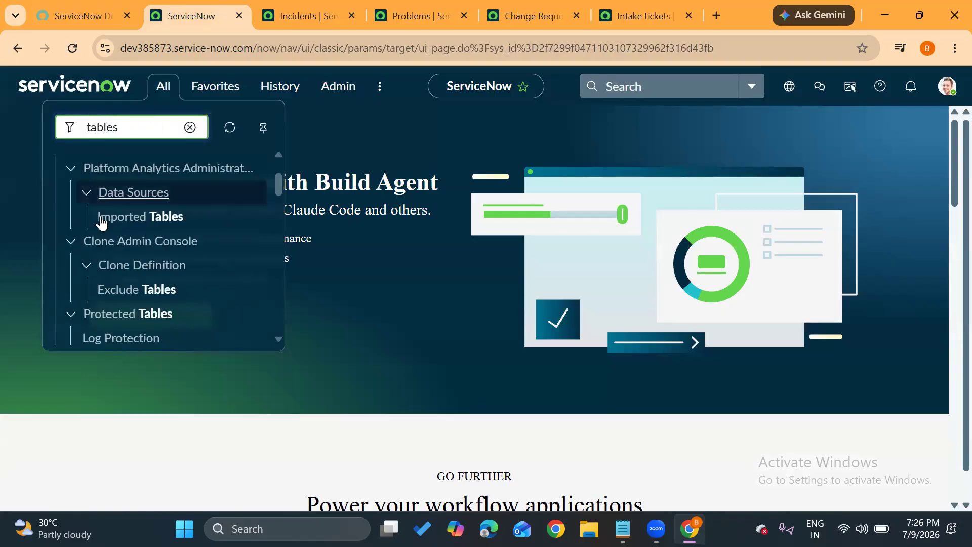
scroll(128, 282, down, 3)
scroll(126, 279, up, 3)
middle_click(101, 213)
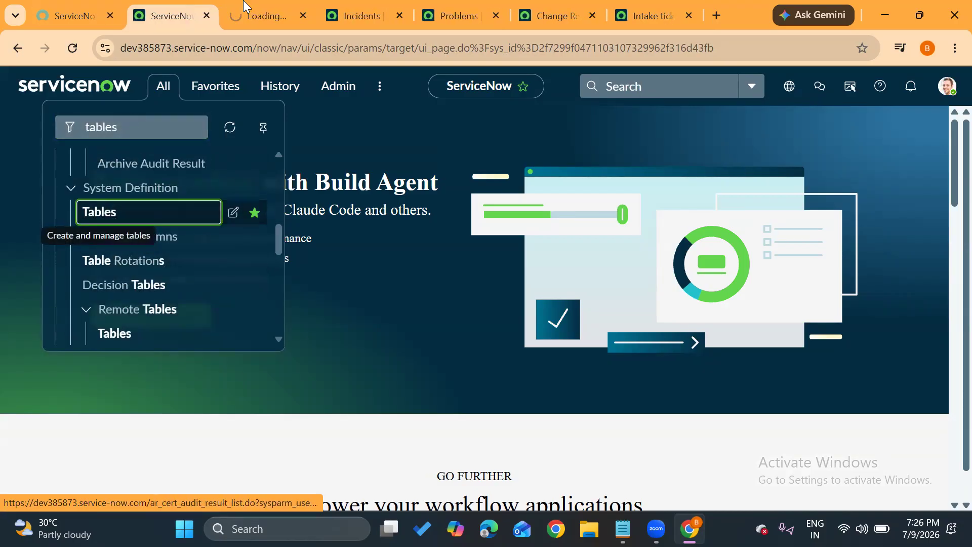
click(263, 12)
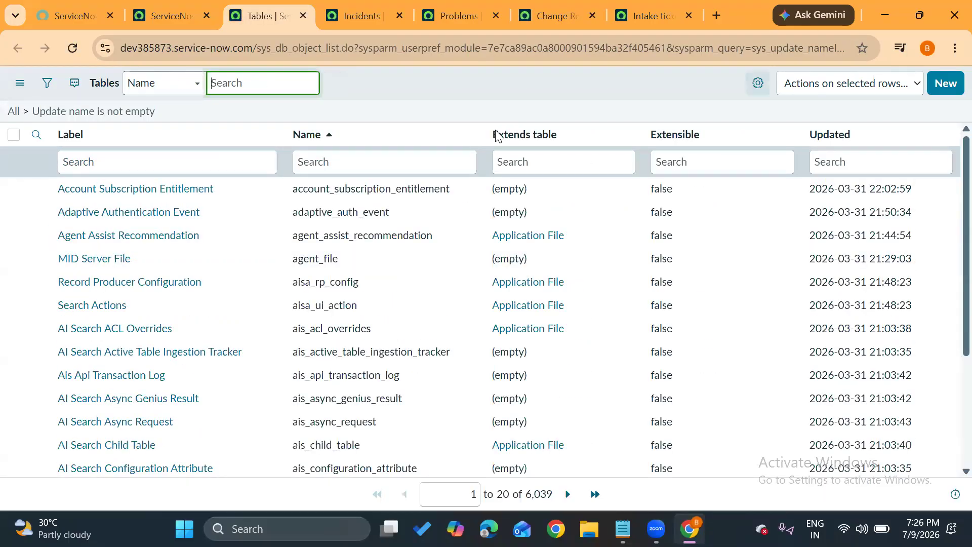
Search the table labels for "intake" and open the Intake tickets table record.
click(181, 163)
text(intake)
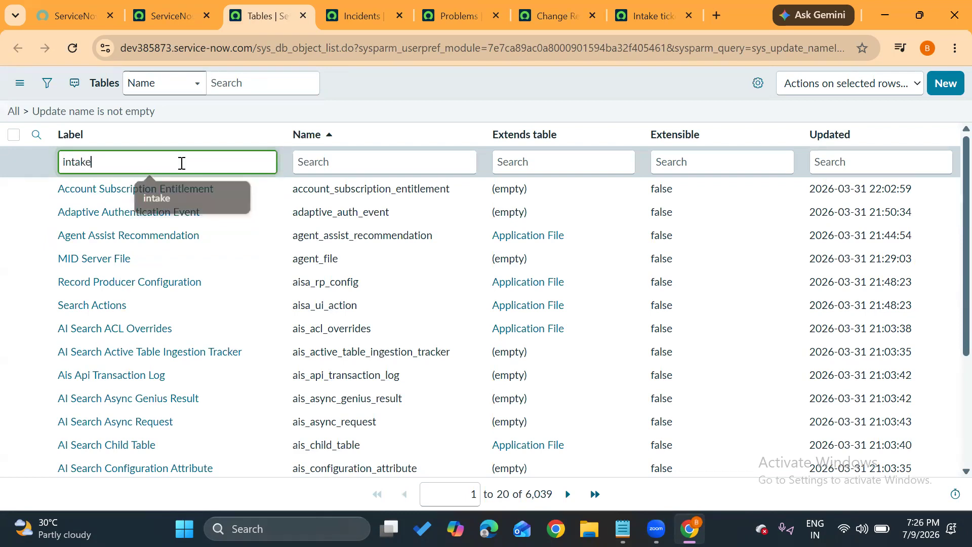
key(Return)
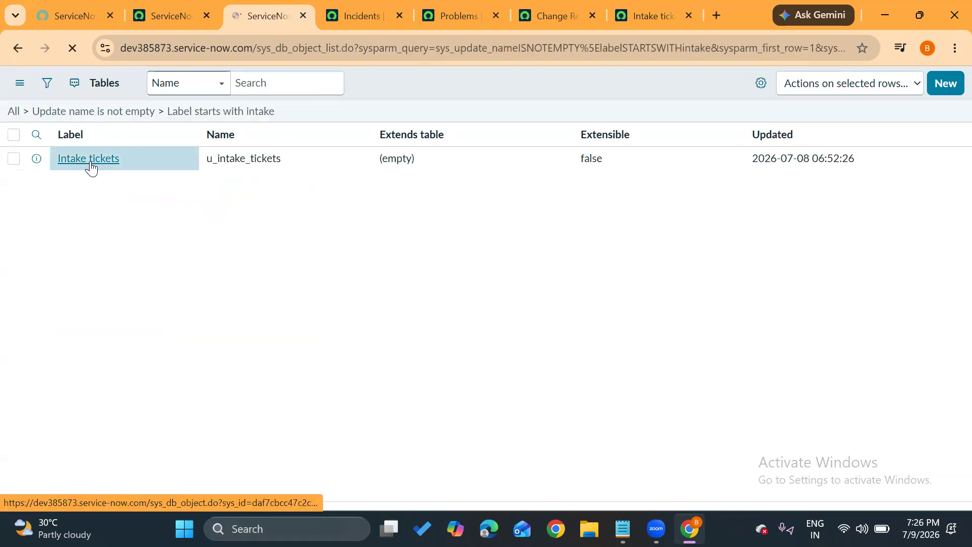
click(89, 159)
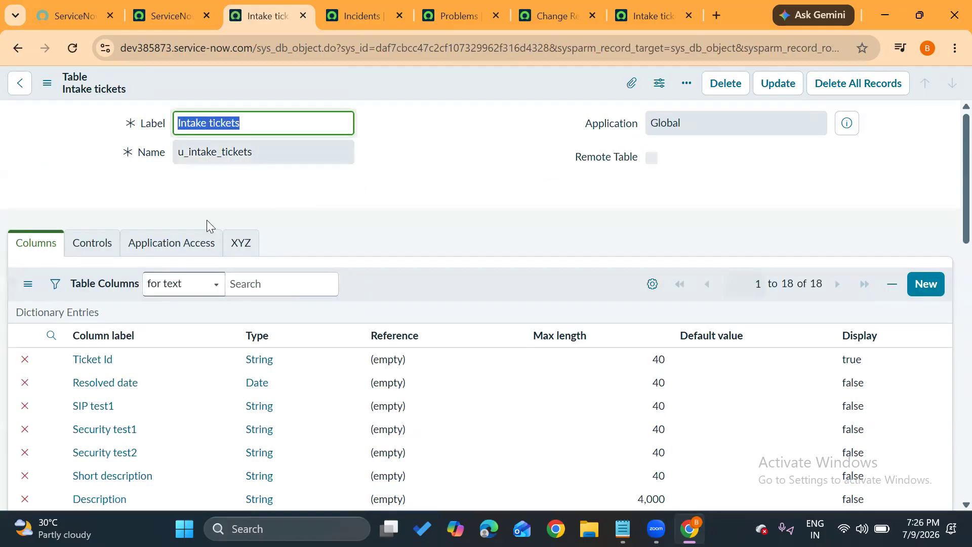
Enable Auto-number in the controls of the Intake tickets table.
click(106, 244)
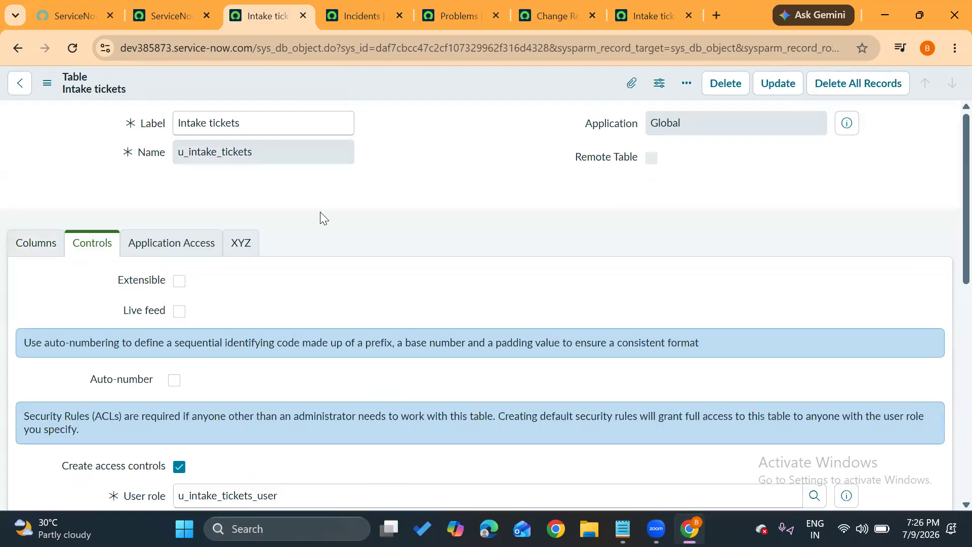
scroll(320, 212, down, 1)
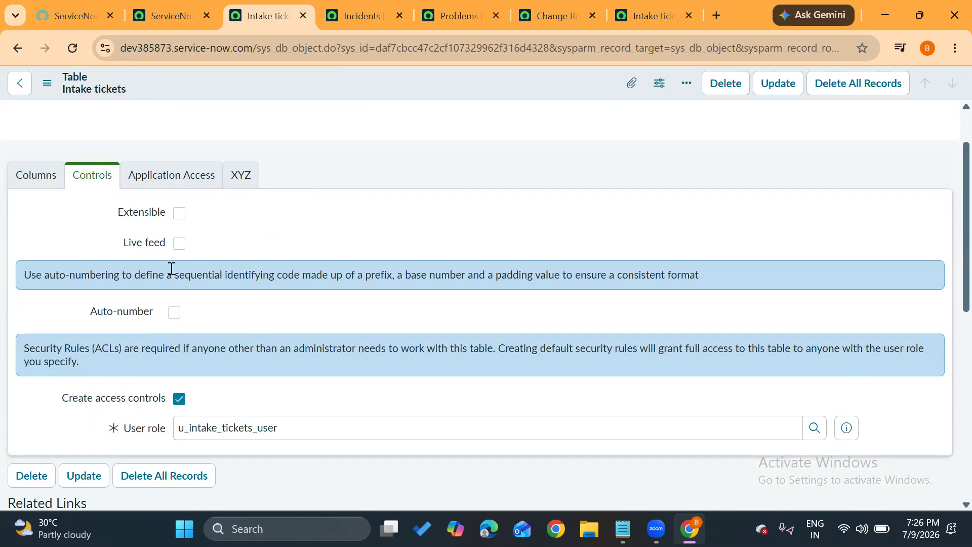
click(175, 313)
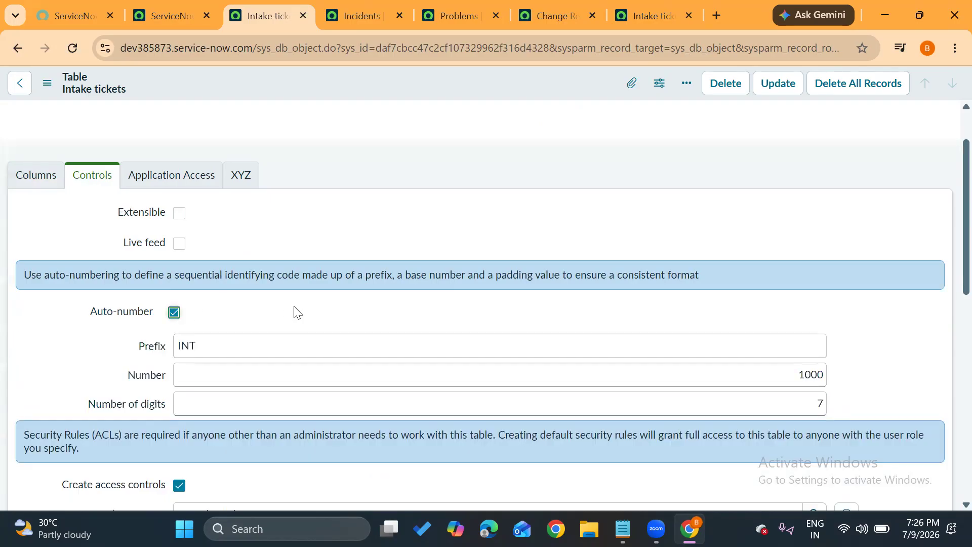
Review the auto-number Prefix, Number and Number of digits settings, comparing the prefix with the table label.
scroll(293, 313, down, 2)
click(191, 245)
drag(196, 246, 161, 252)
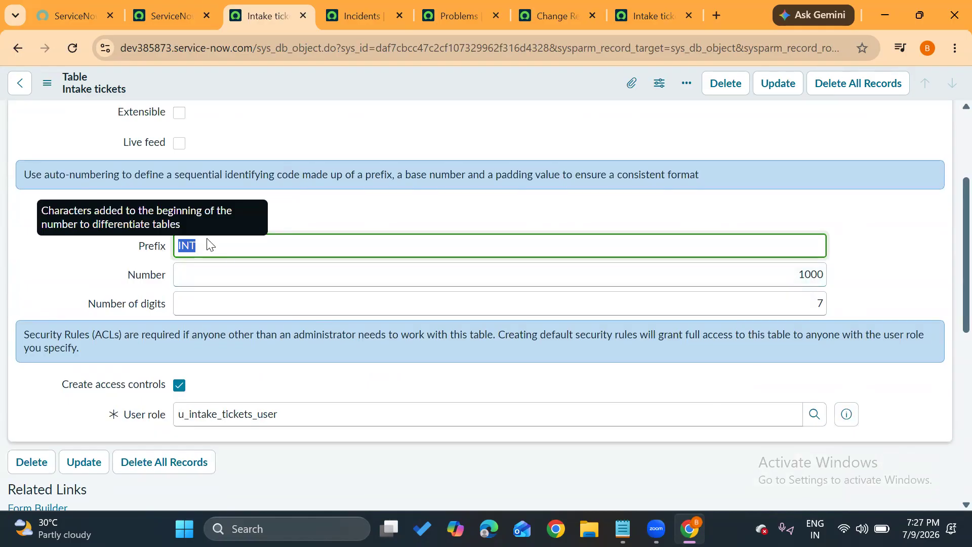
click(248, 219)
scroll(248, 219, up, 3)
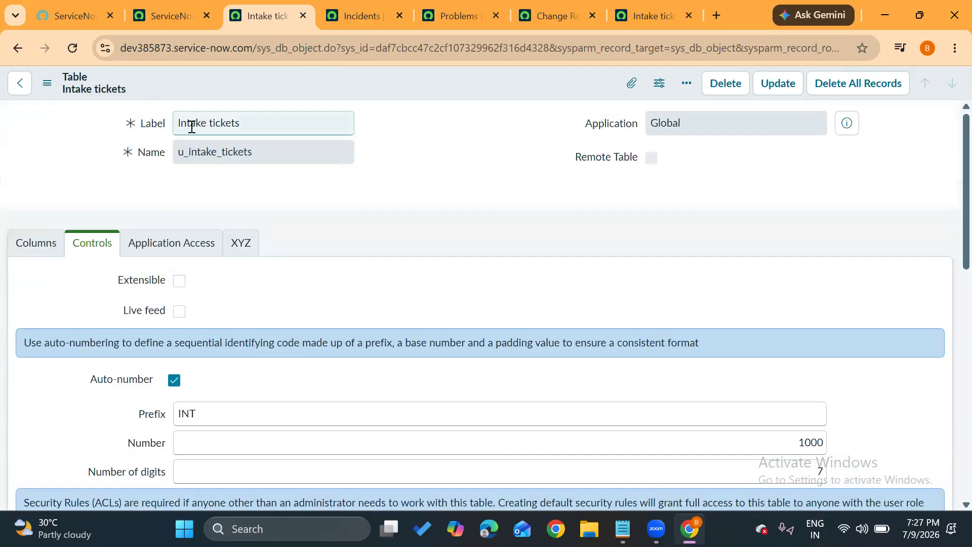
drag(192, 126, 169, 131)
click(270, 315)
scroll(270, 315, down, 3)
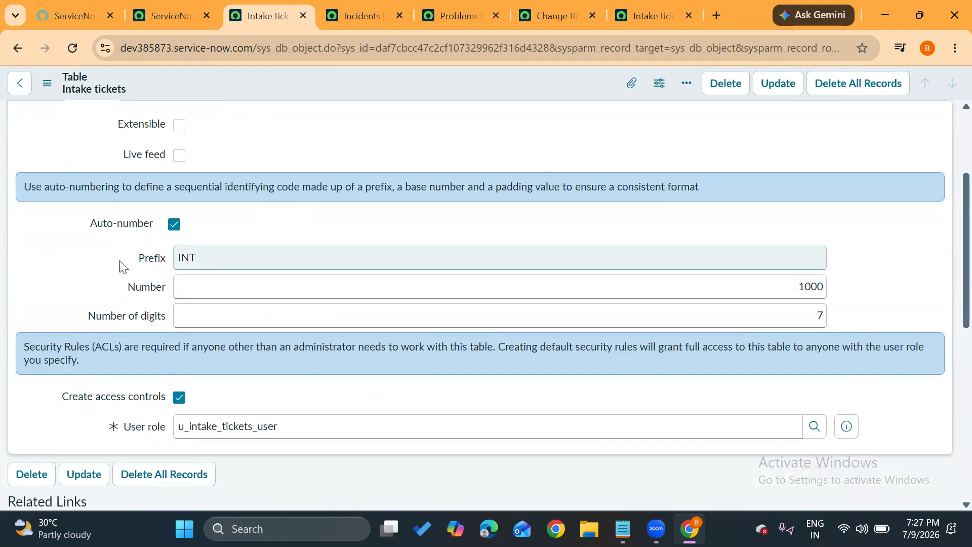
Save the Intake tickets table with auto-numbering enabled, staying on its record.
scroll(120, 265, up, 3)
click(45, 89)
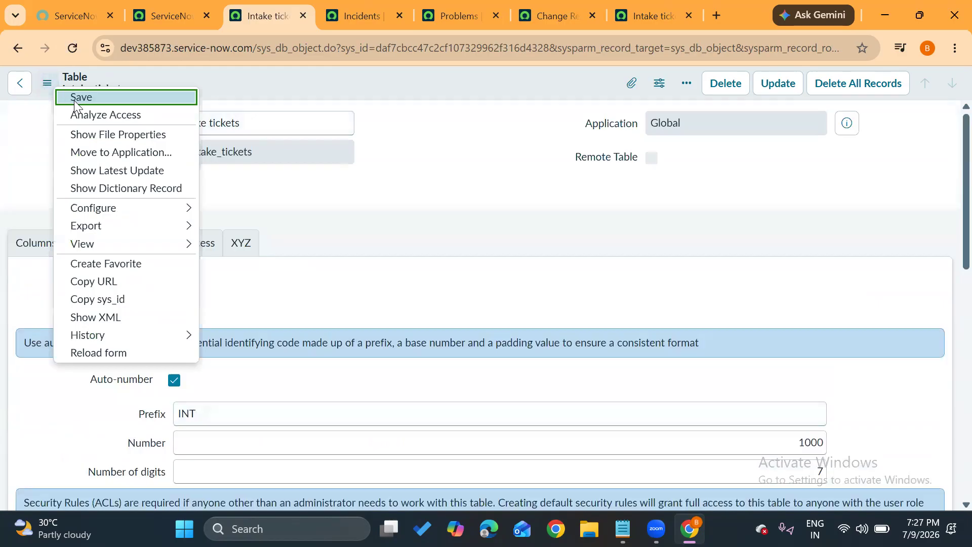
click(75, 100)
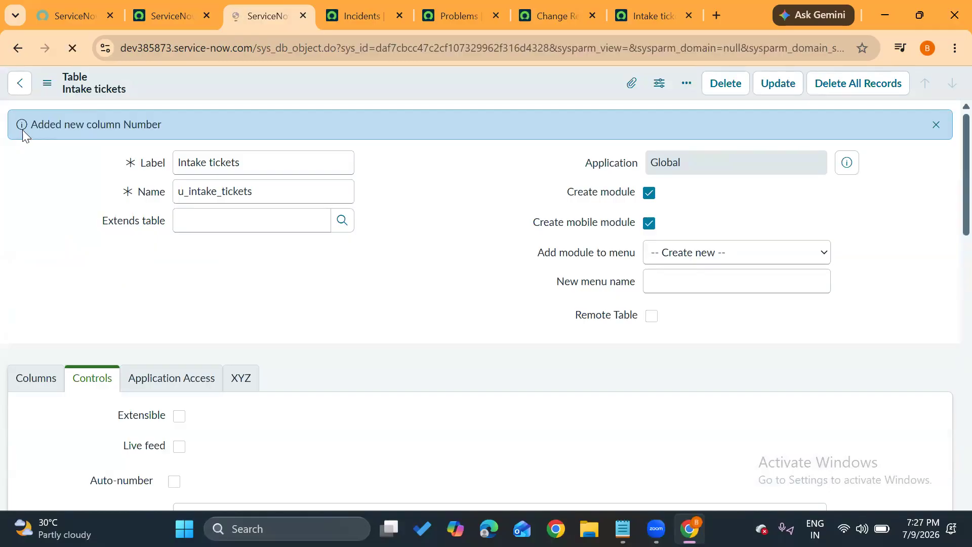
Examine the notice at the head of the saved table record and recheck its numbering settings.
drag(31, 127, 194, 127)
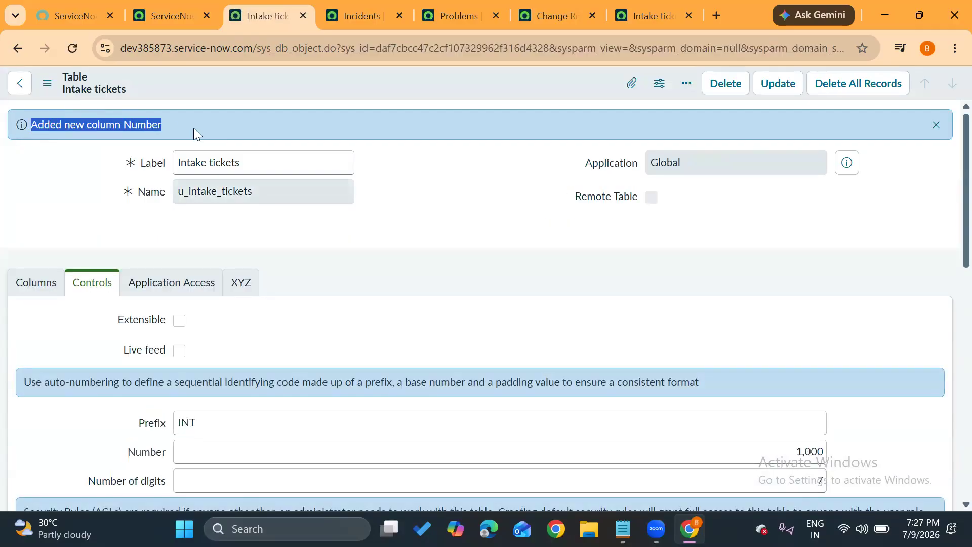
click(193, 127)
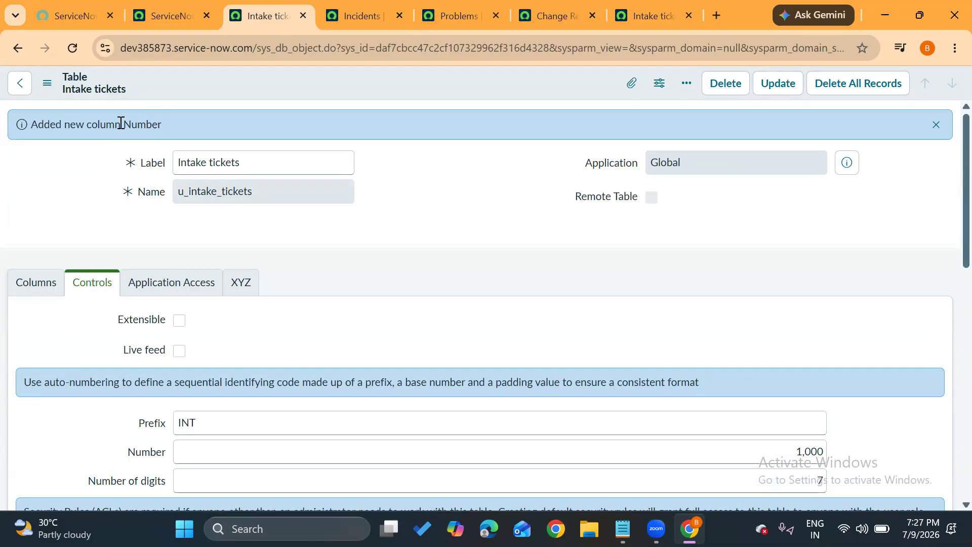
drag(120, 123, 216, 124)
click(471, 172)
scroll(347, 291, down, 4)
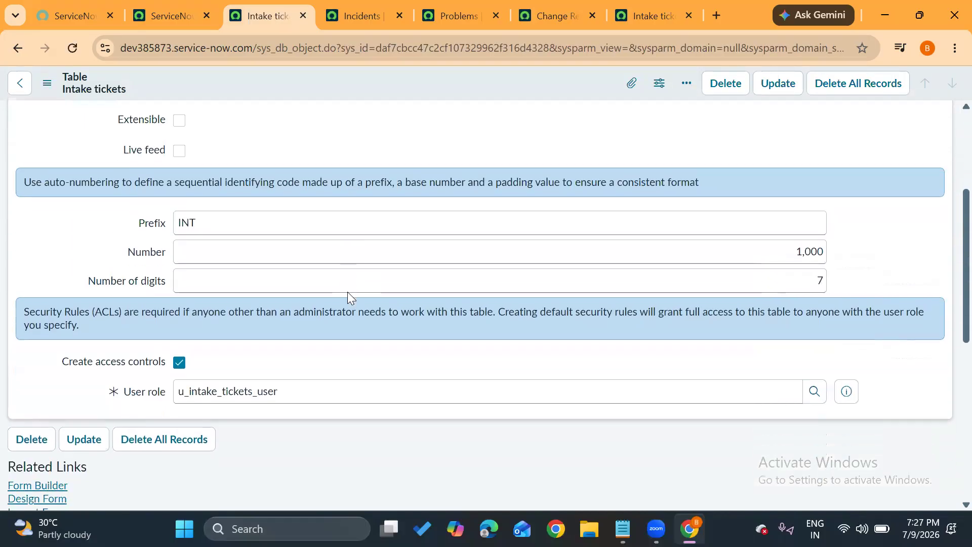
scroll(168, 349, up, 5)
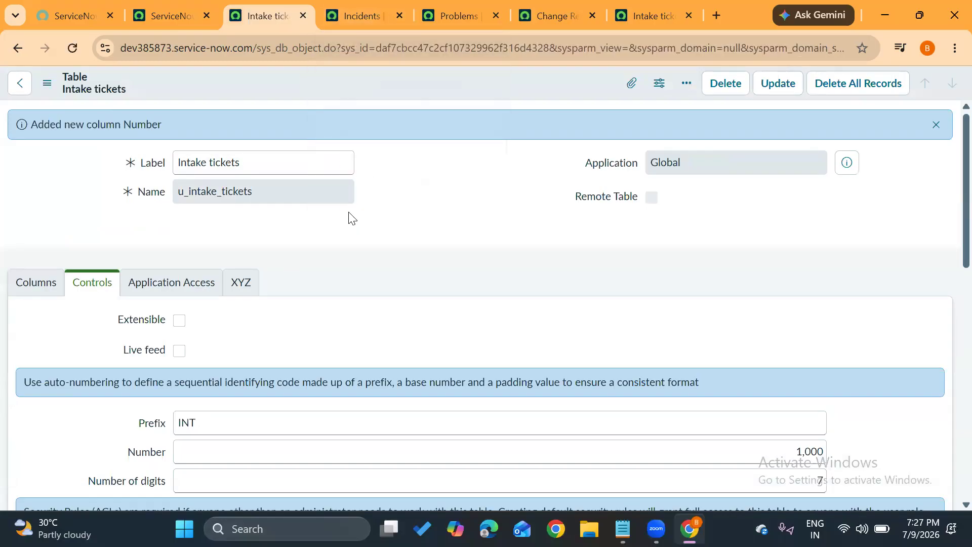
Start a new record from the Intake tickets list and inspect its Number field.
click(178, 7)
click(635, 6)
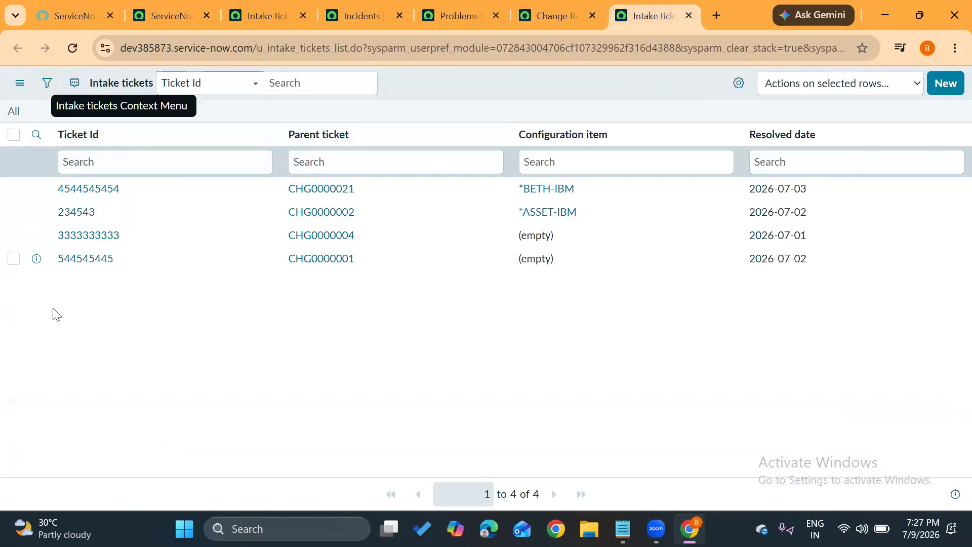
click(950, 88)
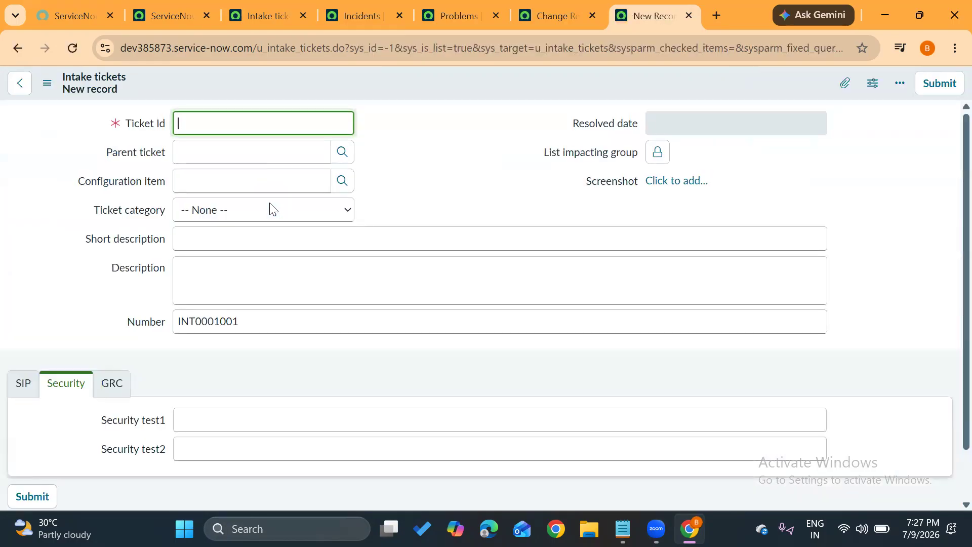
drag(128, 323, 165, 329)
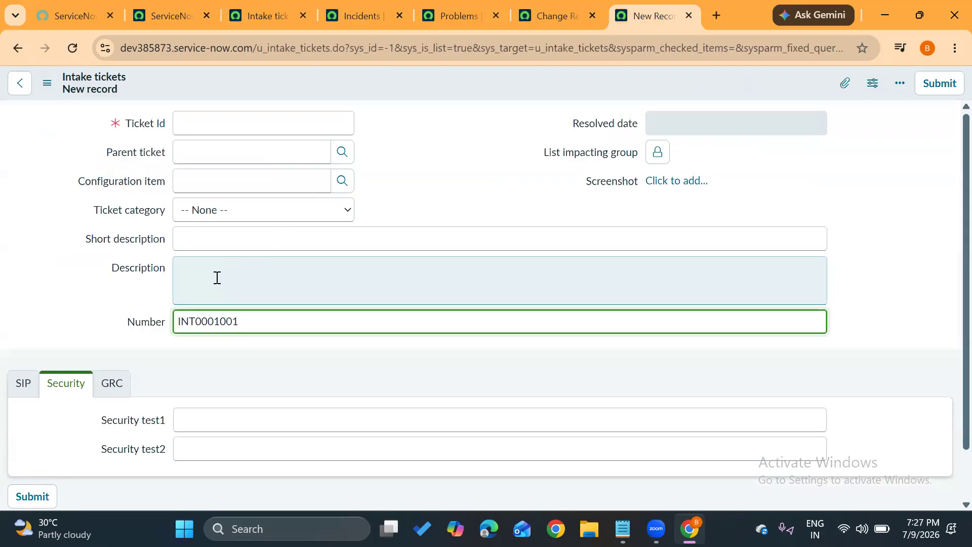
Configure the Intake tickets form layout so Number comes directly above Ticket Id in the first column, and save it.
click(46, 89)
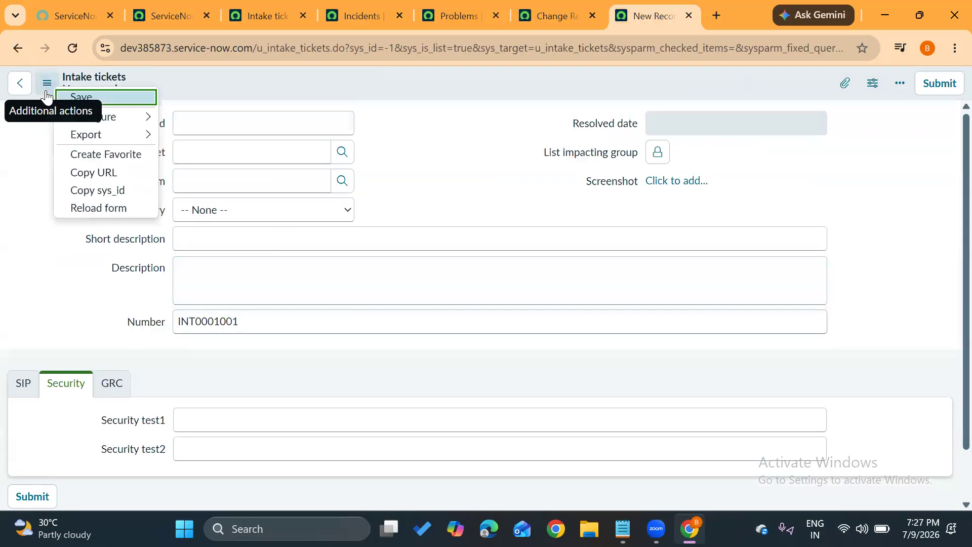
mouse_move(80, 120)
click(217, 155)
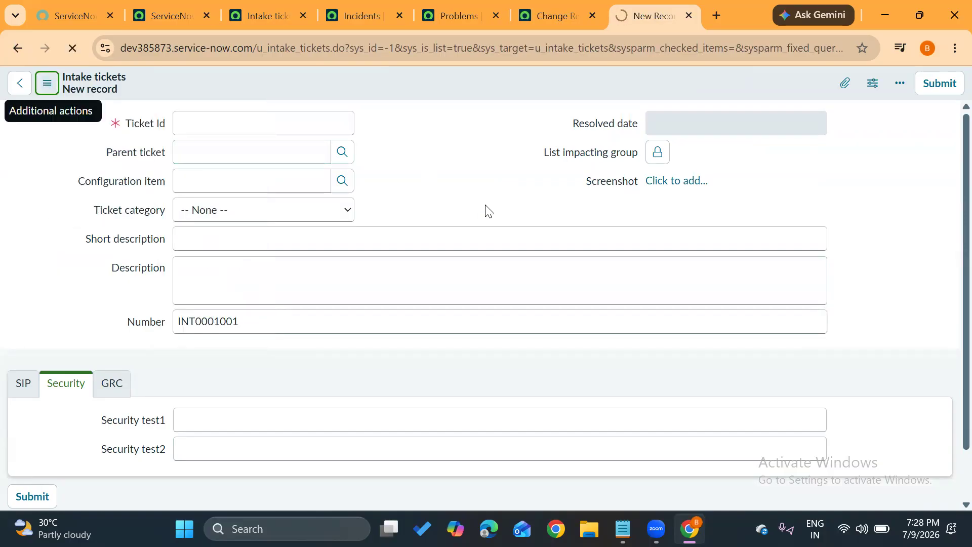
click(536, 306)
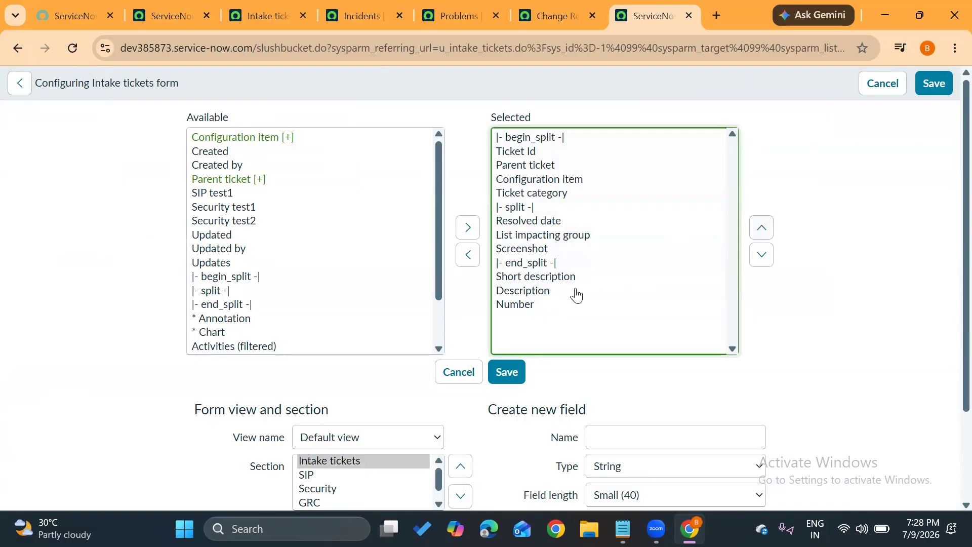
click(537, 307)
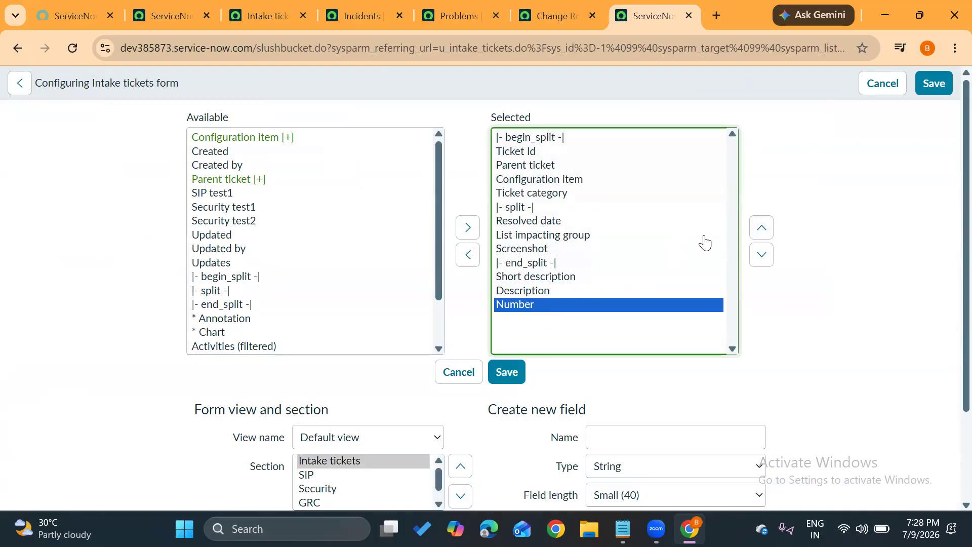
click(760, 229)
click(760, 229)
click(760, 229)
click(760, 229)
click(760, 228)
click(759, 229)
click(759, 229)
click(760, 229)
click(760, 229)
click(760, 229)
click(760, 229)
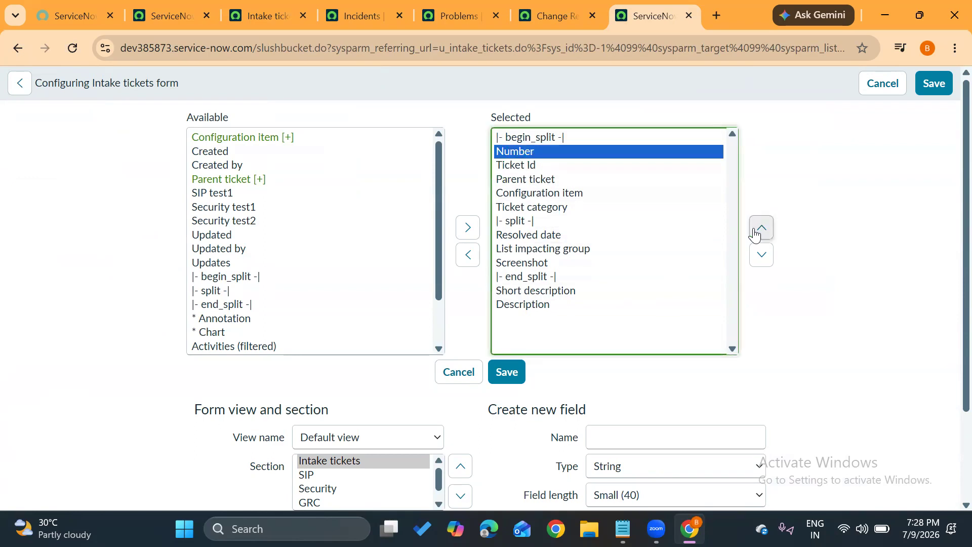
click(513, 375)
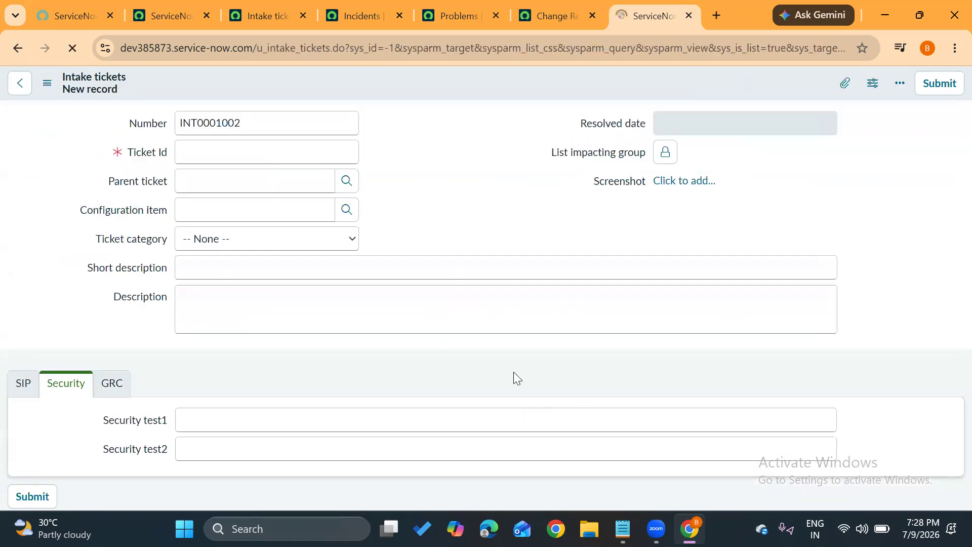
Enter 345 as the new intake ticket's Ticket Id and save the record, staying on it.
click(197, 147)
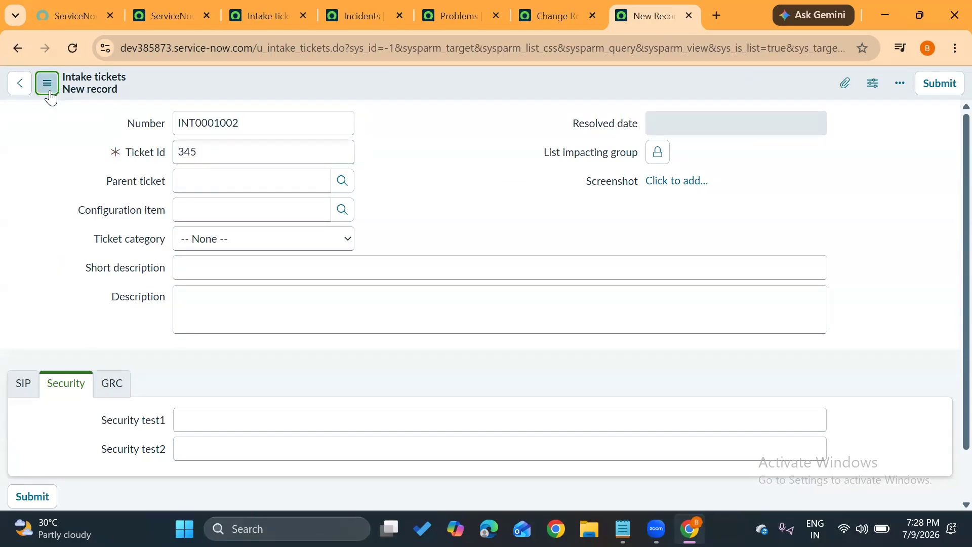
click(47, 83)
click(76, 99)
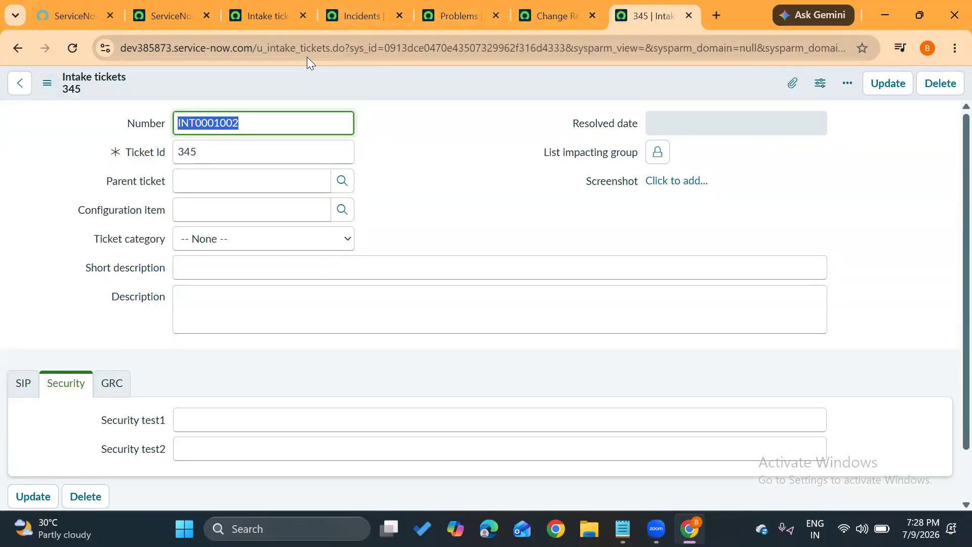
Go from the Intake tickets table record to its list of records and open the list layout configuration.
click(235, 8)
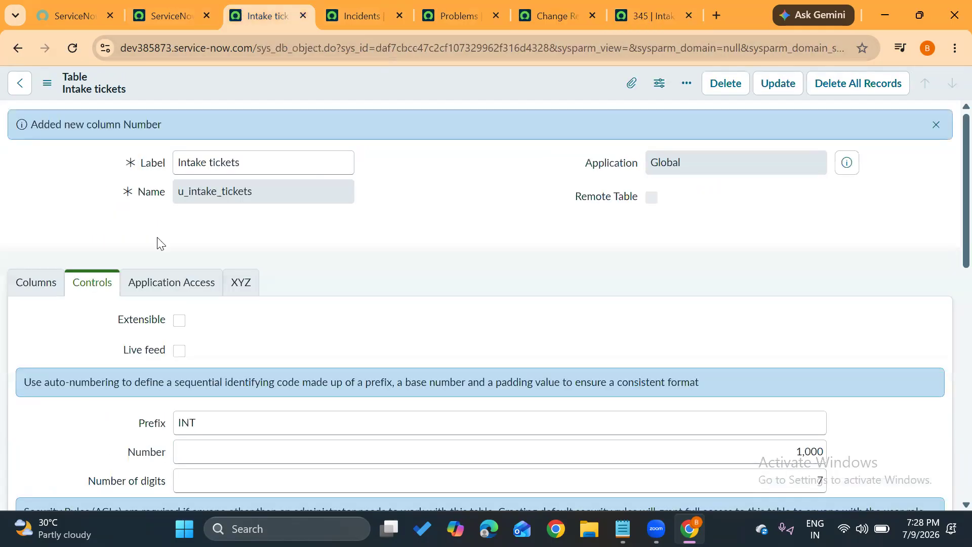
scroll(141, 287, down, 10)
click(39, 177)
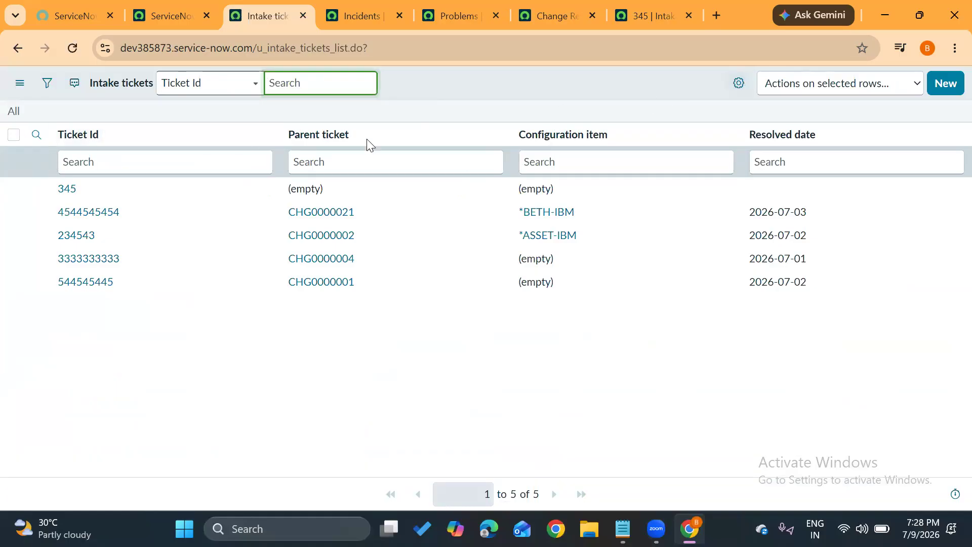
click(263, 137)
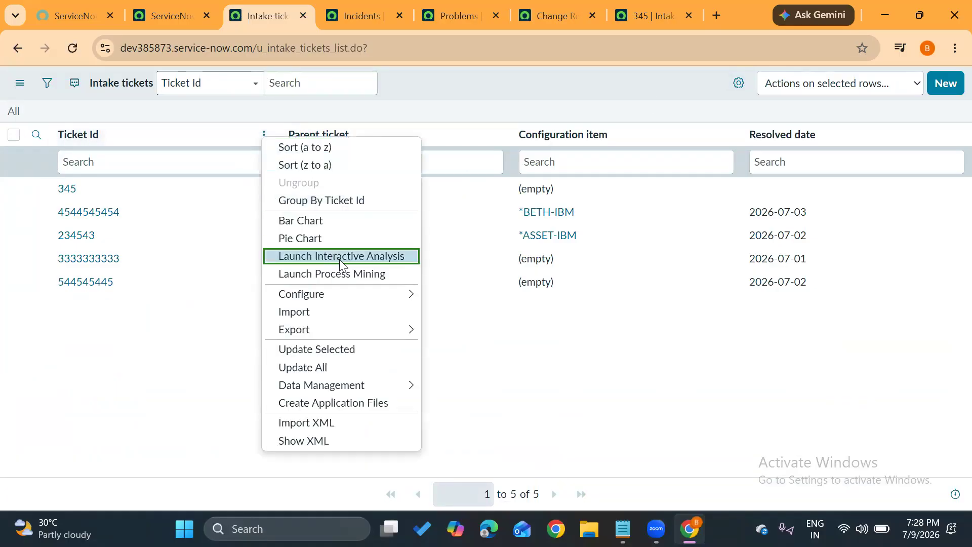
mouse_move(370, 291)
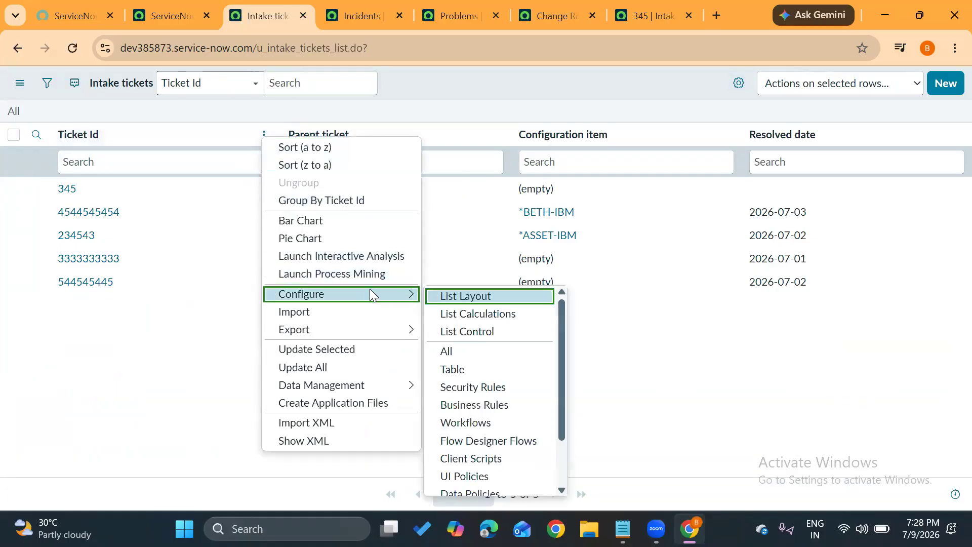
click(479, 293)
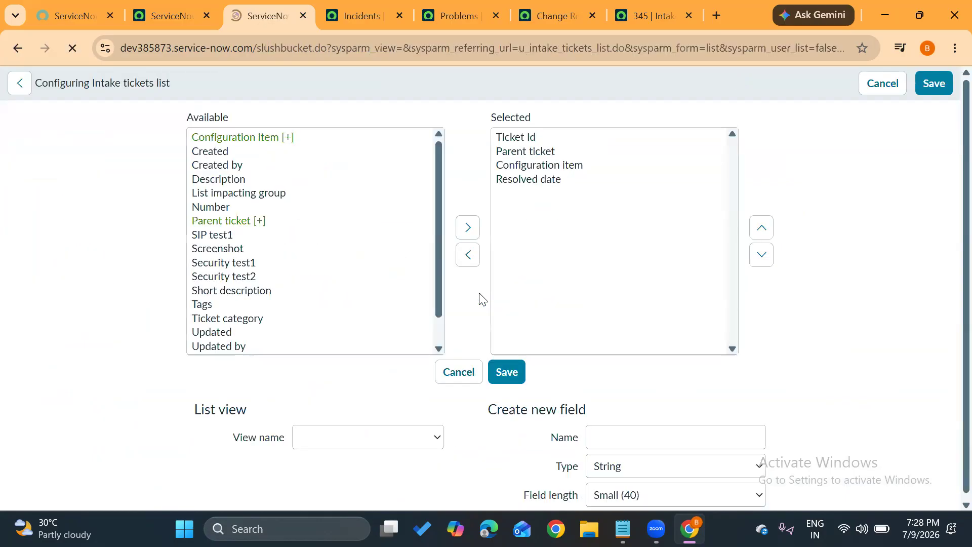
Add Number to the Intake tickets list as the first column, ahead of Ticket Id, and save the layout.
click(230, 170)
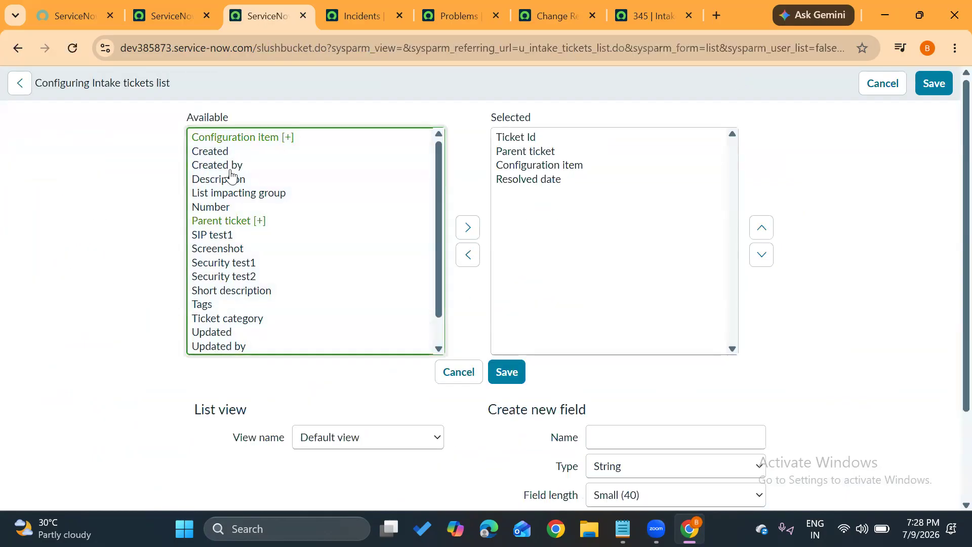
click(230, 206)
click(466, 228)
click(636, 193)
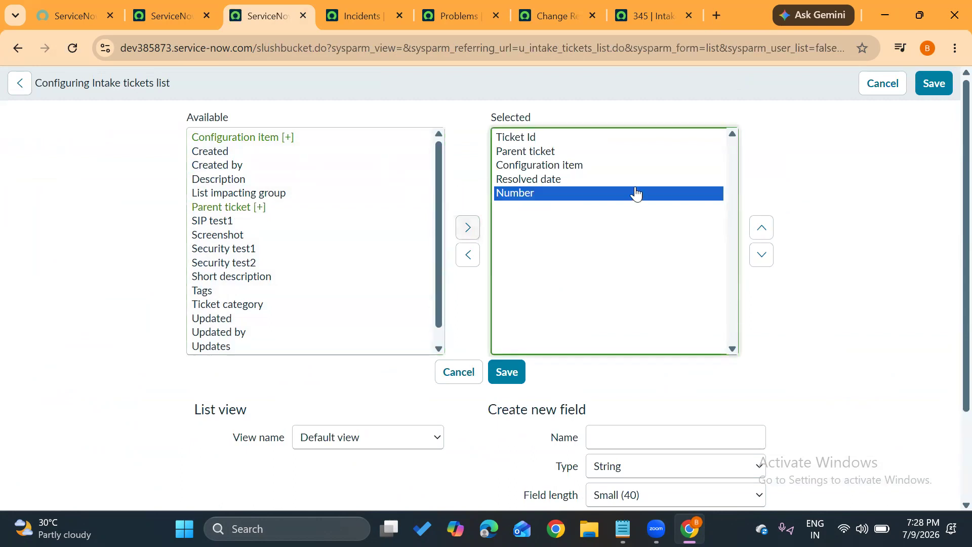
click(761, 228)
click(761, 227)
click(762, 228)
click(762, 228)
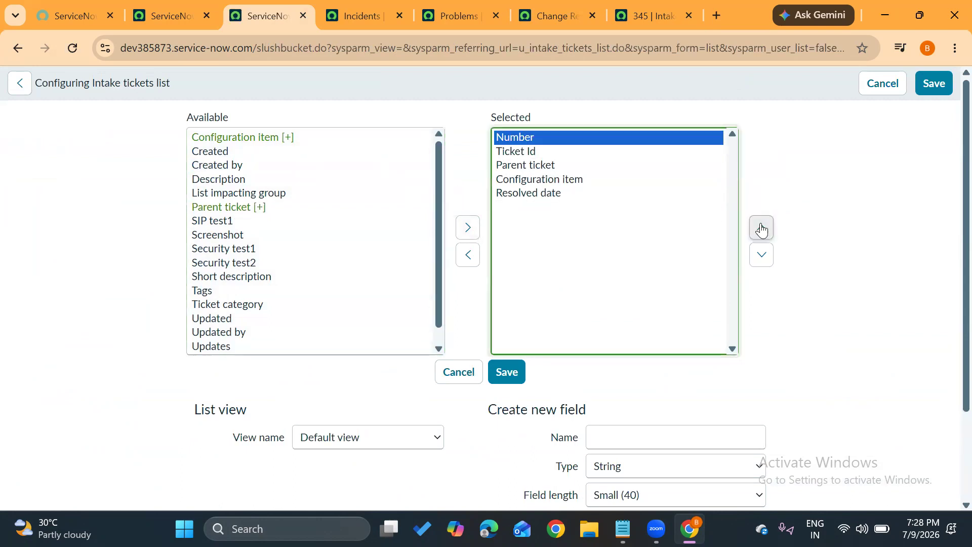
click(506, 372)
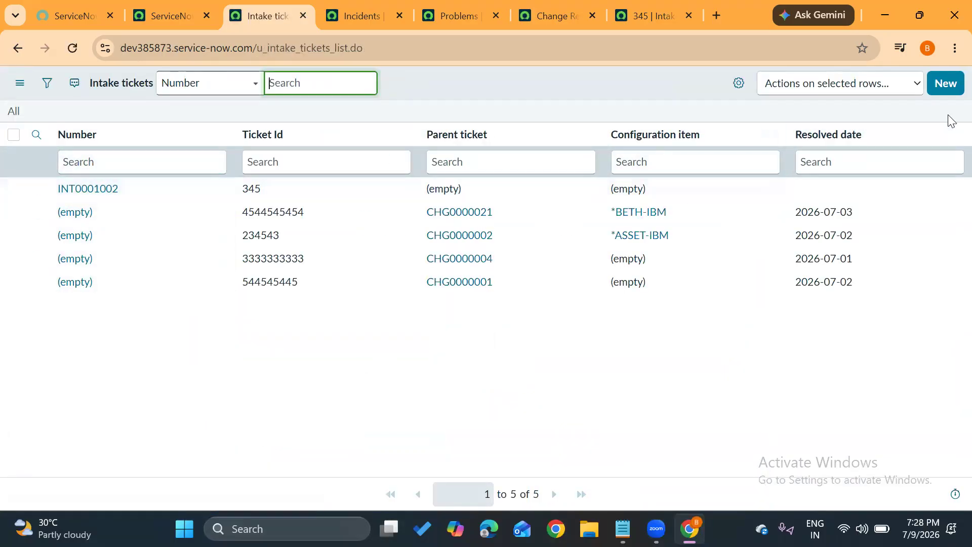
Create a new intake ticket with Ticket Id 5454 and submit it.
click(945, 86)
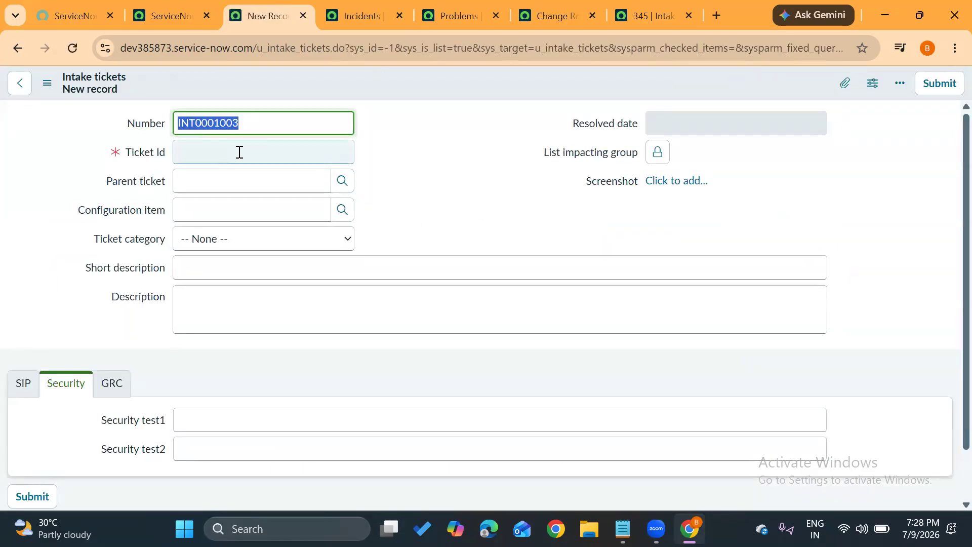
click(239, 152)
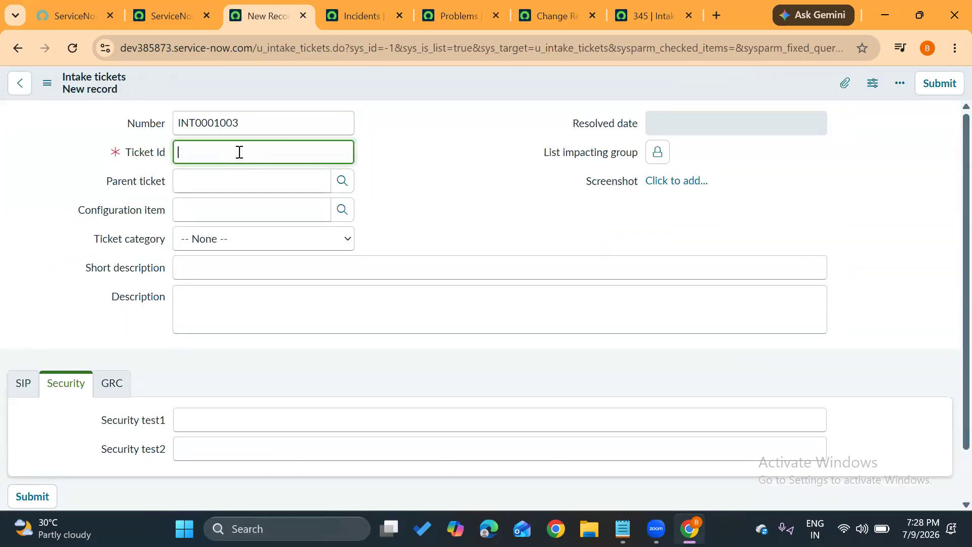
click(937, 83)
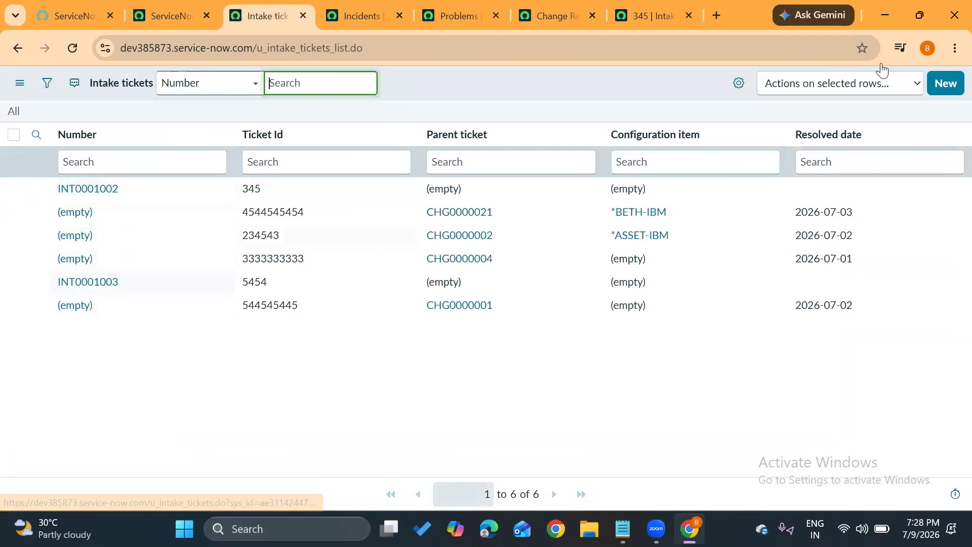
Submit another new intake ticket with Ticket Id 343 and compare the Number values in the list.
click(946, 83)
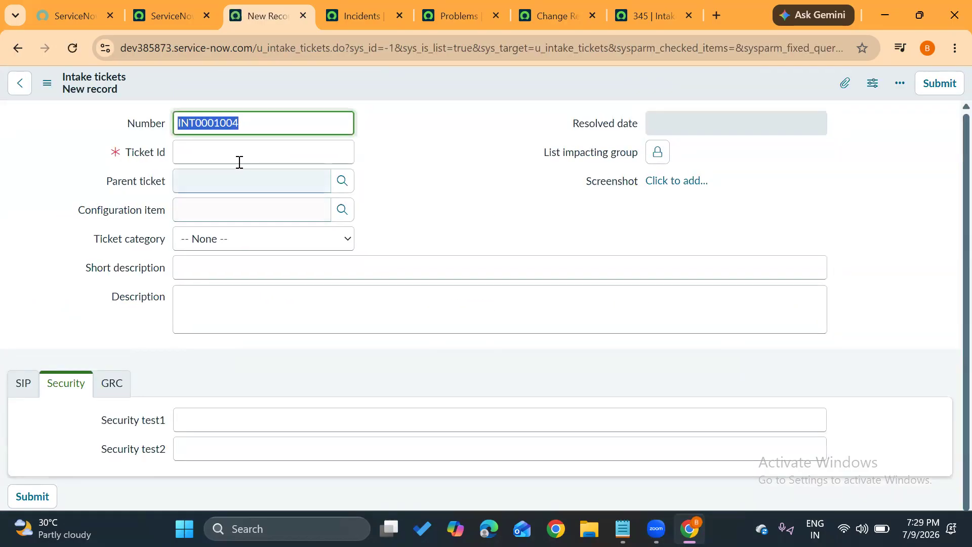
click(253, 159)
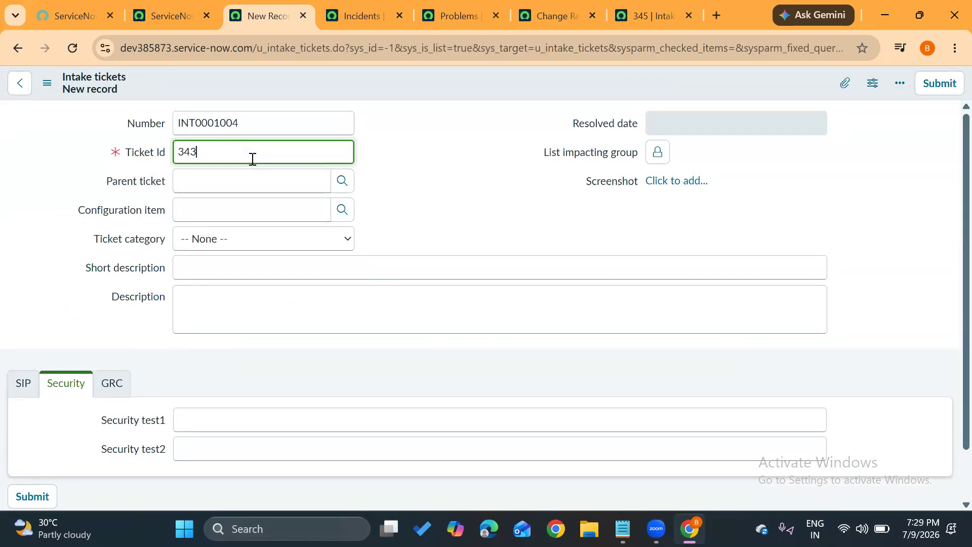
click(940, 83)
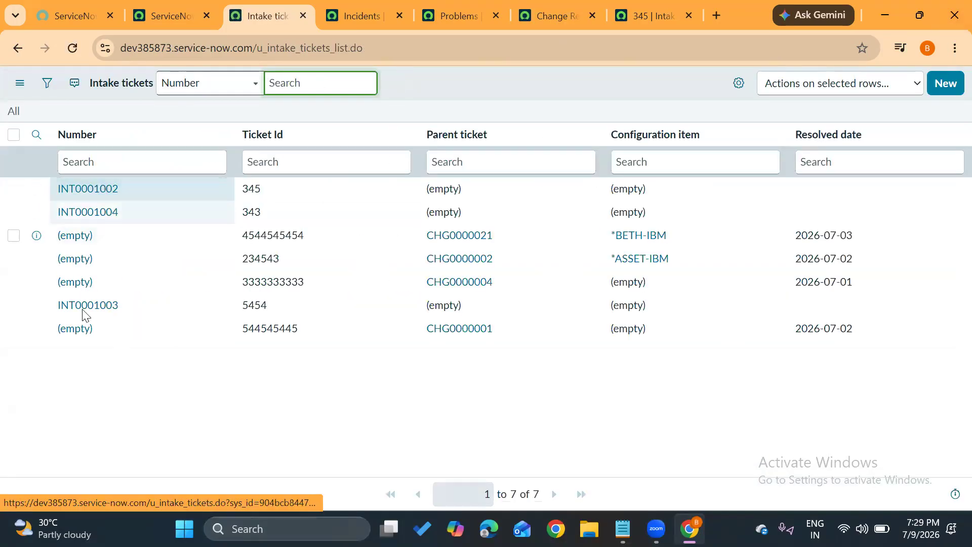
click(475, 97)
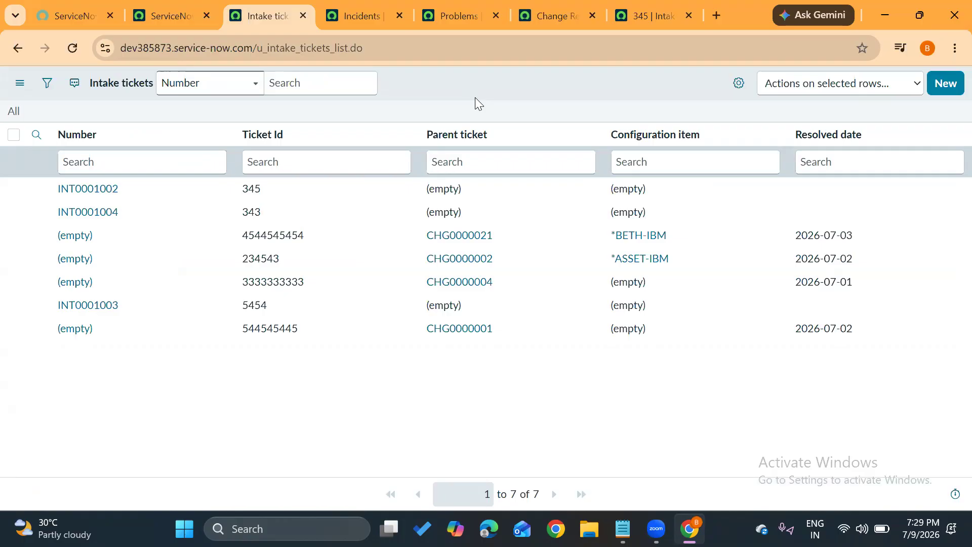
Find the Number Maintenance module by filtering the navigator for "number main" and open it.
click(163, 15)
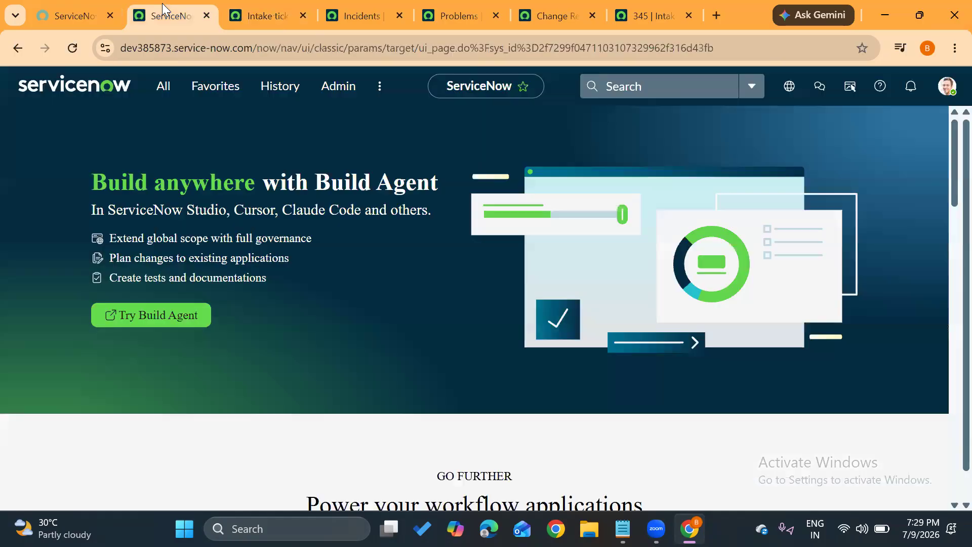
click(170, 90)
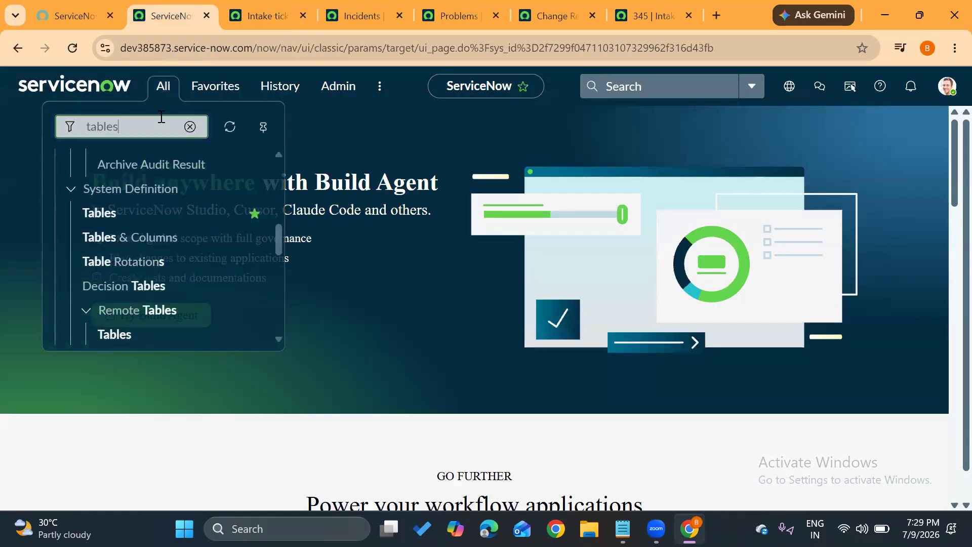
drag(134, 121, 81, 118)
text(num)
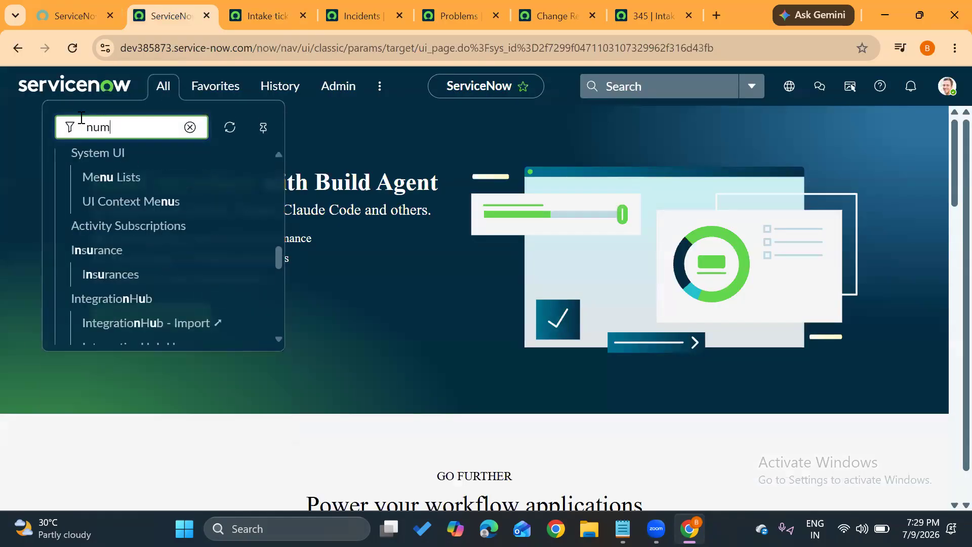
text(ber main)
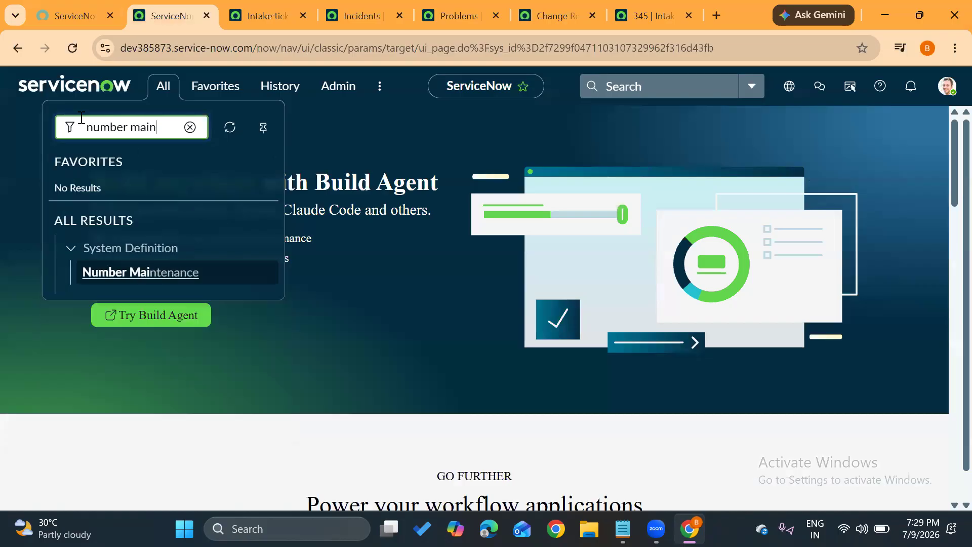
click(129, 268)
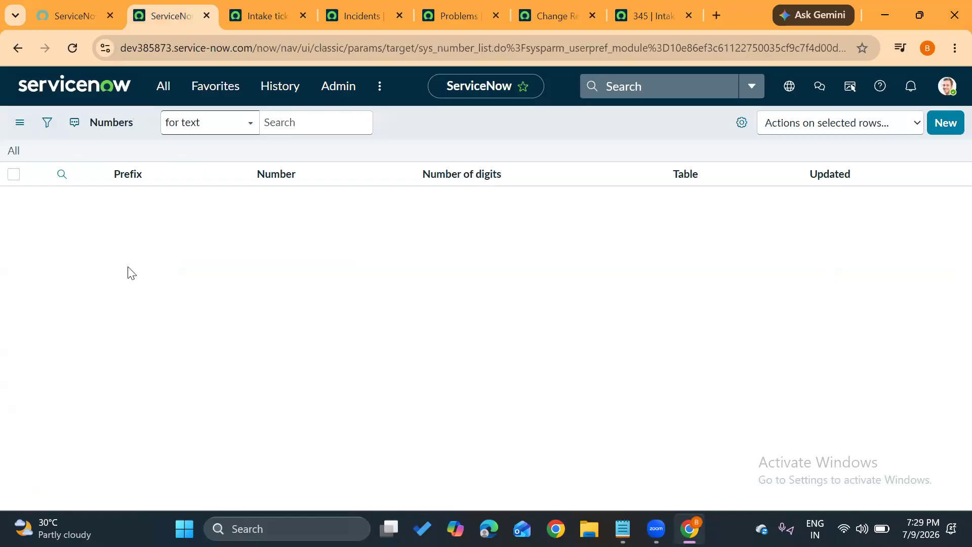
Filter the Numbers list by the prefix "int" and examine the prefix and number of the Intake tickets entry.
scroll(93, 332, down, 3)
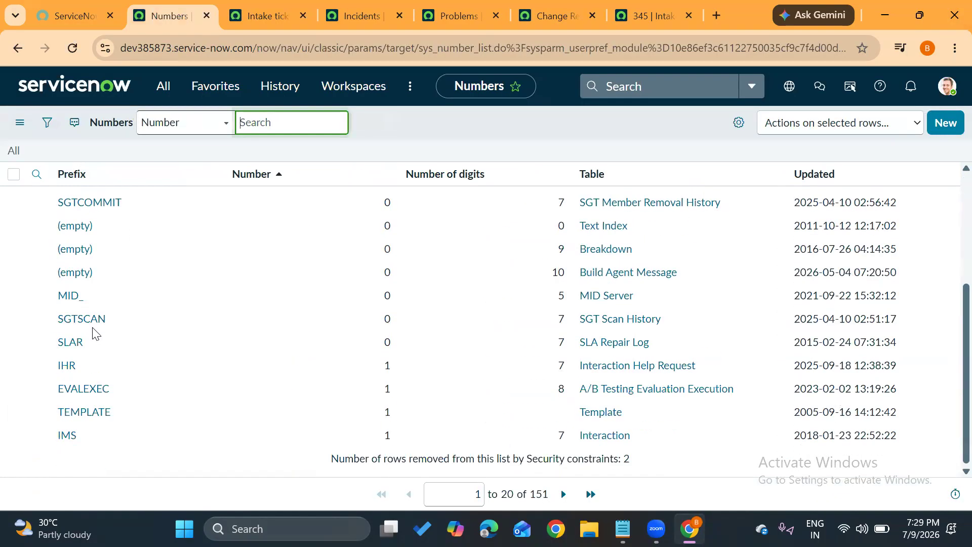
scroll(93, 332, up, 3)
click(155, 195)
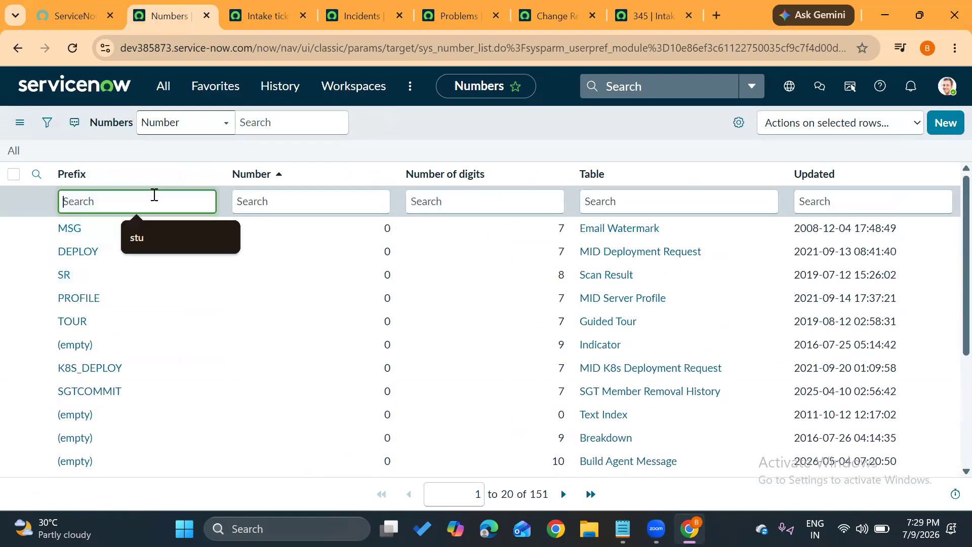
text(in)
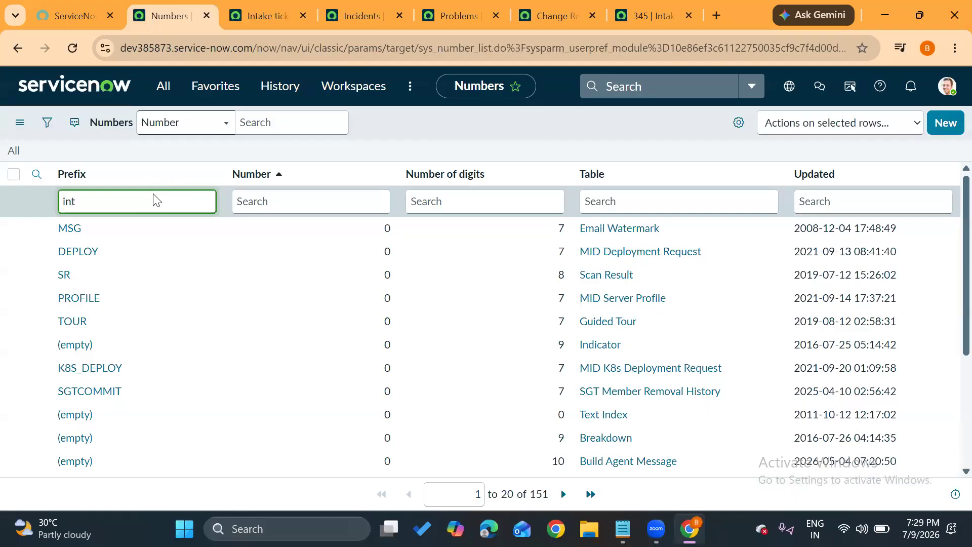
text(t)
key(Return)
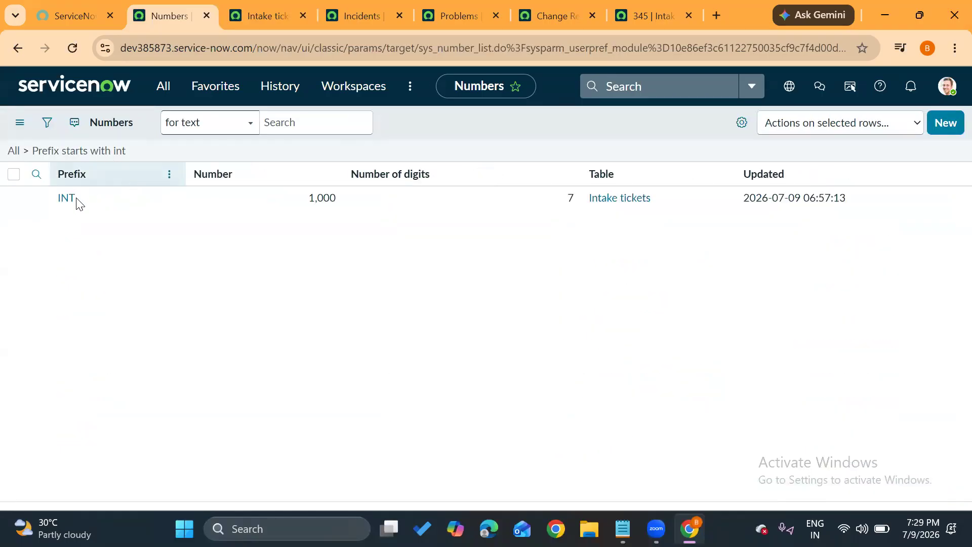
click(135, 231)
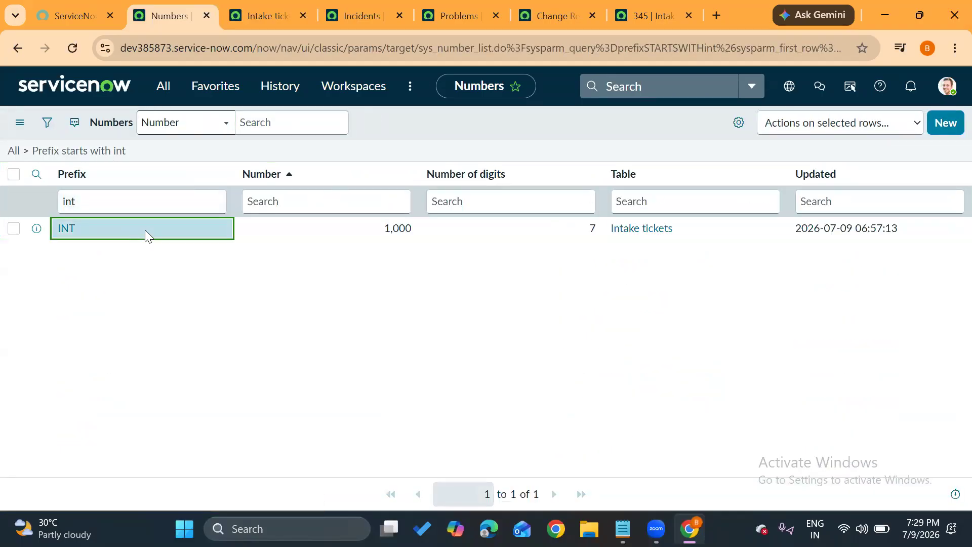
click(391, 230)
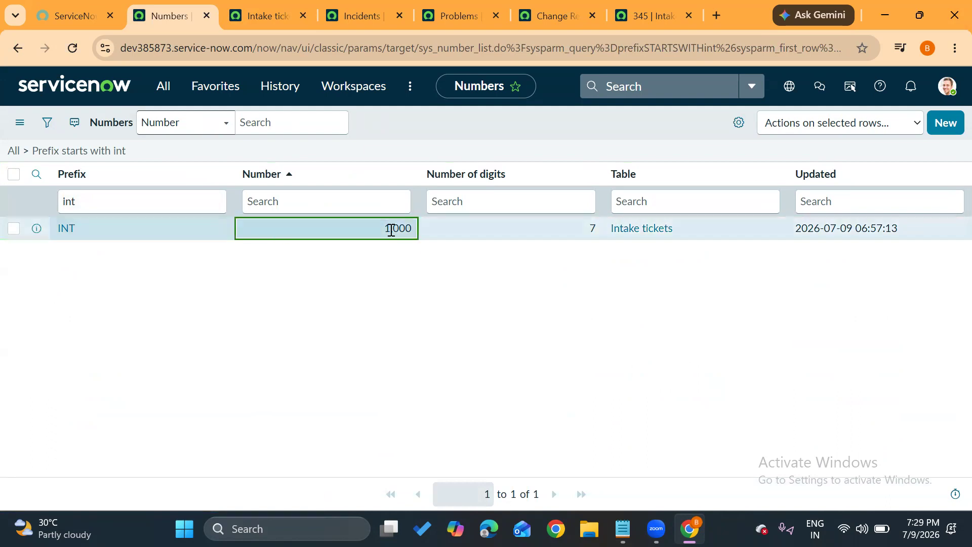
Examine the Intake tickets numbering entry's table and select its row in the Numbers list.
click(696, 231)
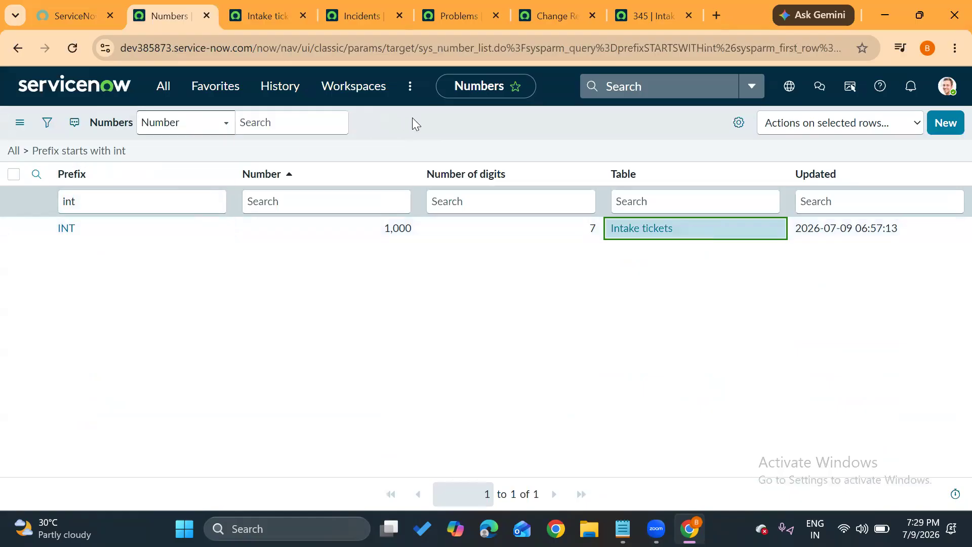
click(6, 233)
click(11, 230)
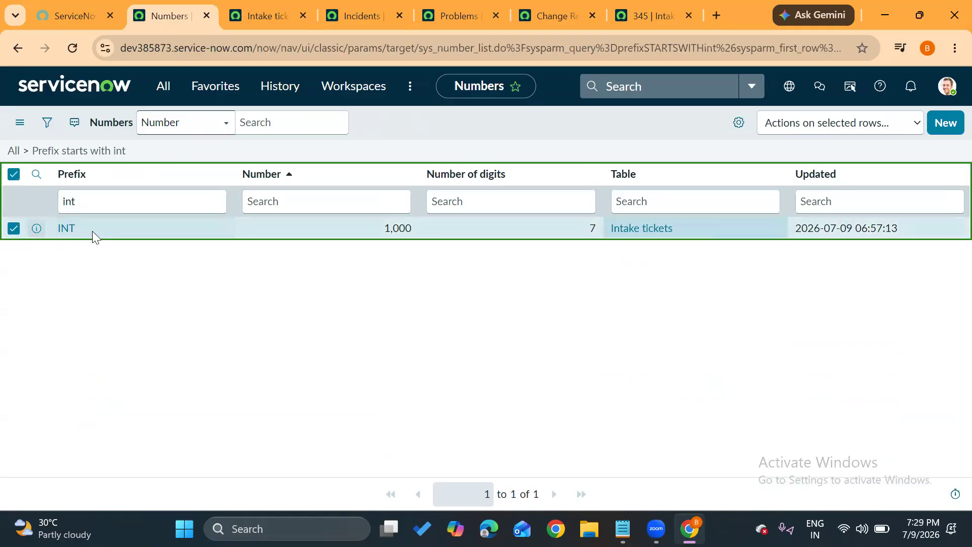
click(425, 117)
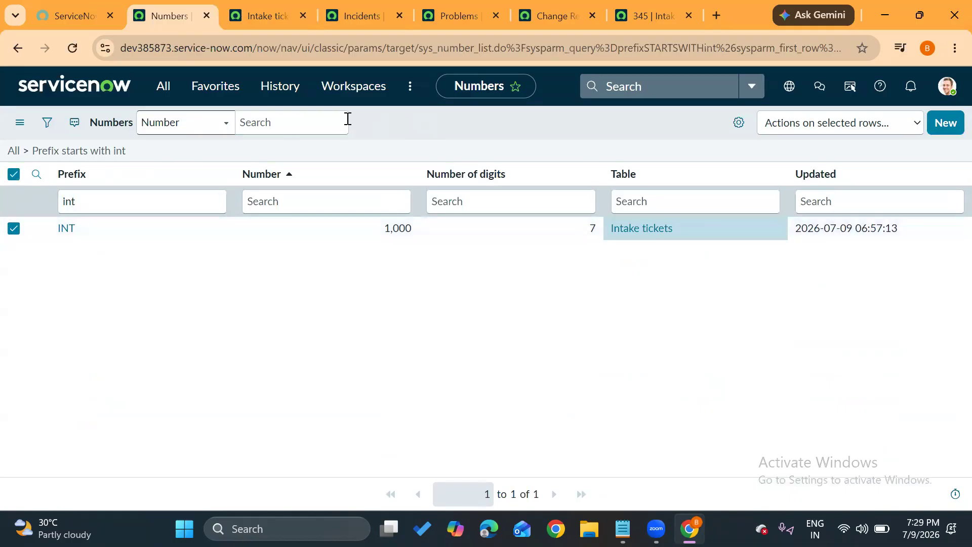
Leave the filtered Numbers list and return to the instance home page.
click(163, 86)
click(187, 126)
click(98, 91)
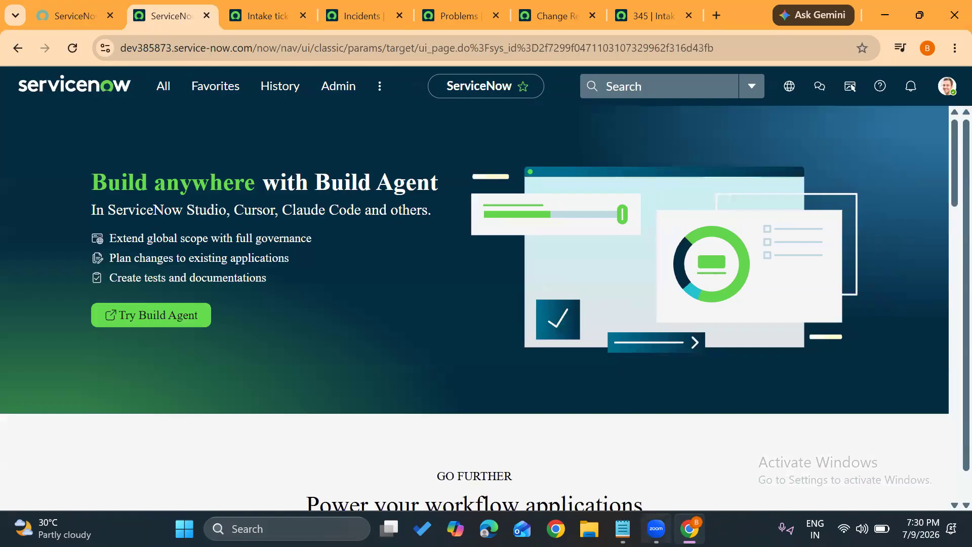
Switch to Notepad, insert a blank line below "dot walking" in the Dictionary topic notes, and return to the browser.
mouse_move(622, 529)
click(621, 467)
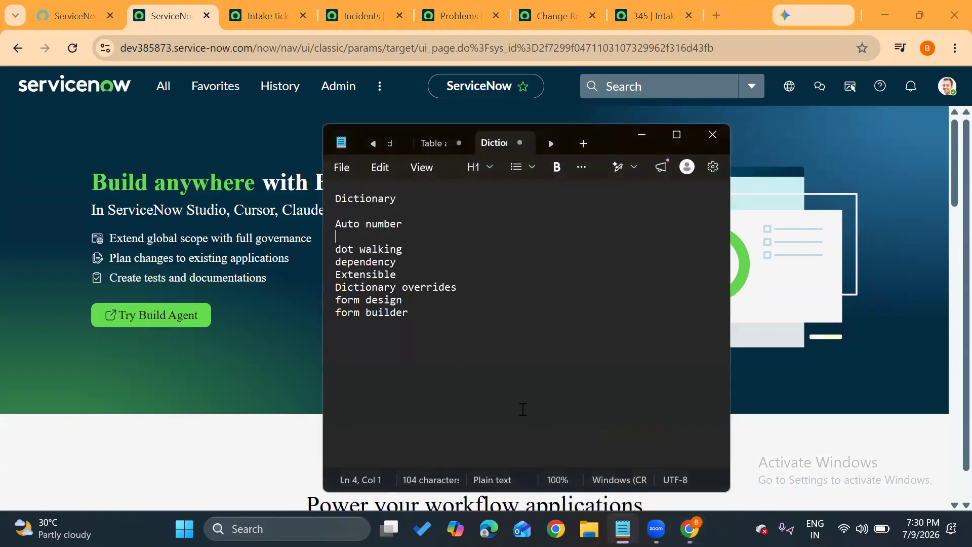
key(Return)
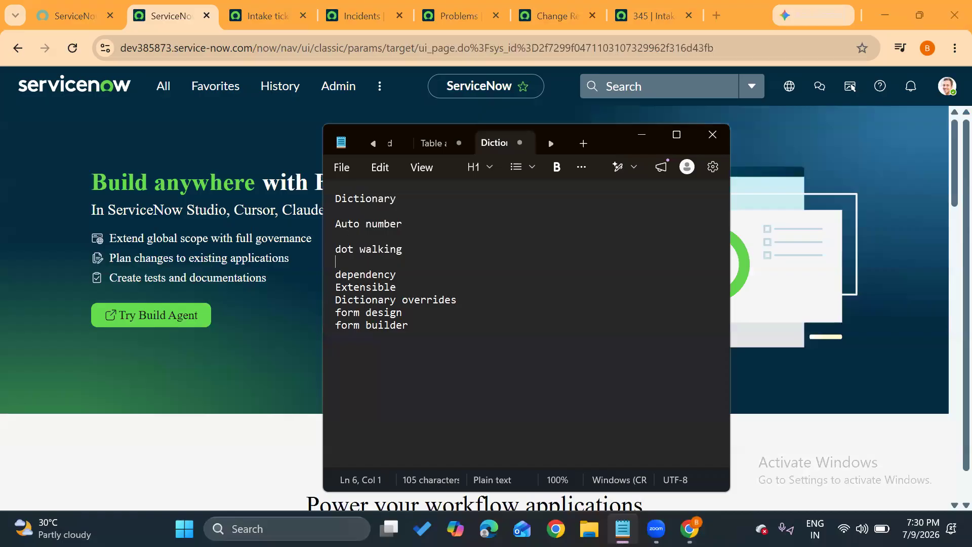
click(190, 251)
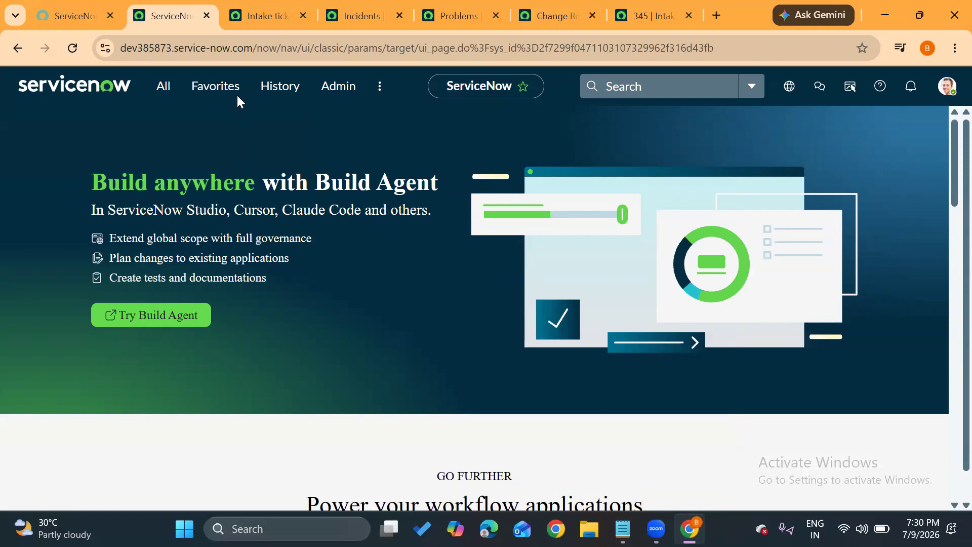
Compare the Number columns of the Intake tickets, Incidents and Problems lists.
click(264, 14)
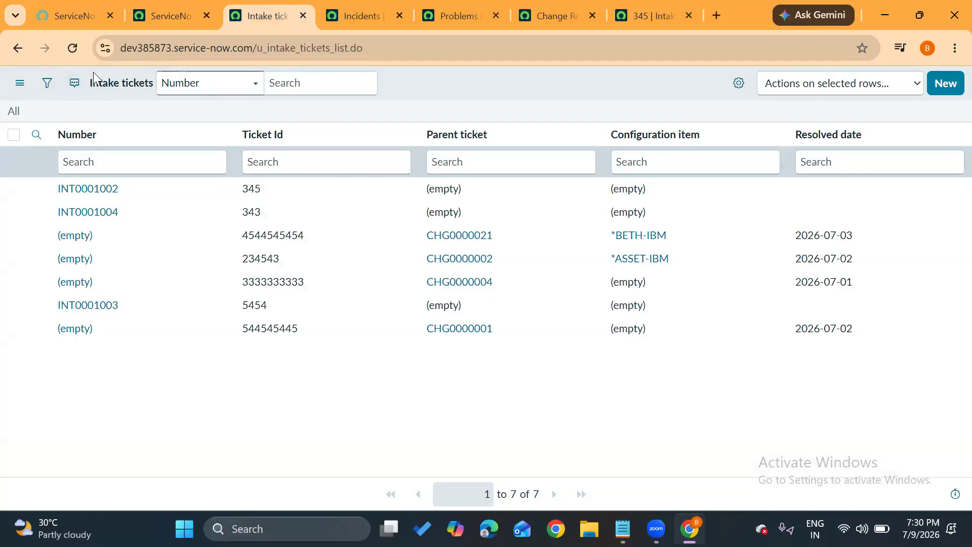
click(346, 4)
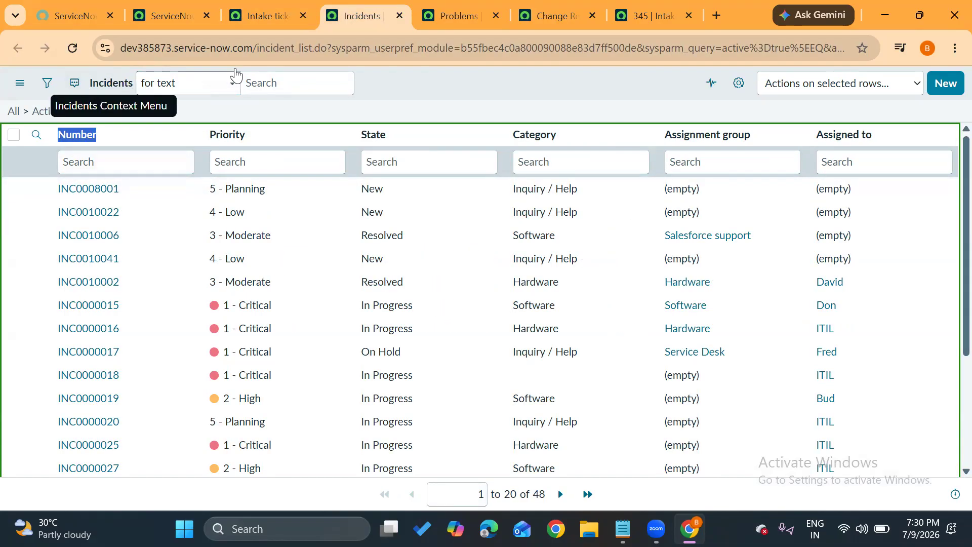
click(435, 25)
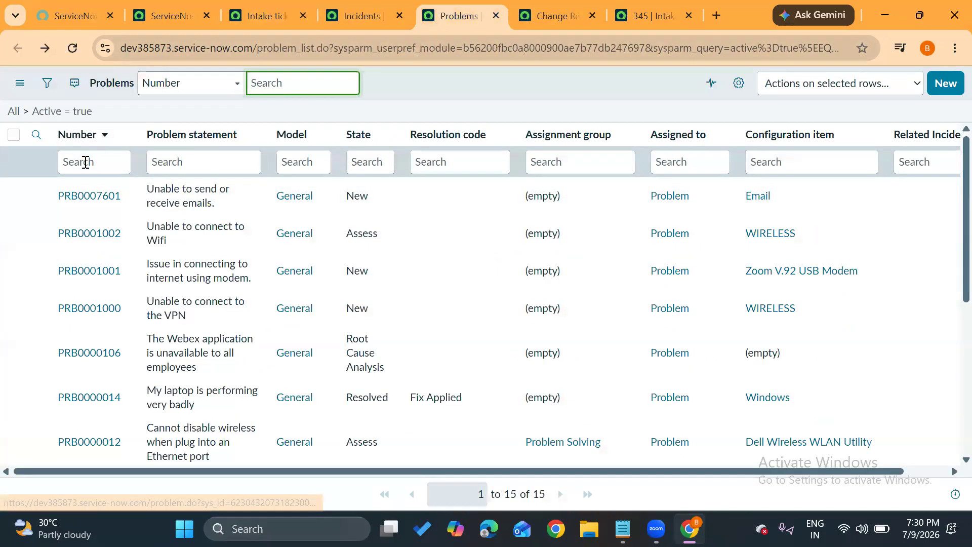
Return to the home page, filter the navigator for "number mai" and open the Number Maintenance module.
click(179, 17)
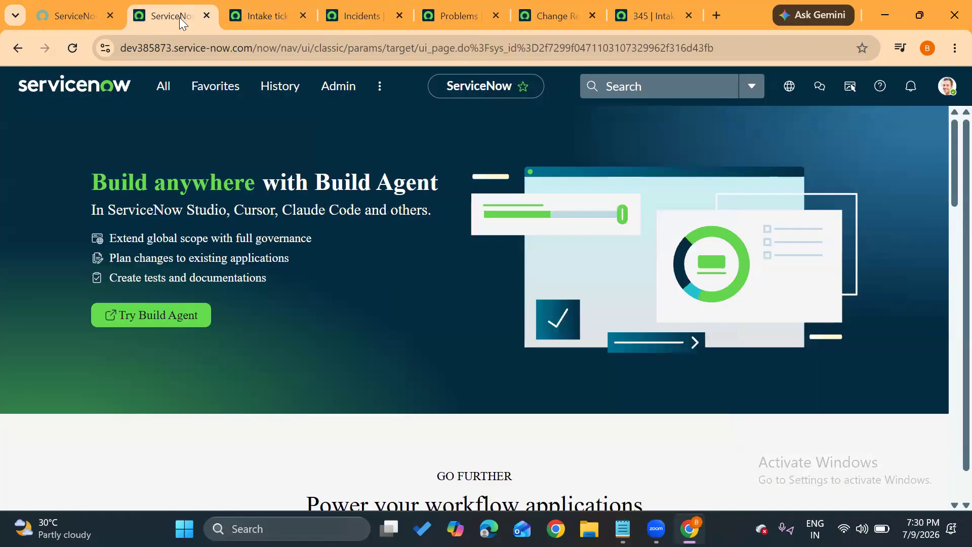
click(170, 90)
text(number mai)
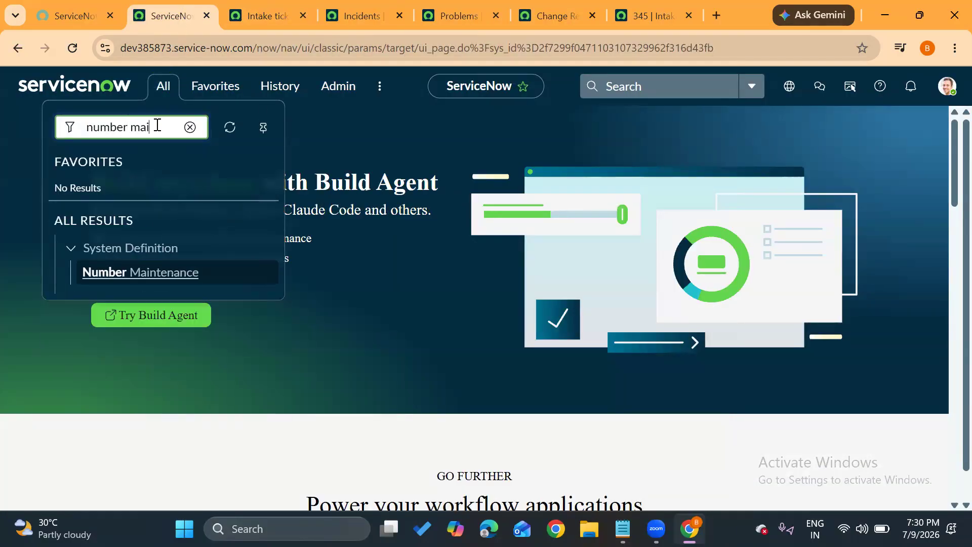
click(165, 274)
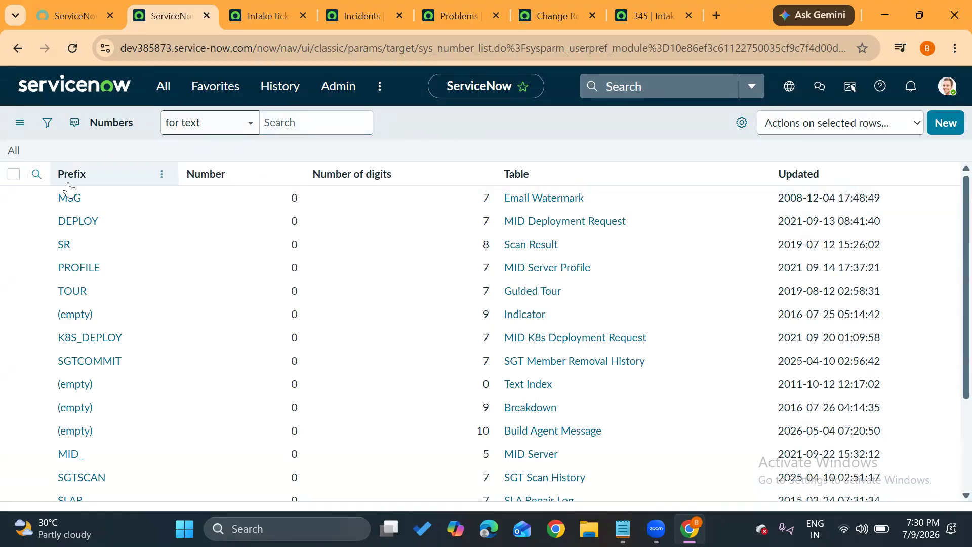
Show the column search row in the Numbers list and filter the prefix by "inc".
click(36, 175)
click(36, 175)
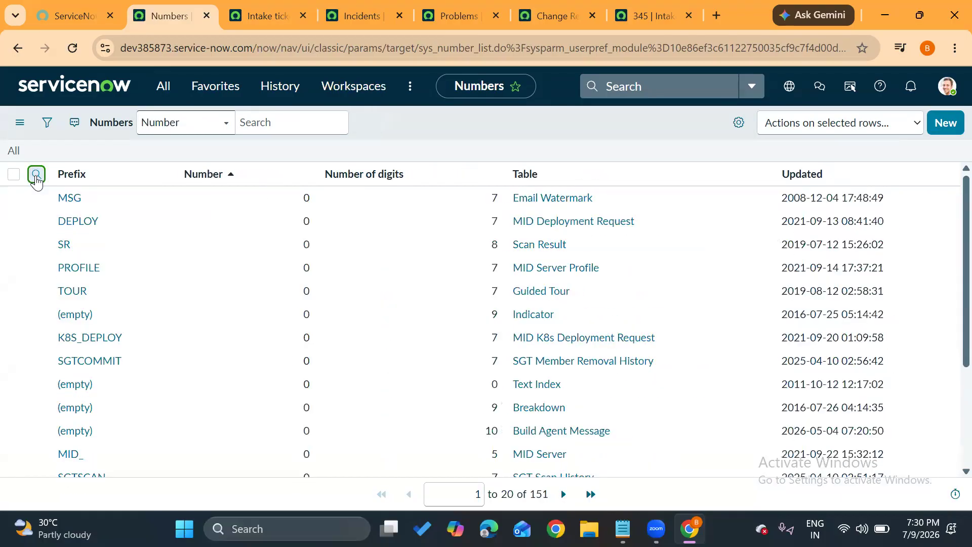
click(37, 175)
click(84, 204)
text(inc)
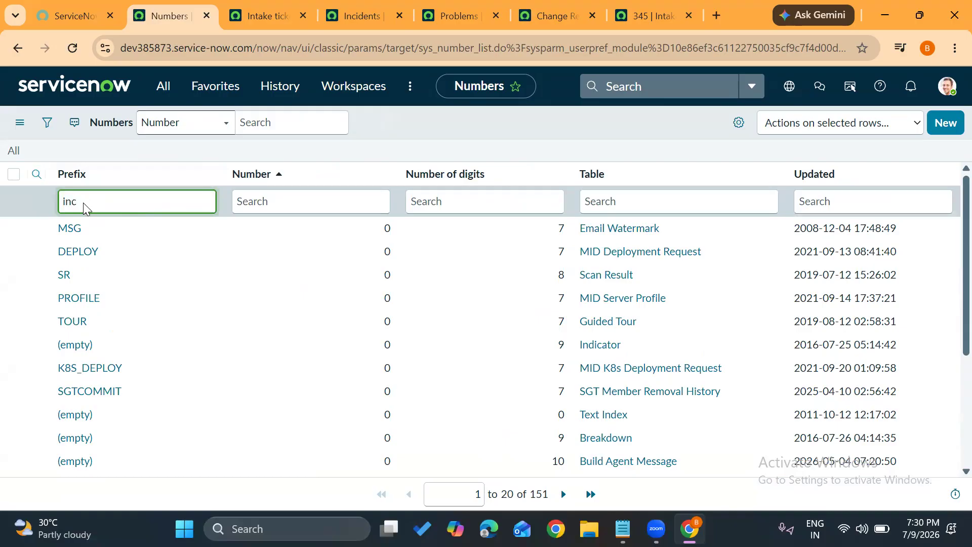
key(Return)
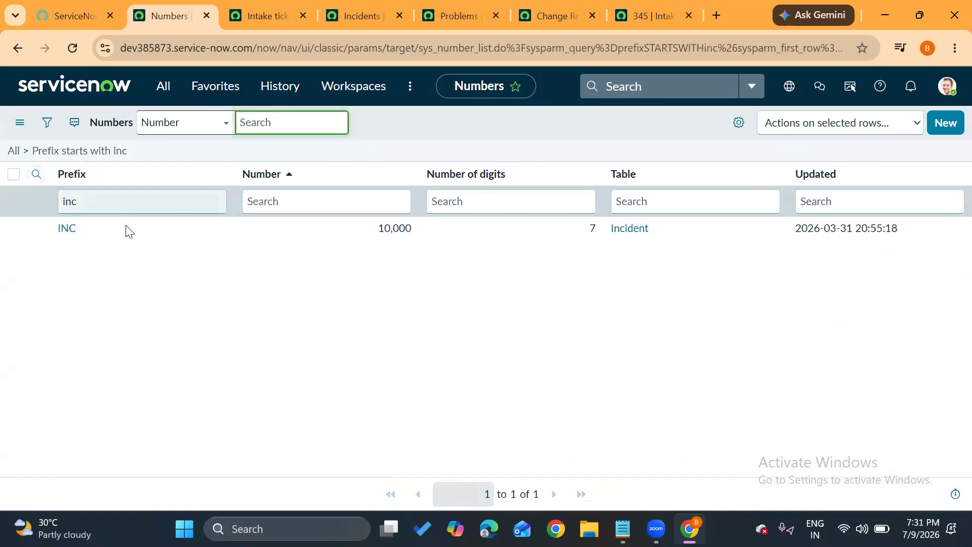
Change the prefix of the Incident numbering entry to INCAB and save it.
double_click(127, 232)
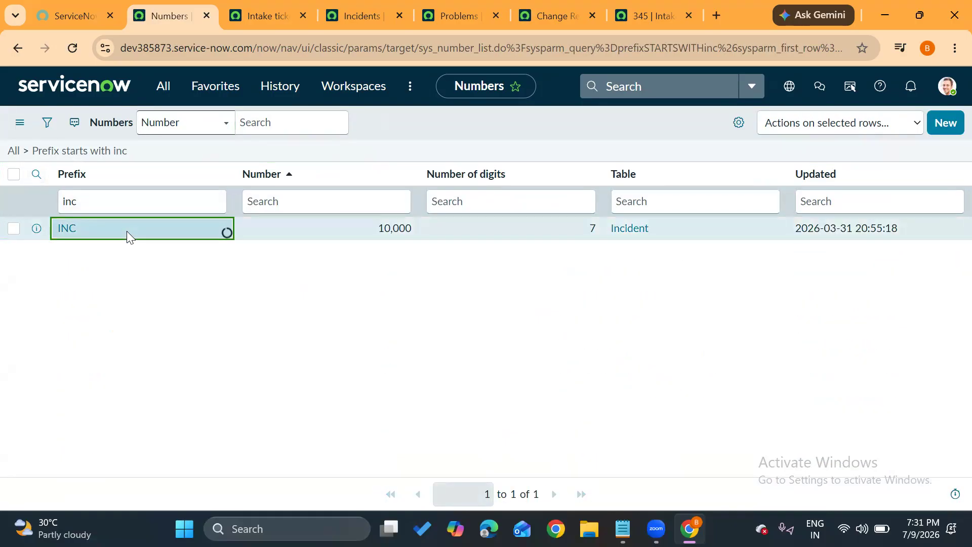
click(128, 232)
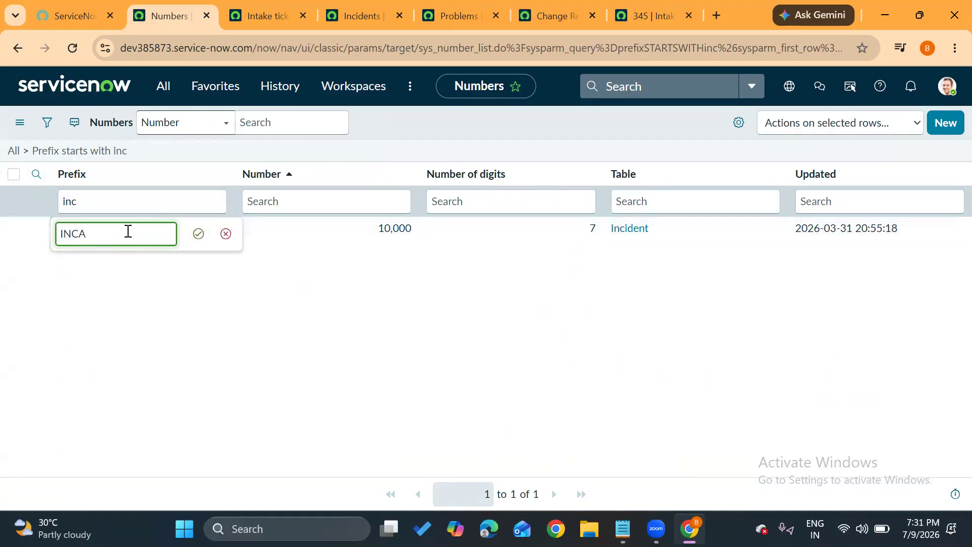
click(198, 233)
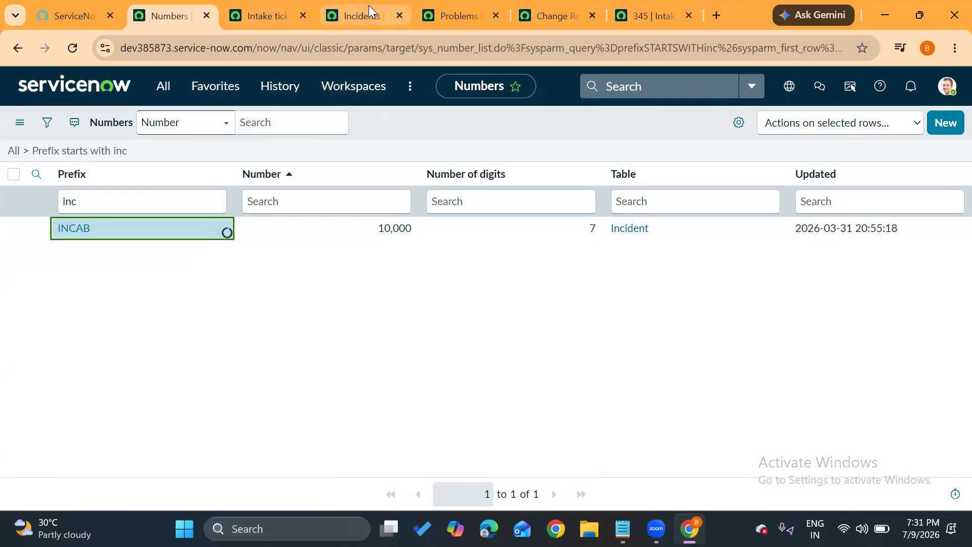
Start a new incident record from the Incidents list.
click(361, 16)
click(949, 85)
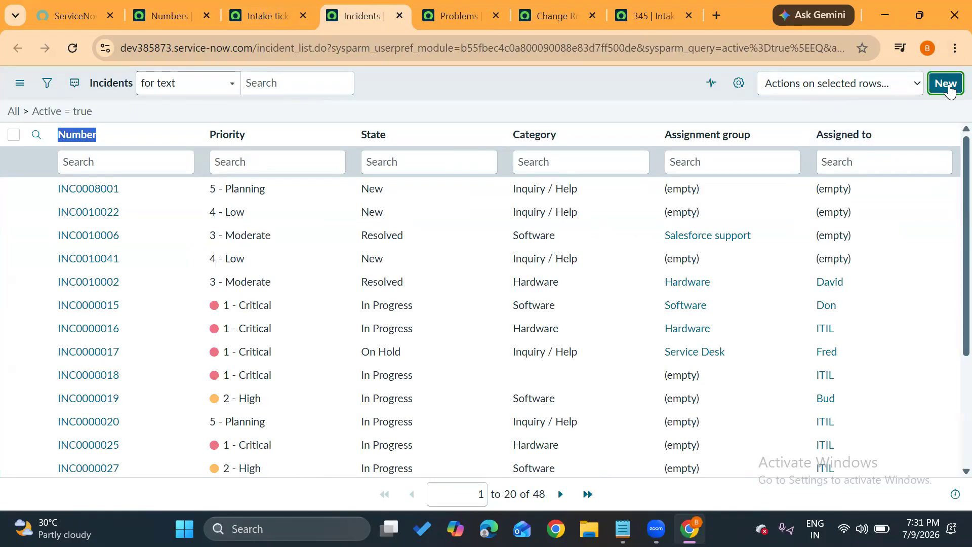
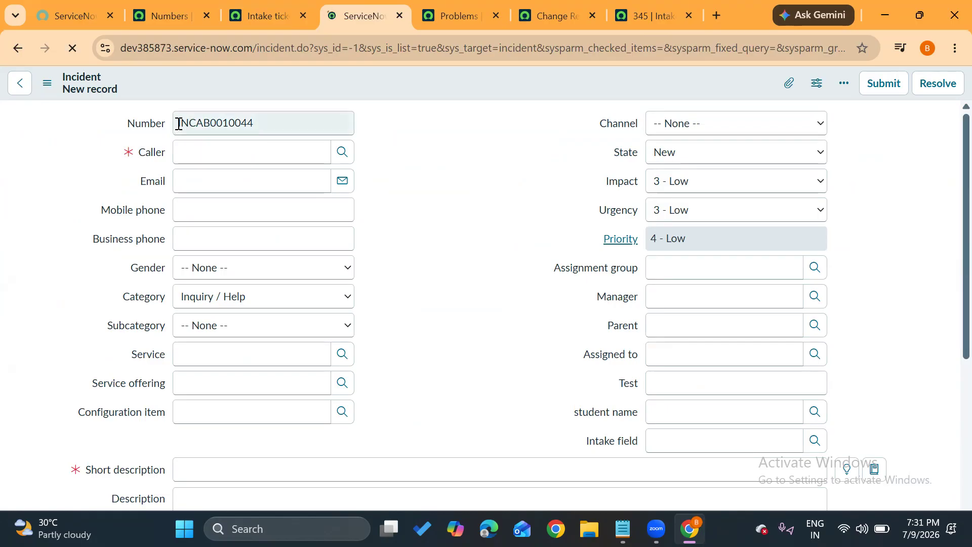
Check the number on the new incident form and close the extra browser tabs back to the Numbers list.
double_click(184, 124)
click(472, 226)
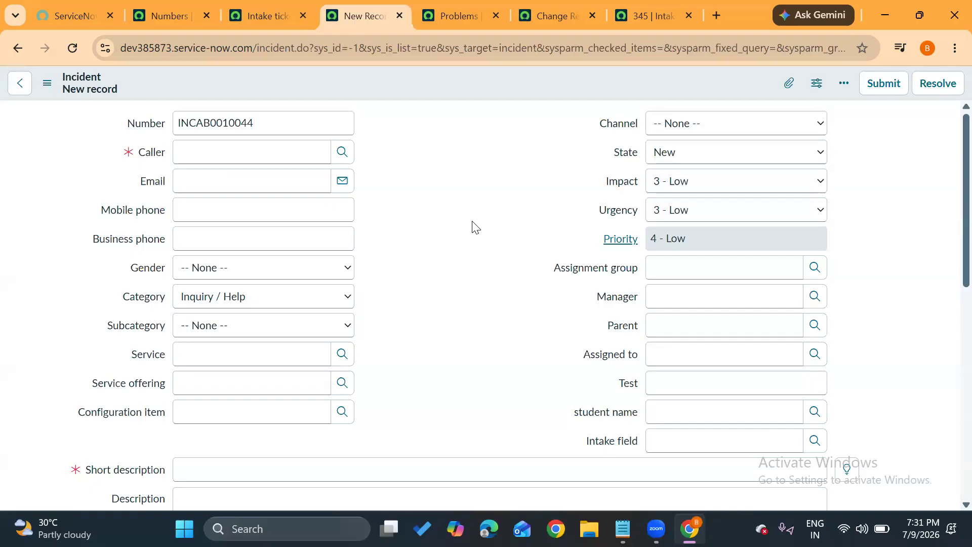
key(ctrl+w)
key(ctrl+w)
key(ctrl+w)
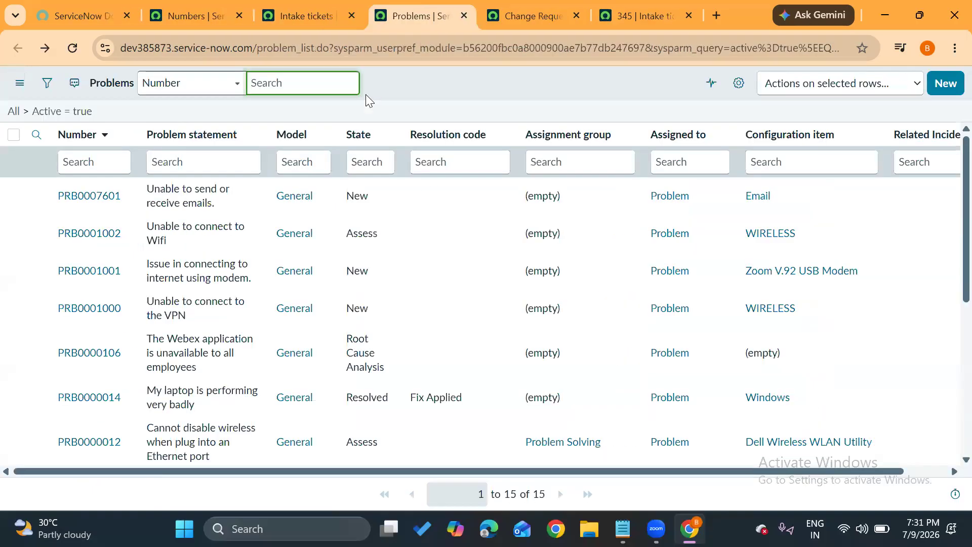
key(ctrl+w)
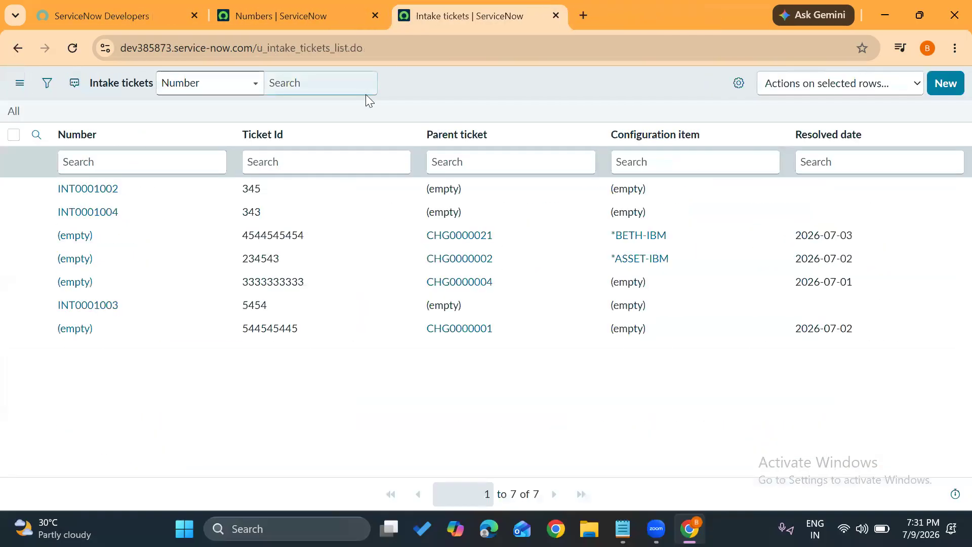
key(ctrl+w)
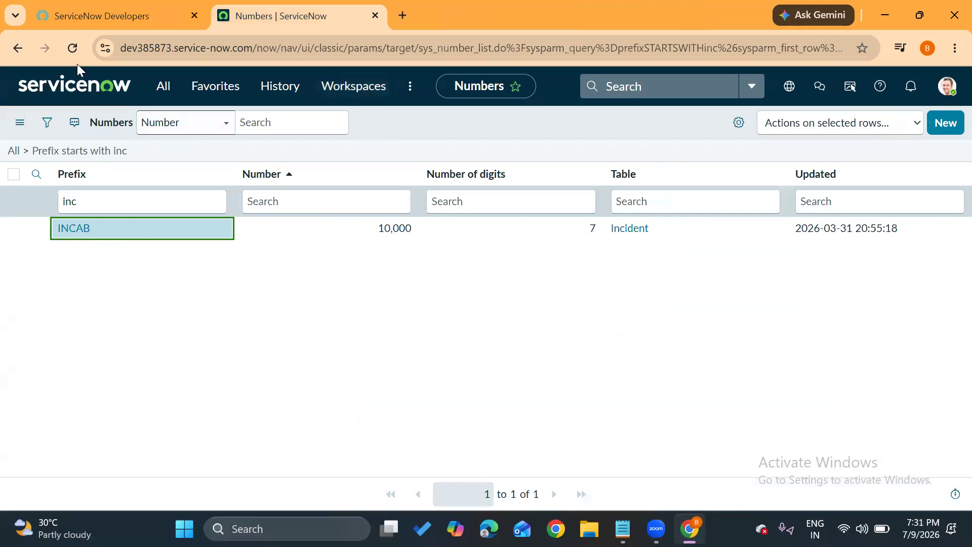
Return to the ServiceNow home page and close the navigator without choosing a module.
click(116, 93)
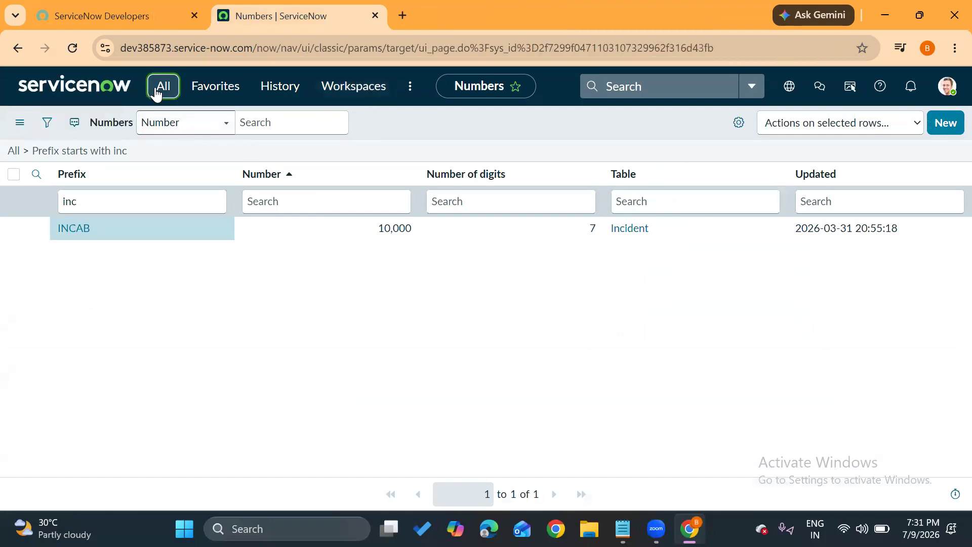
click(156, 93)
click(191, 126)
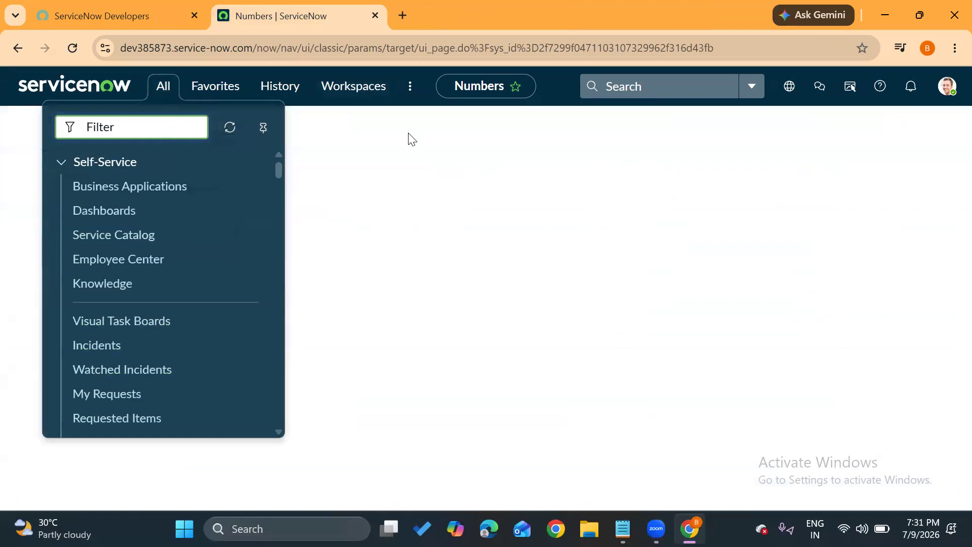
click(411, 139)
Switch to the Dictionary notes in Notepad, add a blank line below "dependency", select the "dot walking" line and return to the browser.
mouse_move(622, 528)
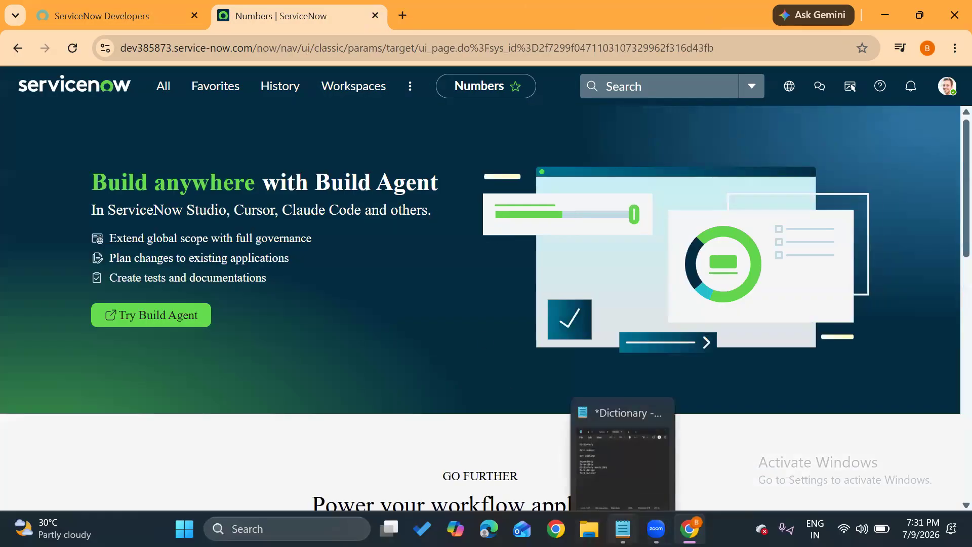
click(607, 454)
click(423, 274)
key(Return)
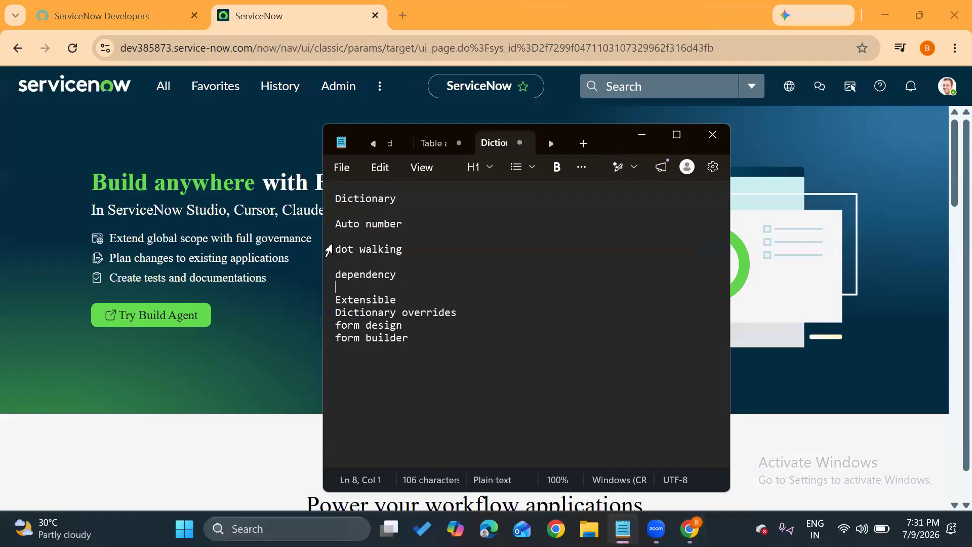
triple_click(331, 250)
click(217, 217)
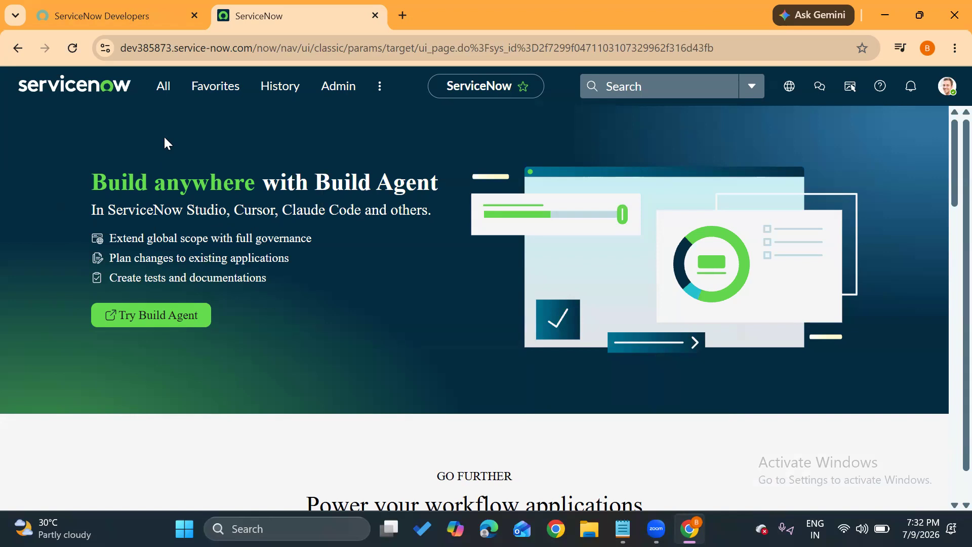
Filter the navigator for "intake ti", open the Intake tickets list in a new tab and open ticket INT0001002.
click(168, 94)
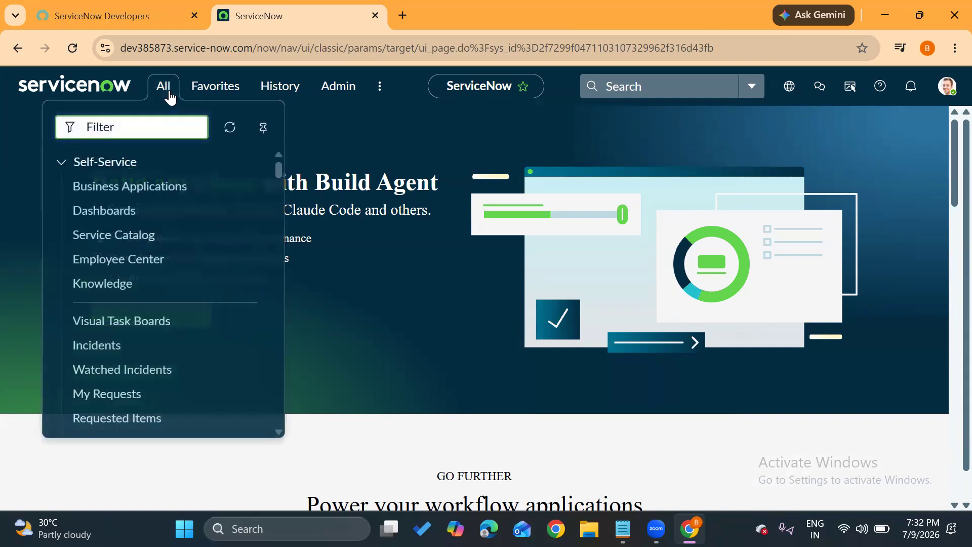
text(intake er)
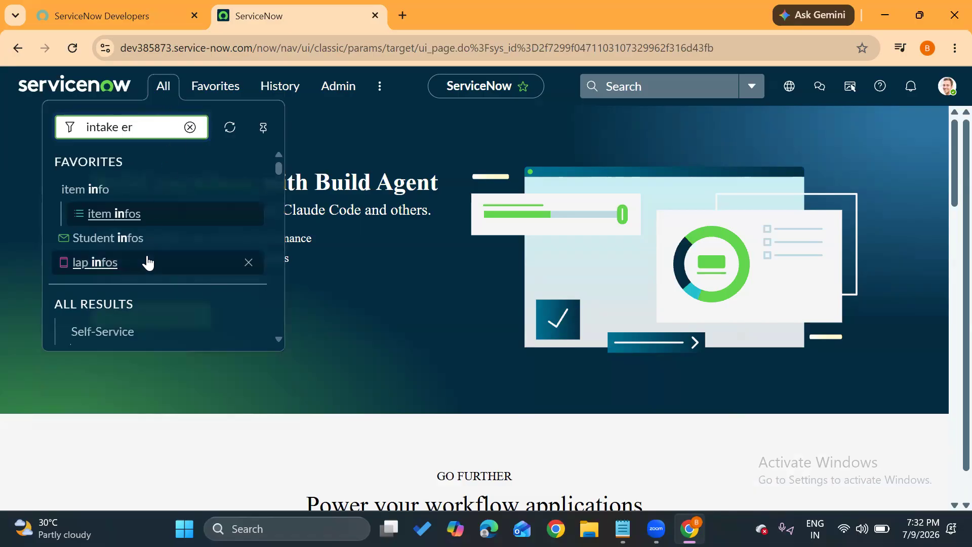
key(BackSpace)
key(BackSpace)
text(ti)
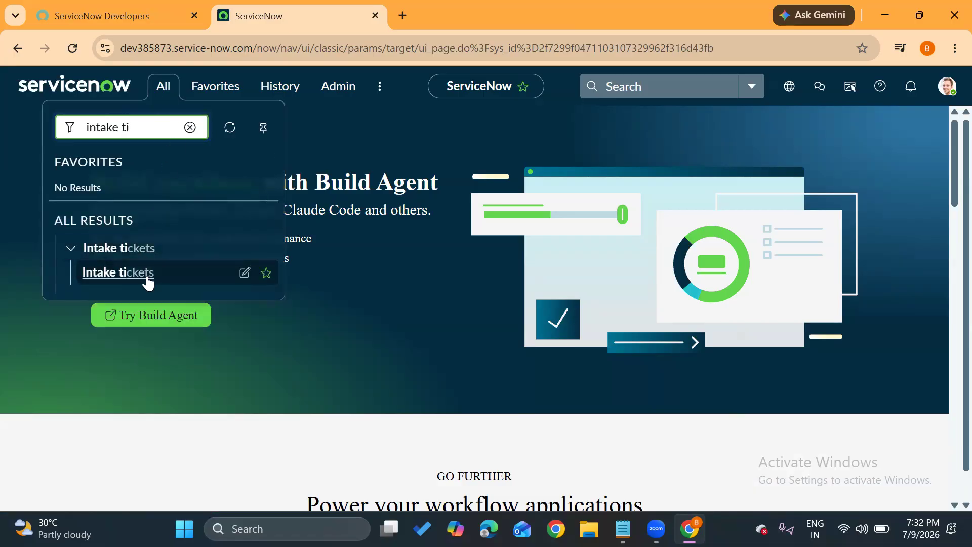
ctrl+click(145, 280)
click(434, 16)
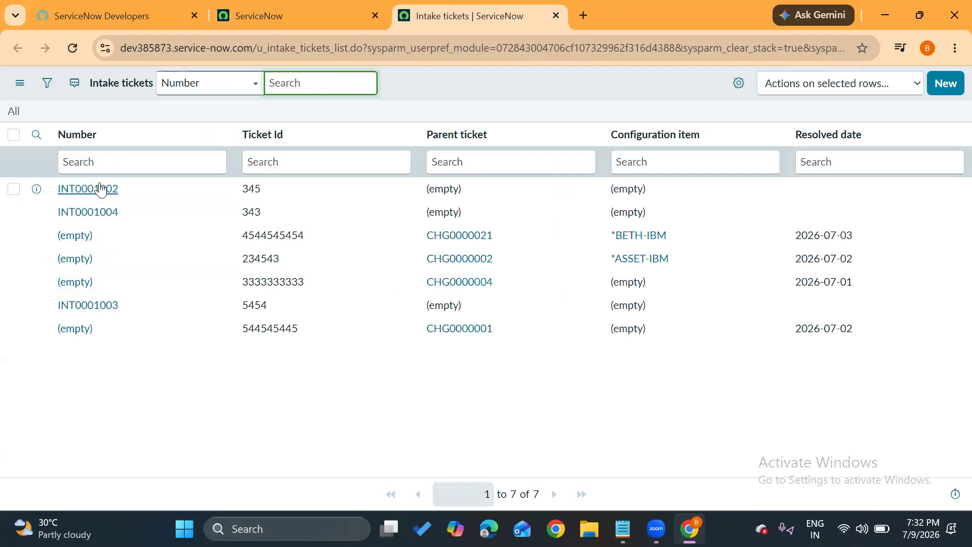
click(100, 189)
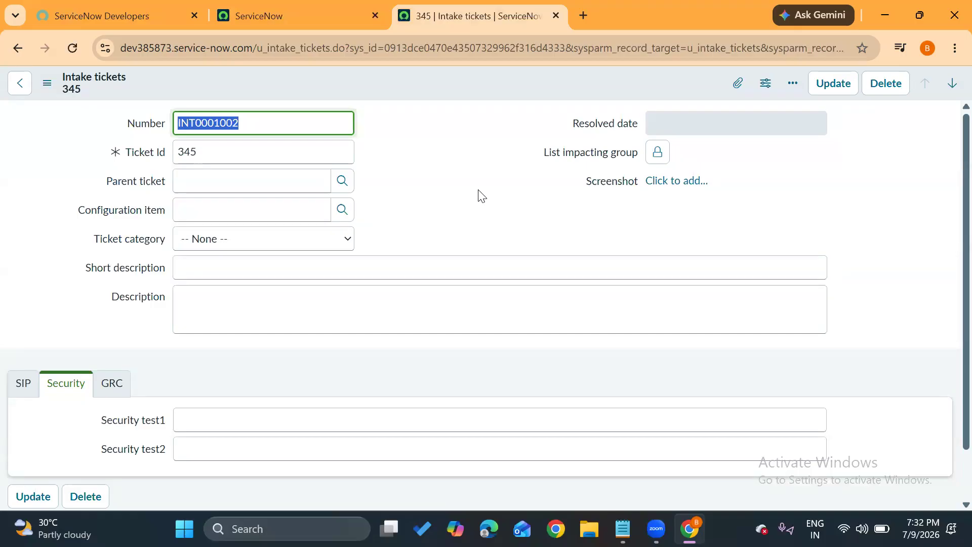
Look up the configuration items and choose *ANNIE-IBM for the intake ticket.
click(176, 208)
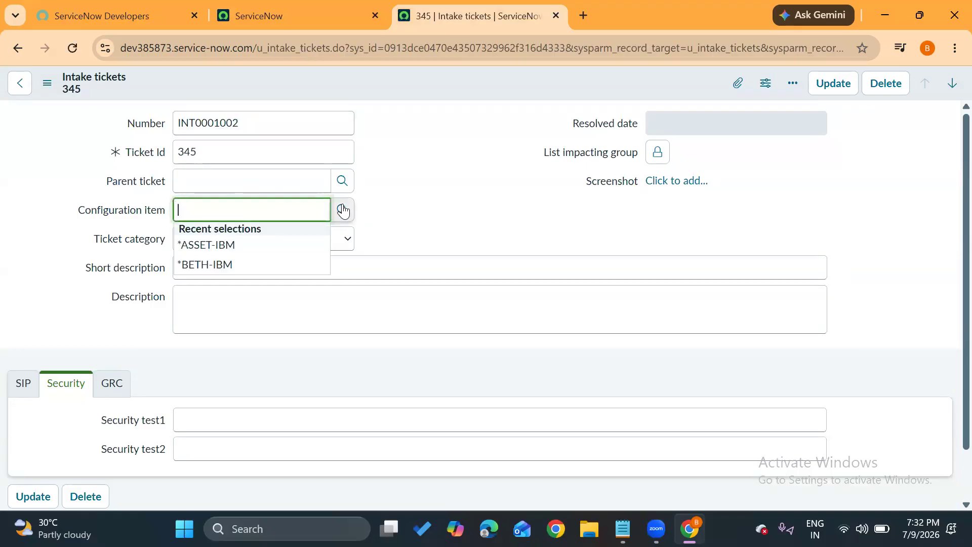
click(342, 209)
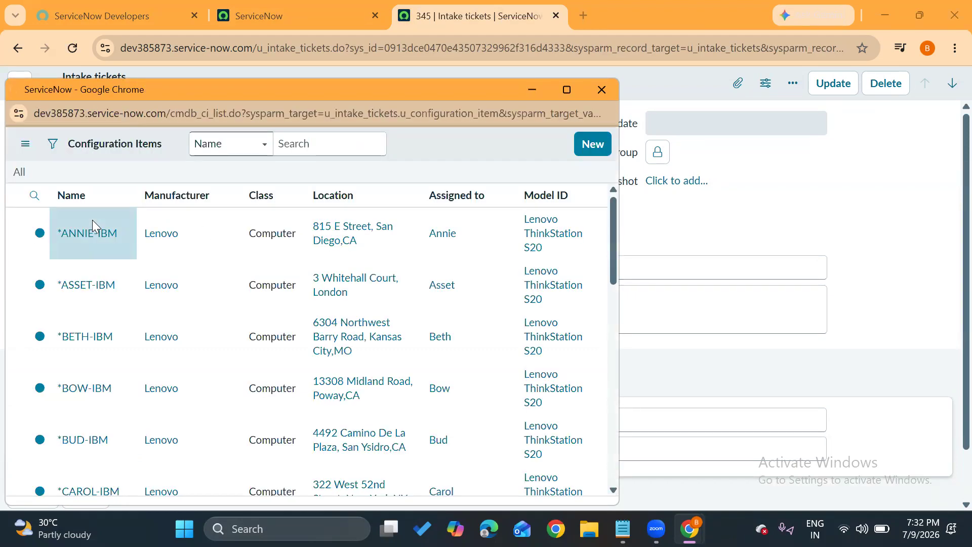
click(87, 263)
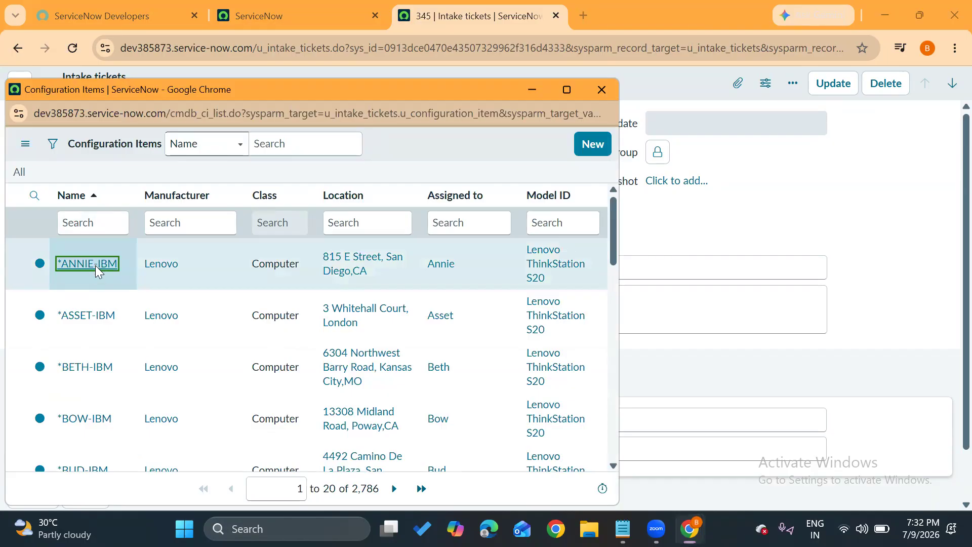
triple_click(248, 206)
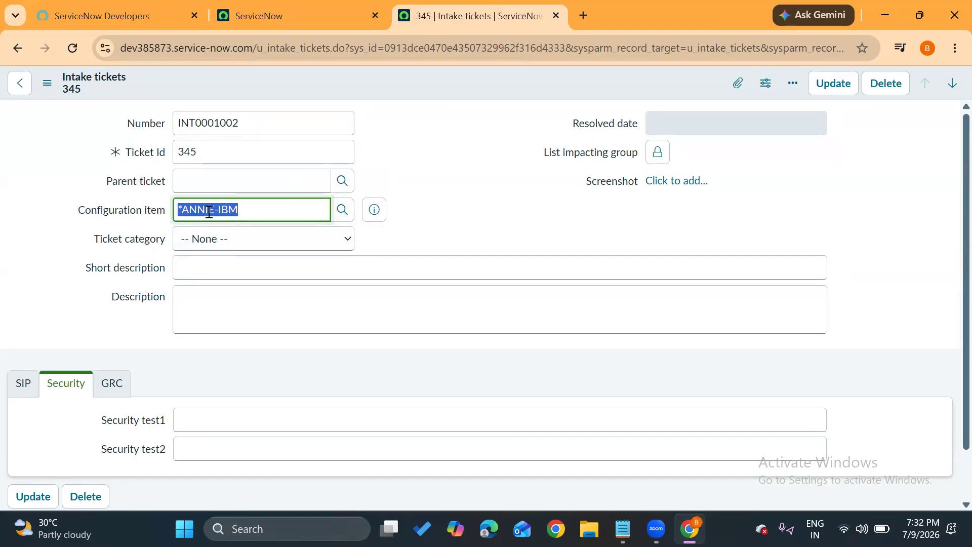
Review the columns of the Configuration Items lookup list and close it without changing the selection.
click(343, 212)
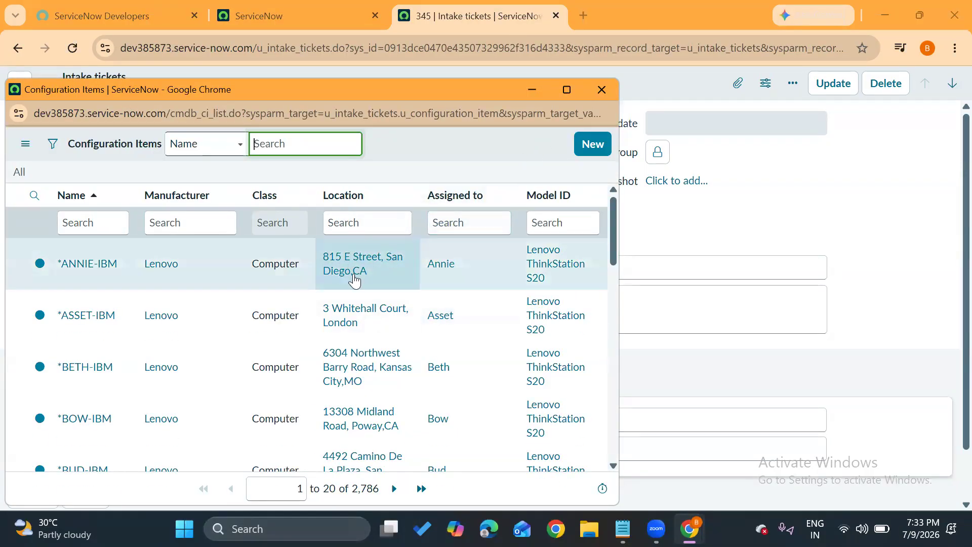
click(603, 90)
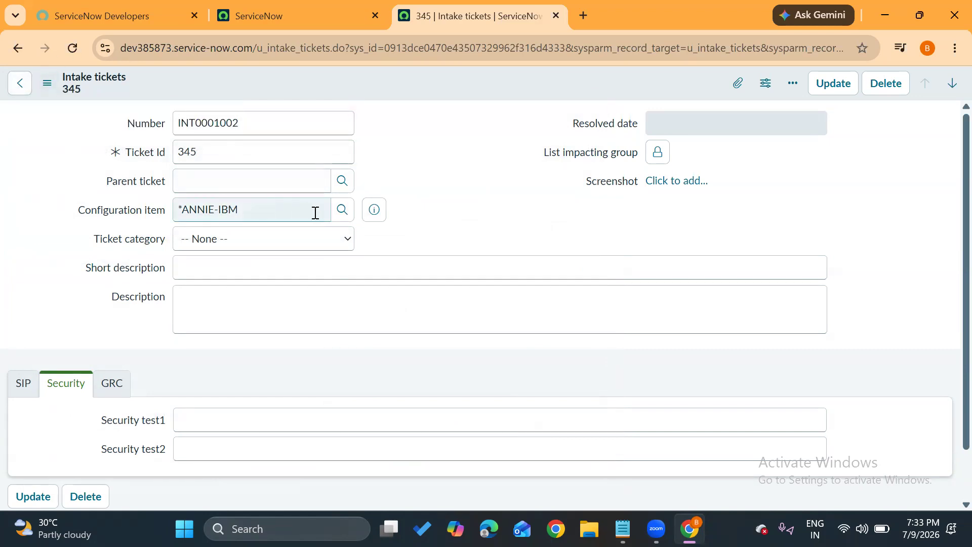
click(343, 210)
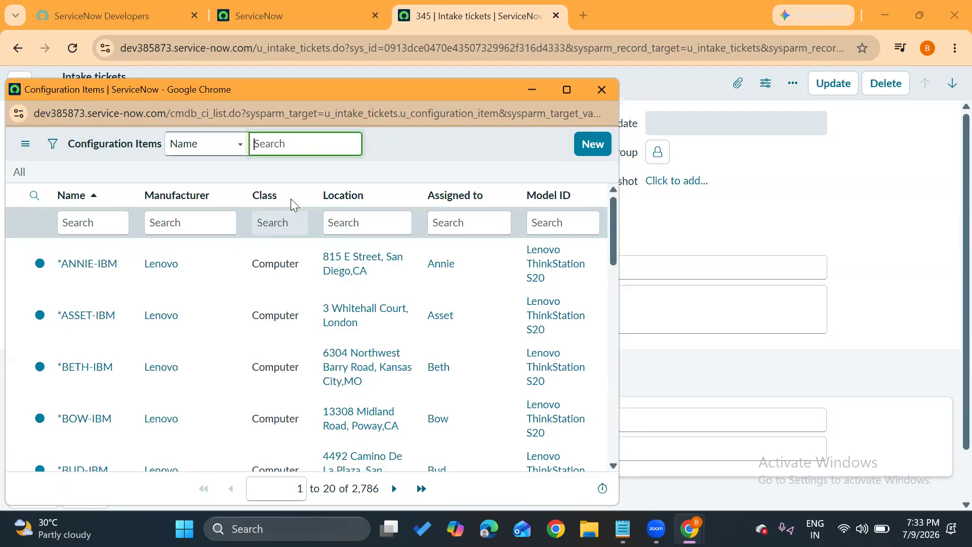
click(598, 83)
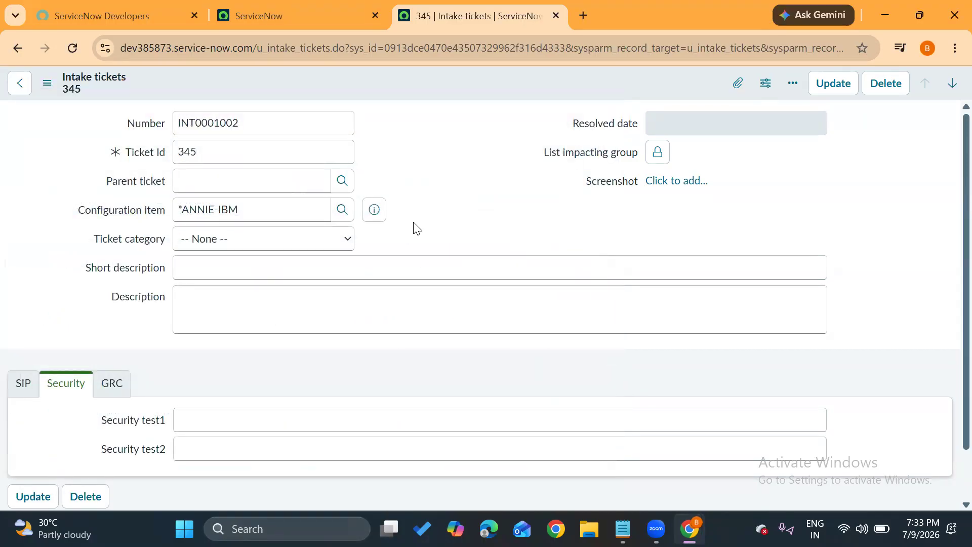
Clear the Configuration item field on the intake ticket.
drag(253, 211, 161, 216)
key(BackSpace)
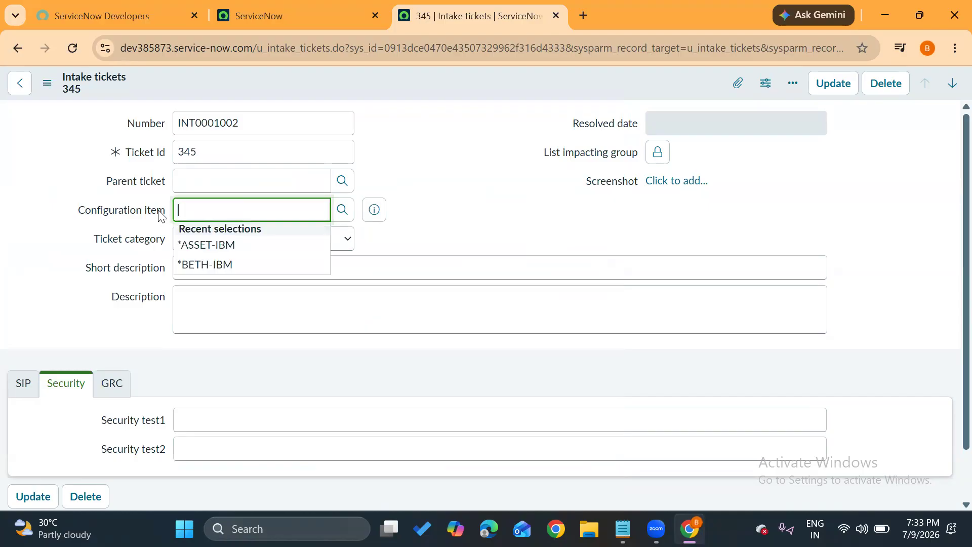
click(490, 154)
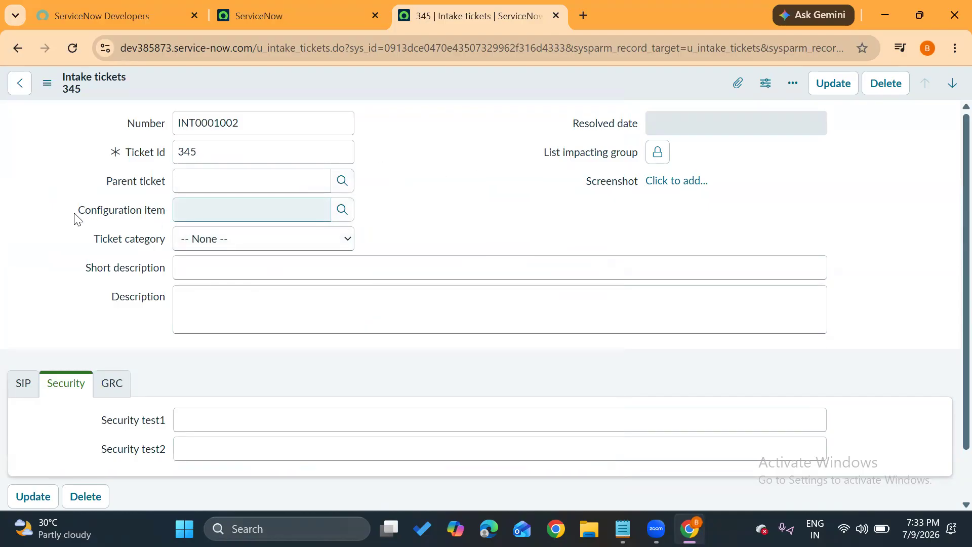
Set the ticket's Configuration item reference field to *ANNIE-IBM from the lookup list.
drag(78, 211, 152, 215)
click(152, 216)
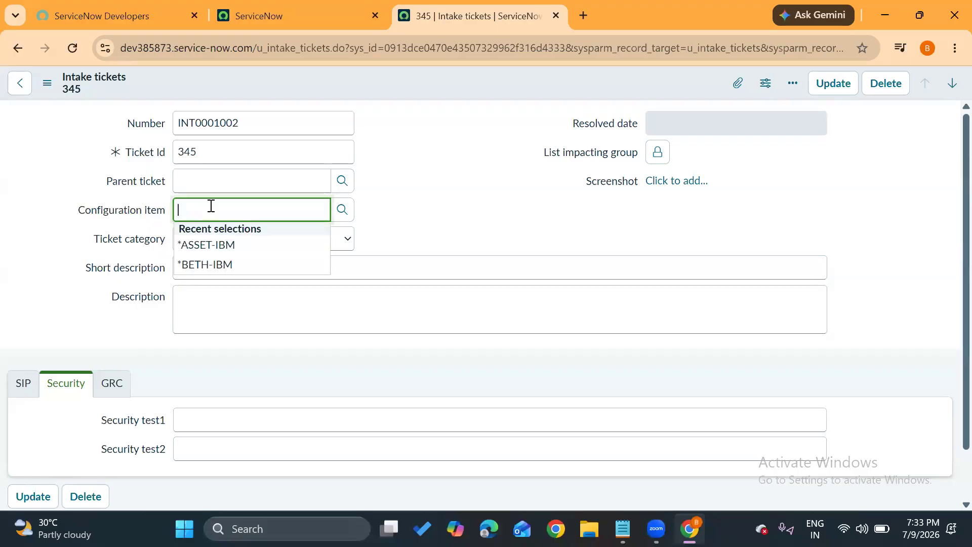
click(344, 212)
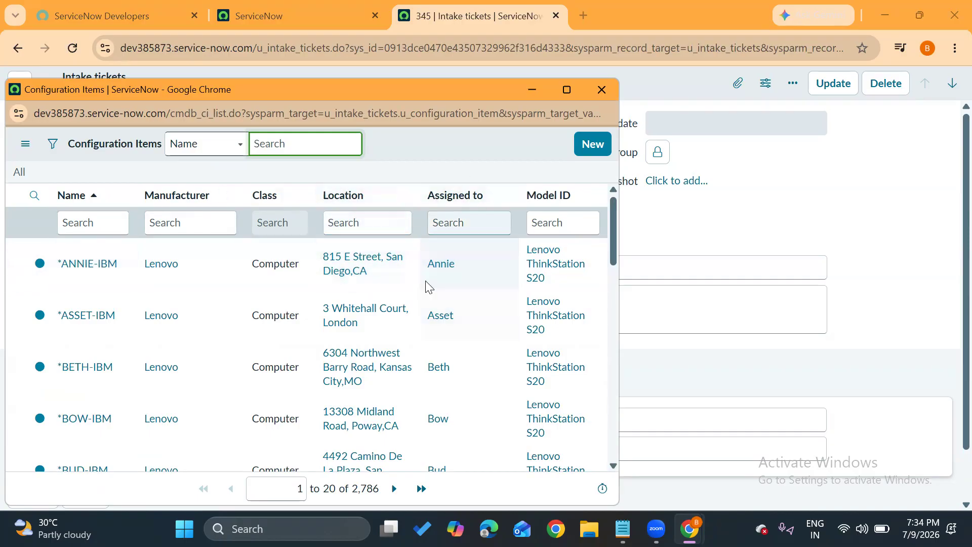
click(106, 266)
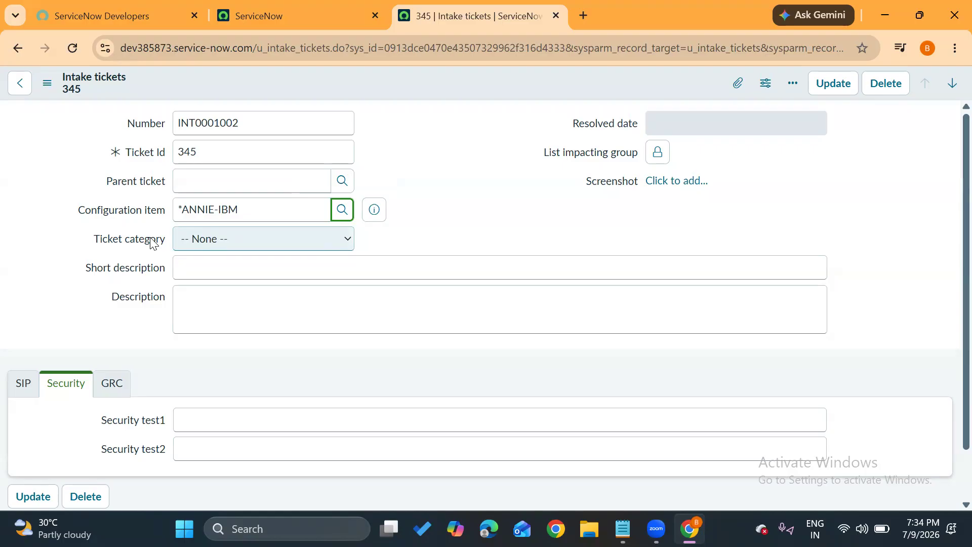
click(457, 188)
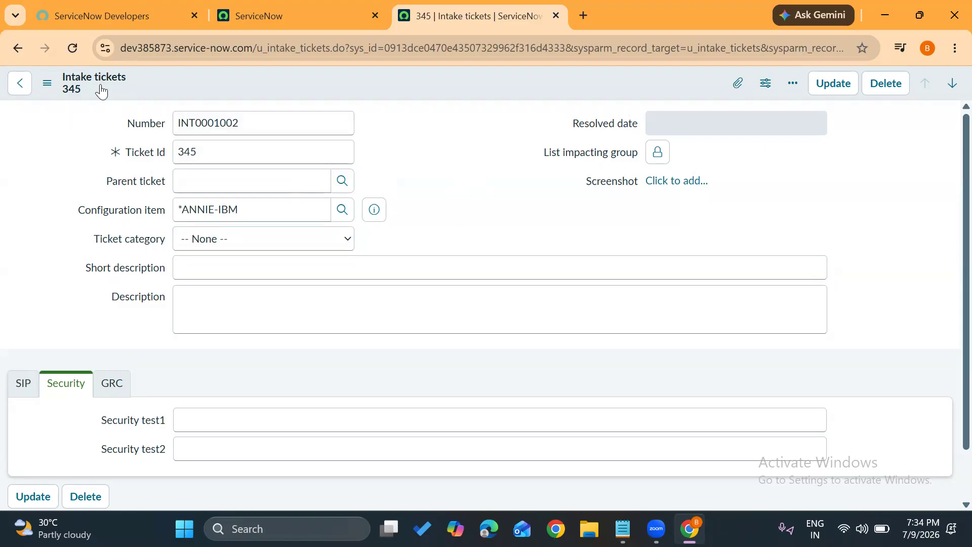
Look over the referenced Configuration Items records once more and close the lookup window.
click(344, 213)
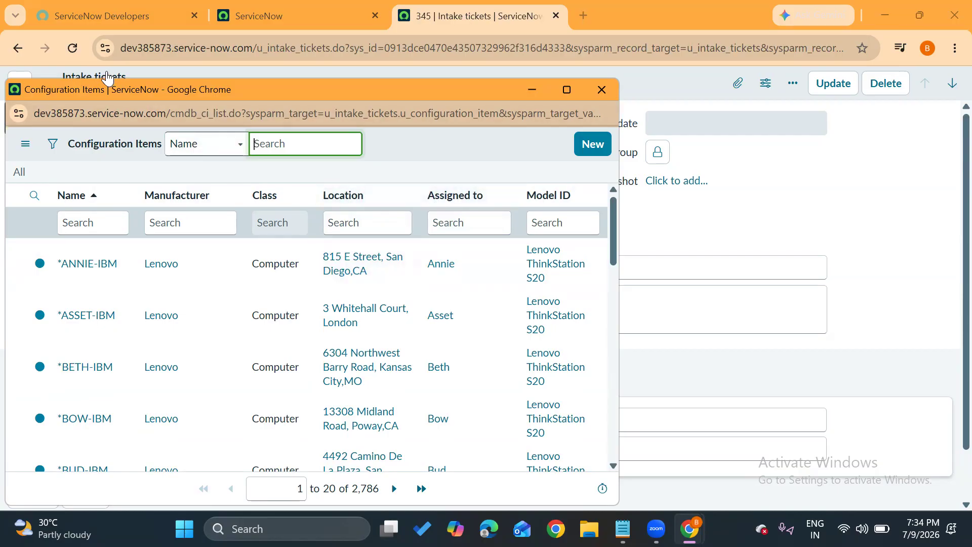
click(602, 89)
click(483, 107)
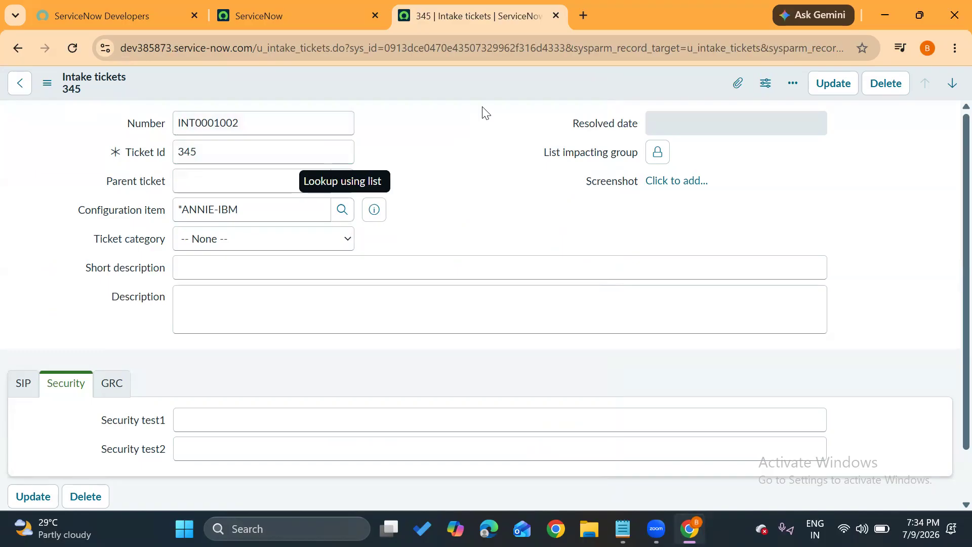
Open the Form Layout configuration for the Intake tickets form and review its available and selected fields.
click(47, 84)
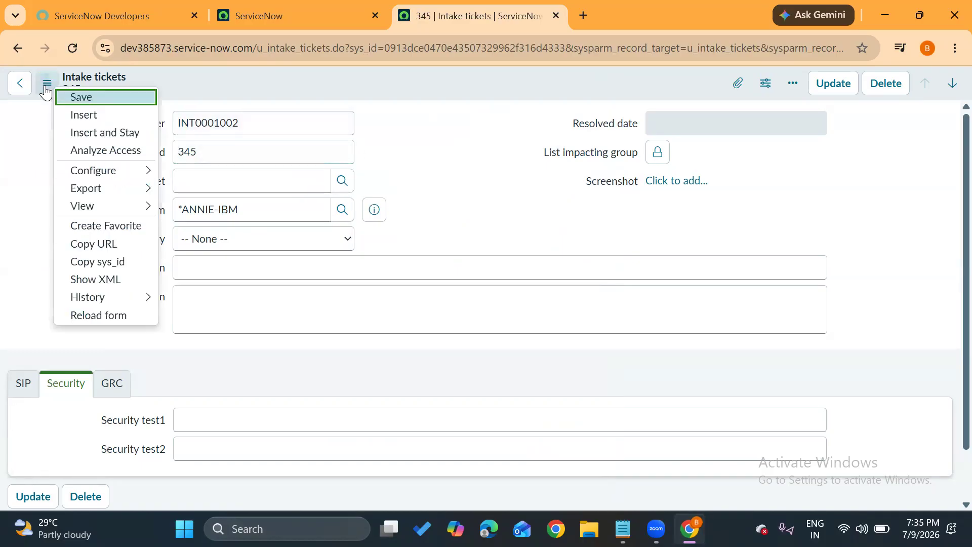
mouse_move(106, 170)
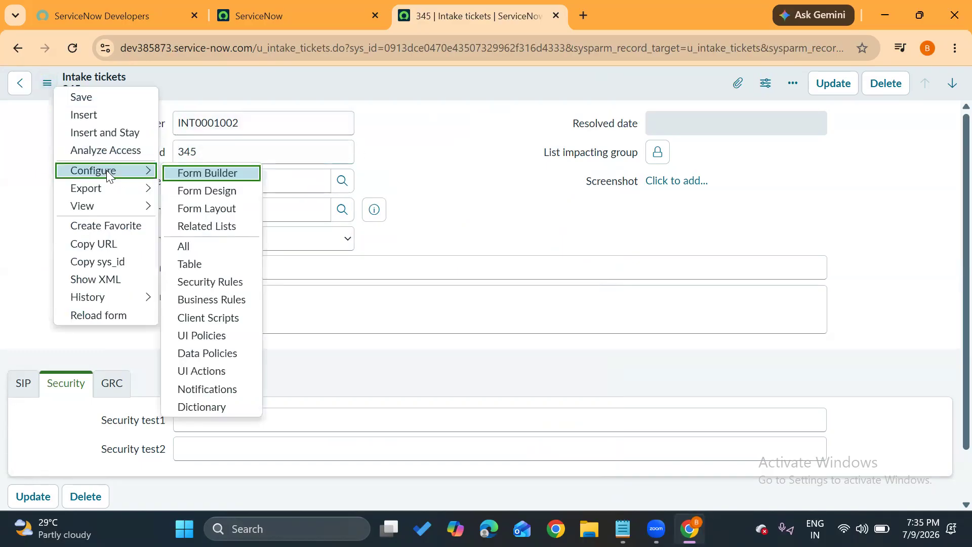
click(226, 208)
click(554, 147)
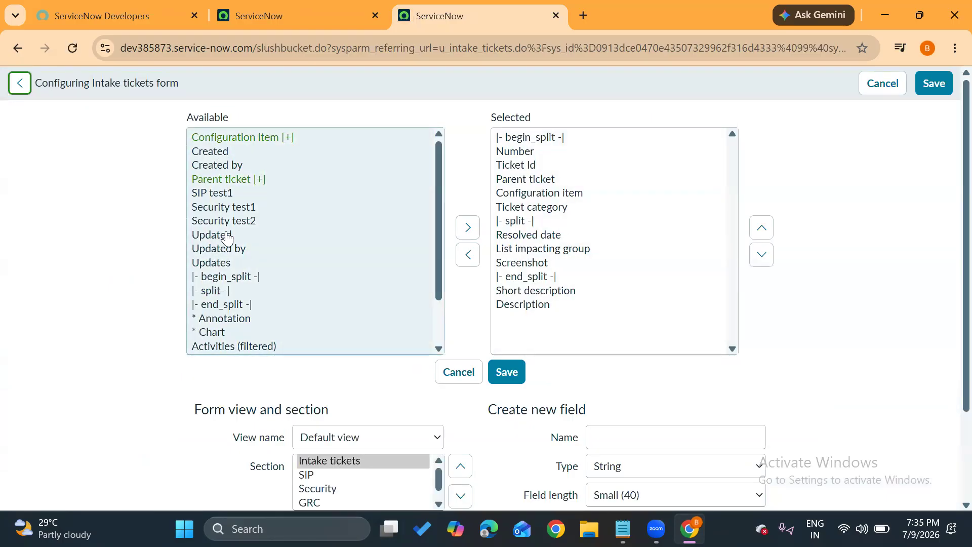
scroll(226, 238, down, 3)
scroll(226, 237, up, 2)
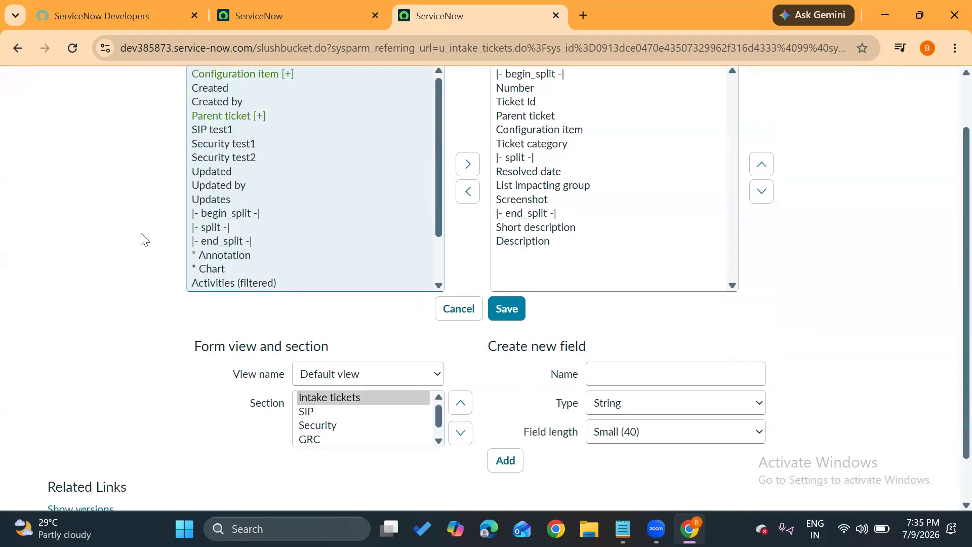
scroll(136, 235, up, 2)
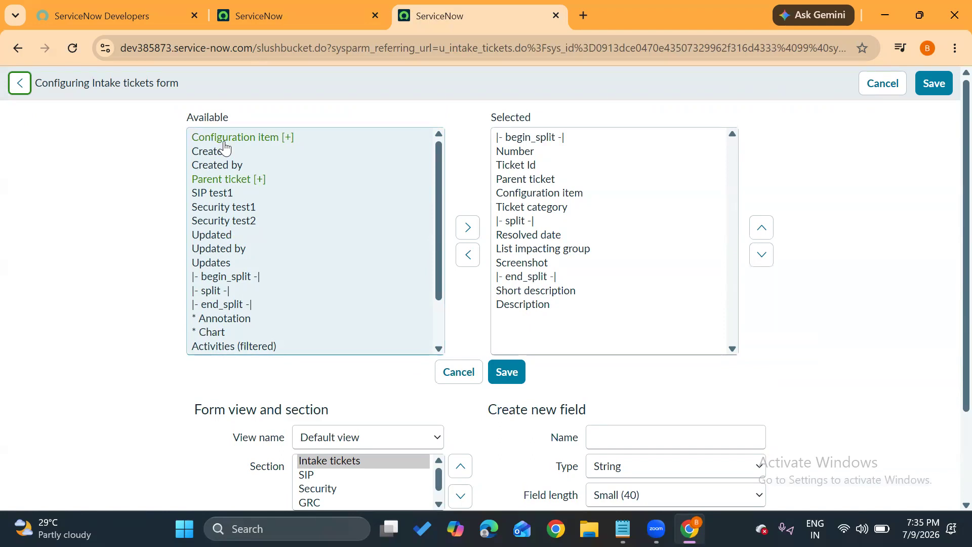
Expand the Configuration item reference in the available fields and add its Assigned to field to the form's selected fields.
click(260, 143)
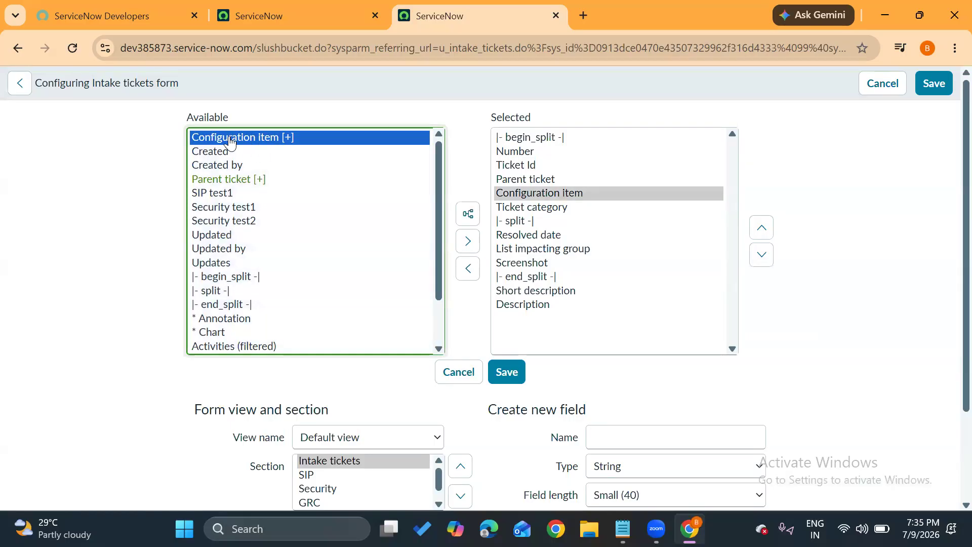
click(466, 214)
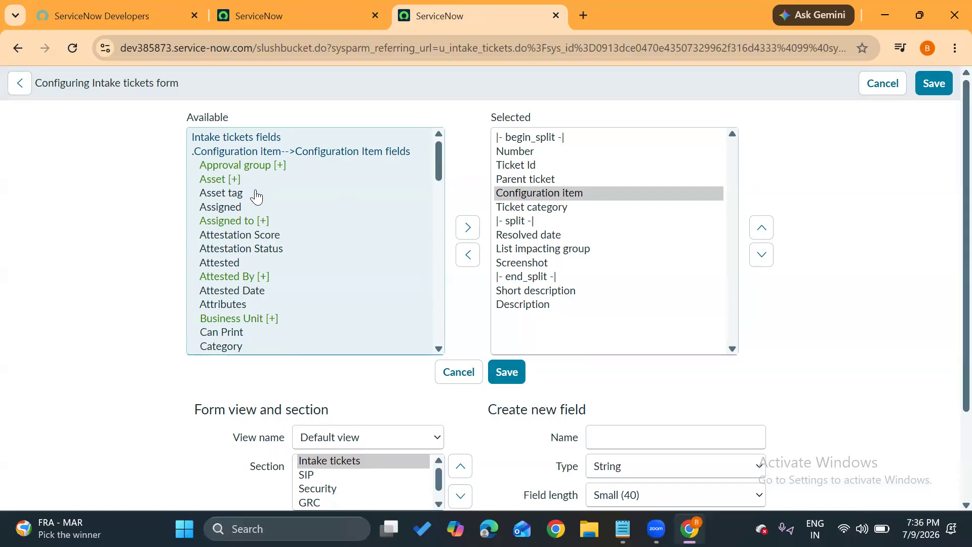
click(252, 223)
double_click(253, 223)
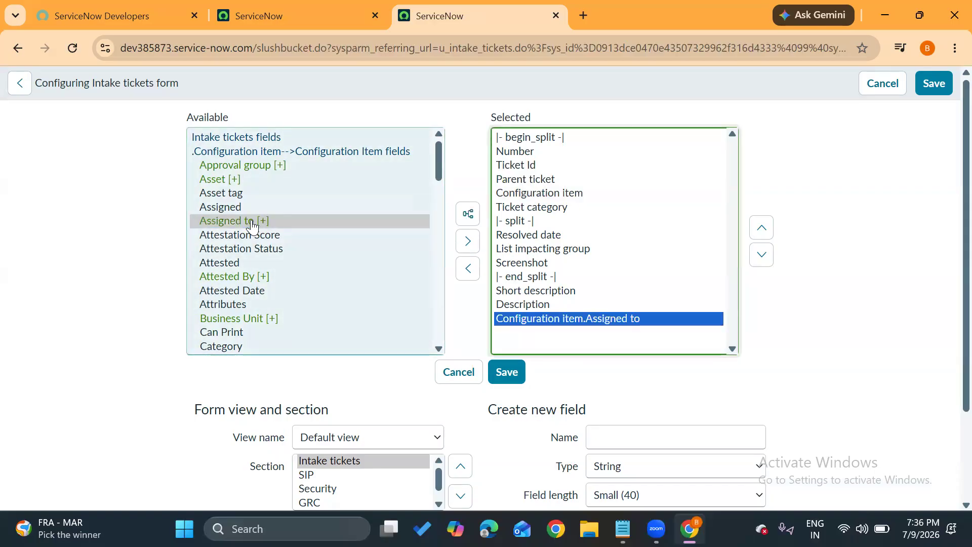
Browse the expanded Configuration Item fields and add Asset tag to the form's selected fields.
scroll(230, 274, down, 1)
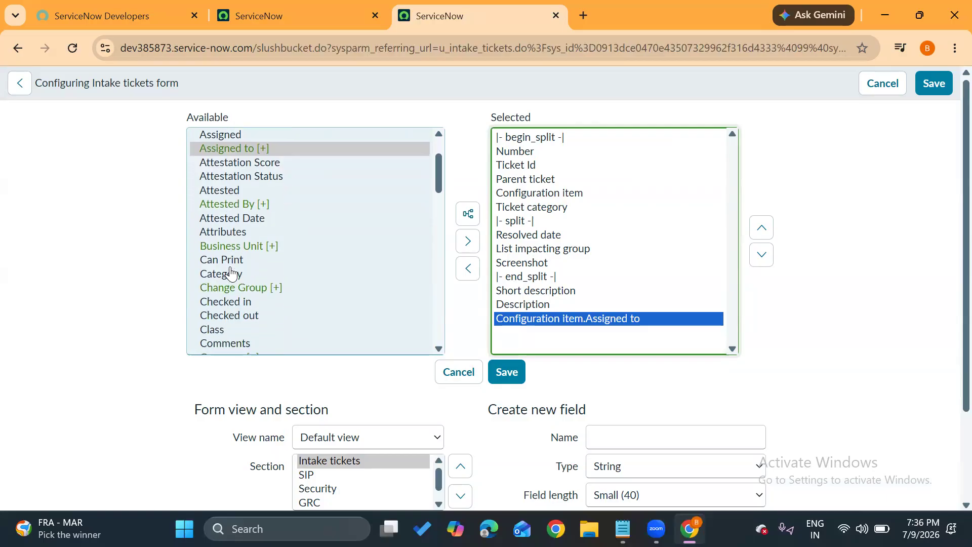
scroll(230, 273, down, 3)
scroll(231, 273, down, 4)
scroll(230, 274, down, 1)
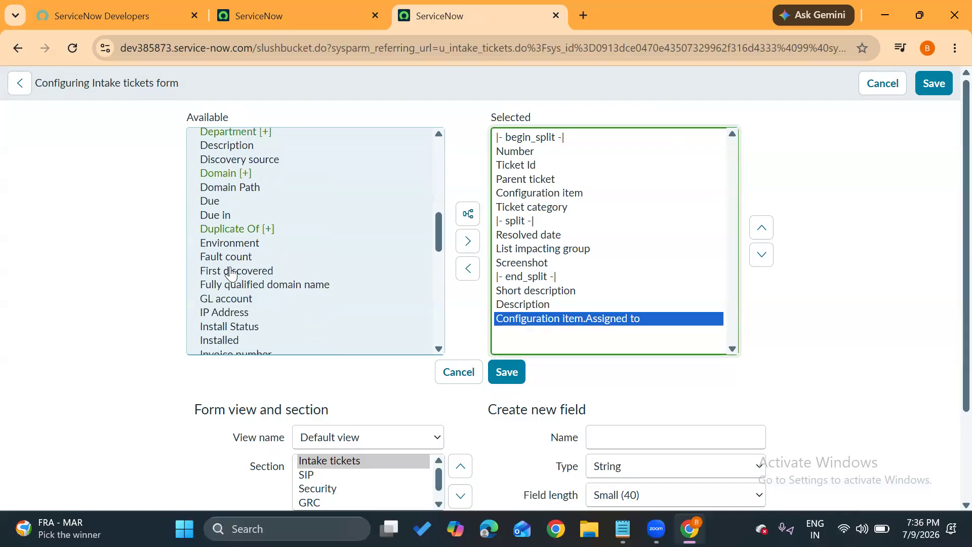
scroll(230, 273, down, 7)
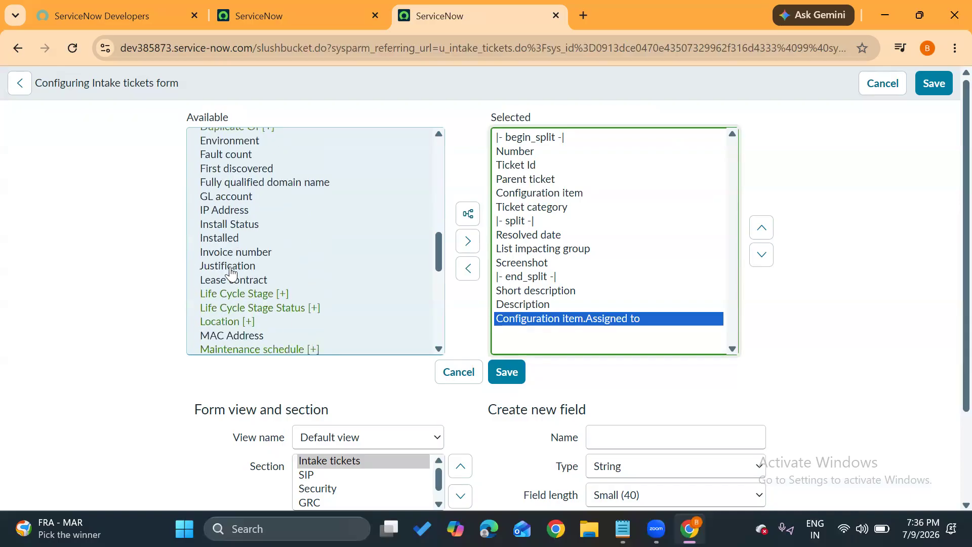
scroll(231, 273, down, 2)
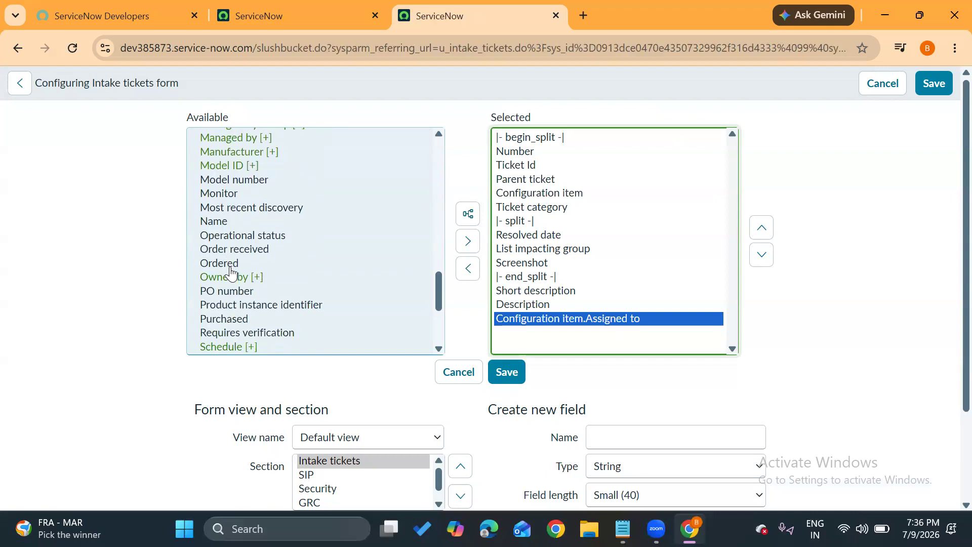
scroll(238, 268, down, 1)
scroll(239, 268, up, 13)
scroll(240, 268, up, 4)
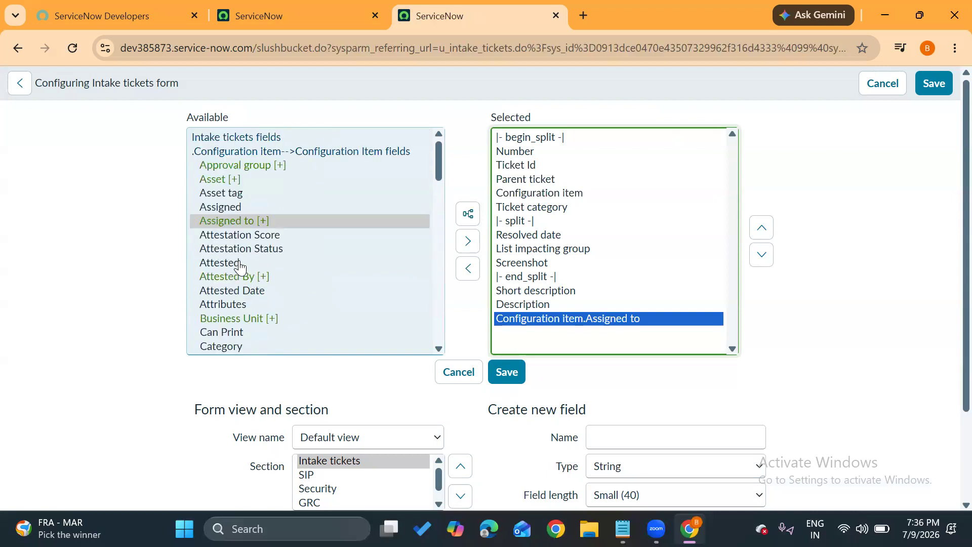
scroll(240, 267, down, 1)
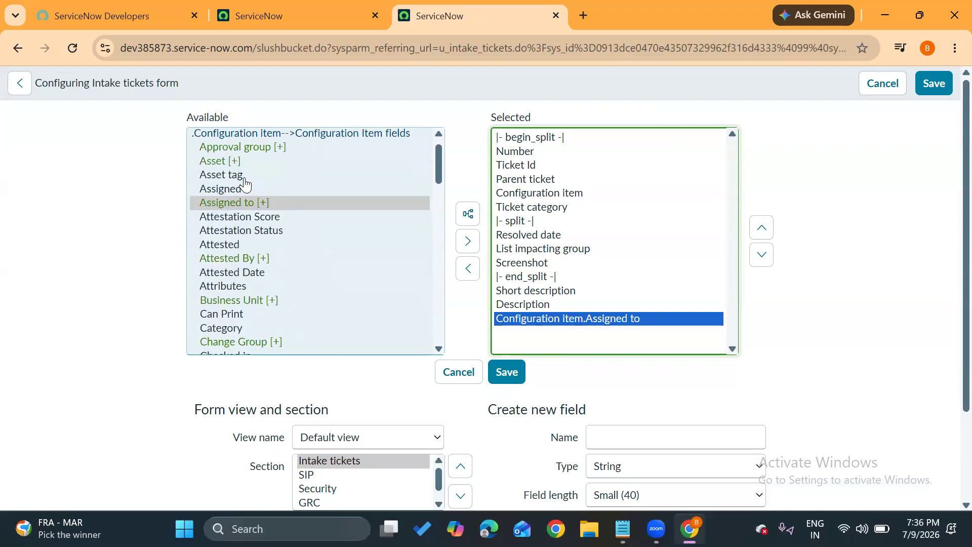
double_click(243, 178)
Place the dot-walked Assigned to and Asset tag fields directly below Configuration item in the selected order and save the layout.
drag(522, 320, 524, 336)
click(761, 229)
click(761, 229)
click(761, 229)
click(761, 229)
click(761, 229)
click(761, 229)
click(761, 229)
click(761, 229)
click(761, 228)
click(762, 256)
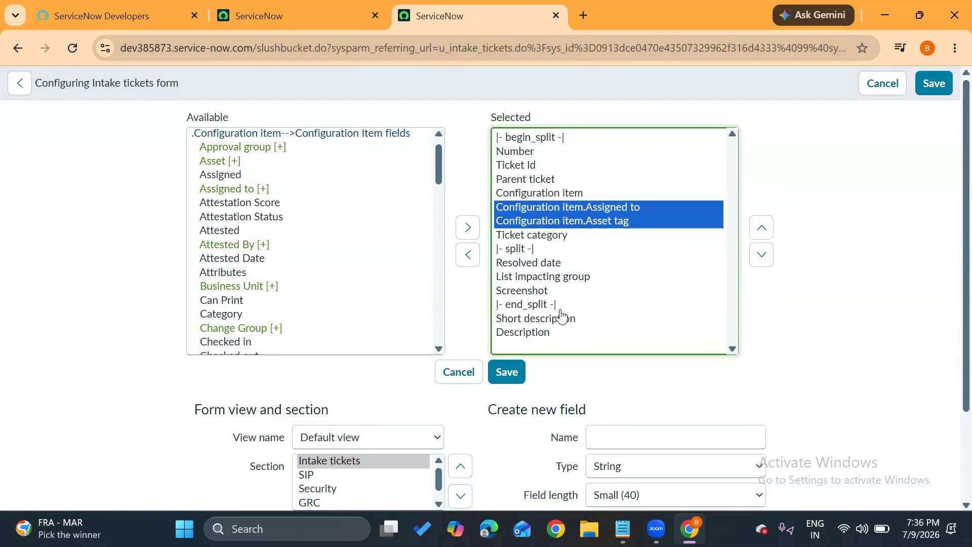
click(504, 381)
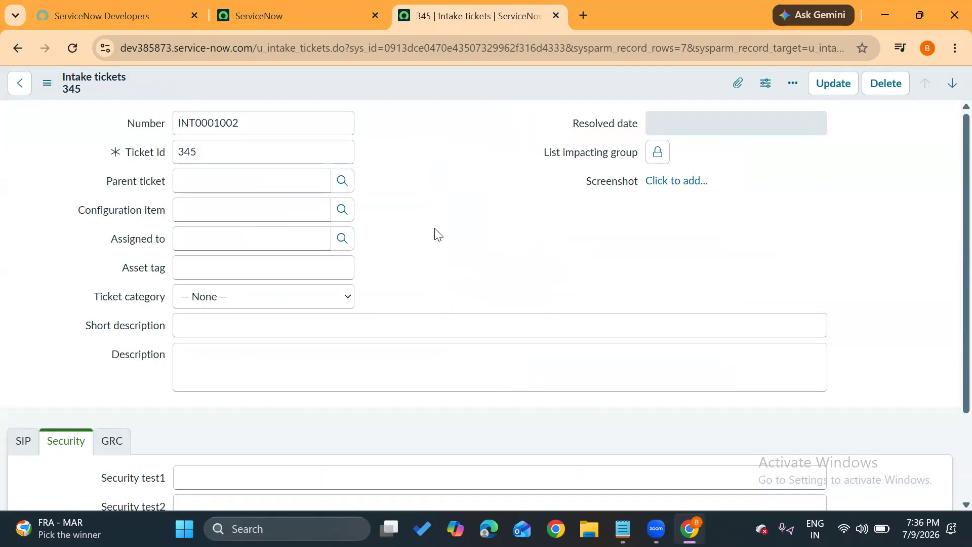
Set the intake ticket's Configuration item to *ANNIE-IBM from the lookup list and check the Assigned to and Asset tag fields.
click(346, 217)
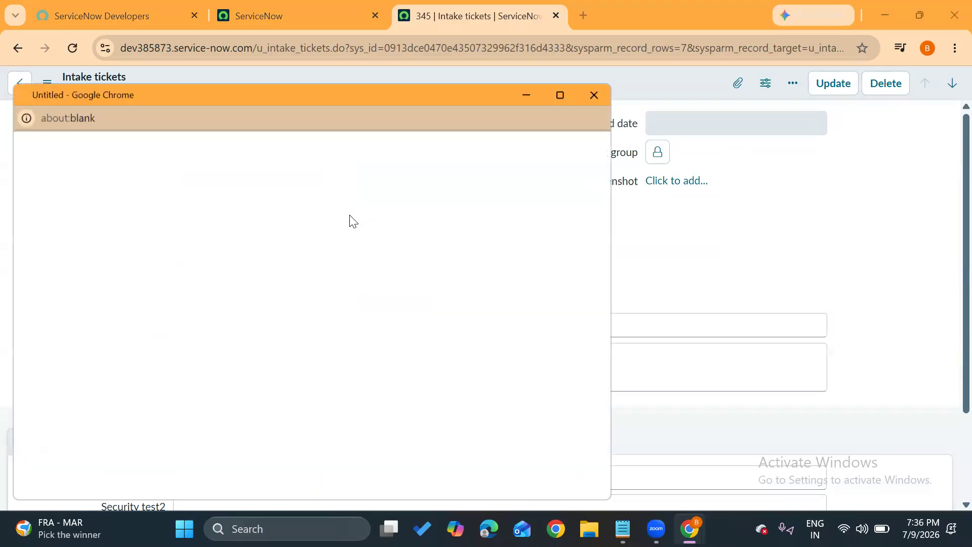
click(86, 263)
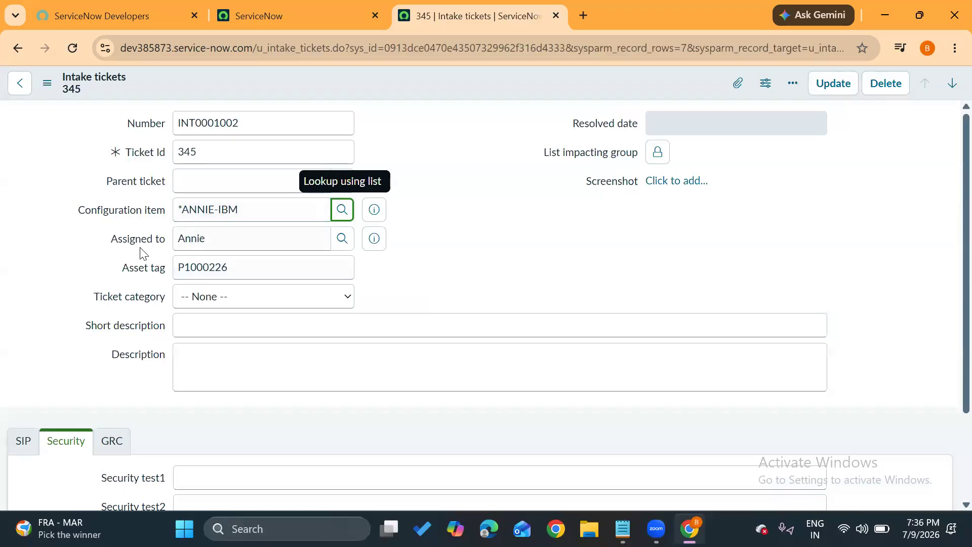
drag(214, 243, 116, 241)
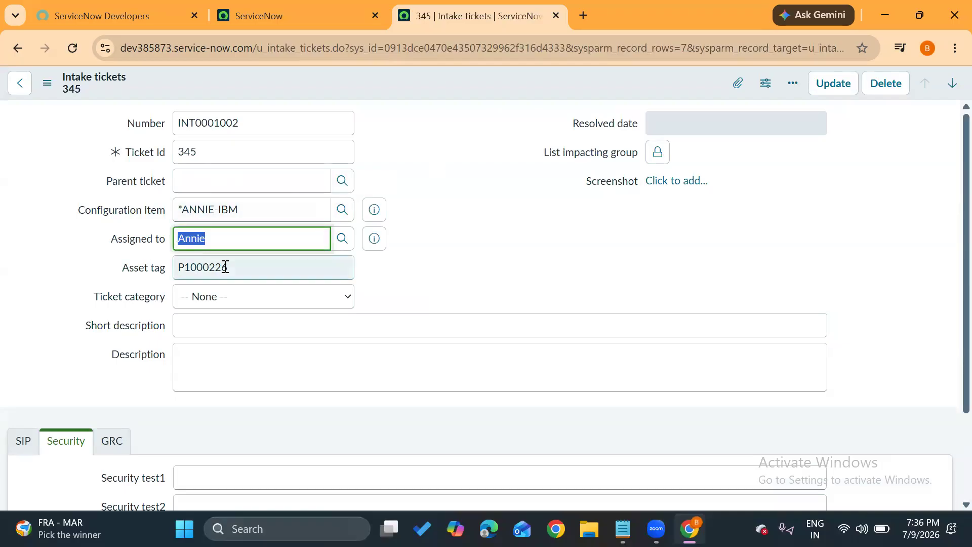
drag(224, 265, 5, 326)
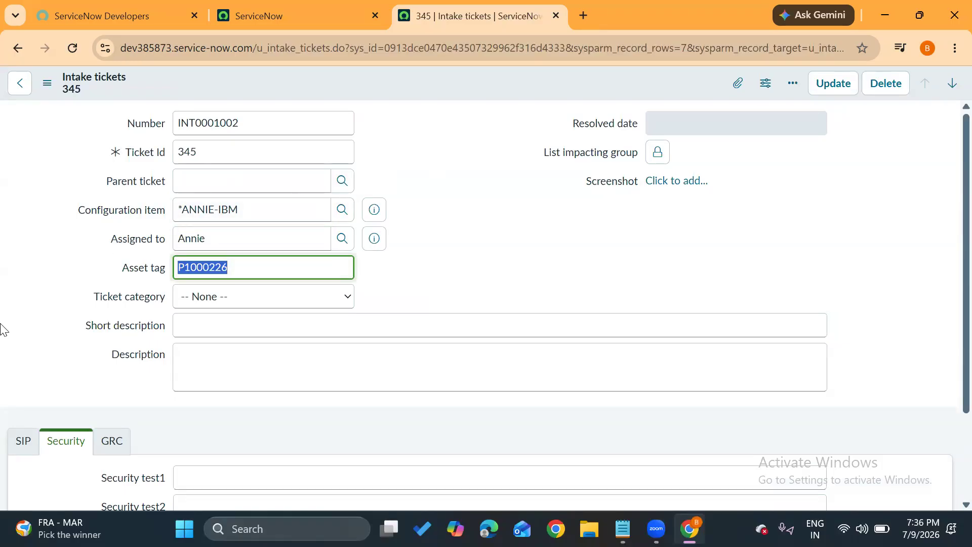
Change the intake ticket's Configuration item to *CAROL-IBM from the lookup list and check the two dot-walked fields.
click(342, 209)
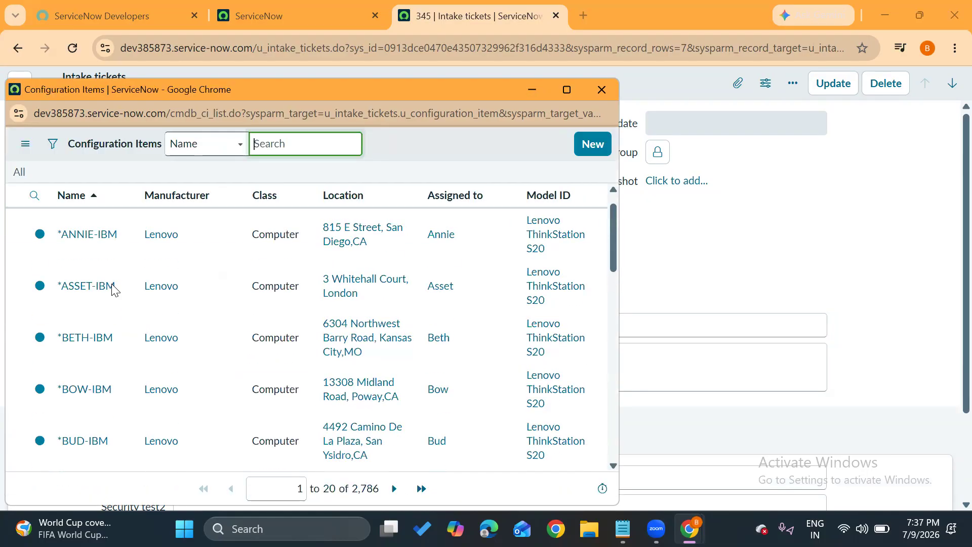
scroll(80, 306, down, 3)
click(77, 307)
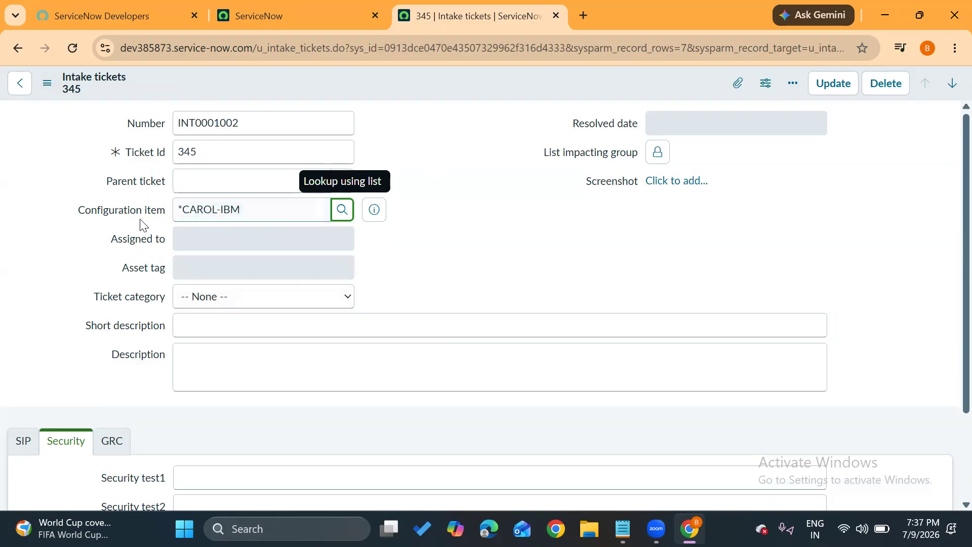
drag(220, 237, 124, 245)
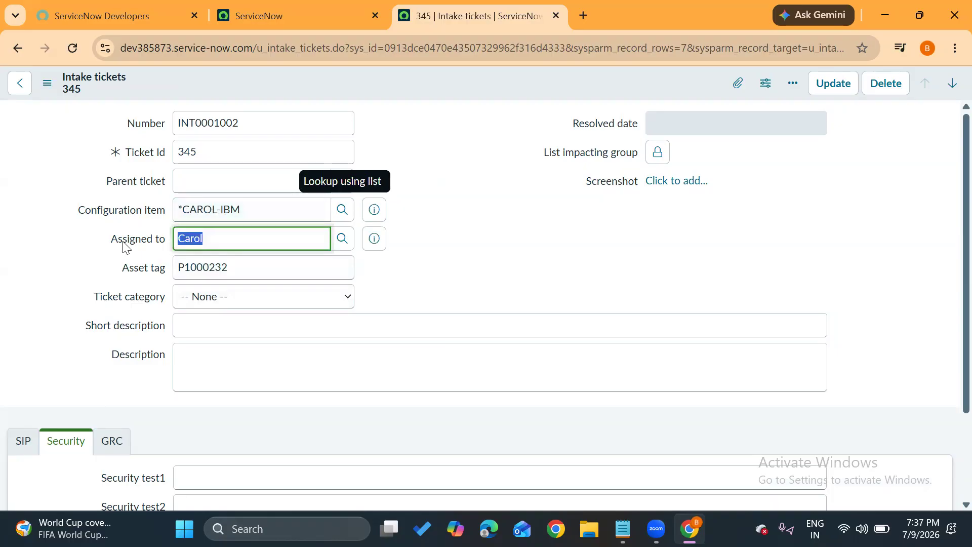
drag(248, 265, 2, 300)
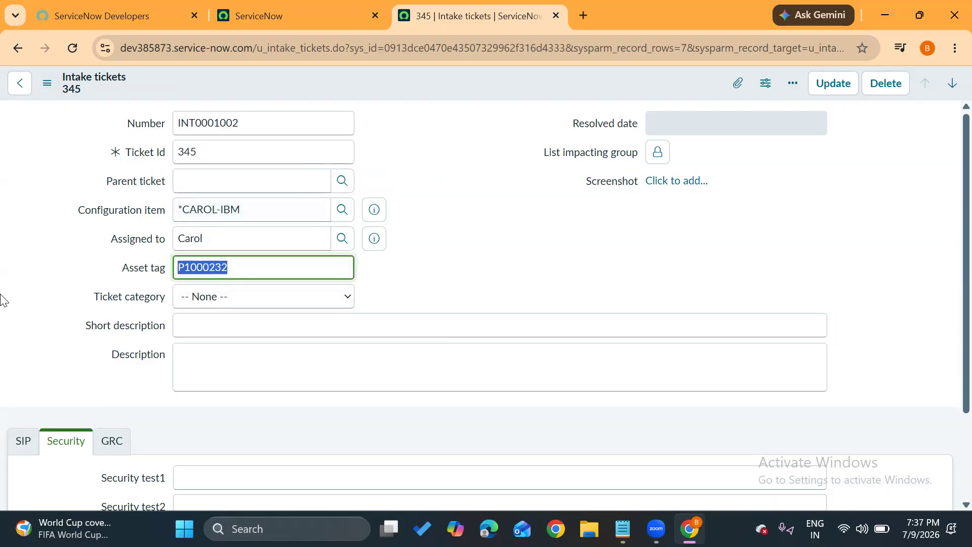
click(394, 288)
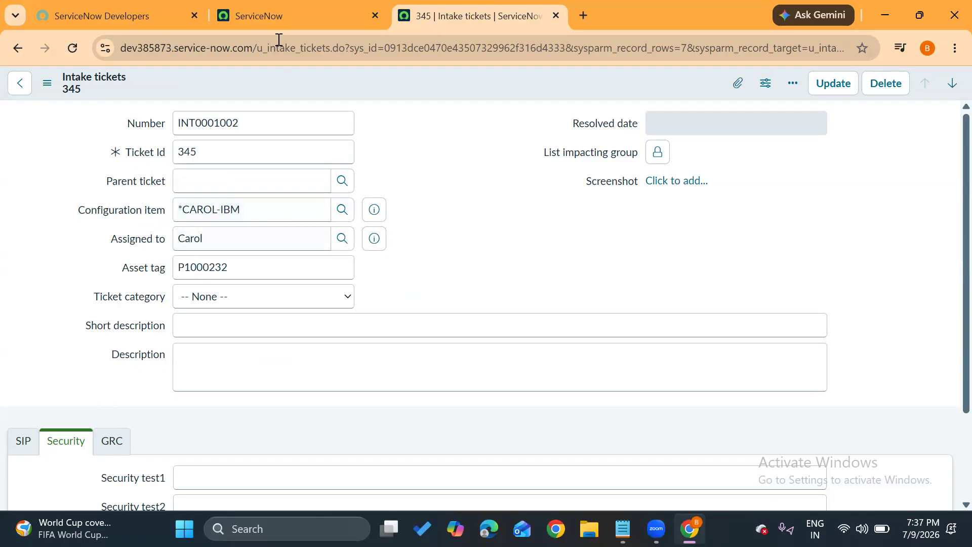
Find the Incident module with the navigator filter "incident" and open a new incident record in a separate browser tab.
click(266, 23)
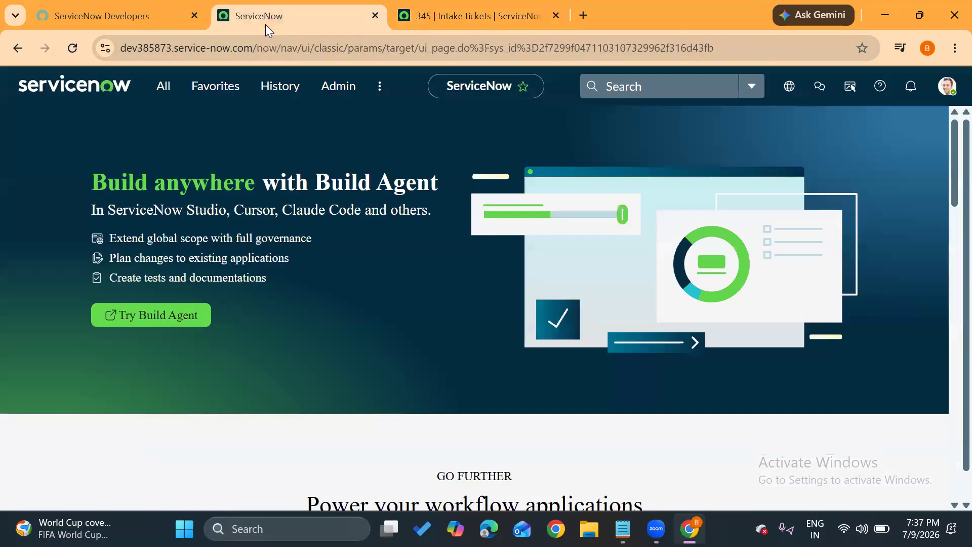
click(163, 88)
text(incident)
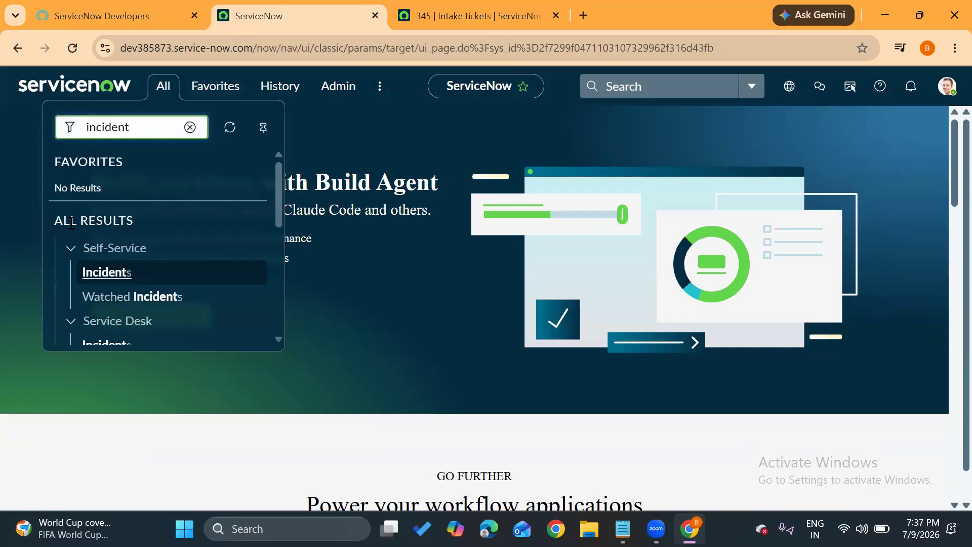
scroll(63, 263, down, 3)
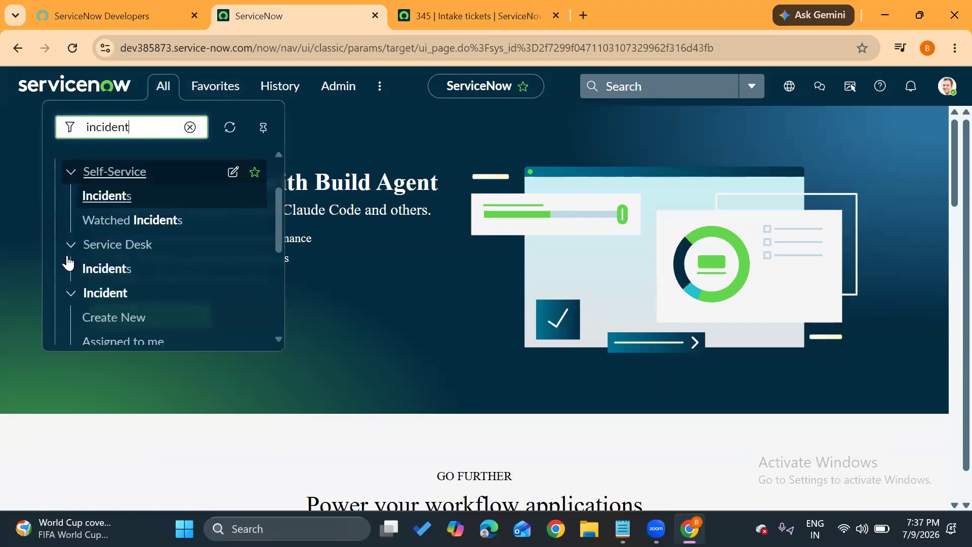
middle_click(109, 268)
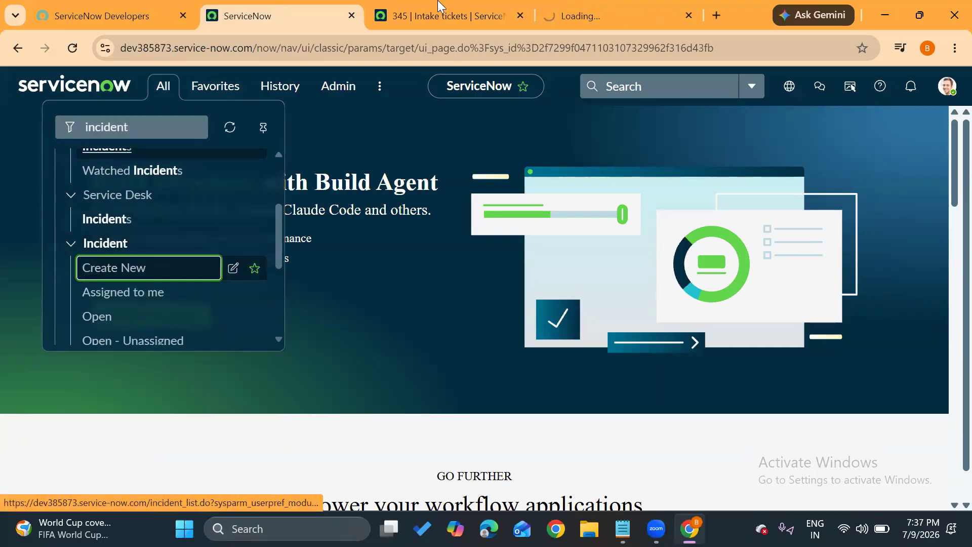
click(553, 2)
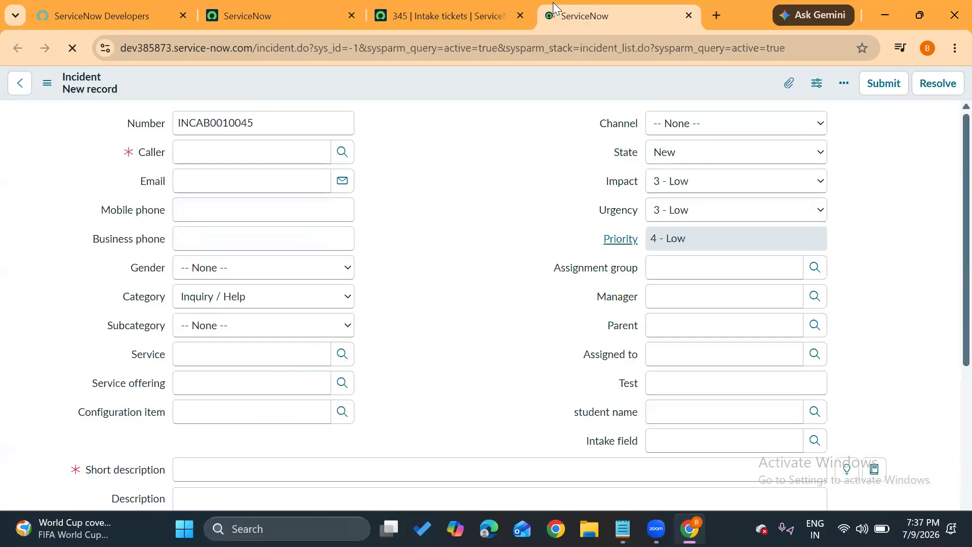
Review the incident's dot-walked fields, choose a Caller from the user lookup list, and check the Email field.
click(149, 153)
double_click(152, 181)
drag(103, 217, 207, 215)
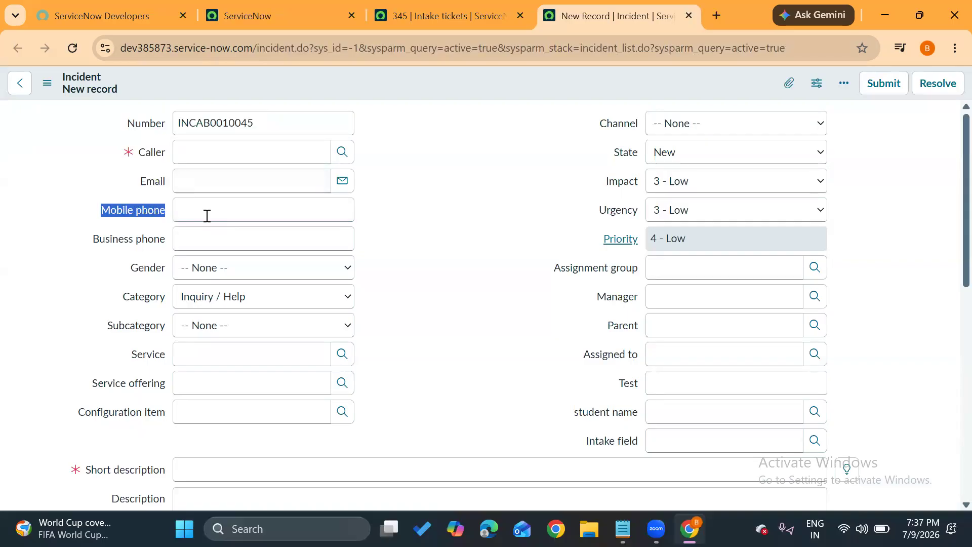
click(599, 297)
click(342, 152)
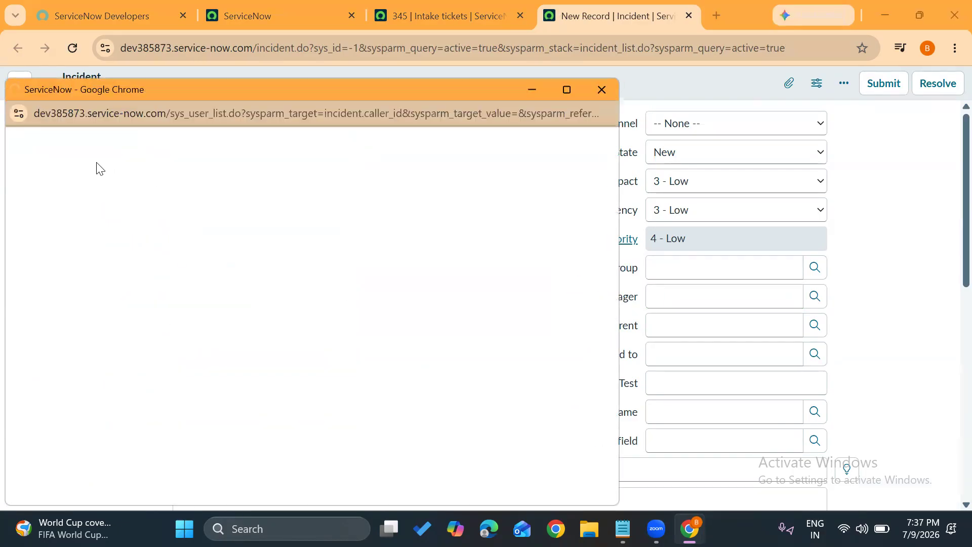
click(79, 303)
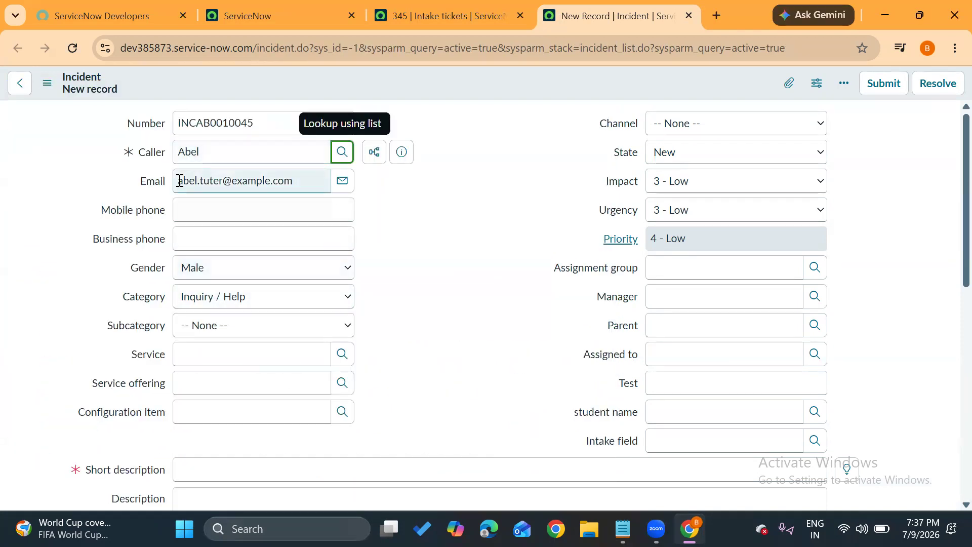
drag(179, 182, 262, 183)
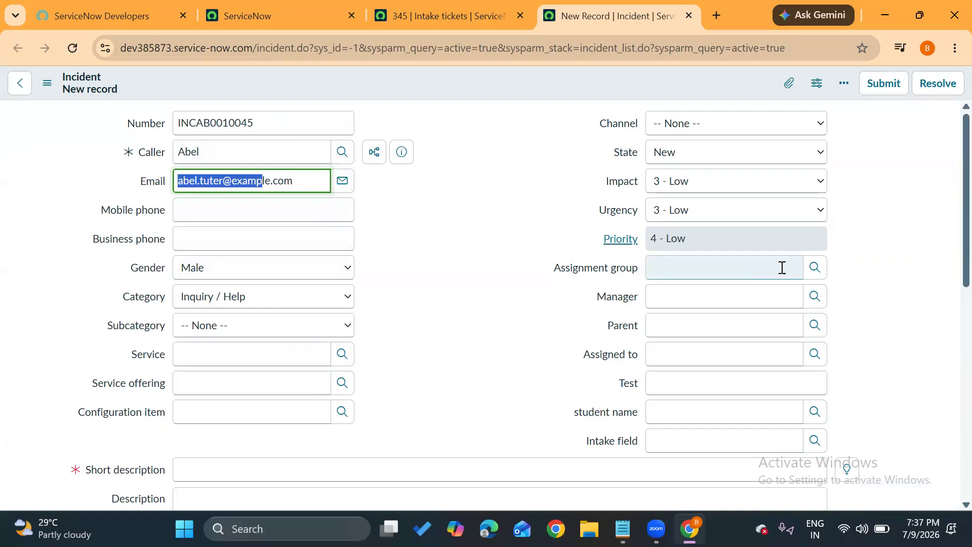
Set the incident's Assignment group to Database from the group lookup list and check the Manager field.
click(815, 270)
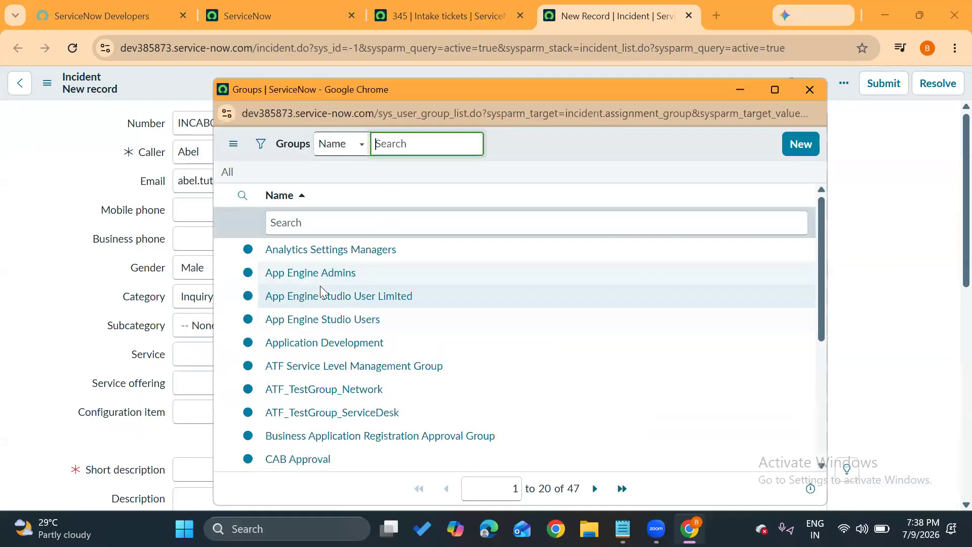
scroll(320, 286, down, 4)
click(287, 367)
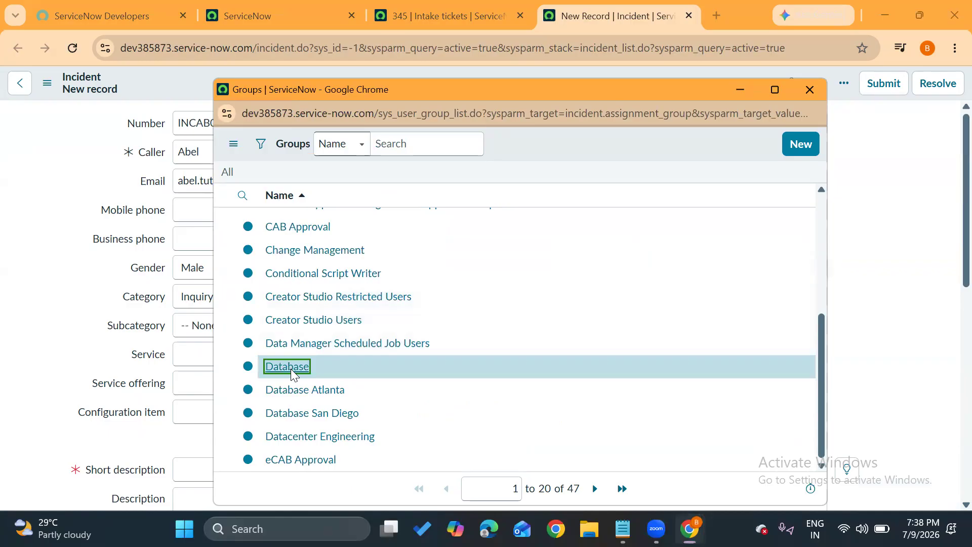
click(628, 299)
click(667, 325)
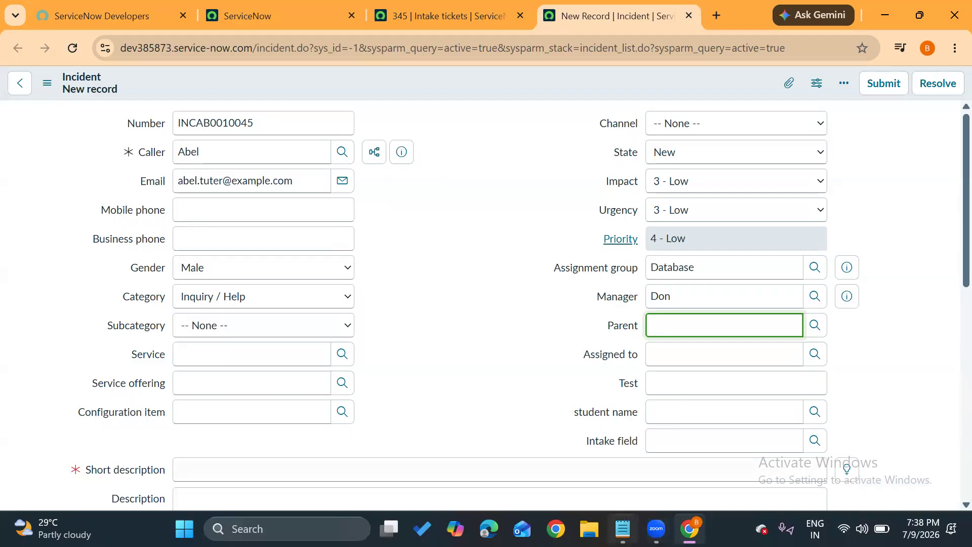
Switch to the Notepad topic list, highlight the dependency topic, and return to the new incident form.
mouse_move(623, 528)
click(604, 466)
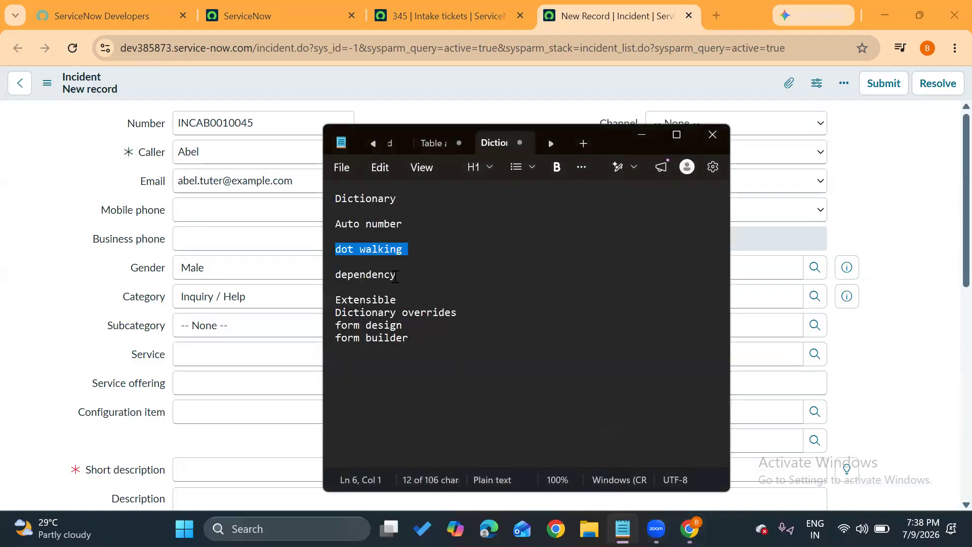
triple_click(395, 277)
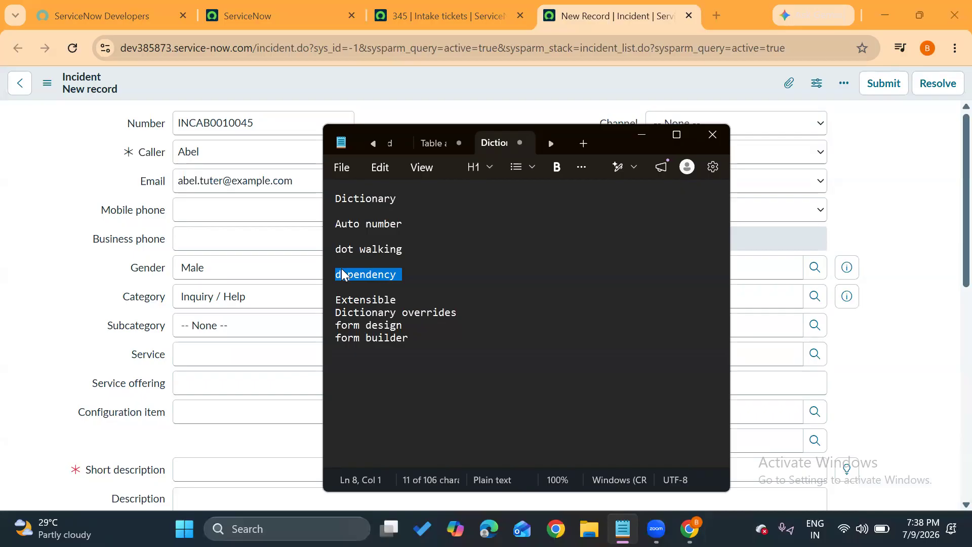
click(101, 278)
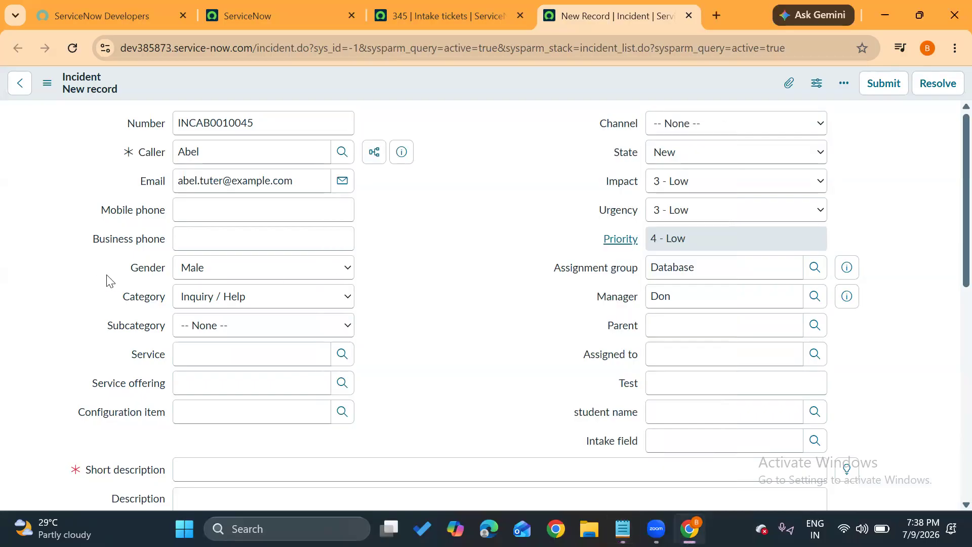
Check the Subcategory choices offered for the Inquiry / Help category on the new incident.
click(200, 303)
click(167, 320)
click(198, 328)
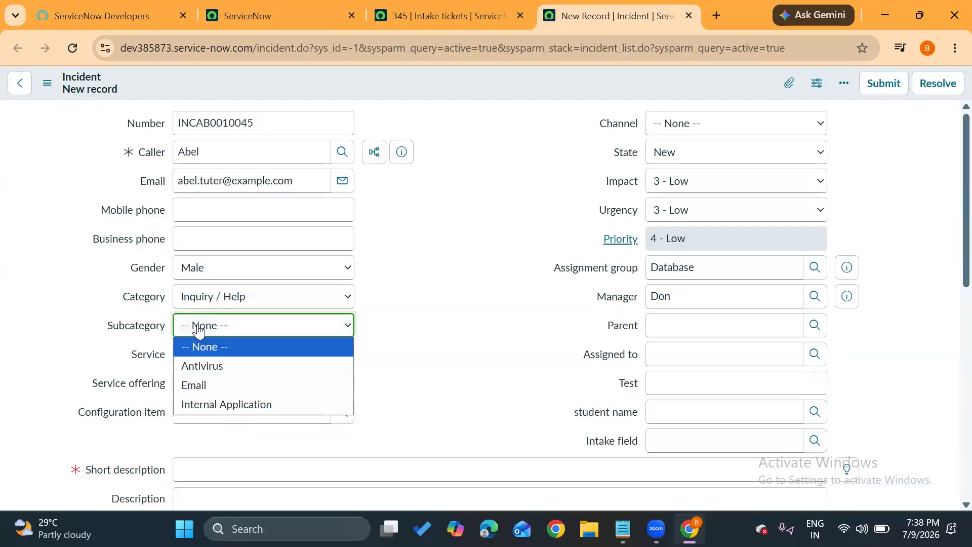
click(124, 321)
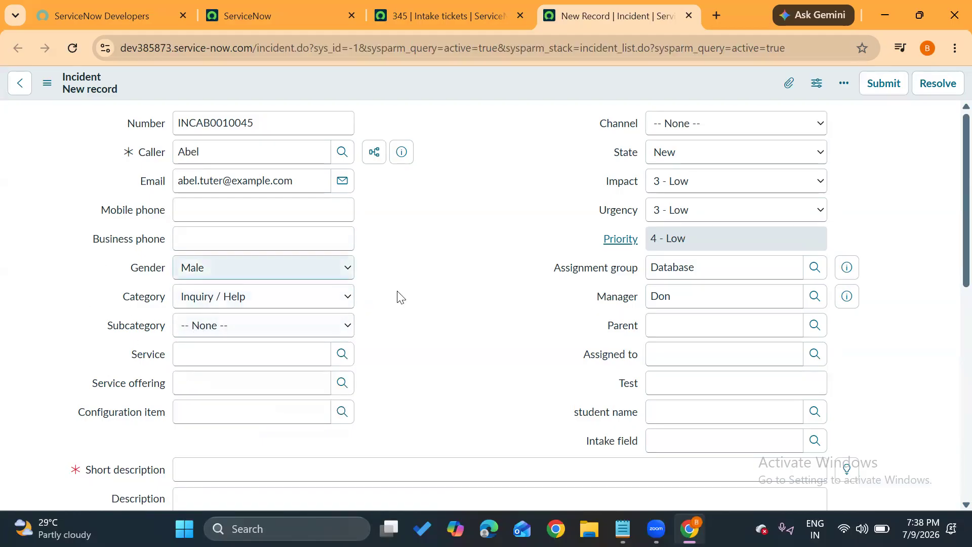
Set the incident's Category to Software and to Hardware, checking the Subcategory choices for each.
click(212, 302)
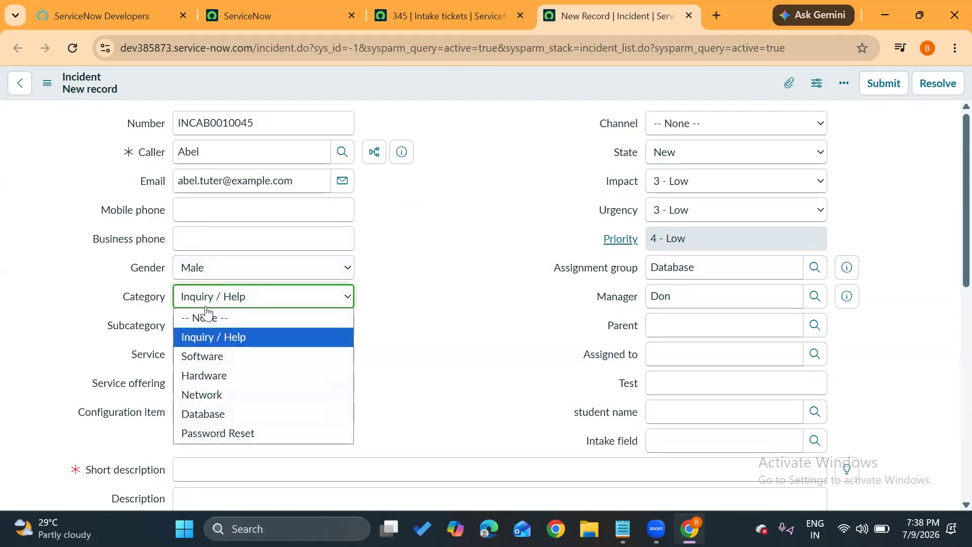
click(212, 361)
click(260, 332)
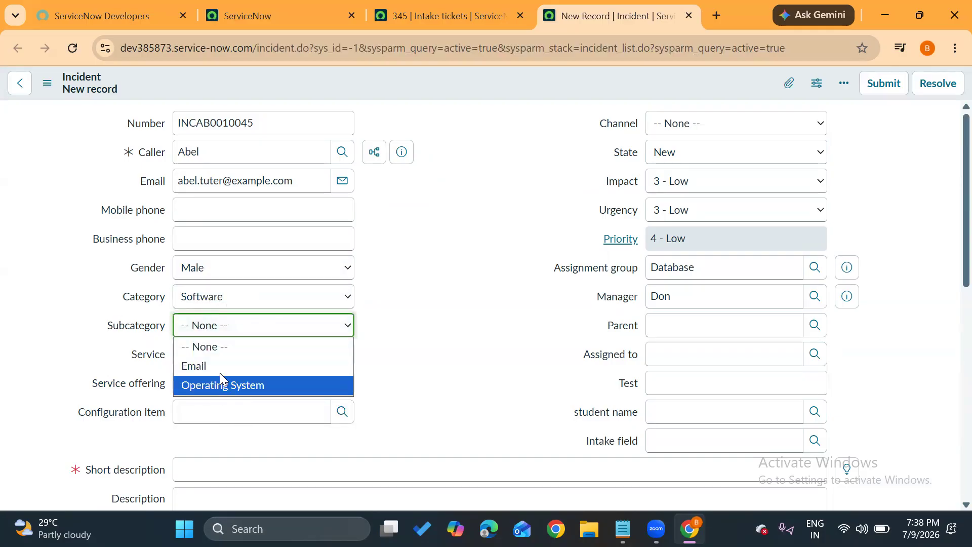
click(249, 300)
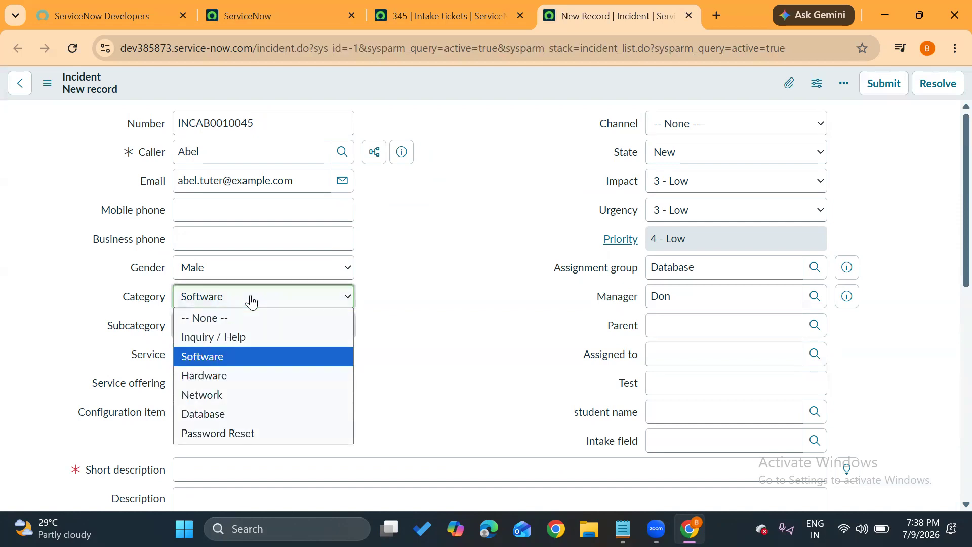
click(229, 376)
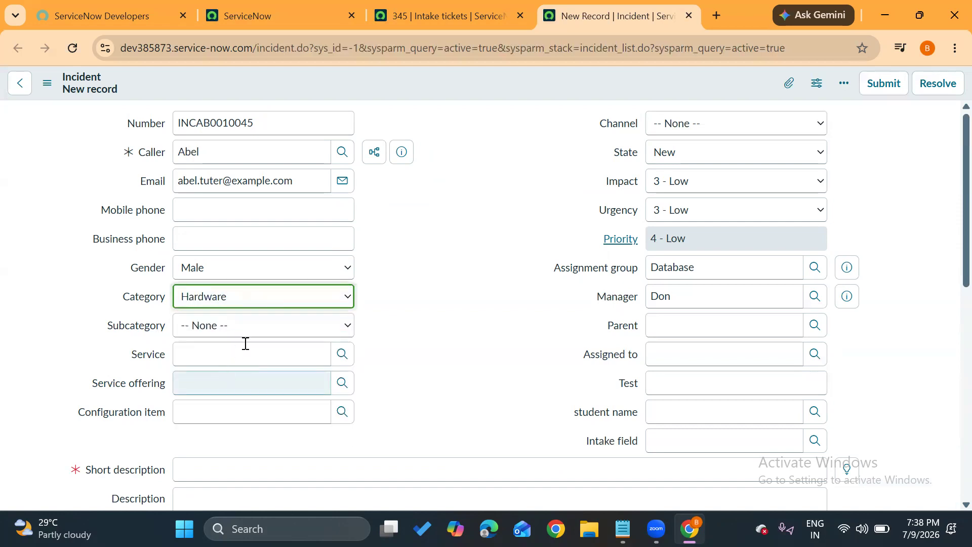
click(276, 325)
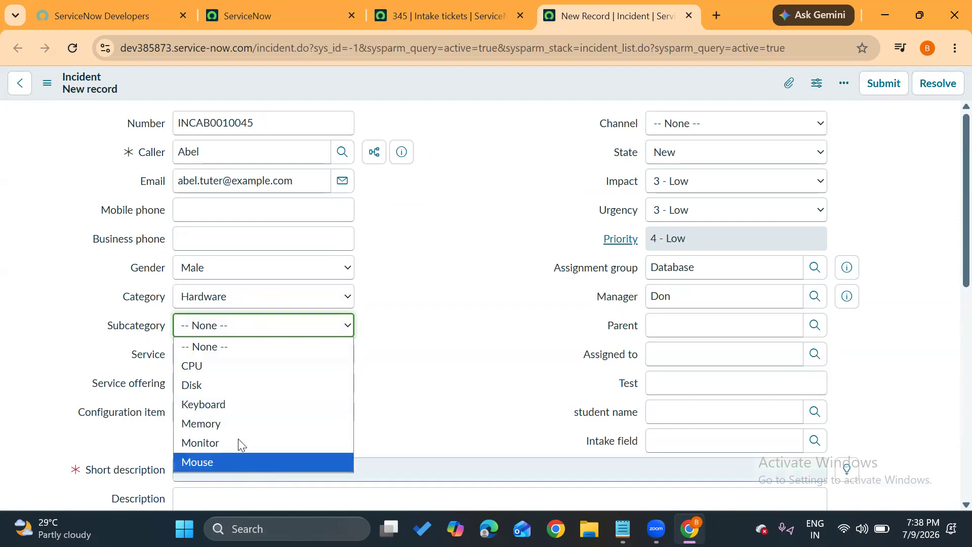
Set the incident's Category to Network and to Database, checking the Subcategory choices for each.
click(250, 303)
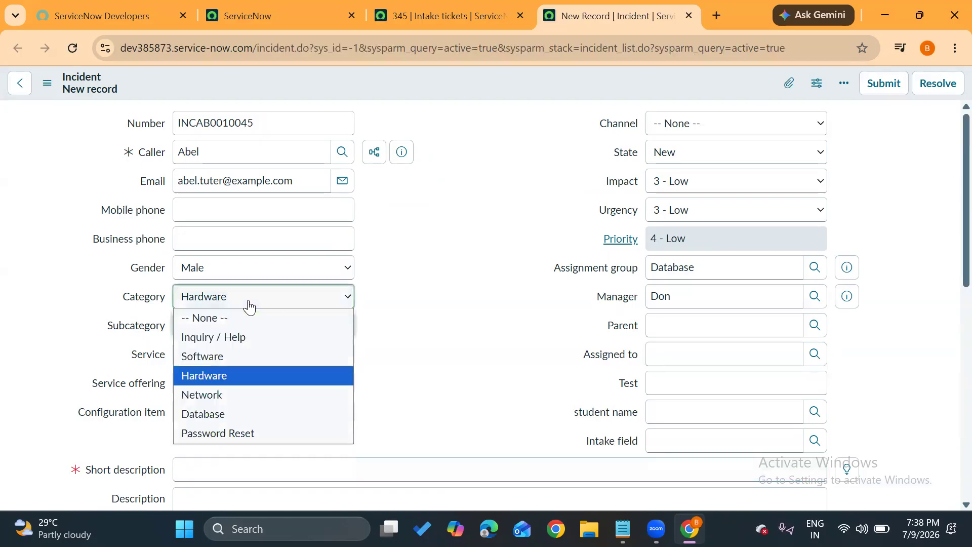
click(220, 394)
click(273, 329)
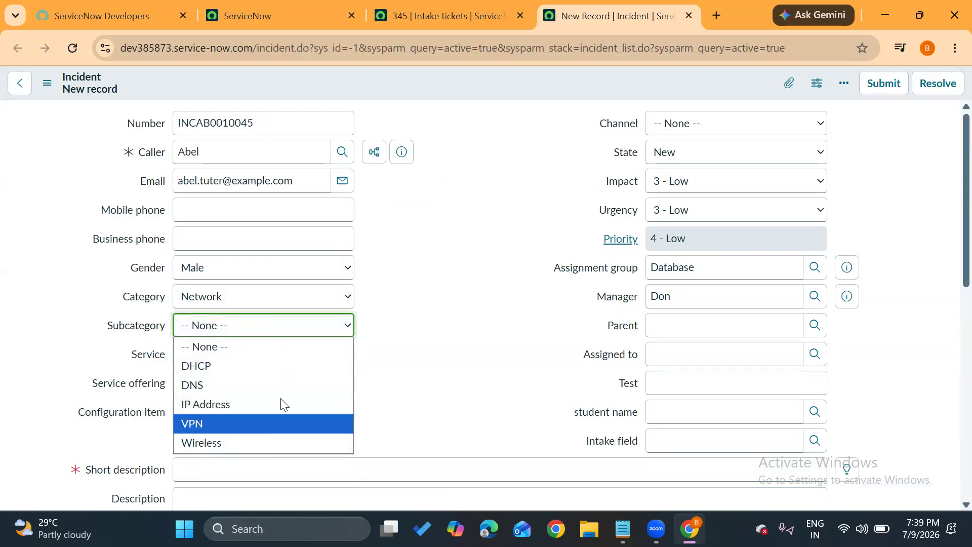
click(322, 303)
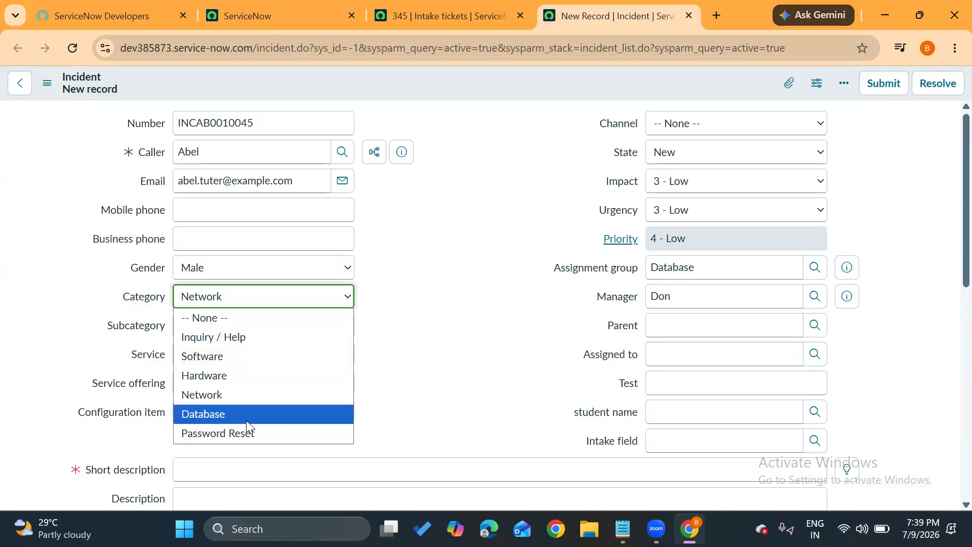
click(246, 415)
click(250, 324)
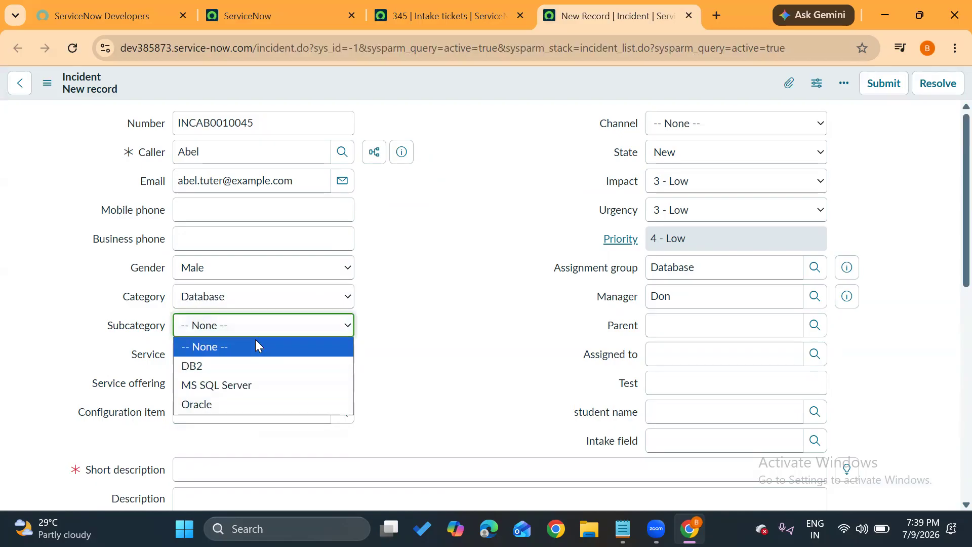
Set the incident's Category to Password Reset and check its Subcategory choices.
click(255, 302)
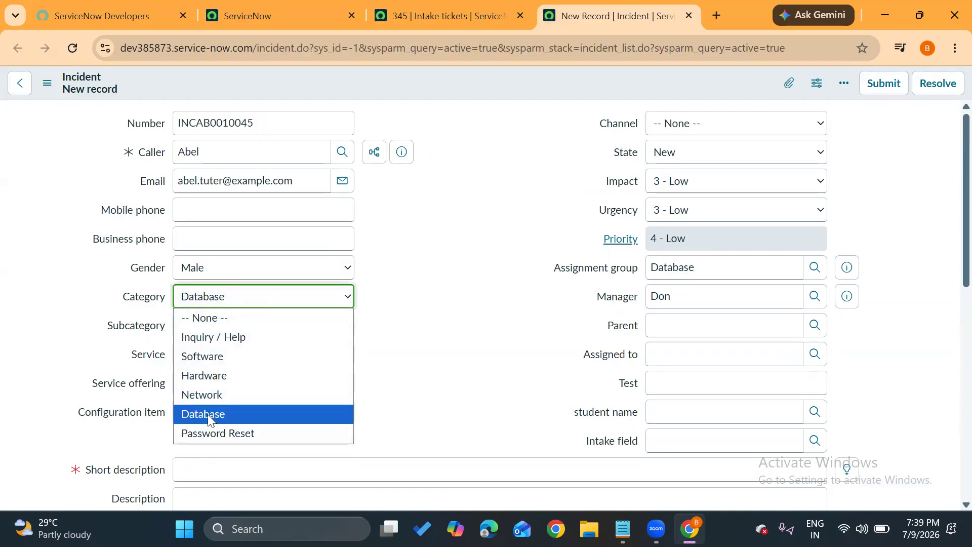
click(213, 439)
click(306, 327)
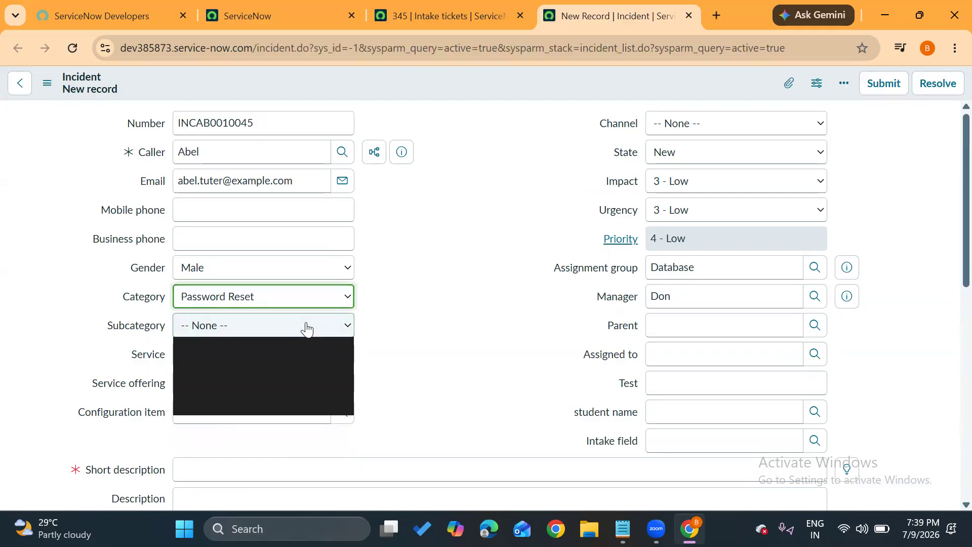
click(400, 318)
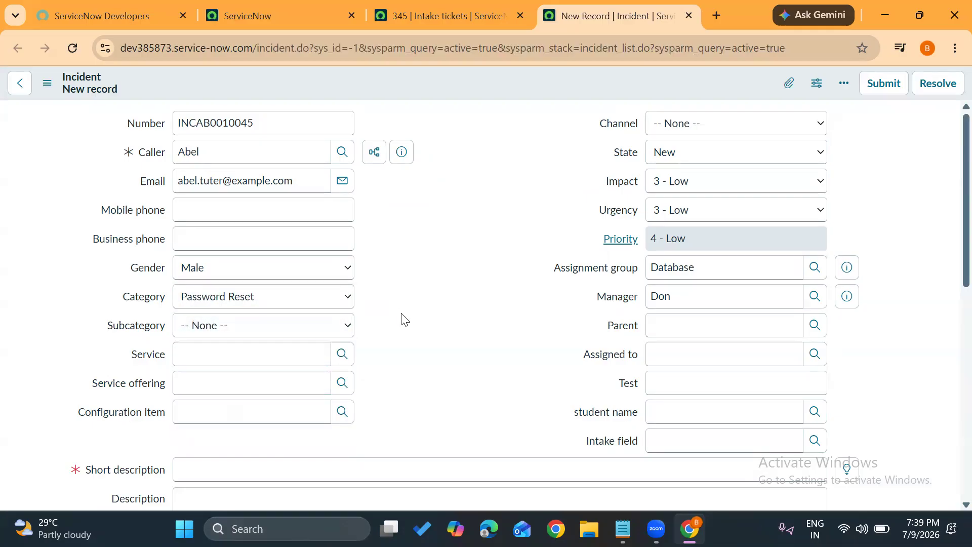
Compare the Subcategory choices again with Category set to Inquiry / Help and to Software.
click(200, 300)
click(194, 337)
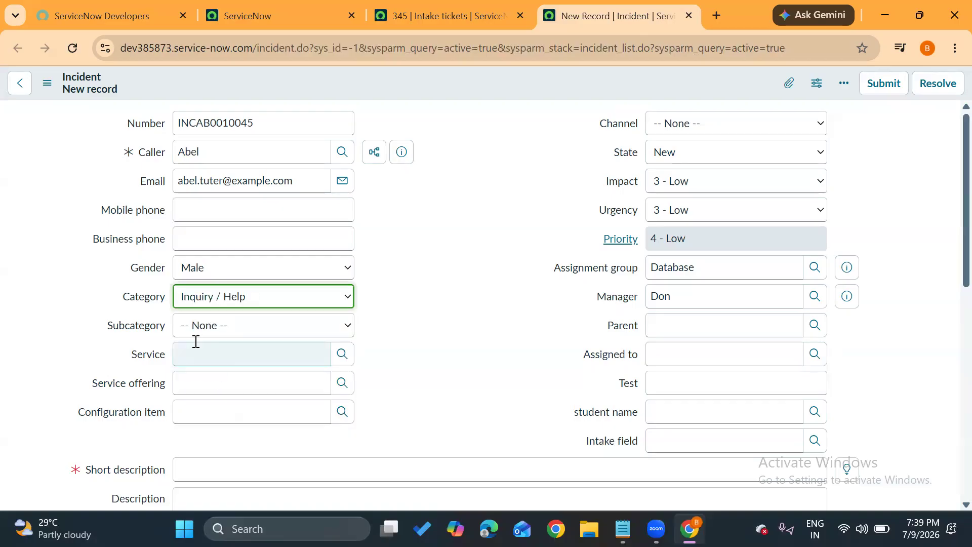
click(221, 328)
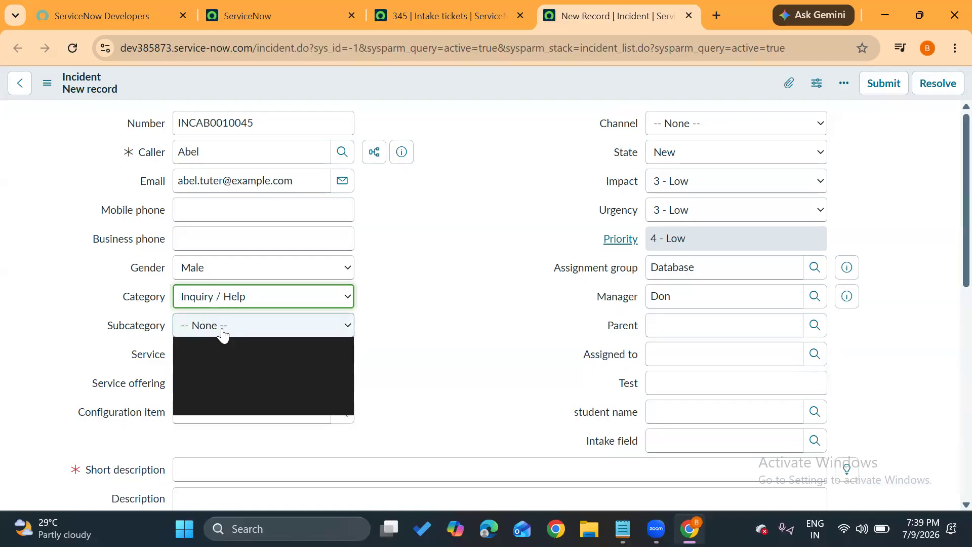
click(251, 304)
click(239, 357)
click(268, 329)
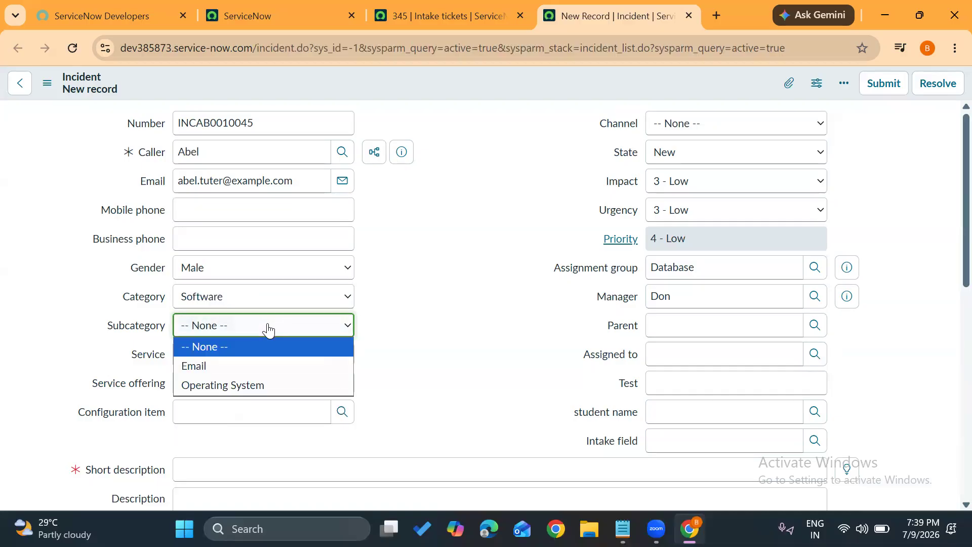
click(106, 324)
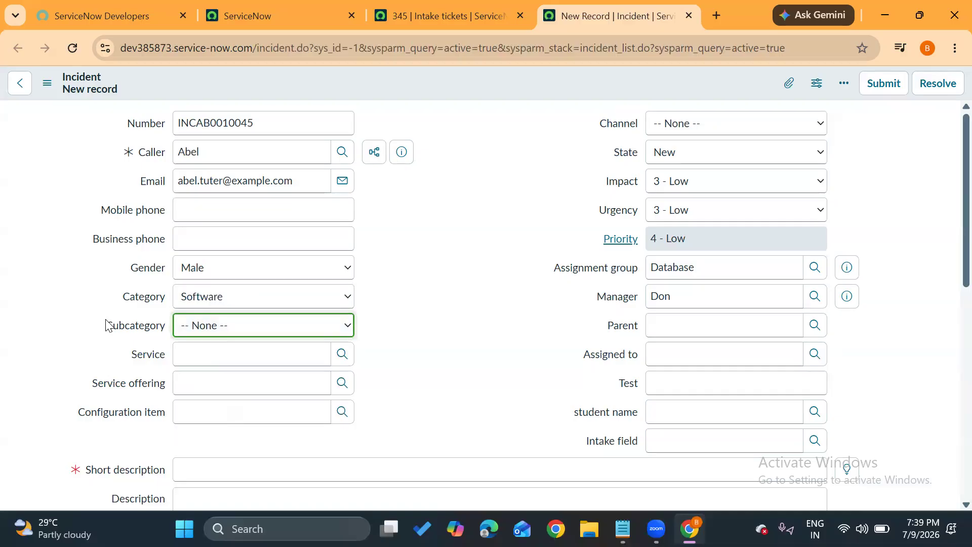
double_click(153, 331)
click(203, 330)
click(204, 335)
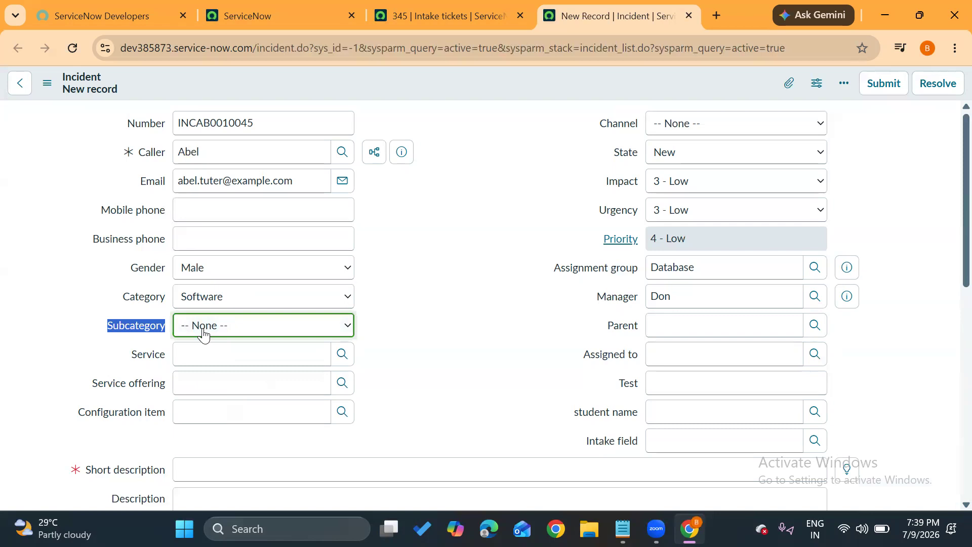
Set the incident's Category to Hardware.
click(240, 301)
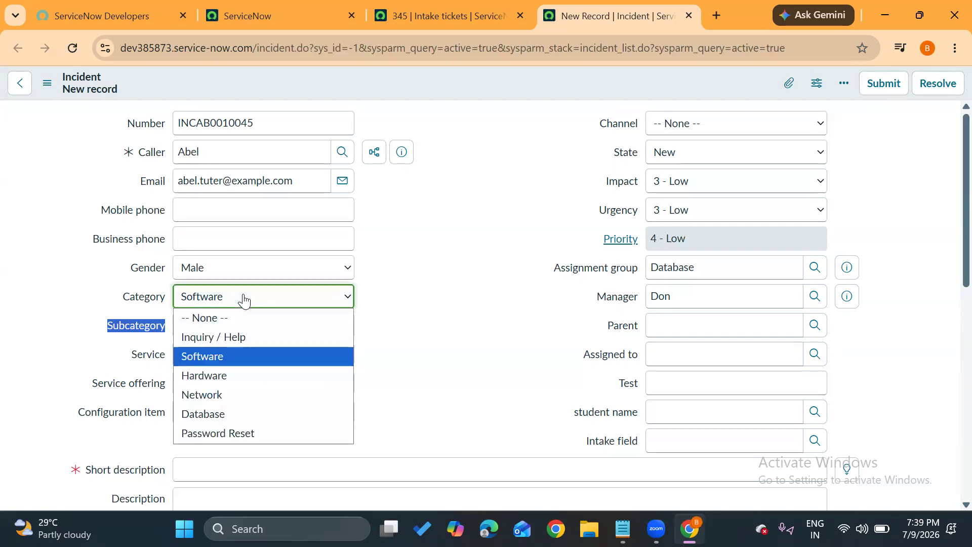
click(229, 373)
click(419, 346)
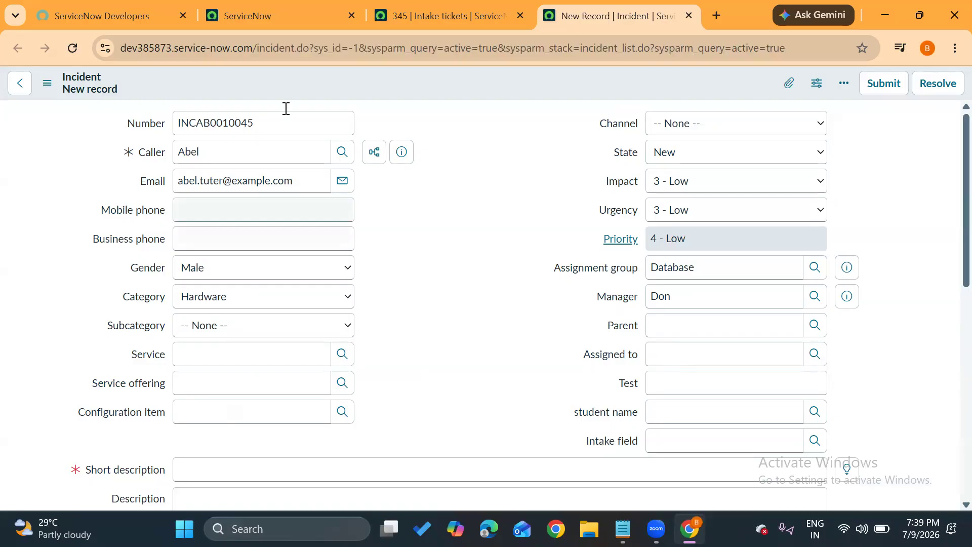
Switch to Intake ticket 345 in its browser tab and check the Ticket category field.
click(395, 15)
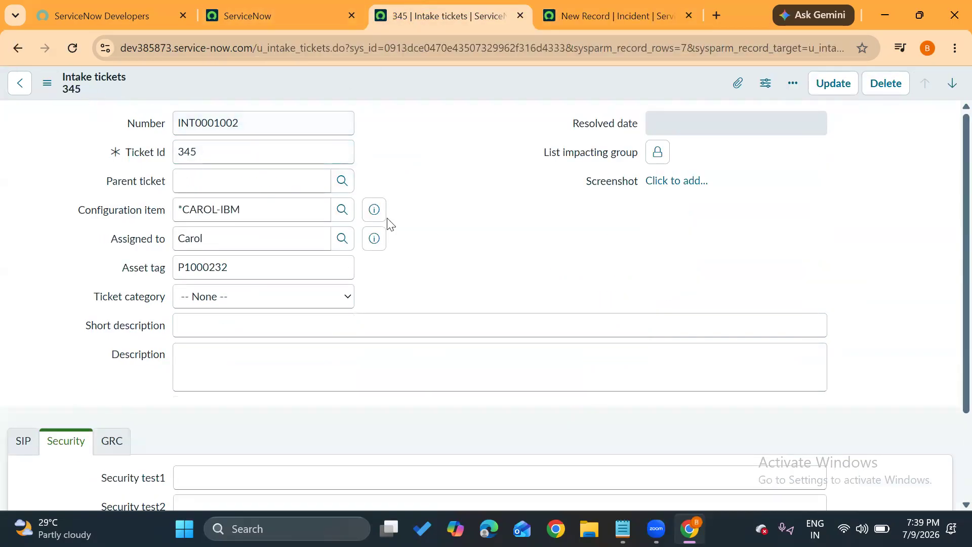
click(216, 300)
click(218, 303)
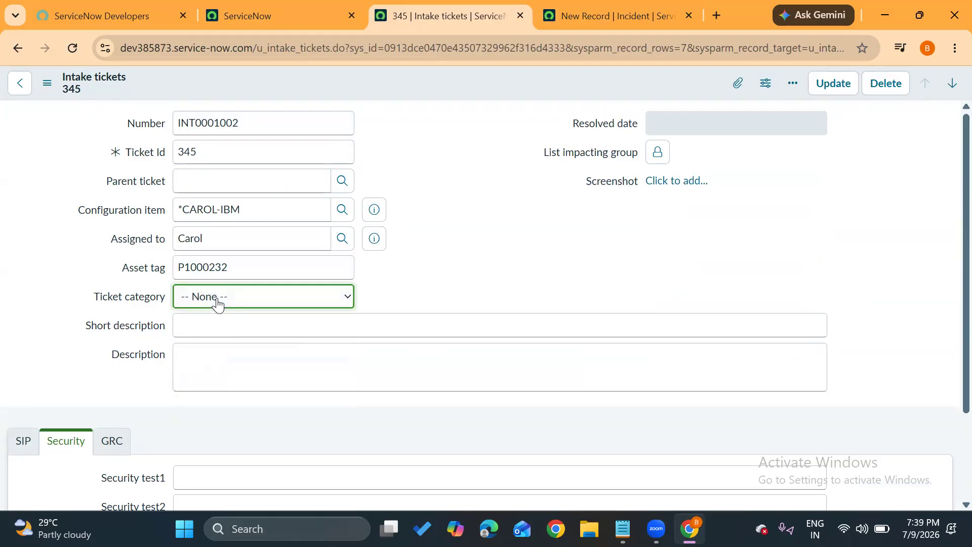
click(517, 296)
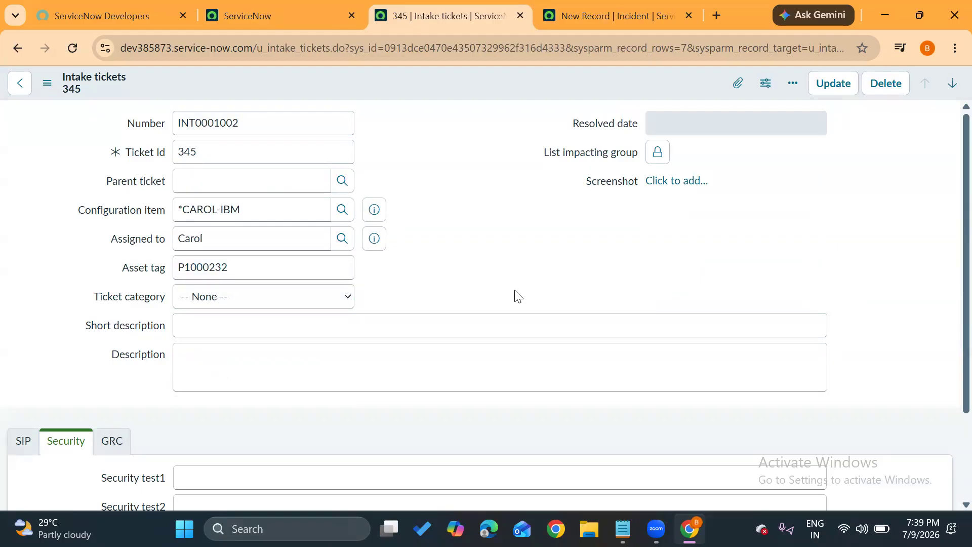
Open the form layout configuration for the Intake tickets form, leaving the record without saving changes.
click(46, 85)
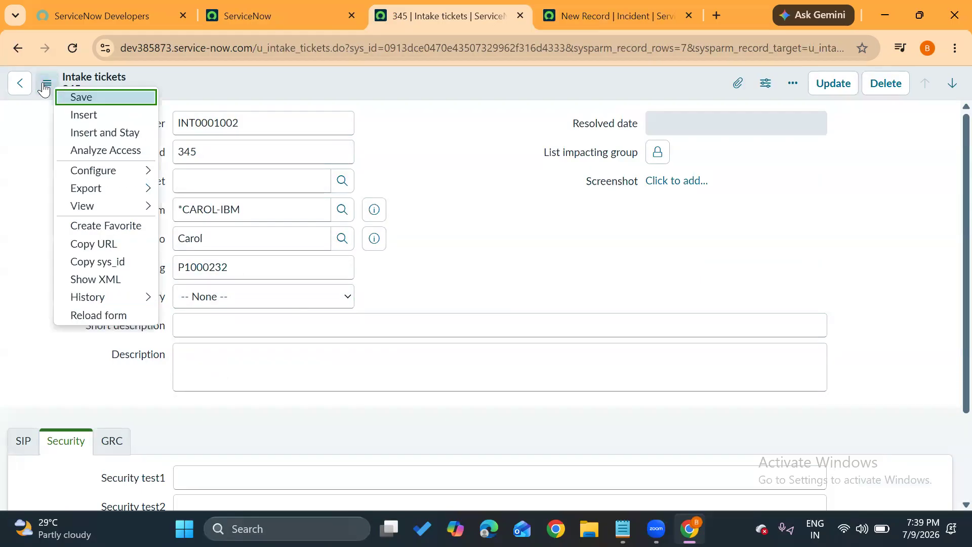
mouse_move(126, 165)
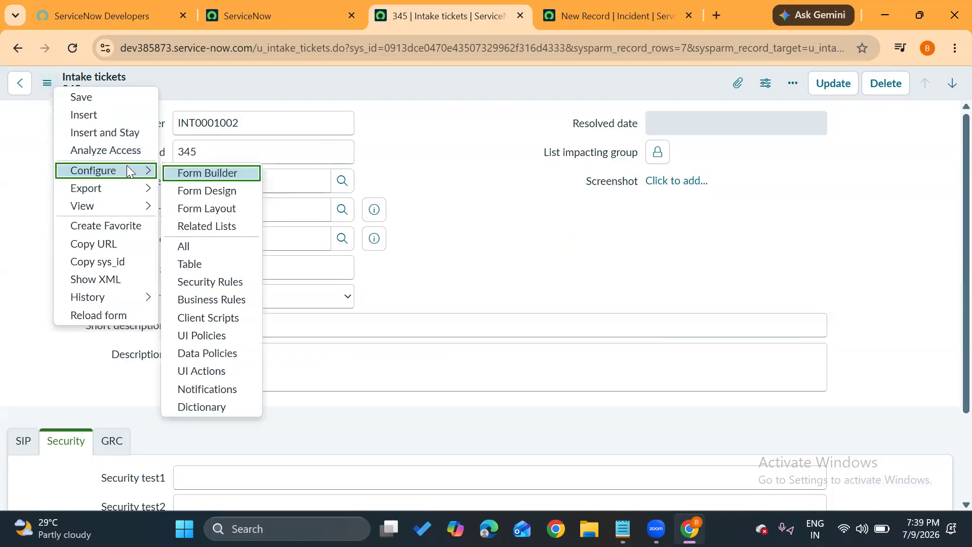
click(207, 210)
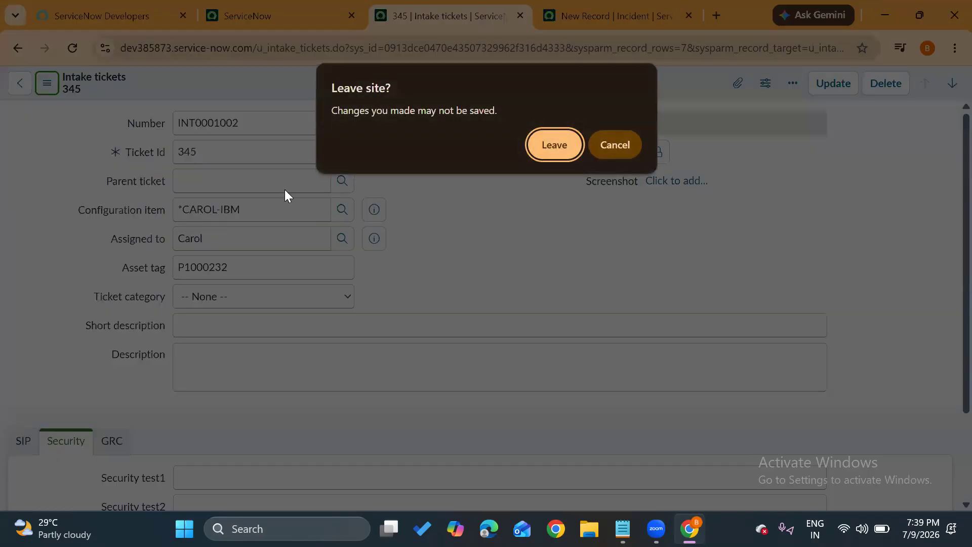
click(562, 155)
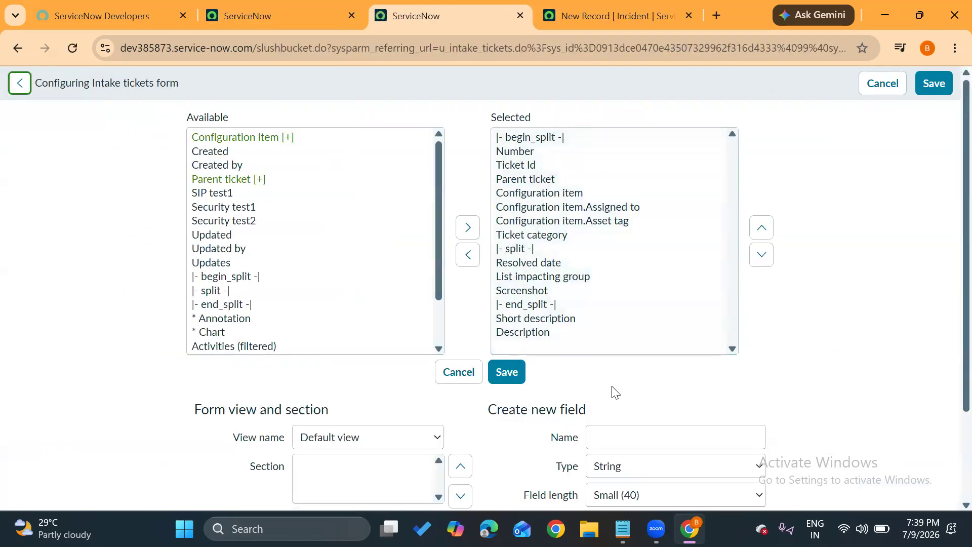
Create a new Choice field named Country and add it to the Intake tickets form.
scroll(612, 390, down, 2)
click(618, 319)
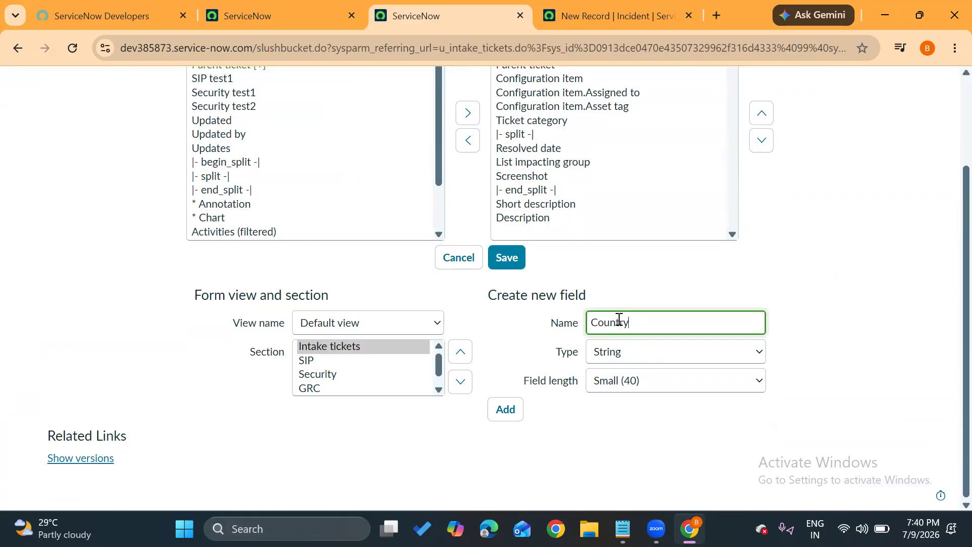
click(610, 358)
text(ch)
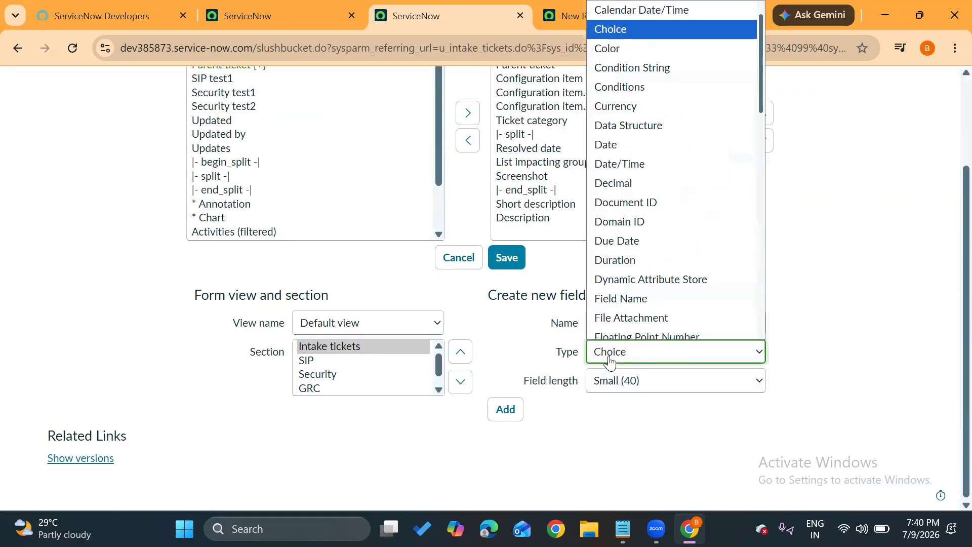
key(Return)
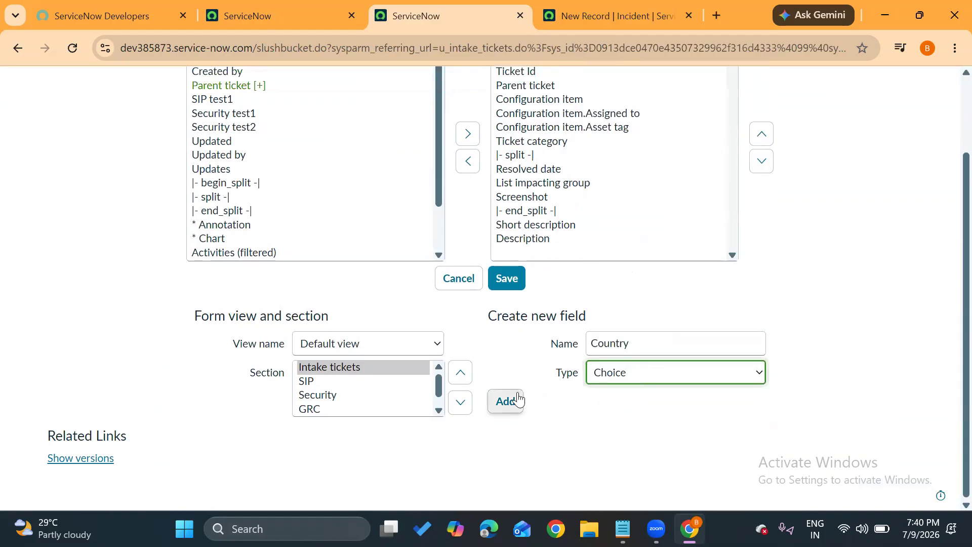
click(517, 400)
Create a second Choice field named States and add it to the Intake tickets form.
click(628, 344)
text(State)
click(505, 400)
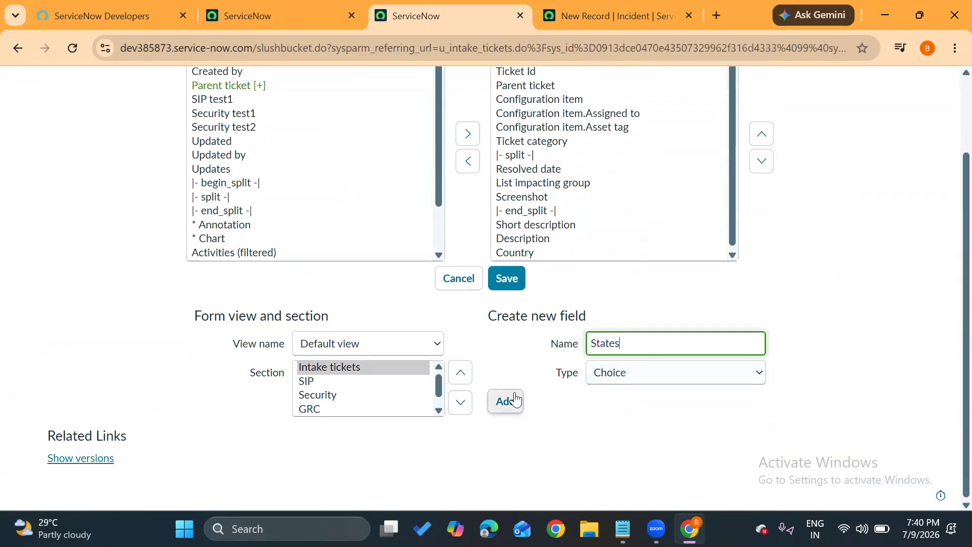
Move the Country and States fields up to directly below Screenshot and save the form layout.
scroll(583, 238, down, 1)
drag(524, 238, 527, 284)
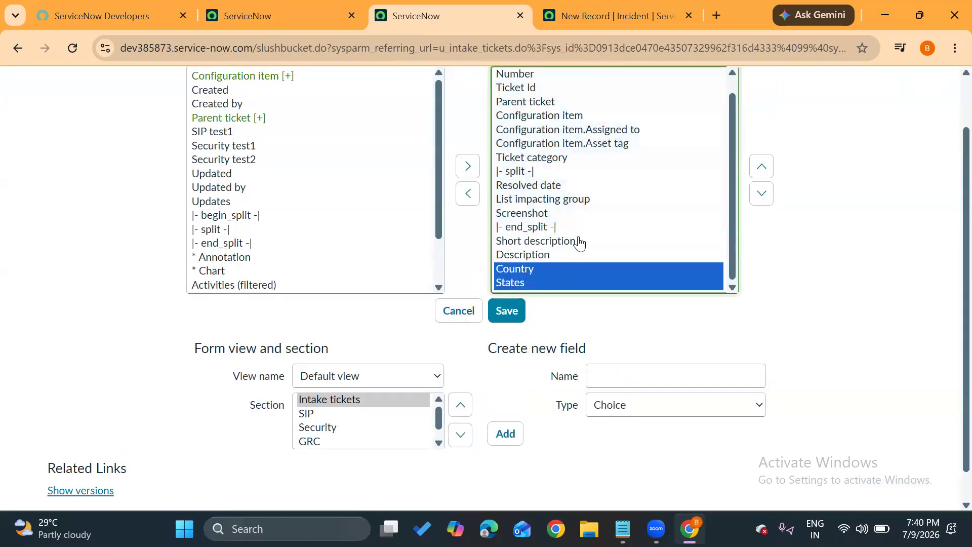
click(762, 167)
click(762, 167)
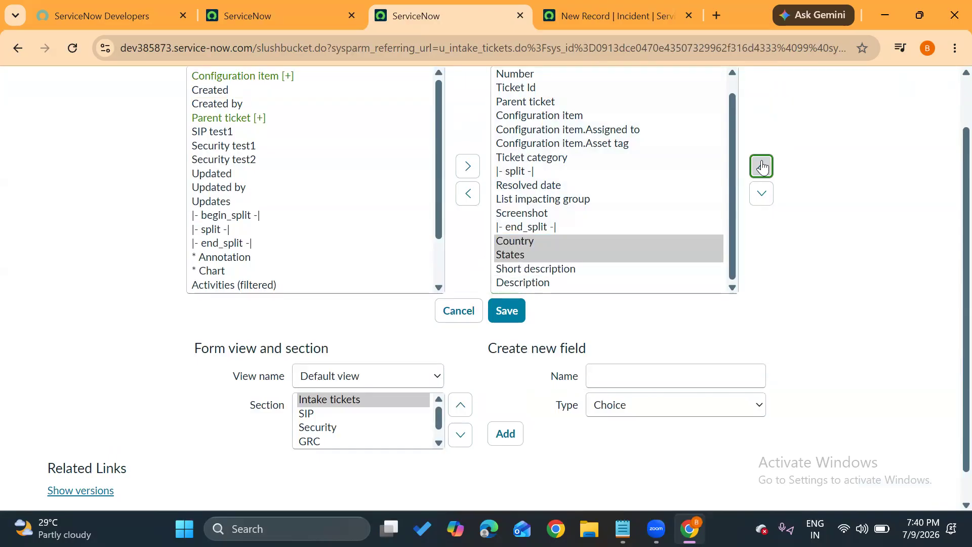
click(762, 167)
click(526, 310)
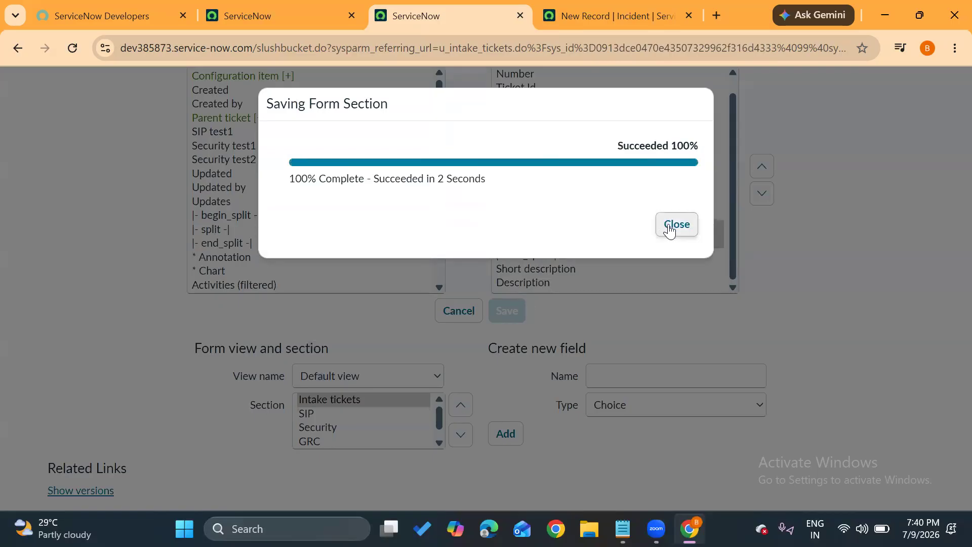
Close the form layout save dialog and open the Country field's dictionary entry at its choices.
click(677, 225)
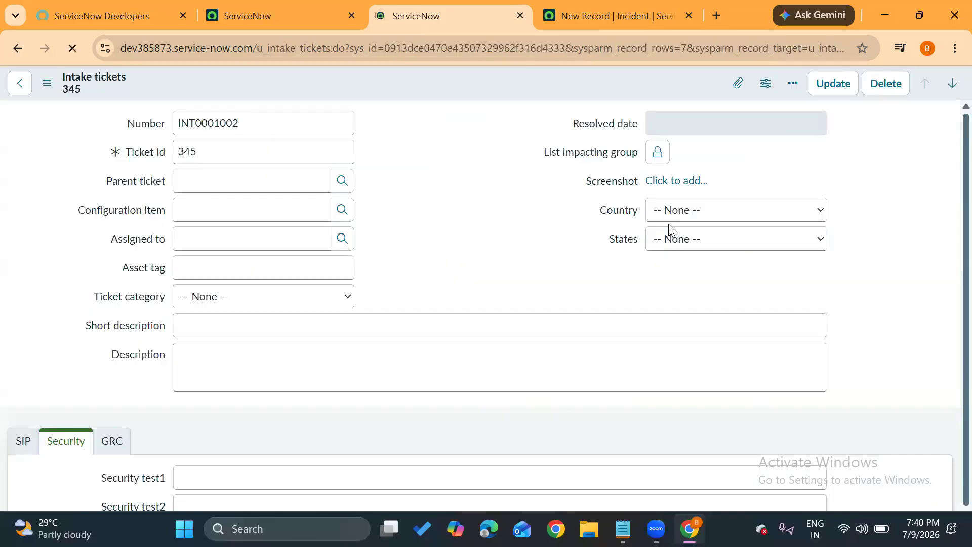
click(715, 208)
click(714, 209)
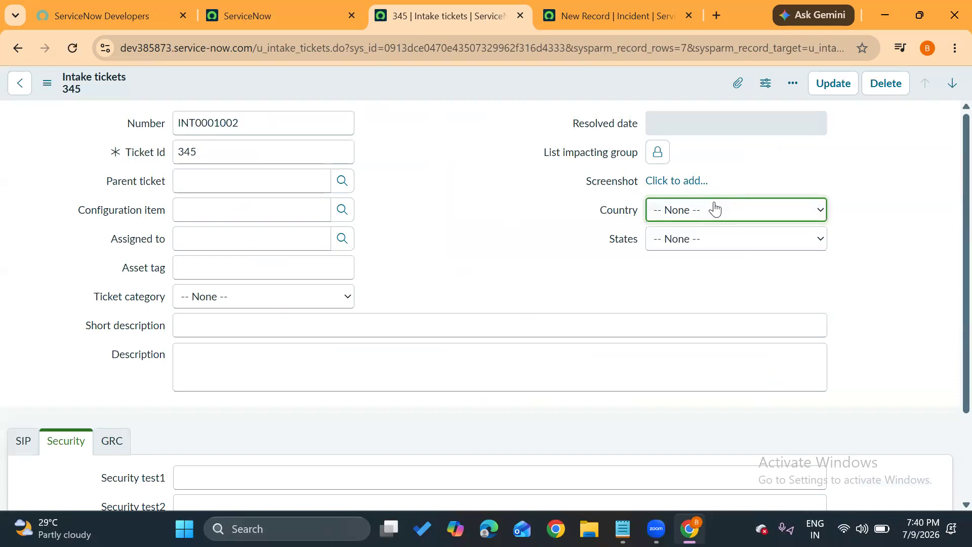
right_click(620, 211)
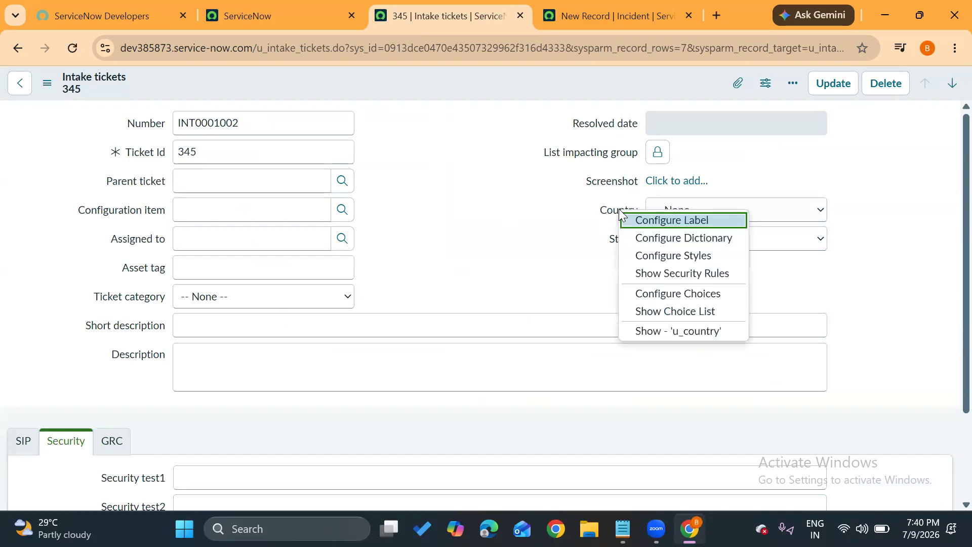
click(642, 238)
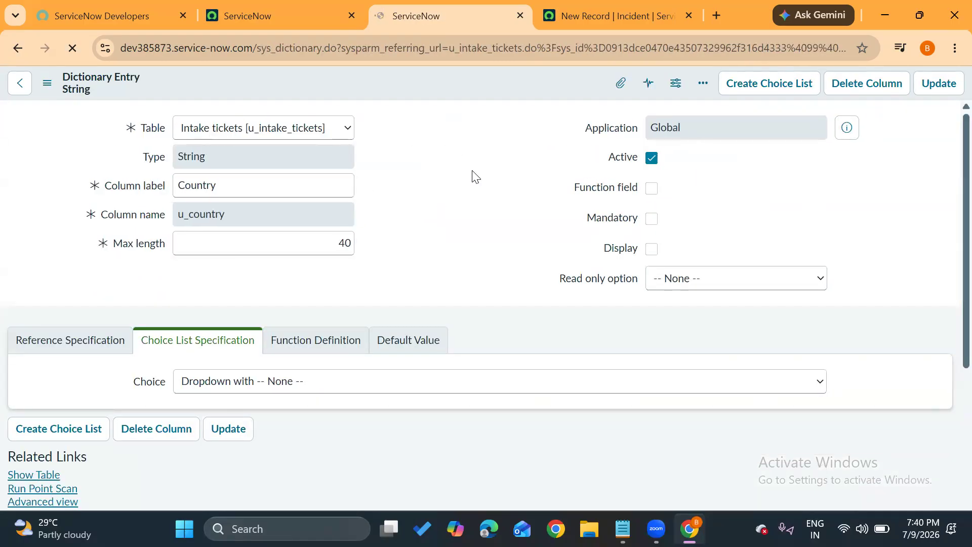
scroll(254, 323, down, 8)
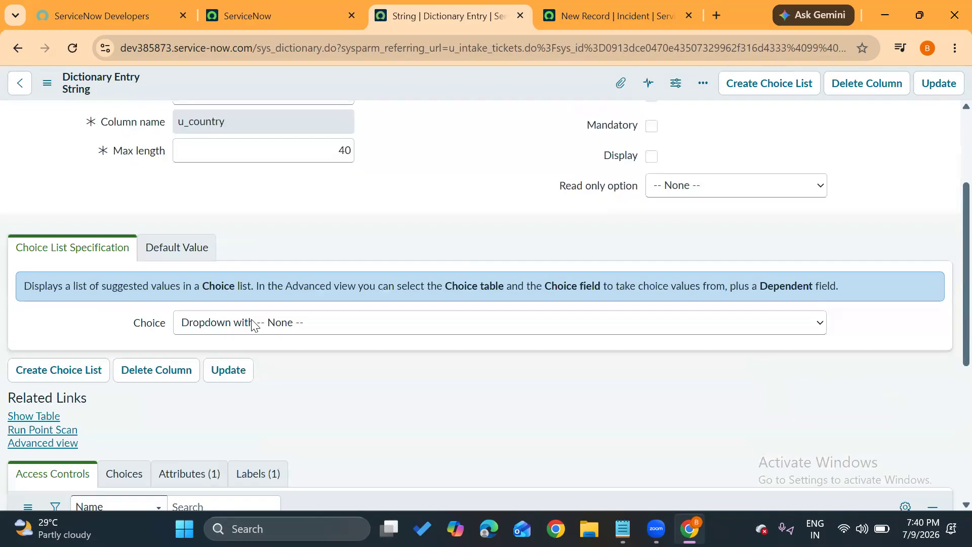
click(125, 185)
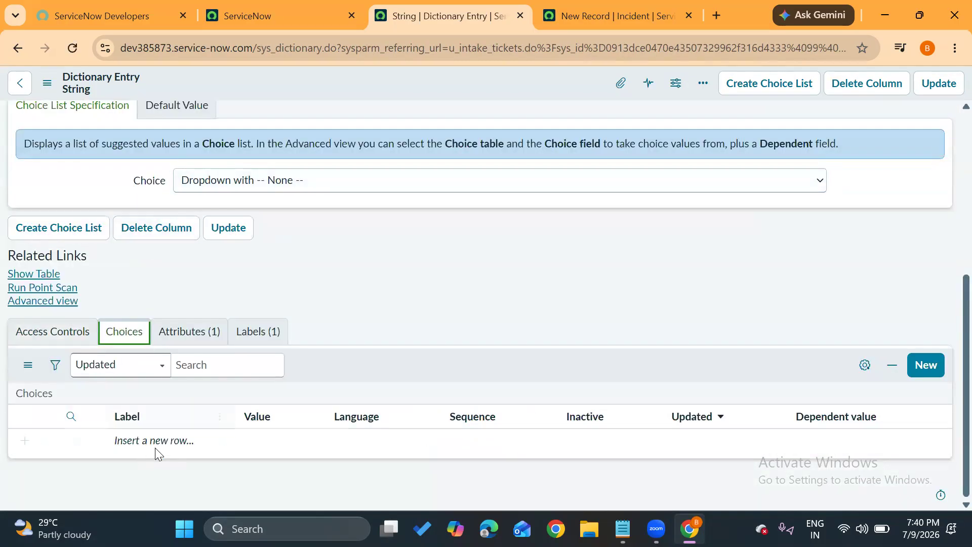
Create a Country choice labelled India with value ind and sequence 1.
click(926, 365)
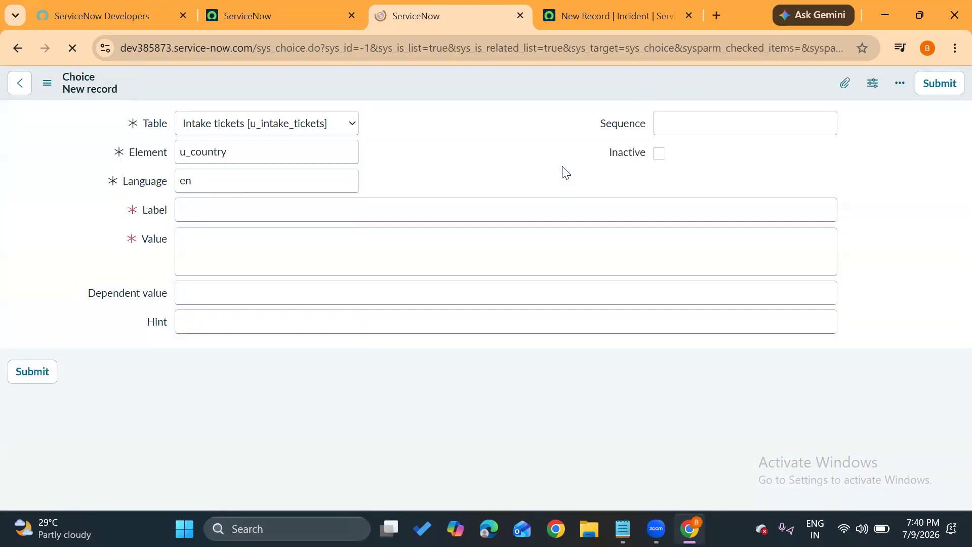
click(675, 123)
text(1)
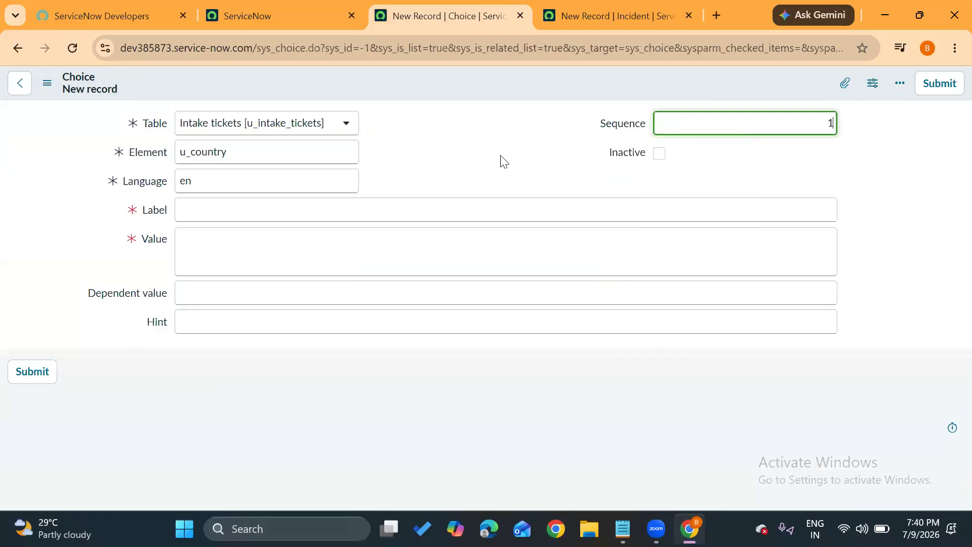
click(205, 217)
text(India)
click(212, 233)
text(ind)
click(11, 381)
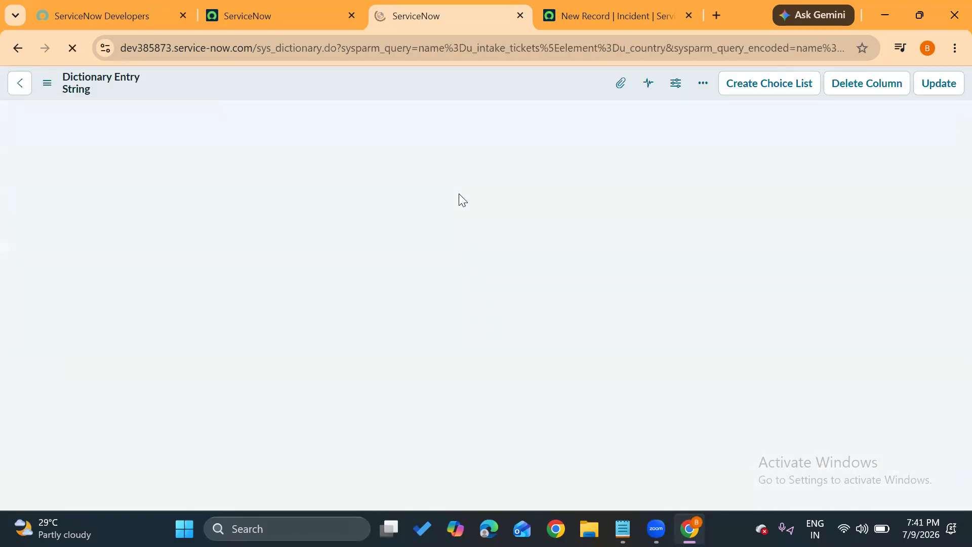
Create a second Country choice labelled USA with value us and sequence 2, and save the dictionary entry.
scroll(427, 298, down, 3)
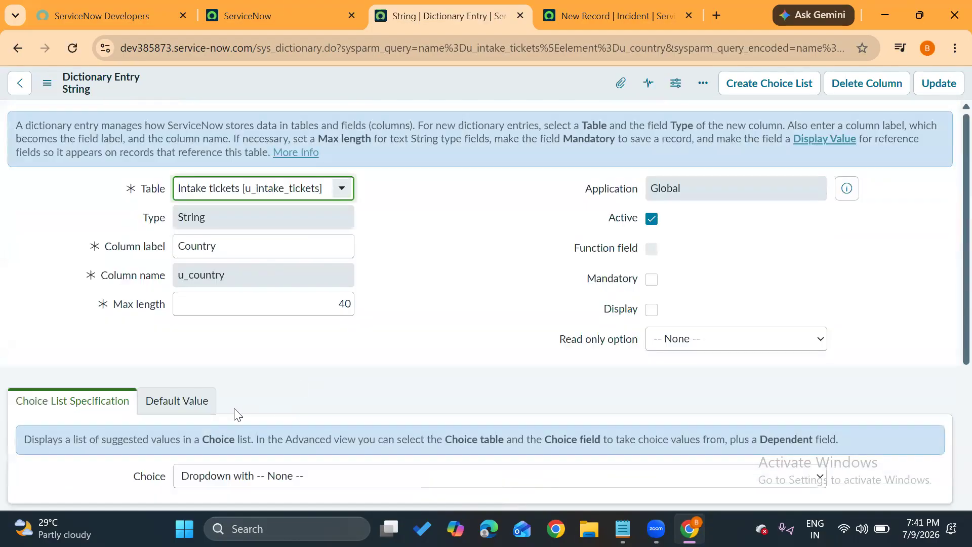
scroll(290, 422, down, 7)
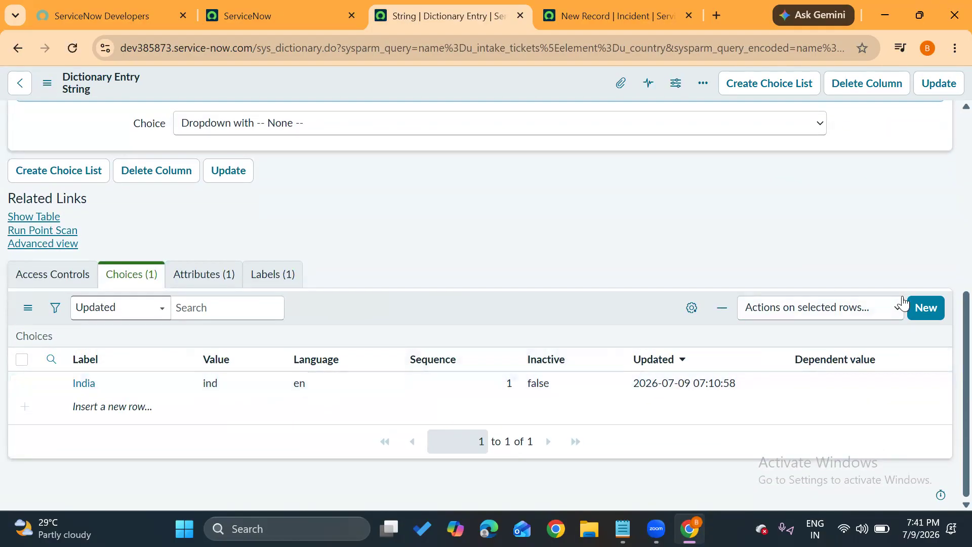
click(921, 307)
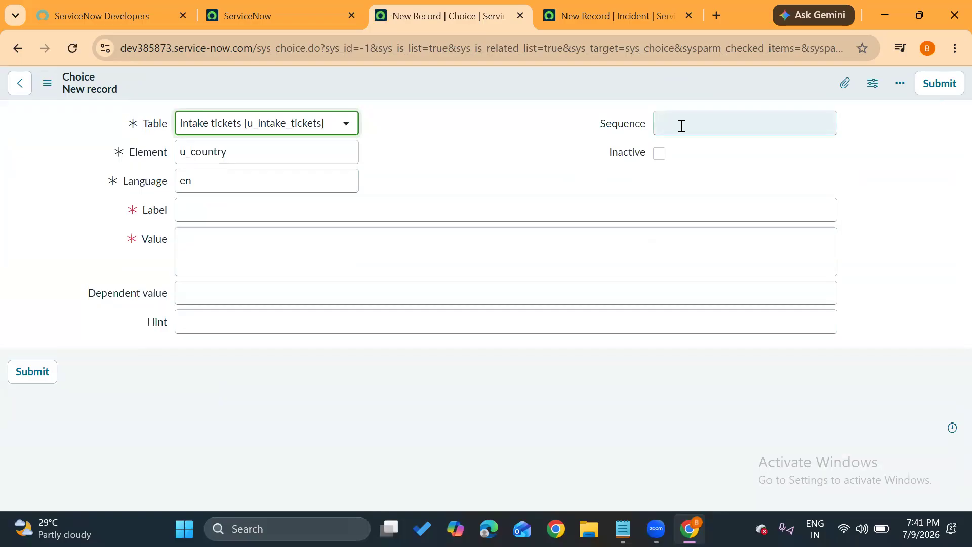
click(681, 125)
text(2)
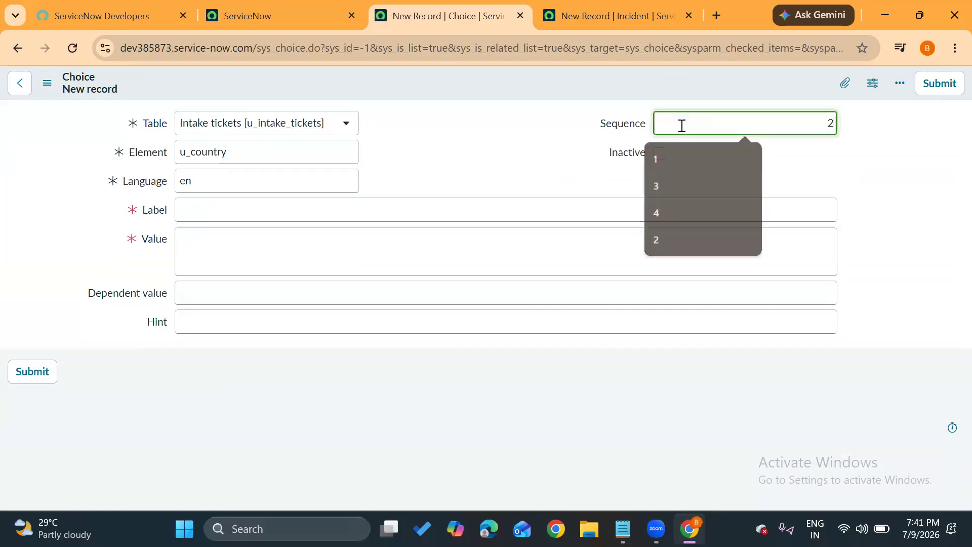
click(187, 213)
text(USA)
click(201, 239)
text(us)
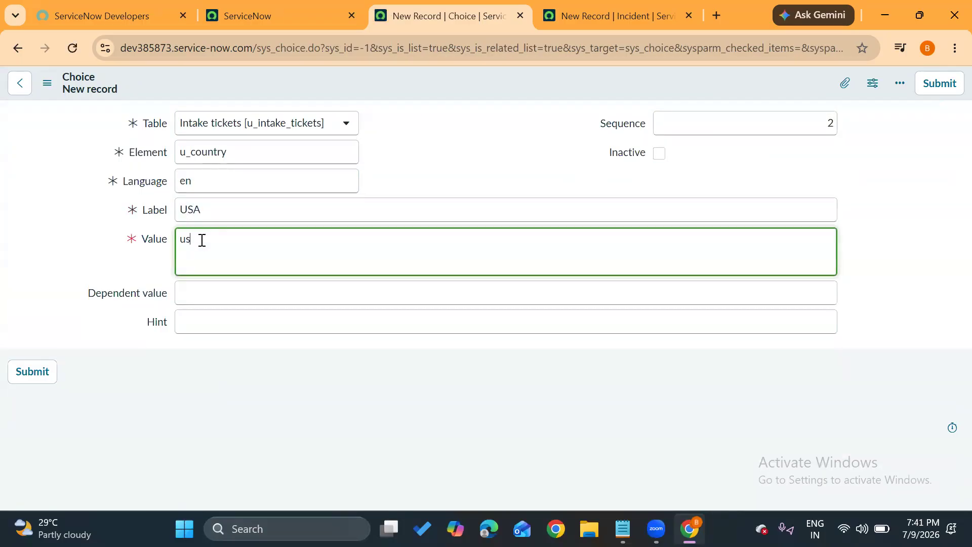
click(27, 371)
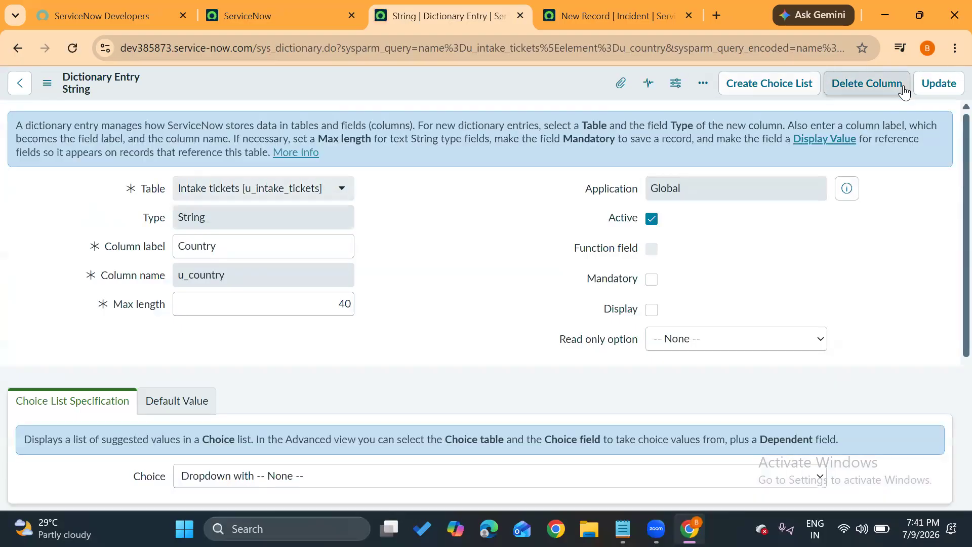
click(935, 84)
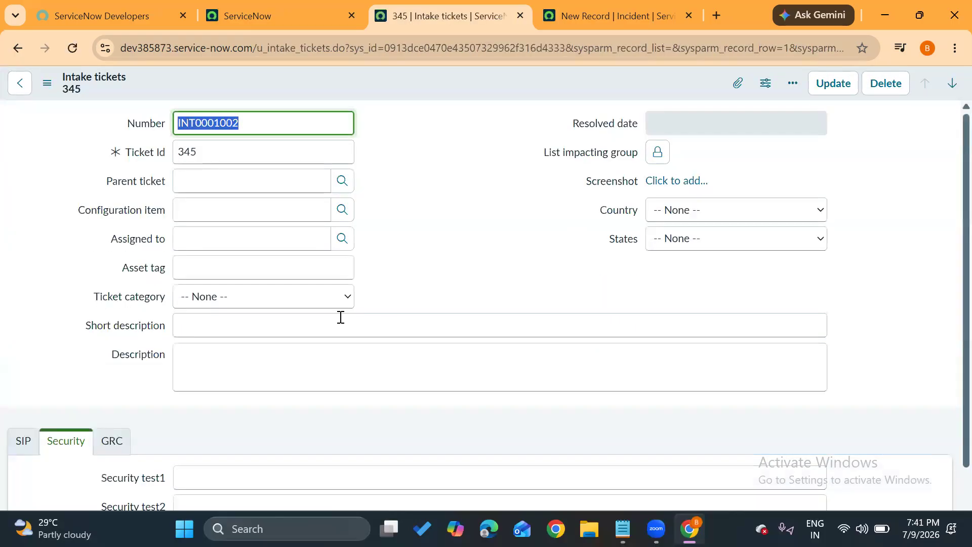
Open the choice configuration for the States field from the Intake tickets form.
click(658, 216)
click(564, 226)
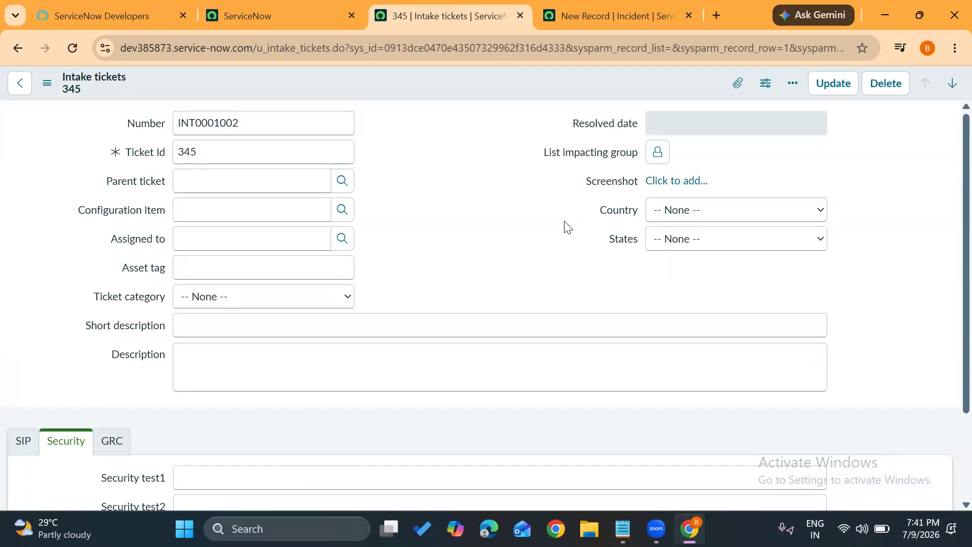
right_click(623, 242)
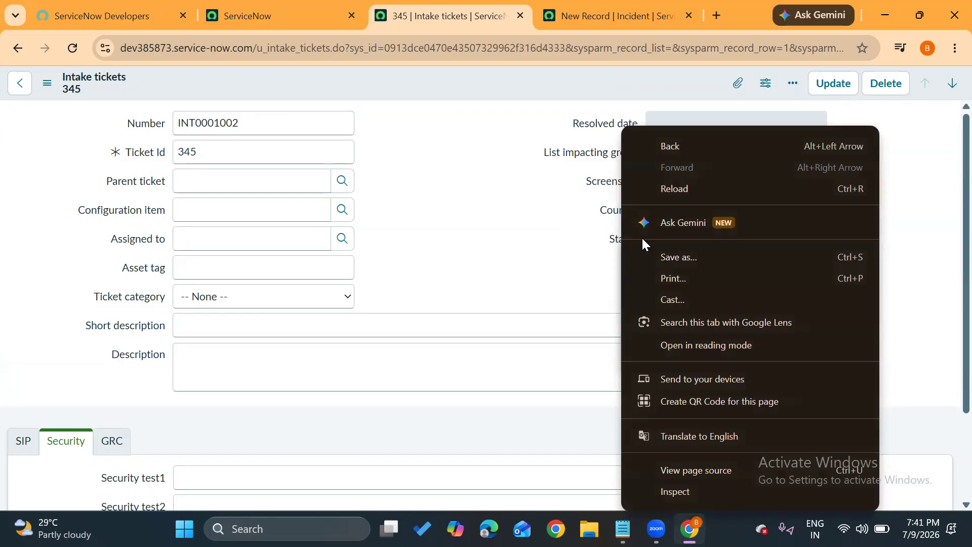
key(Escape)
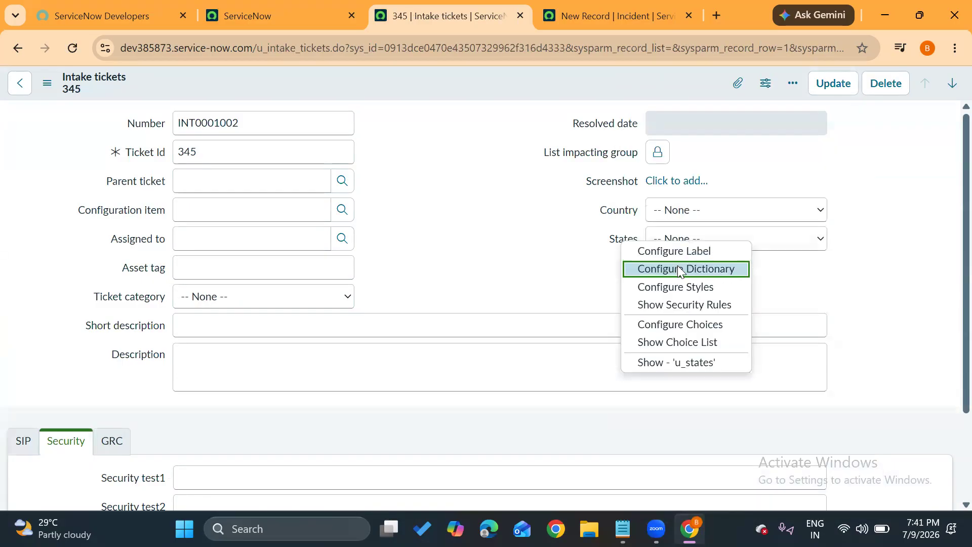
click(688, 327)
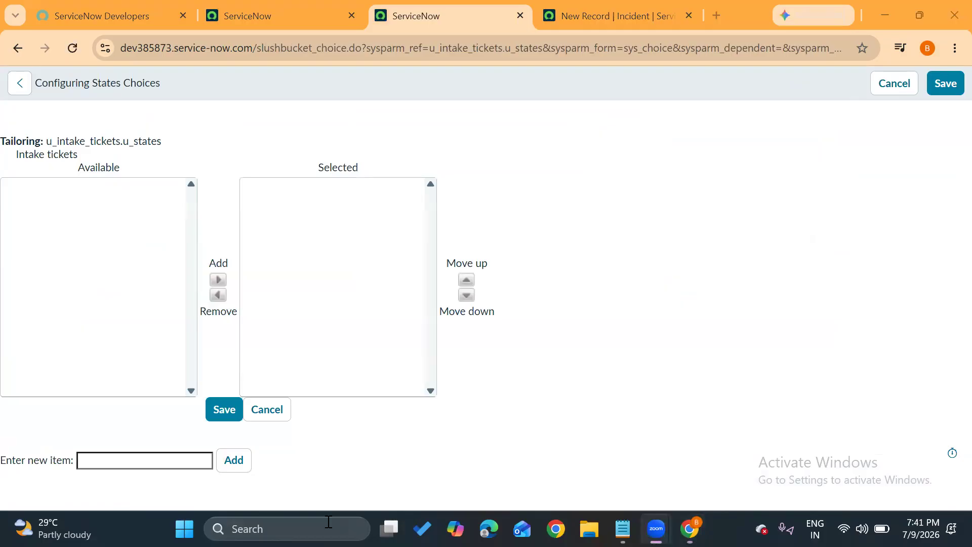
Add Andraoradesh and Telangana as new choices for the States field.
click(124, 455)
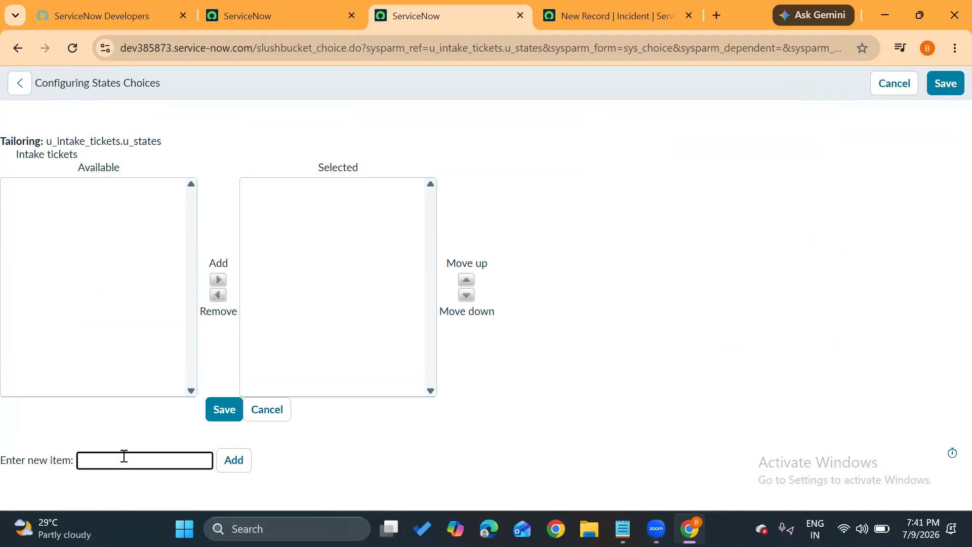
text(Andraoradesh)
click(220, 462)
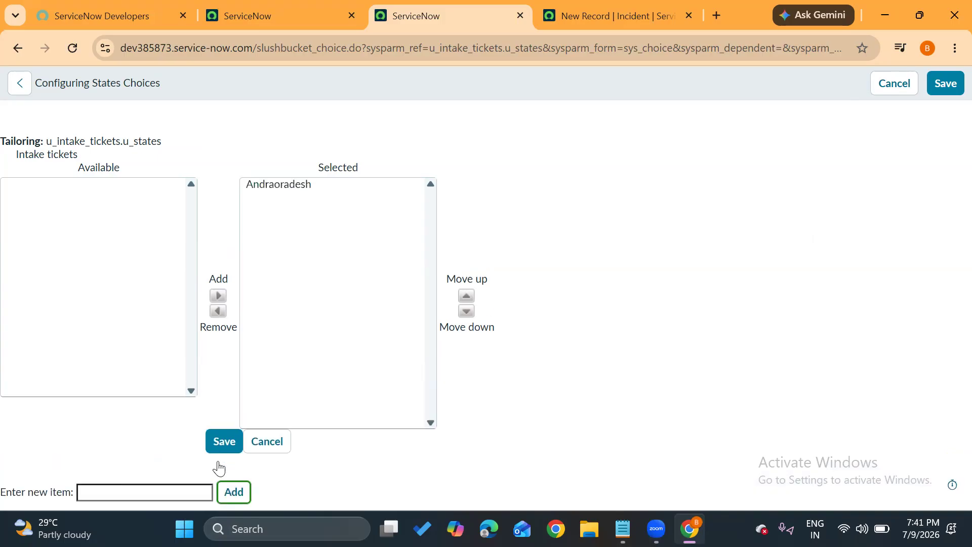
click(149, 495)
text(Telangan)
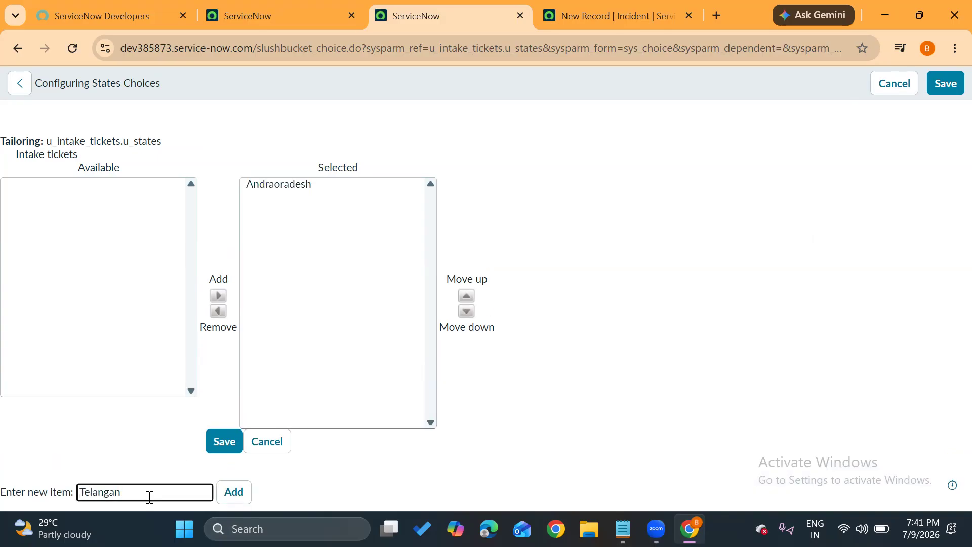
text(a)
click(234, 492)
Add Newyork and Washington to the States choices and save the choice configuration.
click(166, 494)
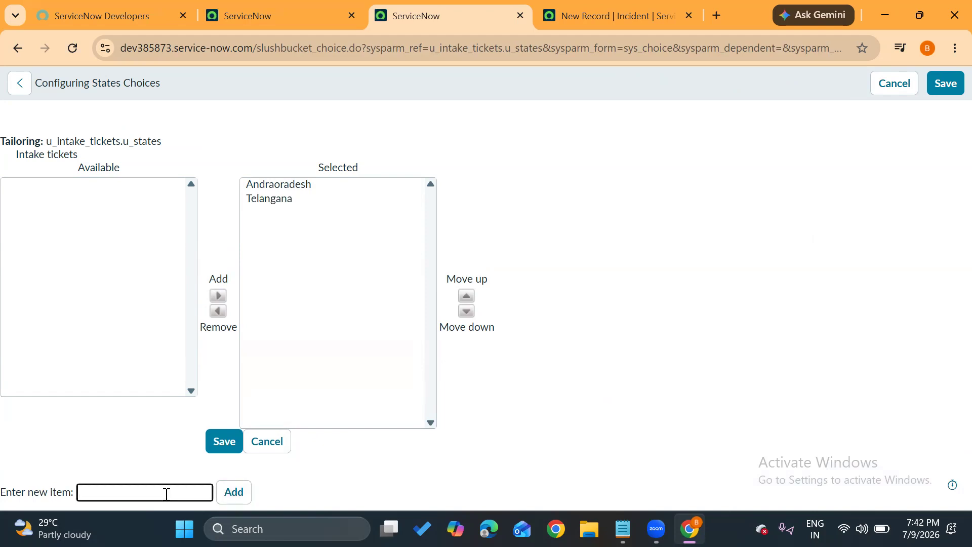
text(Newyork)
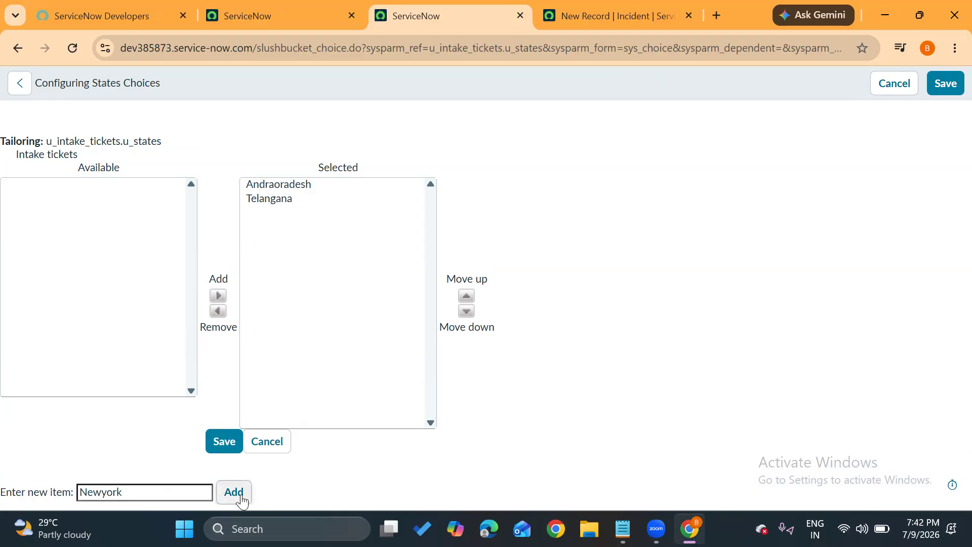
click(242, 500)
click(161, 495)
text(Washington)
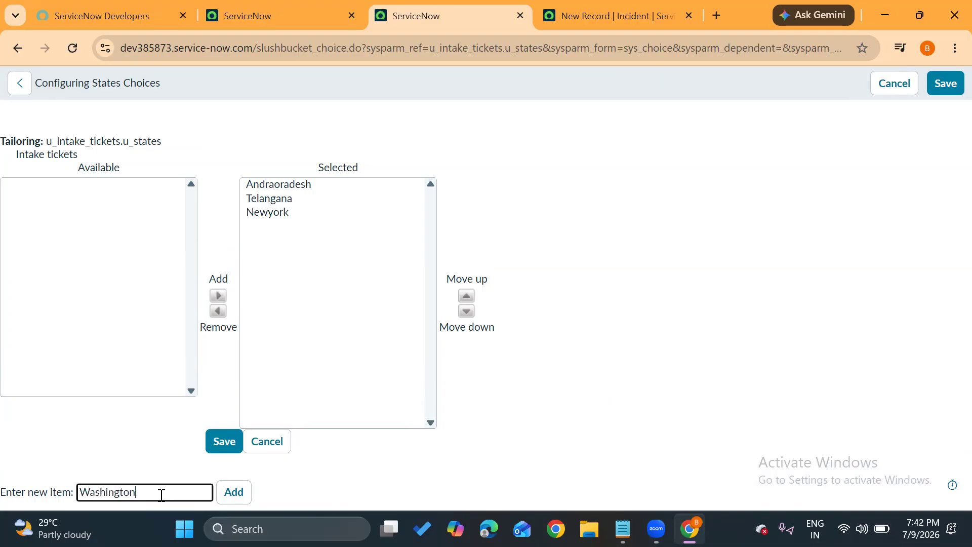
click(233, 493)
click(218, 443)
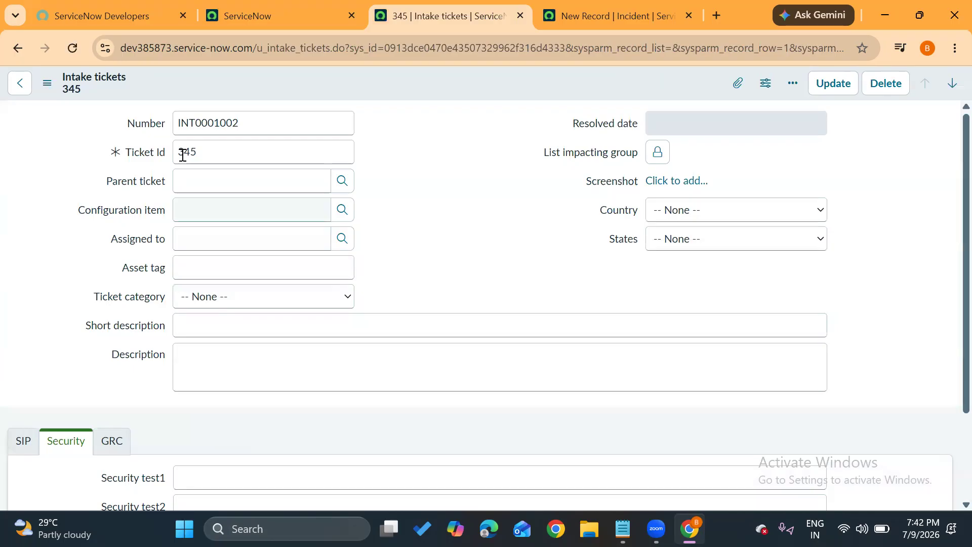
Reload the Intake tickets record and check the options offered in the Country and States fields.
click(76, 50)
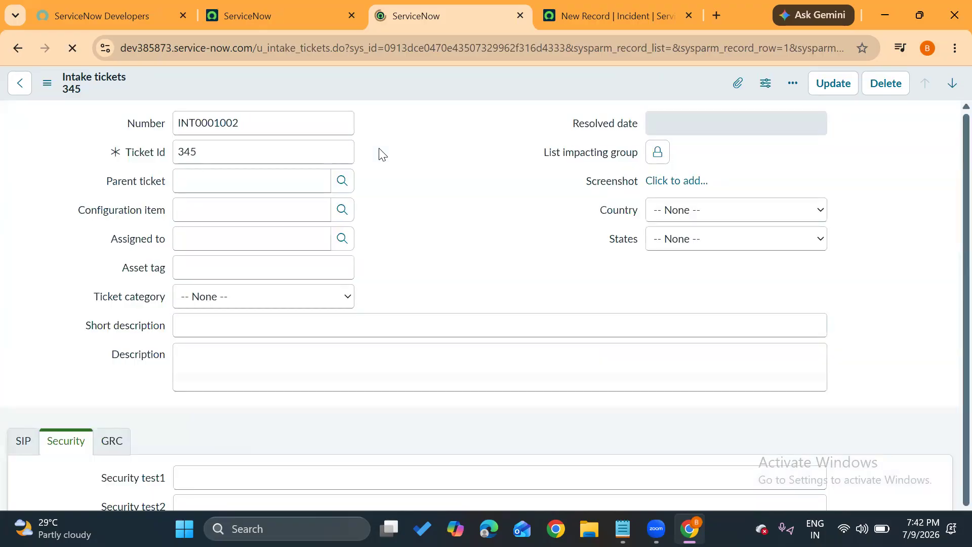
click(691, 219)
click(691, 218)
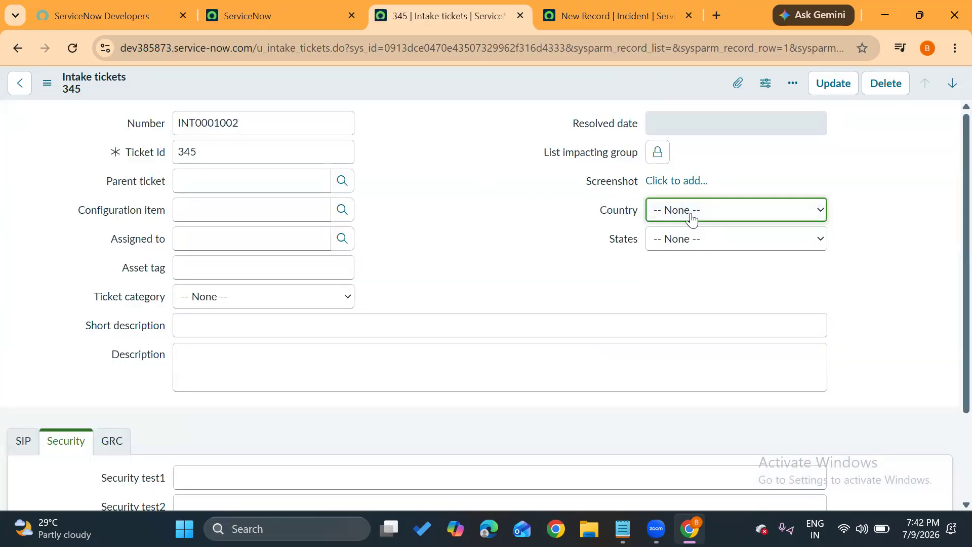
click(695, 239)
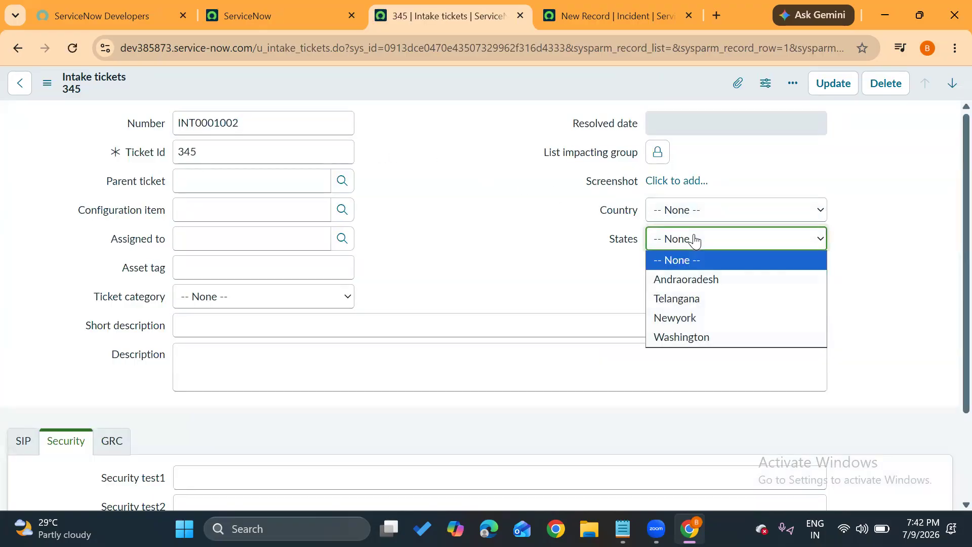
click(695, 239)
Set Country to India and to USA in turn, checking the States options offered for each country.
click(693, 211)
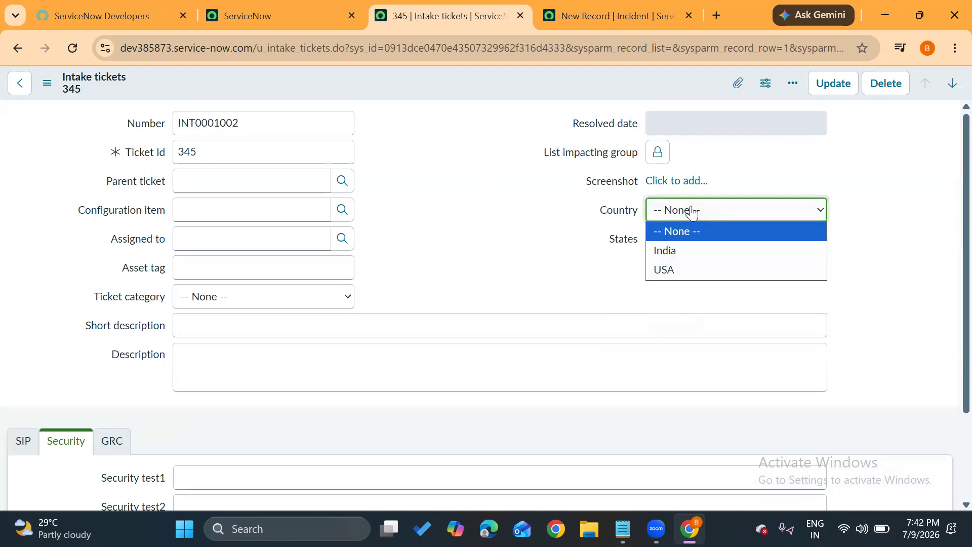
click(663, 253)
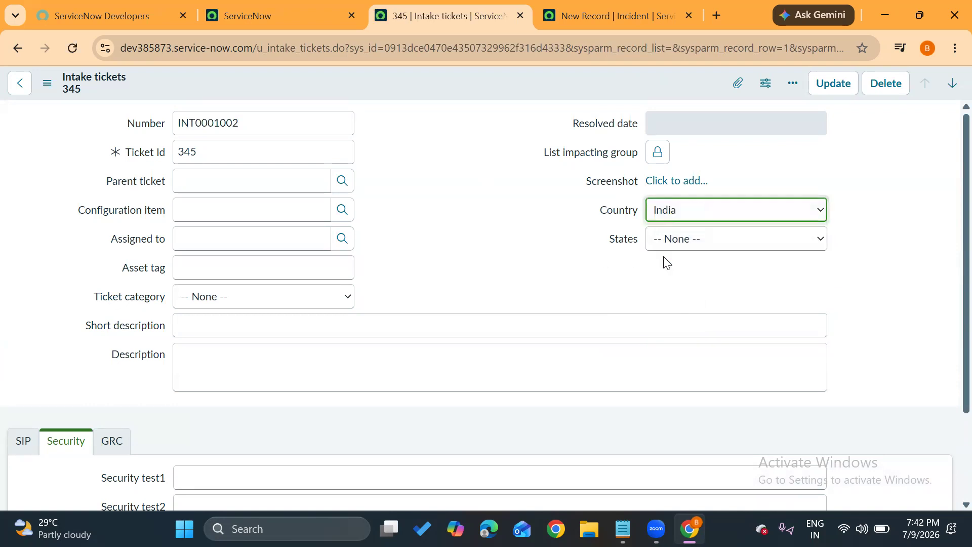
click(693, 242)
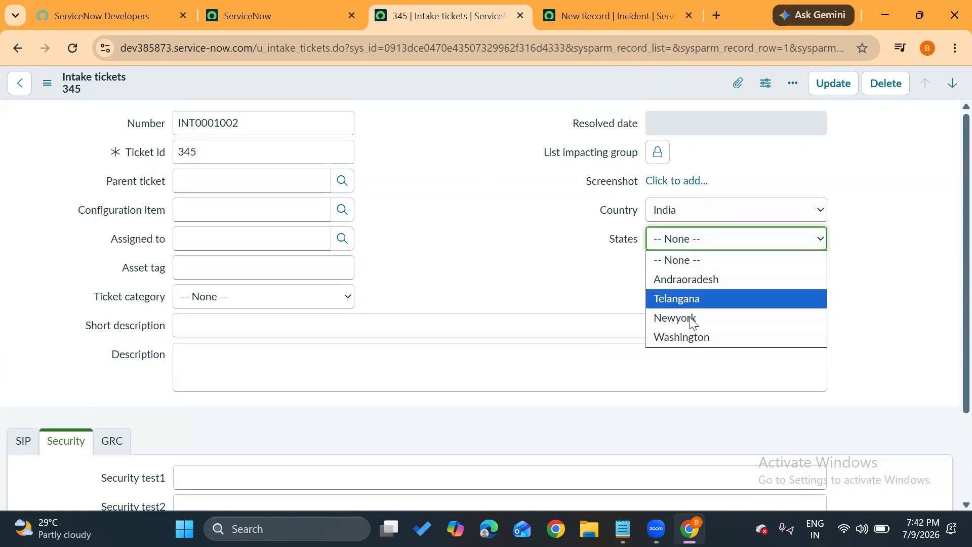
click(680, 217)
click(670, 270)
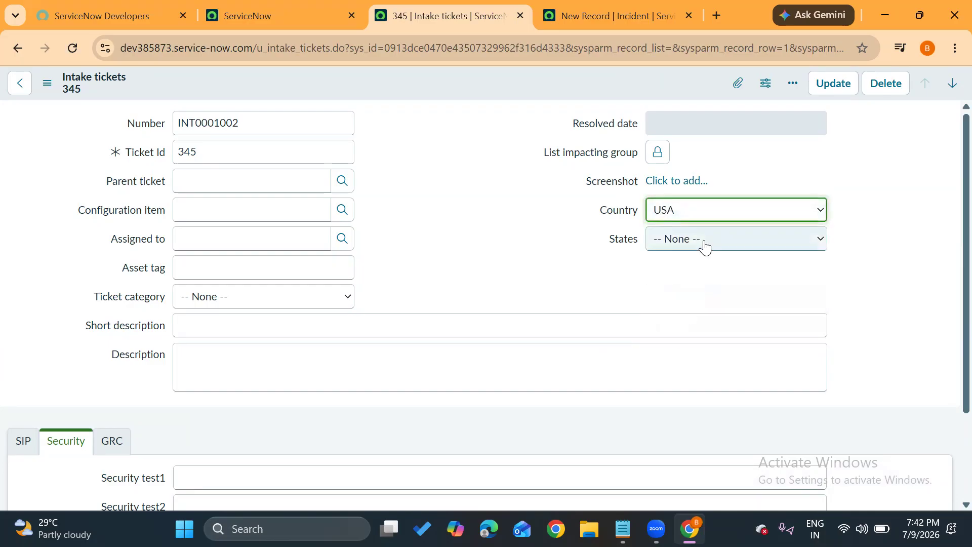
click(704, 246)
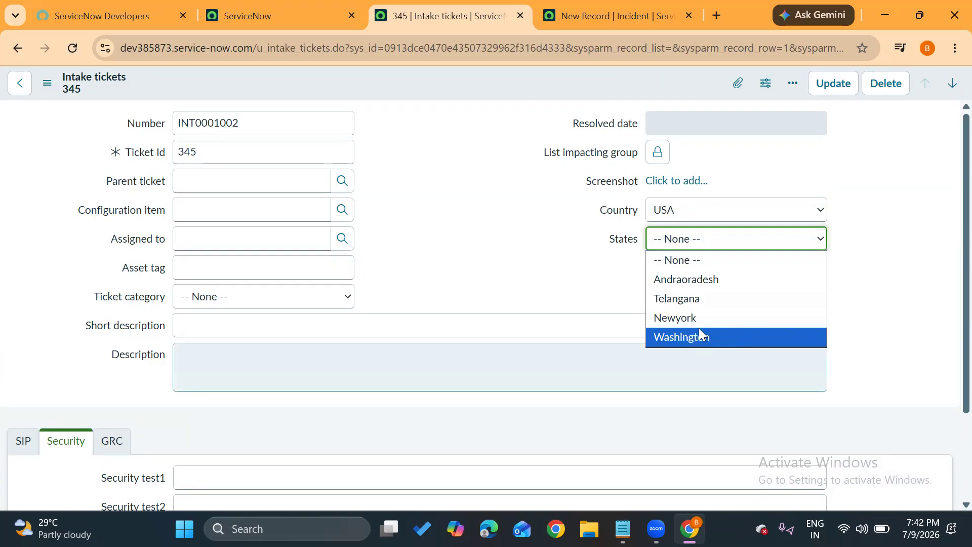
Reset the Country field on the Intake tickets record to -- None --.
click(568, 265)
click(688, 219)
click(686, 228)
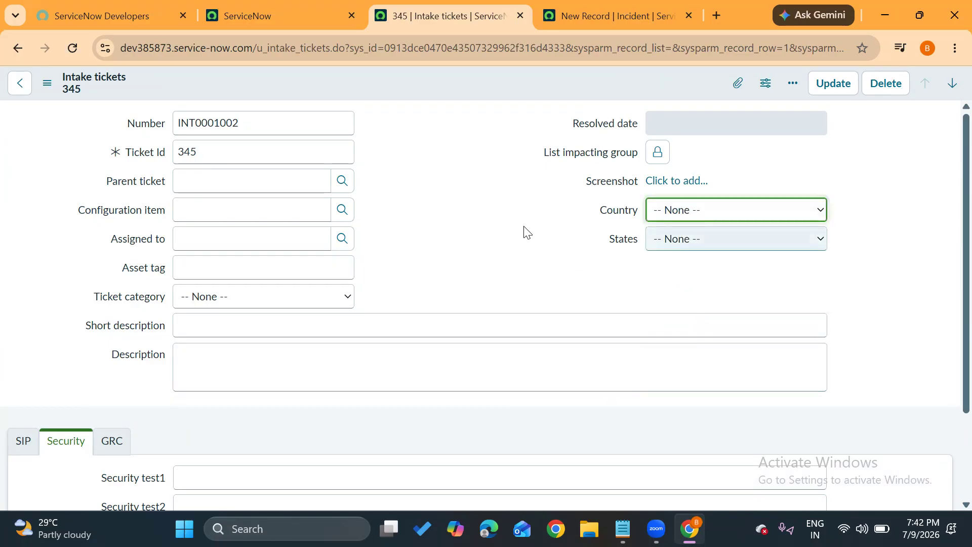
key(Tab)
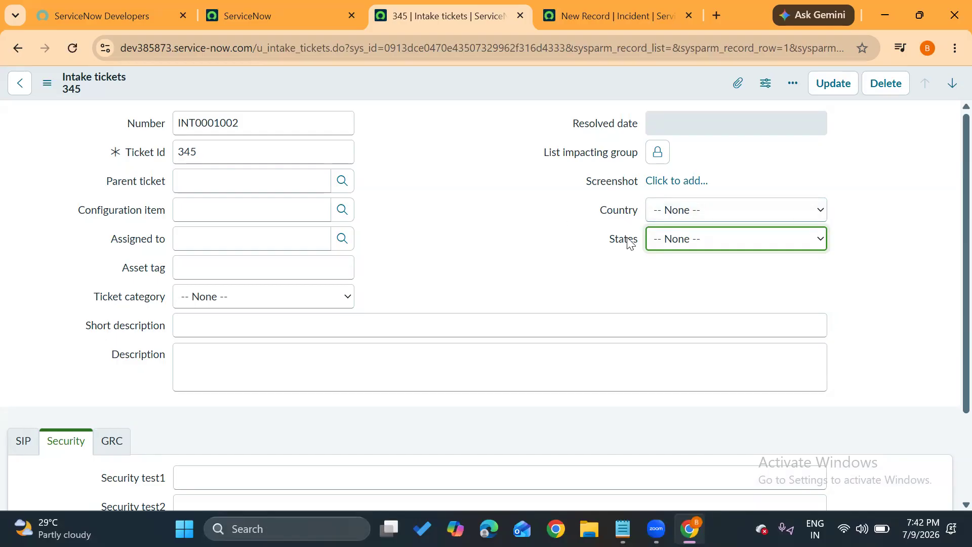
Open the dictionary entry of the States field and switch it to the Advanced view.
drag(609, 241, 641, 243)
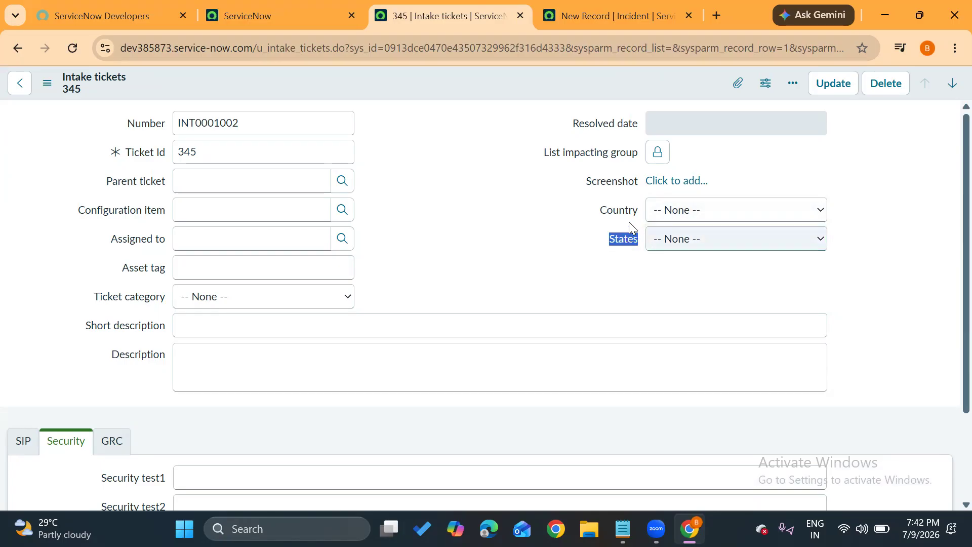
click(613, 243)
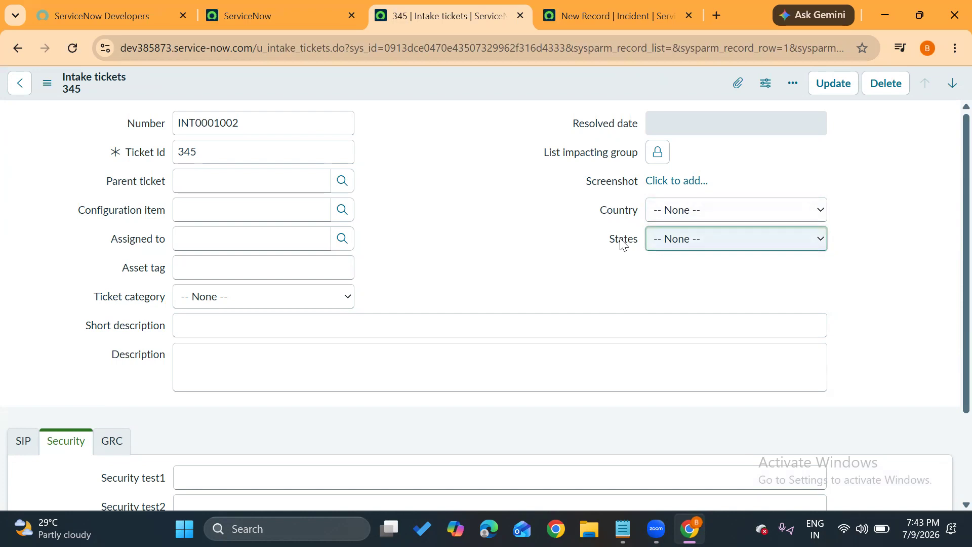
right_click(623, 244)
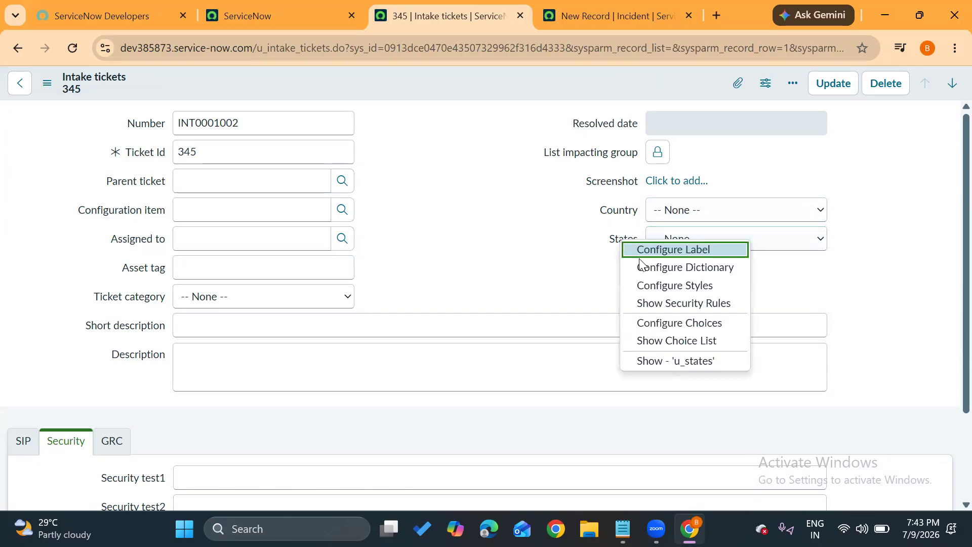
click(648, 272)
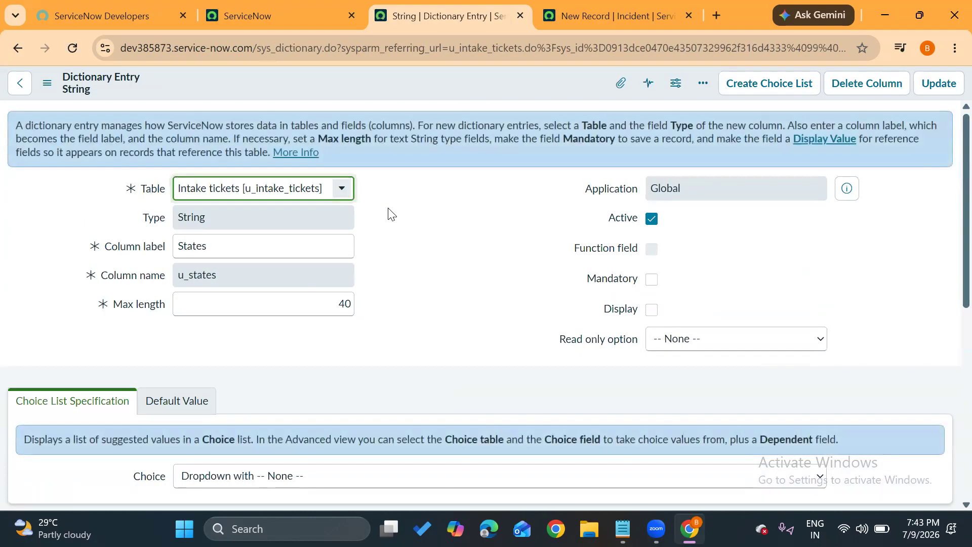
scroll(388, 208, down, 5)
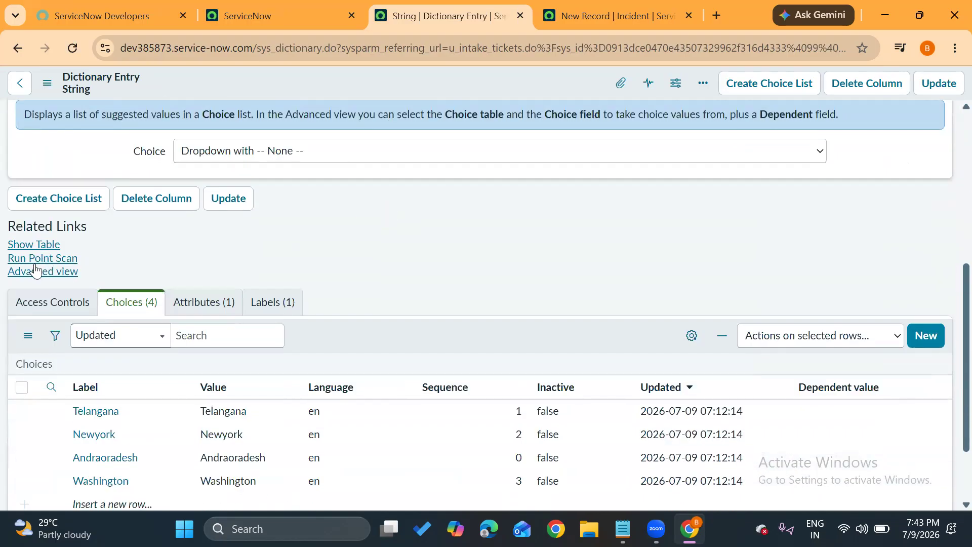
click(37, 272)
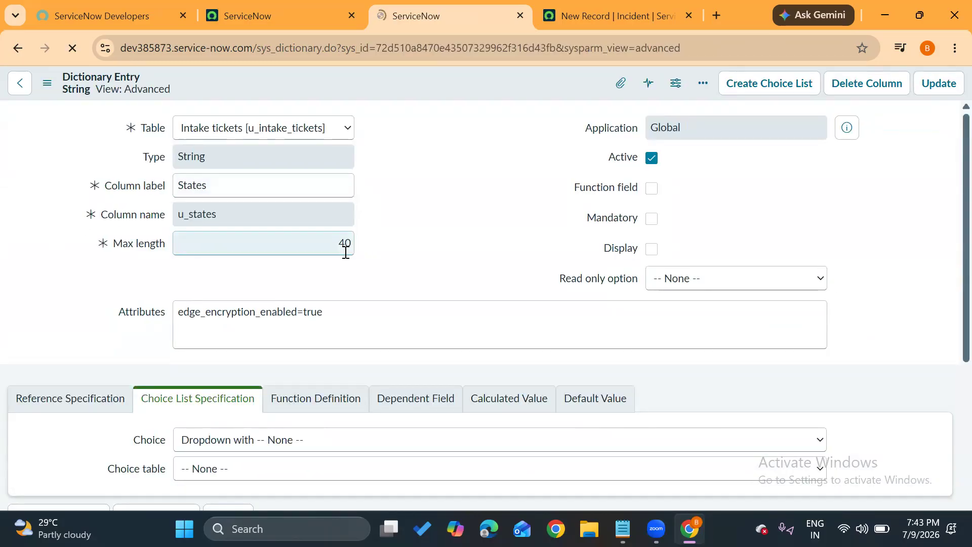
Enable the use of a dependent field for States and make it dependent on the Country field.
scroll(346, 252, down, 3)
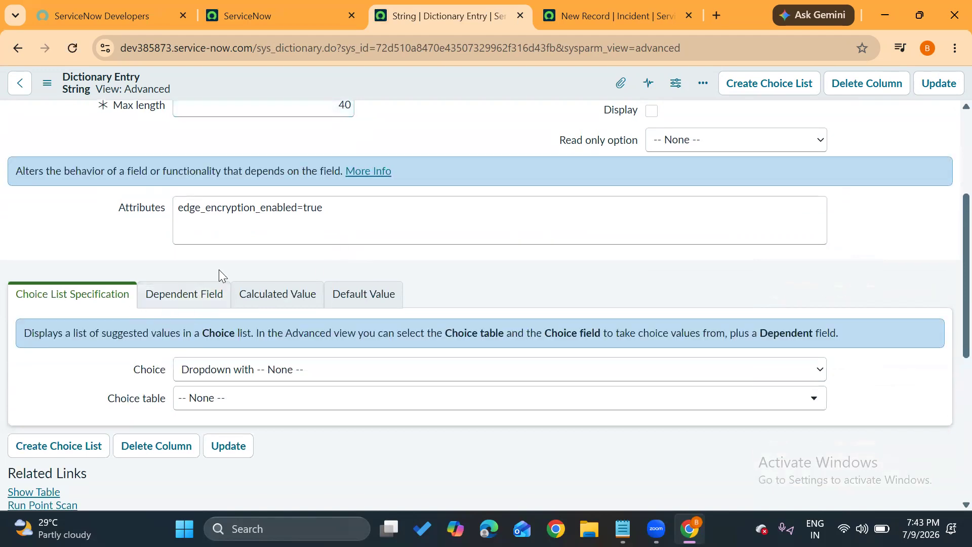
scroll(516, 253, down, 3)
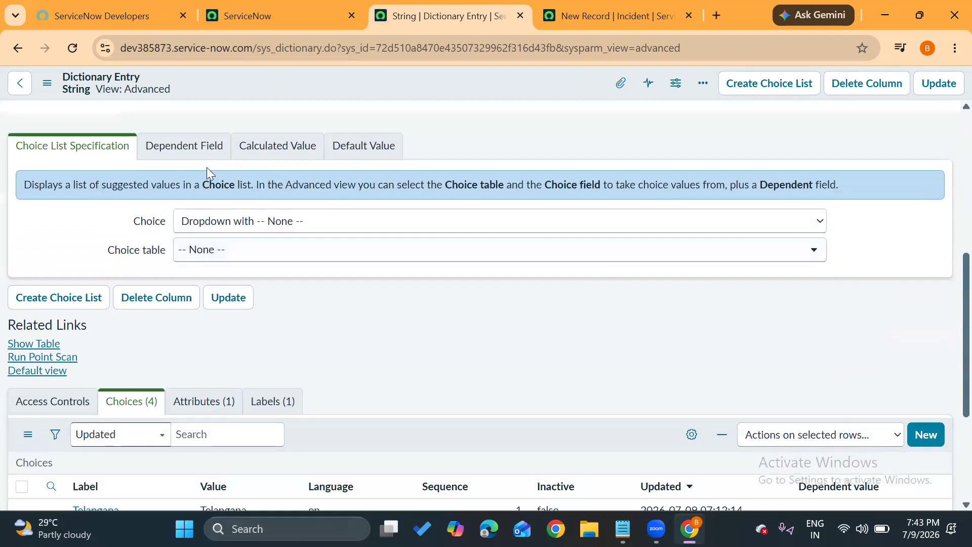
click(169, 152)
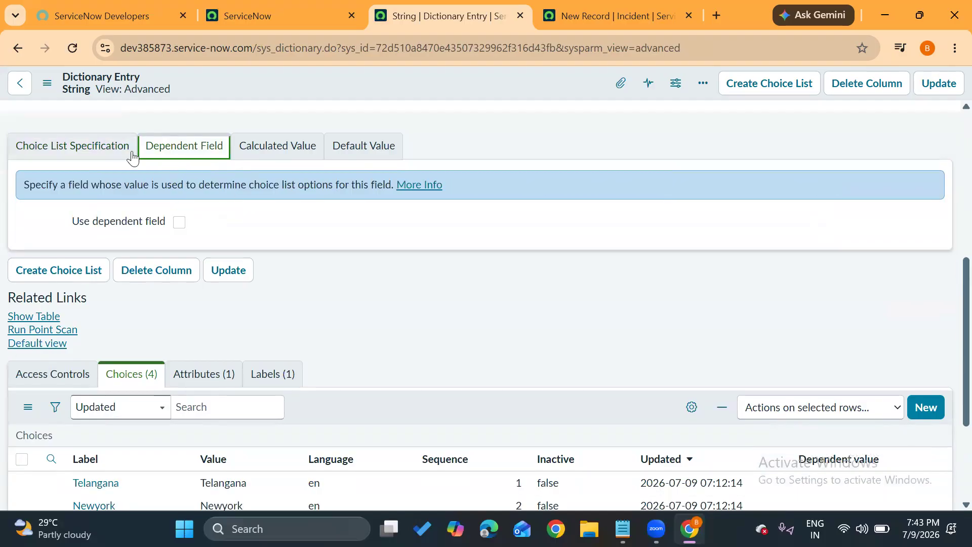
drag(71, 225, 154, 227)
click(260, 226)
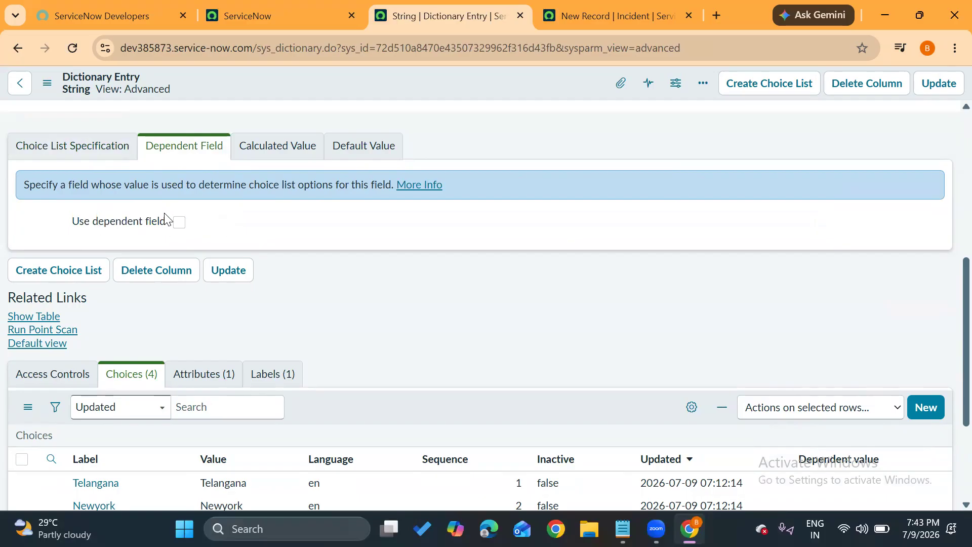
click(180, 223)
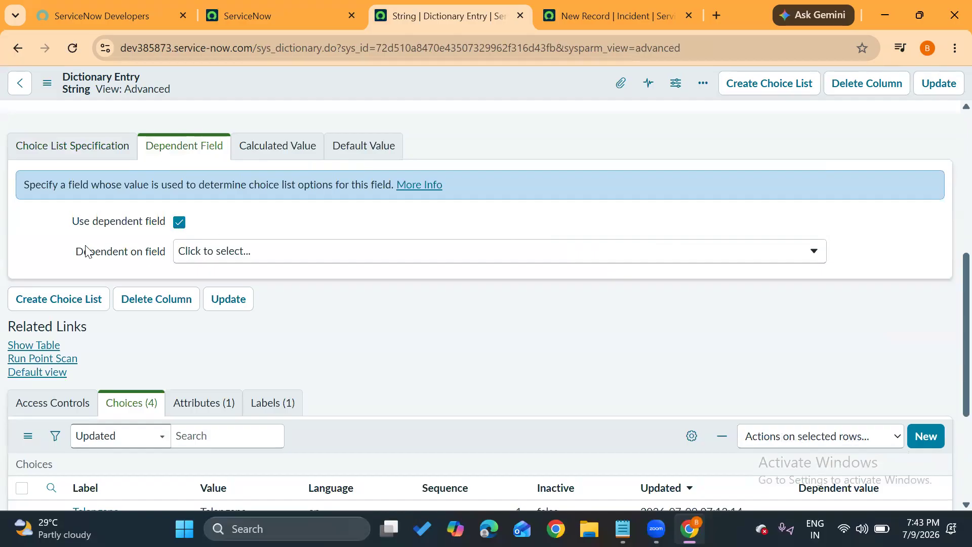
drag(76, 253, 168, 256)
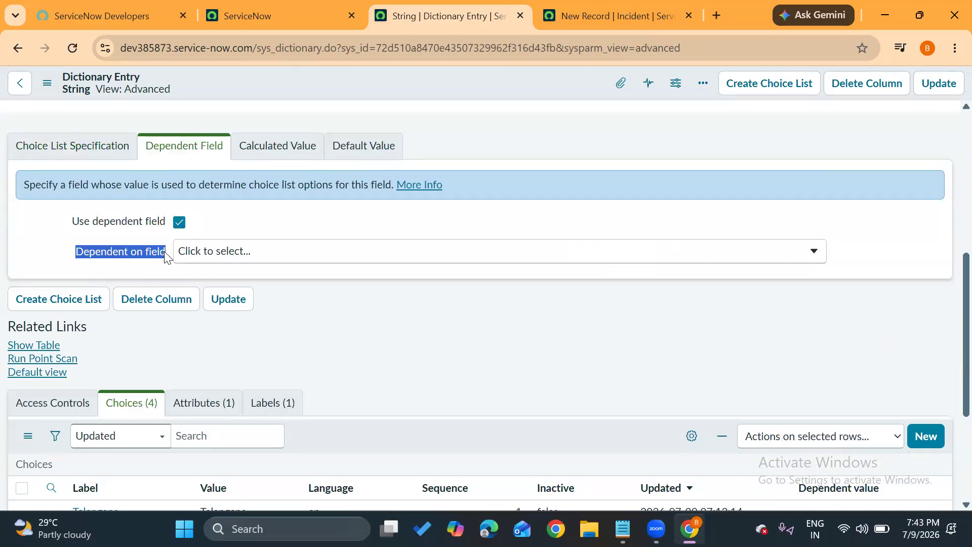
click(417, 288)
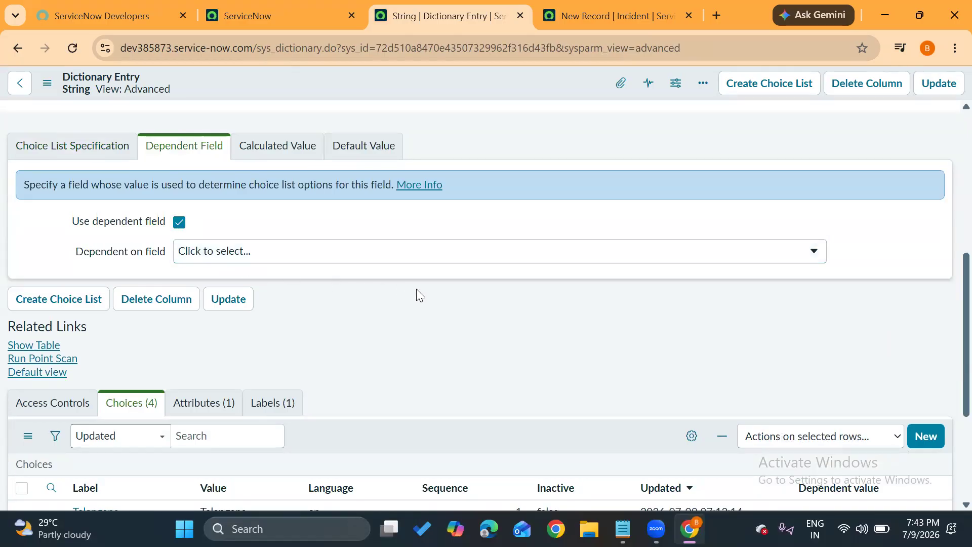
click(334, 252)
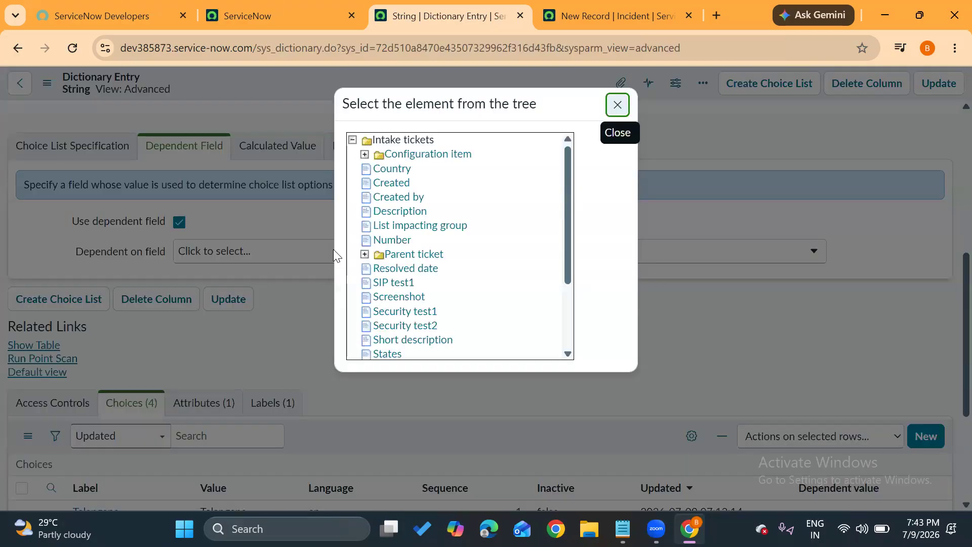
click(402, 173)
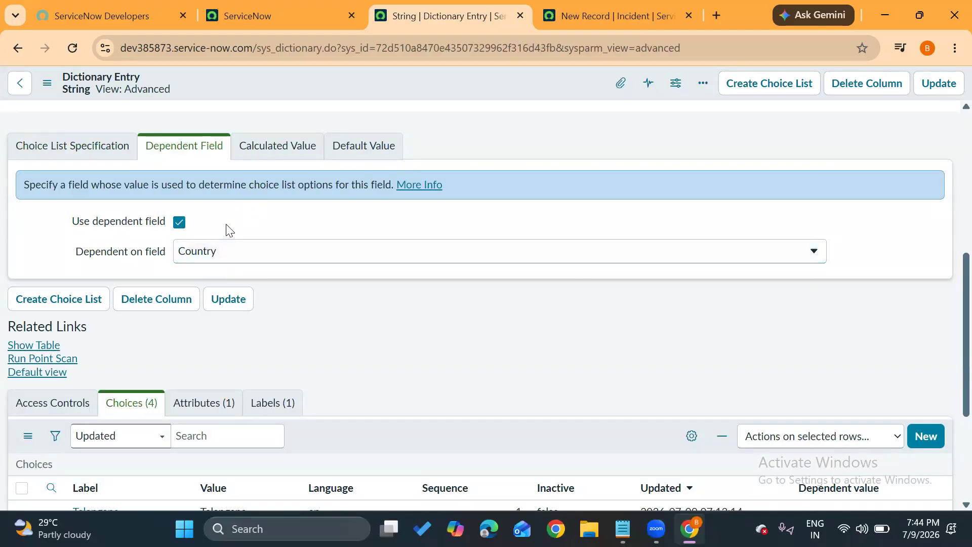
scroll(226, 227, up, 6)
drag(226, 248, 161, 251)
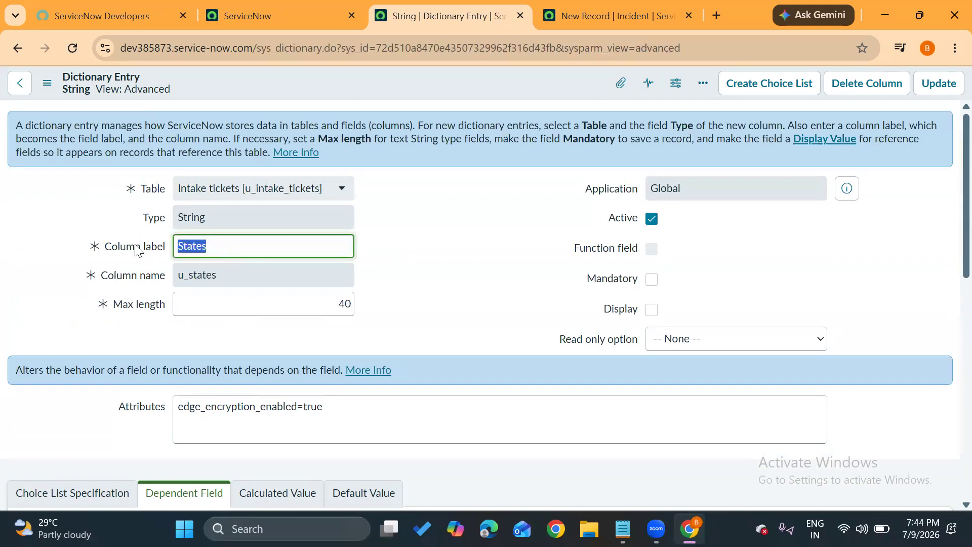
Set the dependent value of the Telangana choice to ind in the States choices list.
scroll(162, 355, down, 4)
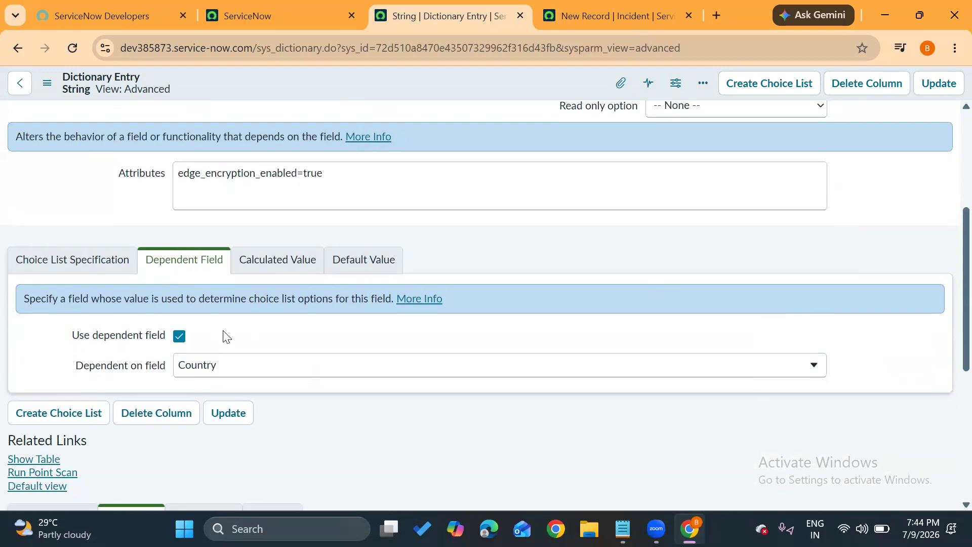
scroll(223, 330, down, 1)
scroll(223, 331, down, 3)
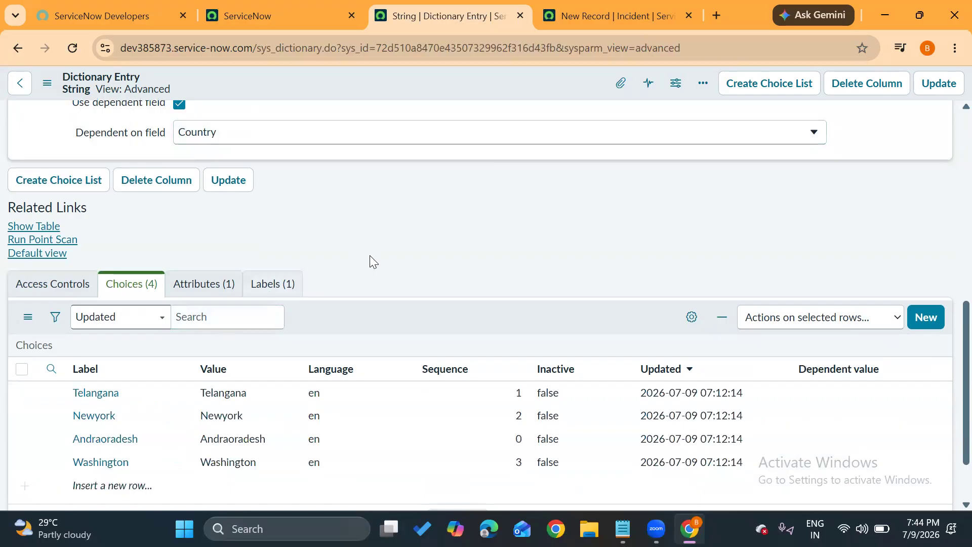
scroll(370, 255, down, 2)
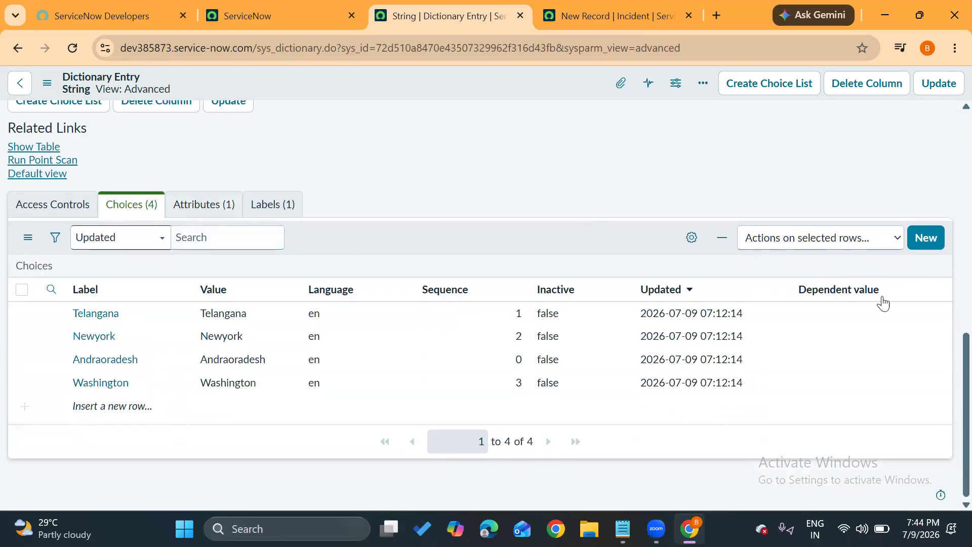
click(826, 319)
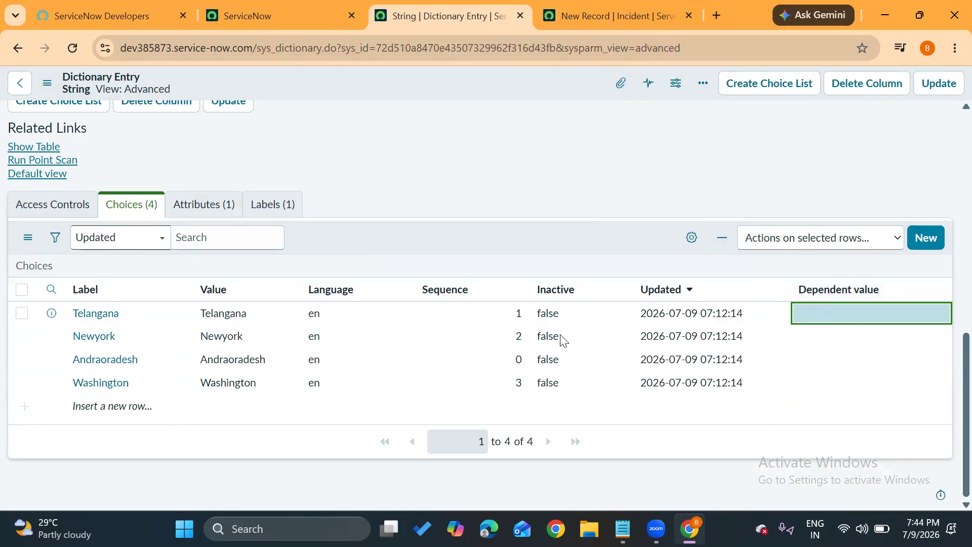
double_click(887, 319)
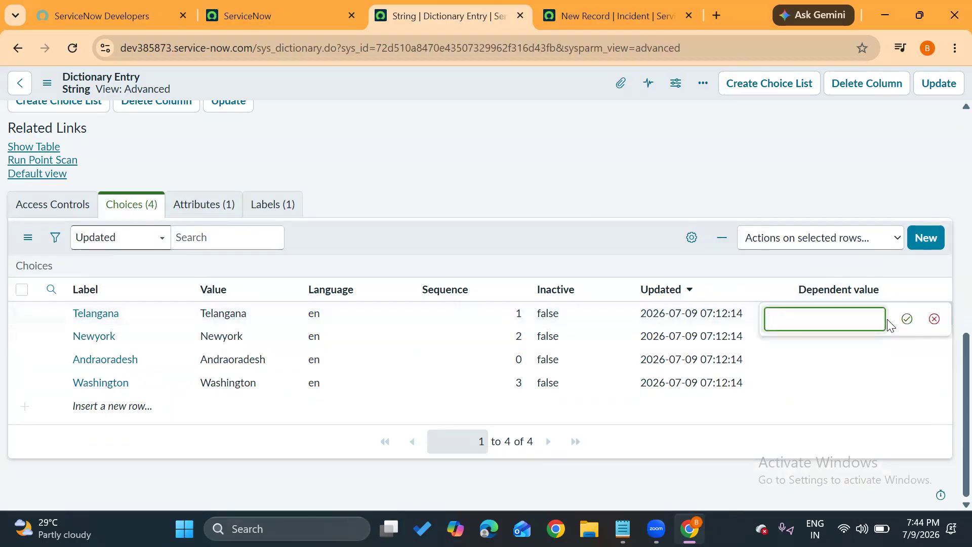
text(ind)
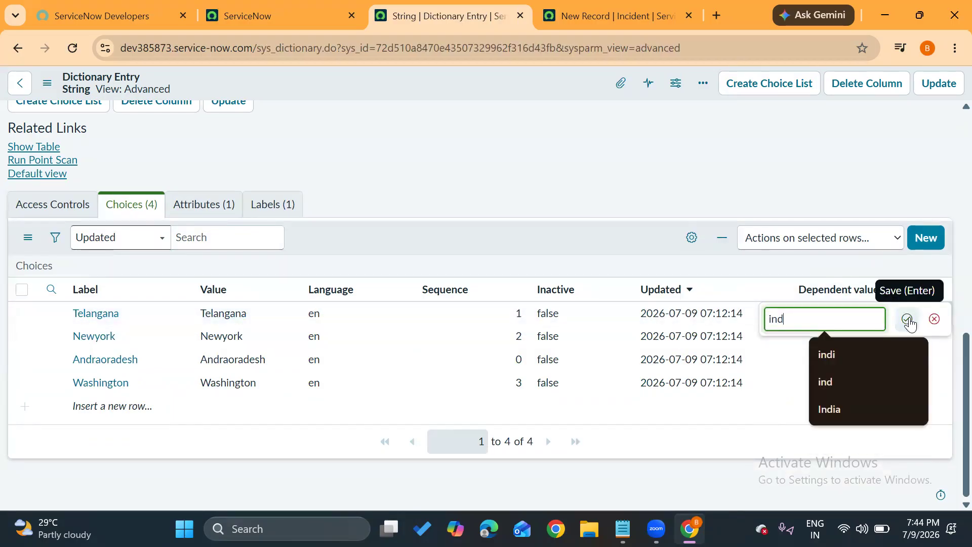
click(910, 318)
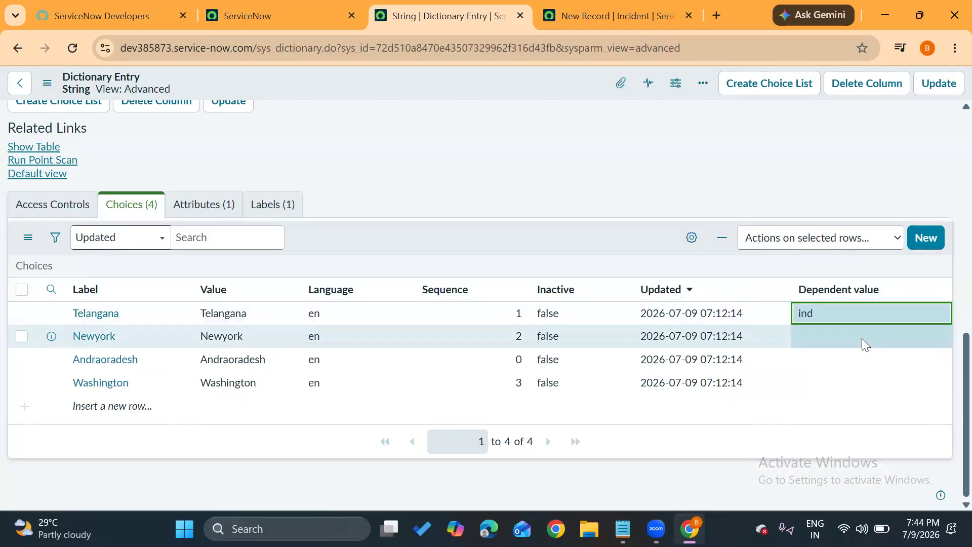
Set the dependent value of the Newyork choice to us and of the Andraoradesh choice to ind.
click(862, 338)
click(862, 338)
text(us)
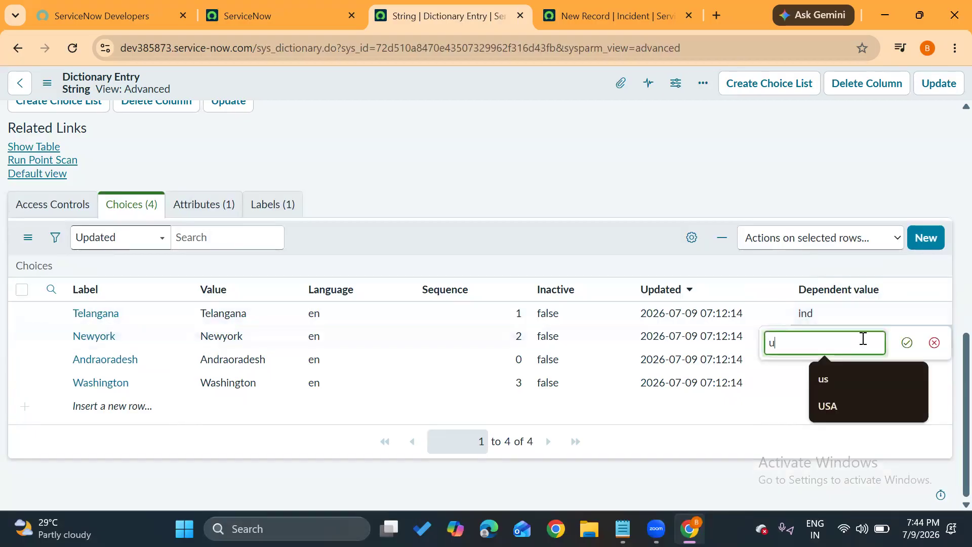
click(907, 343)
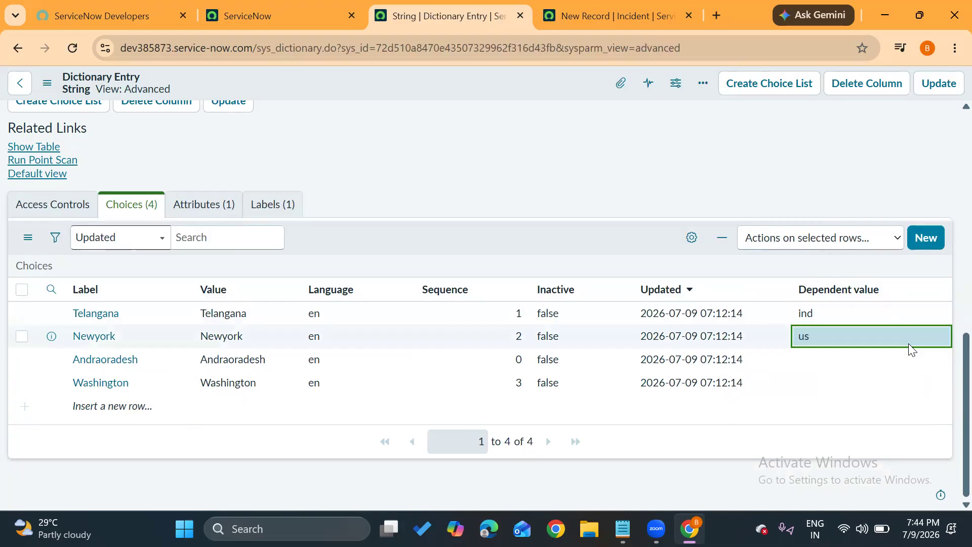
click(853, 374)
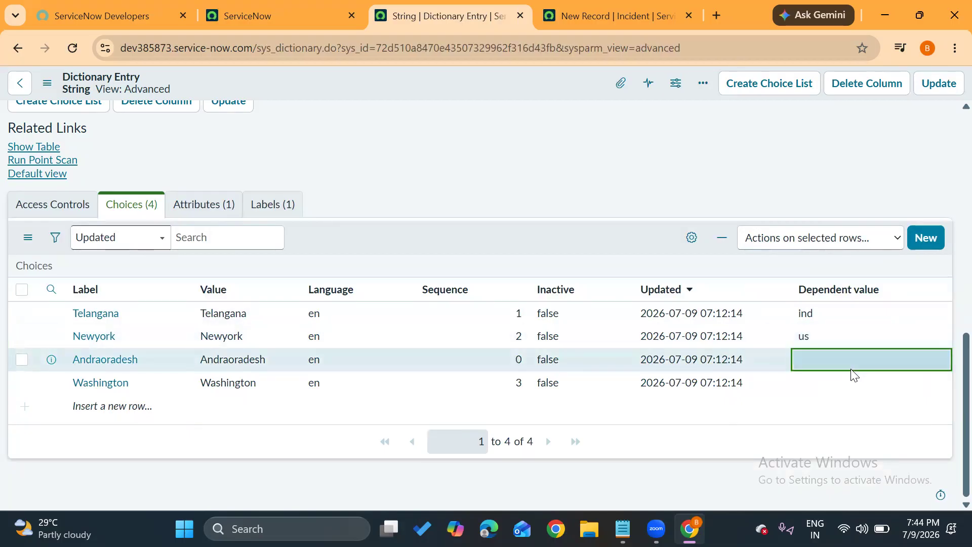
click(862, 361)
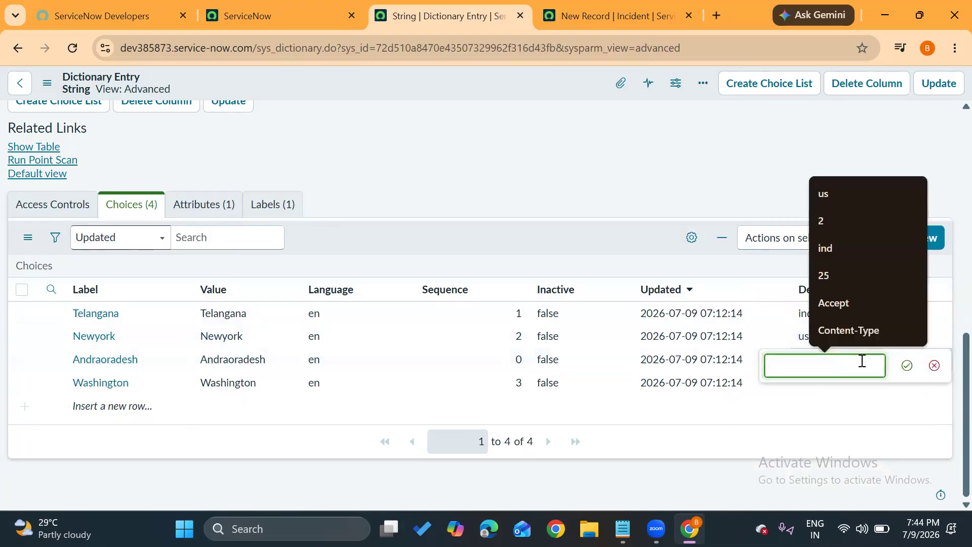
text(ind)
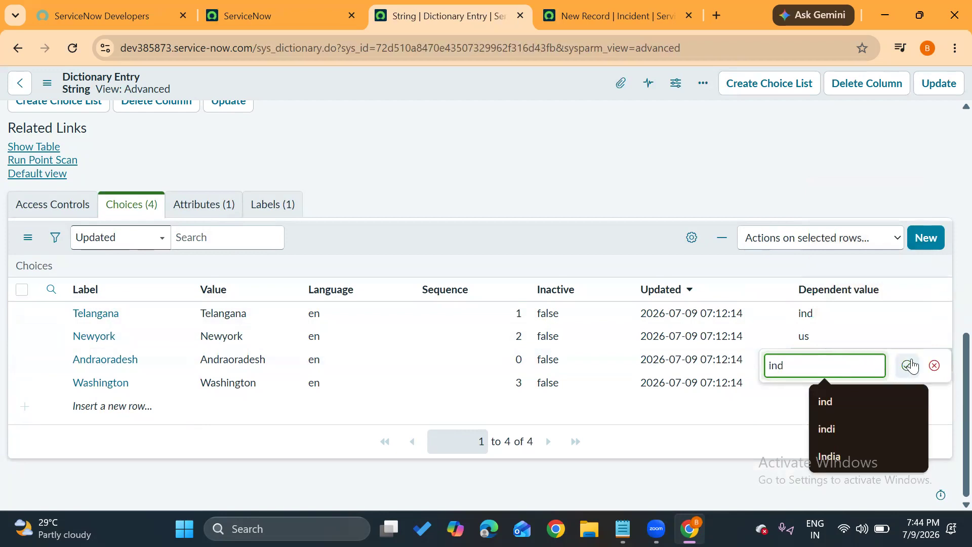
click(912, 367)
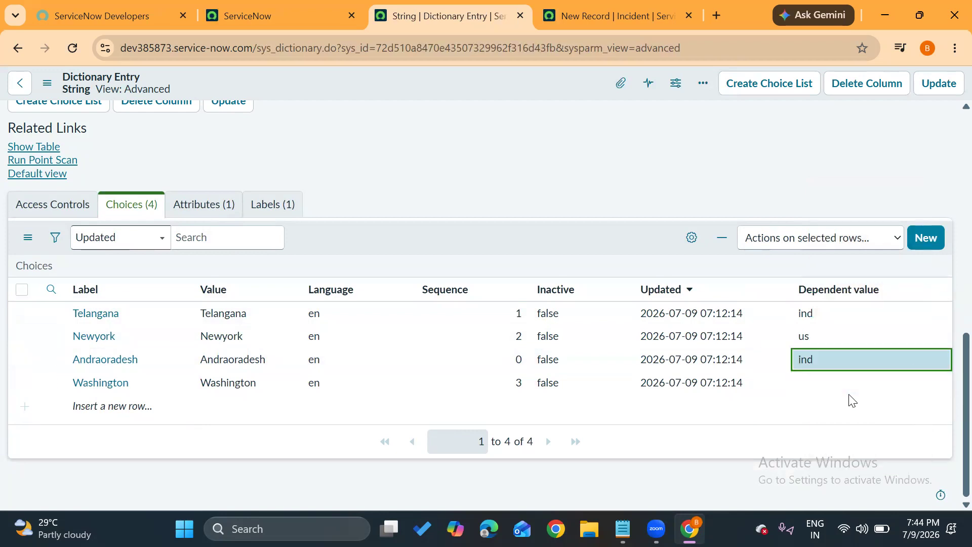
Set the dependent value of the Washington choice to us and save the States dictionary entry.
click(839, 379)
click(839, 379)
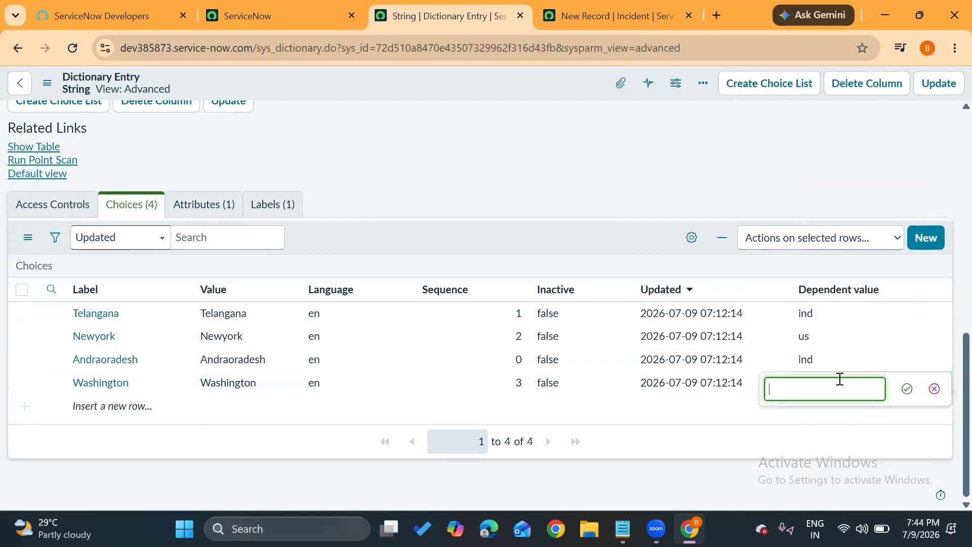
text(us)
click(906, 389)
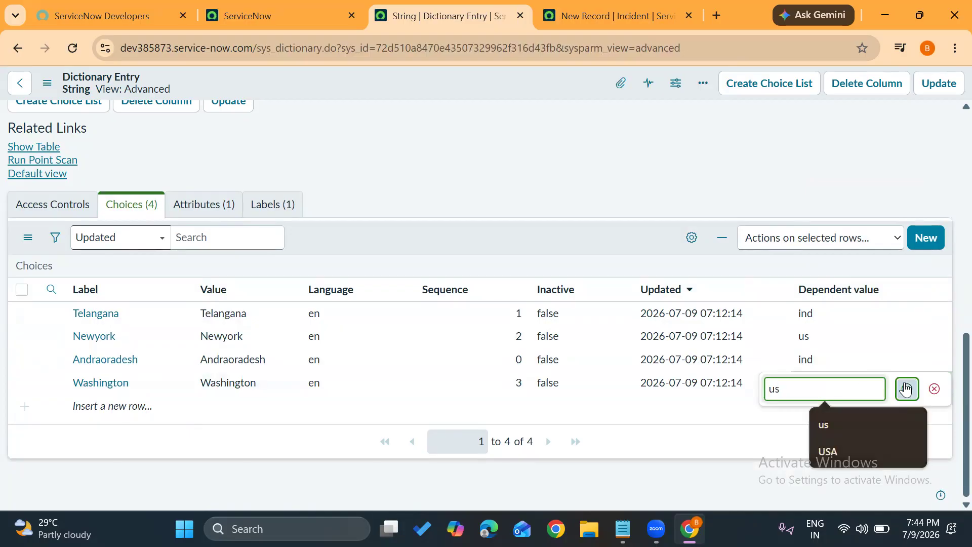
click(936, 86)
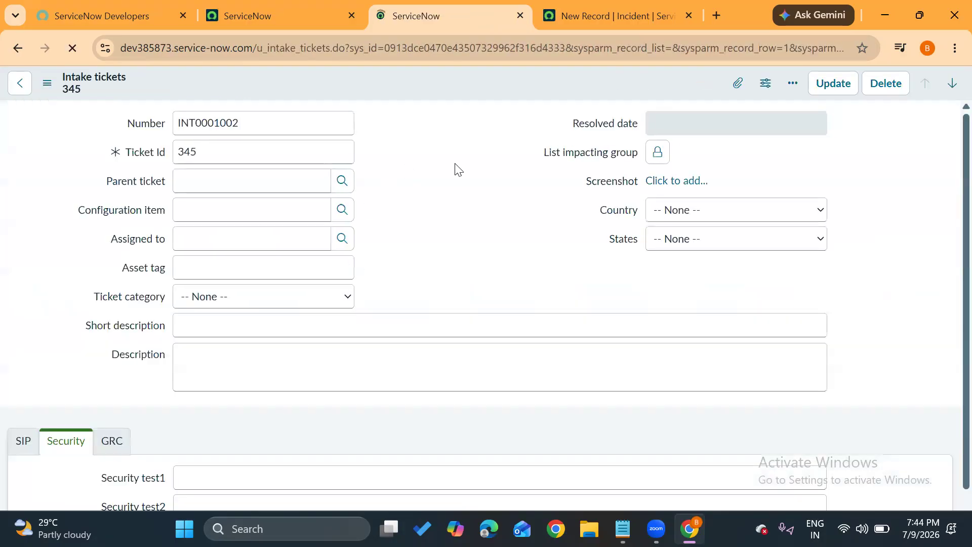
Set Country to India on the intake ticket and check the States options.
click(695, 220)
click(699, 252)
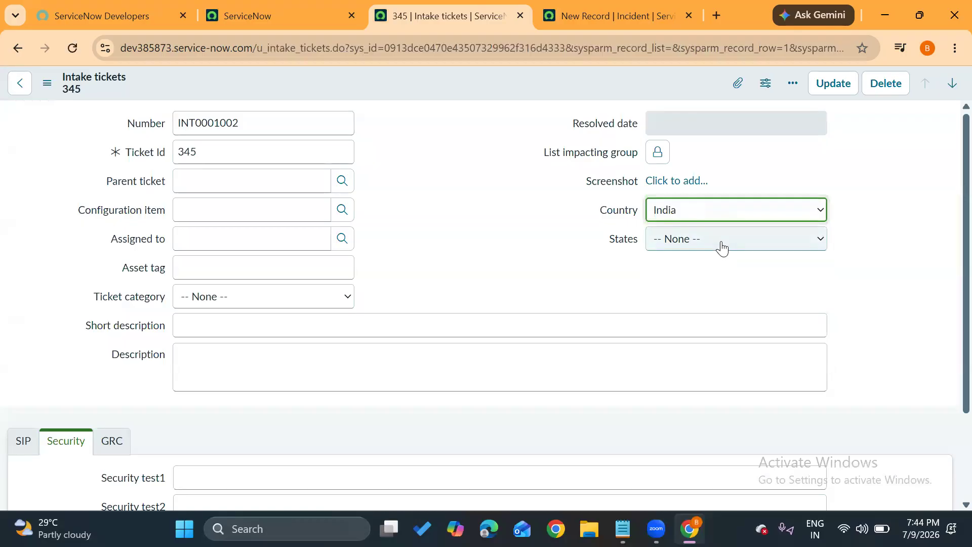
click(724, 246)
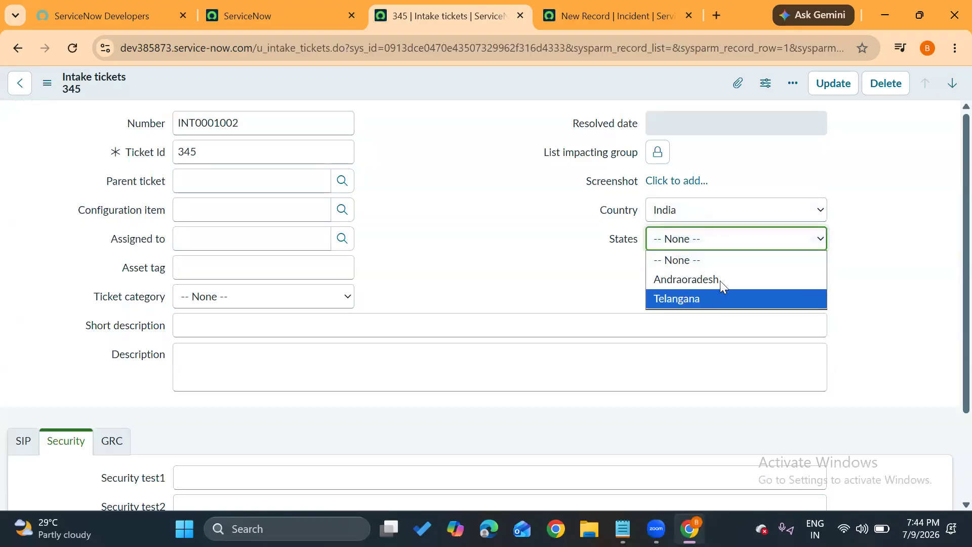
Change Country to USA, check the States options, and reload the ticket form without saving.
click(701, 211)
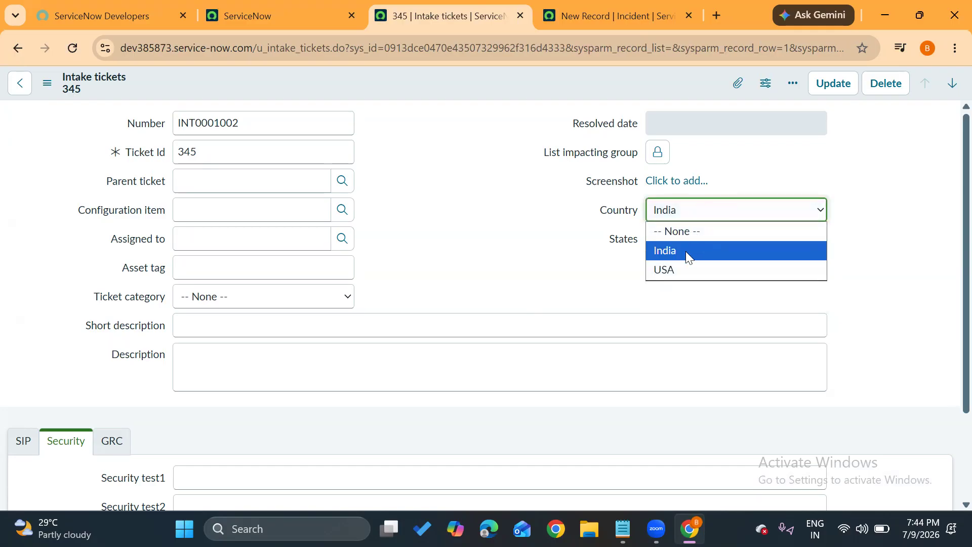
click(685, 268)
click(732, 239)
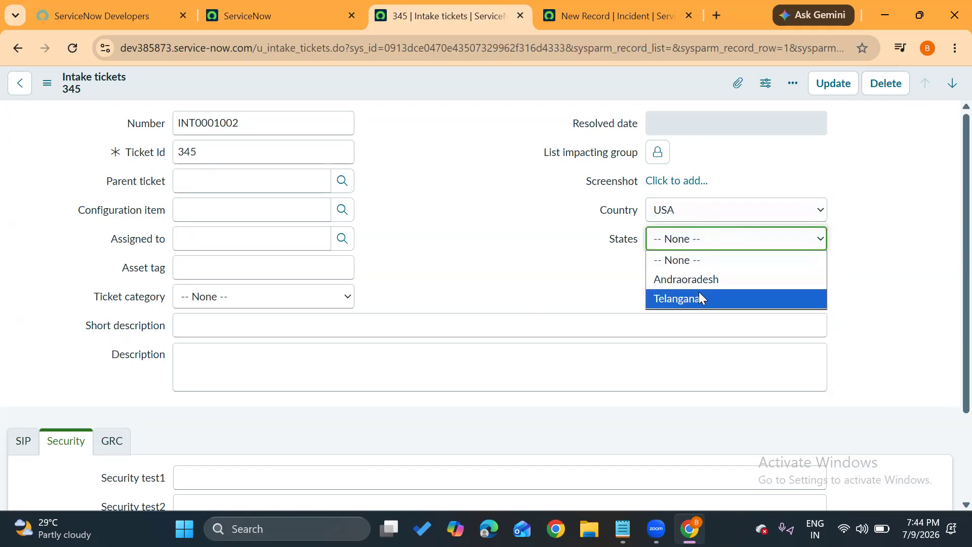
double_click(600, 260)
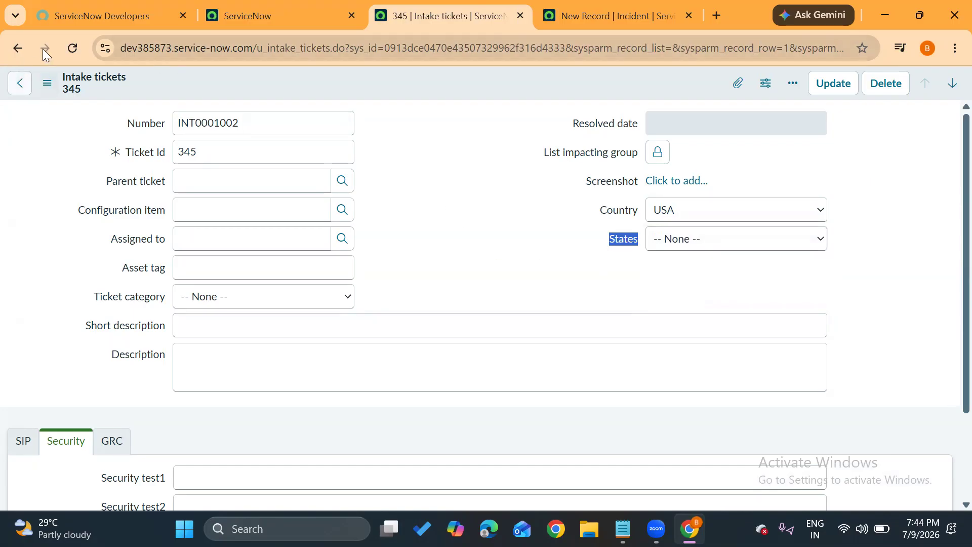
click(72, 46)
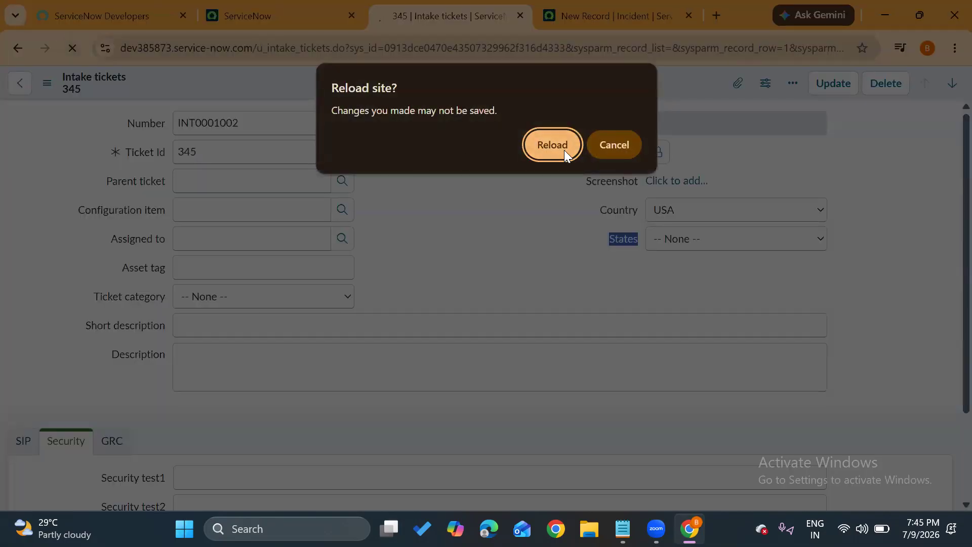
click(564, 150)
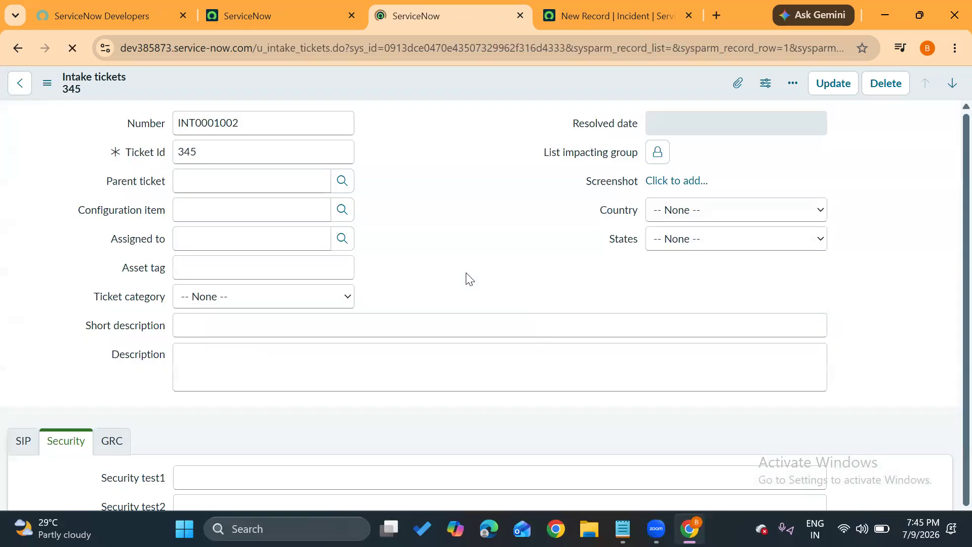
Open the Country dictionary entry, examine the values of its USA and India choices, and return to the ticket.
right_click(627, 211)
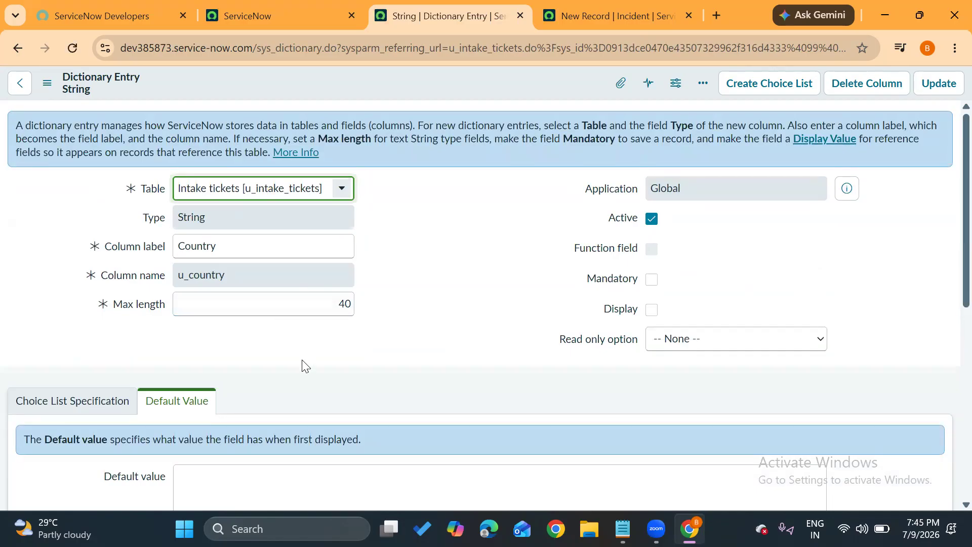
scroll(304, 364, down, 7)
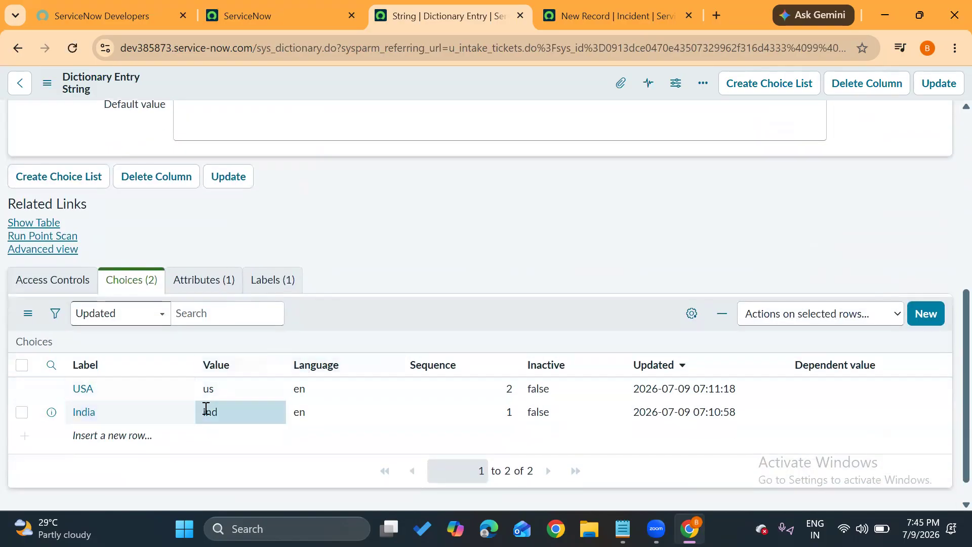
double_click(217, 387)
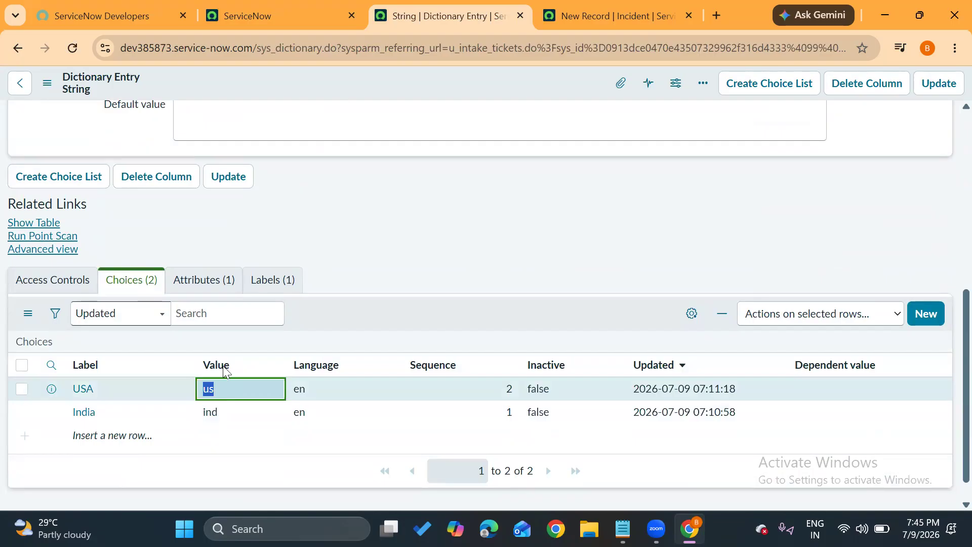
click(353, 284)
click(12, 49)
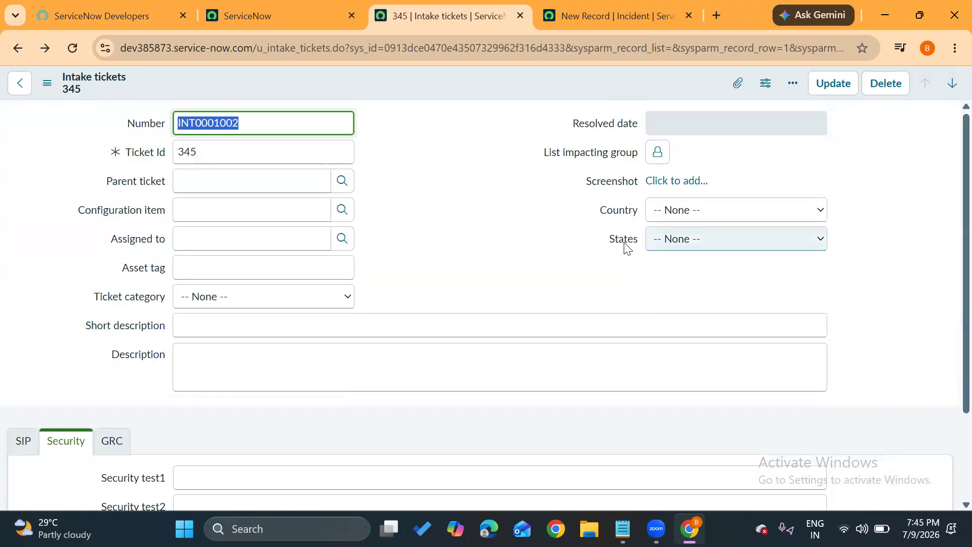
Open the States dictionary entry, verify the dependent values of Newyork and Washington, and update the entry.
right_click(626, 246)
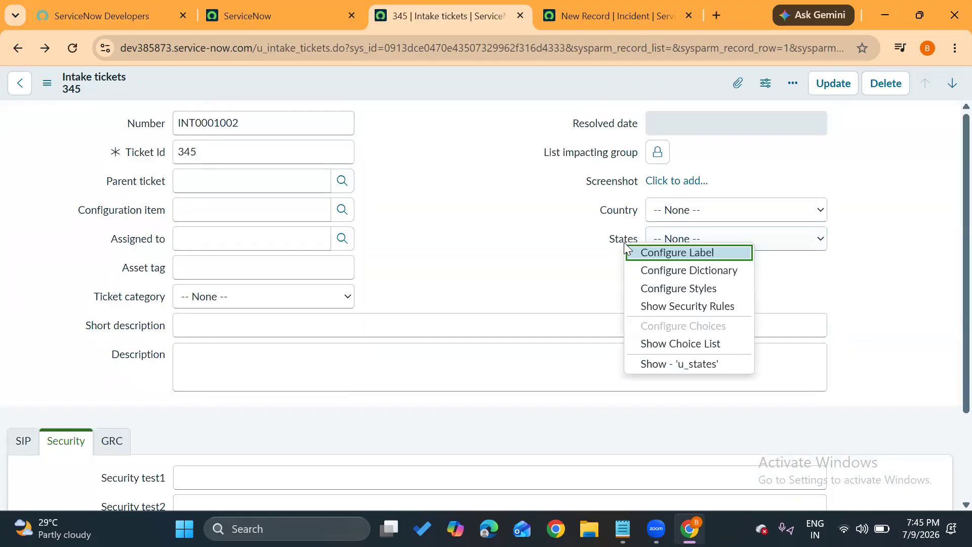
click(642, 272)
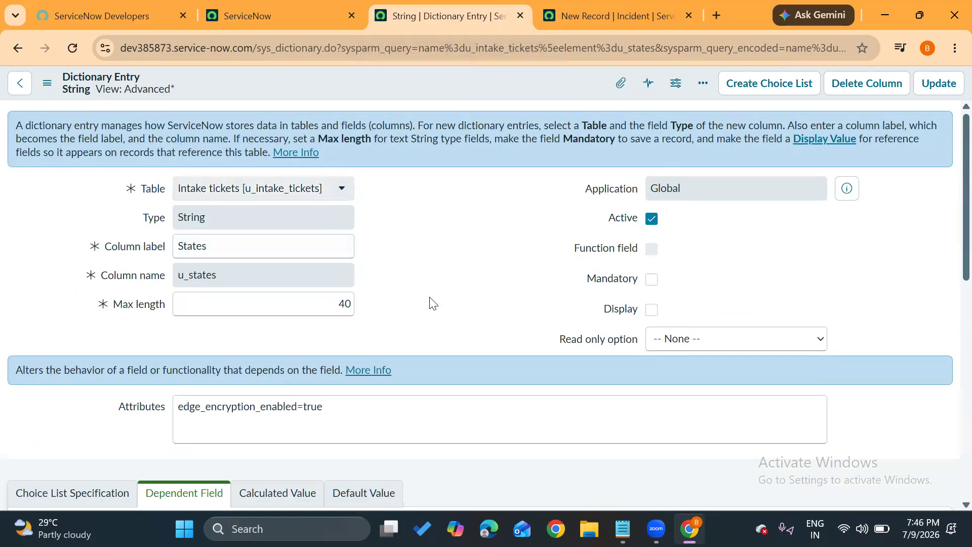
scroll(430, 298, down, 5)
scroll(429, 297, down, 3)
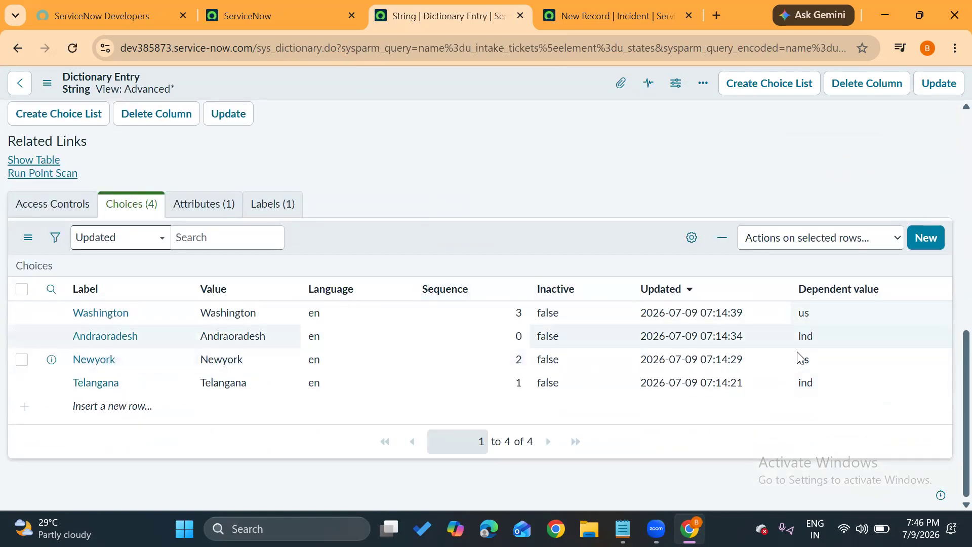
click(807, 363)
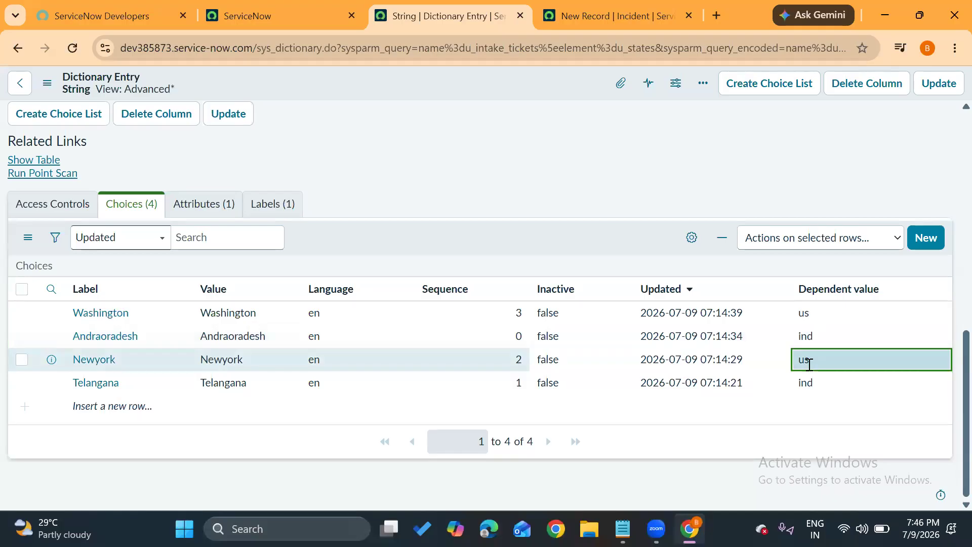
click(816, 311)
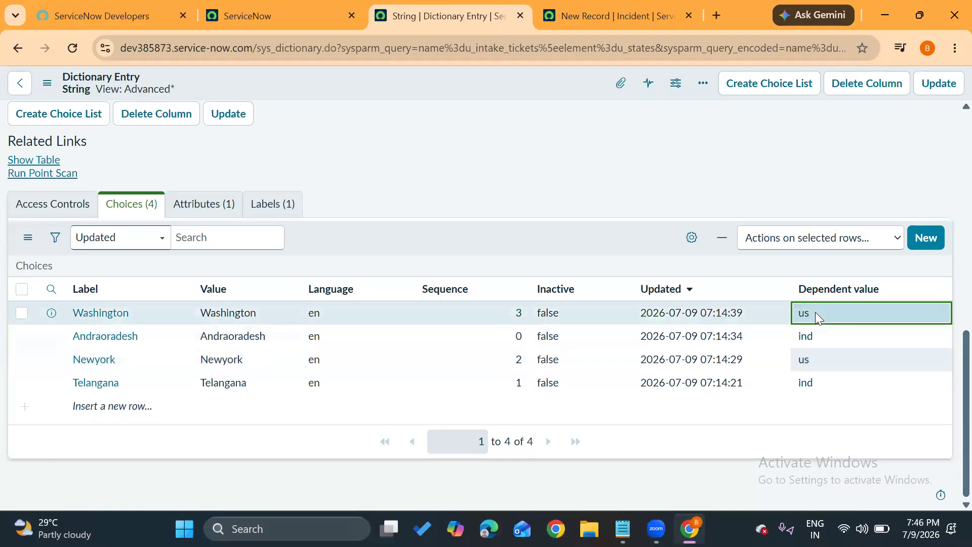
click(942, 92)
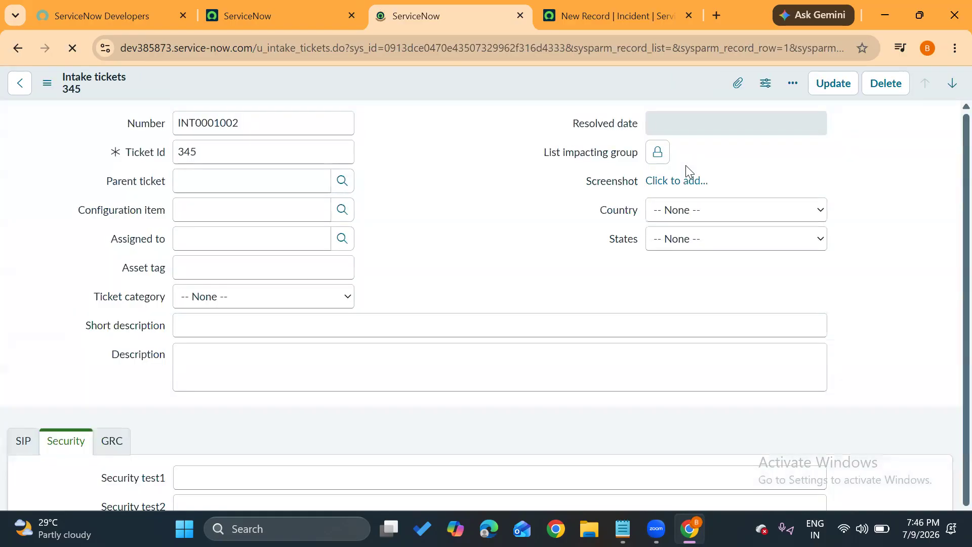
Compare the States options with Country set to India and with Country set to USA.
click(695, 210)
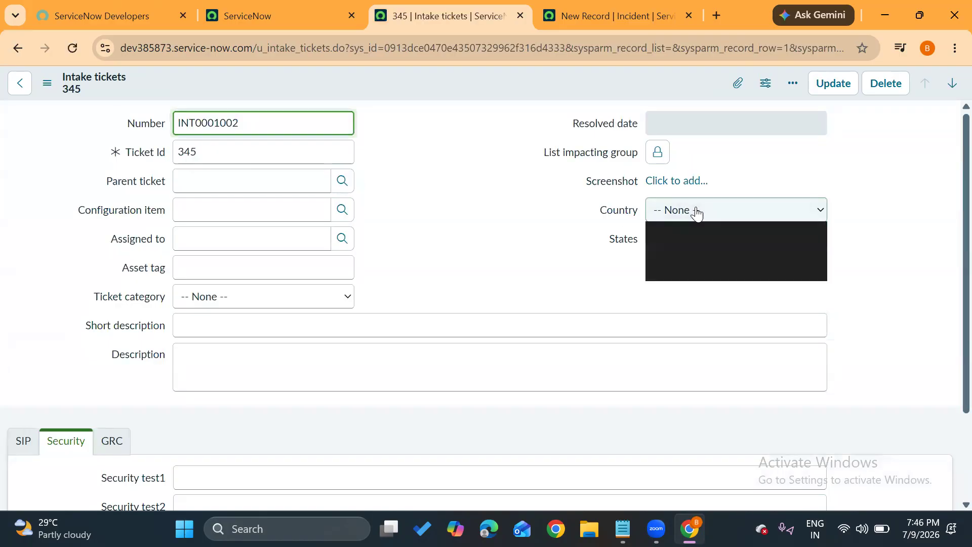
click(676, 251)
click(703, 244)
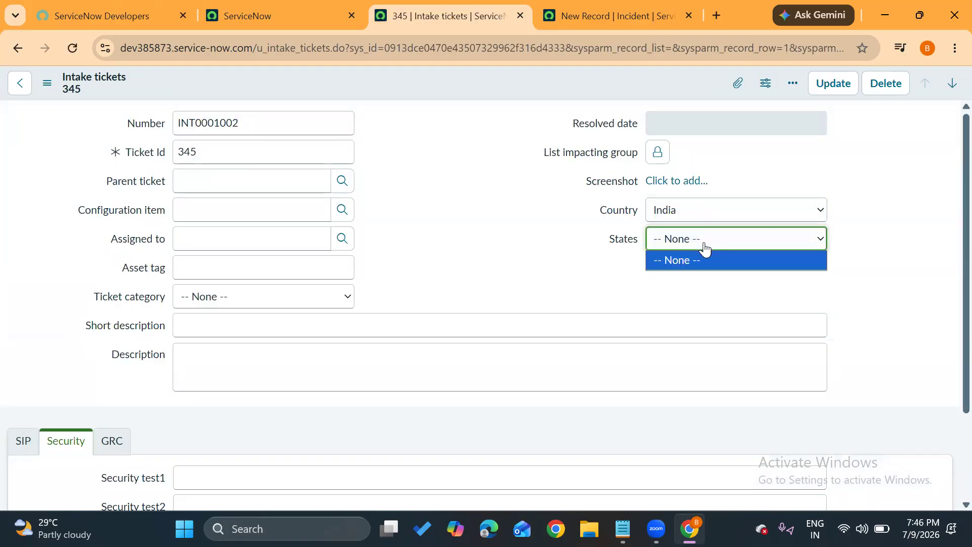
click(705, 209)
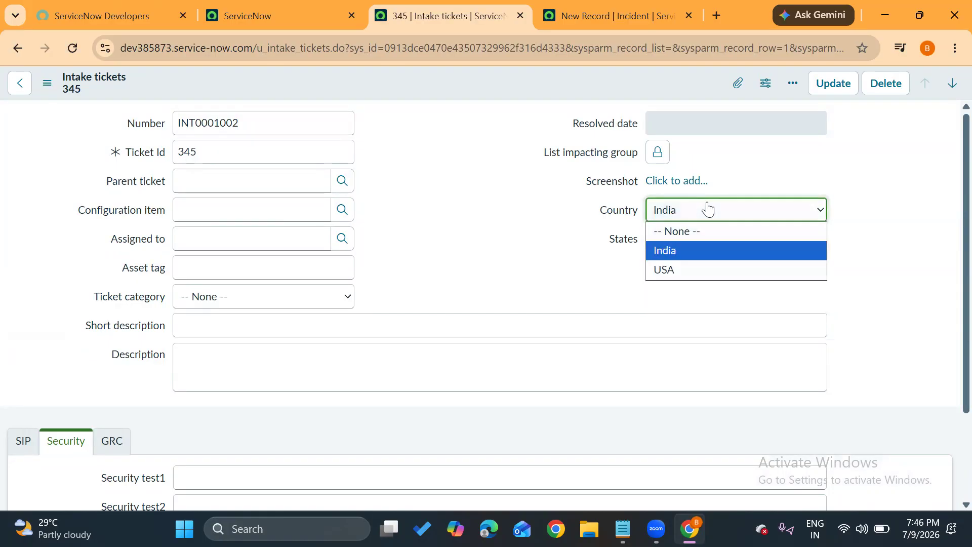
click(664, 273)
click(716, 239)
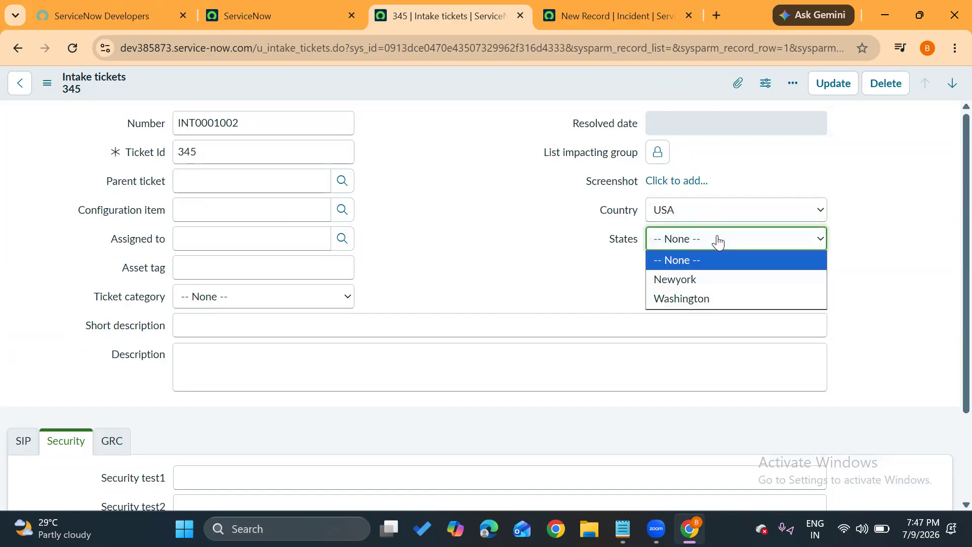
click(541, 255)
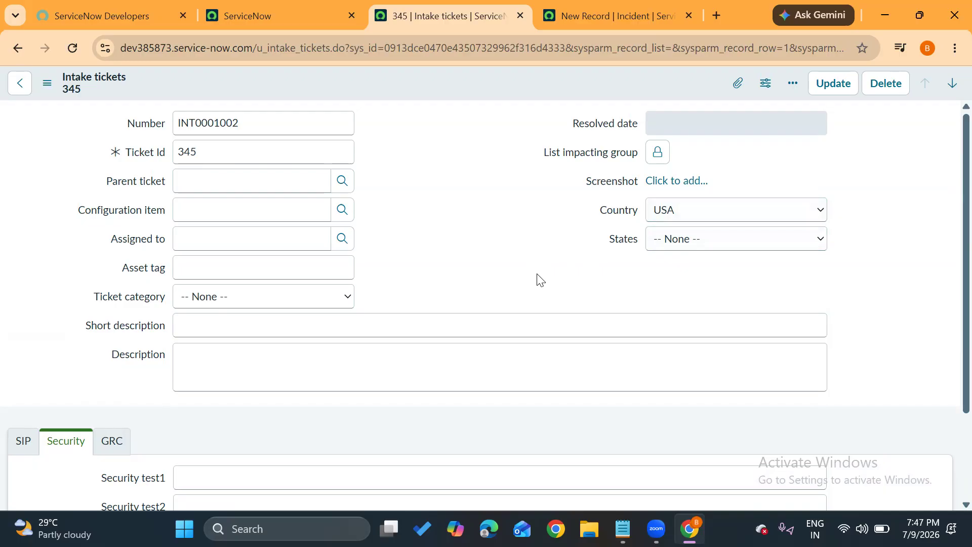
Recheck the States options for USA, and set Country back to India to check its options.
click(653, 238)
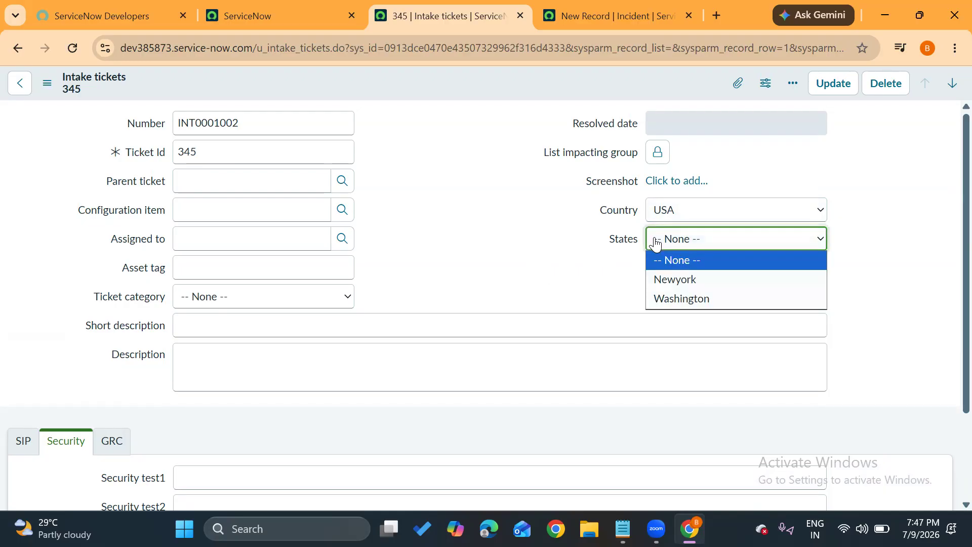
click(679, 221)
click(678, 250)
click(677, 242)
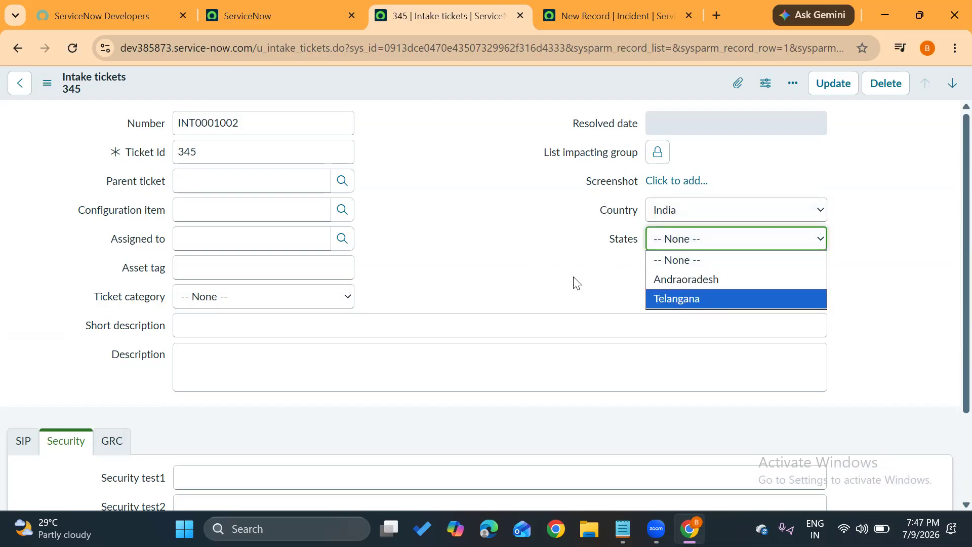
click(614, 241)
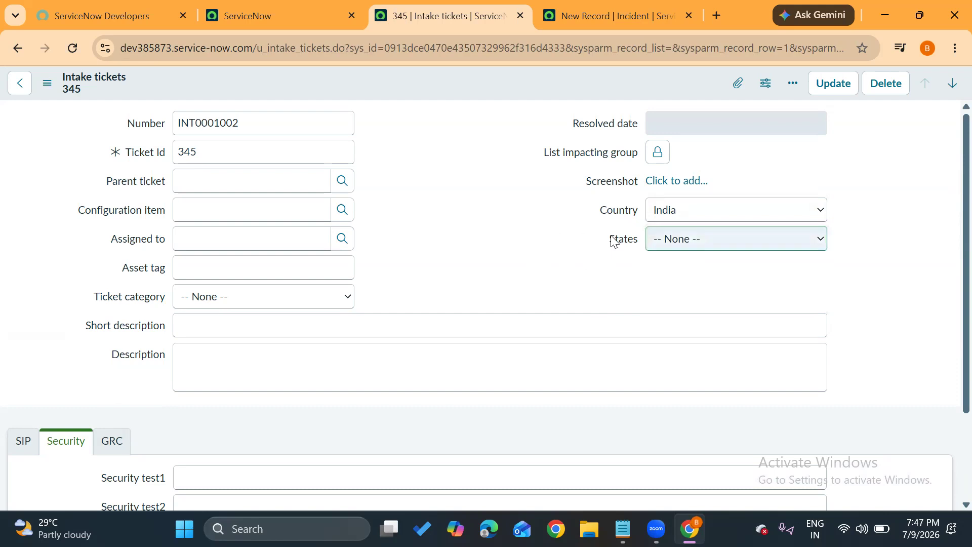
Open the States dictionary entry, discarding the unsaved ticket changes, and review its dependent field settings.
right_click(612, 237)
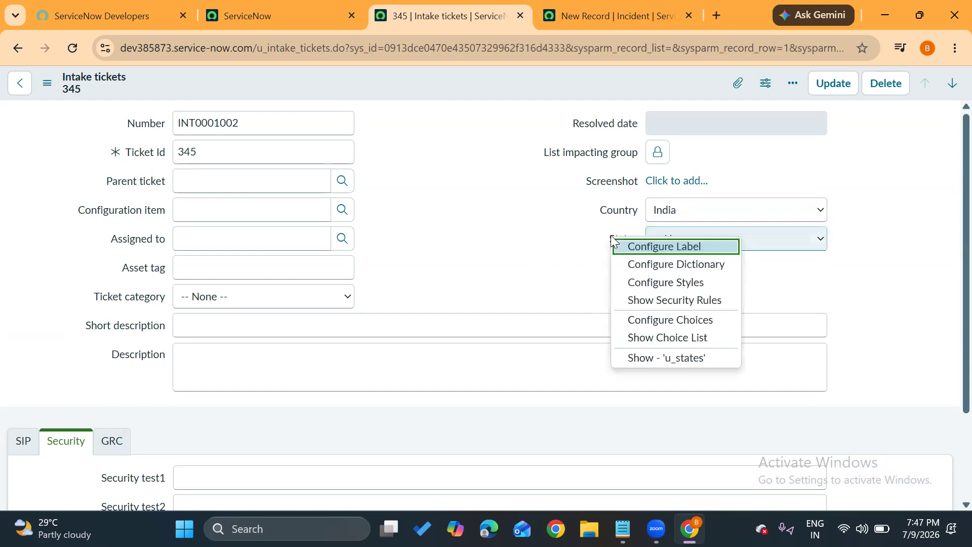
click(643, 263)
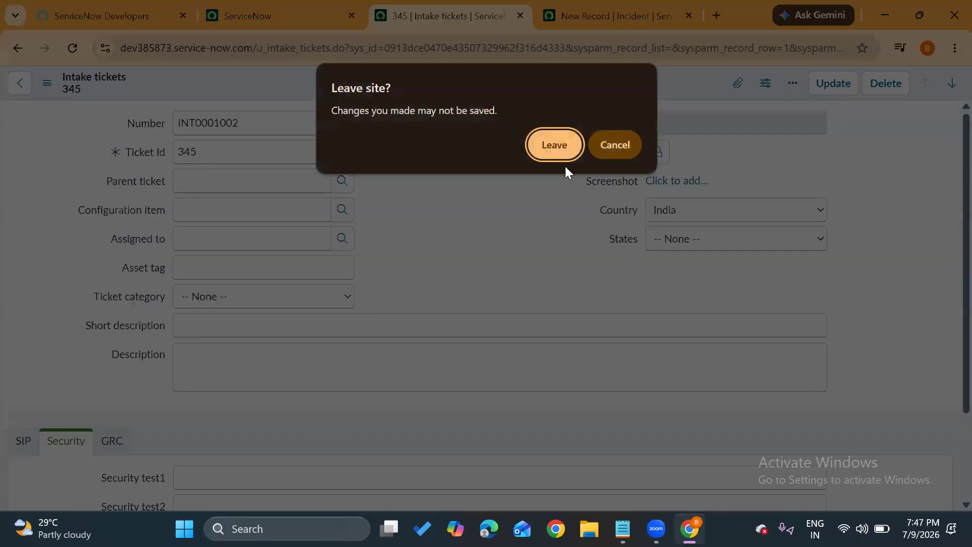
click(554, 145)
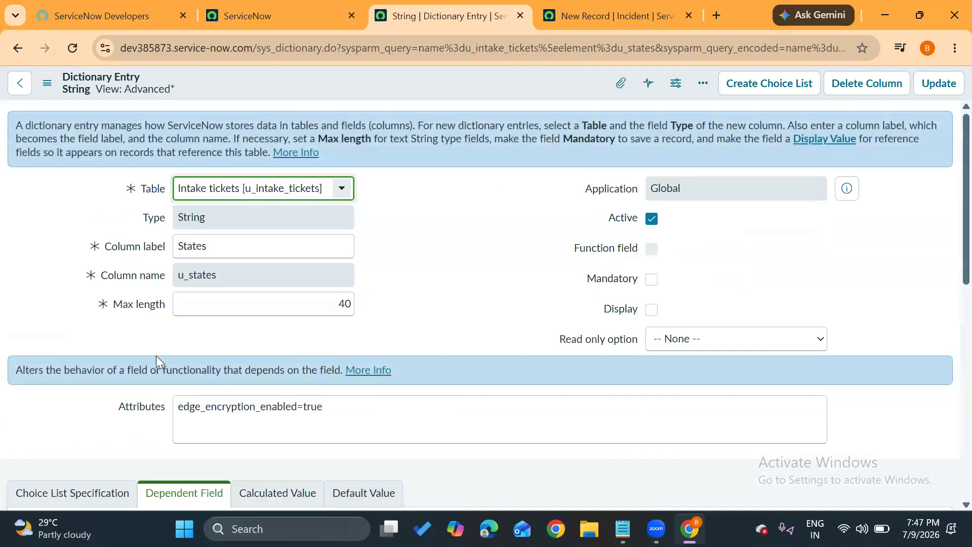
scroll(148, 352, down, 3)
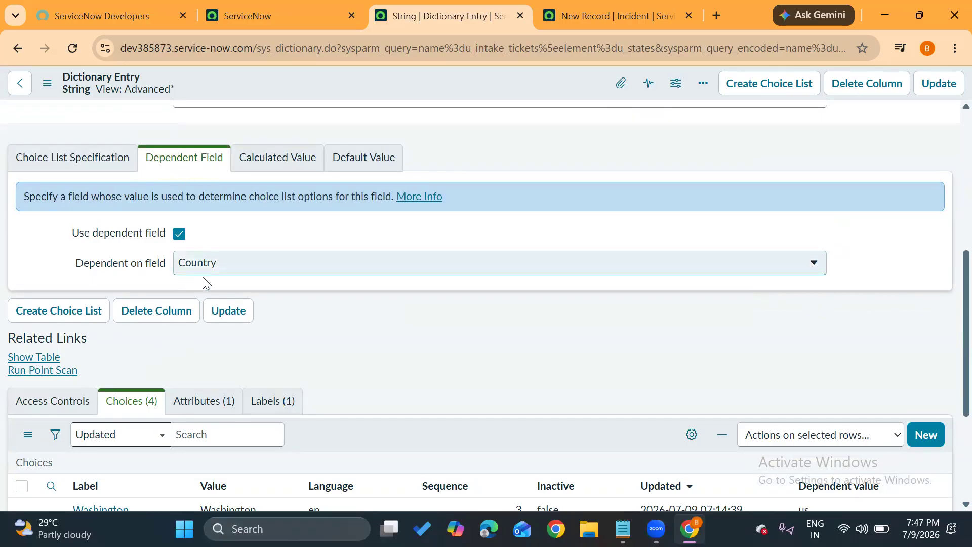
scroll(298, 281, down, 1)
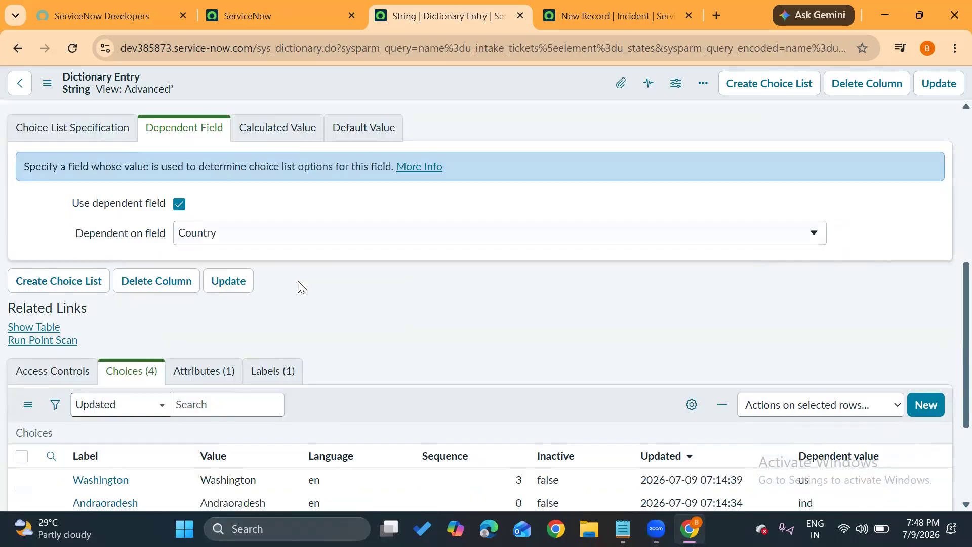
Review the dependent values of all States choices and update the dictionary entry.
scroll(301, 285, down, 3)
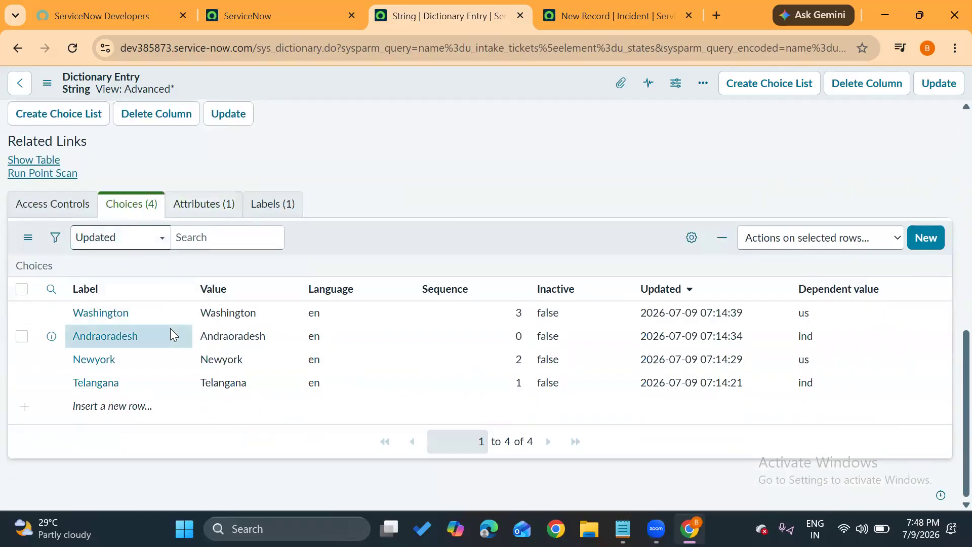
click(848, 306)
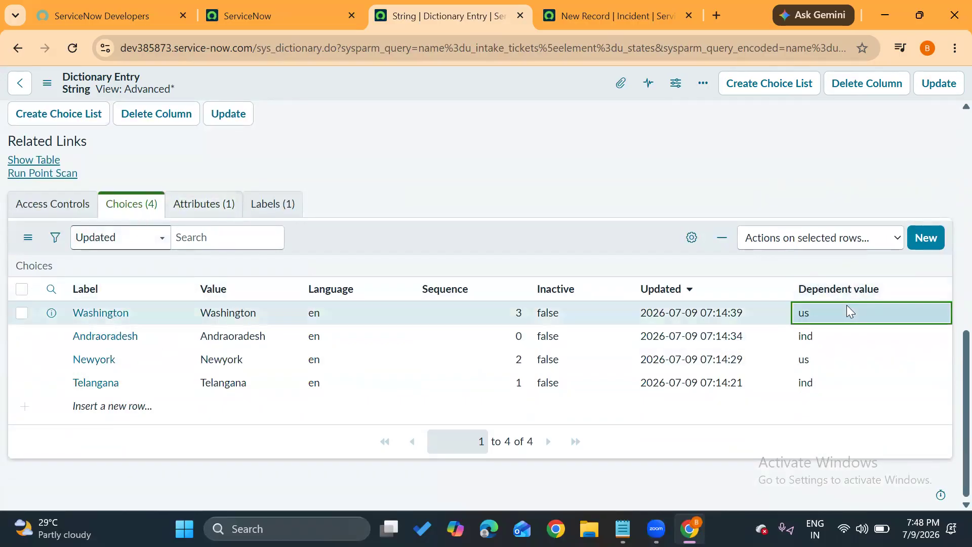
key(shift+Down)
key(shift+Down)
key(shift+Down)
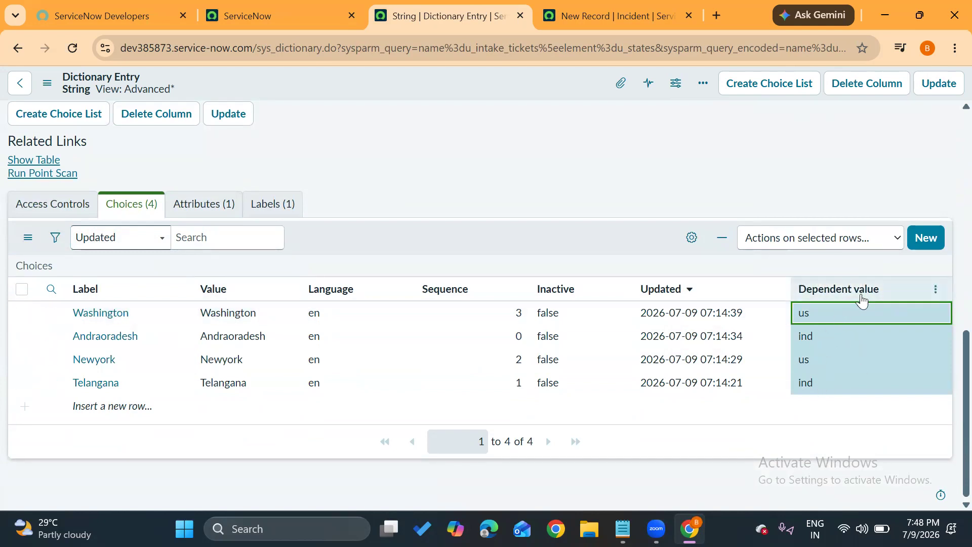
click(946, 87)
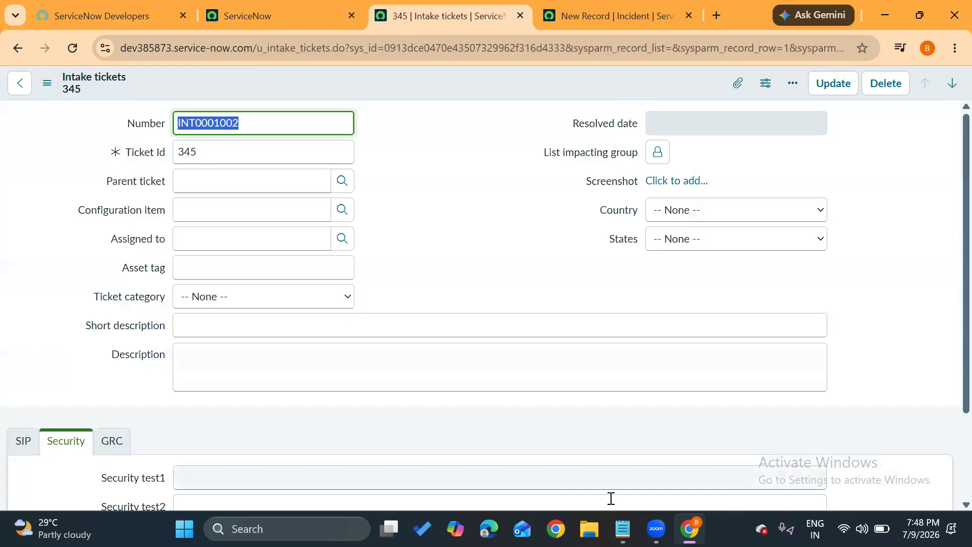
Switch to the Notepad notes containing the list of Dictionary topics.
mouse_move(626, 525)
click(616, 454)
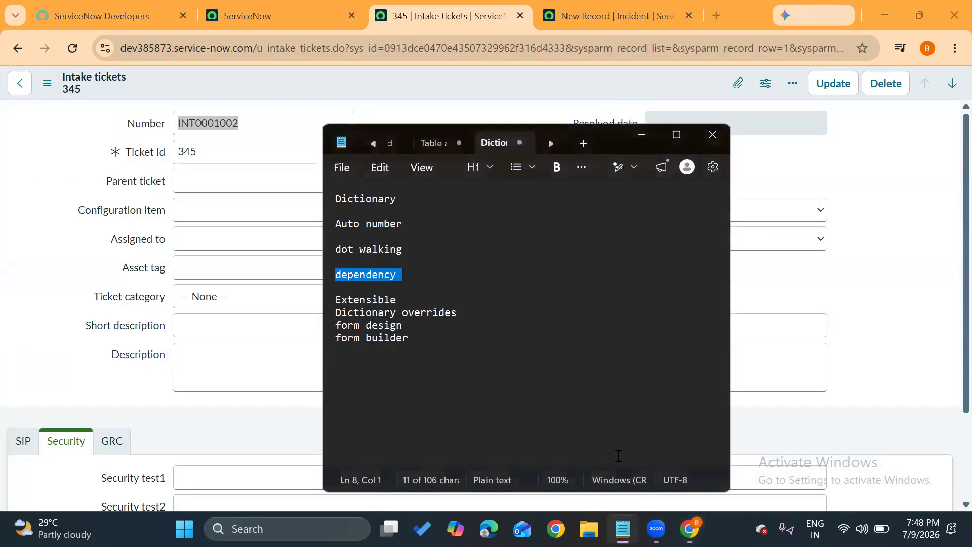
Delete the Dictionary, Auto number, dot walking and dependency entries from the notes, leaving the list starting at Extensible.
click(427, 284)
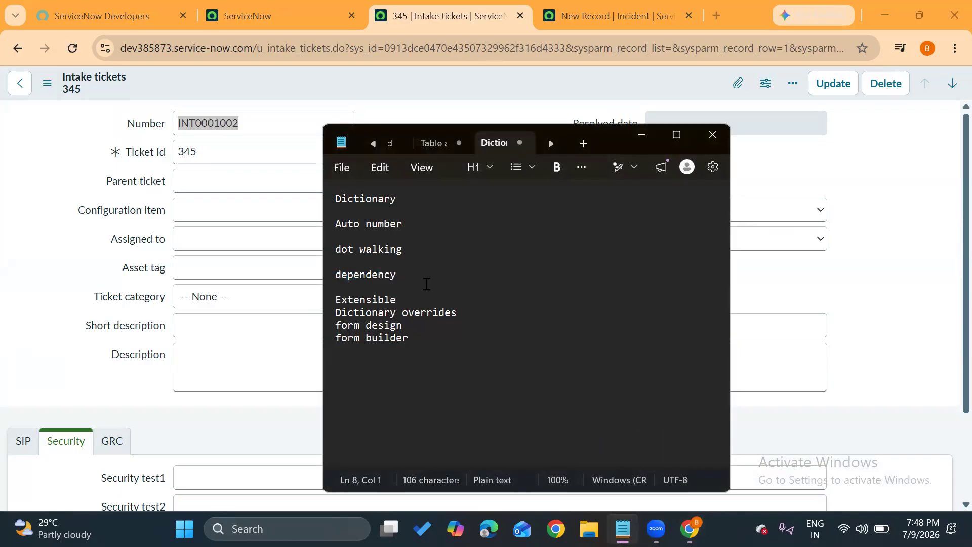
key(BackSpace)
key(BackSpace)
key(BackSpace)
key(BackSpace)
key(BackSpace)
key(BackSpace)
key(BackSpace)
key(BackSpace)
key(BackSpace)
key(BackSpace)
key(BackSpace)
key(BackSpace)
key(BackSpace)
key(BackSpace)
key(BackSpace)
key(BackSpace)
key(BackSpace)
key(BackSpace)
key(BackSpace)
key(BackSpace)
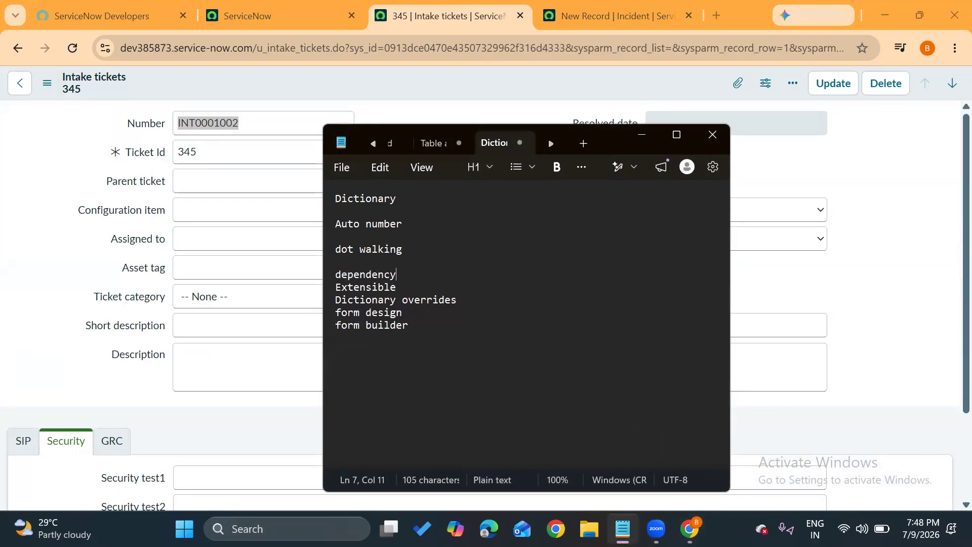
key(BackSpace)
key(BackSpace)
key(BackSpace)
key(BackSpace)
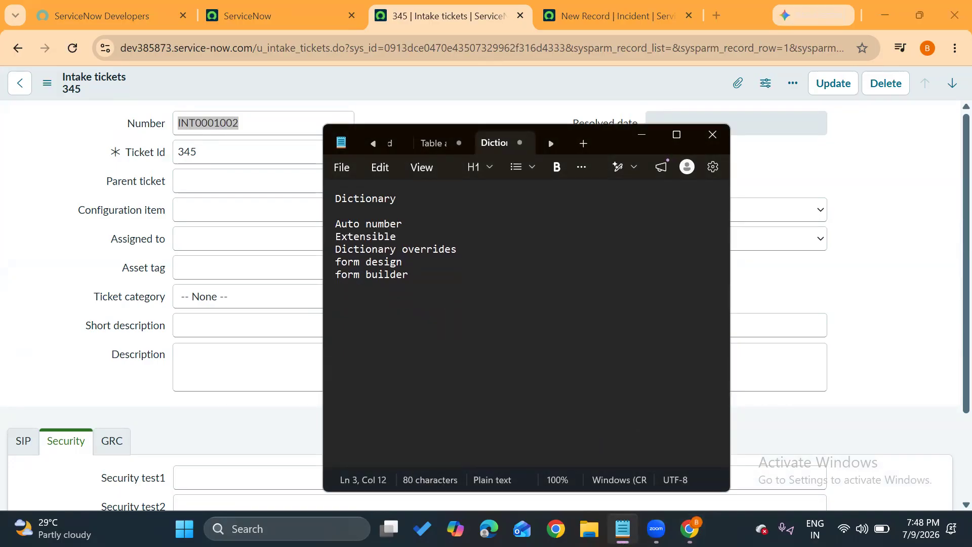
key(BackSpace)
key(BackSpace)
key(BackSpace)
key(BackSpace)
key(BackSpace)
key(BackSpace)
key(BackSpace)
key(BackSpace)
key(BackSpace)
key(BackSpace)
key(BackSpace)
key(BackSpace)
key(BackSpace)
key(BackSpace)
key(BackSpace)
key(BackSpace)
key(BackSpace)
key(BackSpace)
key(BackSpace)
key(BackSpace)
key(BackSpace)
key(BackSpace)
key(BackSpace)
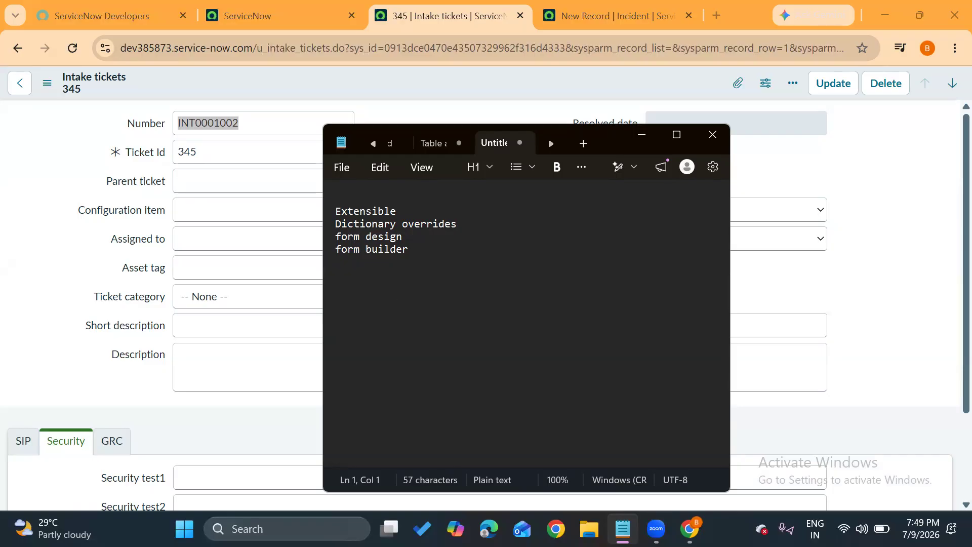
Open a new Chrome window with a different profile and go to Google Drive from the Google apps.
click(159, 390)
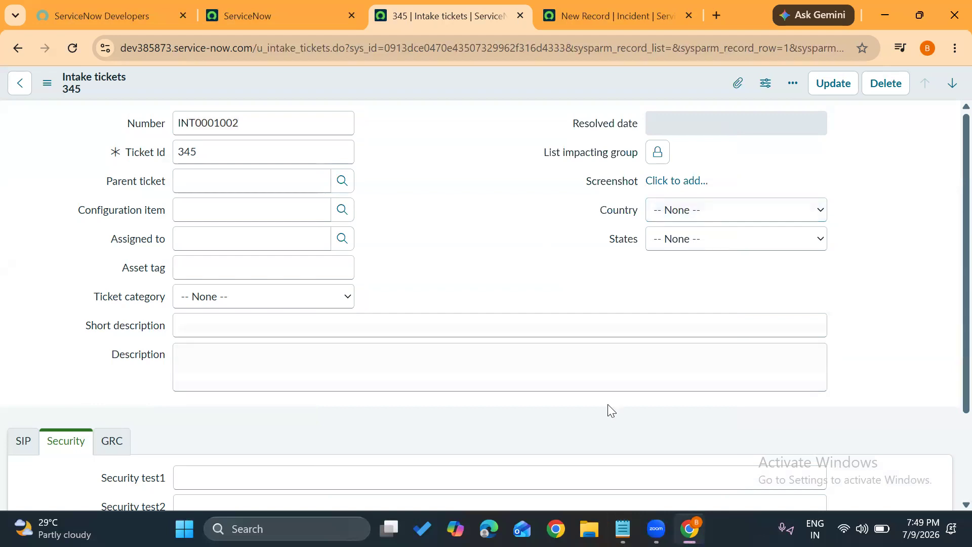
click(555, 529)
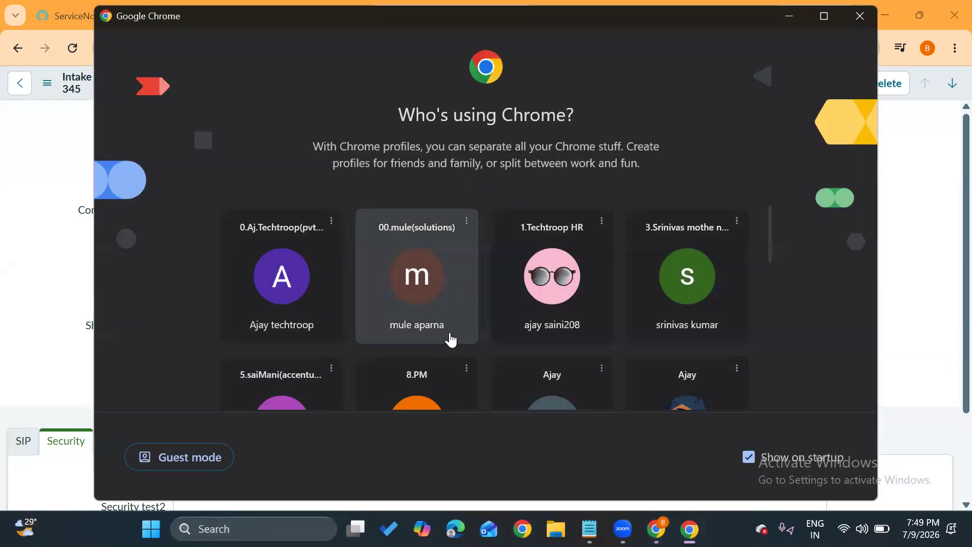
scroll(449, 338, down, 5)
click(546, 262)
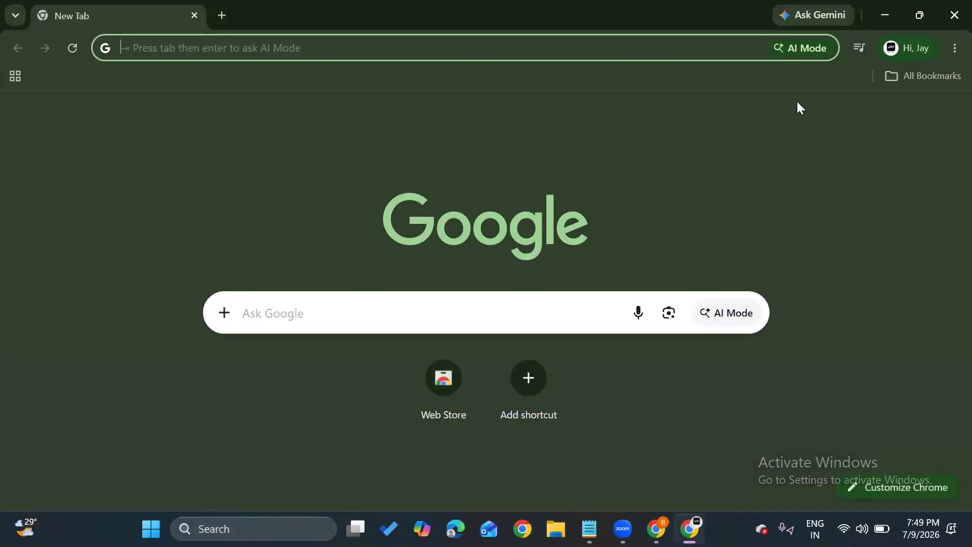
click(910, 74)
click(816, 134)
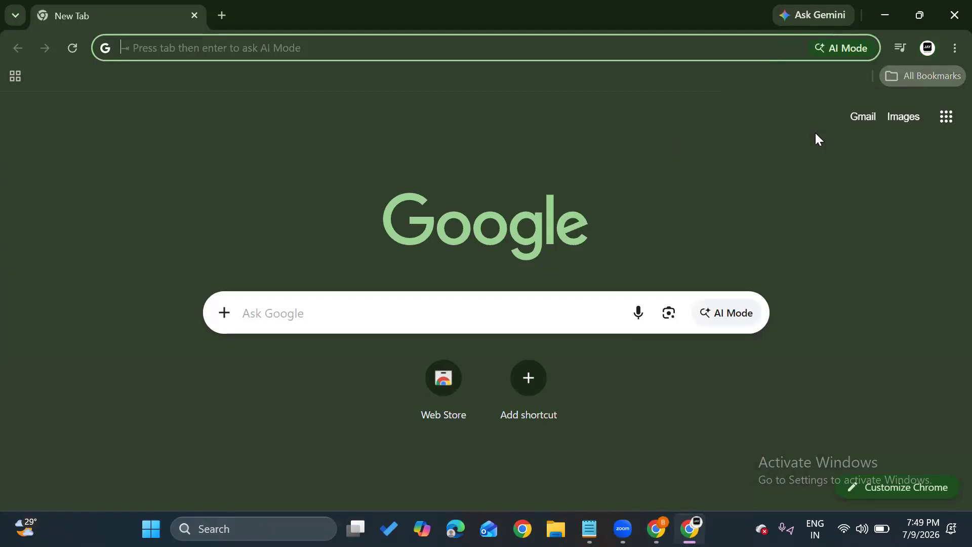
click(937, 122)
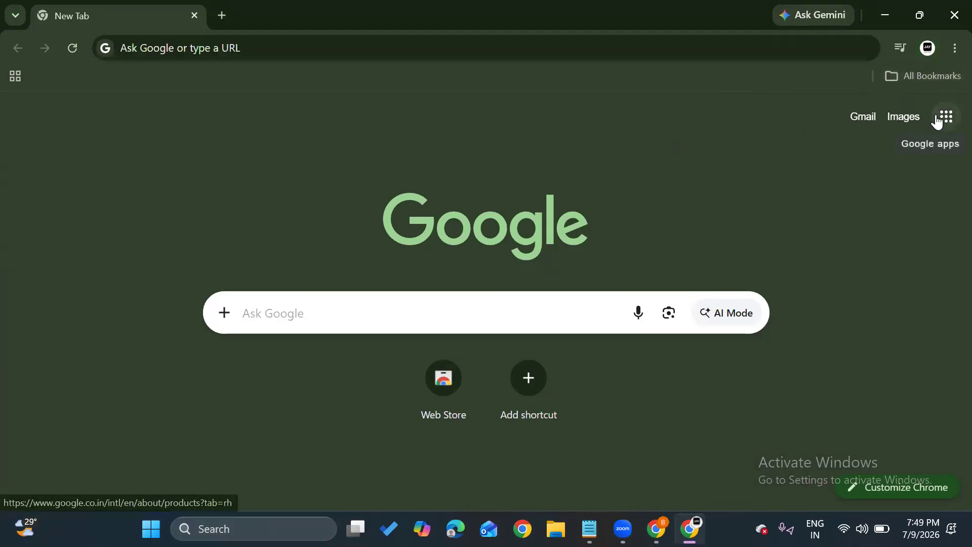
click(937, 122)
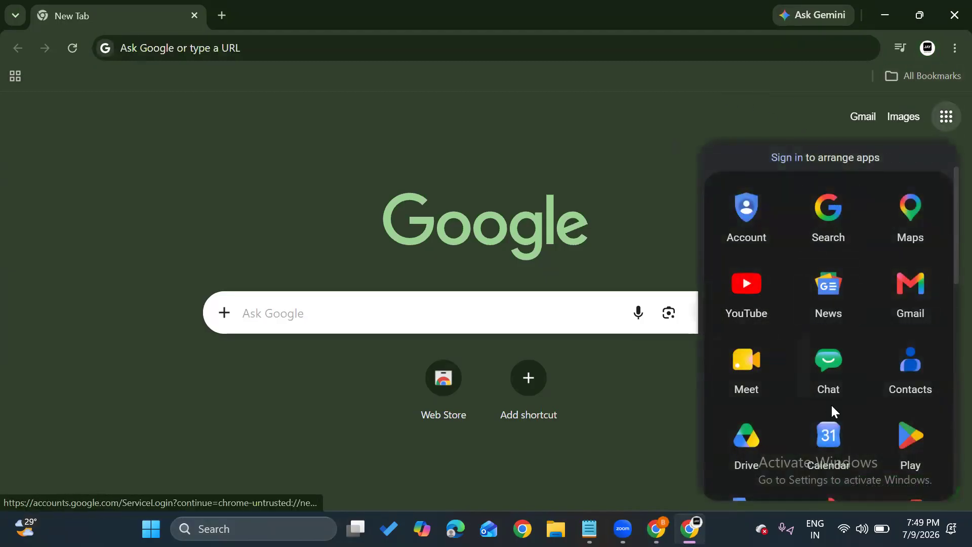
click(728, 443)
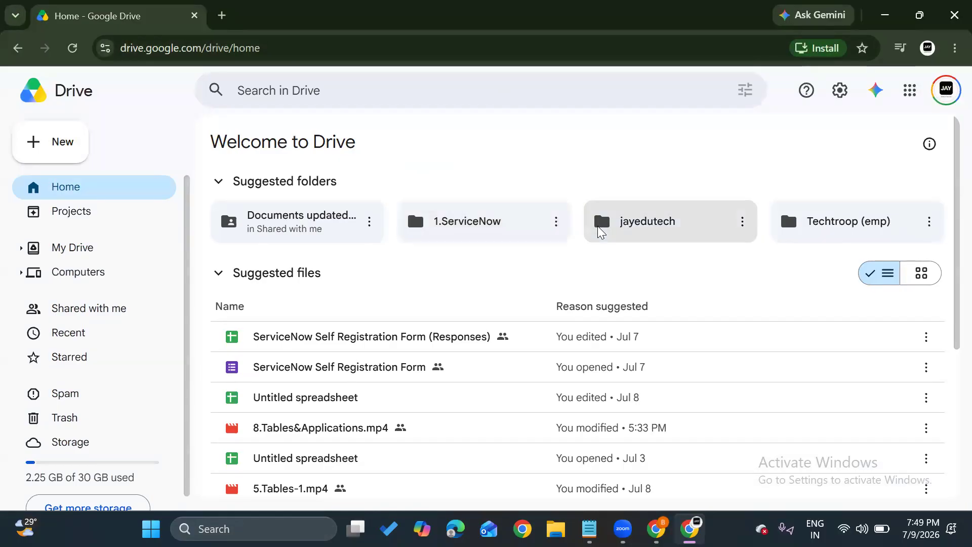
Open "01. Admin and Development Labs (2) (1) (1).docx" from 2.Labs in the 1.ServiceNow online batch folders.
click(468, 210)
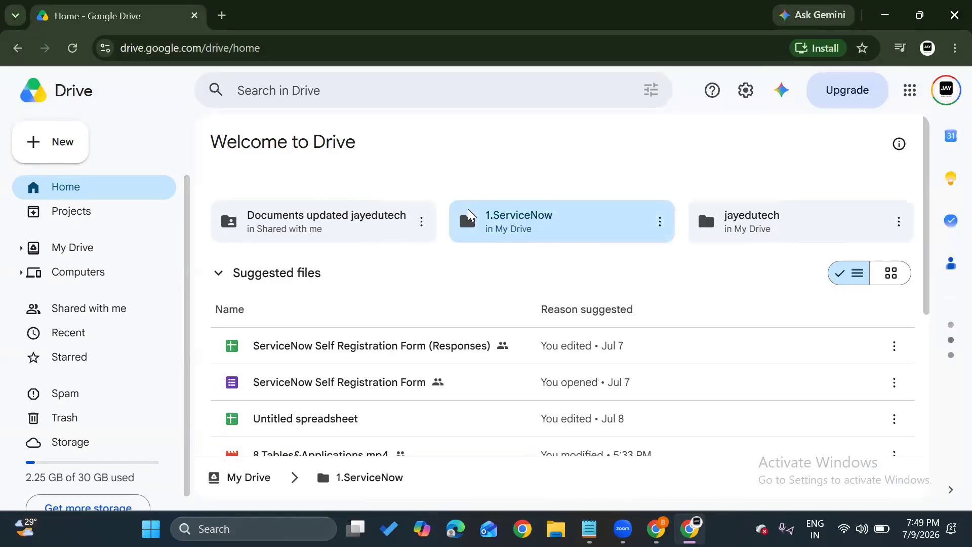
double_click(467, 208)
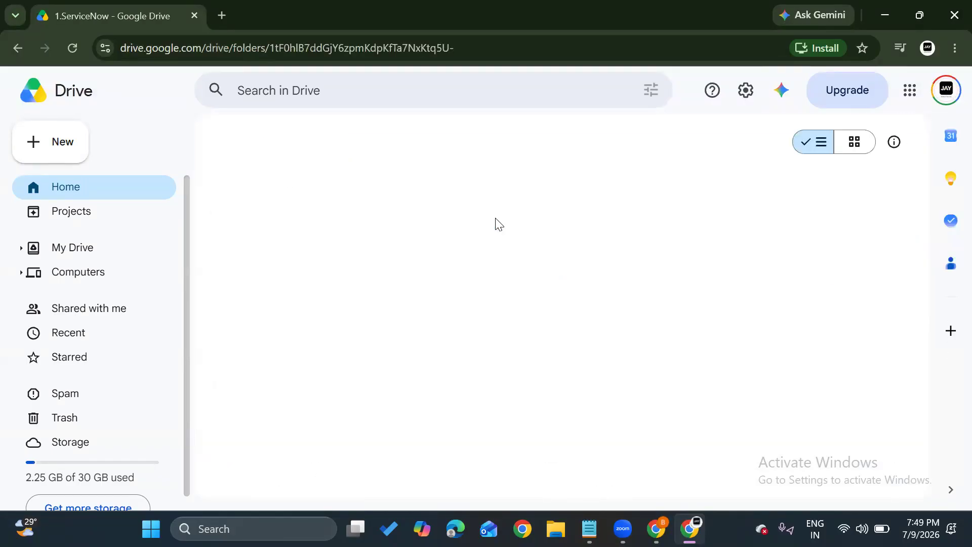
double_click(328, 255)
double_click(329, 254)
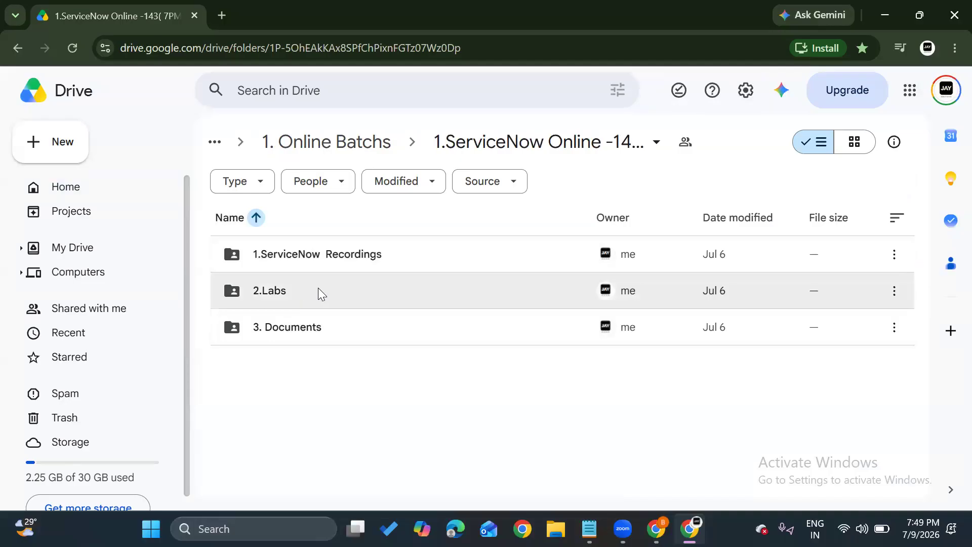
double_click(318, 290)
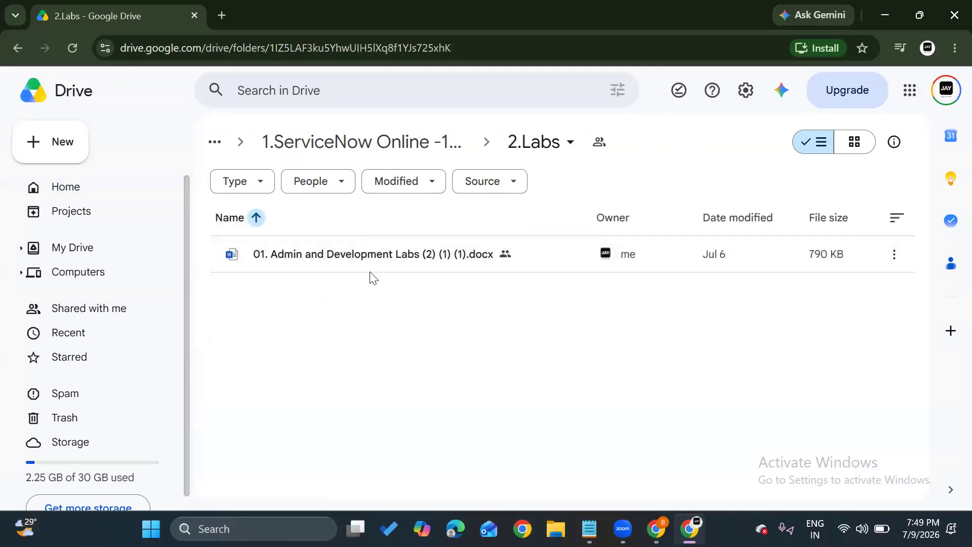
double_click(397, 256)
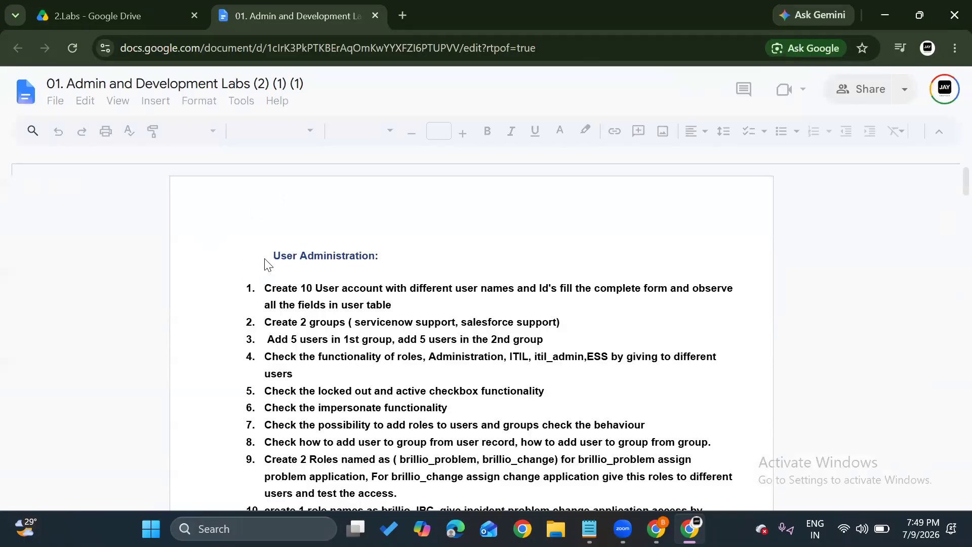
Review the lab exercises in the document, including the Tables tasks on choice-field dependency and dot walking.
scroll(264, 263, down, 9)
scroll(265, 263, down, 10)
scroll(264, 263, down, 1)
scroll(264, 263, up, 3)
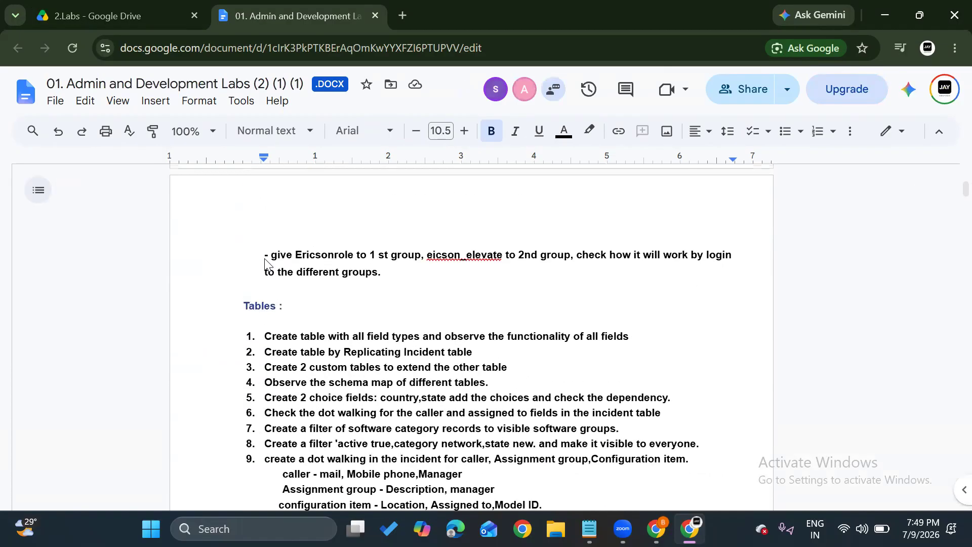
scroll(265, 263, down, 19)
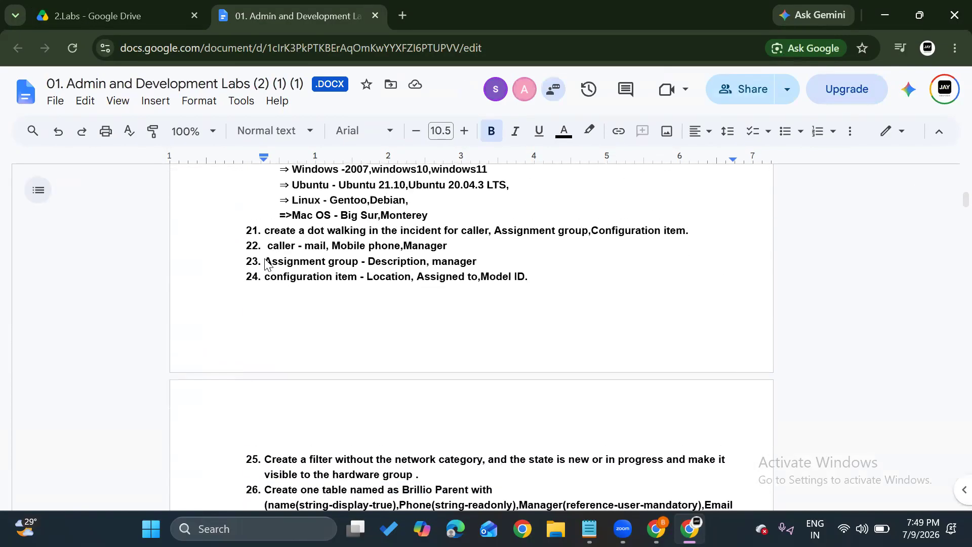
scroll(265, 264, down, 17)
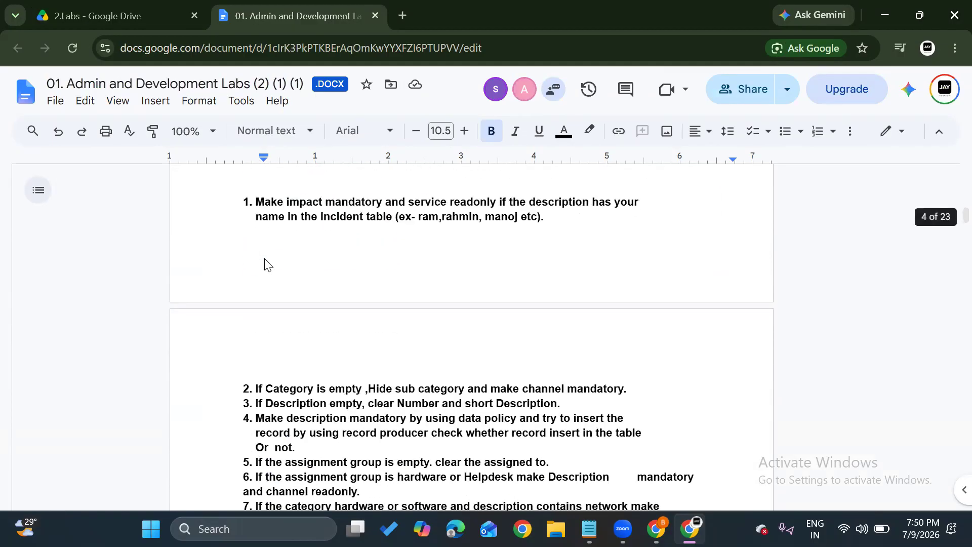
scroll(264, 263, down, 18)
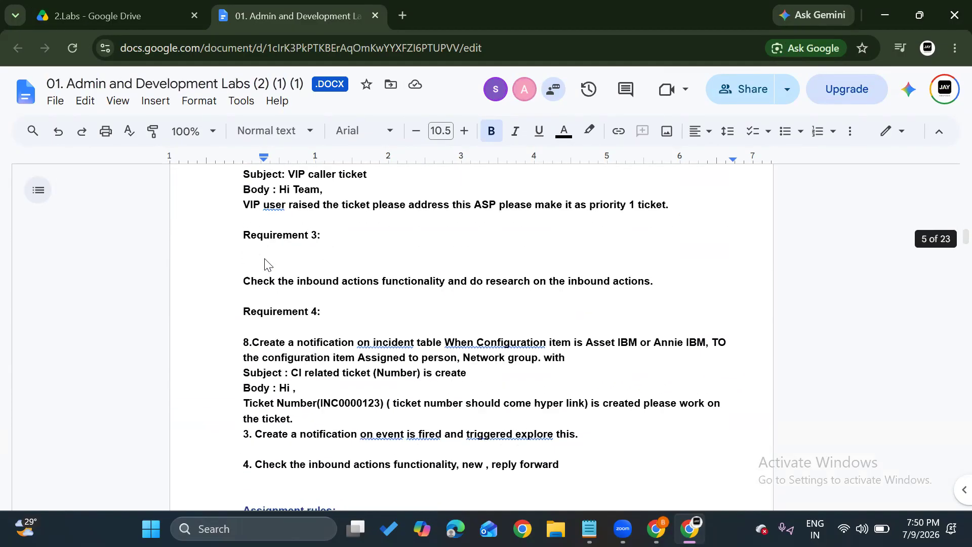
scroll(264, 263, up, 20)
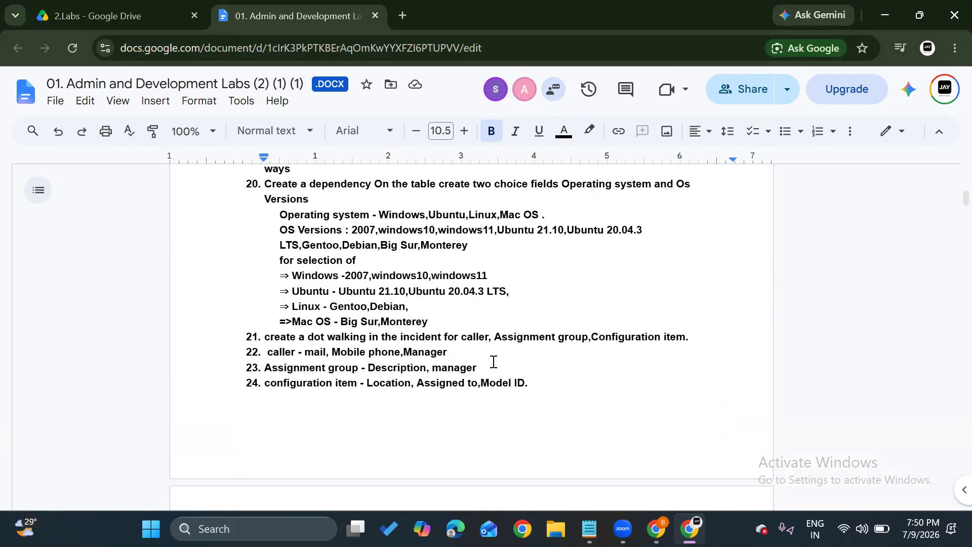
Return to the Notepad topic list and add the line "parent -- child" with blank lines below Extensible.
mouse_move(656, 529)
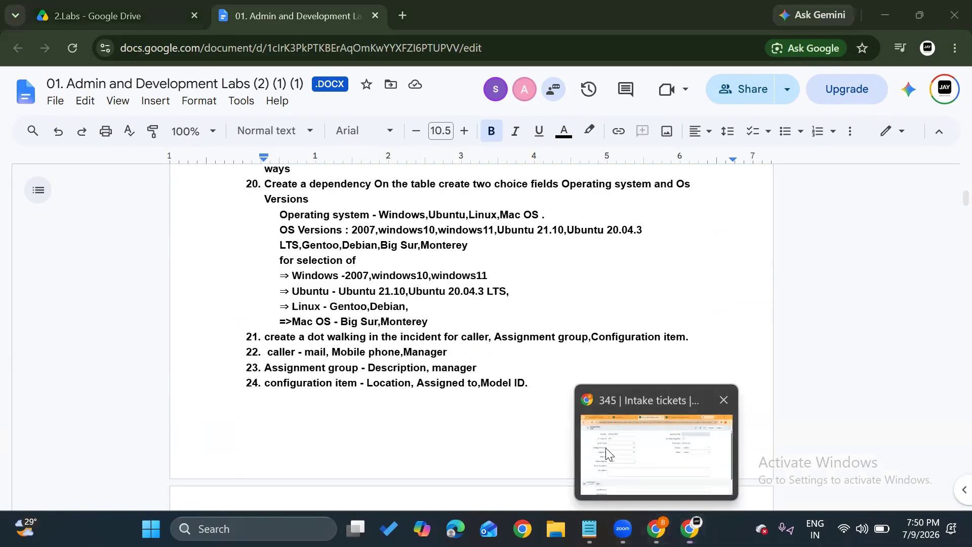
click(605, 447)
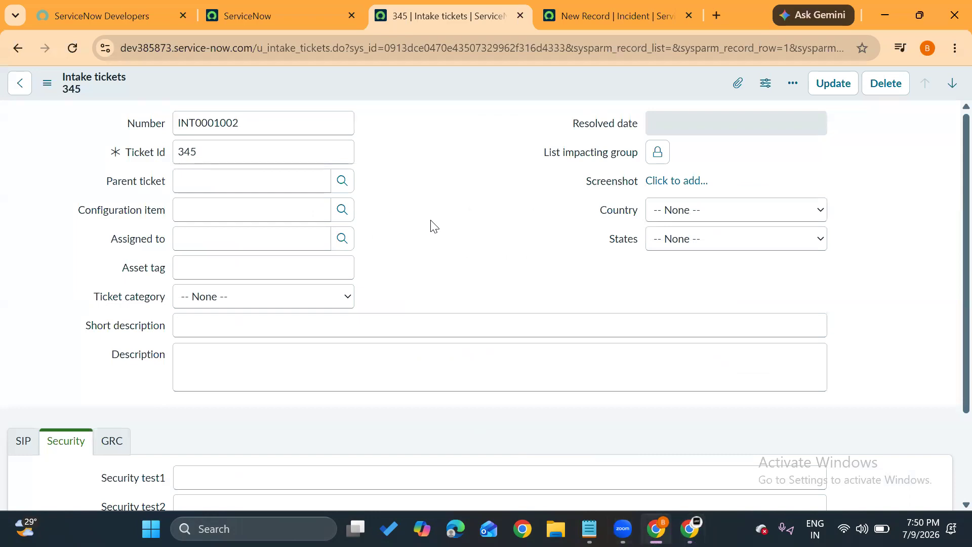
mouse_move(589, 529)
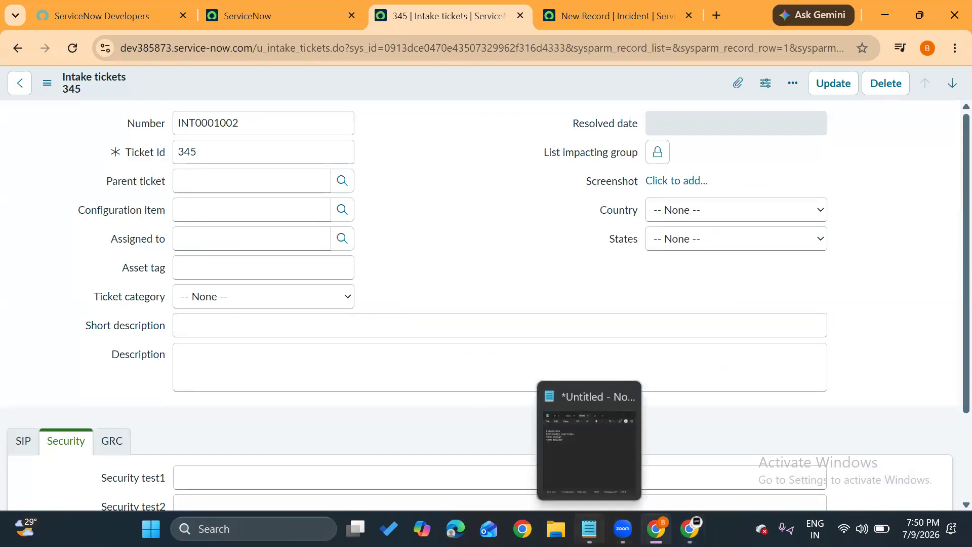
click(571, 434)
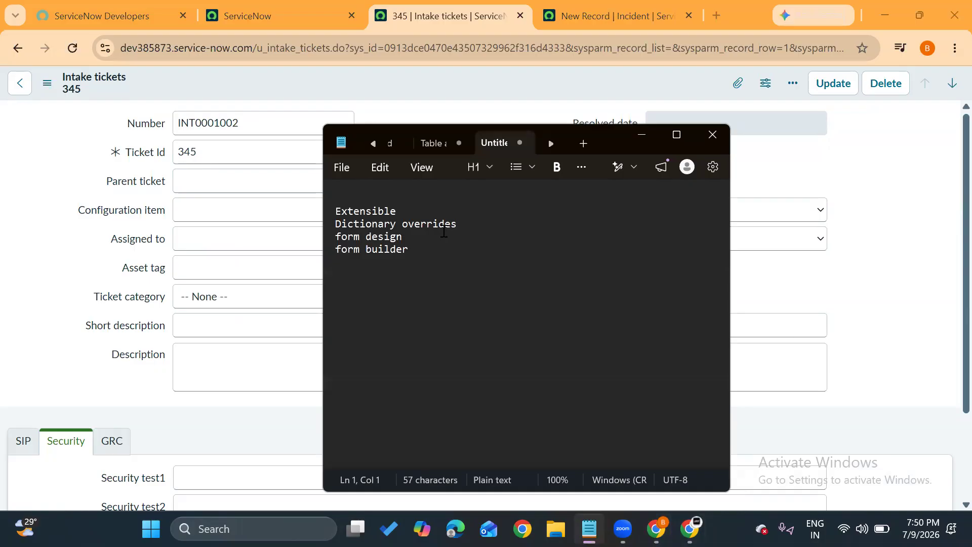
click(395, 212)
key(Return)
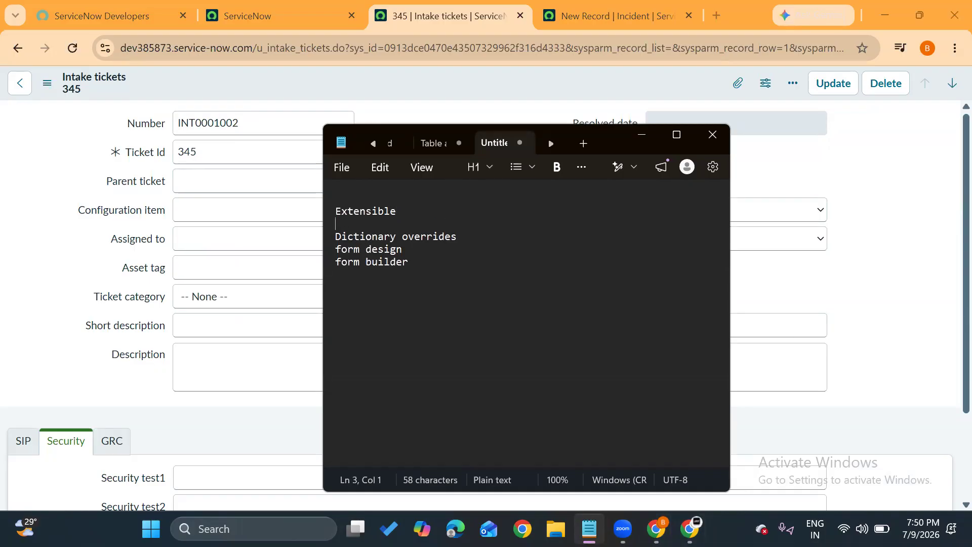
text(parent -- child)
key(Return)
key(Return)
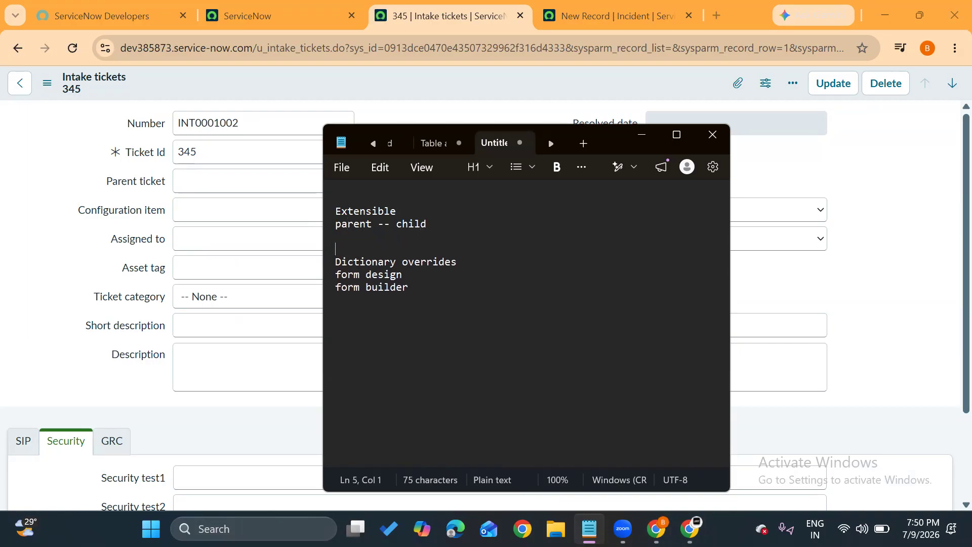
click(344, 201)
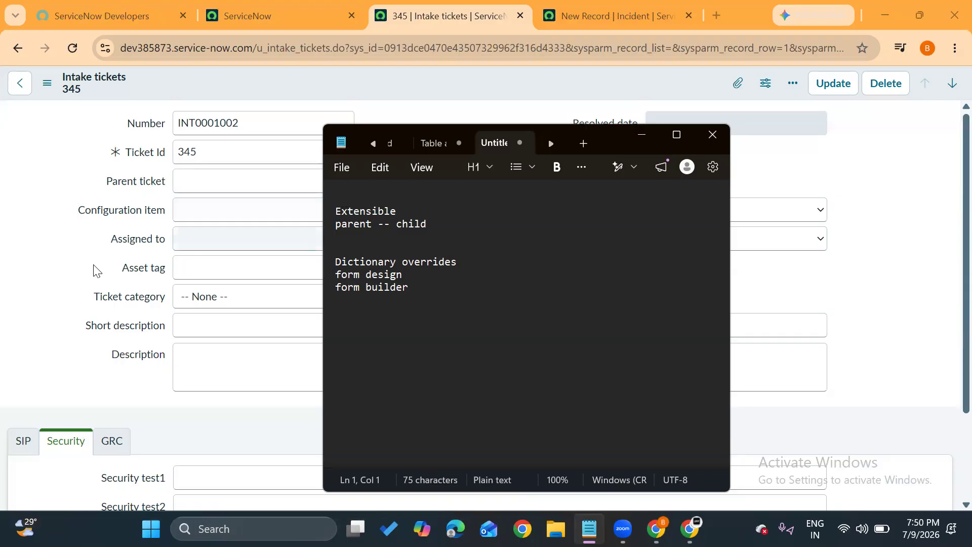
Return to the Intake tickets record and highlight the table name in its form header.
click(15, 256)
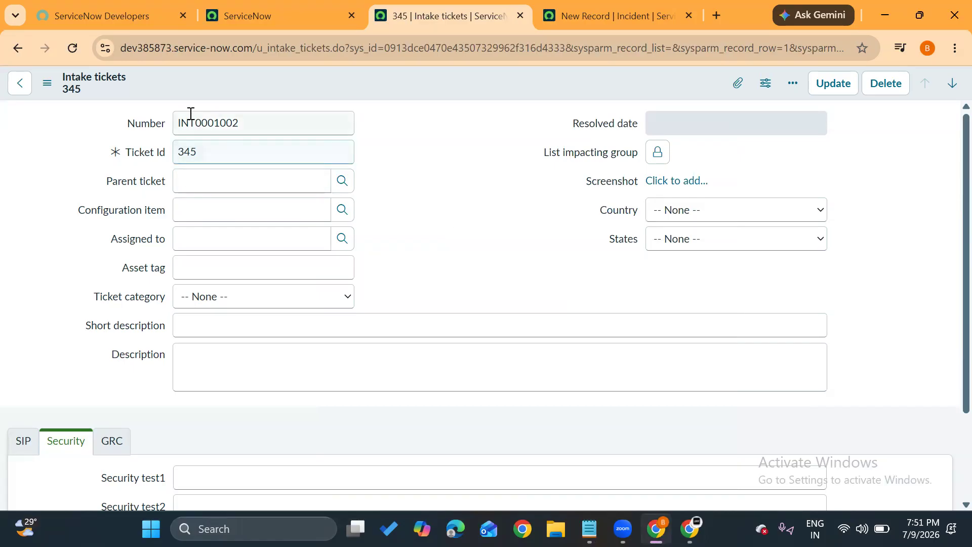
drag(131, 75, 57, 85)
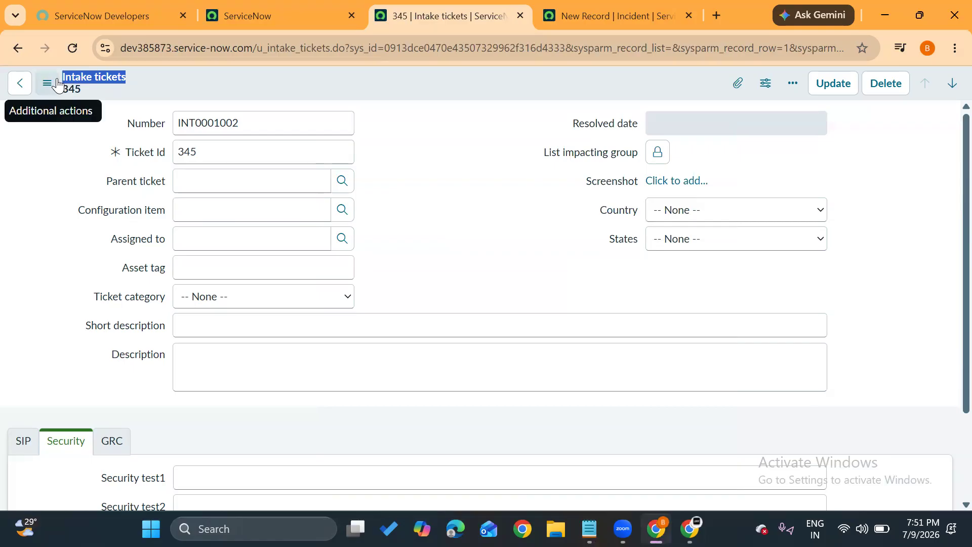
click(346, 89)
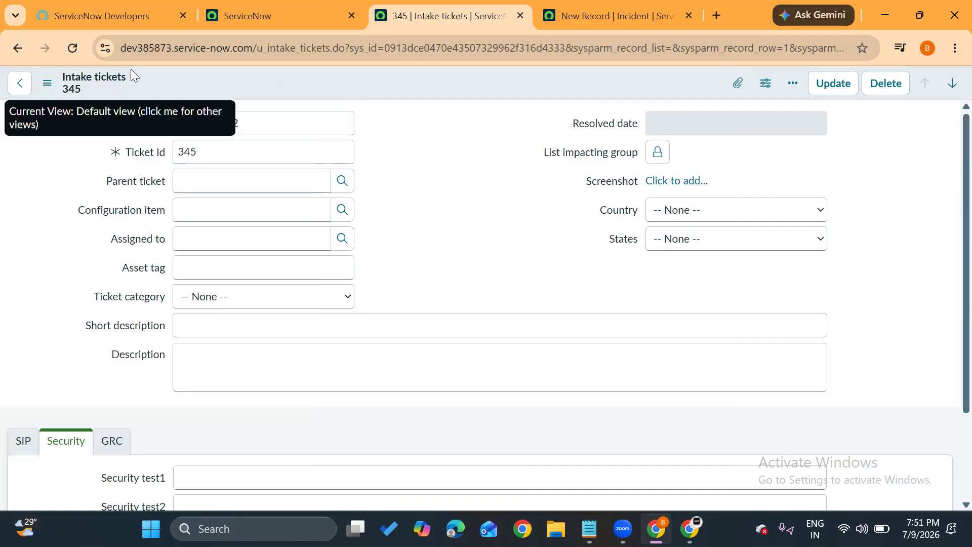
Find Tables under System Definition, open it in a new browser tab and place that tab beside the Intake tickets tab.
click(268, 6)
click(167, 87)
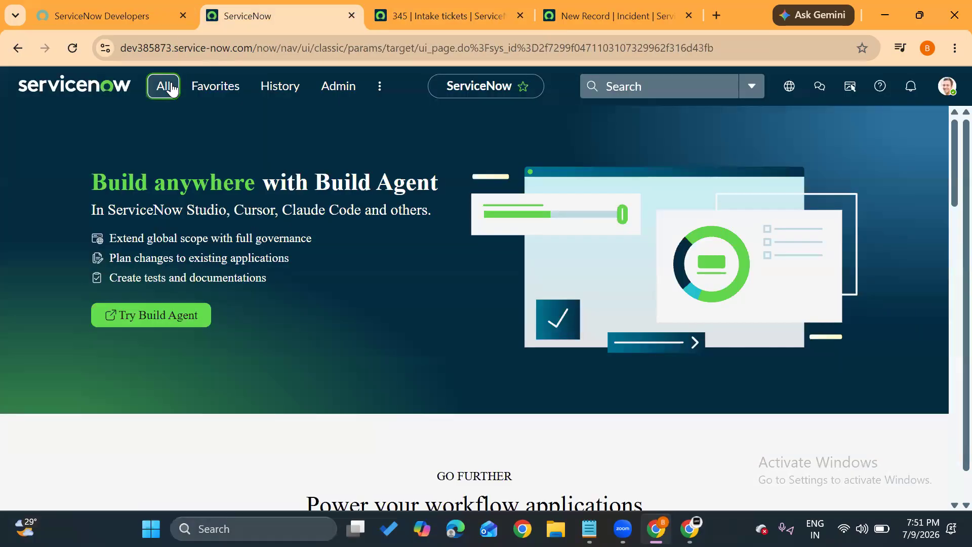
drag(158, 131, 53, 133)
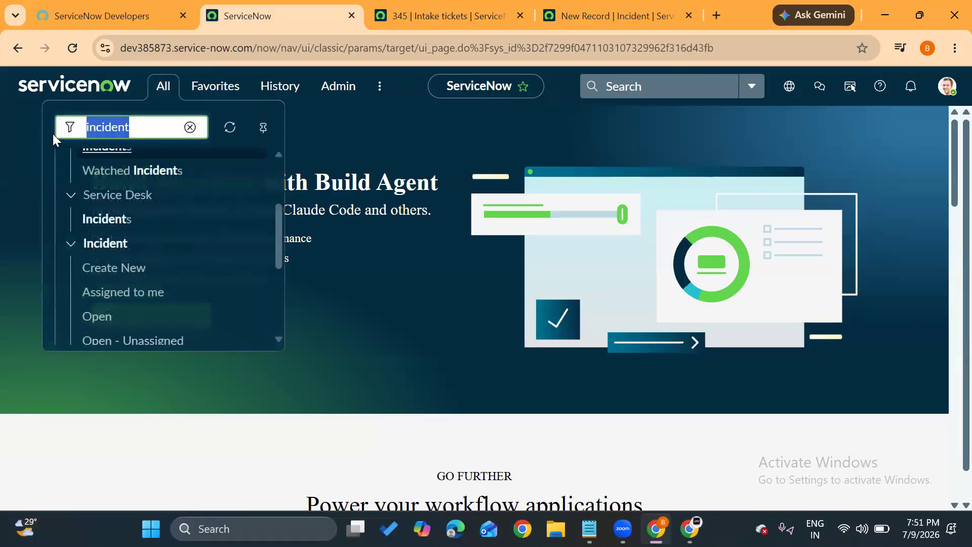
text(tables)
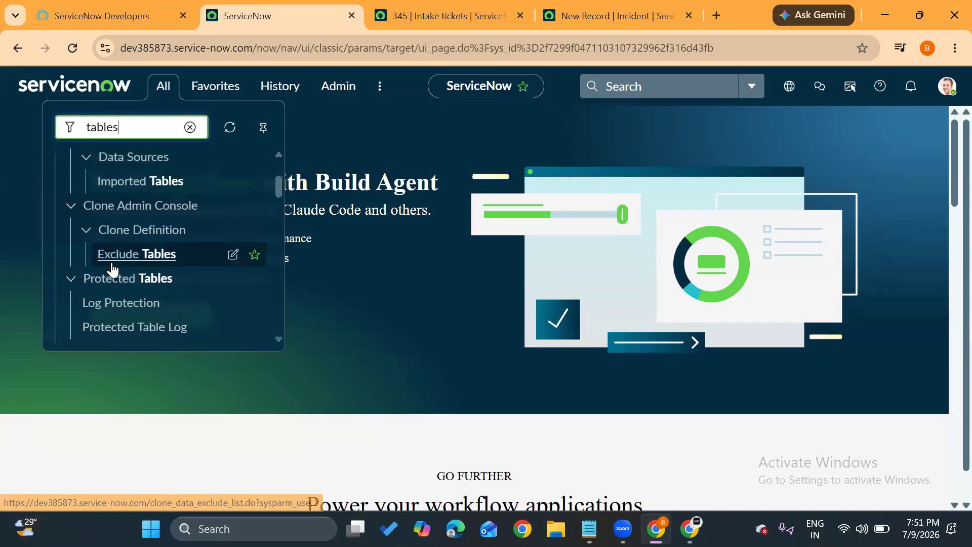
scroll(108, 266, down, 3)
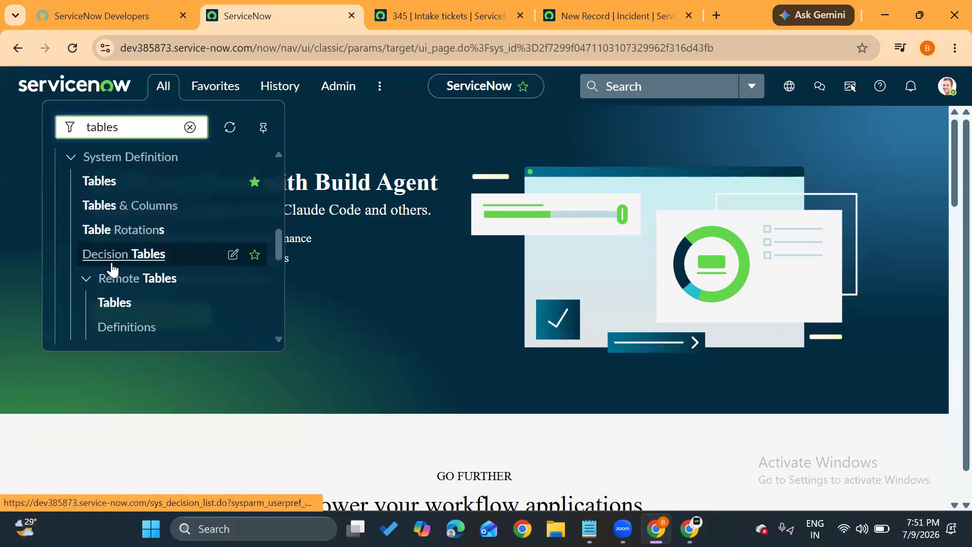
middle_click(103, 189)
drag(600, 20, 486, 7)
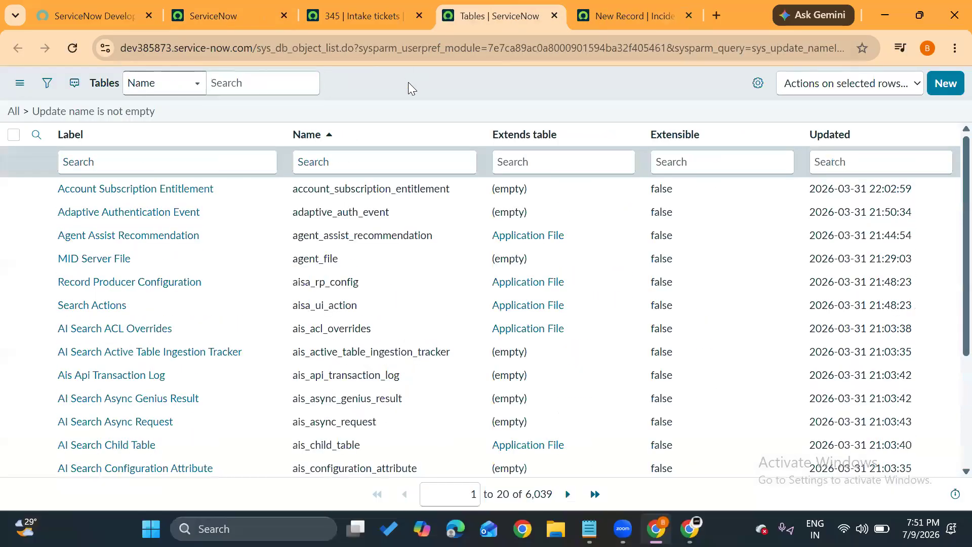
Start a new table record and set its label to "GRC tickets".
click(940, 95)
click(336, 158)
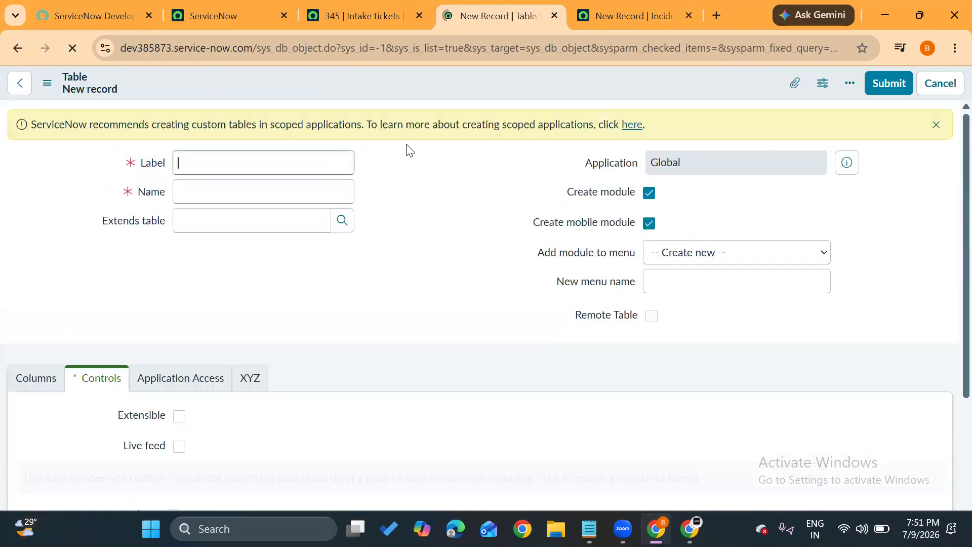
click(211, 165)
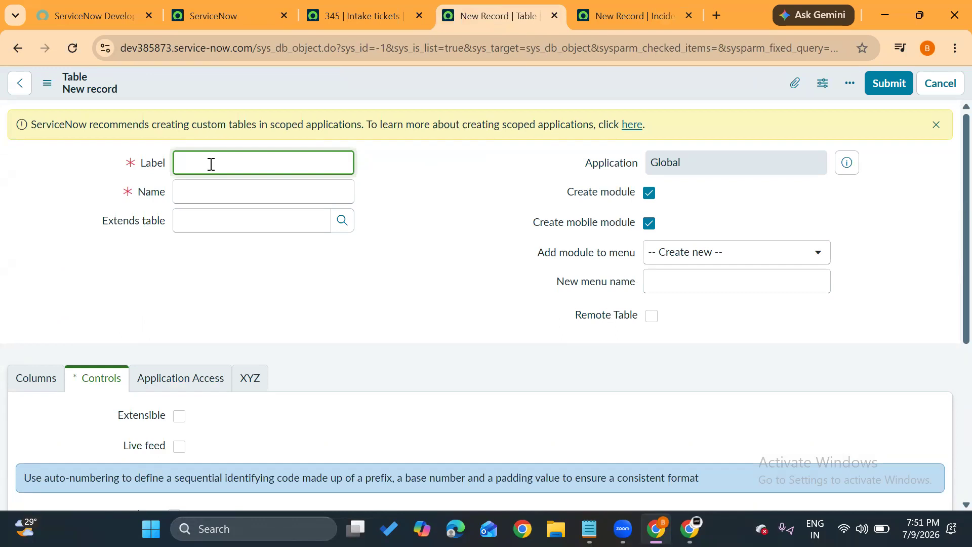
text(GRC tickets)
click(218, 255)
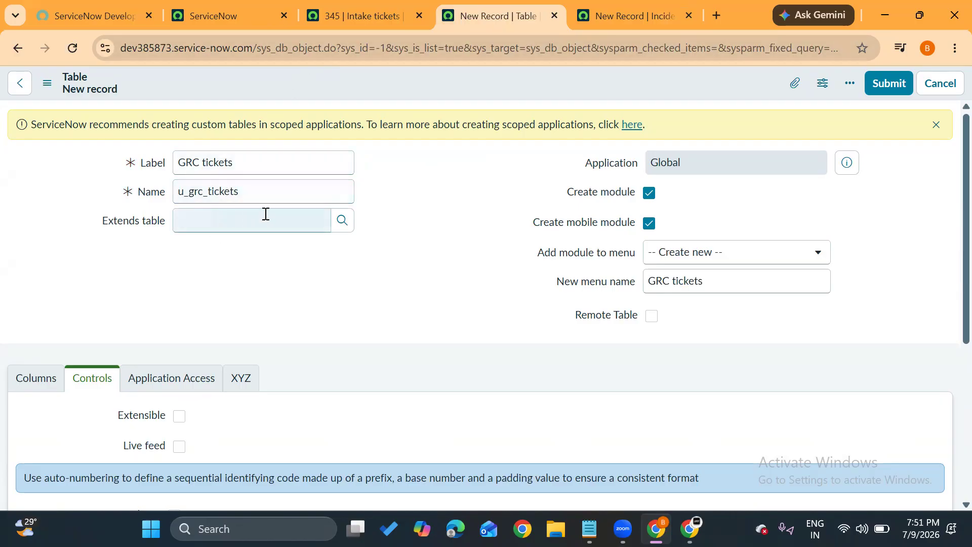
Search the Extends table lookup by label for "intake", repeat the search to demonstrate it, and close the lookup.
click(340, 223)
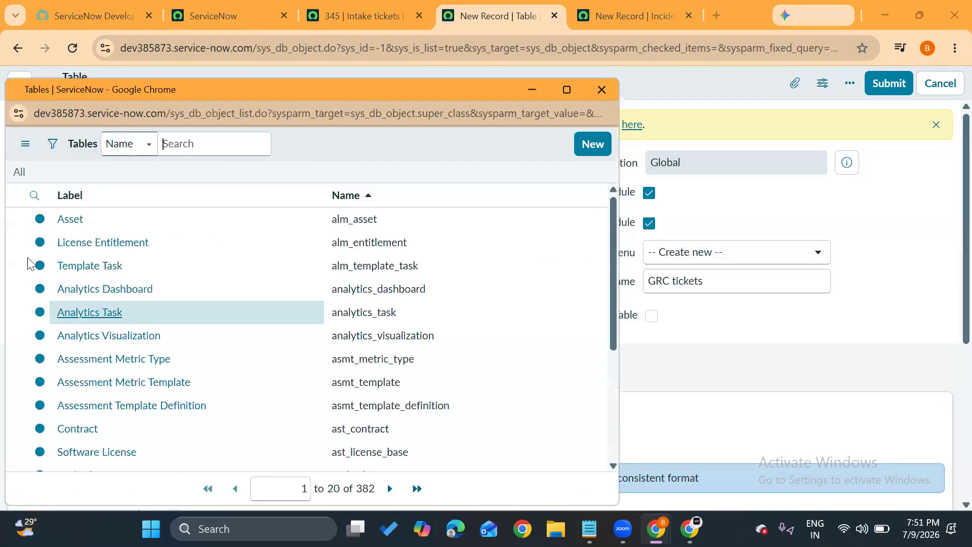
click(79, 217)
text(intake)
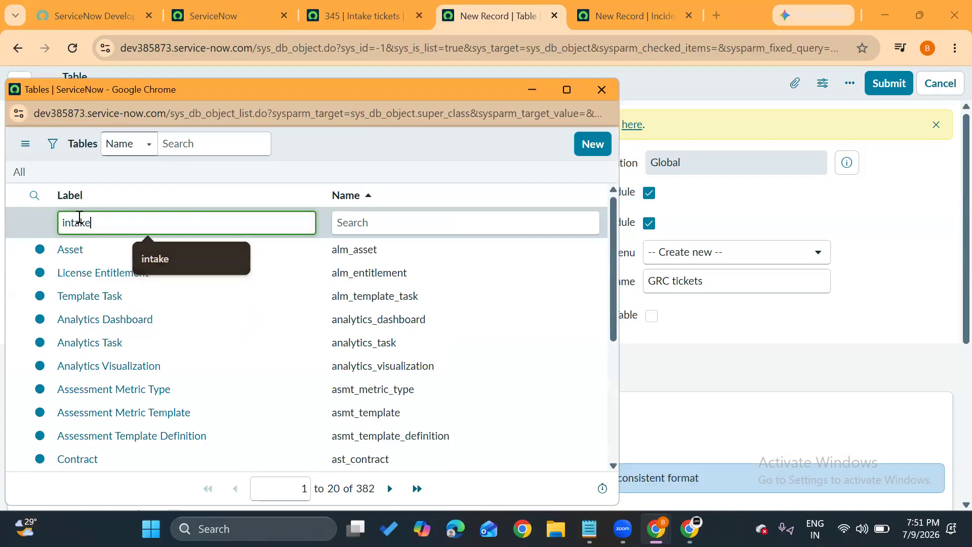
key(Return)
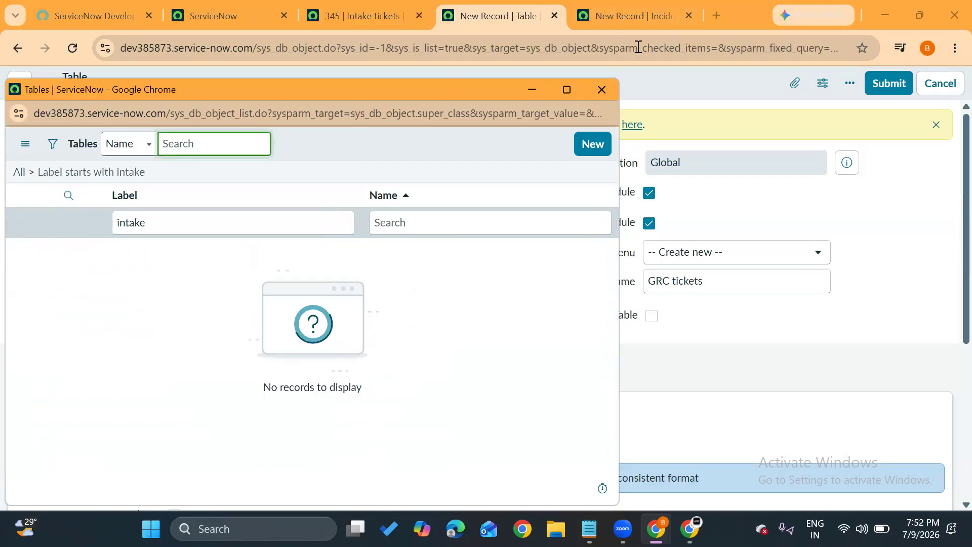
click(601, 91)
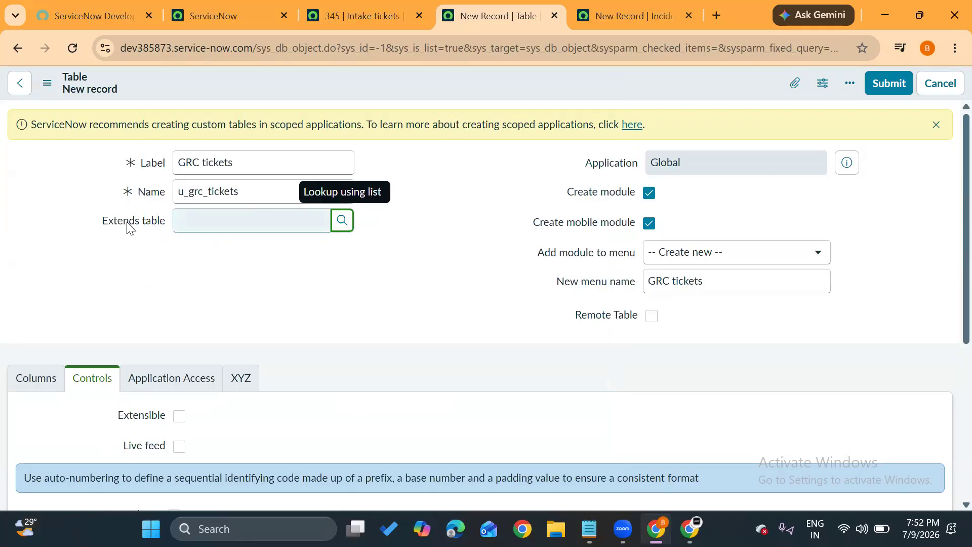
drag(102, 222, 167, 222)
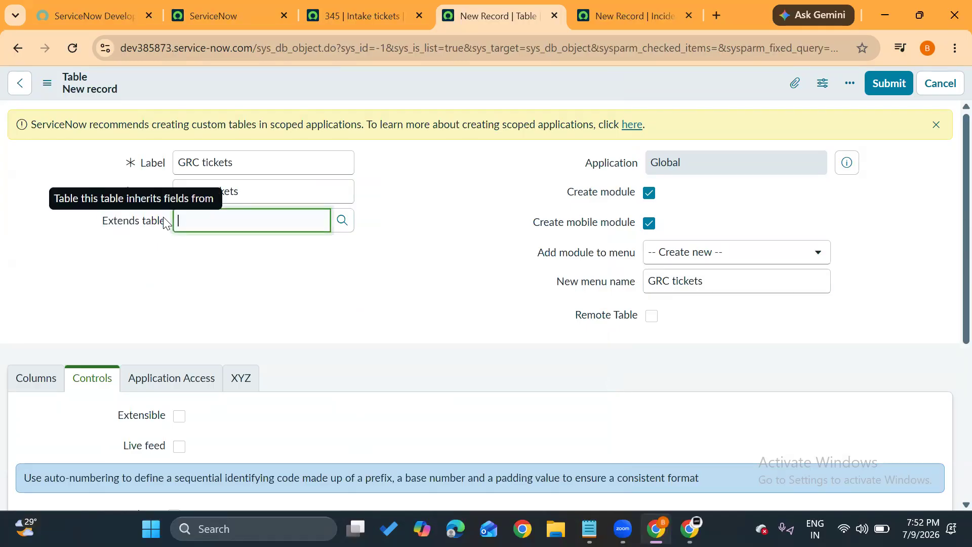
click(342, 223)
click(112, 226)
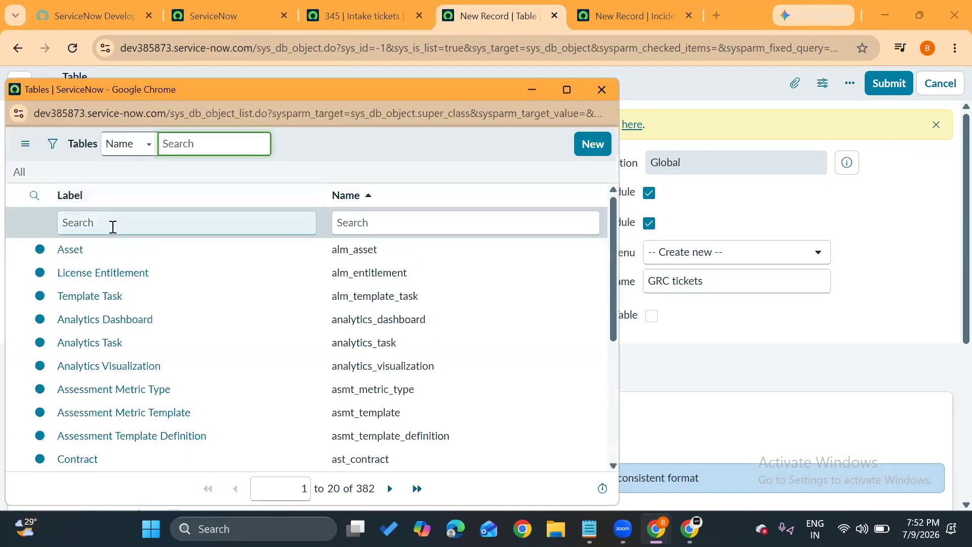
text(inta)
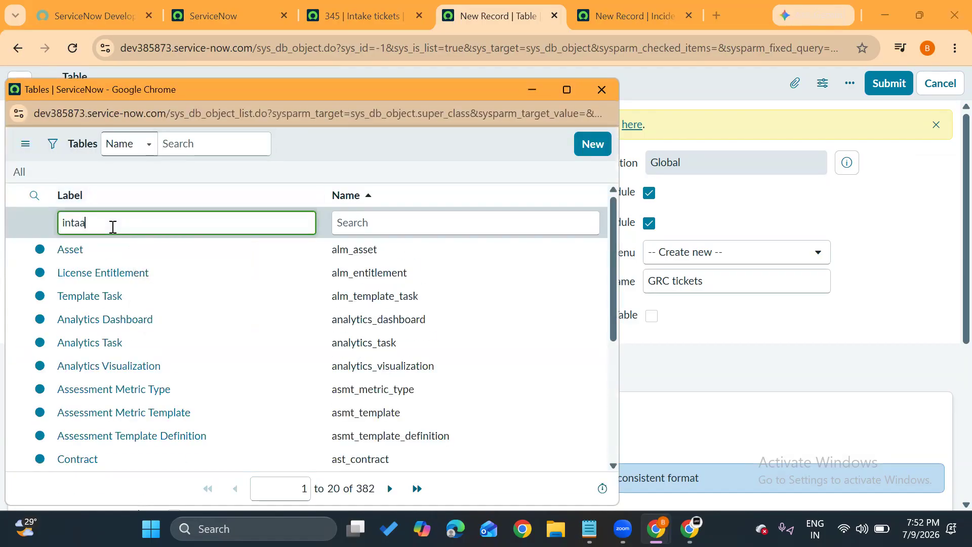
text(ke)
key(Return)
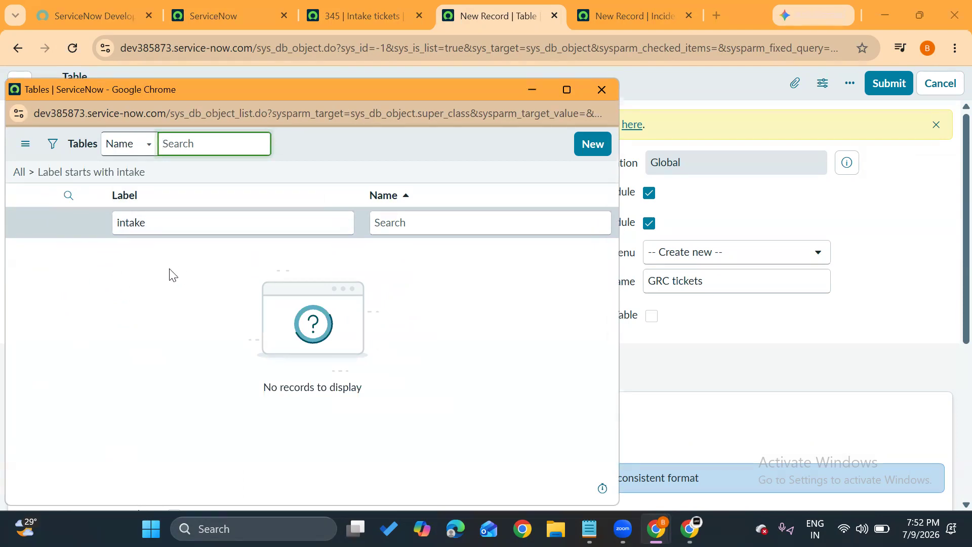
click(601, 90)
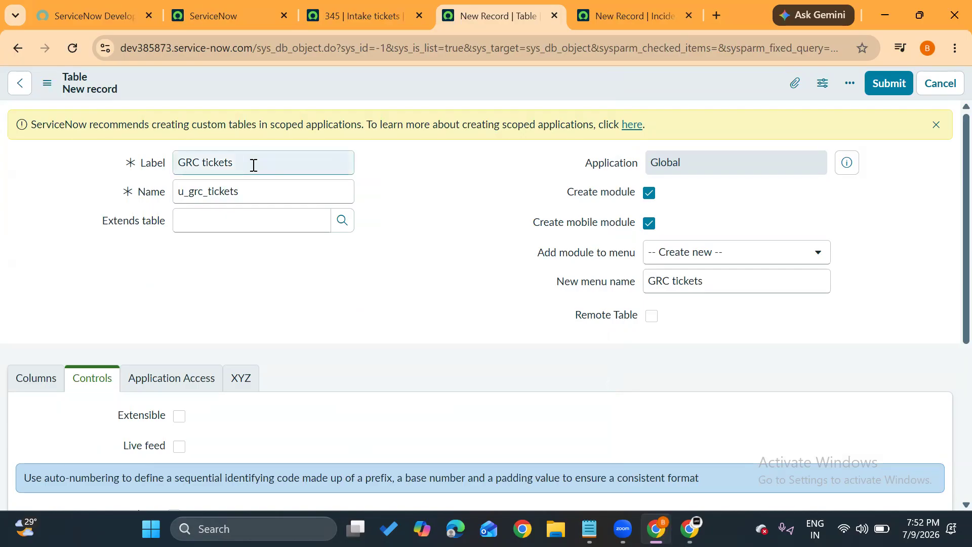
Point out the GRC tickets label, open the table configuration from the Intake tickets record and highlight its label.
drag(252, 163, 143, 170)
click(408, 177)
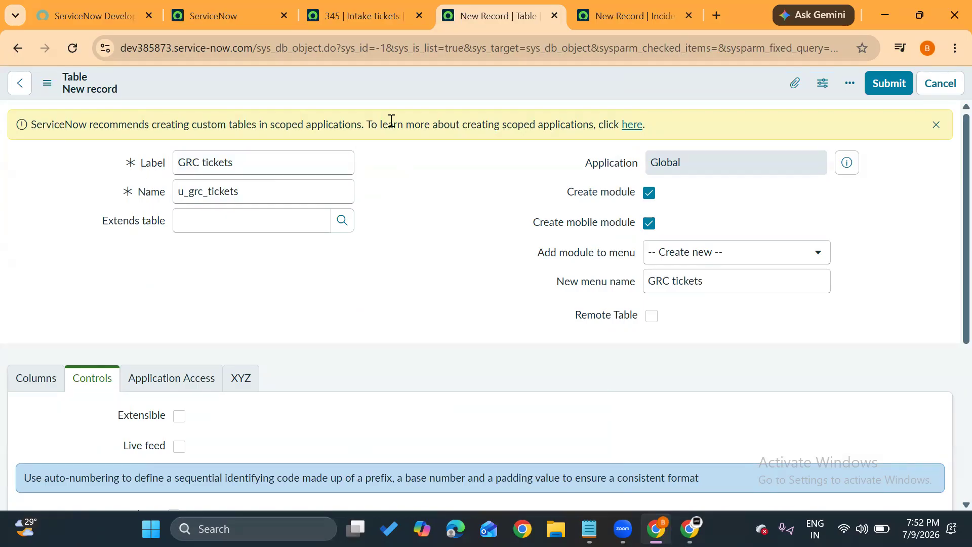
click(356, 16)
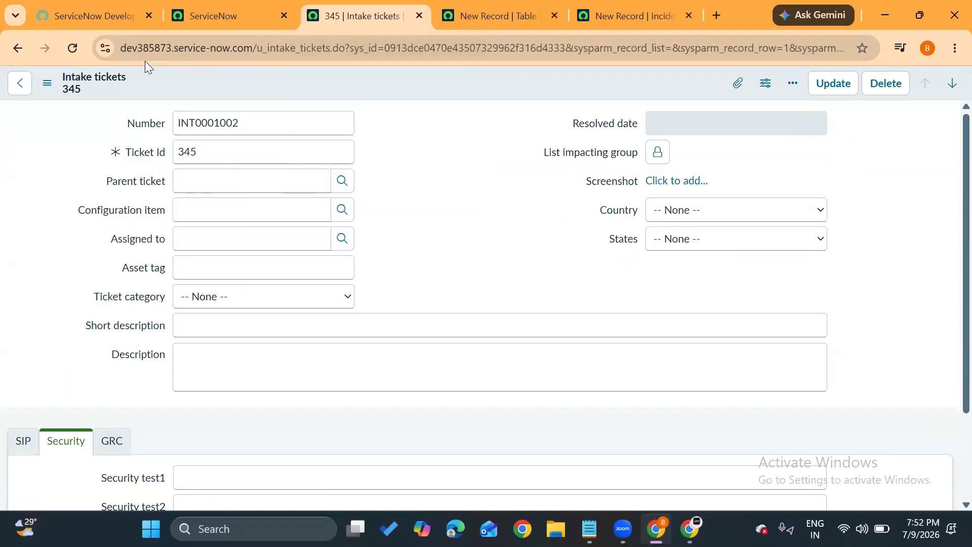
click(45, 84)
mouse_move(118, 170)
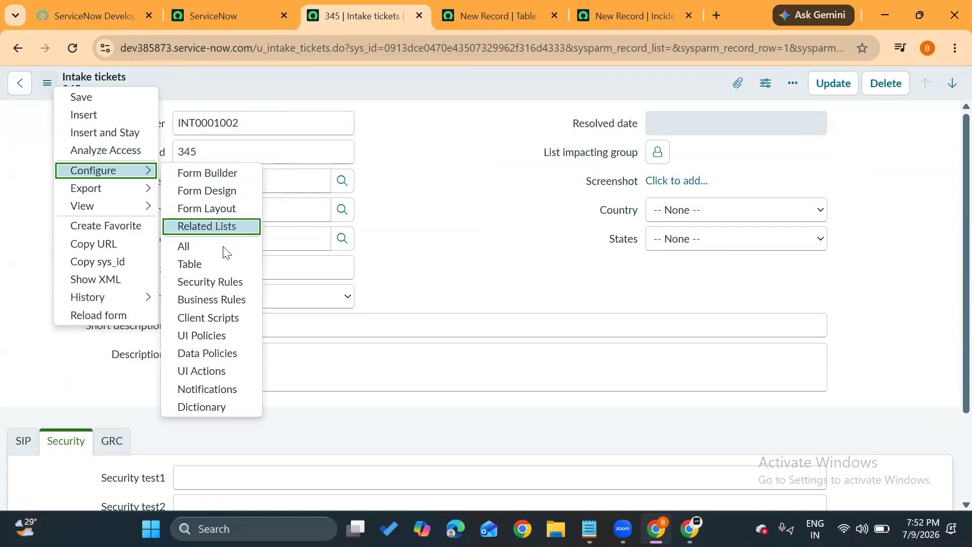
click(224, 264)
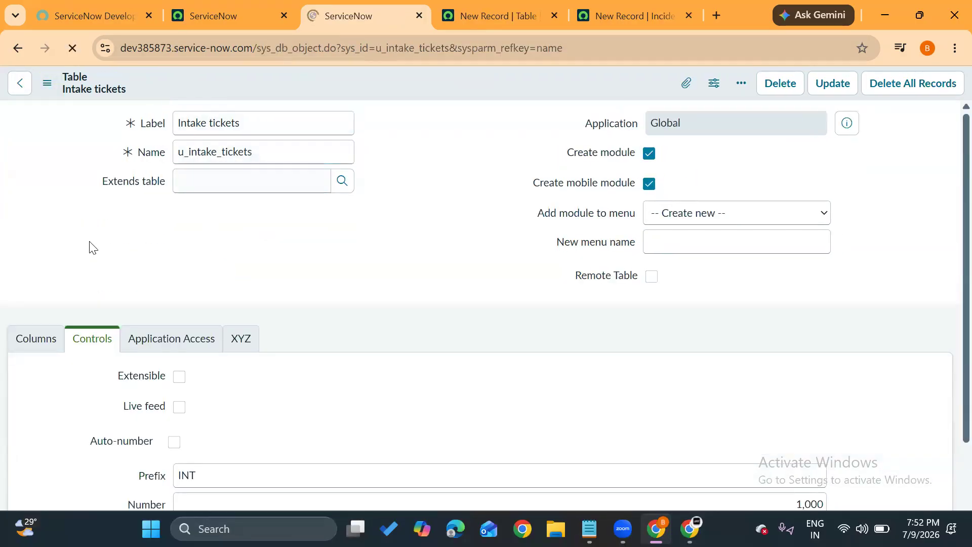
click(258, 113)
key(shift+Left)
key(shift+Left)
key(shift+Left)
key(shift+Left)
key(shift+Left)
key(shift+Left)
key(shift+Left)
key(shift+Left)
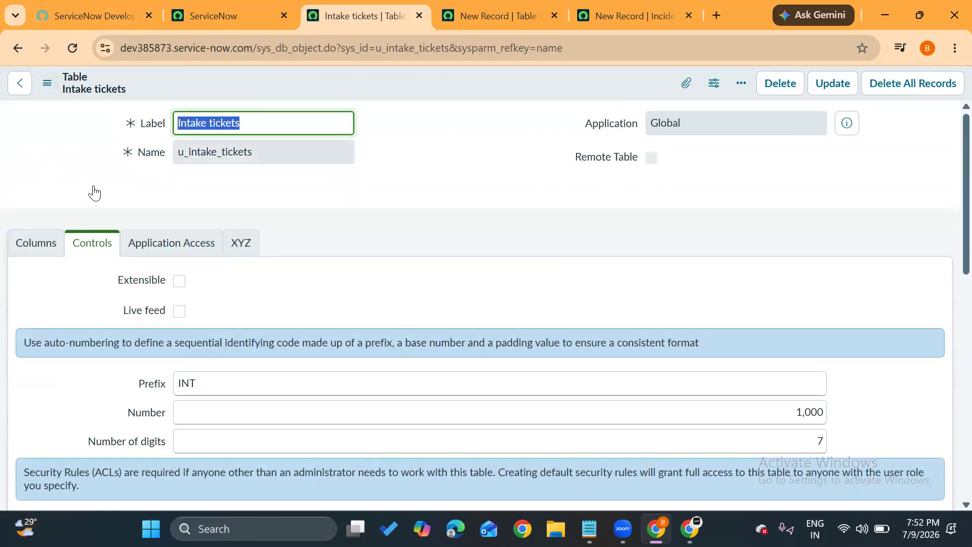
click(94, 192)
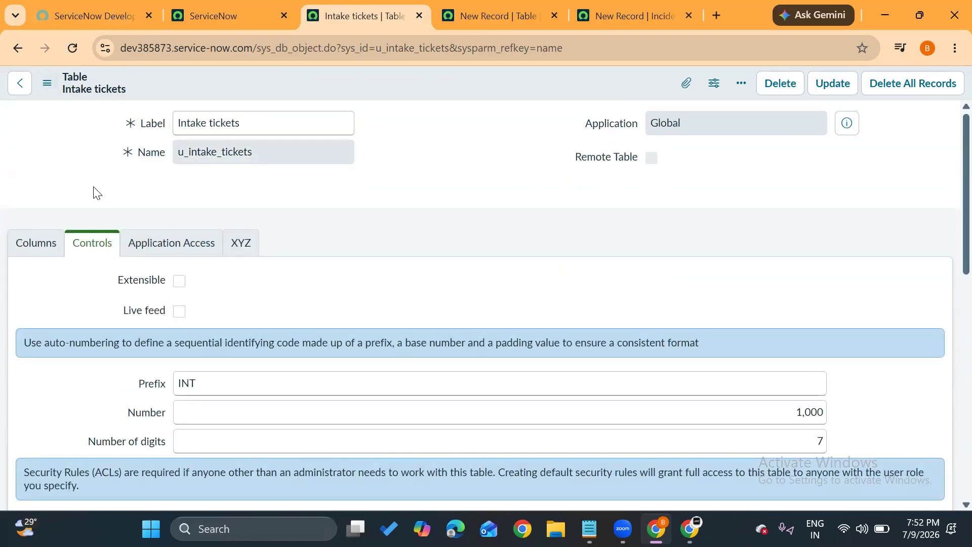
Enable Extensible for the Intake tickets table and save it without leaving the record.
scroll(94, 193, down, 1)
click(178, 232)
scroll(186, 202, up, 1)
drag(258, 123, 170, 124)
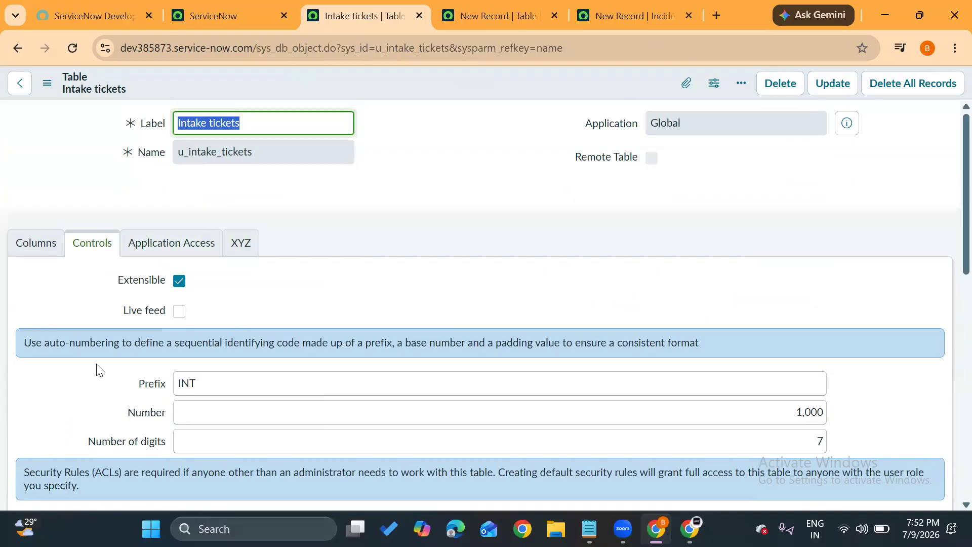
click(47, 83)
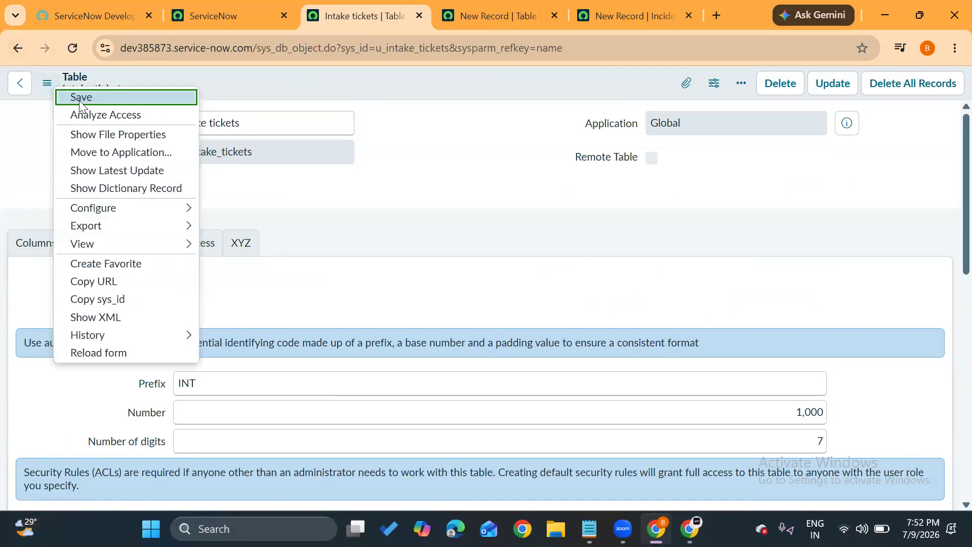
click(80, 100)
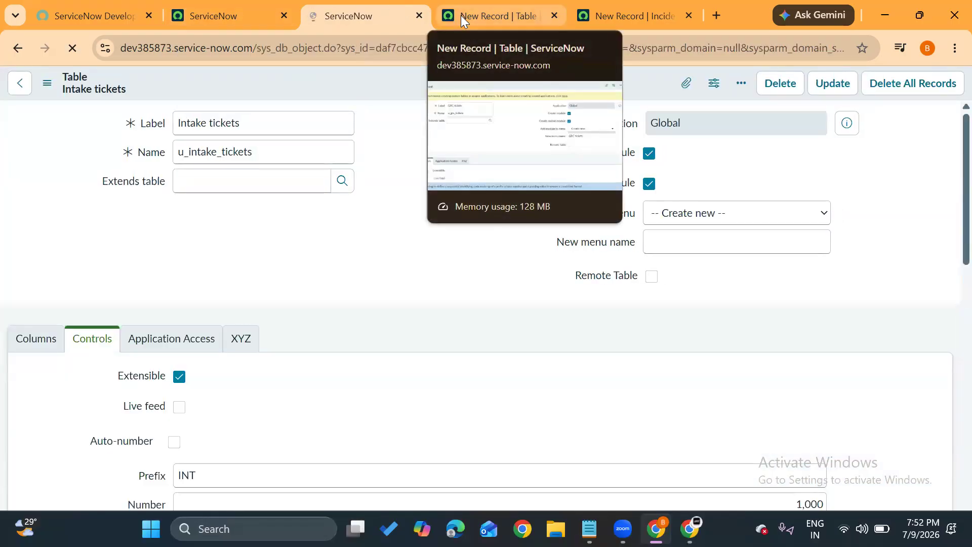
Return to the new GRC tickets table, set Extends table to Intake tickets and save the record.
click(461, 15)
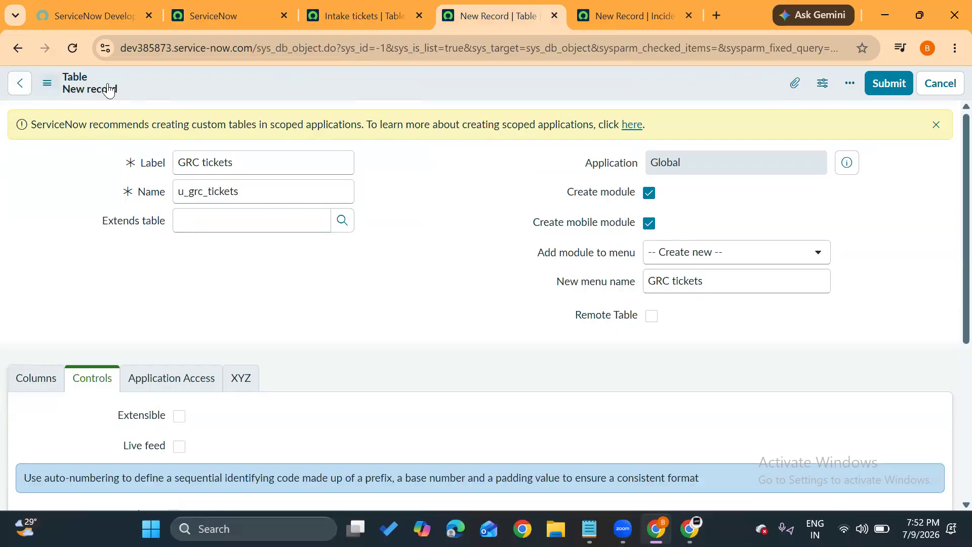
drag(238, 158, 162, 161)
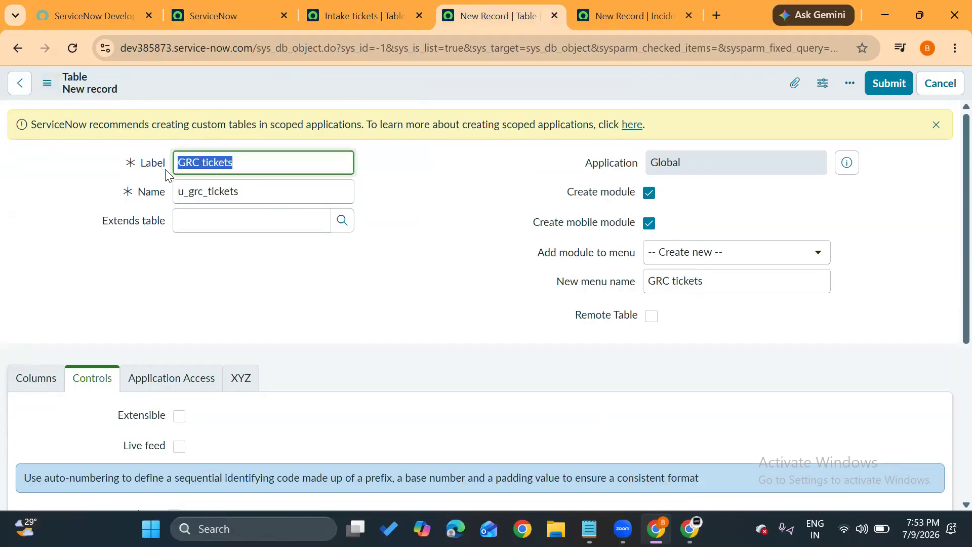
click(344, 220)
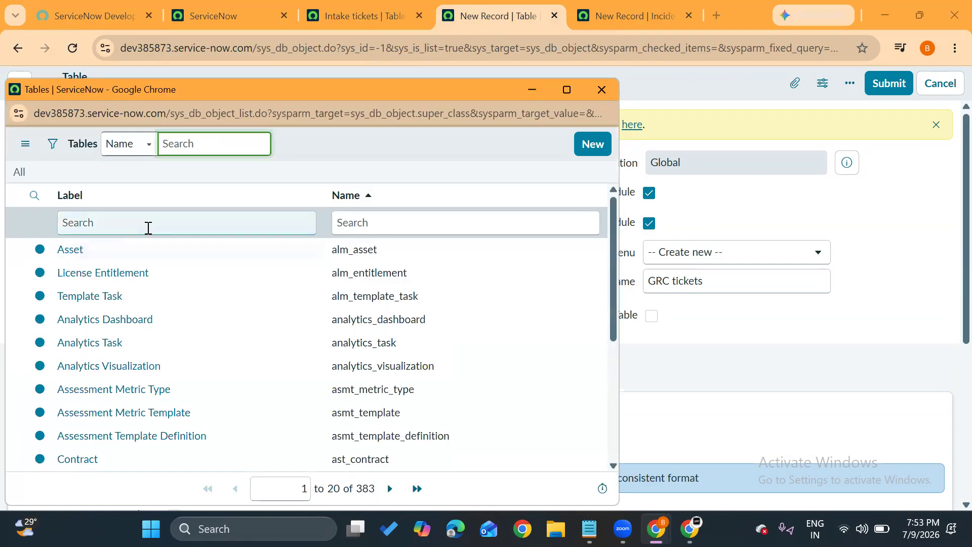
click(148, 226)
text(intake)
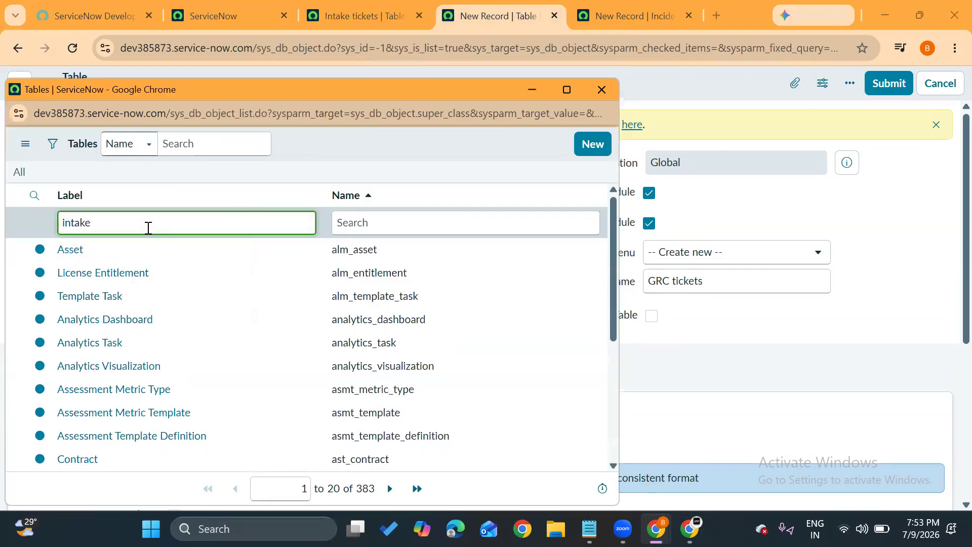
key(Return)
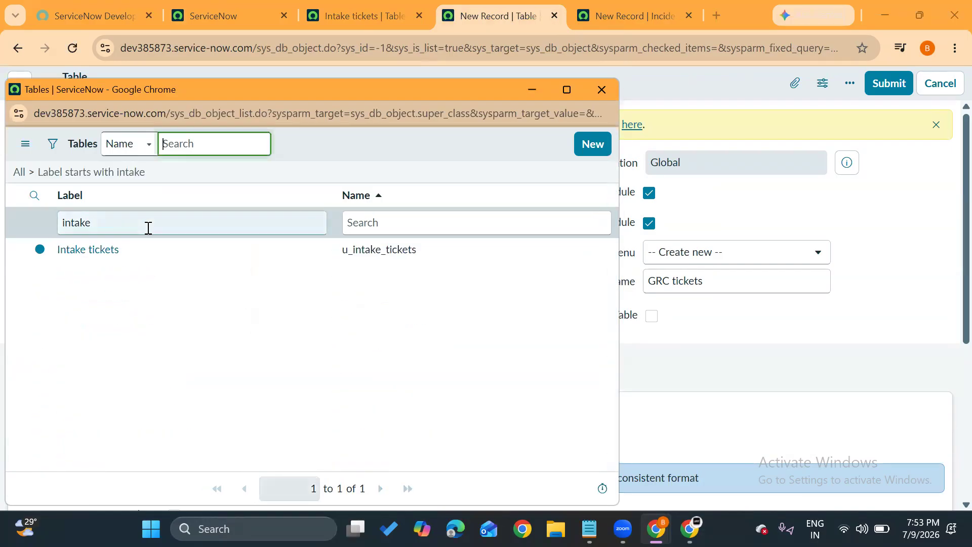
click(101, 244)
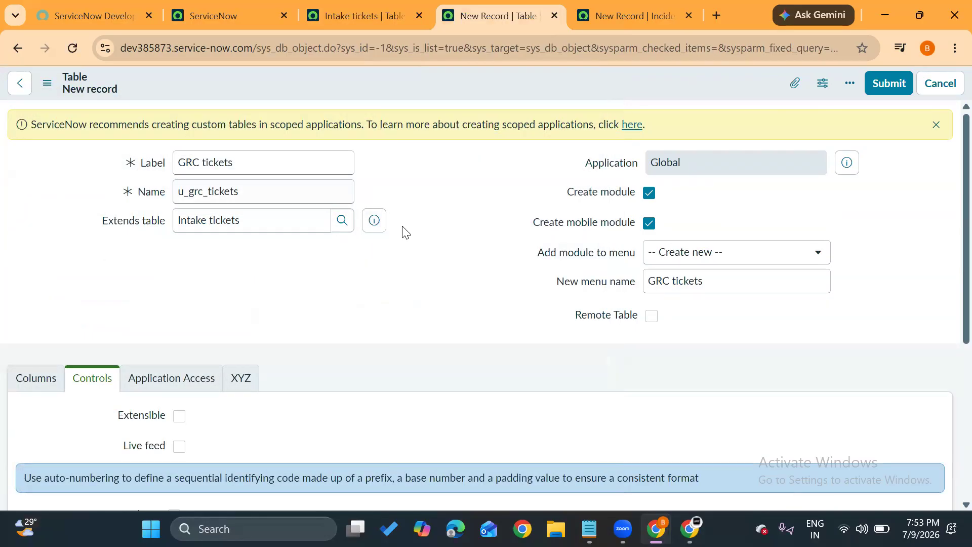
click(47, 85)
click(82, 97)
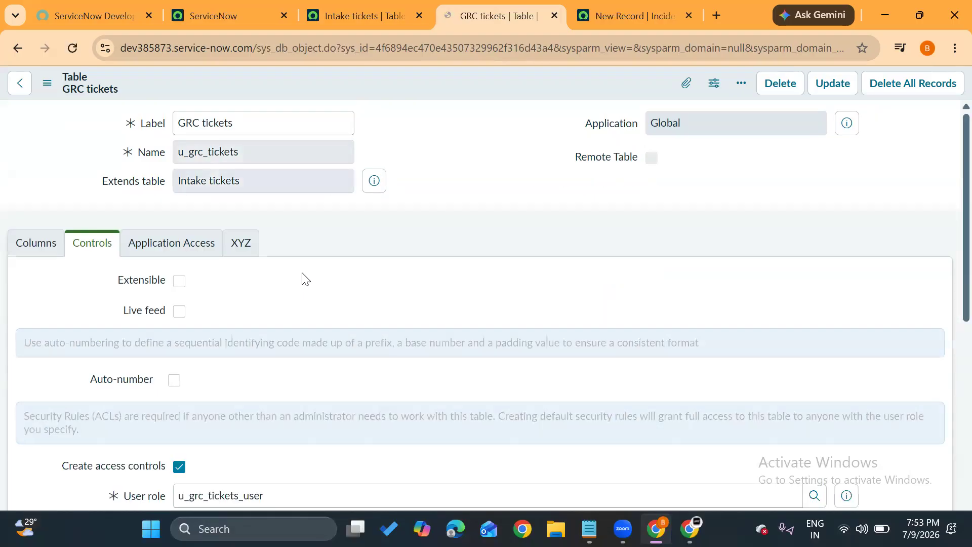
Highlight the GRC tickets table's Extends table value and display its columns.
drag(261, 184, 161, 185)
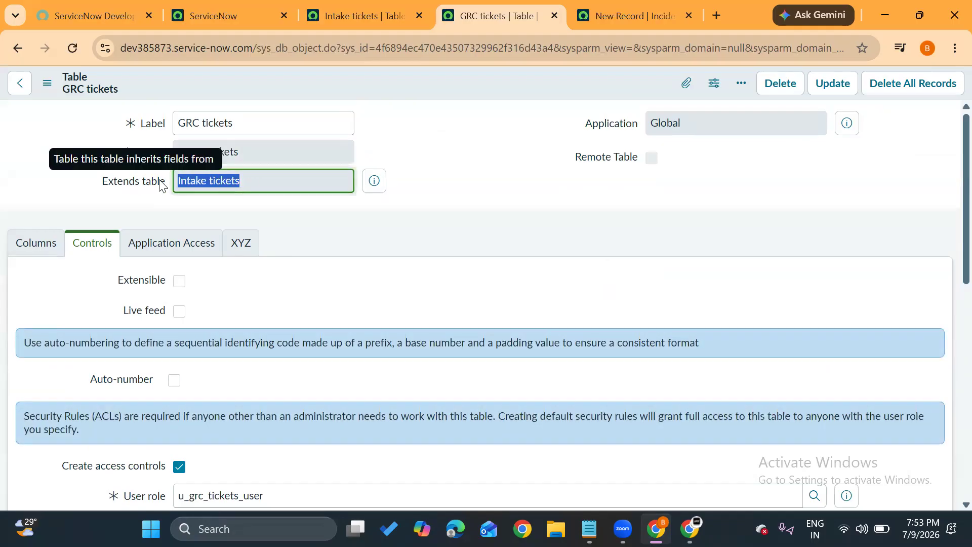
click(29, 247)
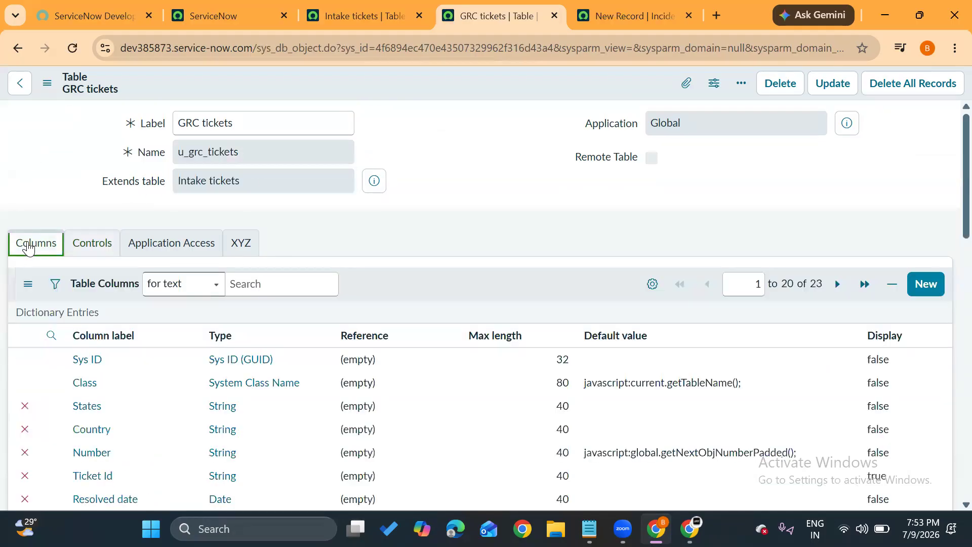
Highlight the GRC tickets table's Extends table value again and review the columns inherited from Intake tickets.
scroll(159, 248, down, 1)
scroll(158, 247, up, 1)
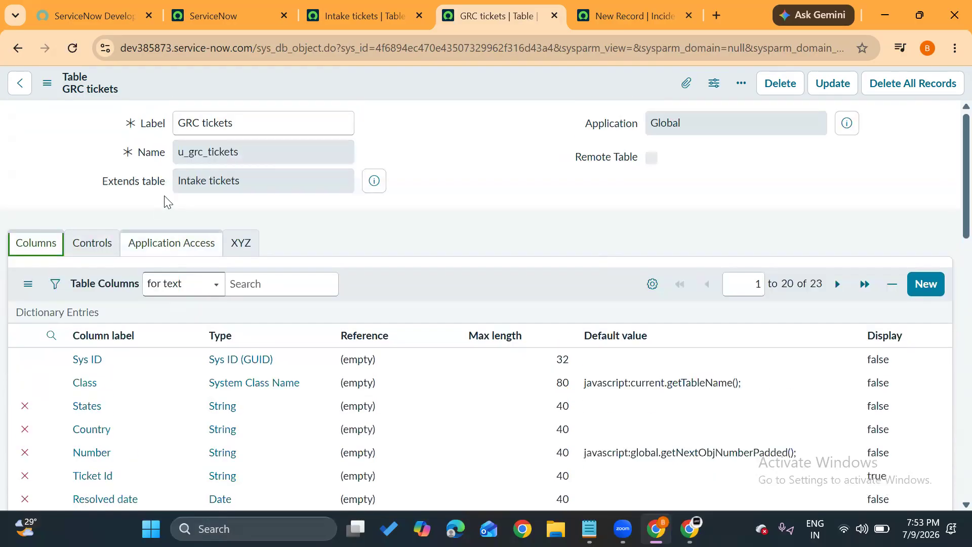
drag(249, 181, 158, 186)
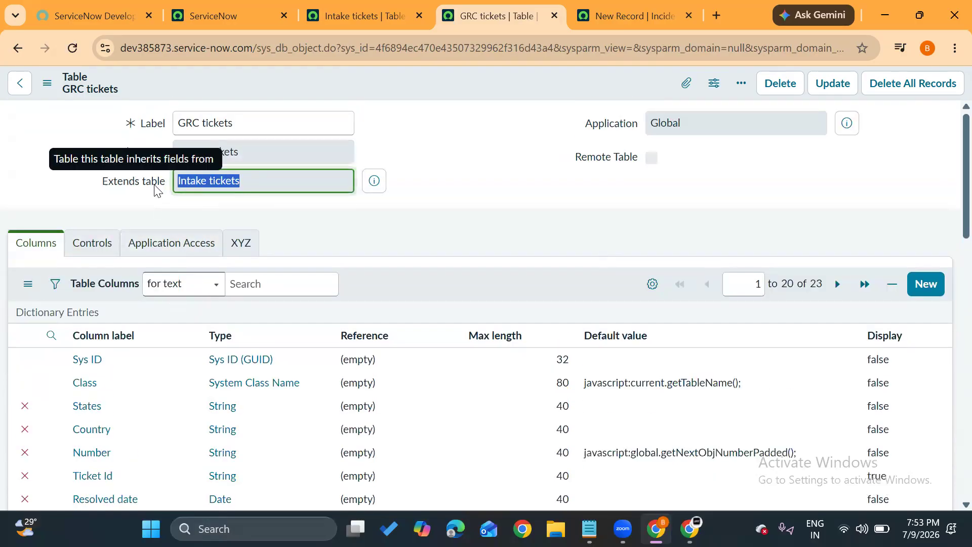
click(325, 212)
scroll(325, 210, down, 4)
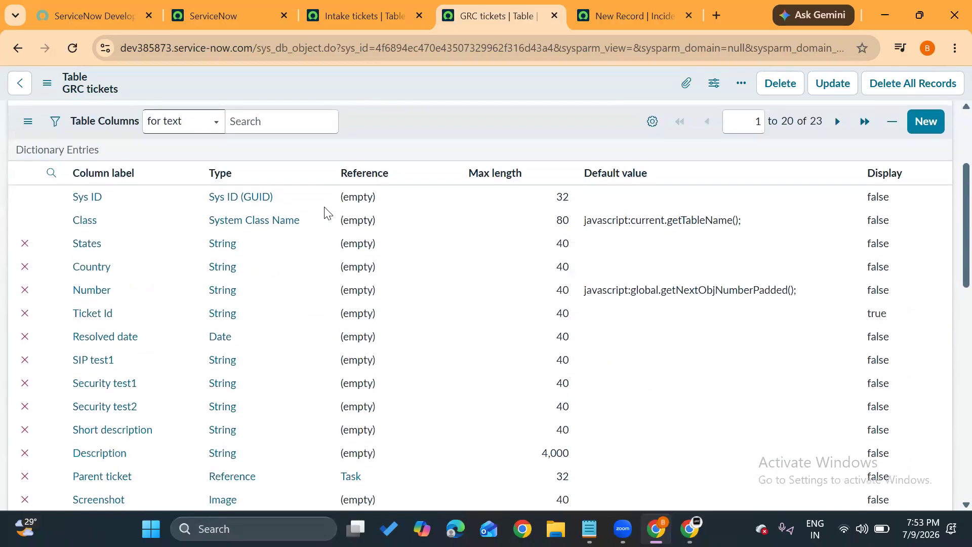
scroll(133, 334, down, 4)
scroll(133, 335, down, 5)
scroll(133, 336, up, 12)
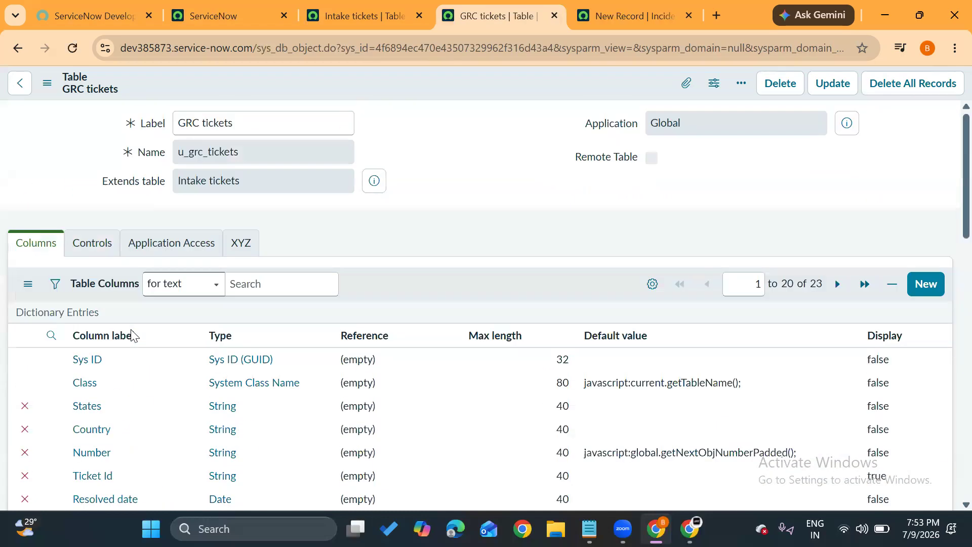
Show the GRC tickets table's form as a new record and highlight the table name in its header.
scroll(358, 241, down, 12)
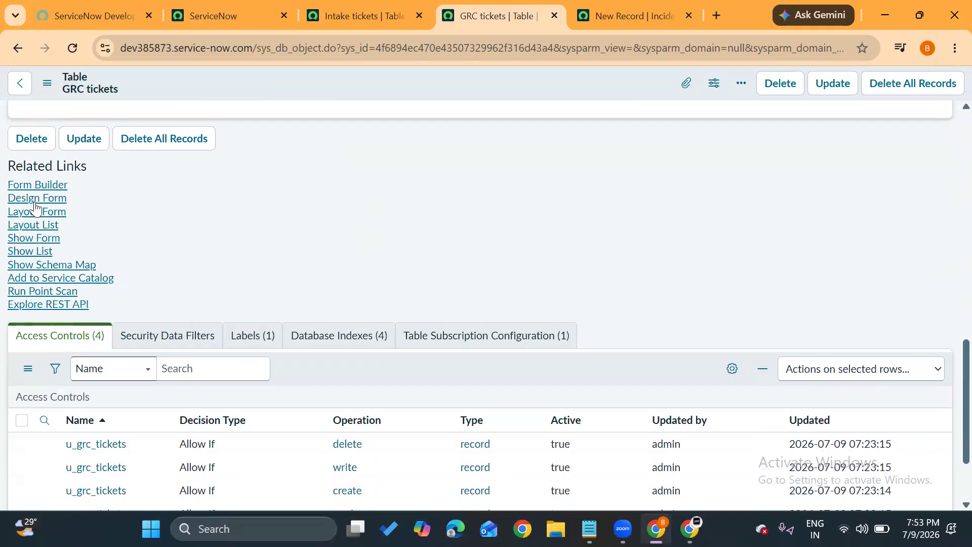
click(47, 242)
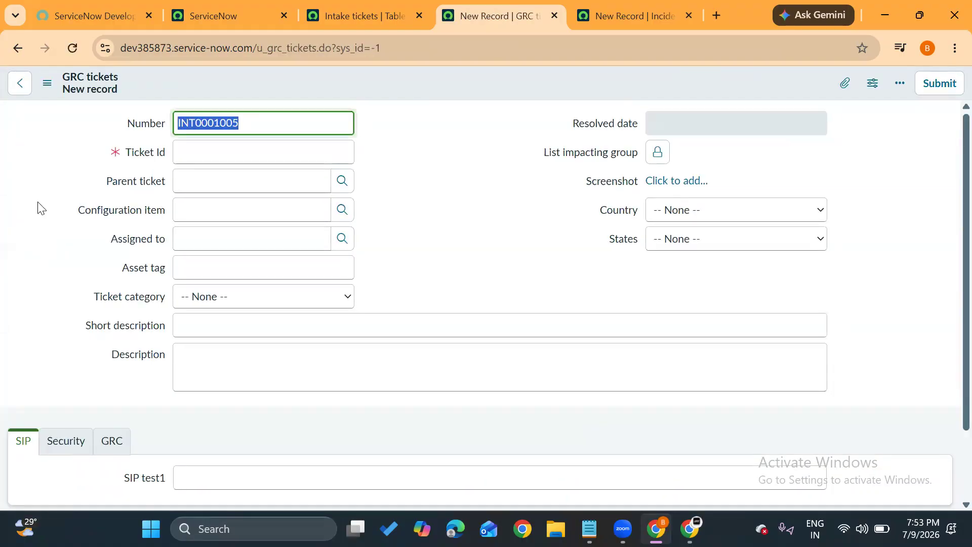
drag(129, 80, 57, 83)
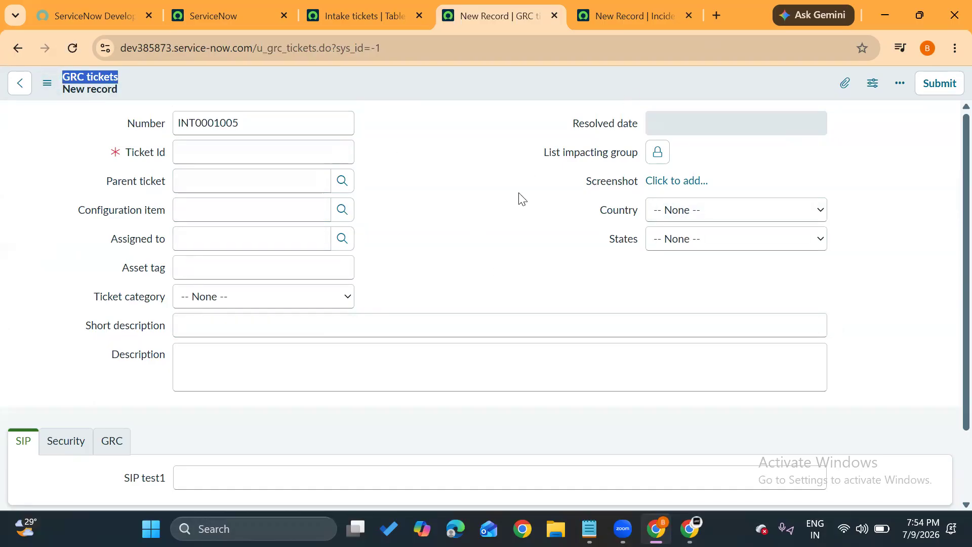
Check the choices offered by the Country and States fields on the new GRC tickets record, leaving both unset.
click(679, 213)
click(677, 231)
click(677, 240)
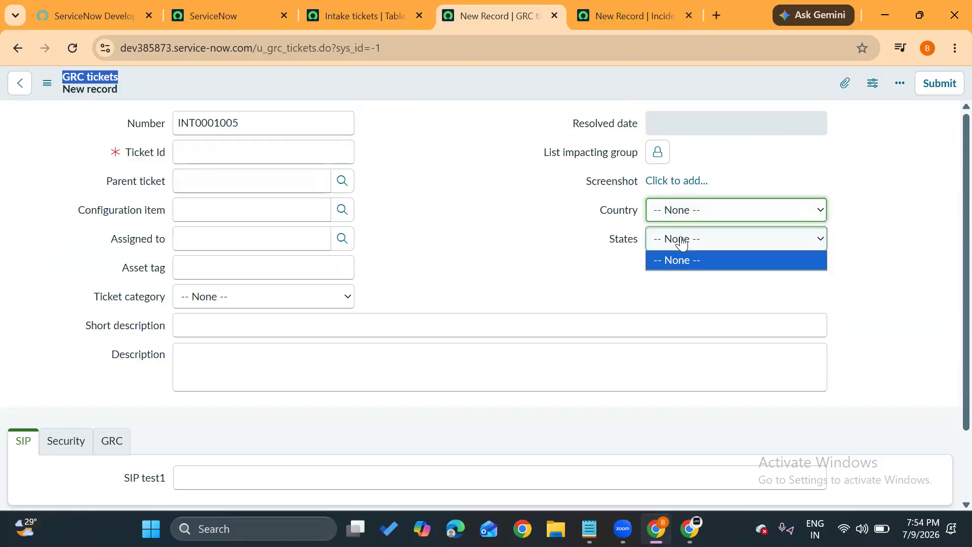
click(522, 264)
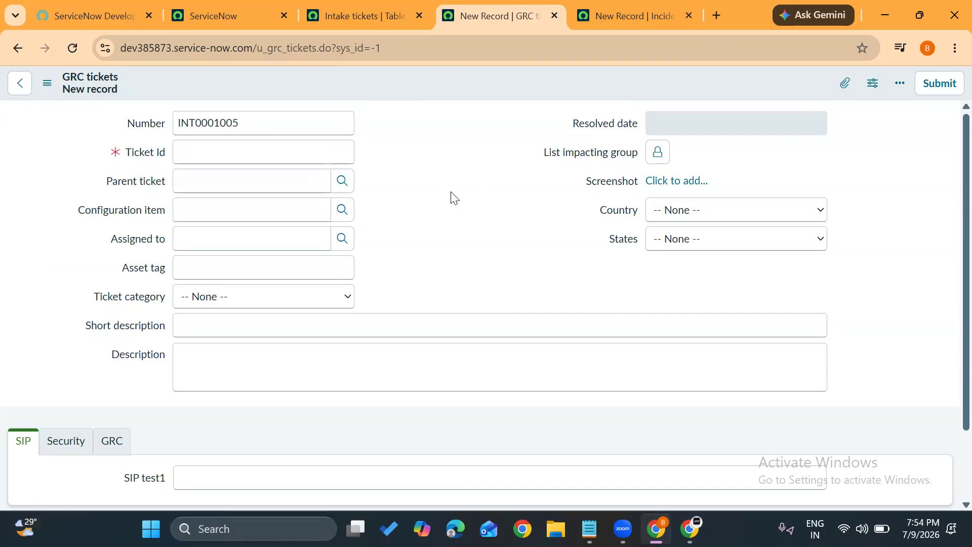
View the Intake tickets table configuration, return to the new GRC tickets record and highlight its table name.
click(365, 9)
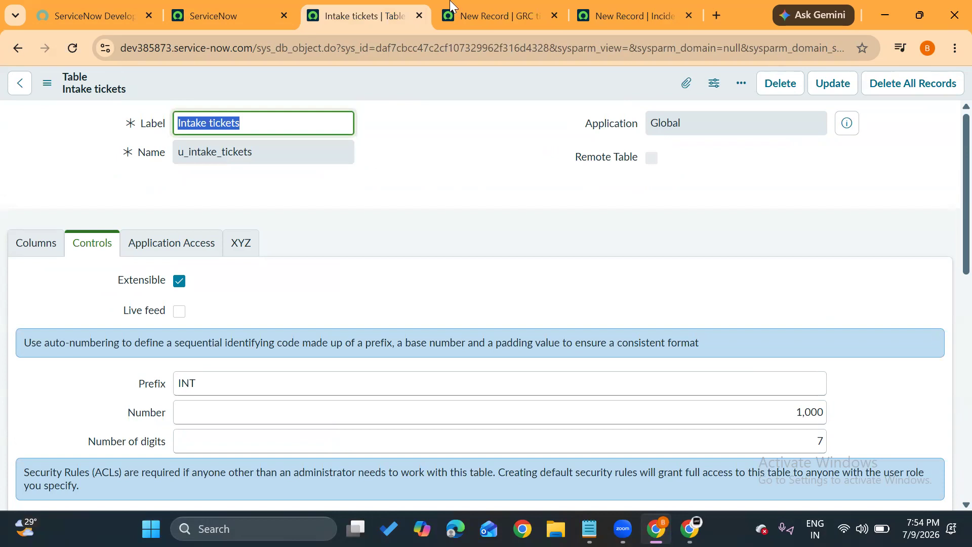
click(482, 12)
drag(122, 78, 50, 83)
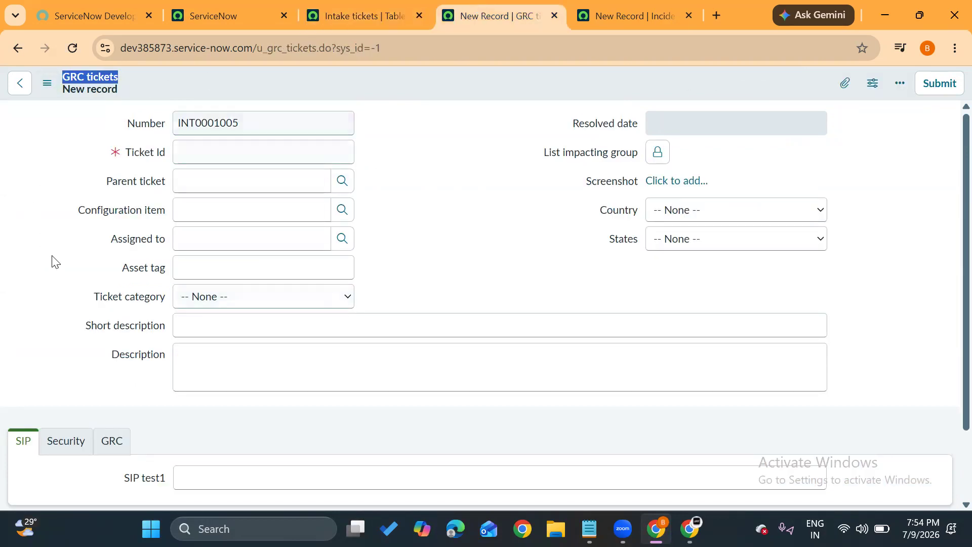
click(418, 203)
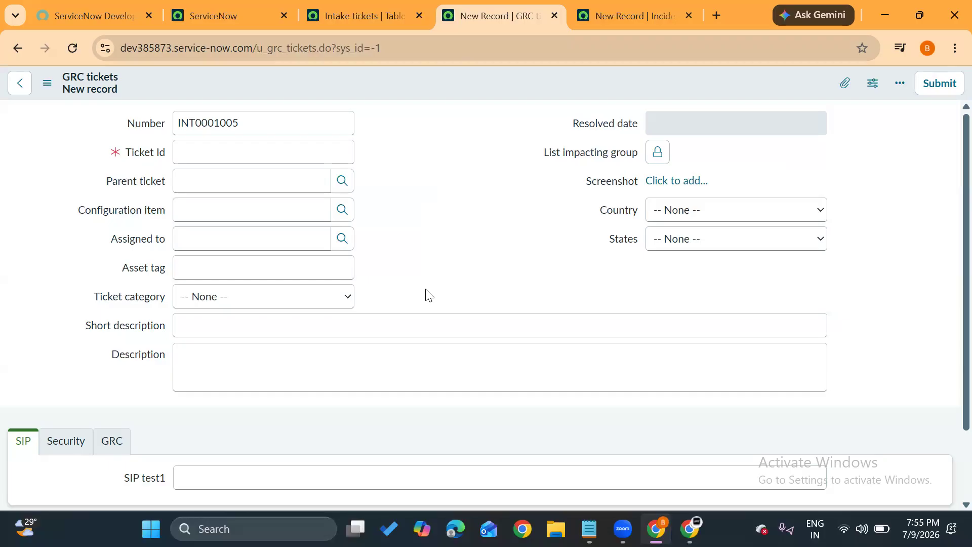
Revisit the Intake tickets table and GRC tickets form, then close both along with the Incident form, discarding its unsaved changes.
click(368, 27)
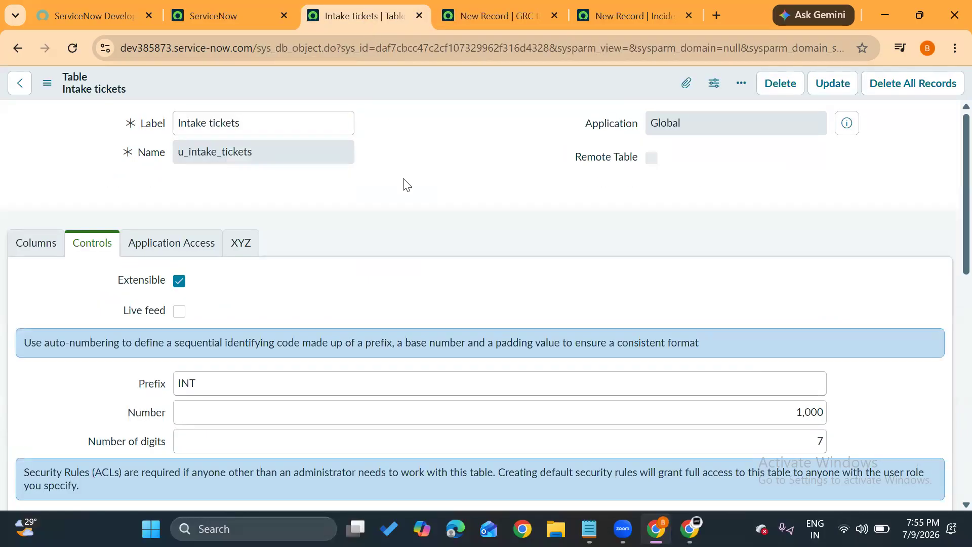
click(494, 25)
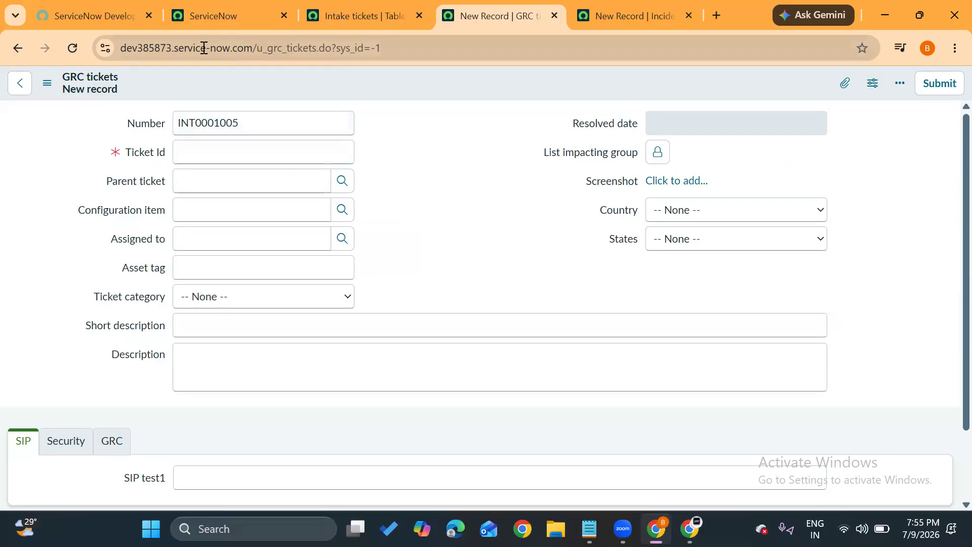
click(17, 49)
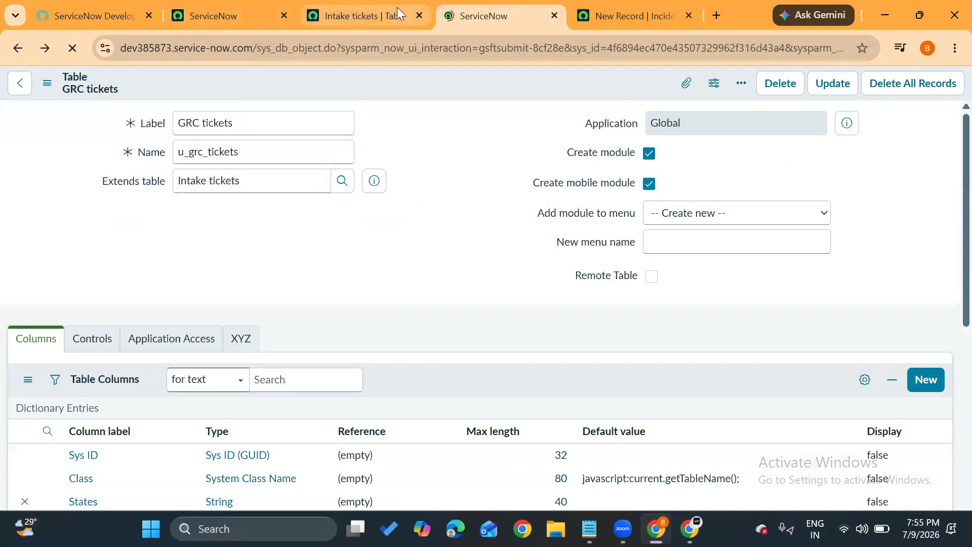
click(417, 16)
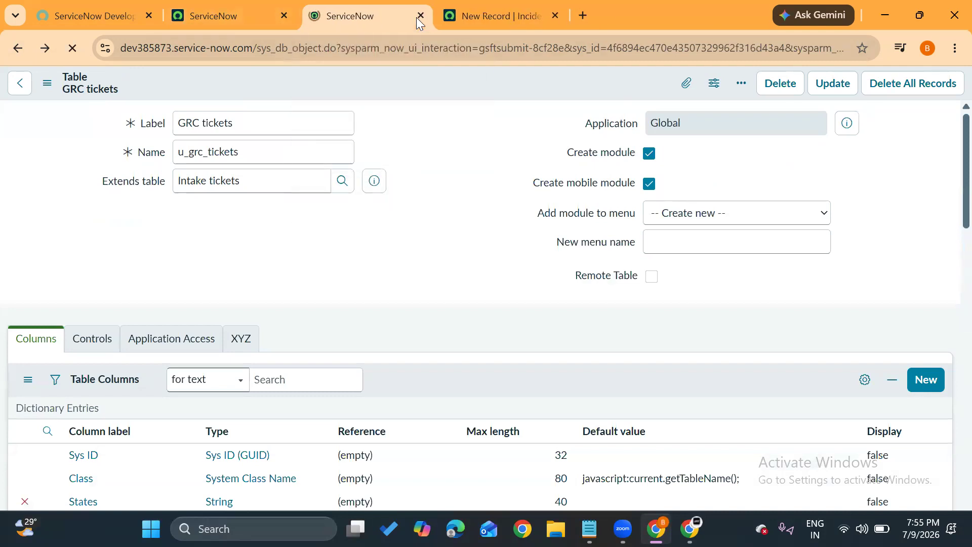
click(418, 17)
click(417, 16)
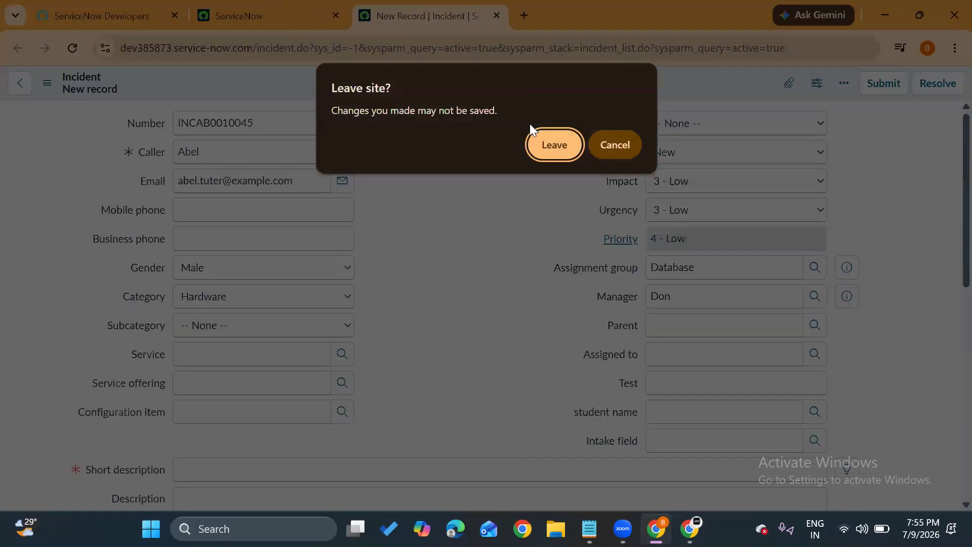
click(553, 146)
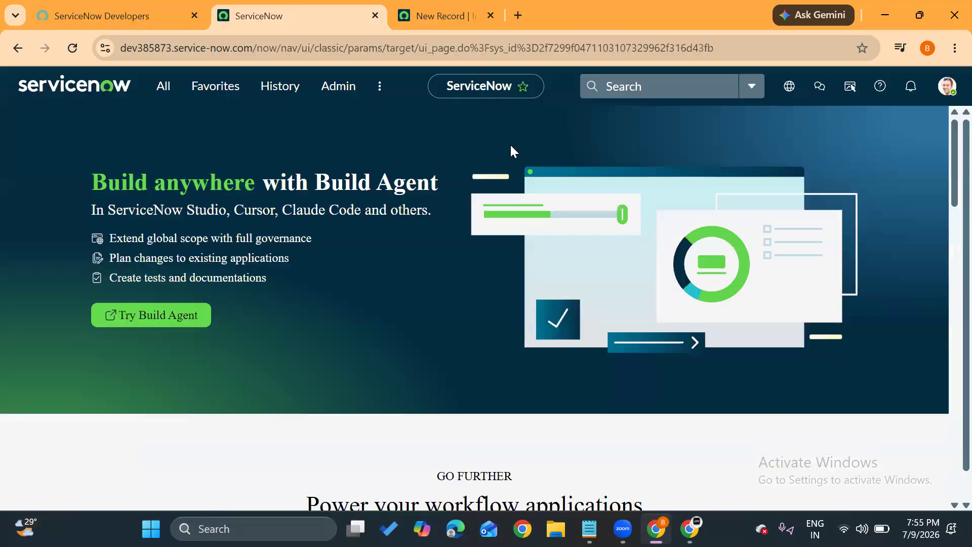
Find the Intake tickets module with the filter "intake tick" and open its list in a new browser tab.
click(163, 86)
drag(156, 133, 41, 130)
text(i)
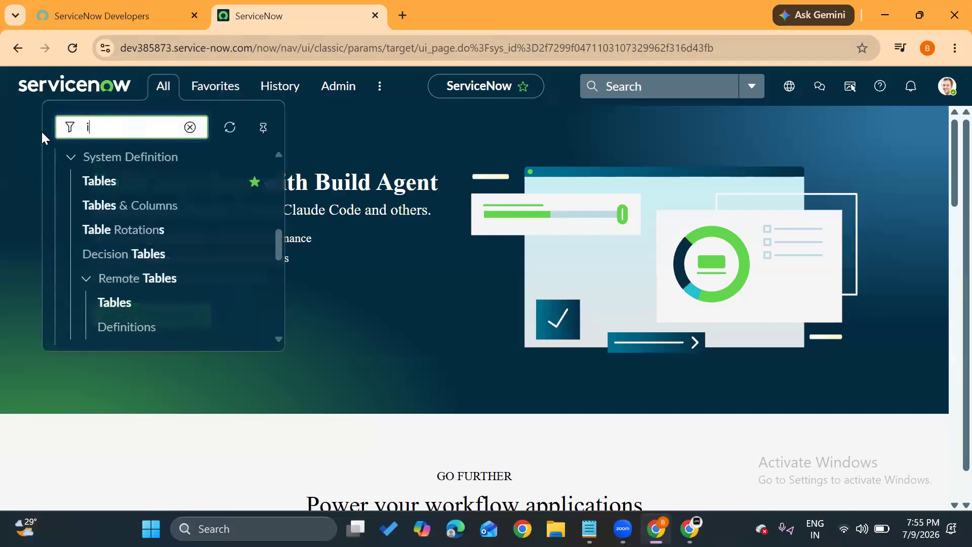
text(ntake)
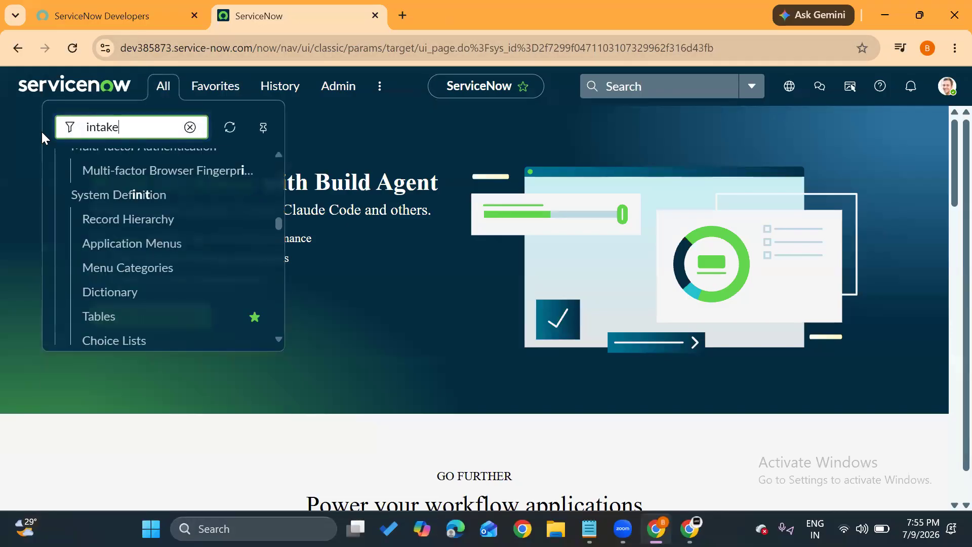
text( tick)
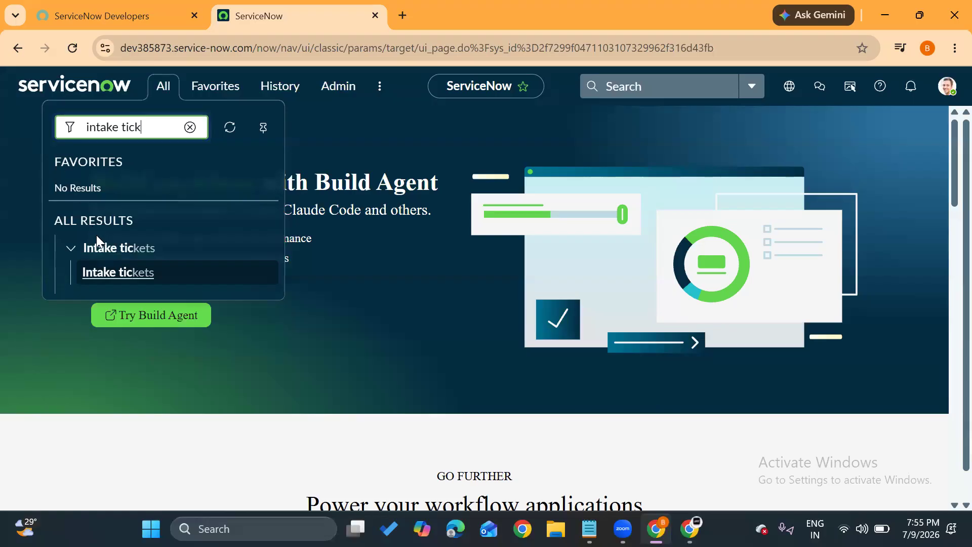
middle_click(110, 282)
Search the navigator for "grc", and then open the GRC tickets list with u_grc_tickets.list.
drag(152, 128, 1, 126)
text(grc)
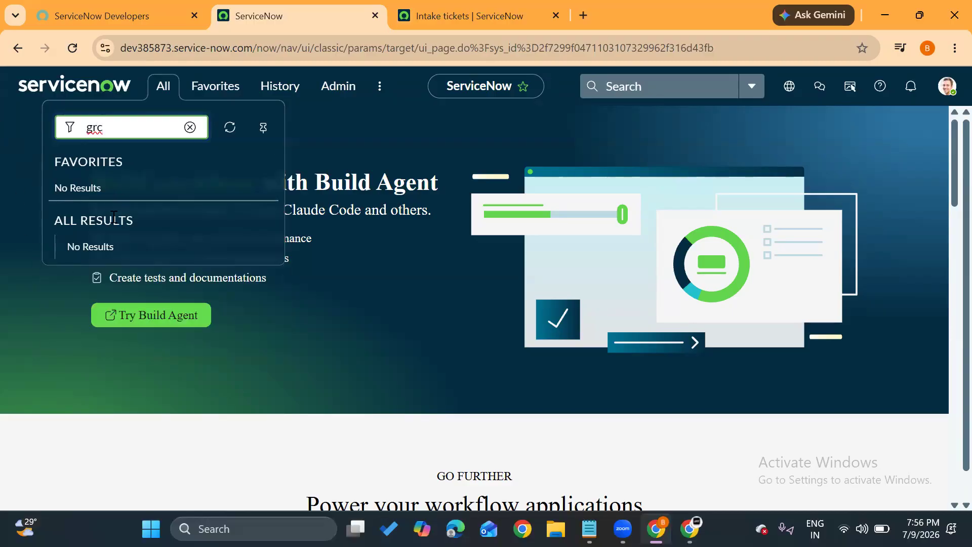
drag(123, 122, 44, 117)
text(u_grc_tickets.)
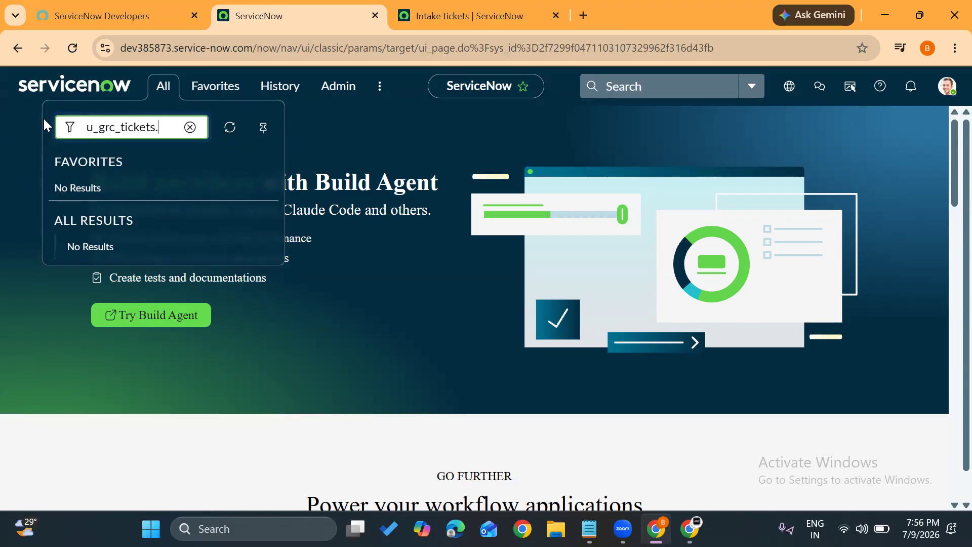
text(list)
key(Return)
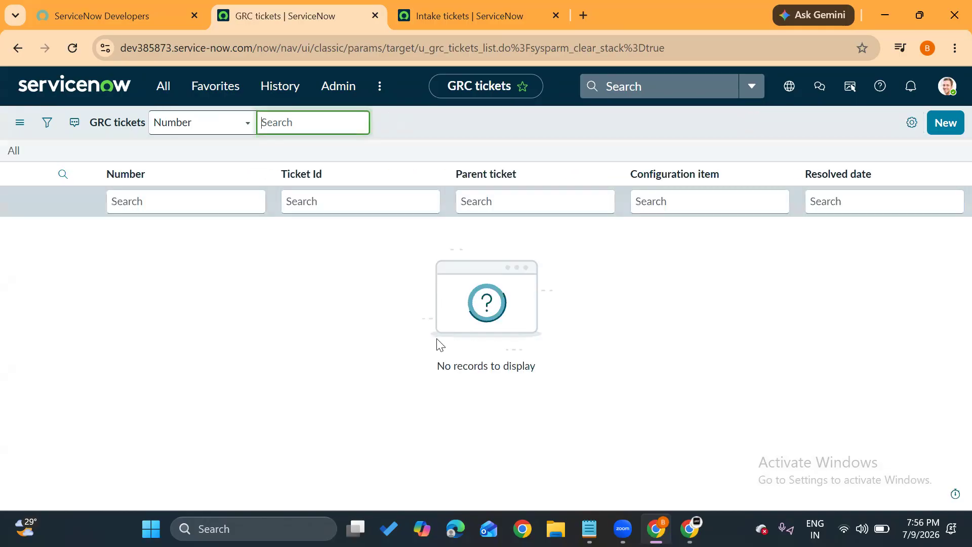
Compare the GRC tickets list with the Intake tickets list and place the GRC tickets browser tab after the Intake tickets one.
drag(436, 375, 556, 374)
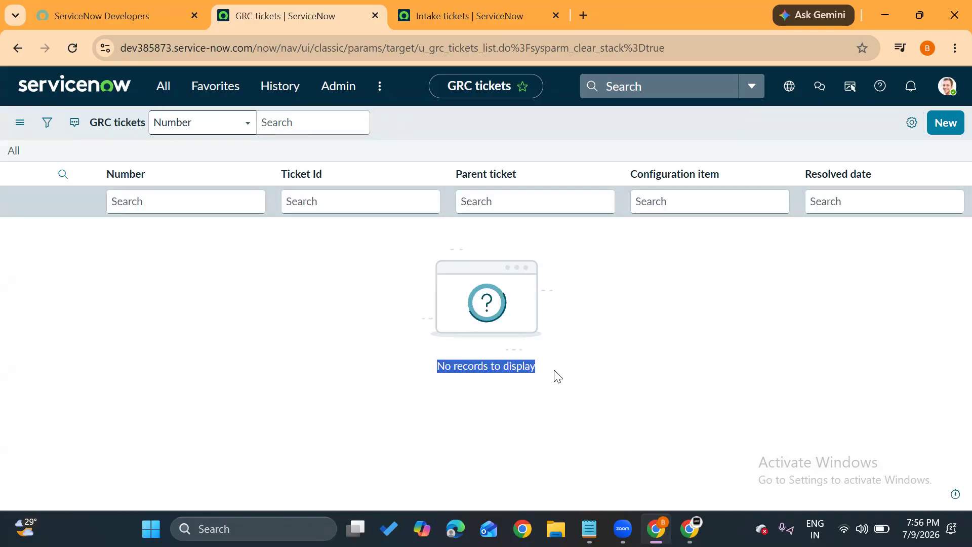
click(490, 10)
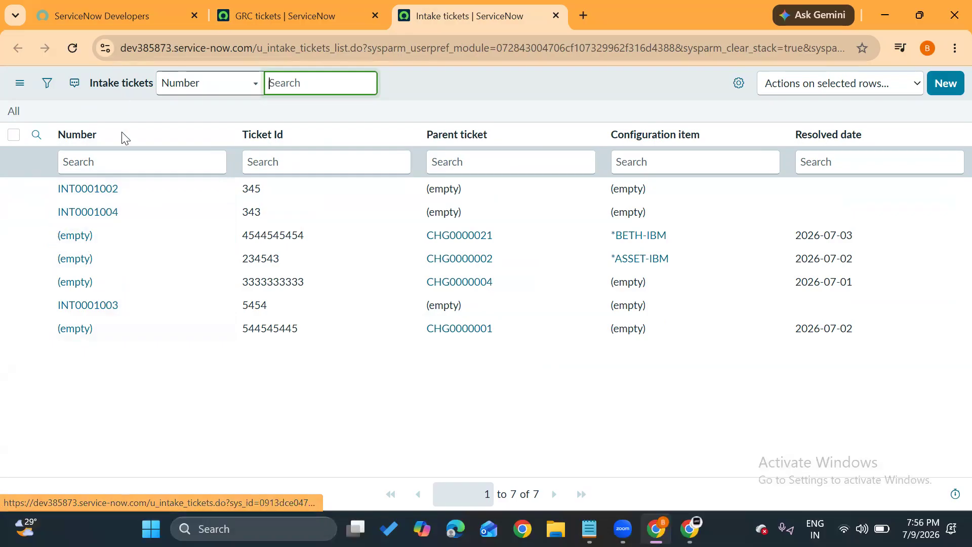
drag(277, 3, 472, 6)
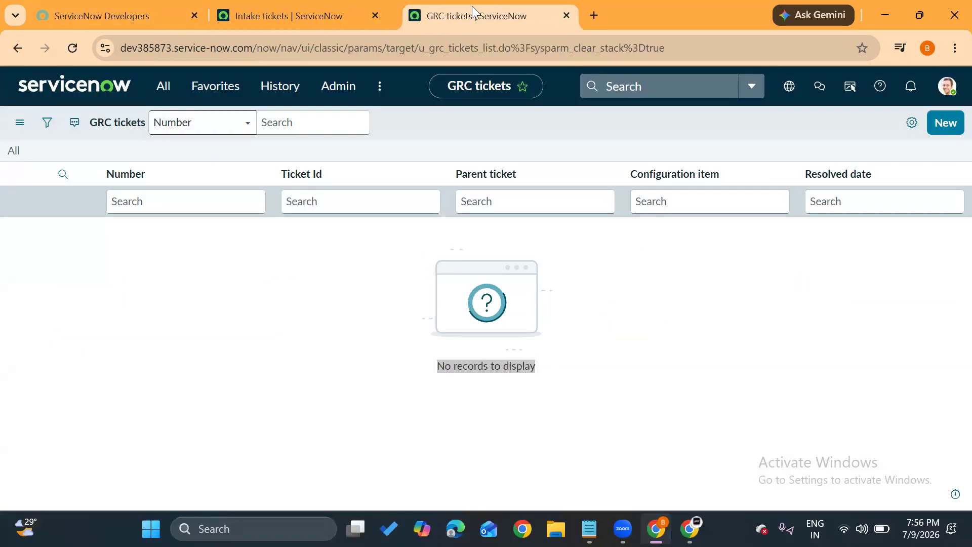
click(436, 127)
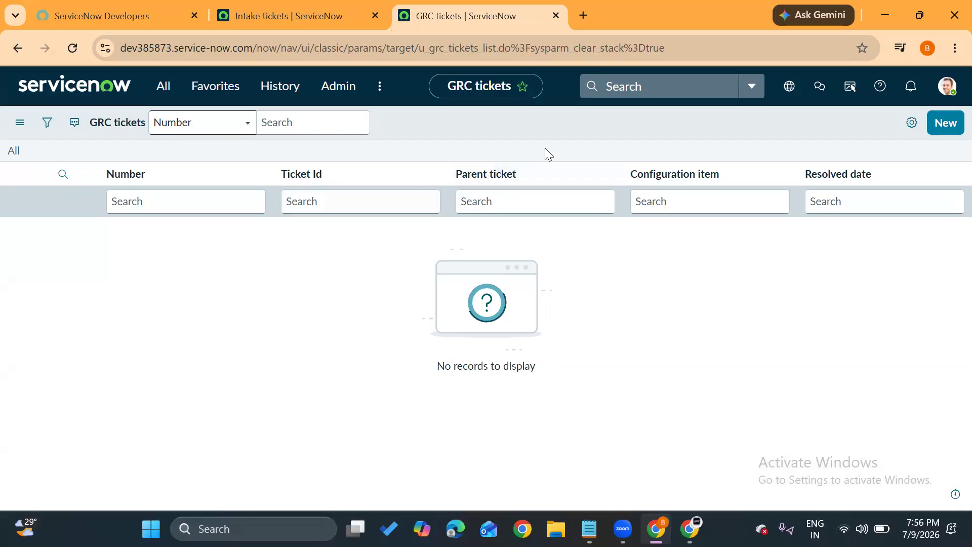
Start a new GRC tickets record and check the States field's choices and the rest of the form, leaving the fields unset.
click(931, 130)
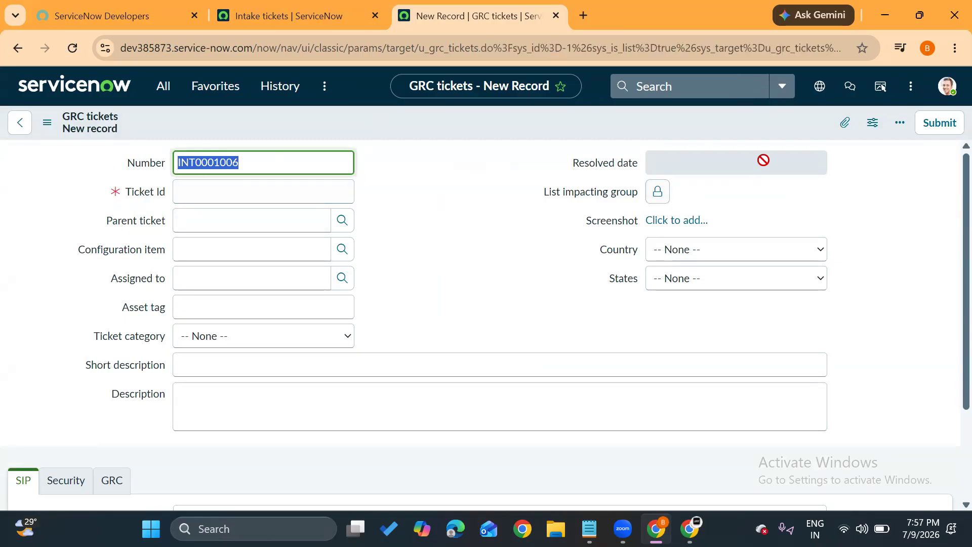
scroll(391, 233, down, 3)
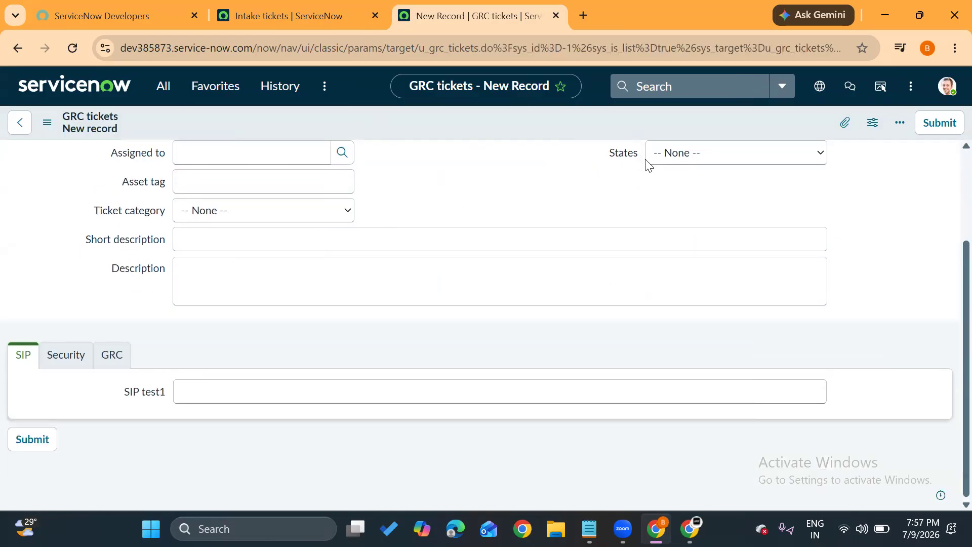
click(679, 154)
click(442, 205)
scroll(442, 206, up, 2)
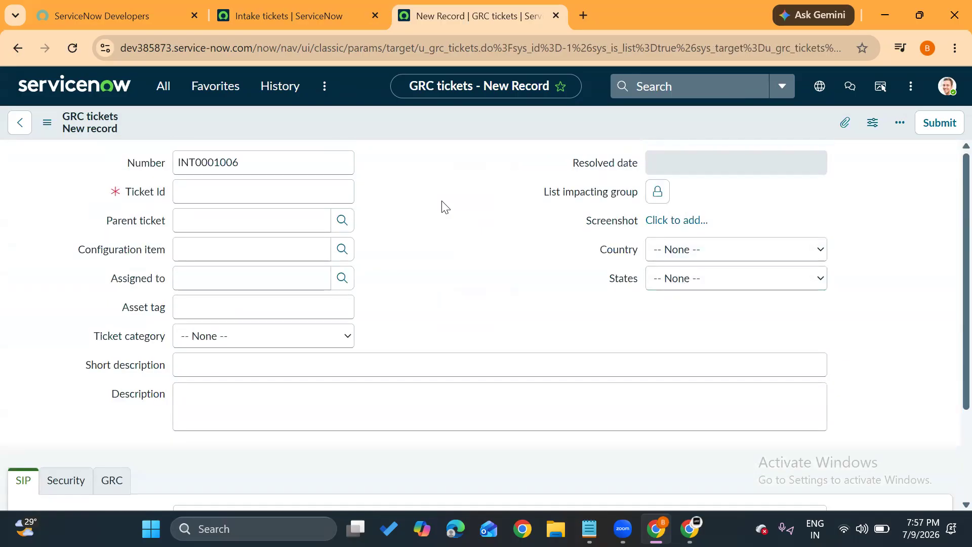
Find the Incident application in the navigator with "incident" and open its new record form in a new browser tab.
click(159, 86)
text(incident)
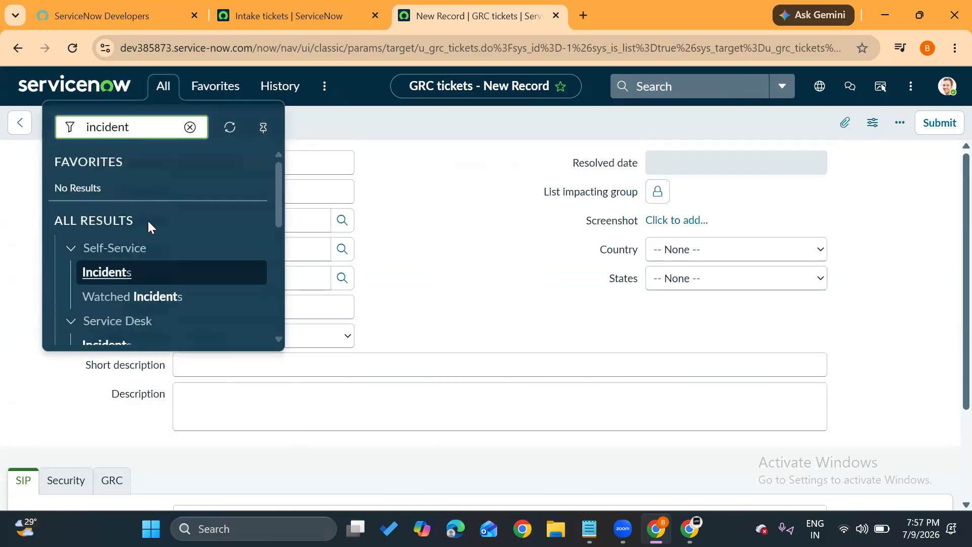
scroll(148, 223, down, 3)
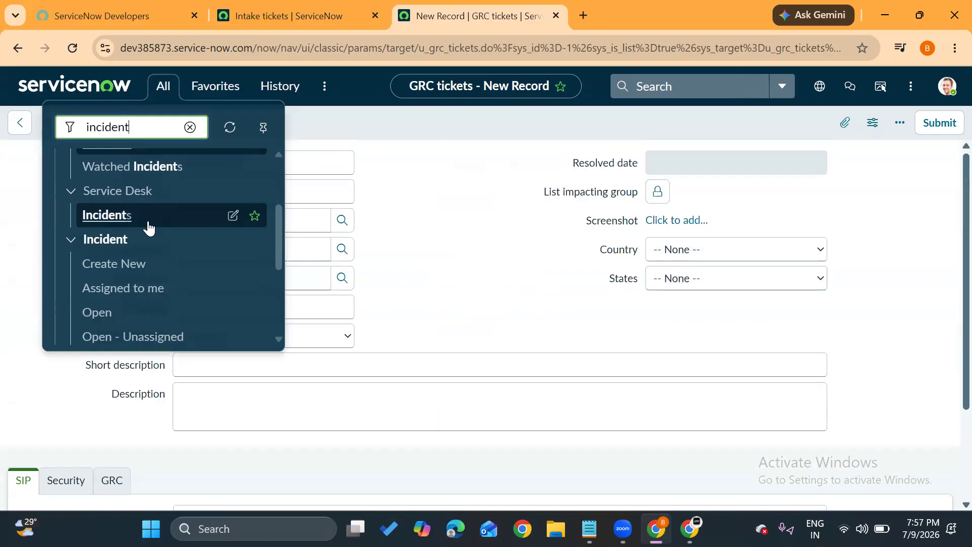
middle_click(93, 271)
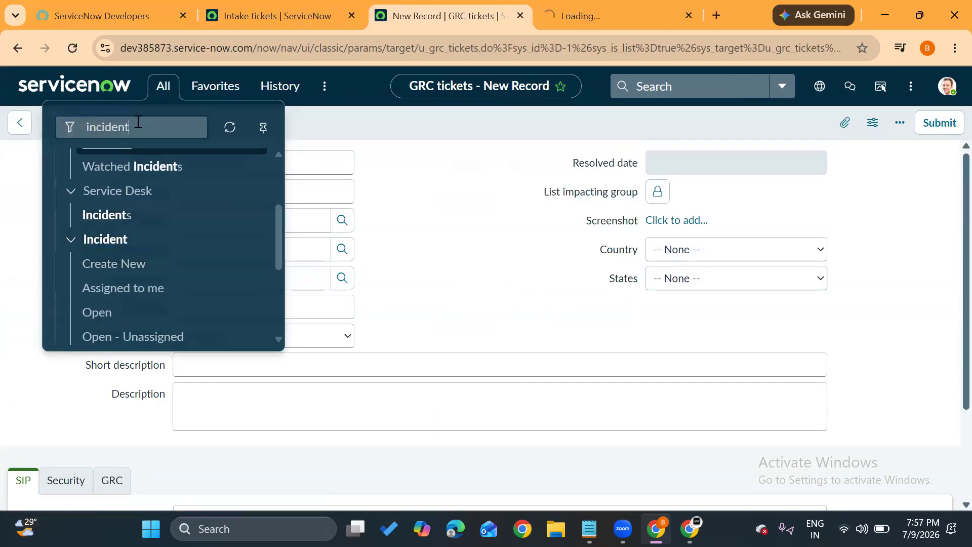
Find the Problem application in the navigator with "problem" and open its new record form in a new browser tab.
drag(134, 117, 43, 122)
text(problem)
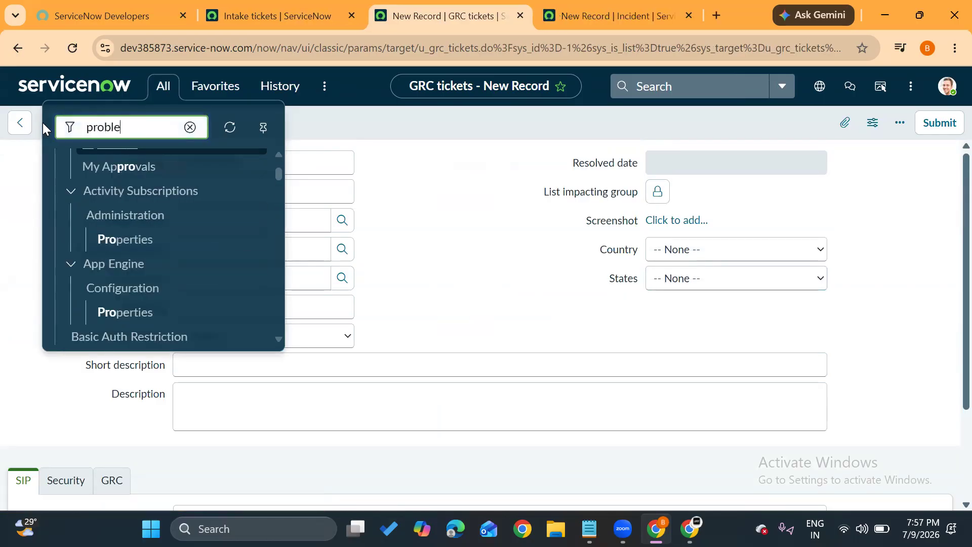
scroll(109, 256, down, 5)
scroll(110, 207, up, 2)
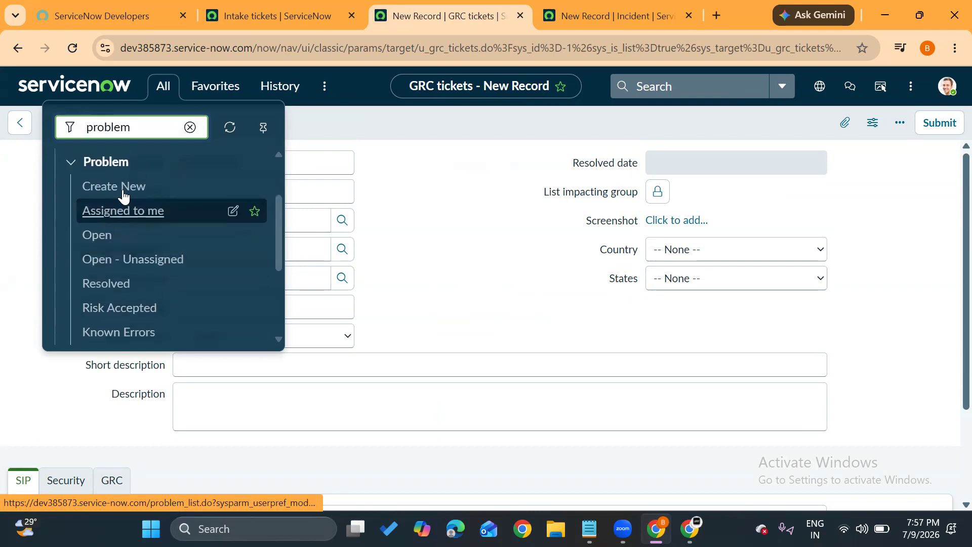
middle_click(122, 187)
Review the fields on the new Incident form, including the assignment and description fields.
click(474, 7)
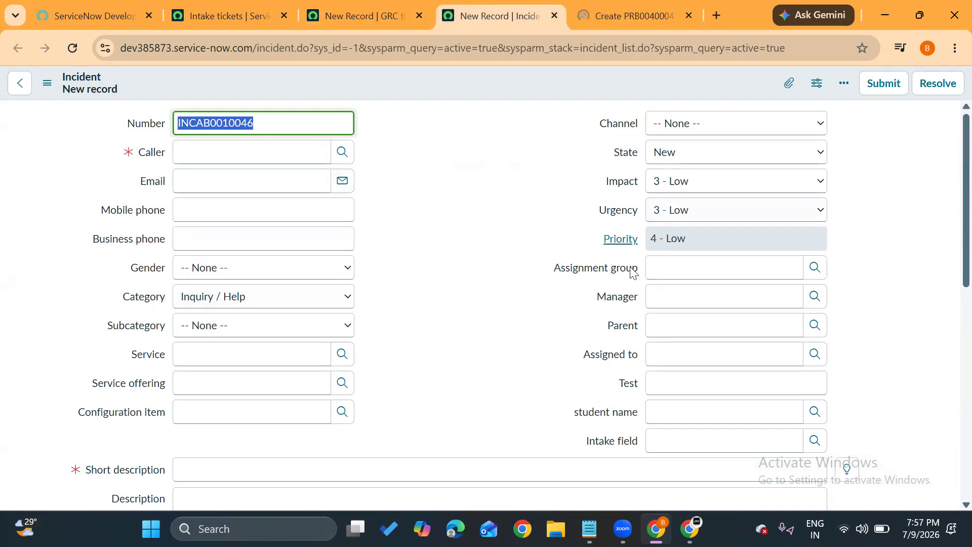
scroll(457, 353, down, 3)
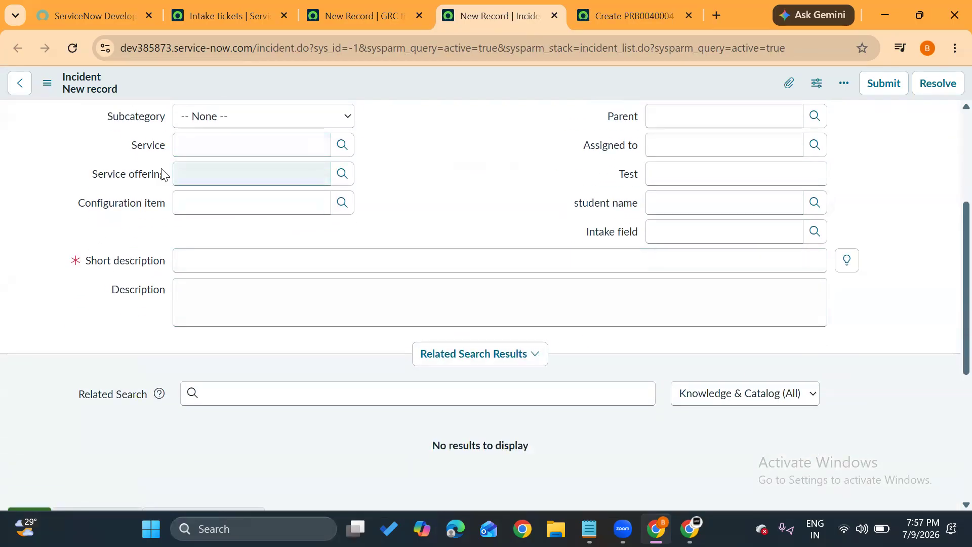
scroll(557, 192, up, 3)
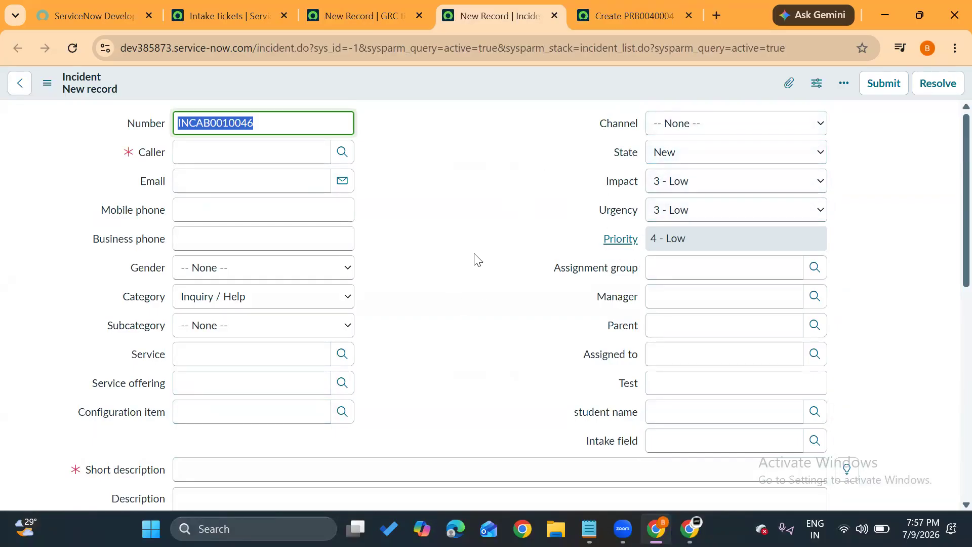
Inspect which table the Problem form's Assignment group field belongs to in its dictionary entry, and then return to the form.
click(625, 10)
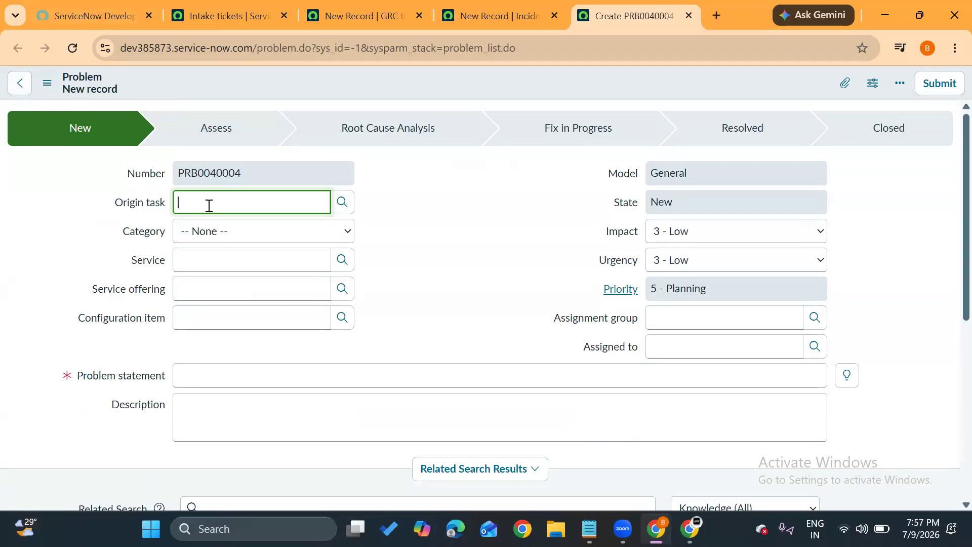
right_click(623, 322)
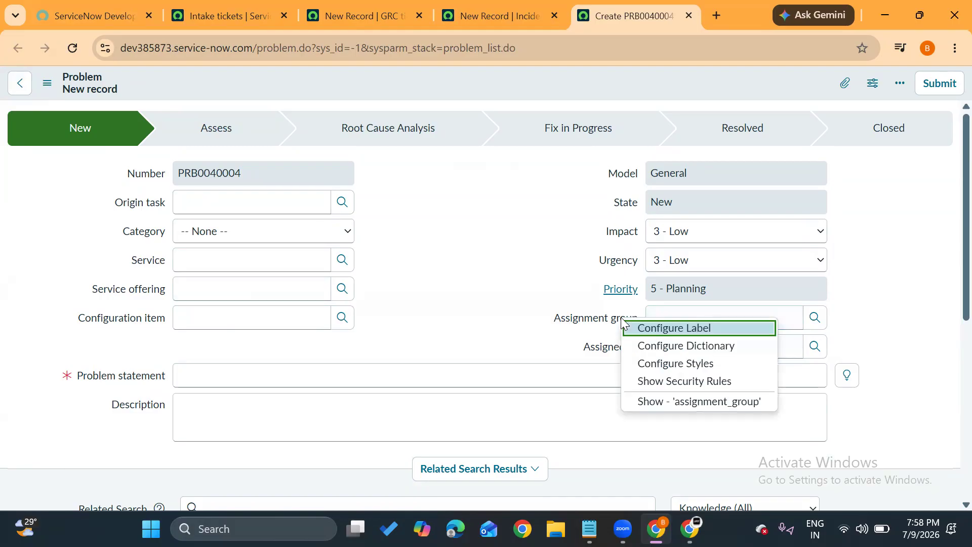
click(654, 345)
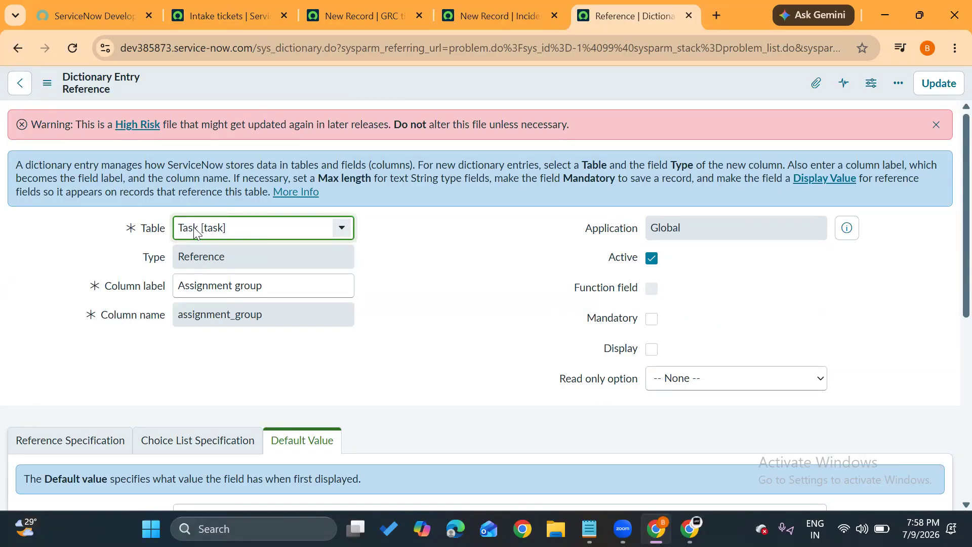
click(18, 50)
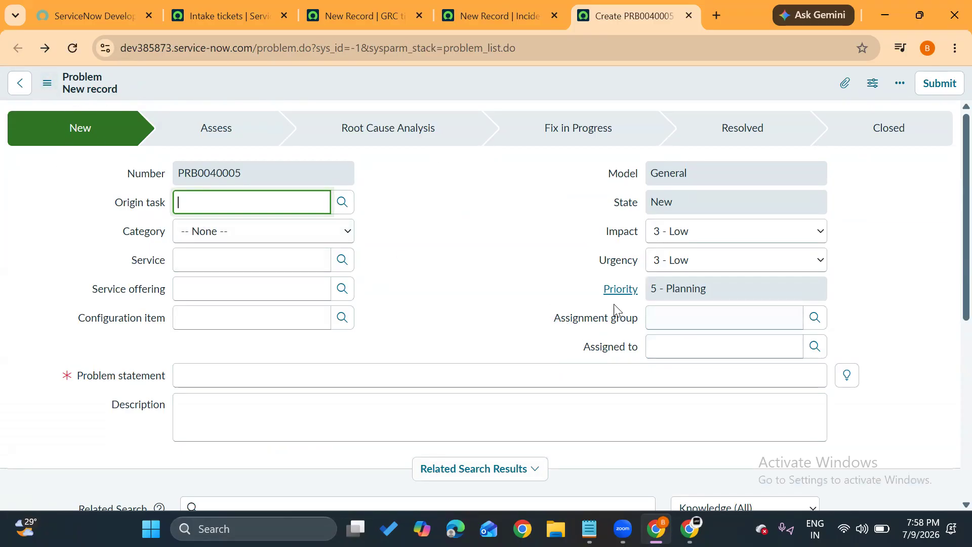
Open the dictionary entry of the Incident form's Assignment group field to check which table it belongs to.
click(460, 6)
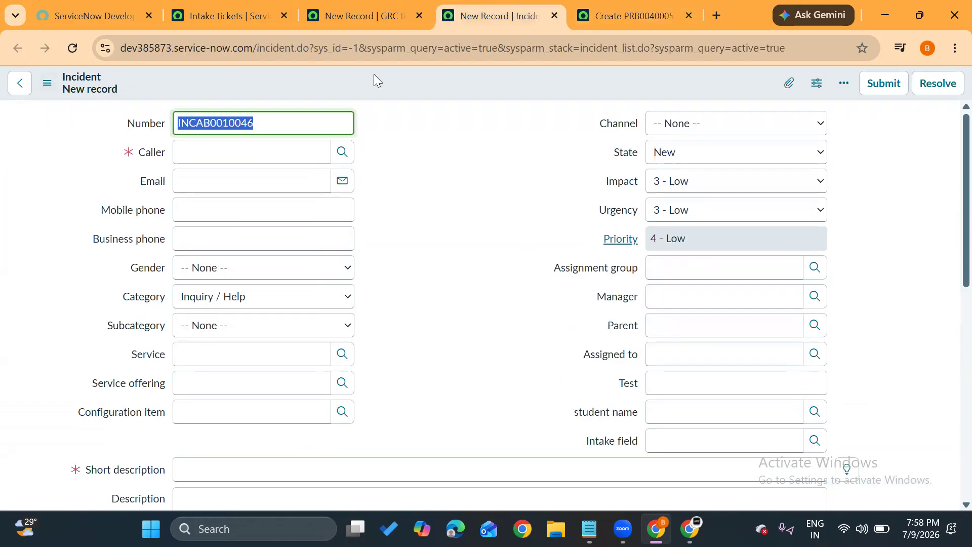
scroll(461, 227, down, 3)
scroll(515, 173, down, 1)
scroll(542, 169, up, 3)
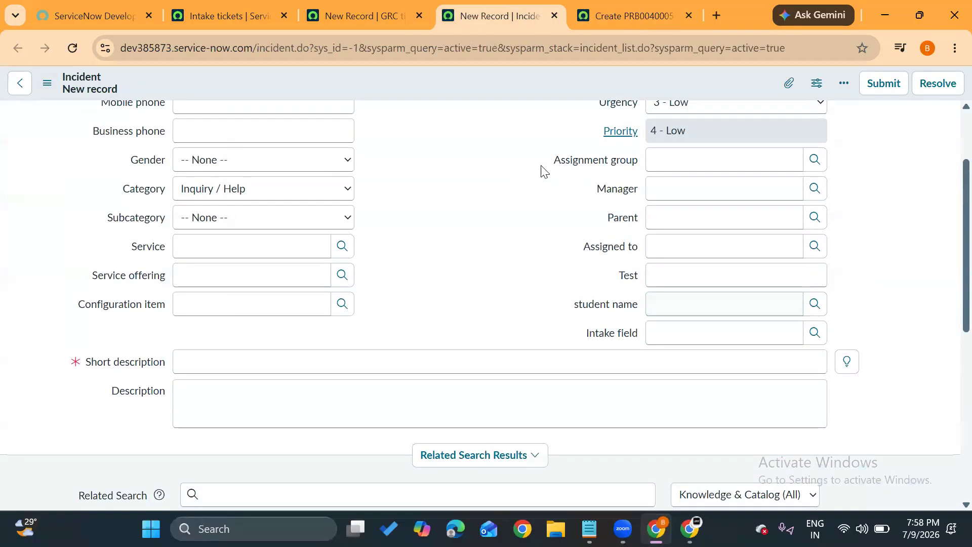
right_click(618, 159)
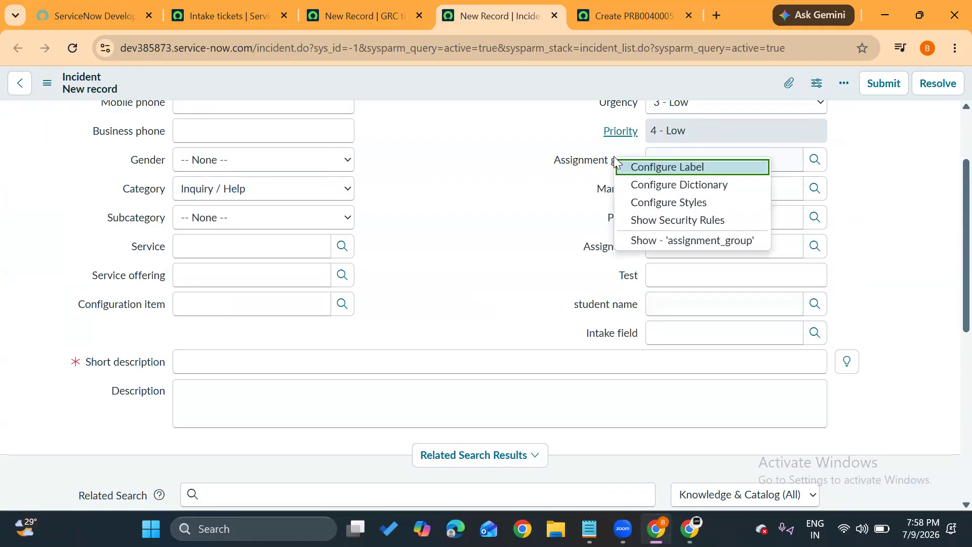
click(642, 184)
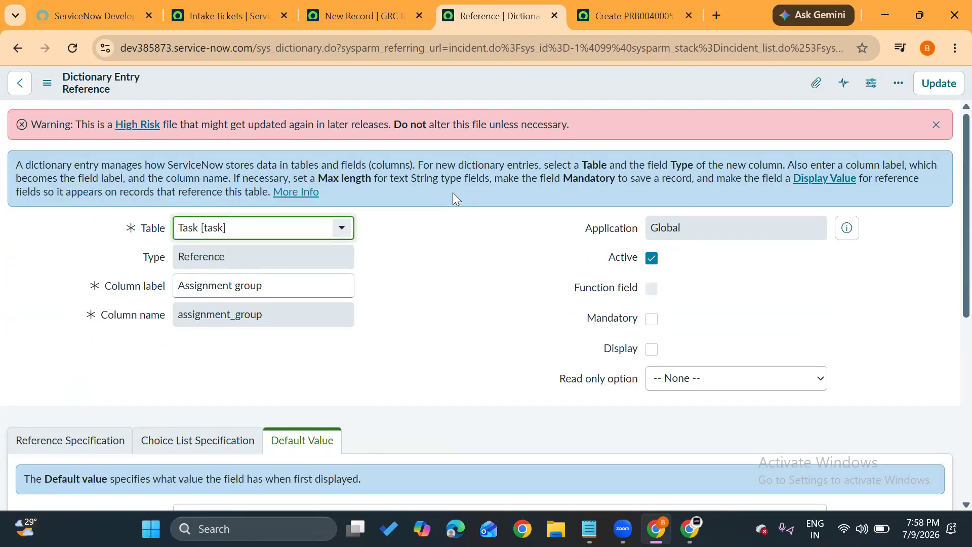
Leave the Assignment group dictionary entry and close the Incident and Problem browser tabs.
click(19, 54)
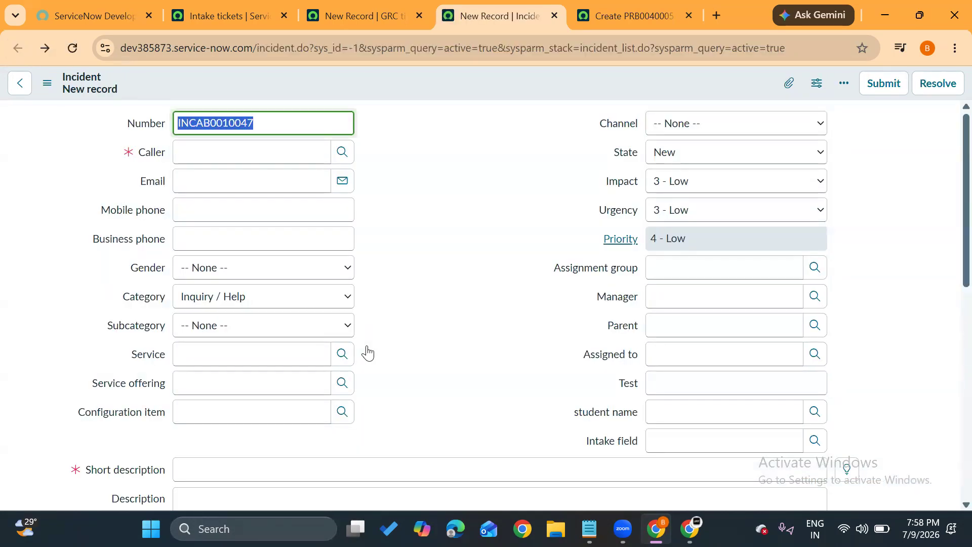
click(552, 19)
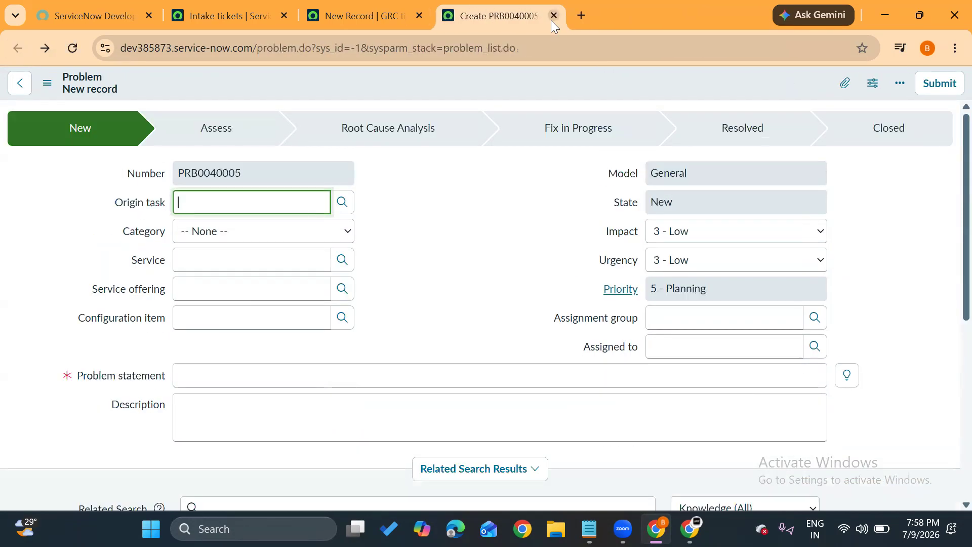
click(552, 18)
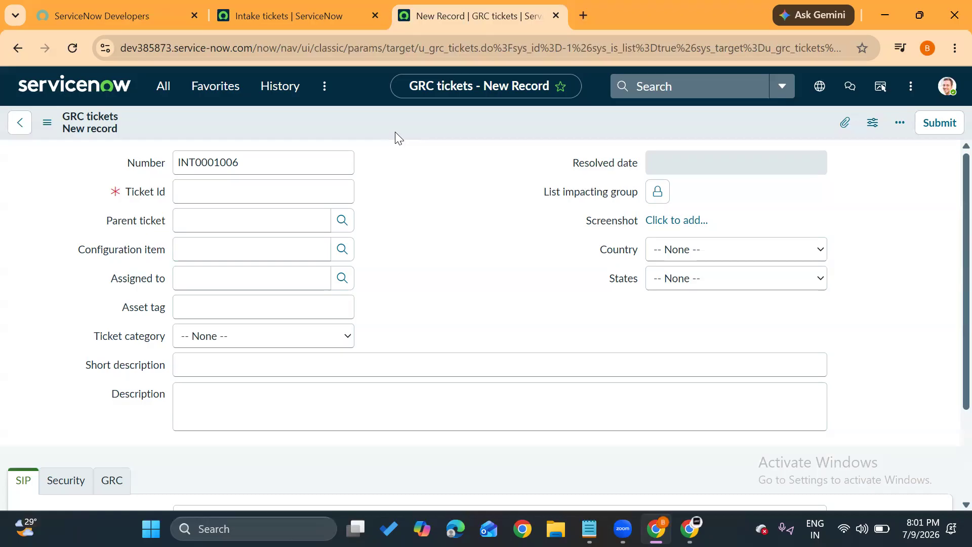
Switch to the Notepad notes and insert a blank line below "Dictionary overrides".
click(577, 434)
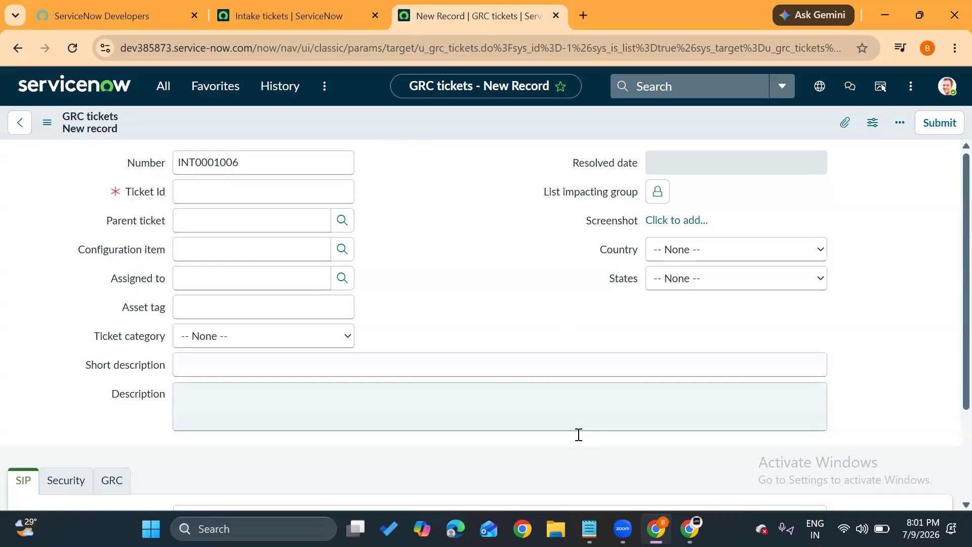
click(574, 422)
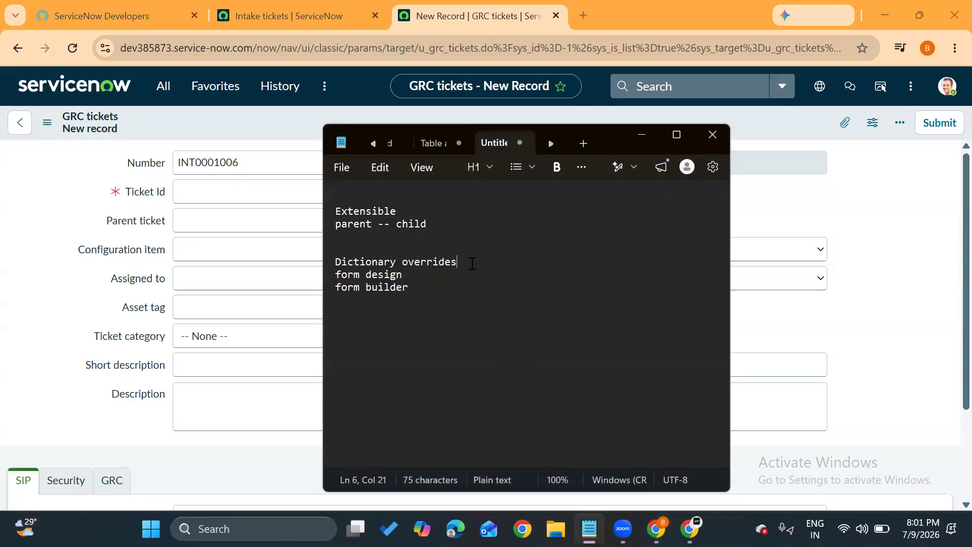
key(Return)
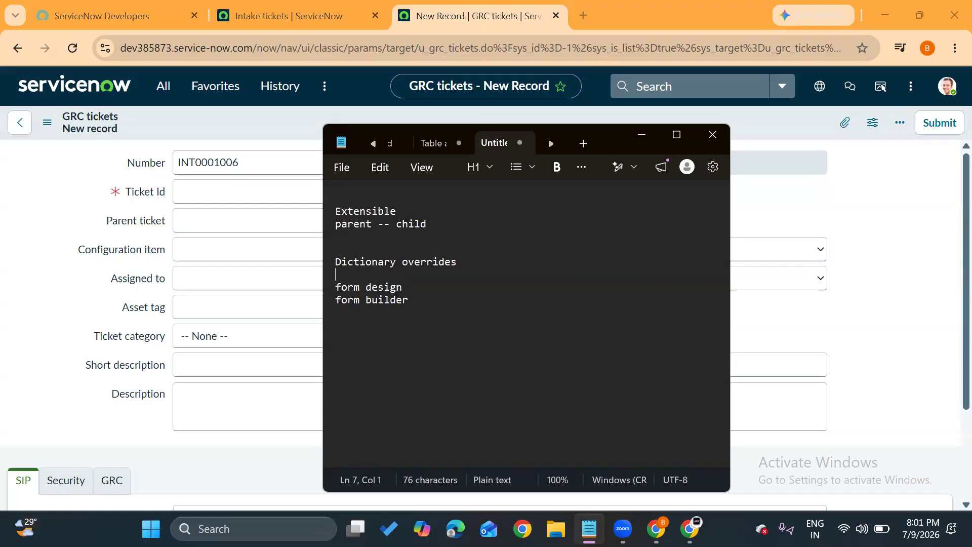
Open Intake ticket INT0001002 in the browser and compare its Ticket Id field with the one on the new GRC tickets form.
click(112, 222)
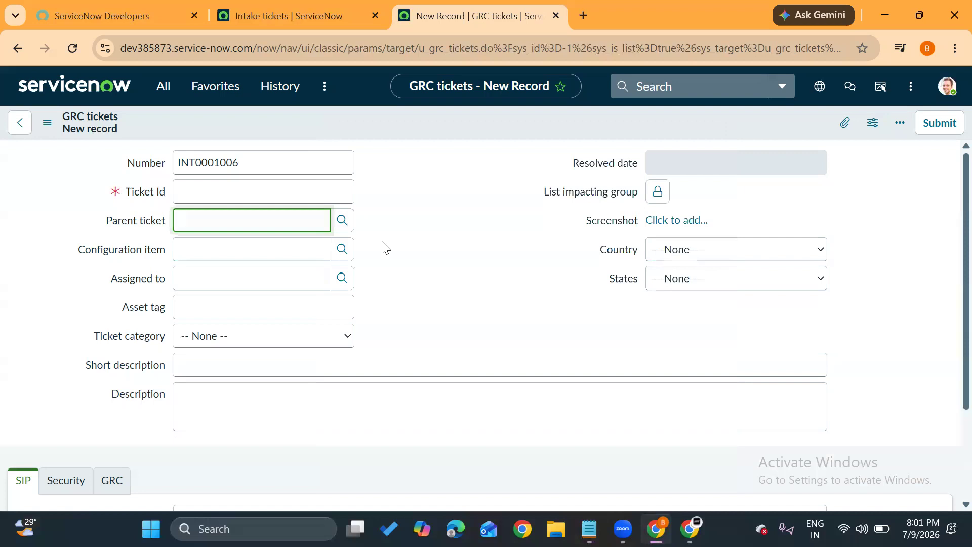
click(292, 16)
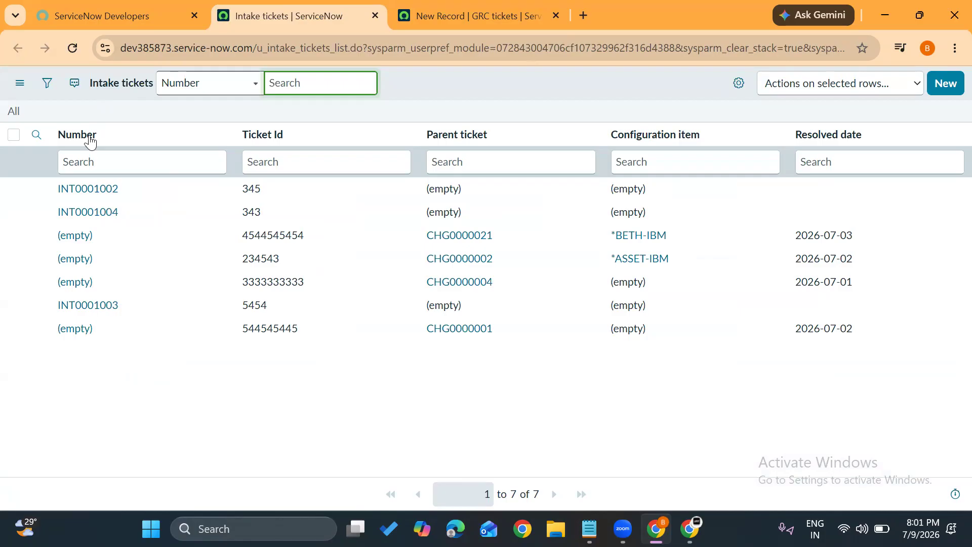
click(76, 191)
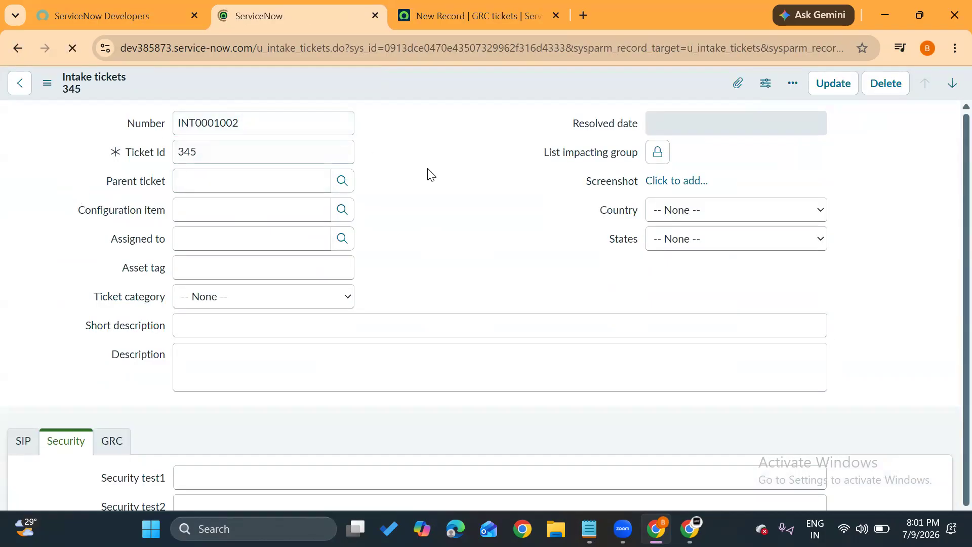
drag(127, 154, 169, 162)
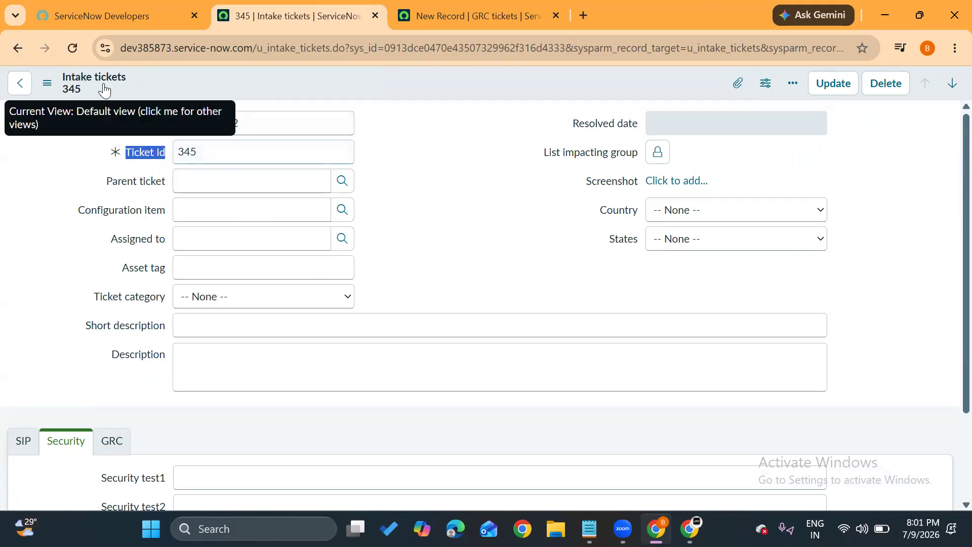
click(424, 15)
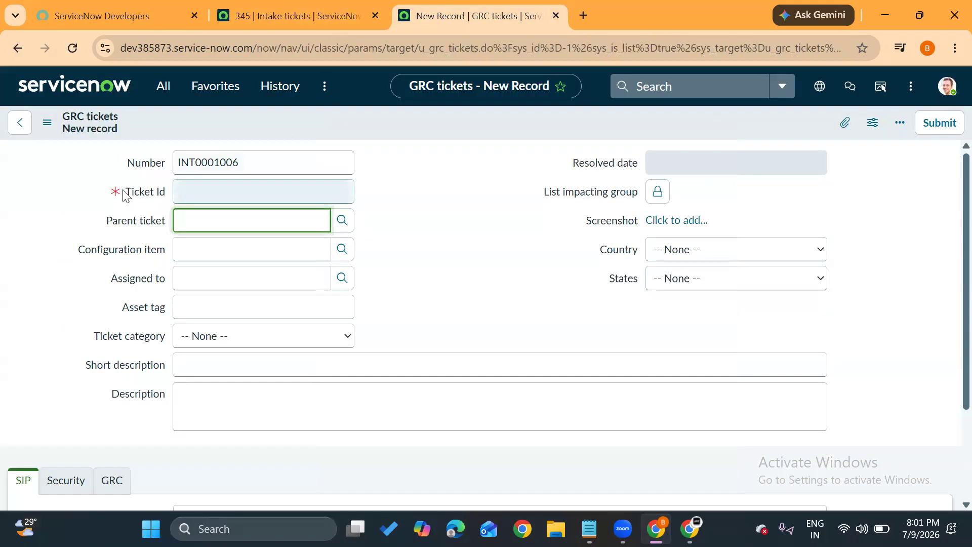
drag(125, 195, 167, 193)
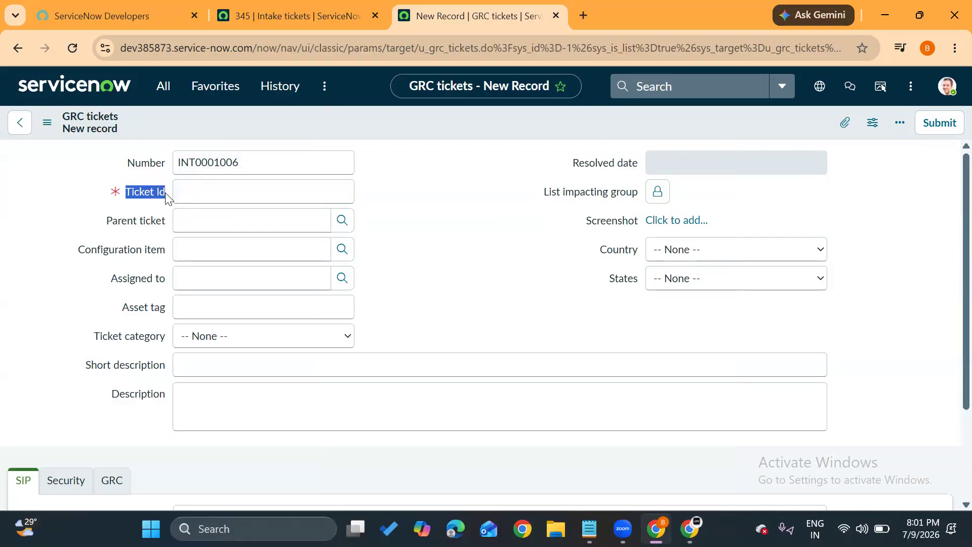
click(431, 204)
Open the dictionary entry of the GRC form's Ticket Id field and display its Dictionary Overrides list.
right_click(142, 193)
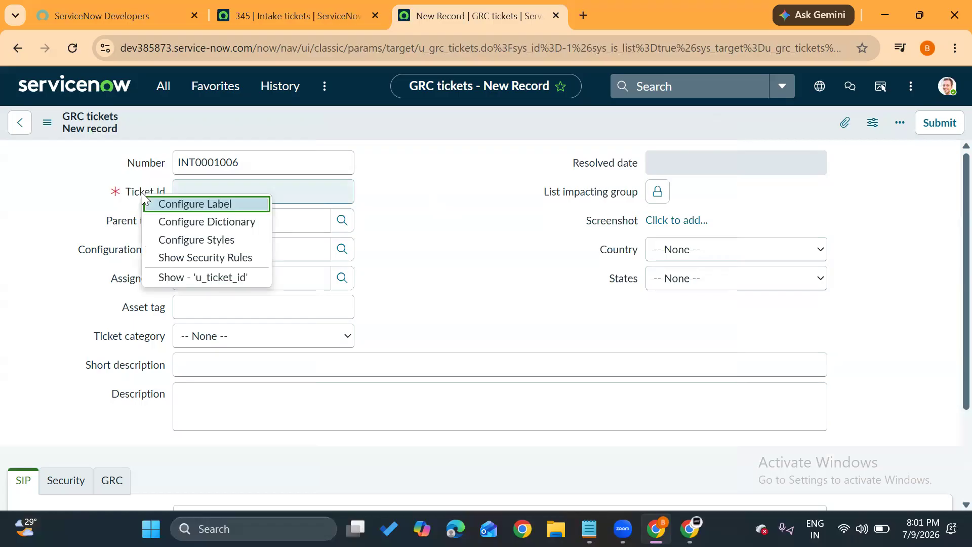
click(191, 221)
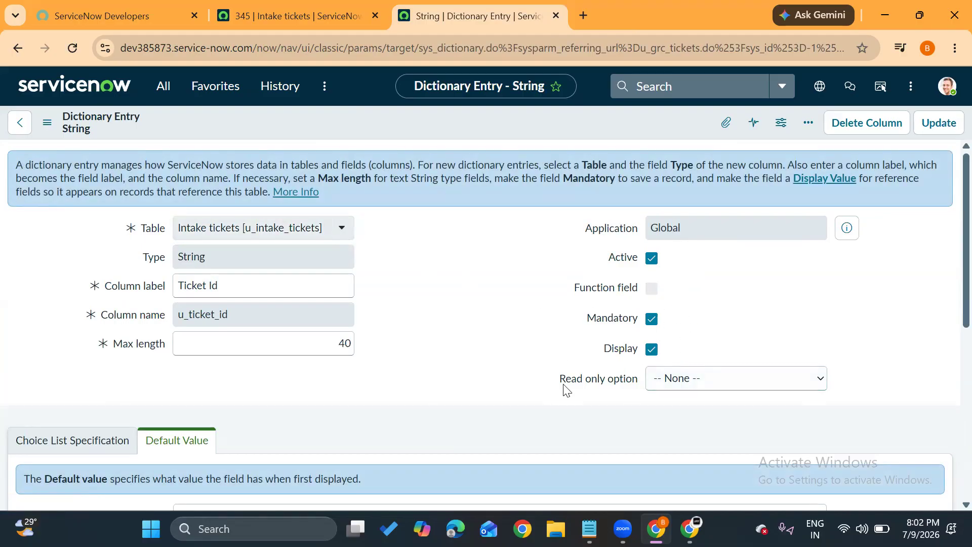
scroll(439, 339, down, 7)
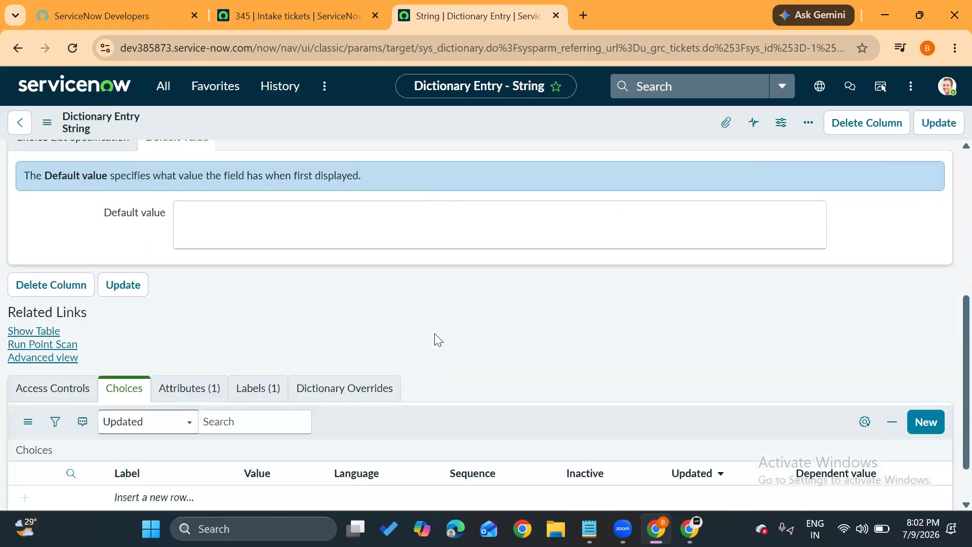
click(343, 329)
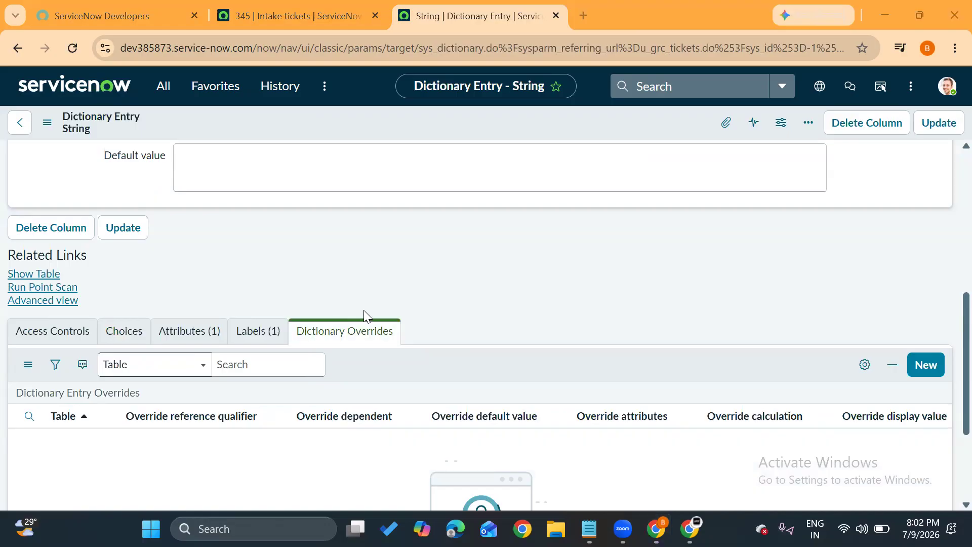
scroll(317, 229, up, 6)
scroll(315, 229, up, 1)
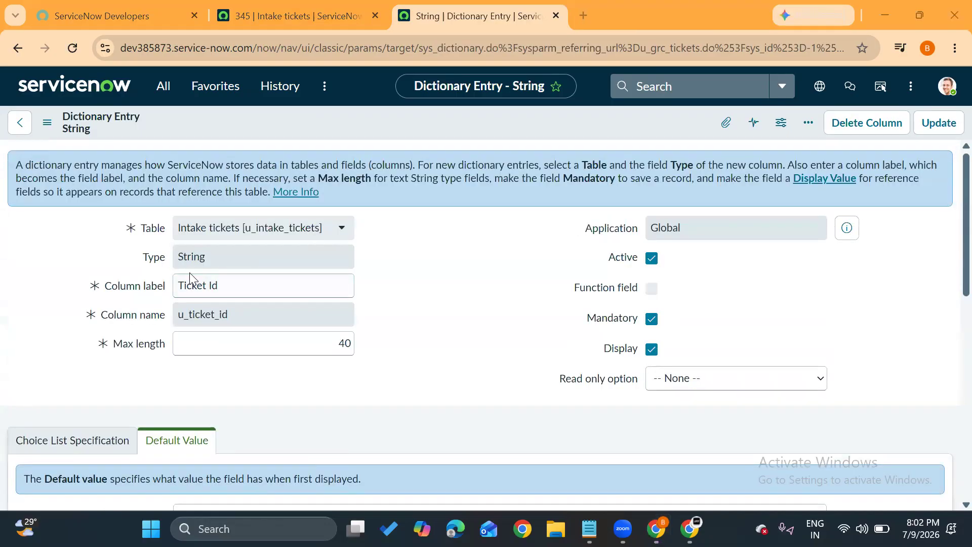
scroll(380, 363, down, 8)
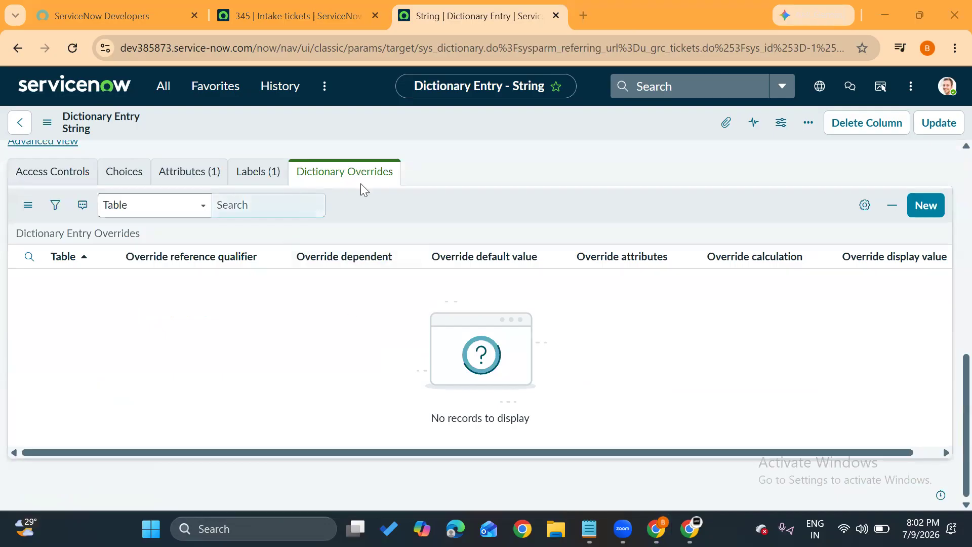
Create a Ticket Id dictionary override for GRC tickets with Override mandatory enabled and Mandatory unchecked, submit it, and update the dictionary entry.
click(929, 205)
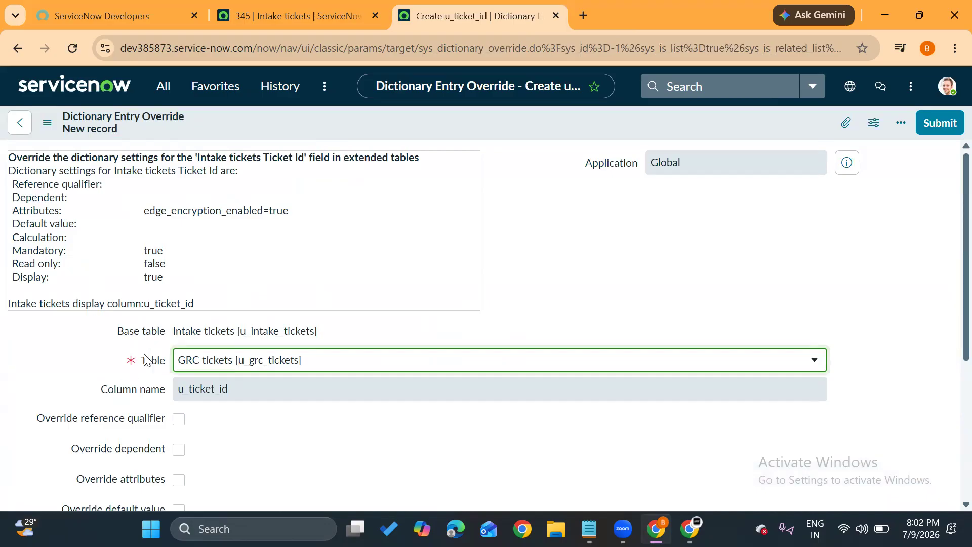
drag(172, 333, 238, 334)
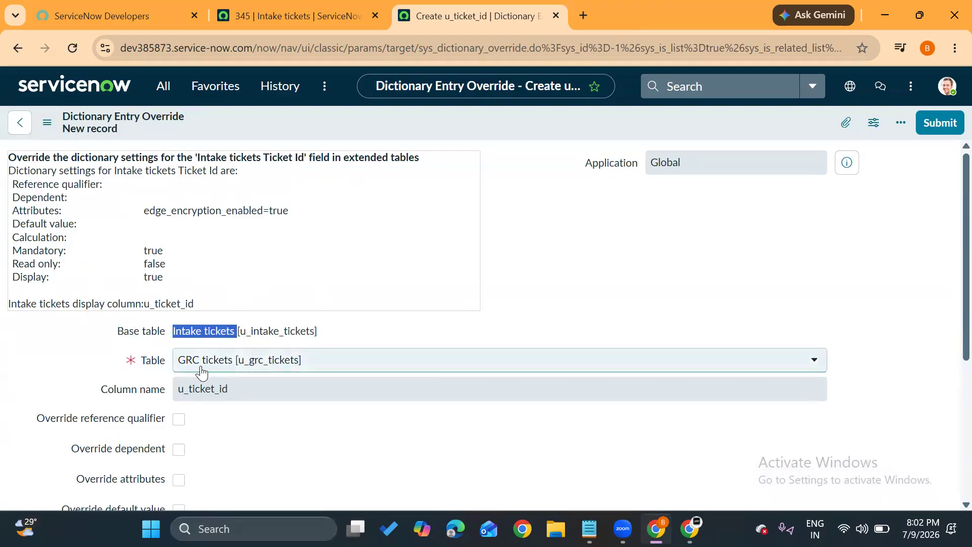
scroll(256, 440, down, 2)
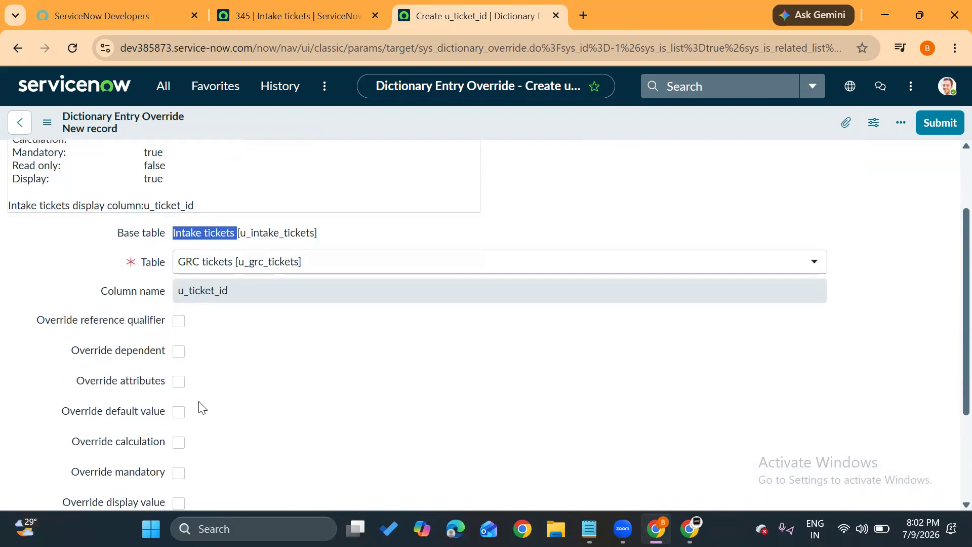
scroll(212, 377, down, 2)
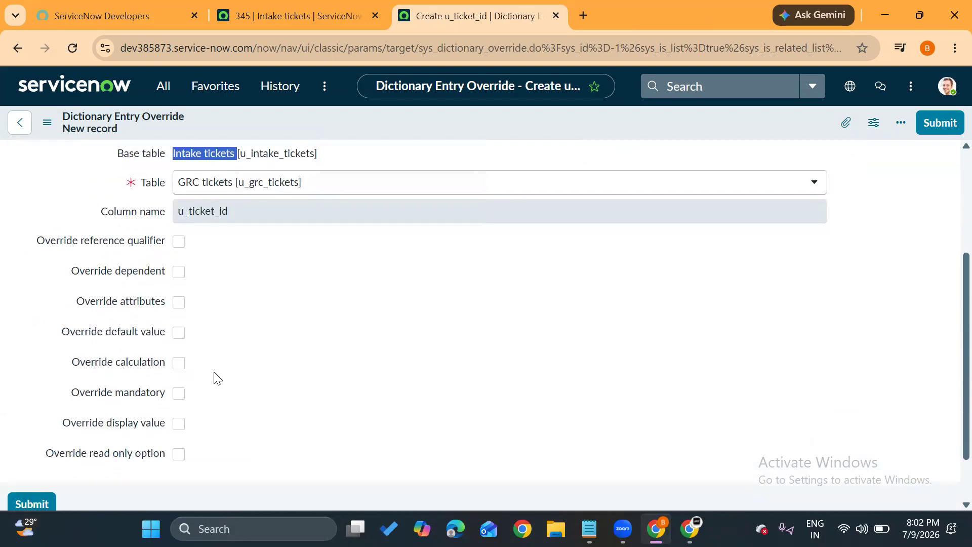
click(180, 392)
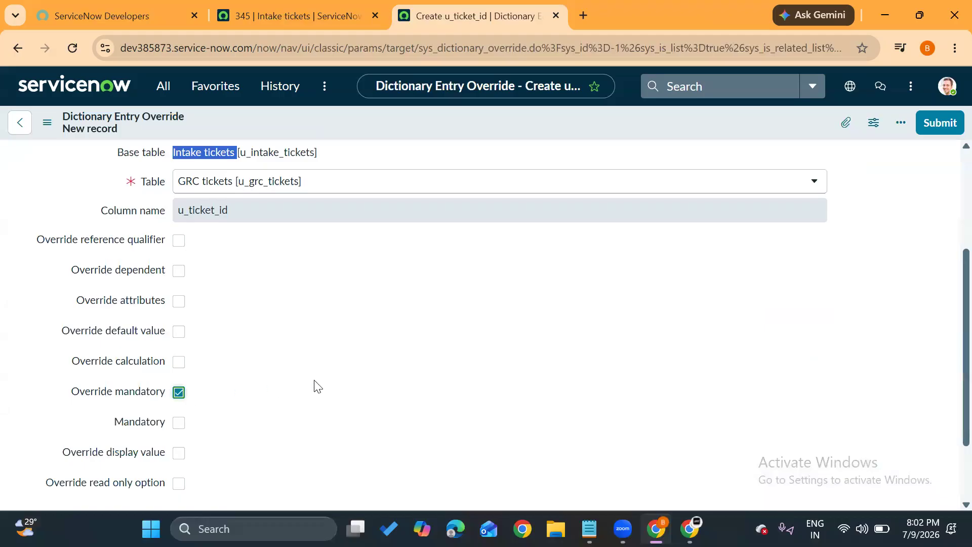
scroll(314, 385, down, 2)
click(32, 438)
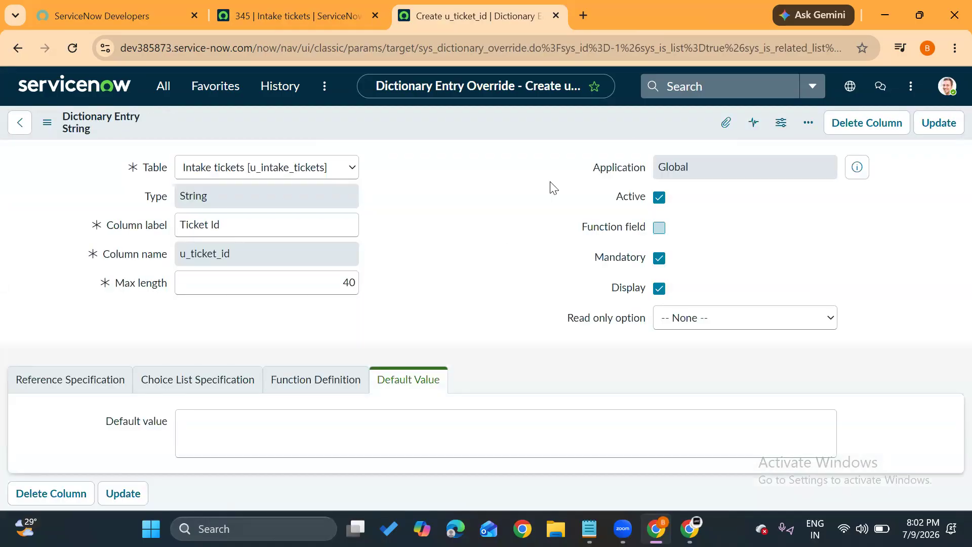
click(938, 134)
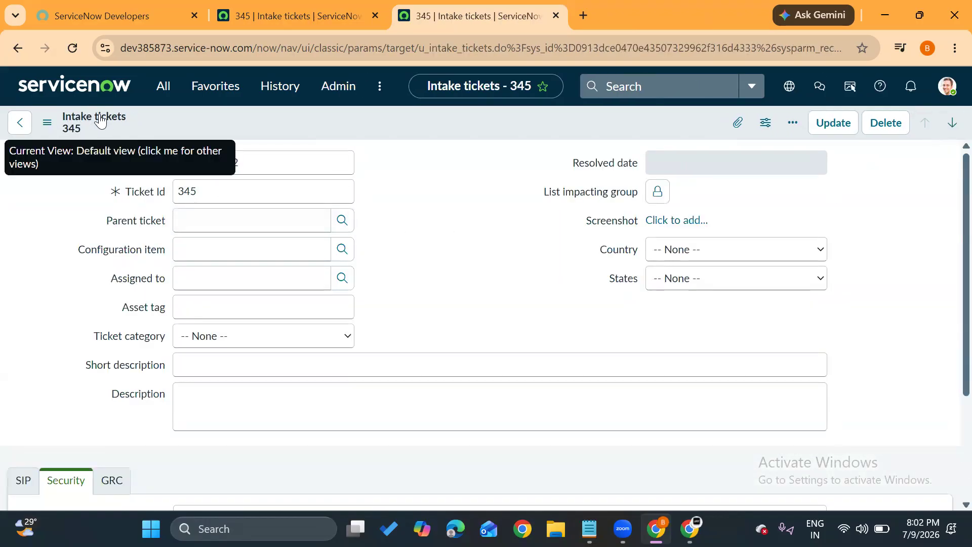
Open a new GRC tickets form in a new browser tab using "u_grc_tickets.FORM" in the navigator.
click(164, 90)
drag(156, 127, 65, 125)
text(u_g)
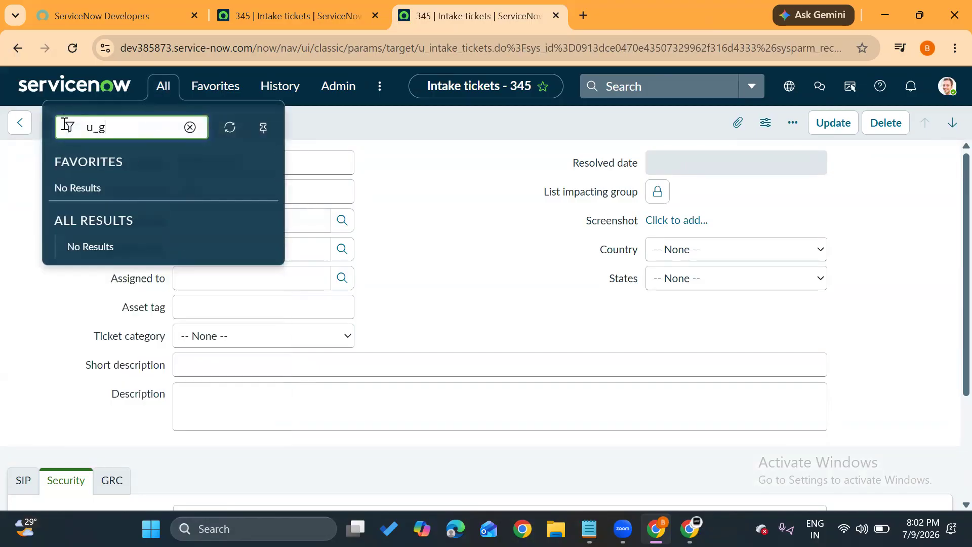
text(rc_tickets.FORM)
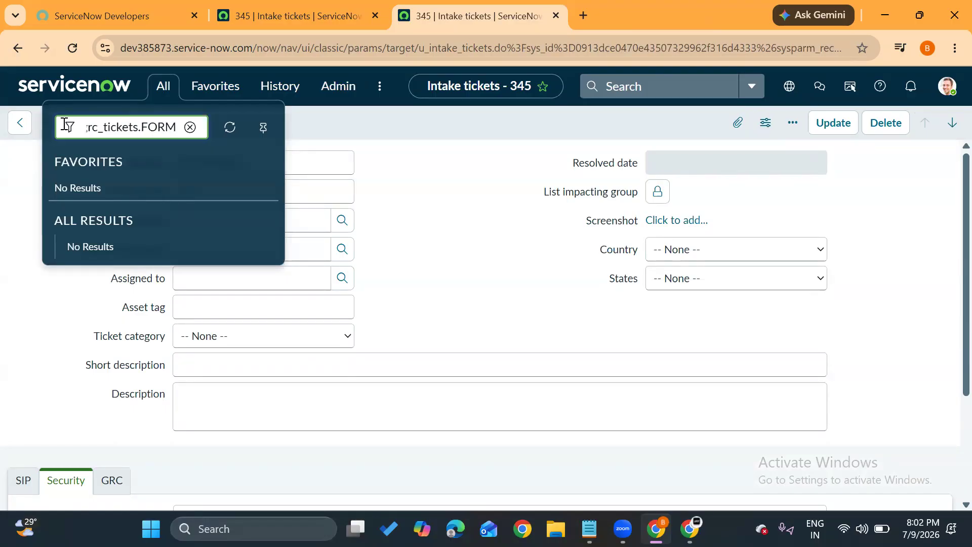
key(Return)
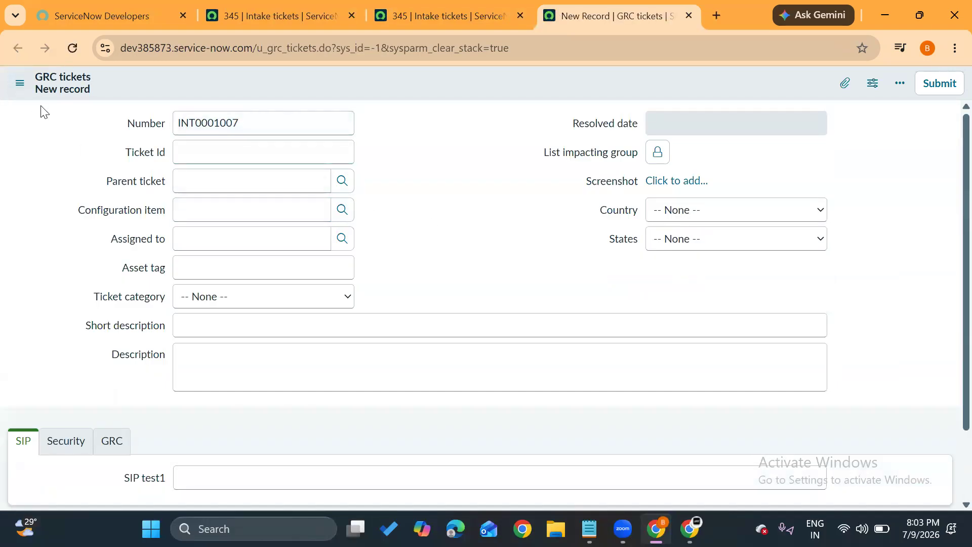
Compare whether Ticket Id is mandatory on the new GRC tickets form and on the Intake ticket record.
drag(126, 154, 165, 158)
click(399, 193)
click(452, 12)
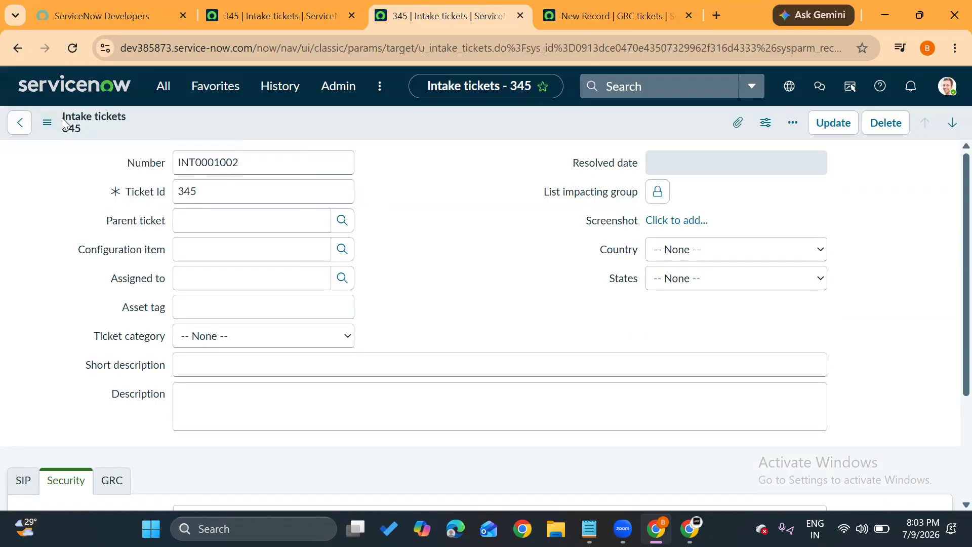
click(126, 194)
drag(124, 191, 163, 192)
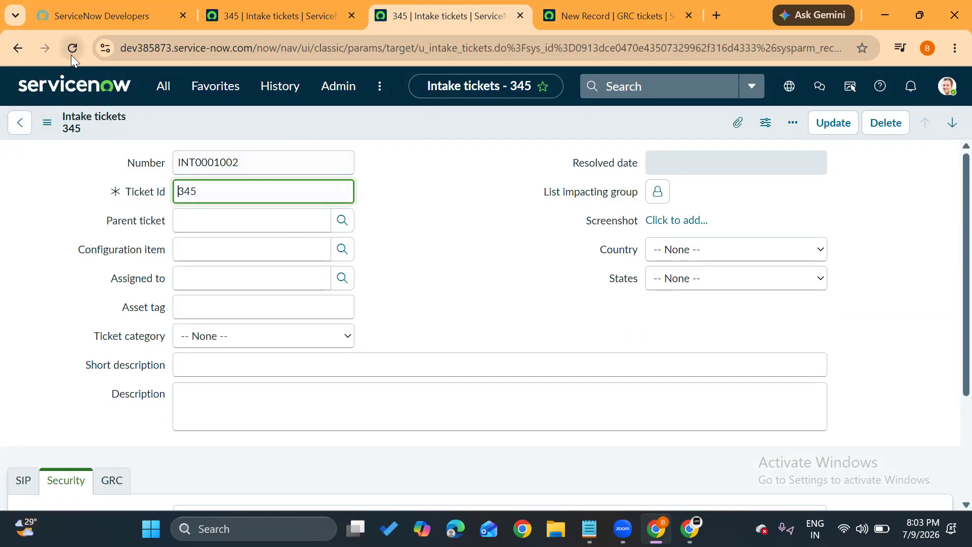
Return to the new GRC tickets form, reload it, and highlight the Configuration item label.
click(589, 11)
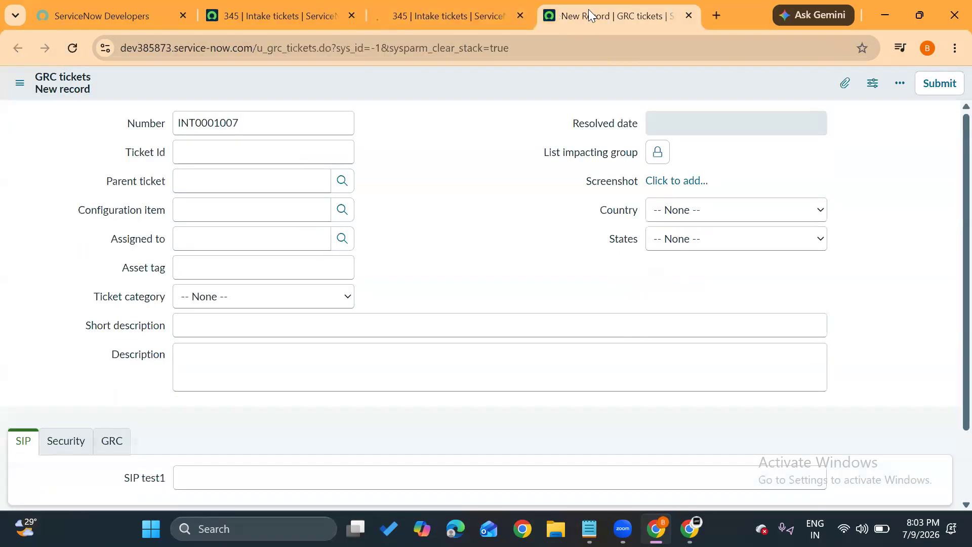
click(73, 50)
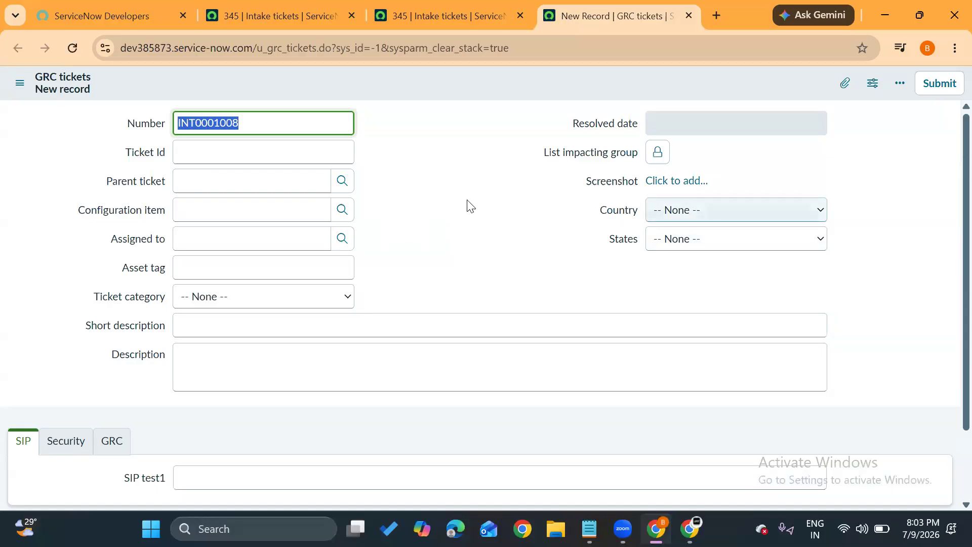
drag(83, 212, 174, 211)
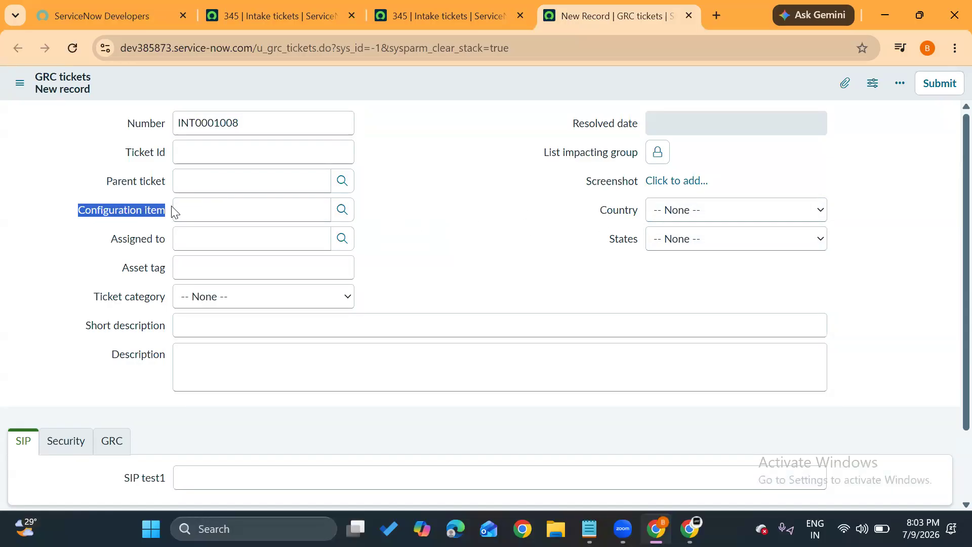
Open the dictionary entry of the Configuration item field from the GRC tickets form and go to its Dictionary Overrides list.
click(173, 211)
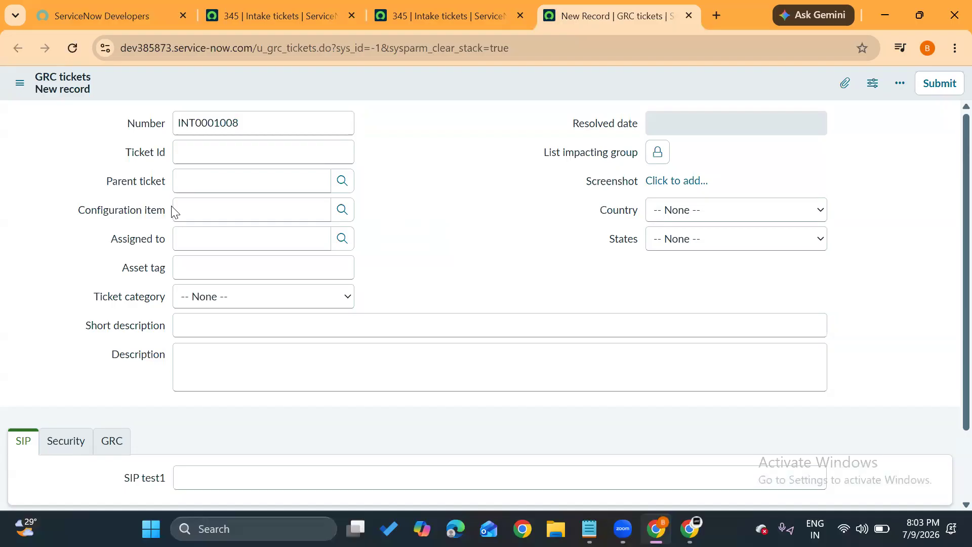
right_click(122, 215)
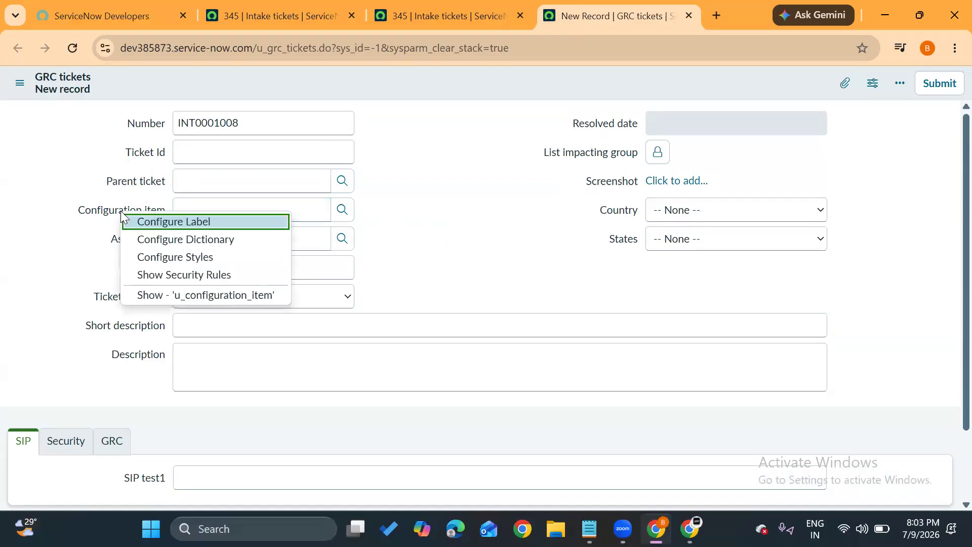
click(153, 242)
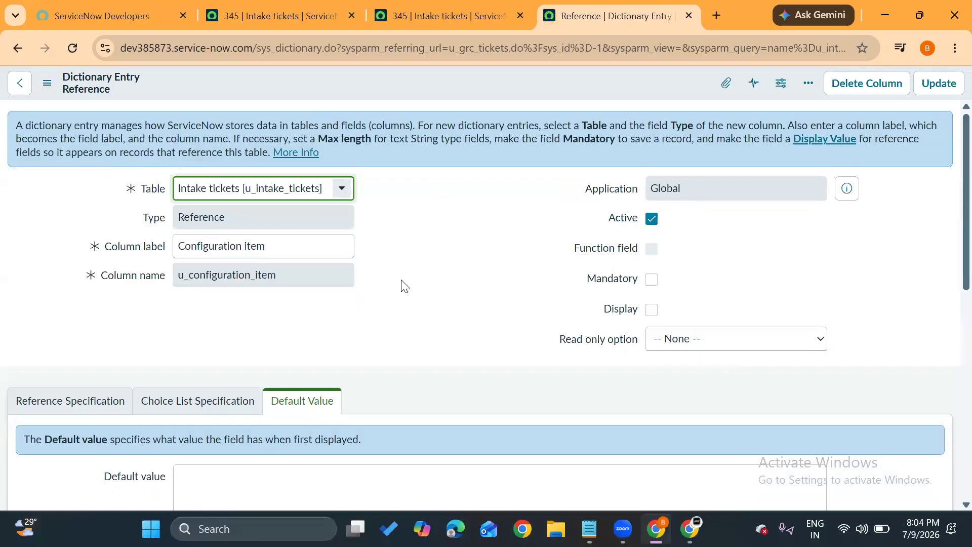
scroll(408, 299, down, 3)
scroll(408, 299, up, 3)
scroll(466, 324, down, 10)
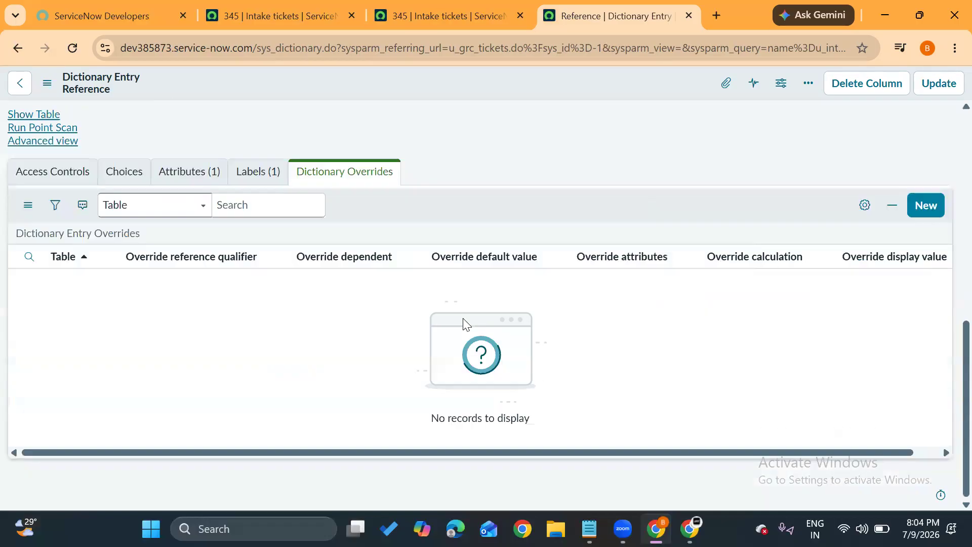
Create a Configuration item dictionary override for GRC tickets with Override mandatory and Mandatory both enabled, and submit it.
click(943, 209)
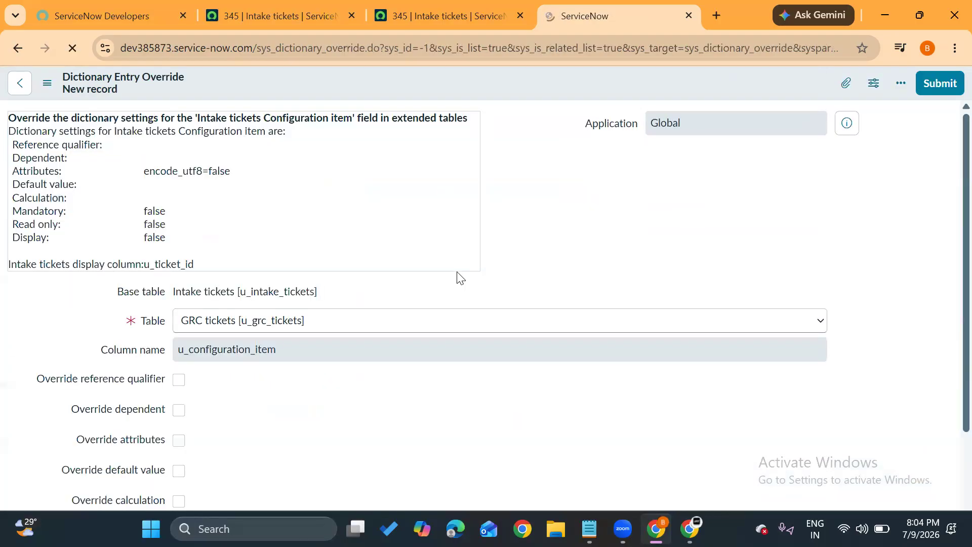
scroll(249, 367, down, 2)
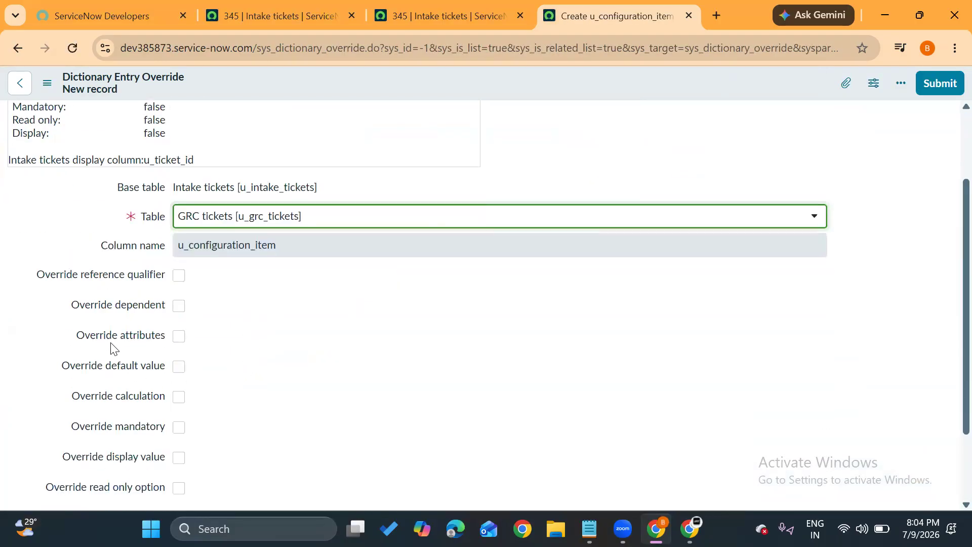
scroll(211, 311, down, 2)
click(178, 328)
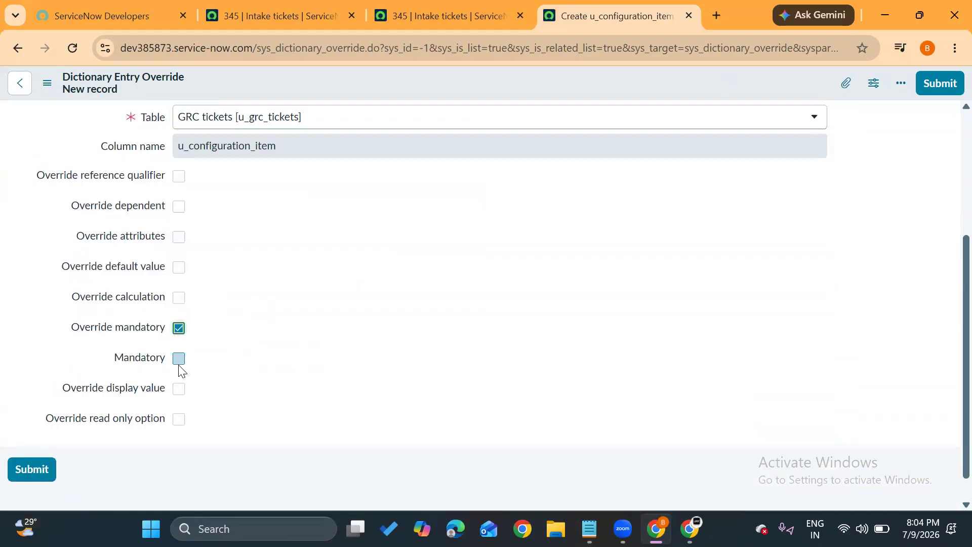
click(179, 361)
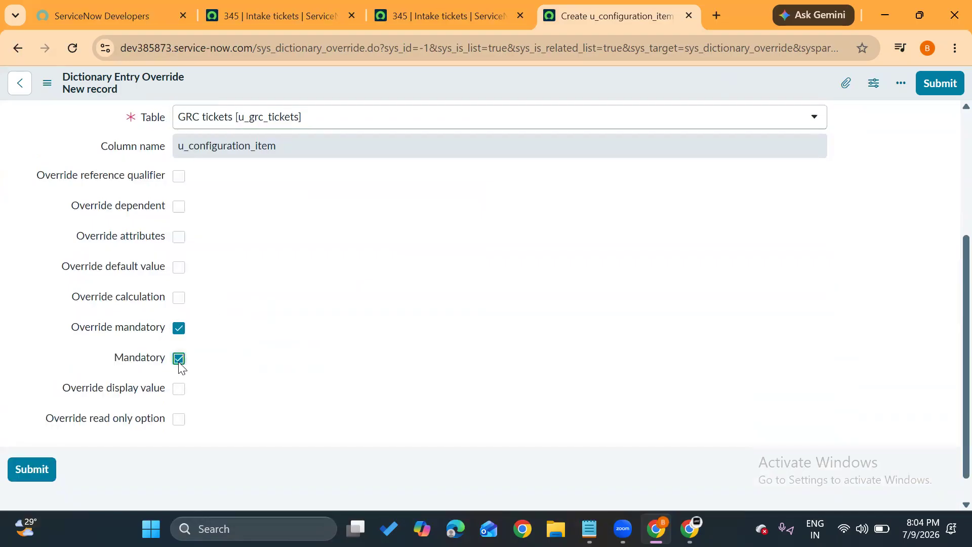
click(952, 83)
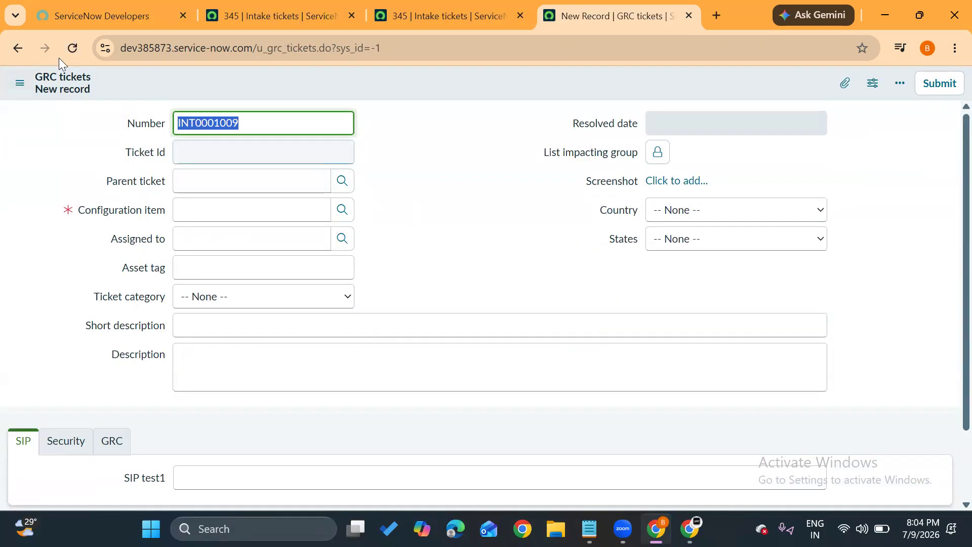
Compare whether Configuration item is mandatory on the new GRC tickets form and on the reloaded Intake ticket record.
click(66, 208)
drag(66, 208, 155, 212)
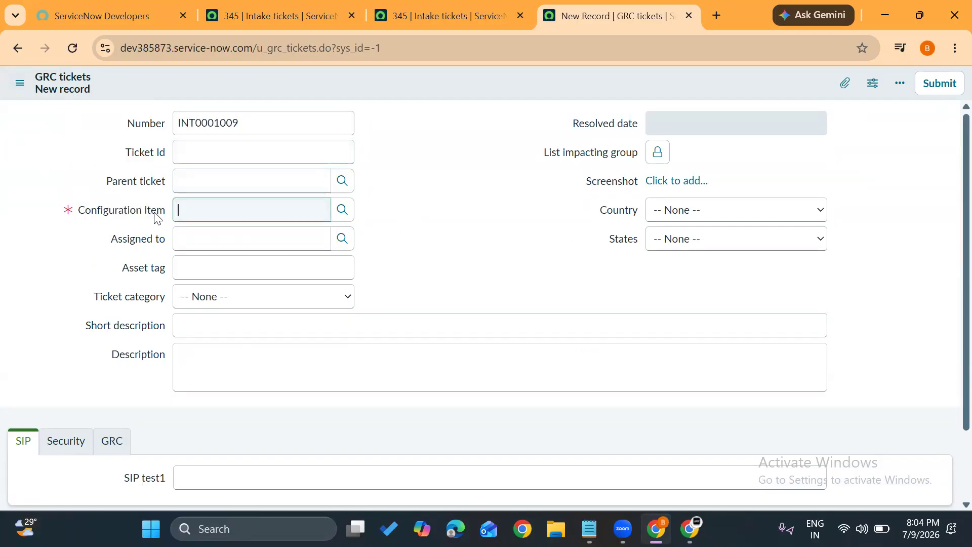
click(435, 4)
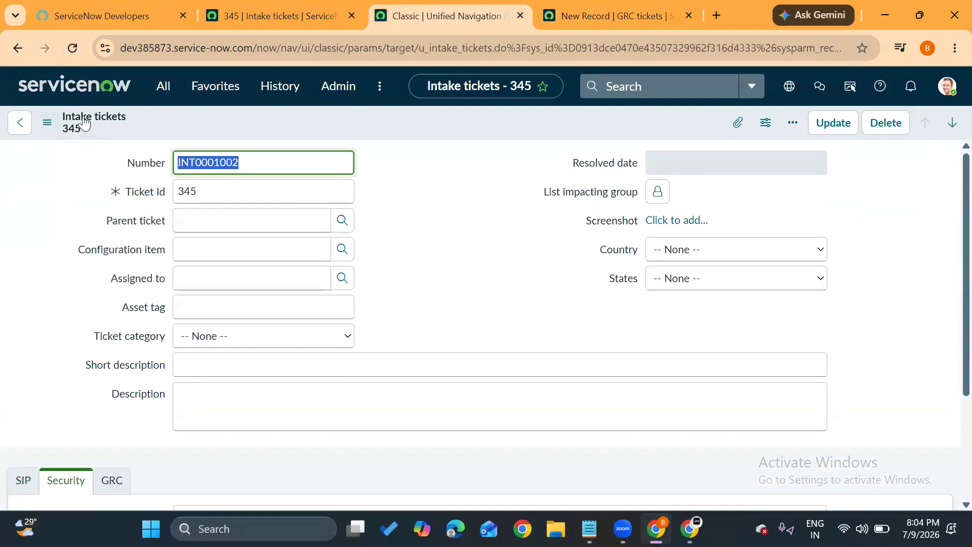
click(84, 49)
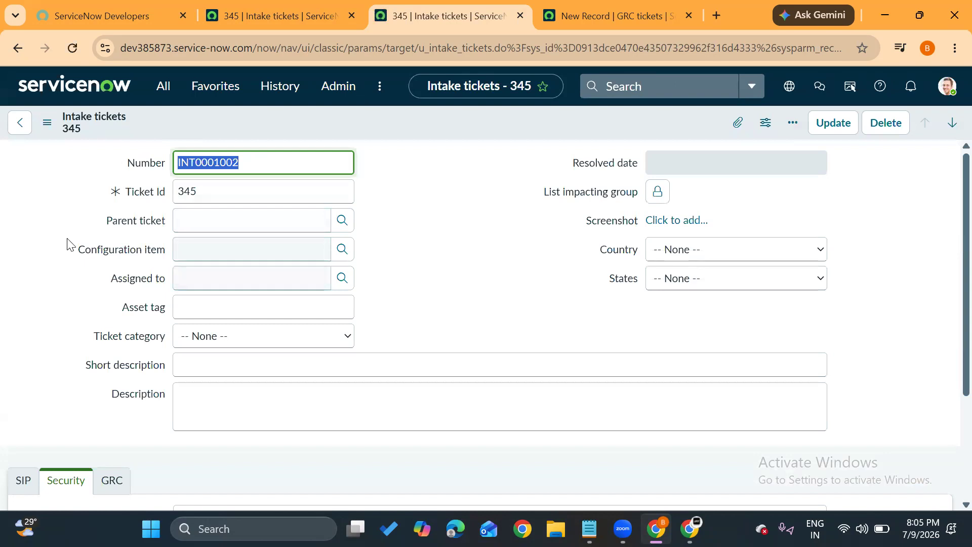
click(593, 15)
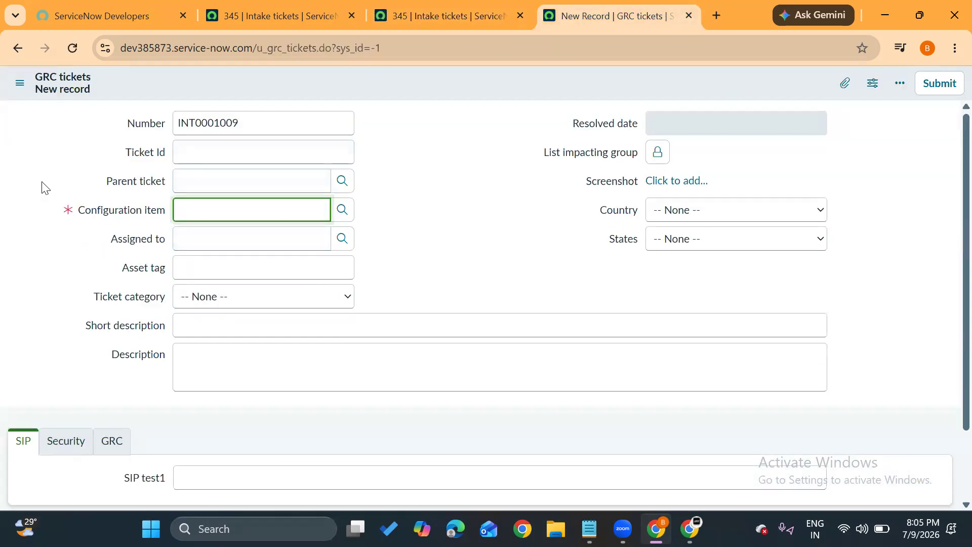
click(456, 247)
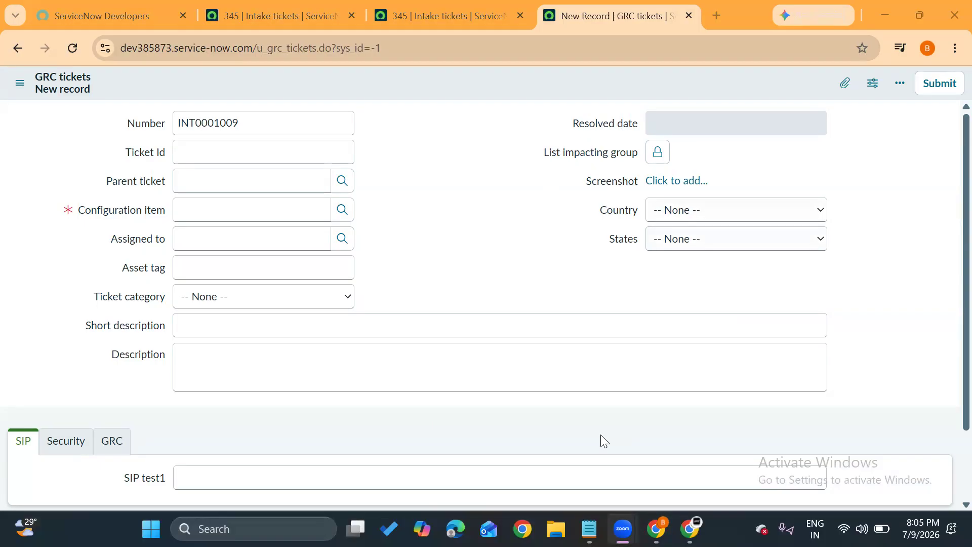
Switch to the Notepad notes and add the line "Case 1 ; Parent * --- child * ---" below "form builder".
key(alt+Tab)
click(441, 298)
key(Return)
key(Return)
key(Return)
text(Case)
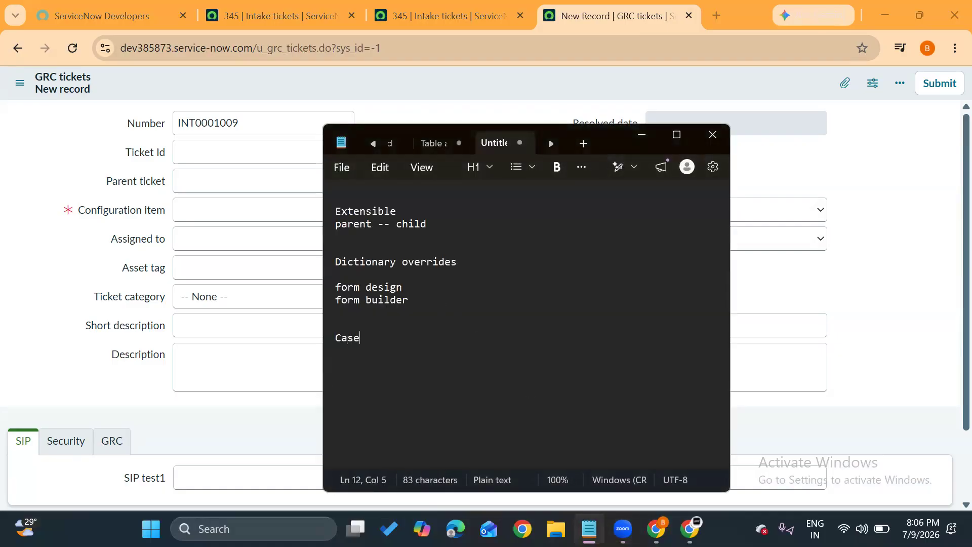
text( 1 ;;;;)
key(BackSpace)
key(BackSpace)
key(BackSpace)
text(Parent * --- child *)
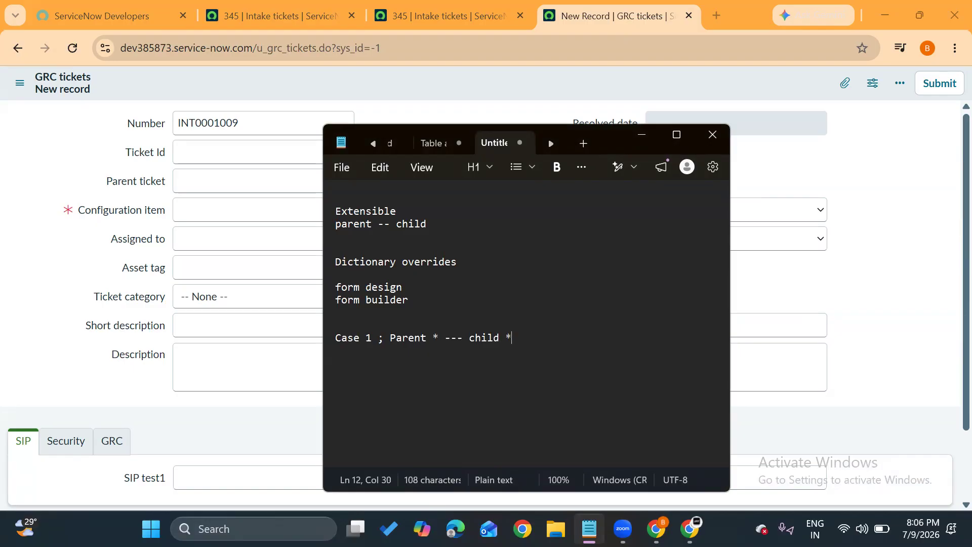
text(  ---)
Highlight the parent and child asterisks in the Case 1 line, and complete the line with "dictionary override --".
drag(505, 340, 513, 338)
drag(428, 339, 440, 338)
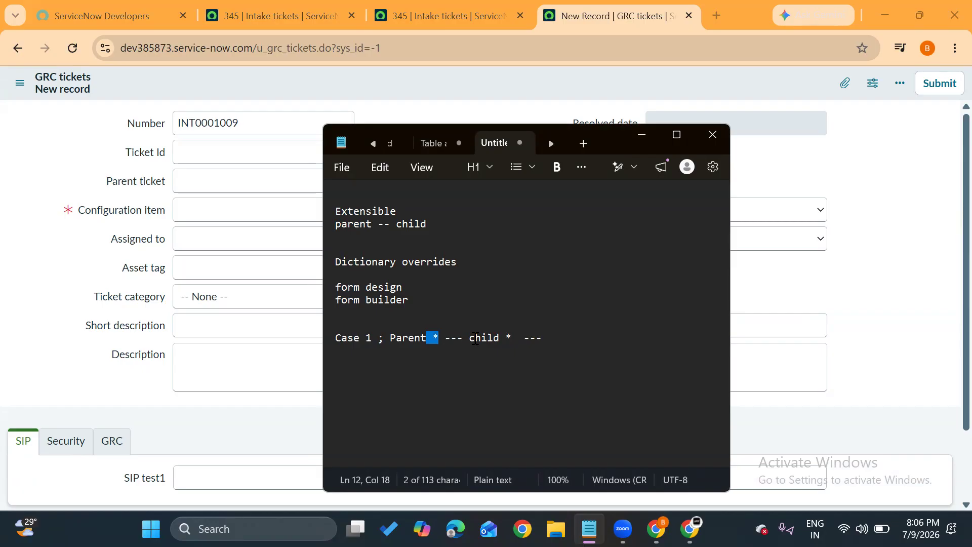
click(505, 337)
drag(505, 338, 515, 336)
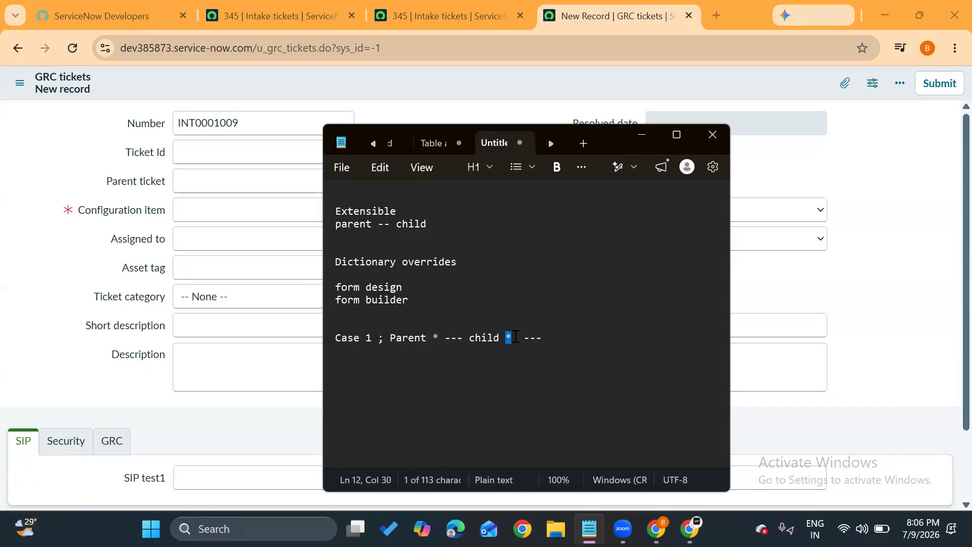
click(553, 338)
text(dictionary override --)
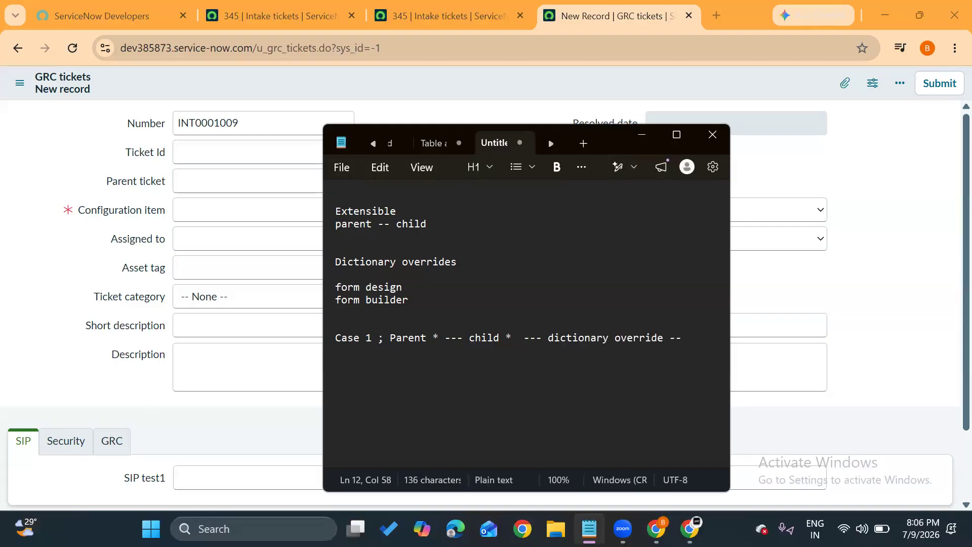
Return to the GRC tickets form in the browser, open Ticket Id's dictionary entry, and open its u_grc_tickets override in a new tab.
click(153, 263)
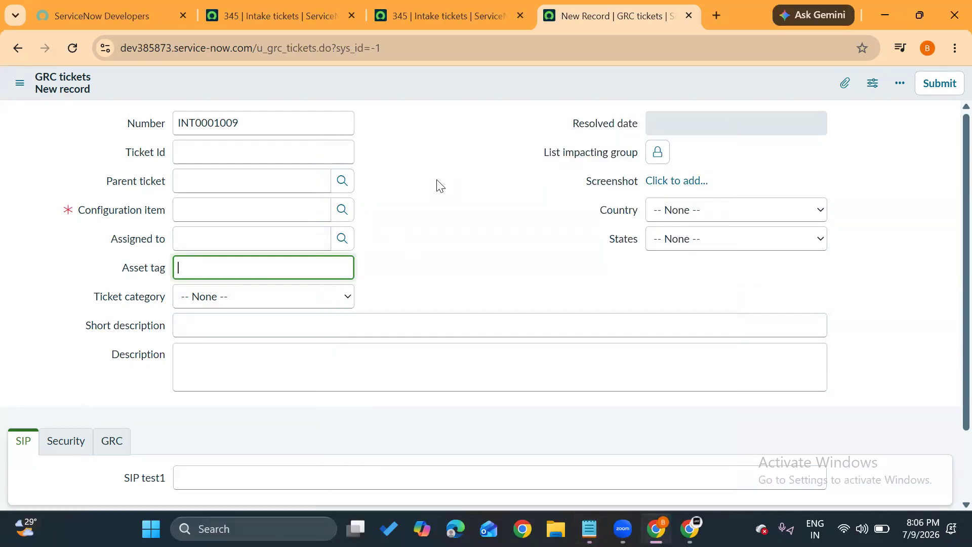
right_click(154, 153)
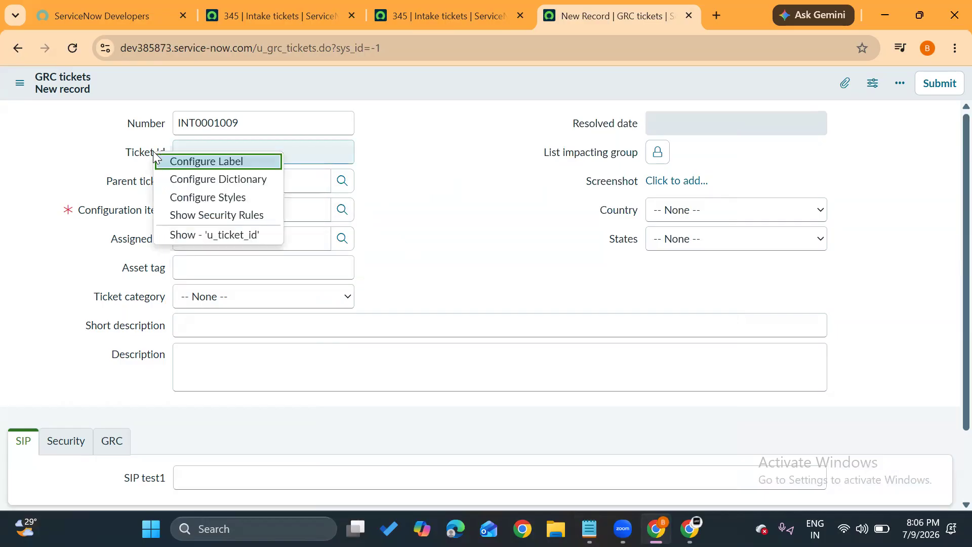
click(197, 181)
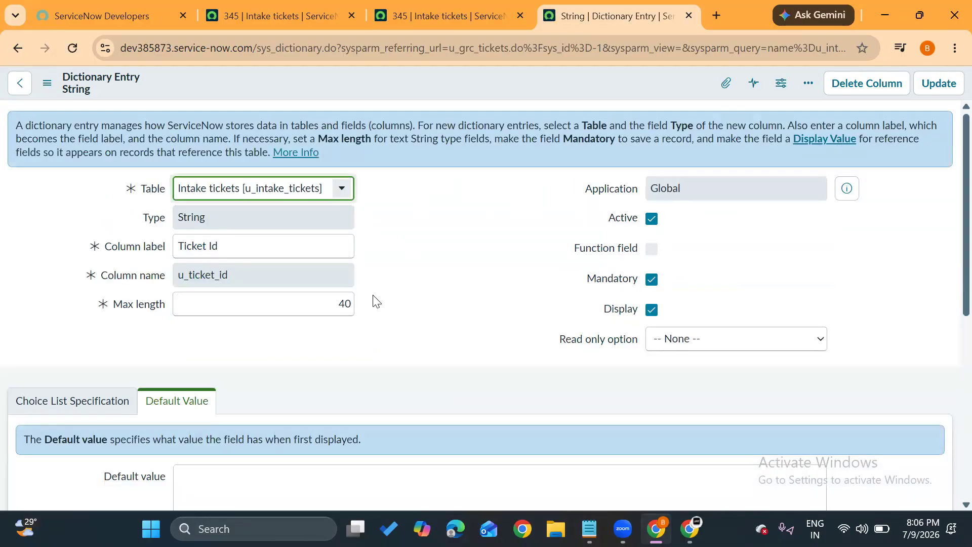
scroll(374, 300, down, 7)
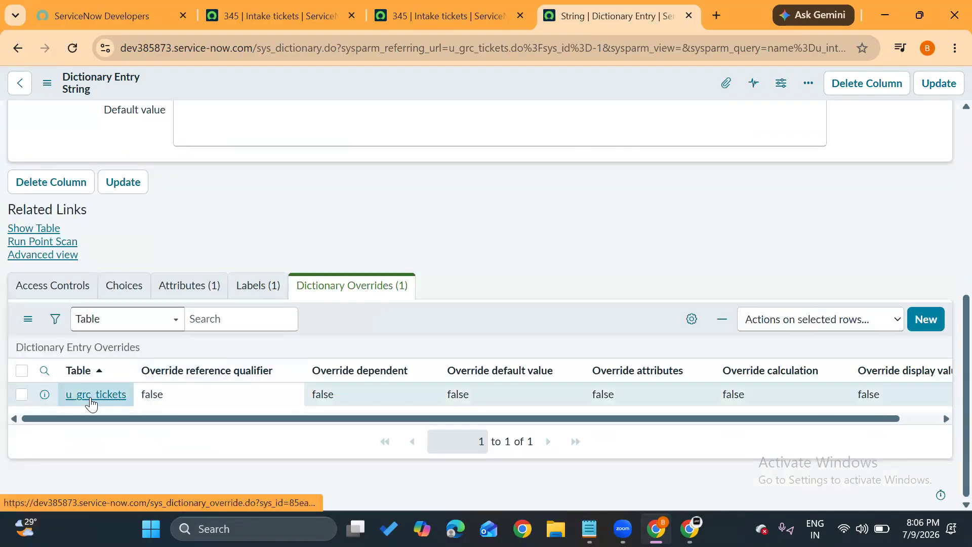
middle_click(91, 401)
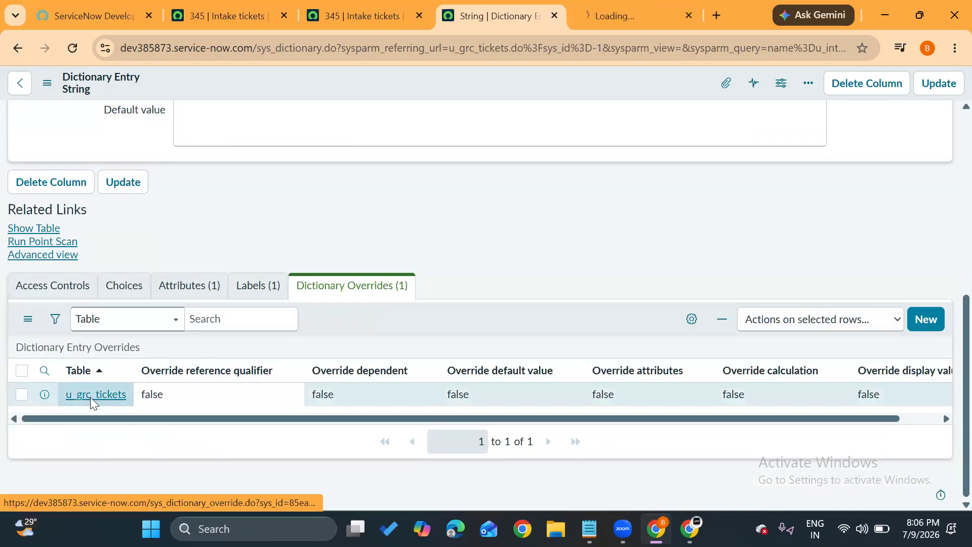
click(614, 16)
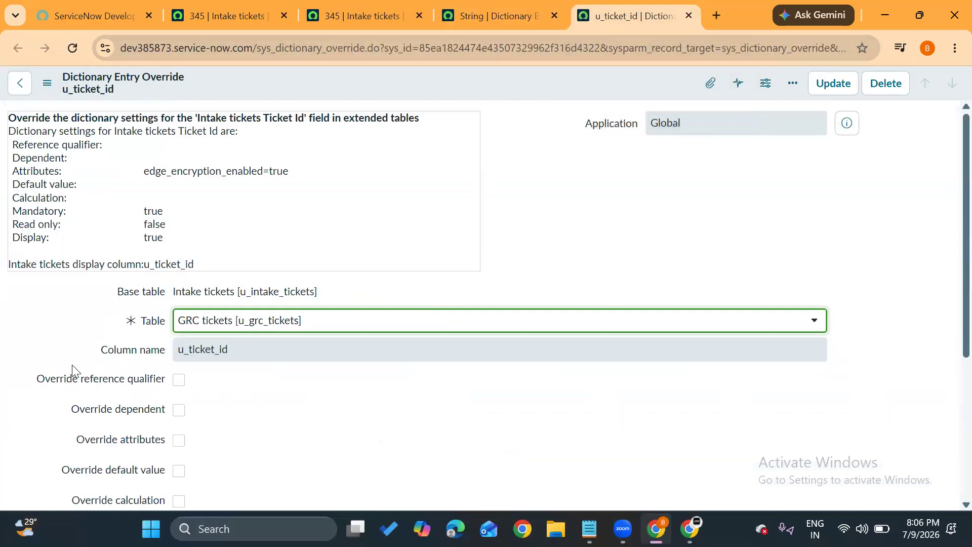
Review the Override mandatory and Mandatory settings of the Ticket Id override, close its tab, and return to the new GRC tickets form.
scroll(72, 364, down, 3)
scroll(72, 364, down, 3)
drag(71, 318, 177, 317)
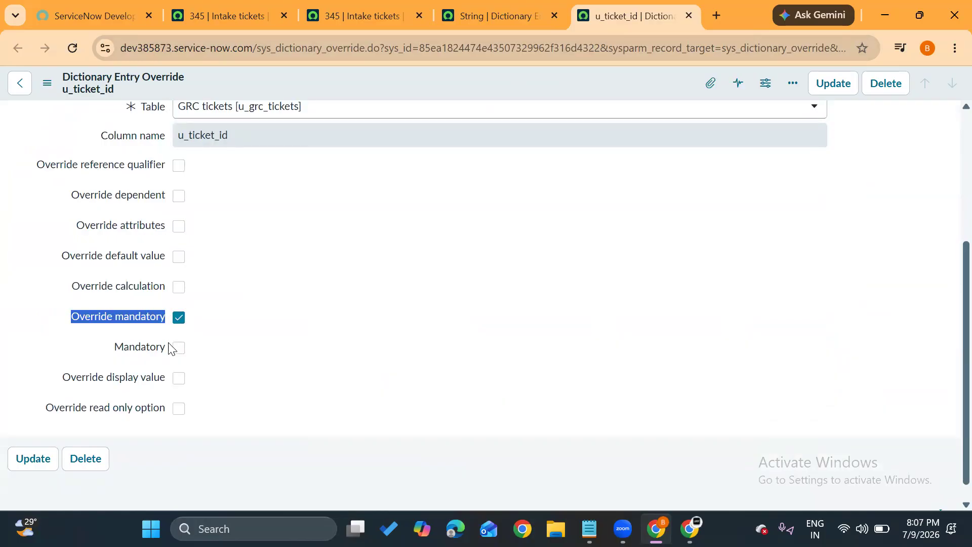
click(202, 349)
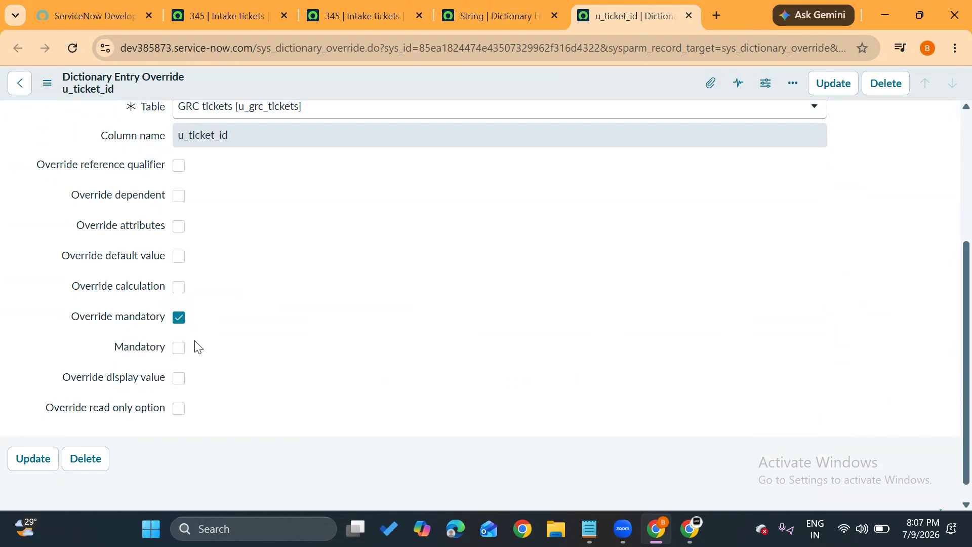
key(ctrl+w)
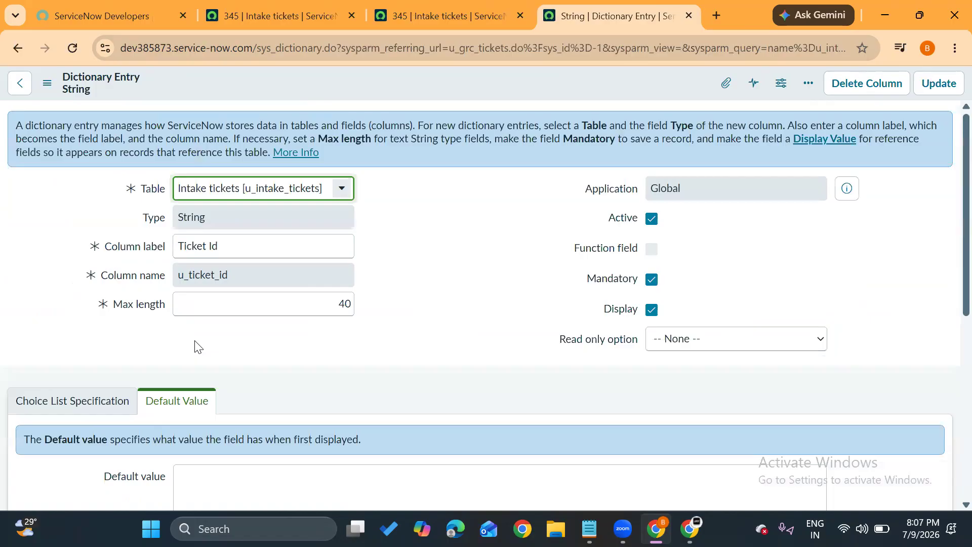
click(20, 47)
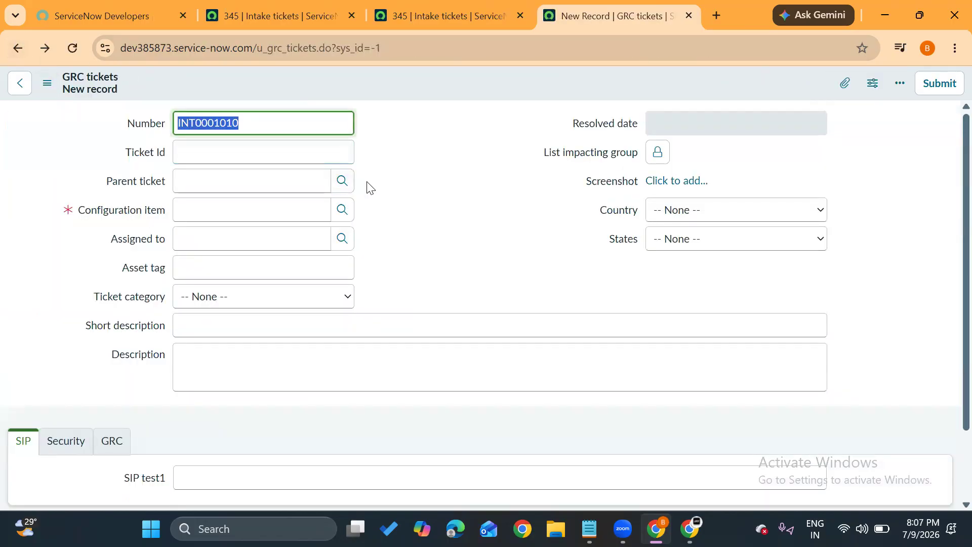
click(367, 183)
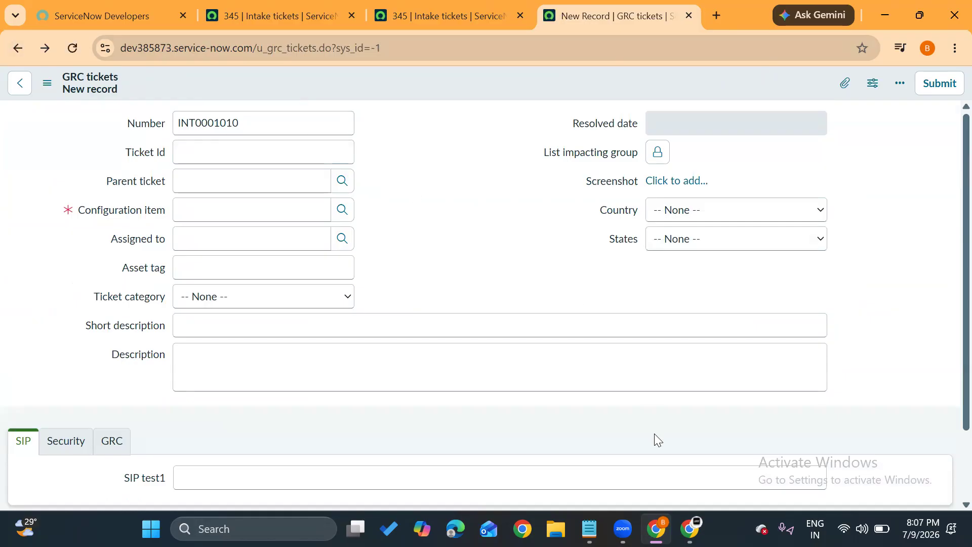
Switch to the Notepad notes and start a new line "Case 2 ; Field -- field" below the Case 1 line.
click(590, 529)
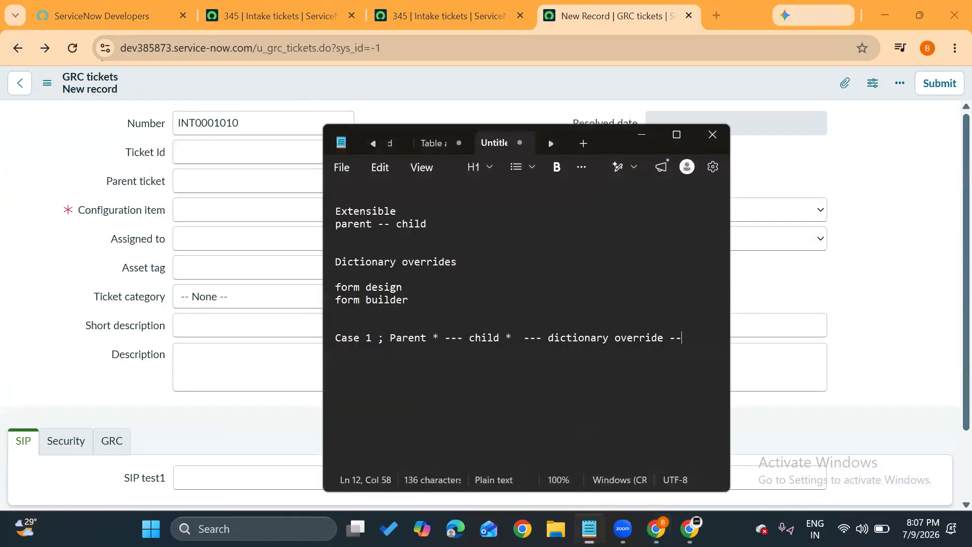
key(Return)
key(Return)
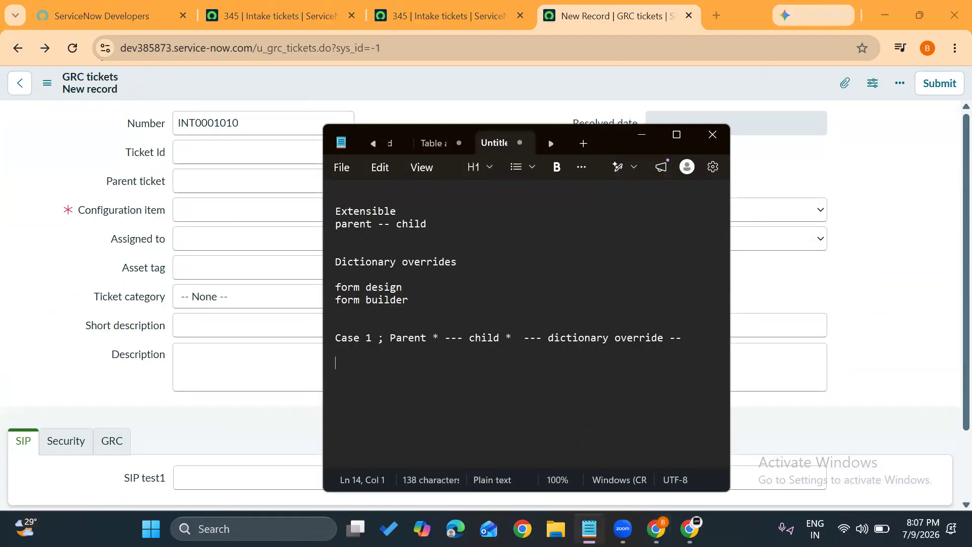
text(Case 2 ; )
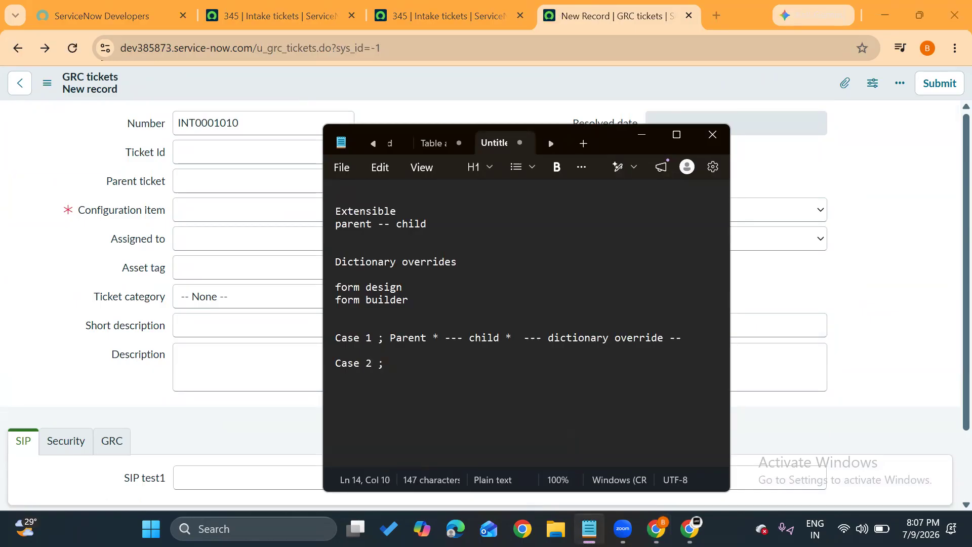
text(F)
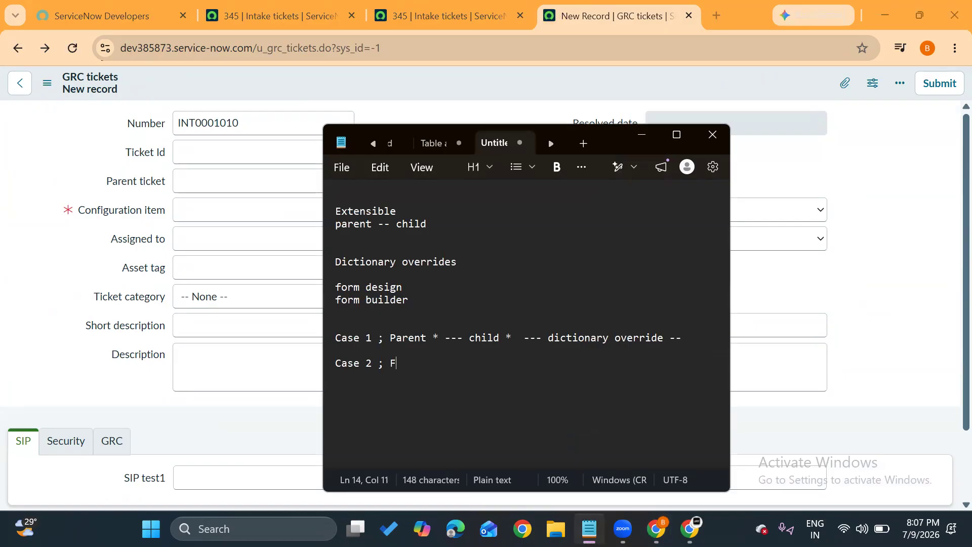
text(ield --)
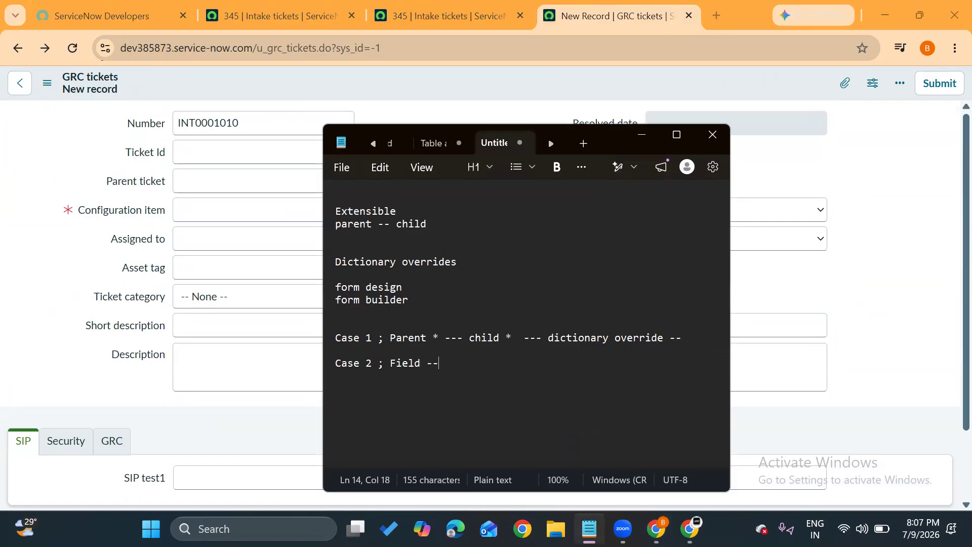
text( field)
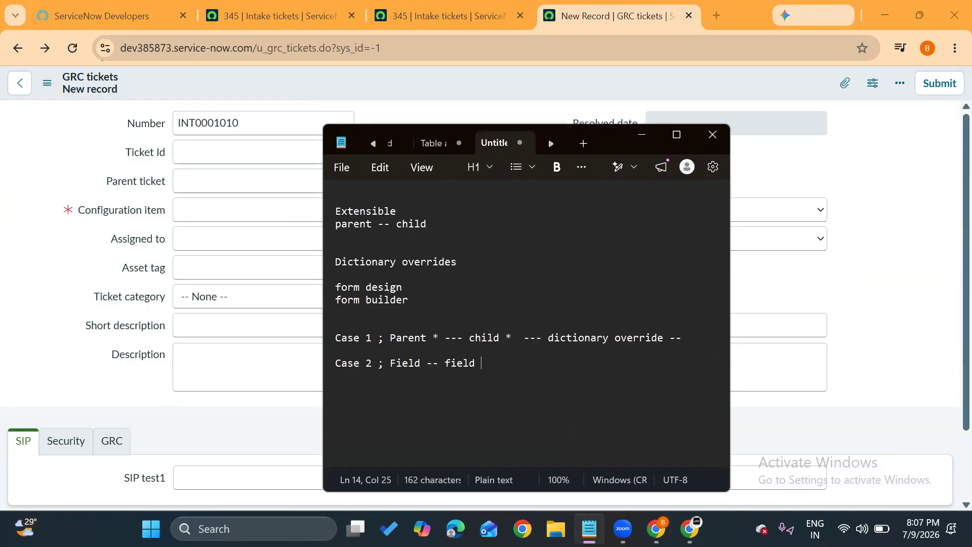
text(  ---- )
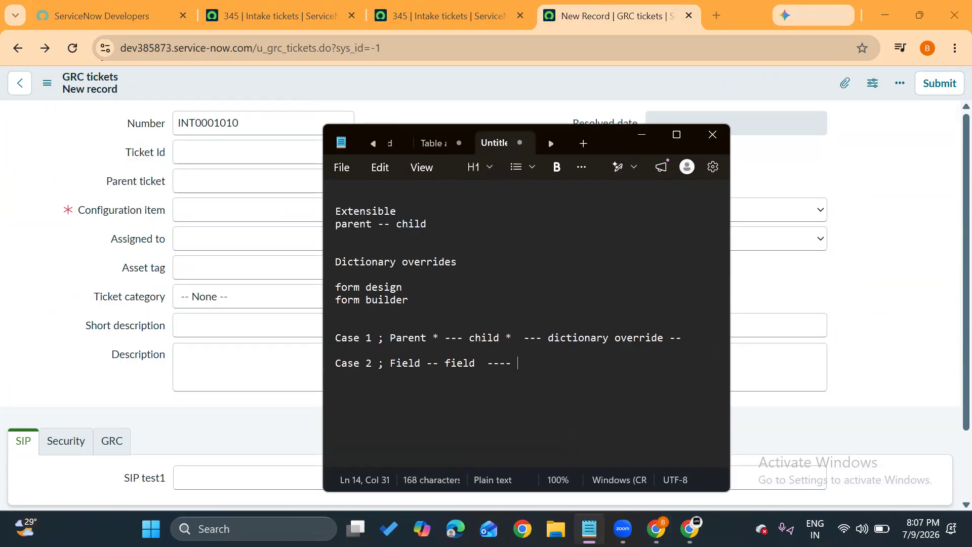
text(c)
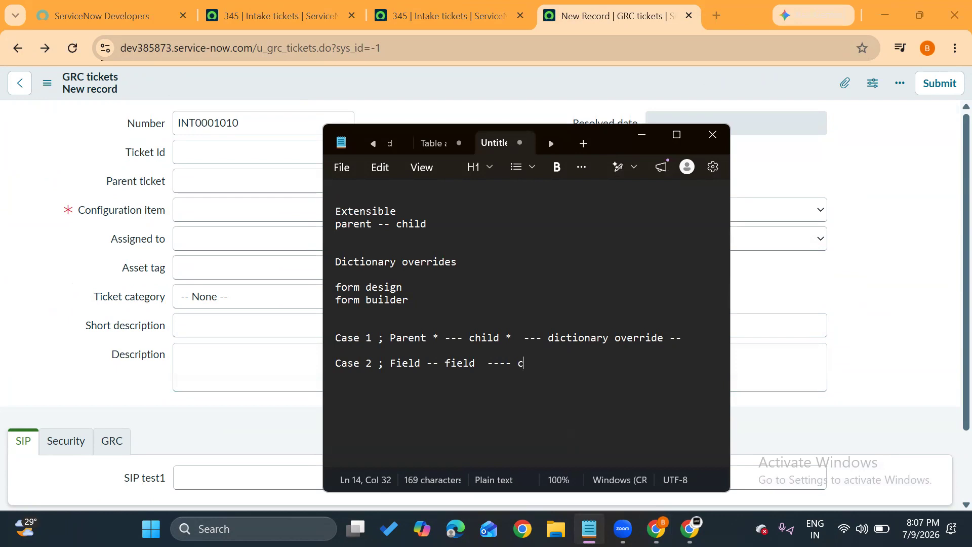
text(hild ---)
Complete the Case 2 line with "---- child *" and return to the GRC tickets form in the browser.
key(BackSpace)
key(BackSpace)
key(BackSpace)
key(BackSpace)
key(BackSpace)
text(*)
click(112, 283)
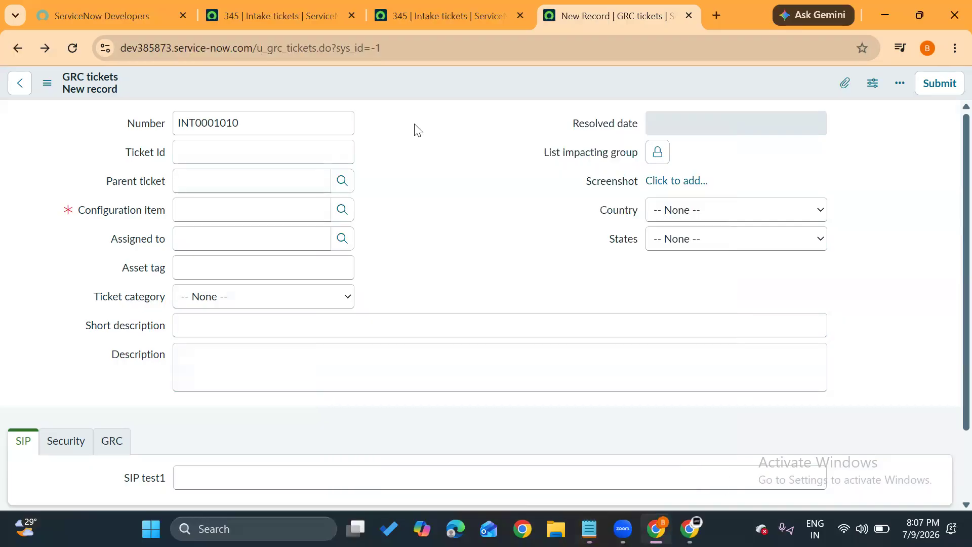
Review the fields of Intake ticket 345 and highlight its Country label.
click(413, 20)
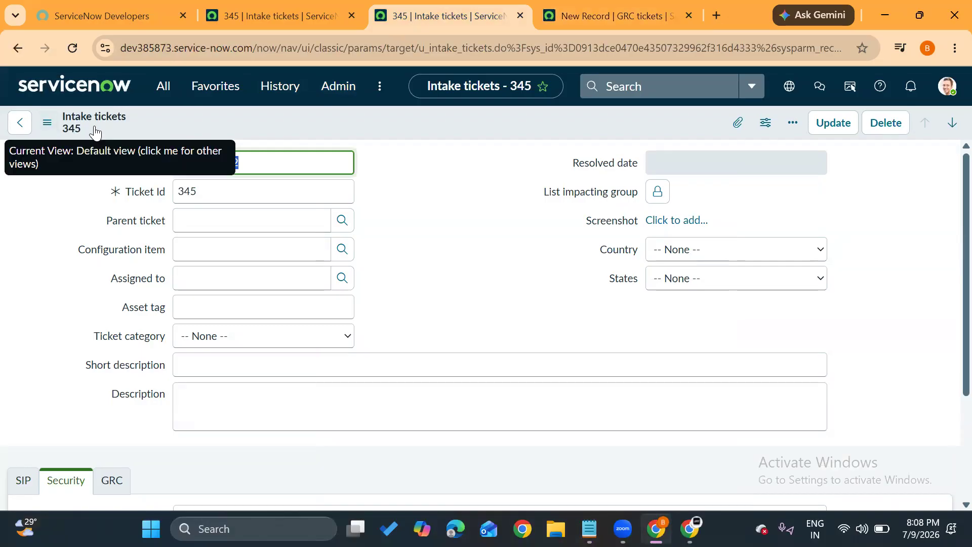
click(128, 307)
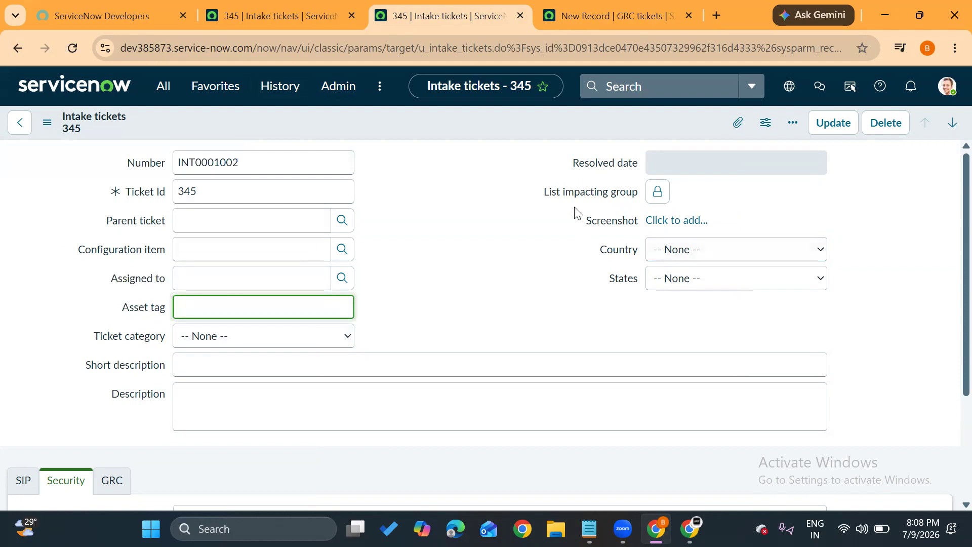
drag(601, 258, 640, 257)
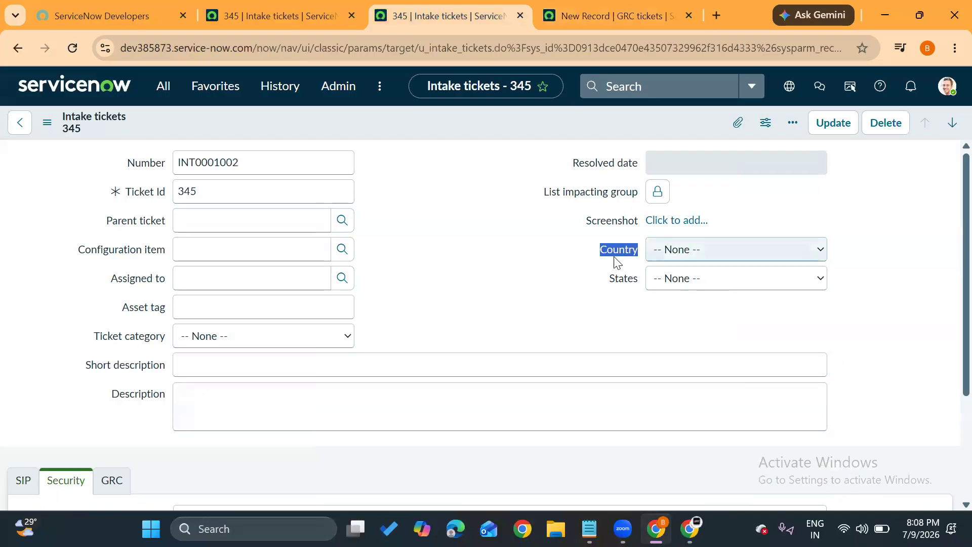
From the new GRC tickets form, make Country mandatory in its dictionary entry, save it, and return to the form.
click(603, 7)
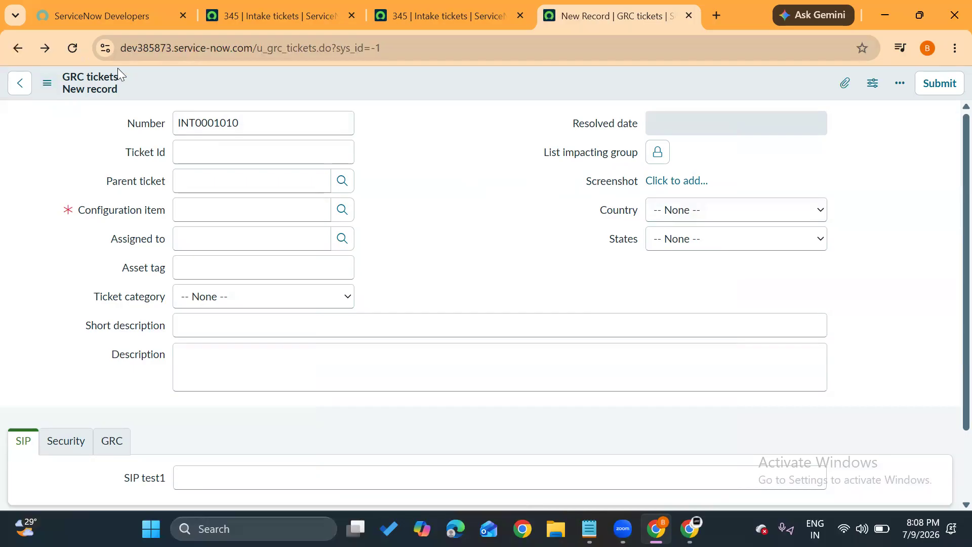
right_click(618, 216)
click(642, 240)
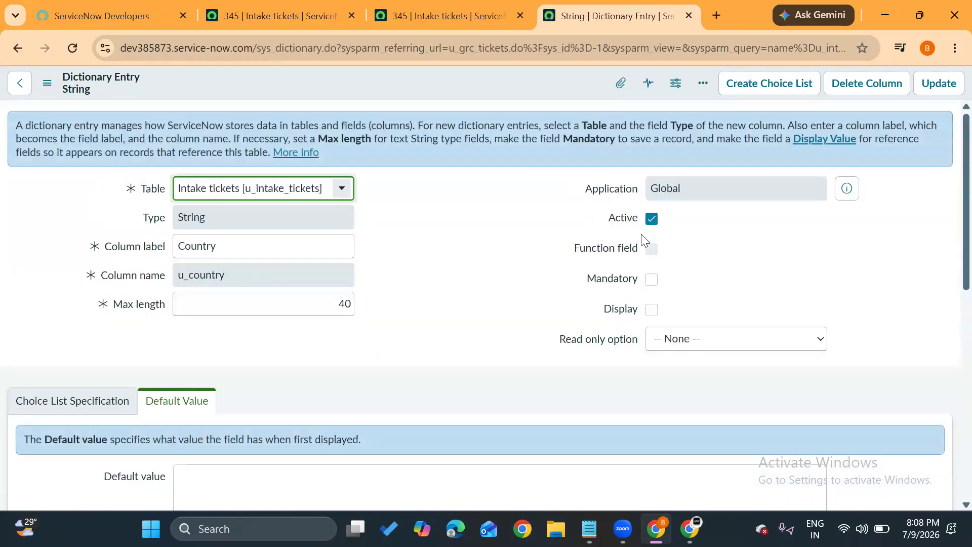
click(652, 279)
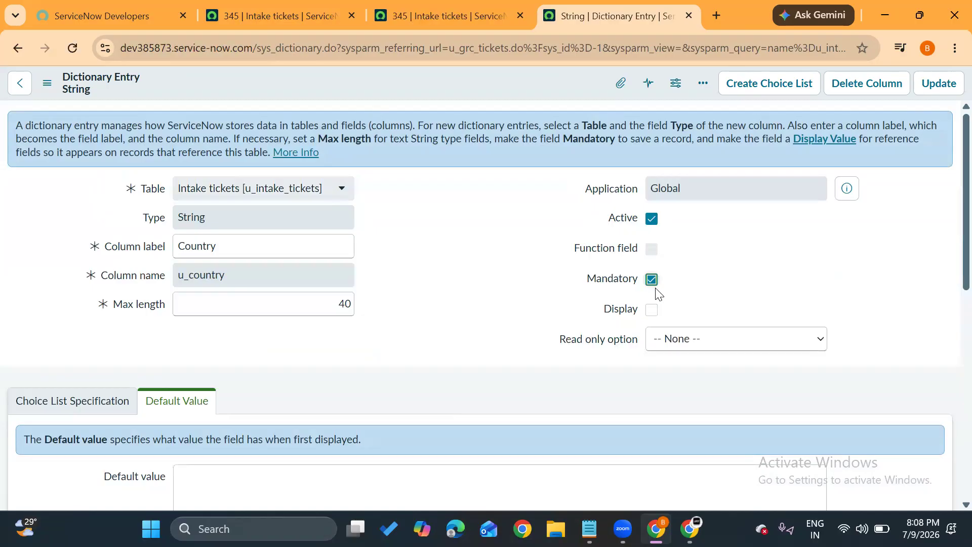
click(47, 85)
click(78, 95)
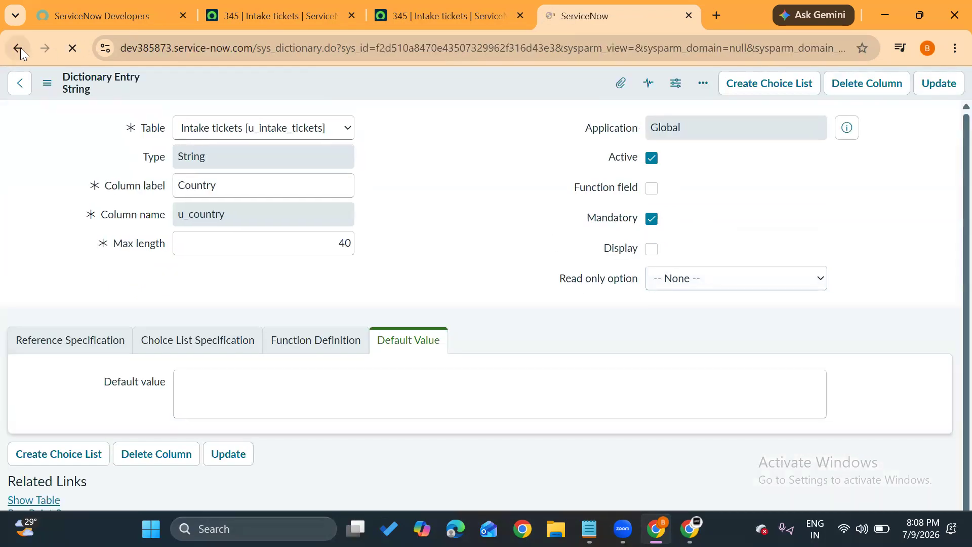
click(20, 48)
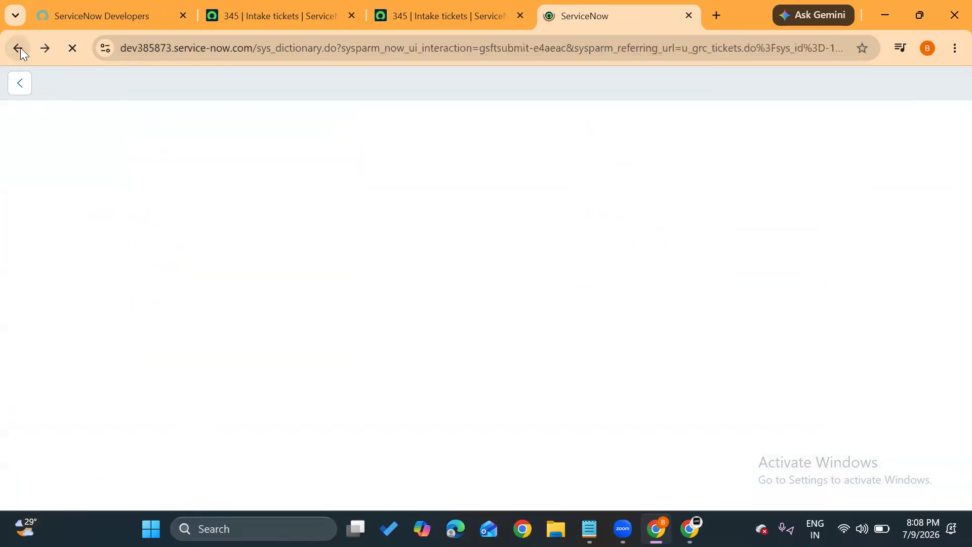
click(20, 48)
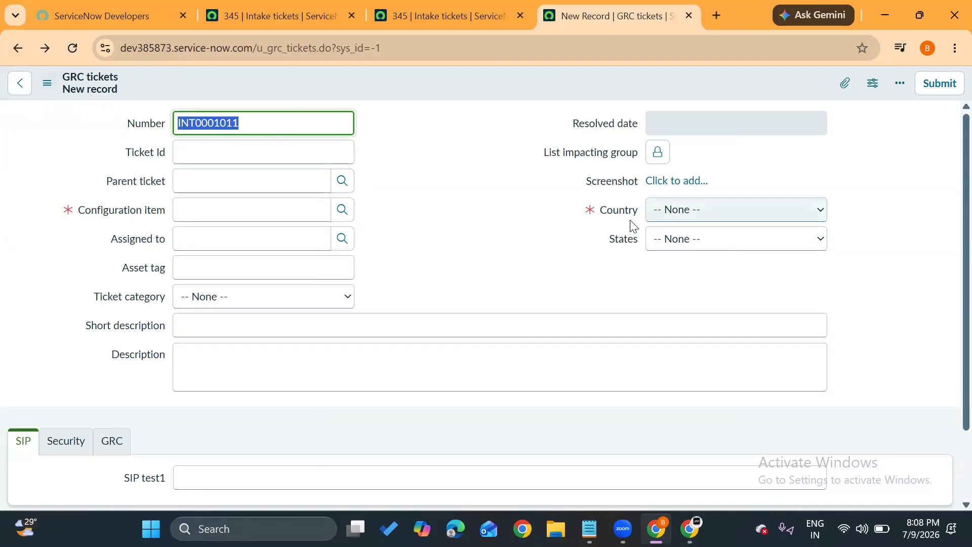
Reload Intake ticket 345 to check whether Country is mandatory, and return to the new GRC tickets form.
click(440, 11)
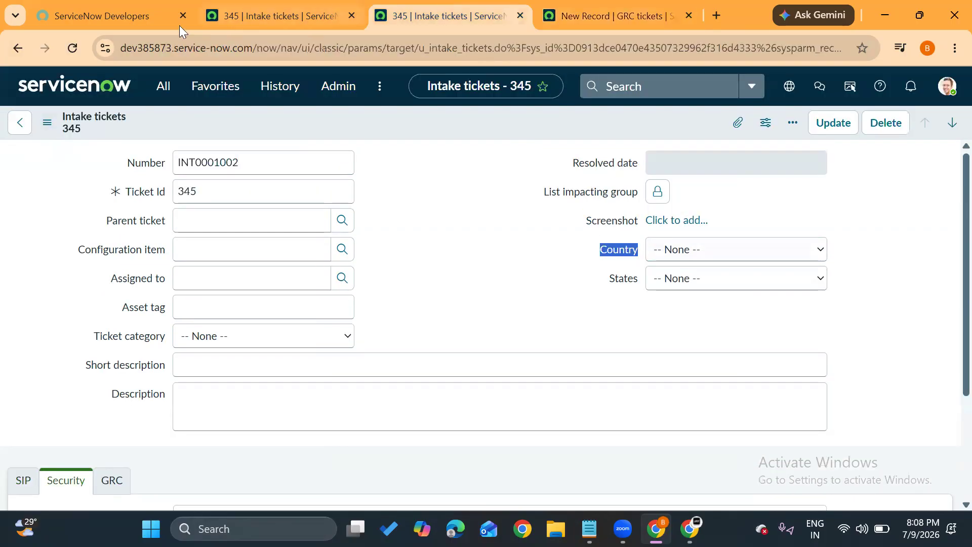
click(71, 48)
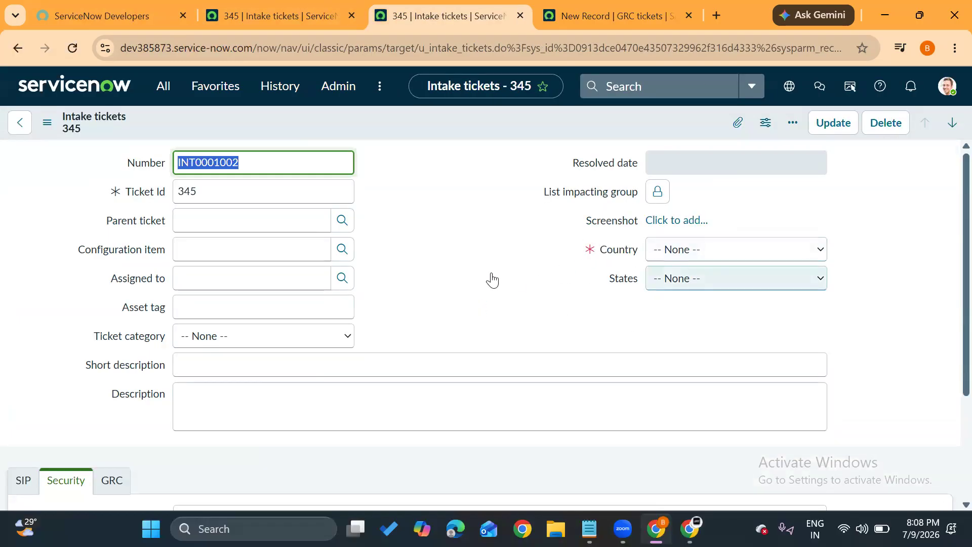
click(617, 16)
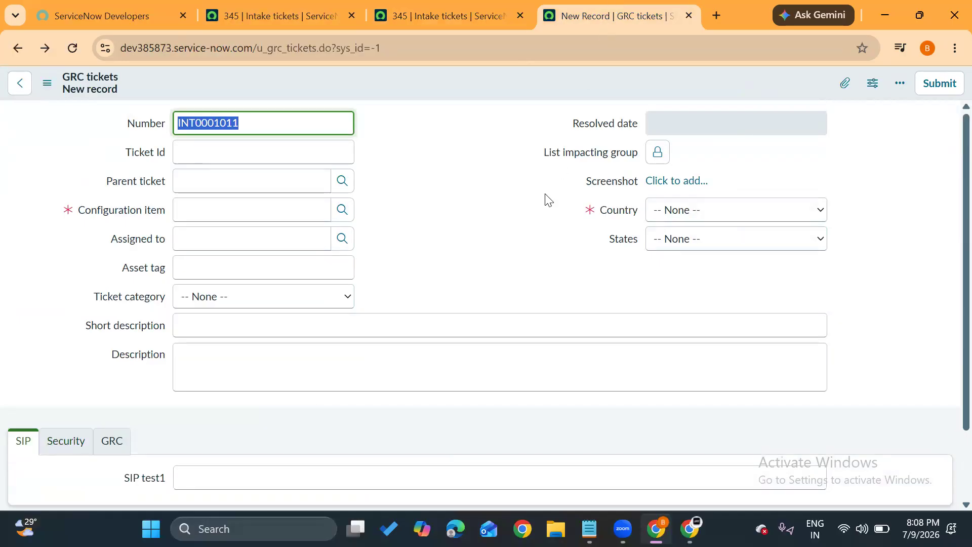
Open Country's dictionary entry, clear its Mandatory setting, and save the entry.
right_click(617, 219)
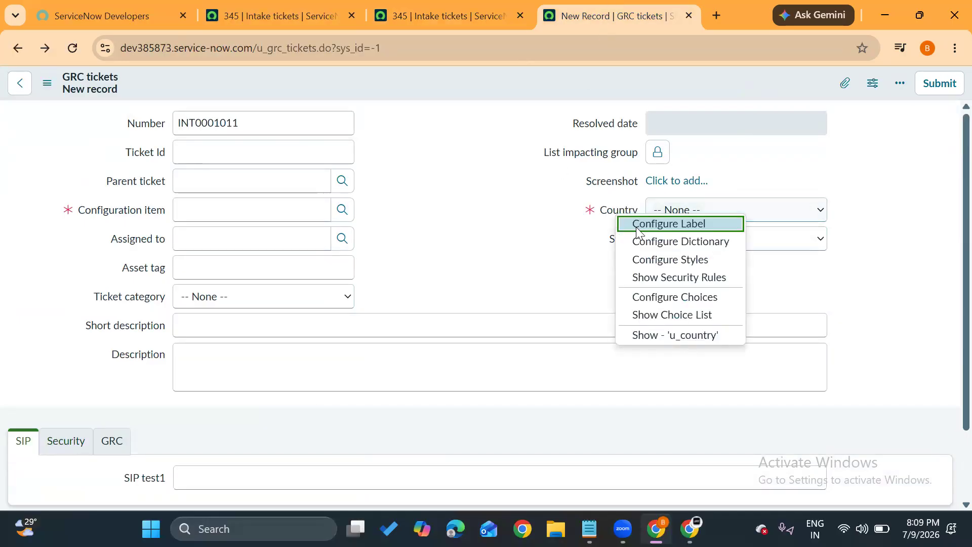
click(643, 242)
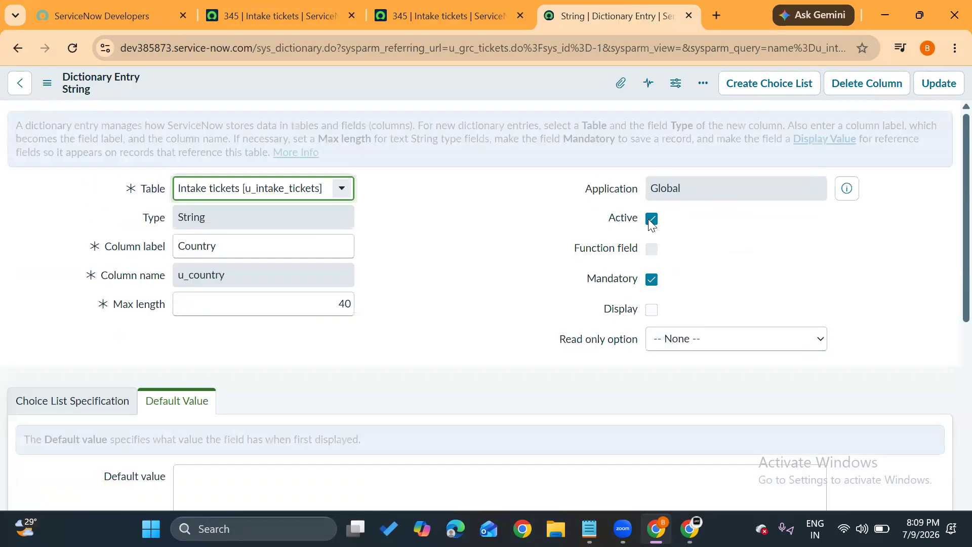
click(651, 280)
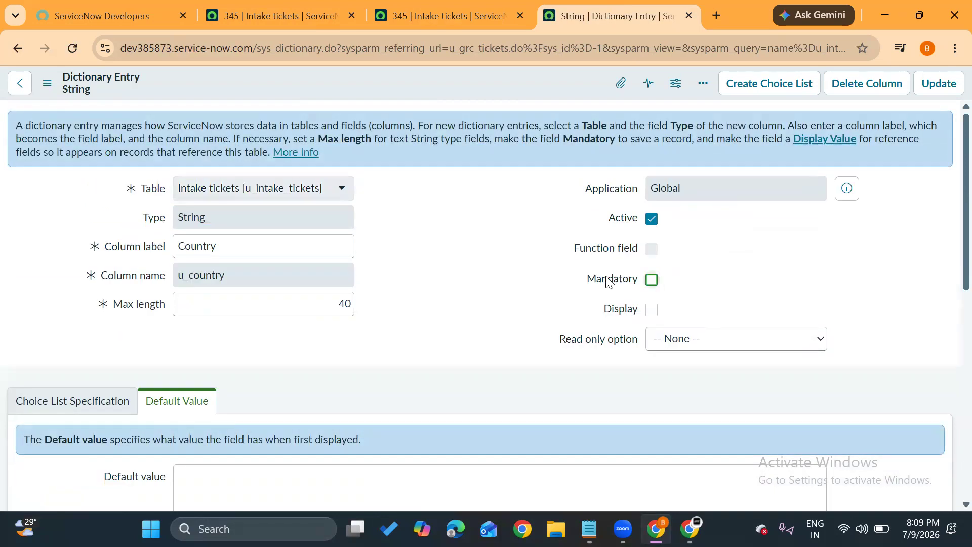
click(47, 83)
click(80, 96)
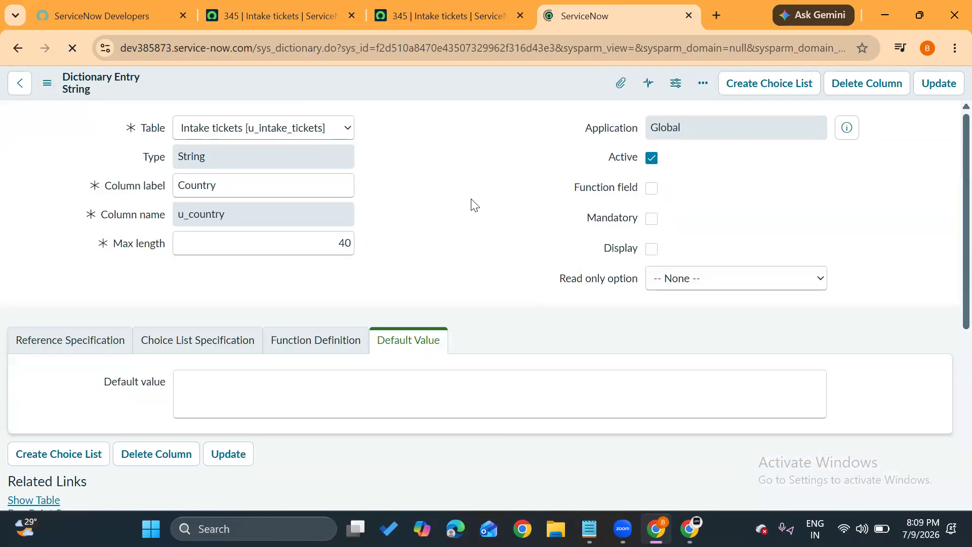
Create a dictionary override of Country for GRC tickets with Override mandatory and Mandatory enabled, submit it, and update the dictionary entry.
scroll(471, 198, down, 8)
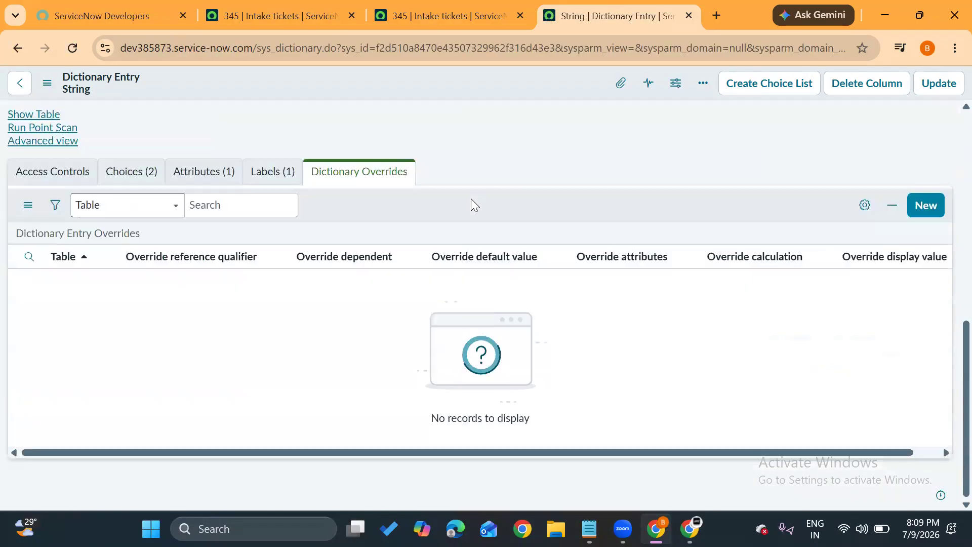
click(926, 205)
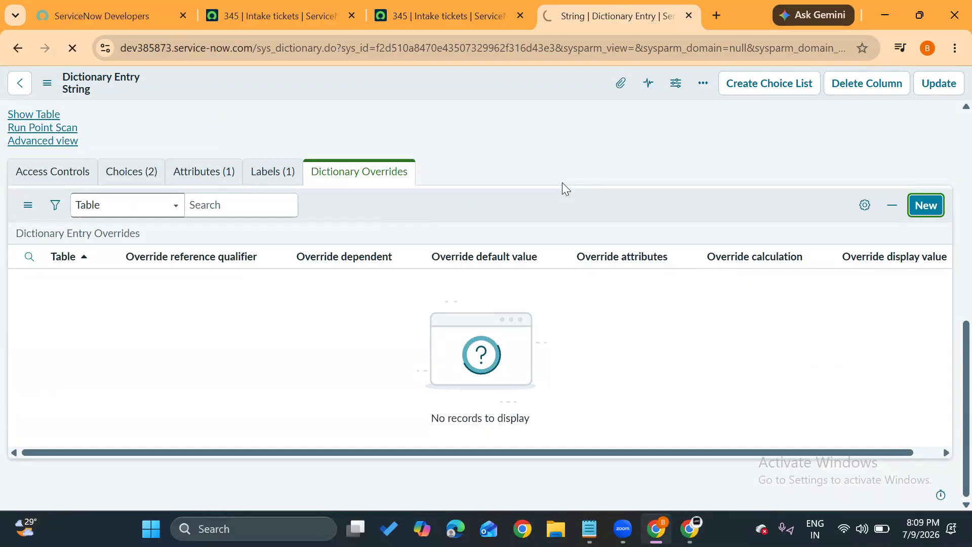
scroll(123, 340, down, 3)
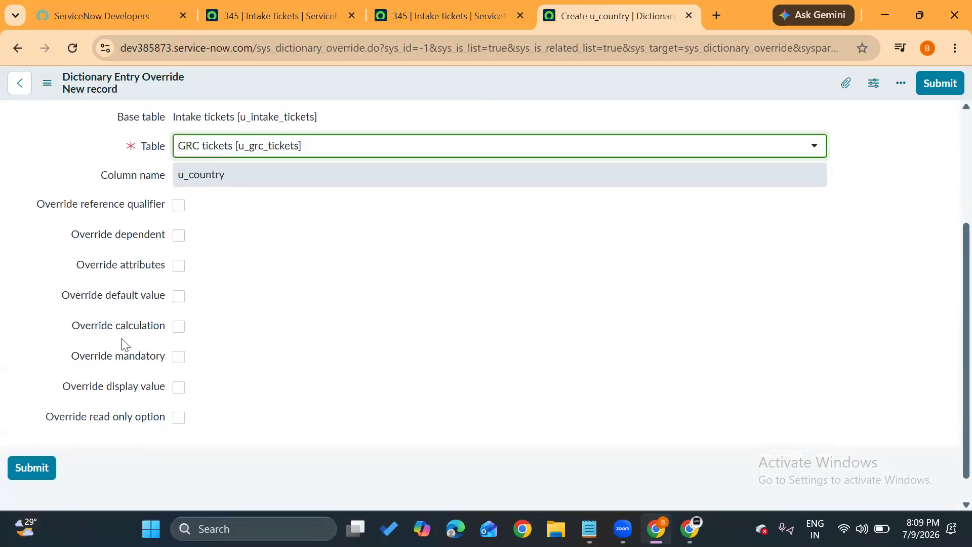
click(182, 356)
scroll(182, 357, down, 1)
click(180, 334)
click(52, 426)
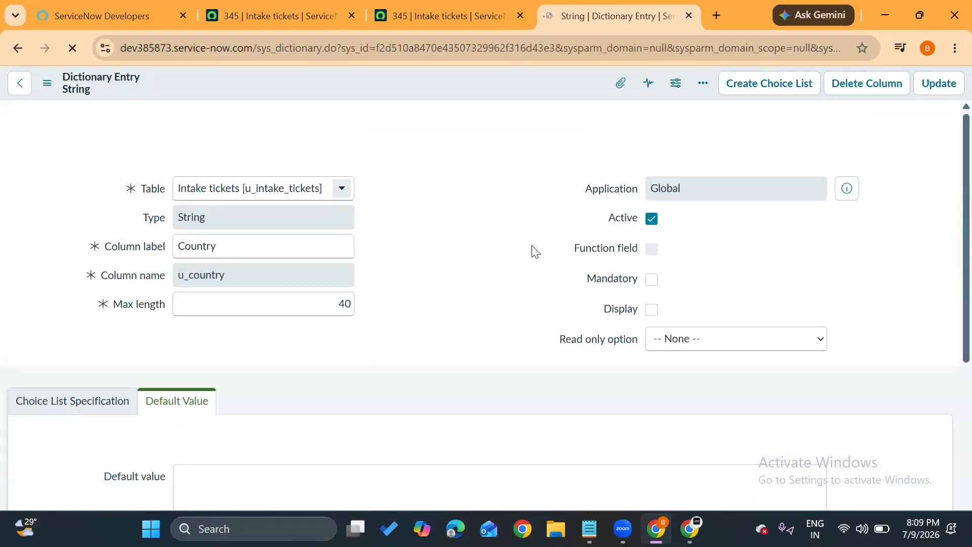
click(938, 83)
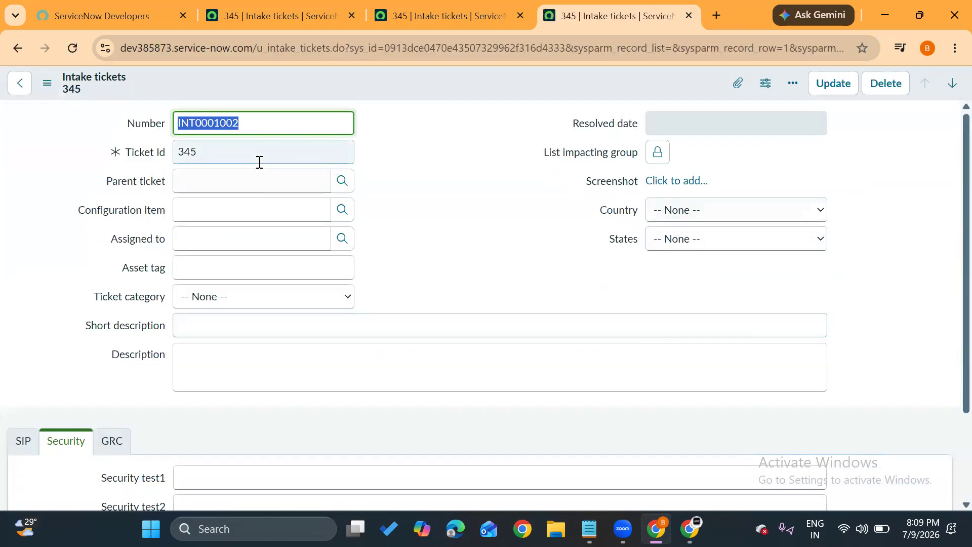
Close the first Intake ticket 345 tab, open the u_grc_tickets.LIST table list, and start a new GRC tickets record.
click(258, 18)
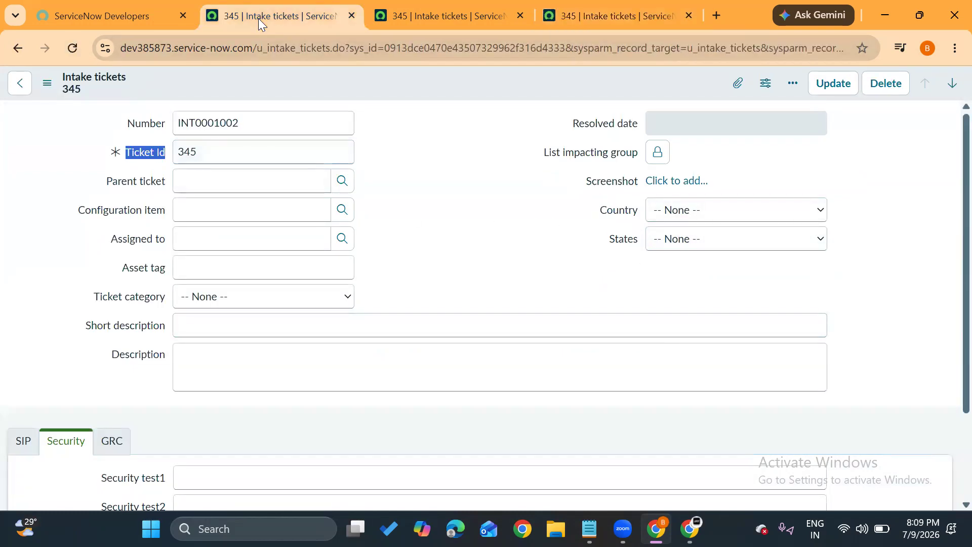
click(352, 16)
click(162, 93)
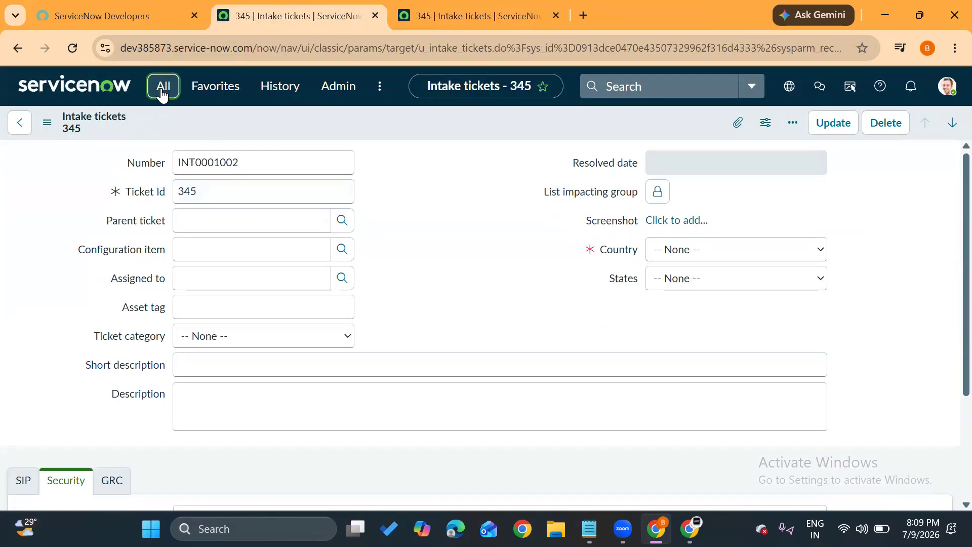
text(u_)
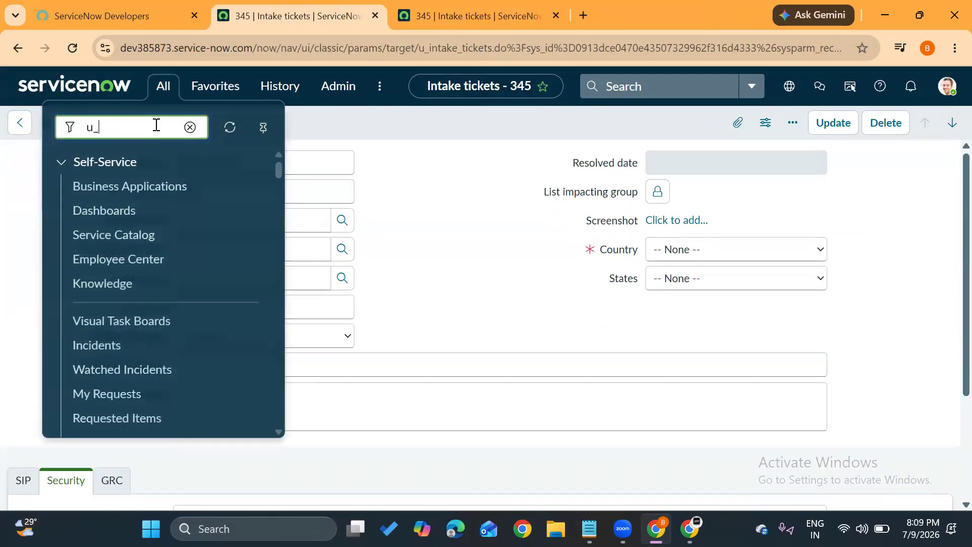
text(grc_)
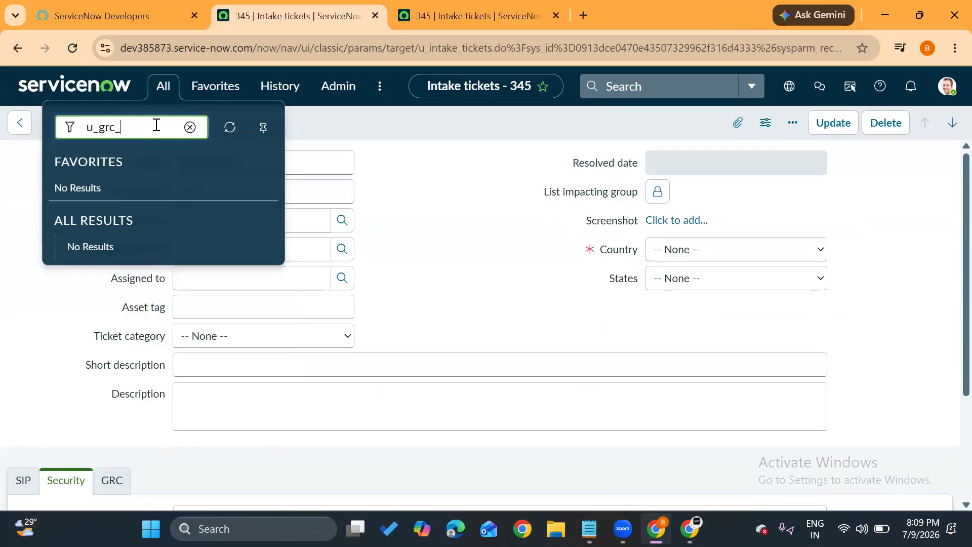
text(tickets.LIST)
key(Return)
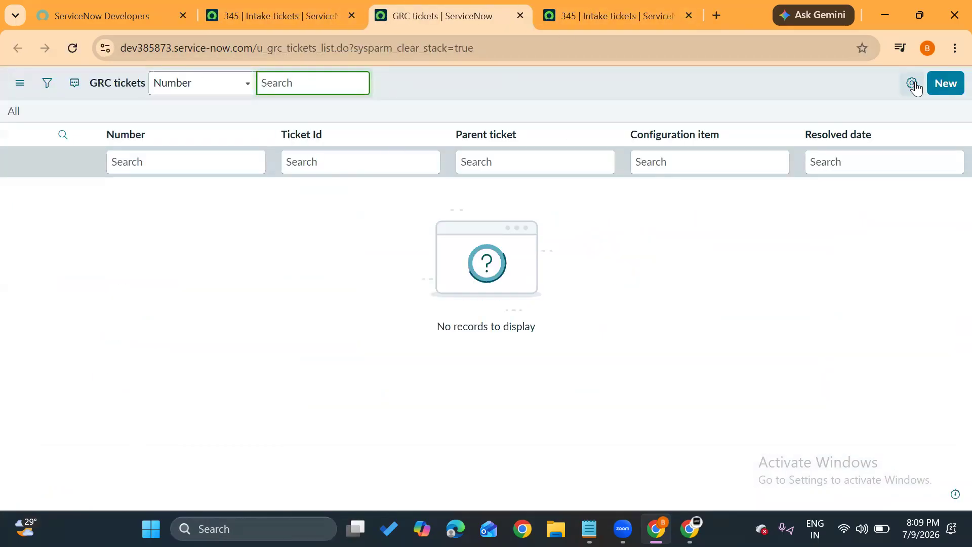
click(946, 84)
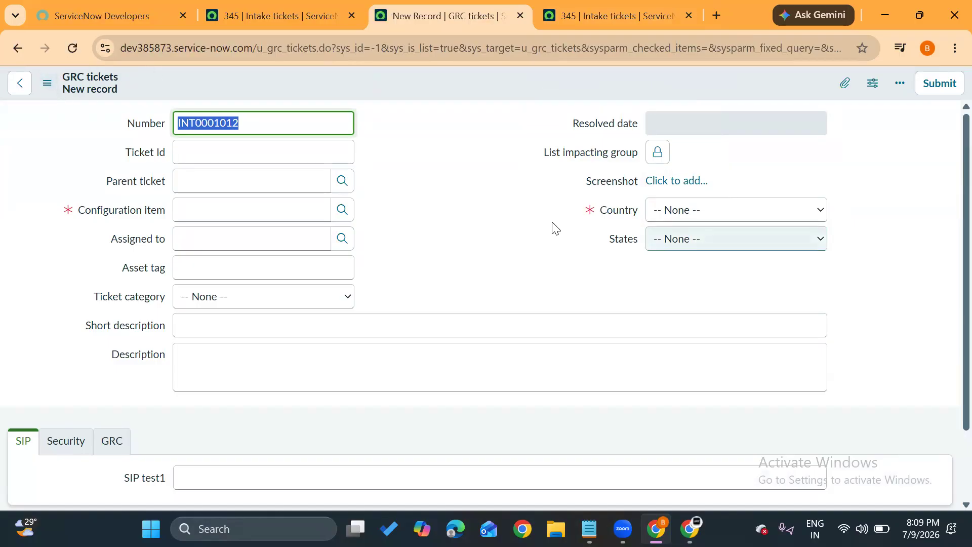
Switch to Intake ticket 345 and reload it to check whether Country is mandatory there.
click(613, 12)
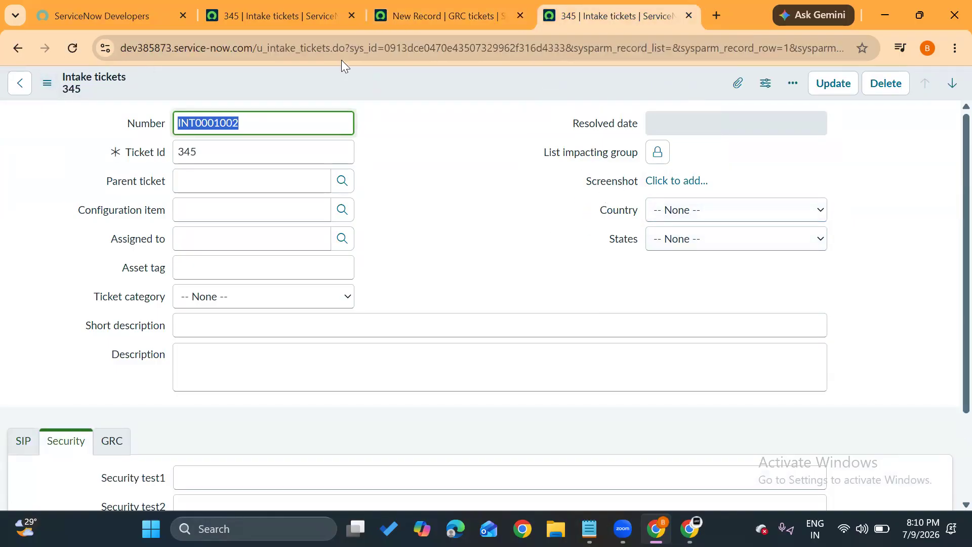
click(76, 41)
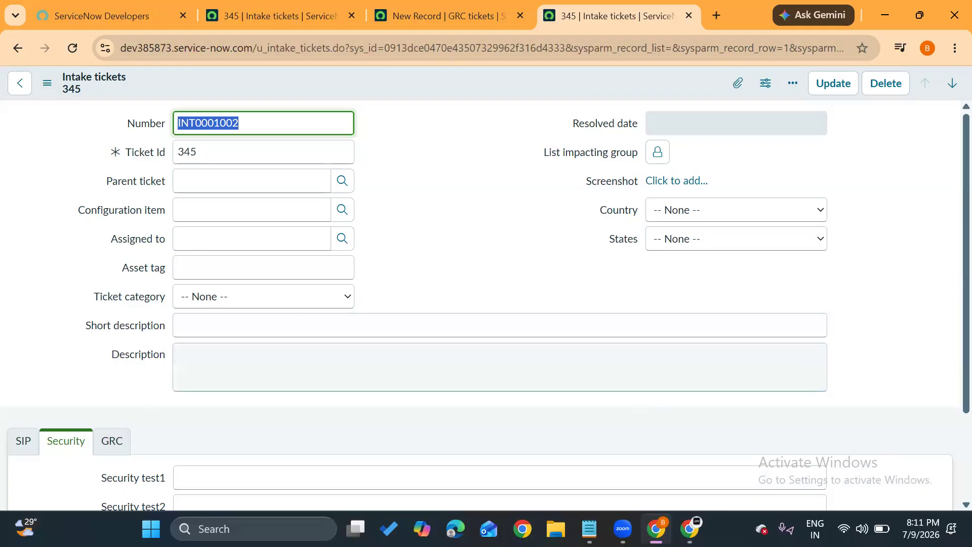
Switch to the Admin and Development Labs document in Google Docs and read through the exercises in the Tables section.
click(690, 528)
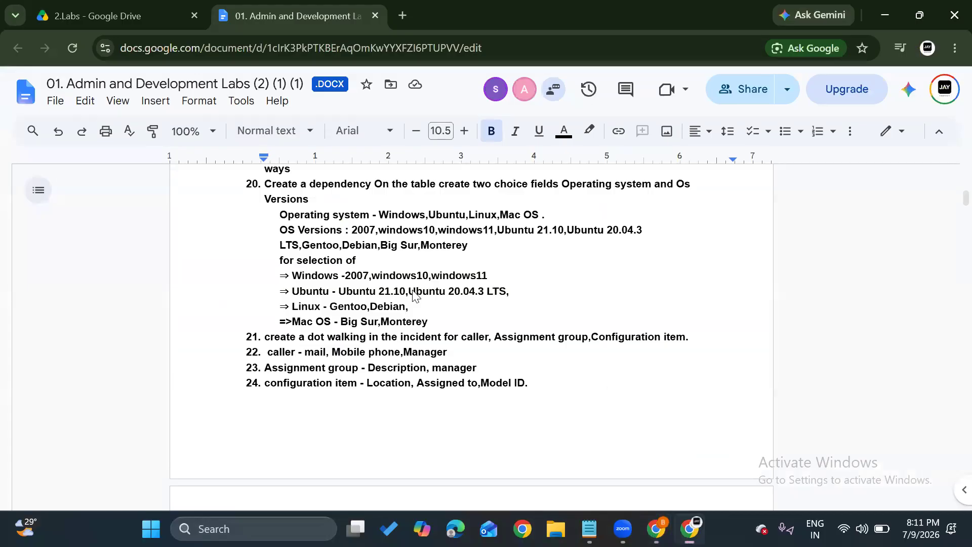
scroll(413, 293, up, 15)
scroll(413, 290, up, 10)
scroll(412, 289, down, 8)
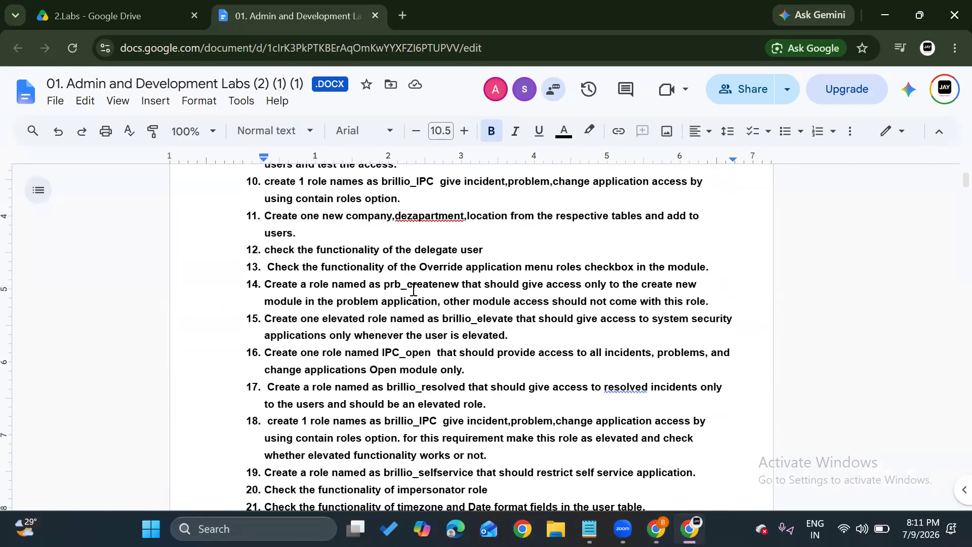
scroll(413, 290, down, 12)
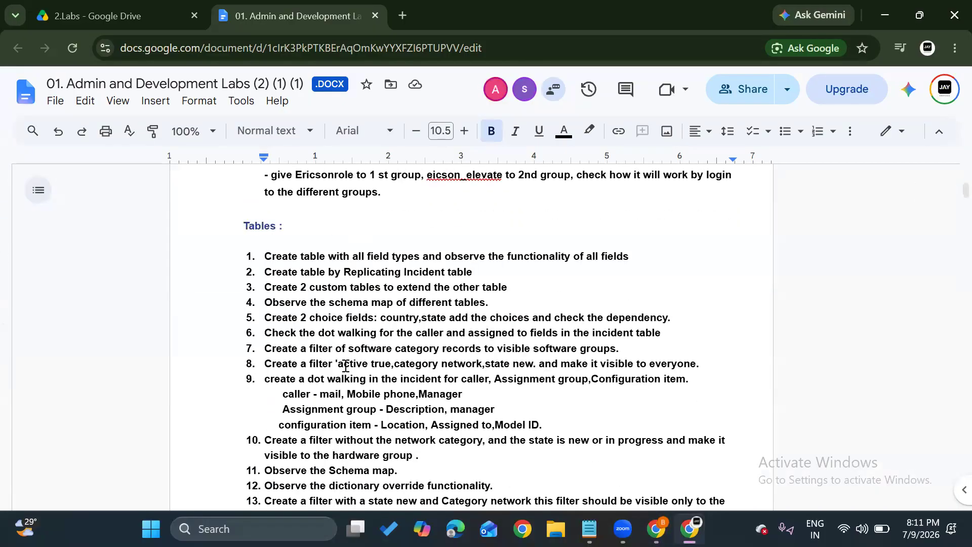
scroll(345, 367, down, 4)
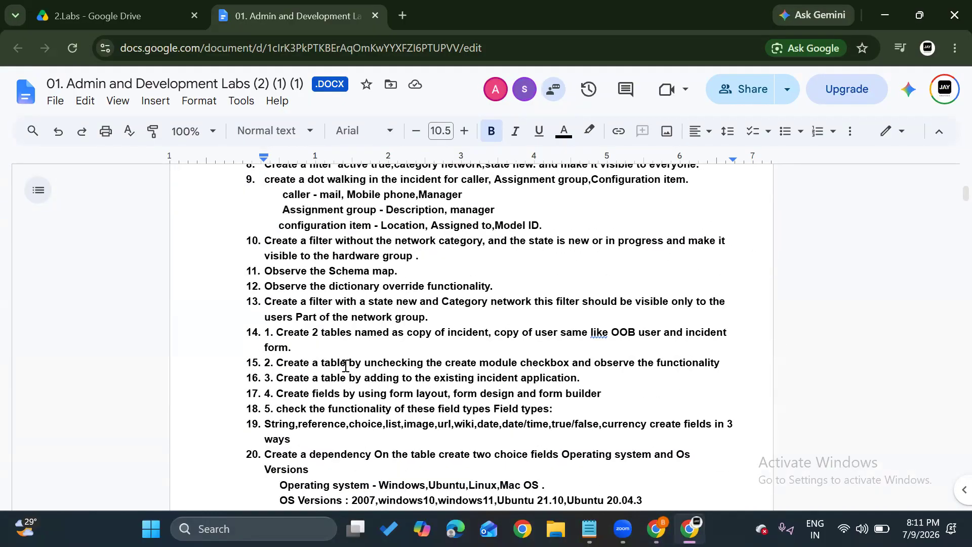
scroll(345, 367, down, 1)
scroll(345, 366, down, 3)
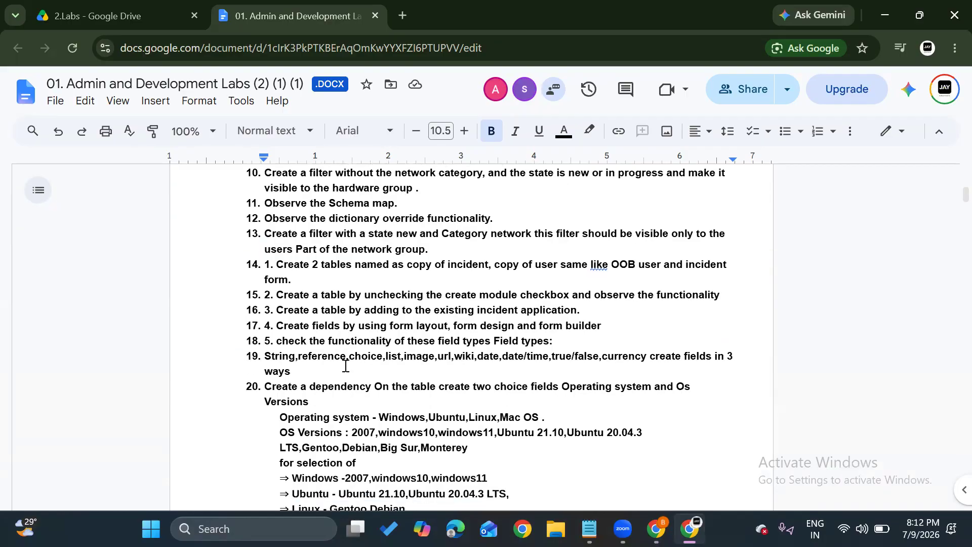
scroll(346, 366, down, 2)
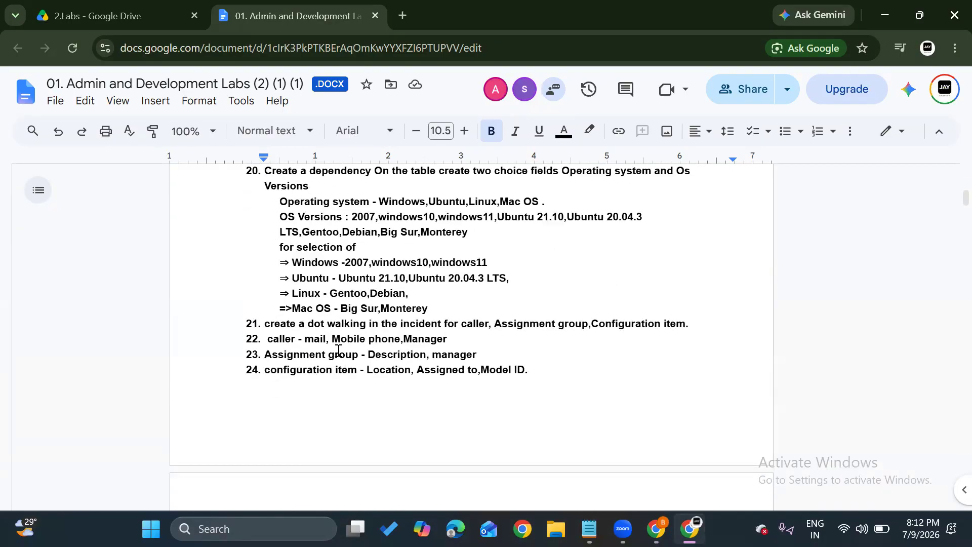
scroll(338, 349, down, 5)
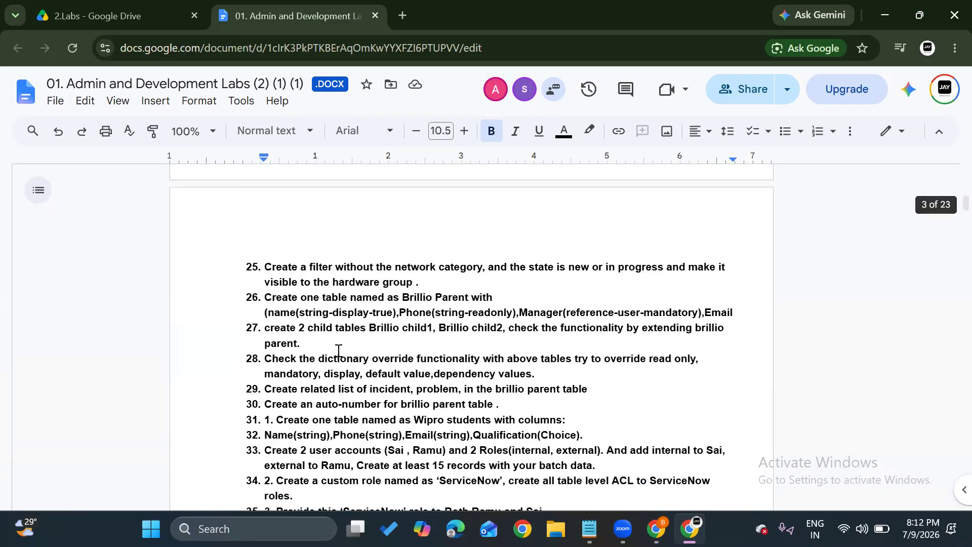
scroll(330, 315, down, 3)
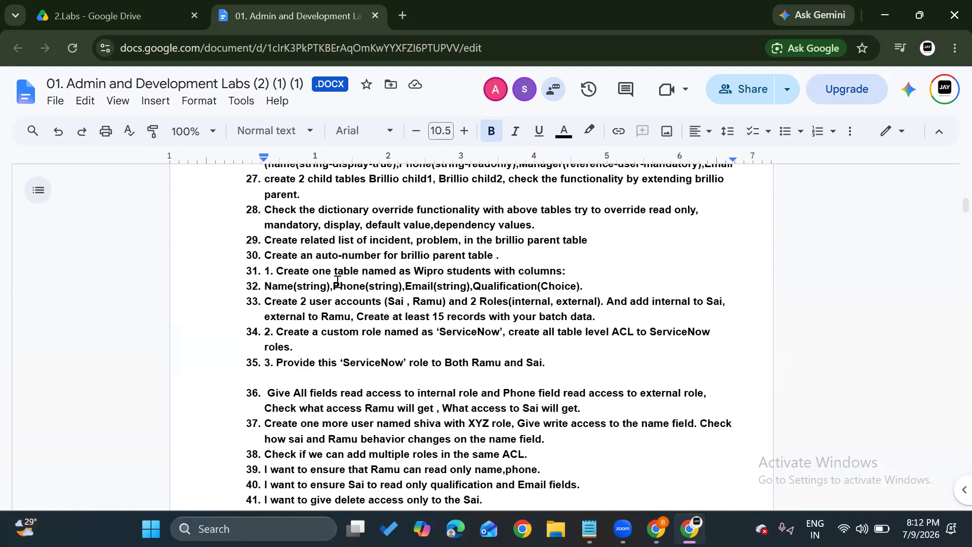
scroll(370, 307, down, 1)
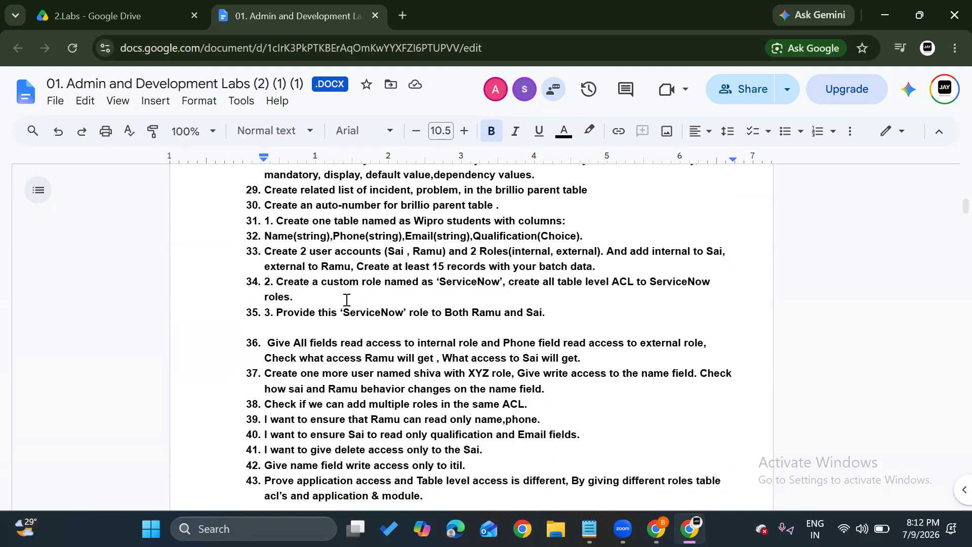
scroll(415, 285, down, 2)
scroll(415, 285, down, 2)
scroll(415, 285, up, 10)
scroll(416, 284, up, 7)
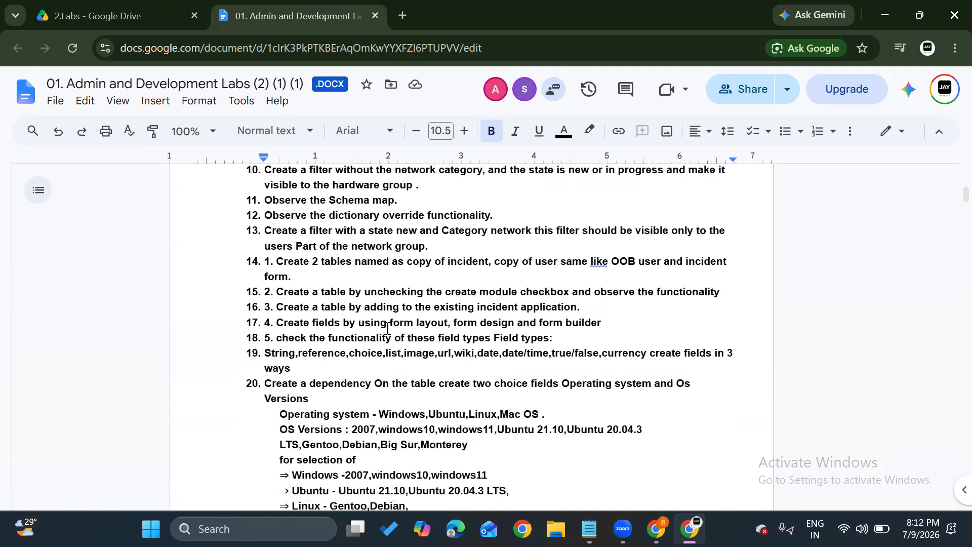
Review the Tables exercises again from the beginning, highlighting parts of exercises 5 to 7 and continuing through the Brillio Parent and child table tasks.
scroll(387, 329, up, 4)
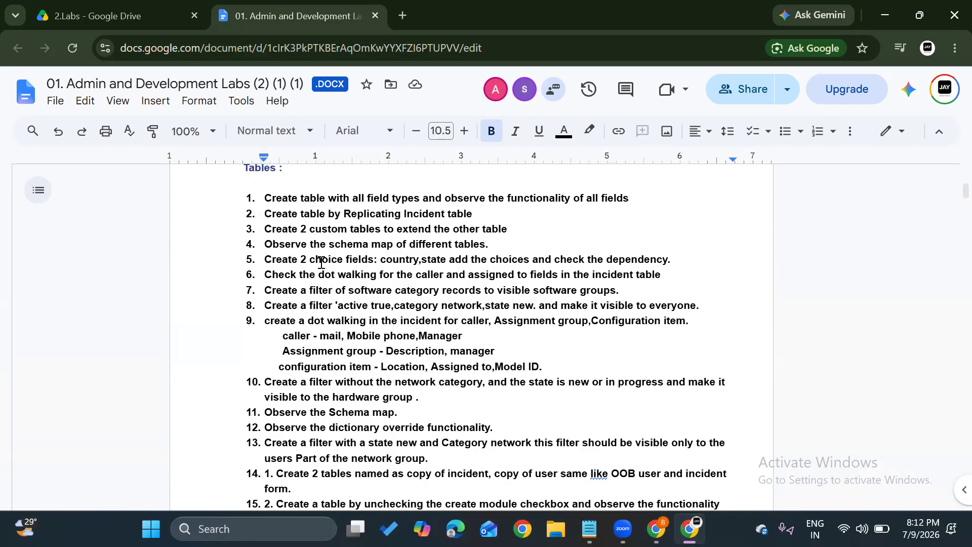
drag(322, 261, 417, 271)
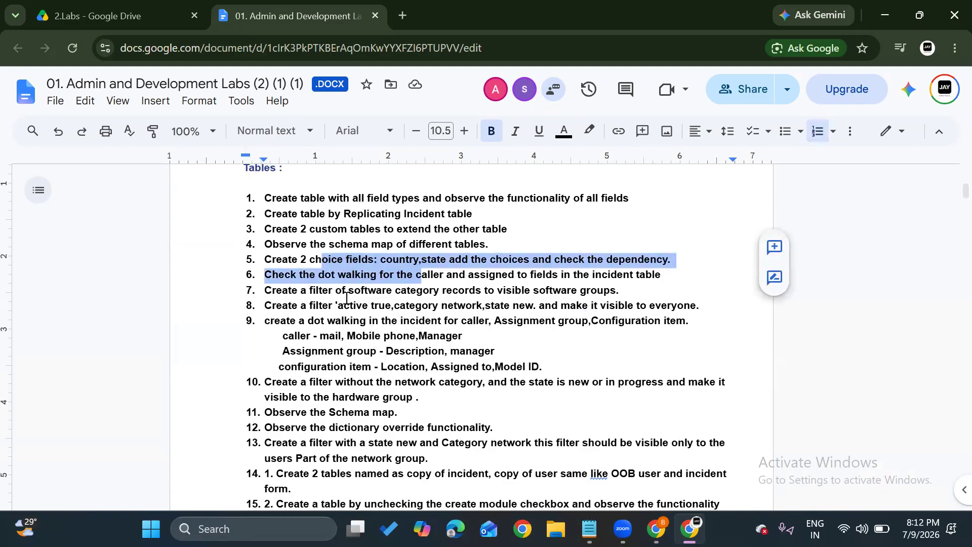
drag(347, 290, 381, 295)
scroll(382, 295, up, 1)
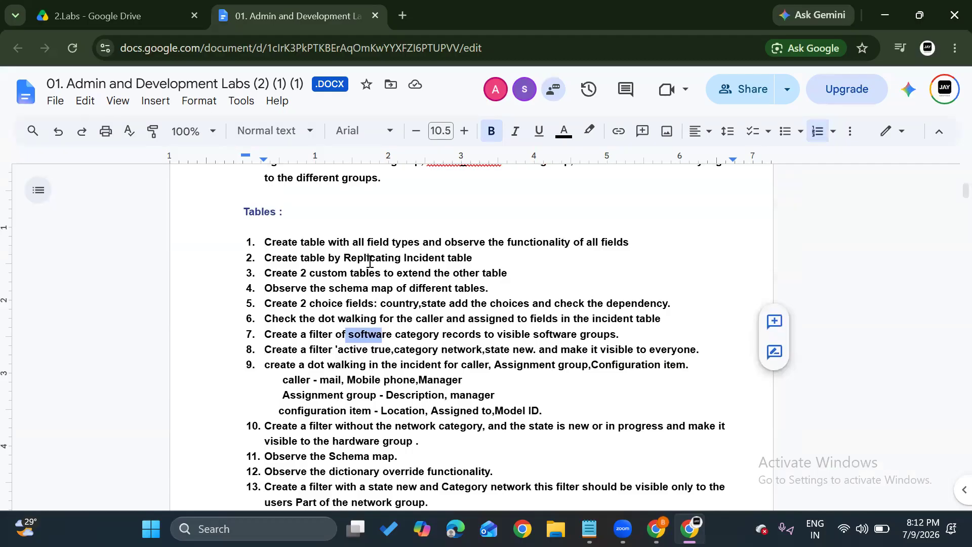
scroll(371, 261, down, 1)
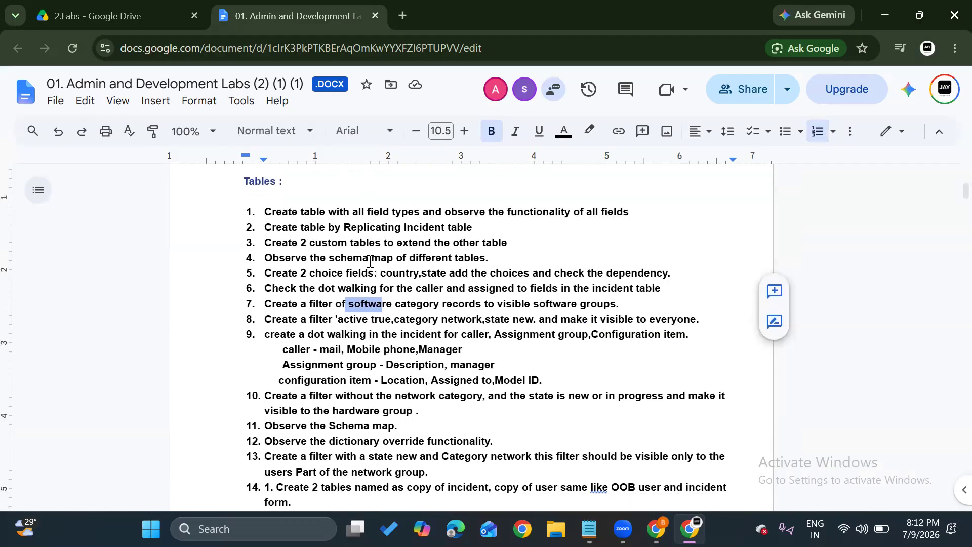
scroll(371, 261, down, 6)
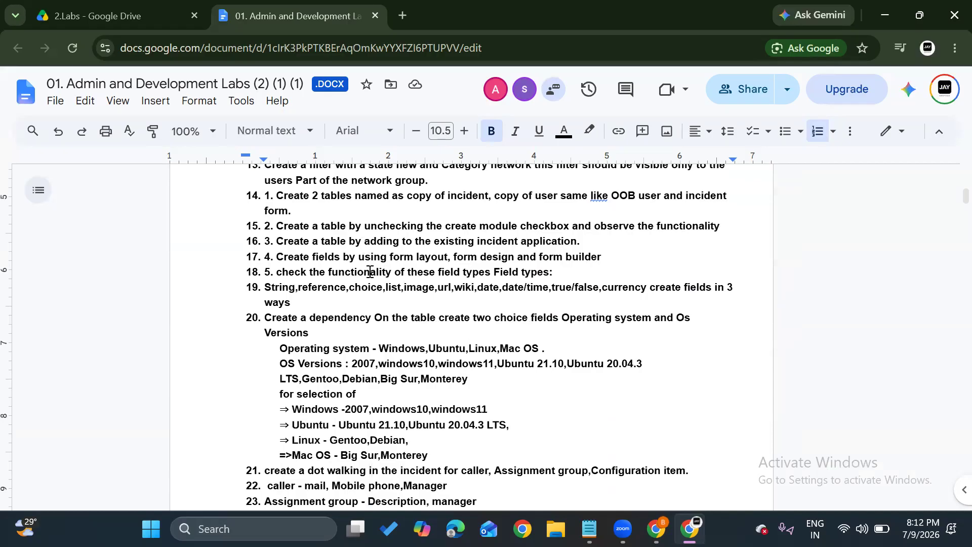
scroll(370, 272, down, 1)
scroll(370, 272, down, 1)
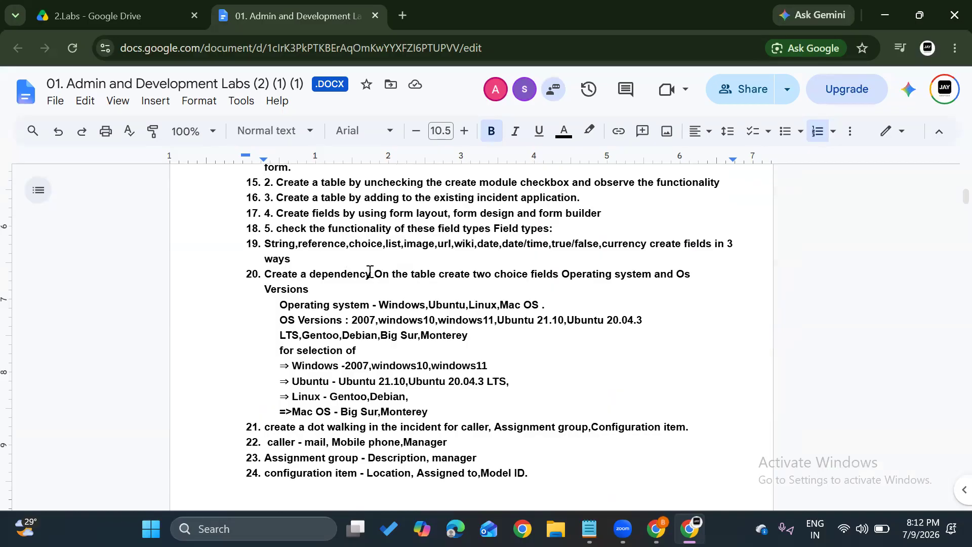
scroll(370, 272, down, 2)
scroll(370, 272, down, 11)
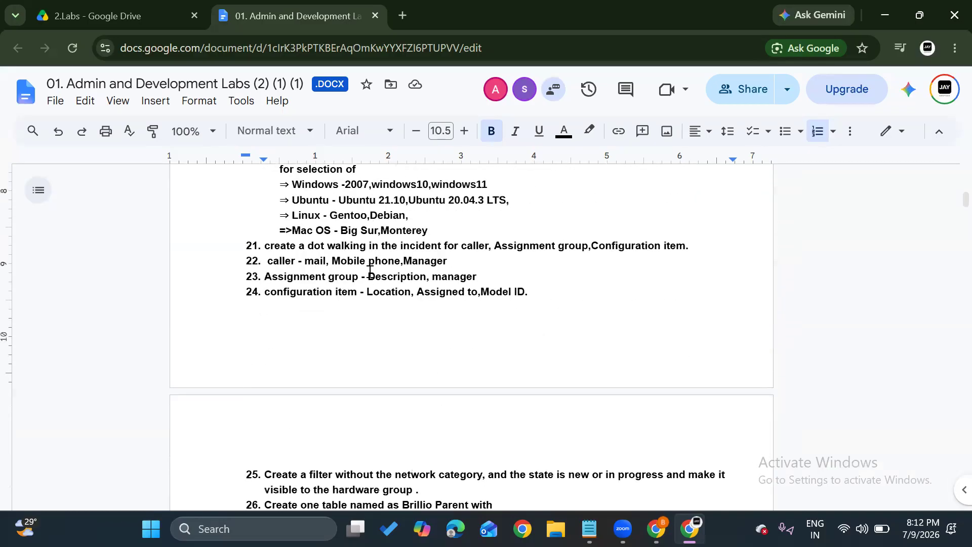
scroll(370, 272, down, 2)
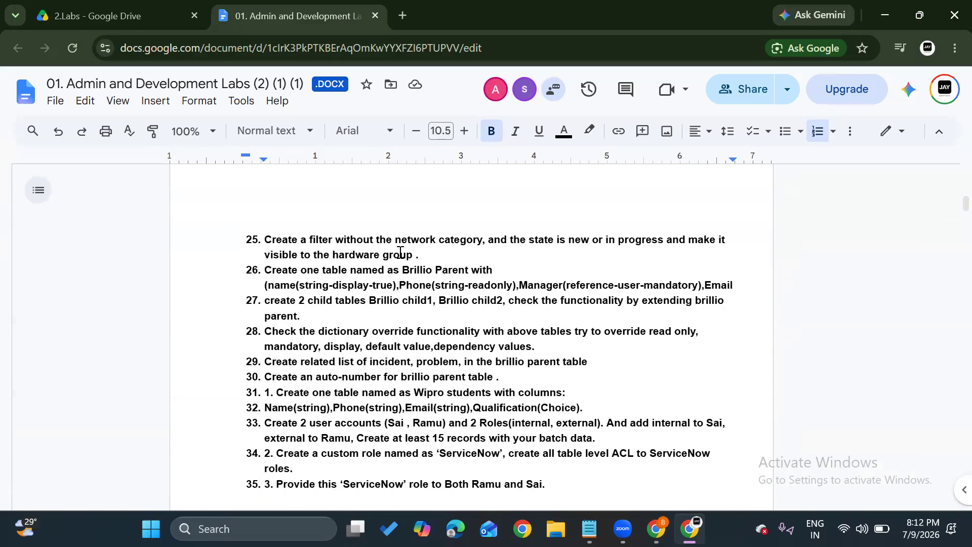
scroll(400, 309, down, 1)
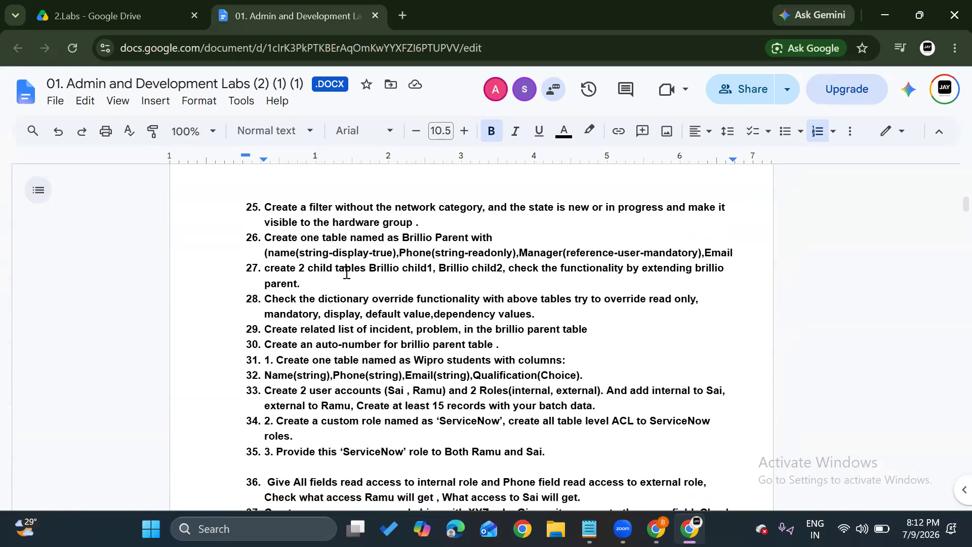
scroll(358, 304, down, 3)
scroll(357, 303, down, 7)
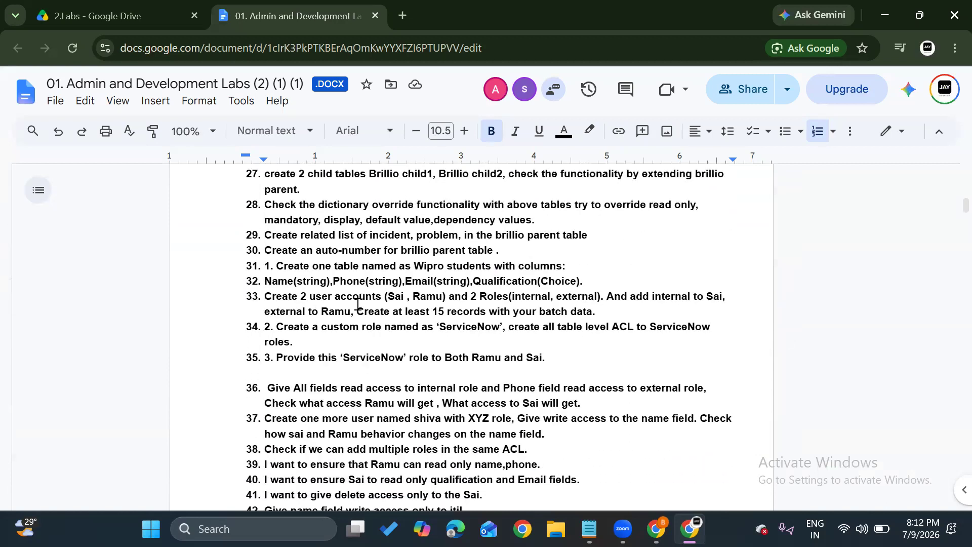
Find Practical Assessment -1, highlight its first task about the Brillio scoped application, and read its remaining tasks up to Practical Assessment-2.
scroll(358, 303, down, 20)
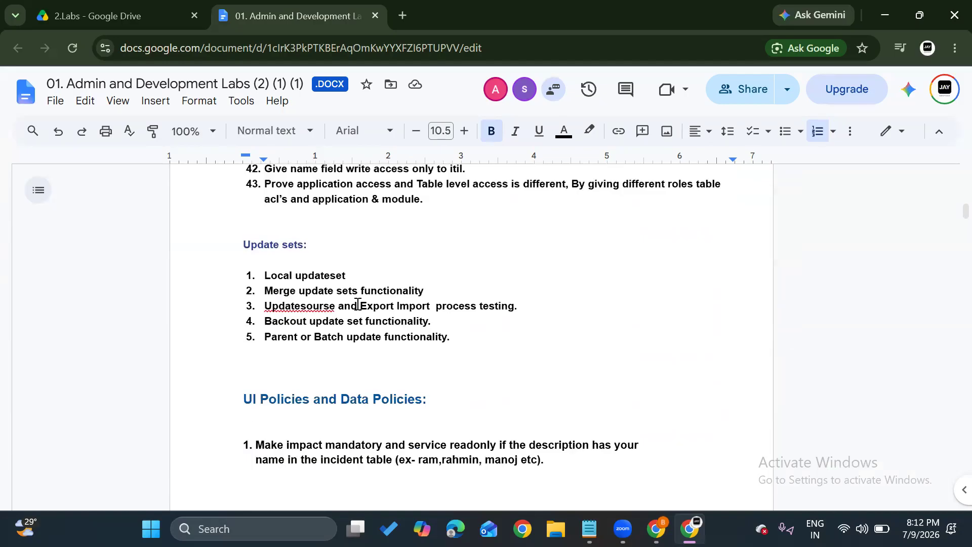
scroll(358, 304, down, 20)
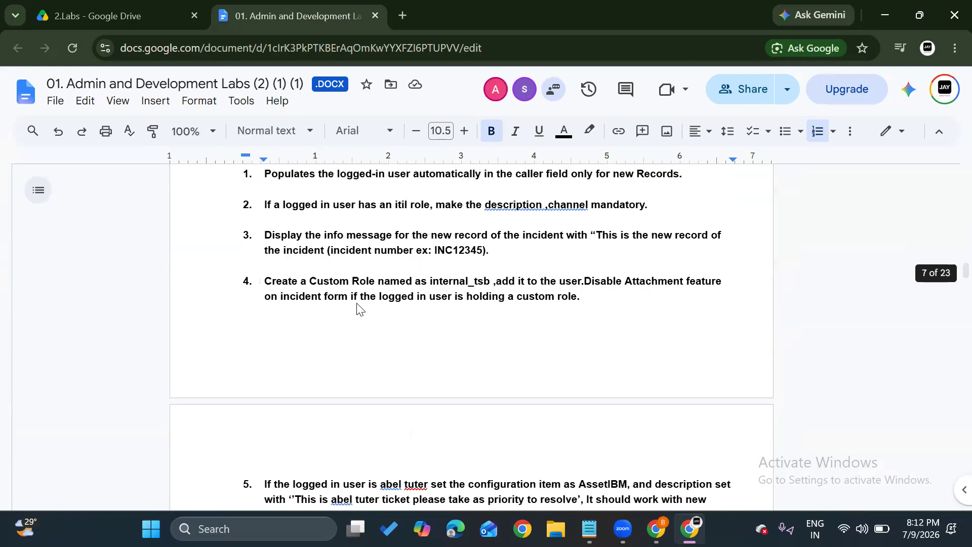
scroll(357, 303, down, 20)
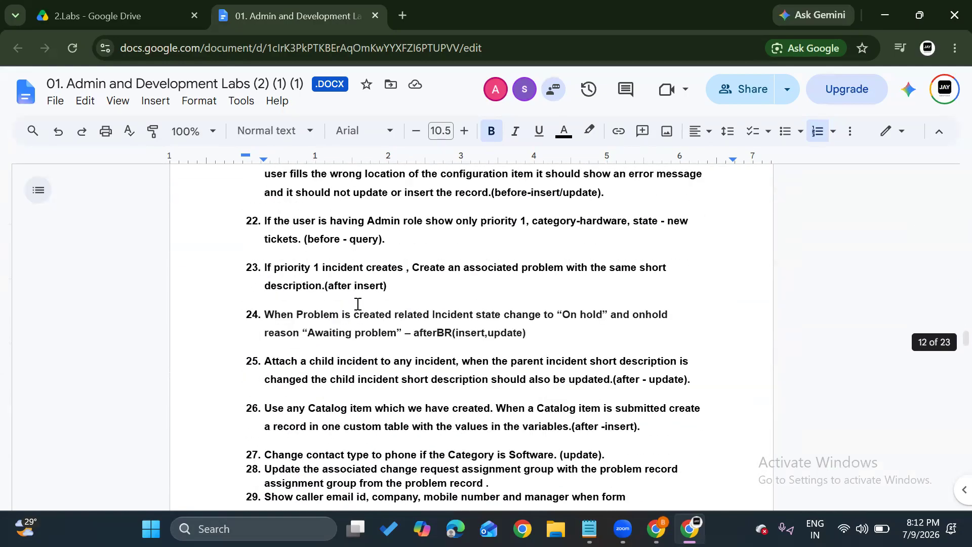
scroll(358, 304, down, 15)
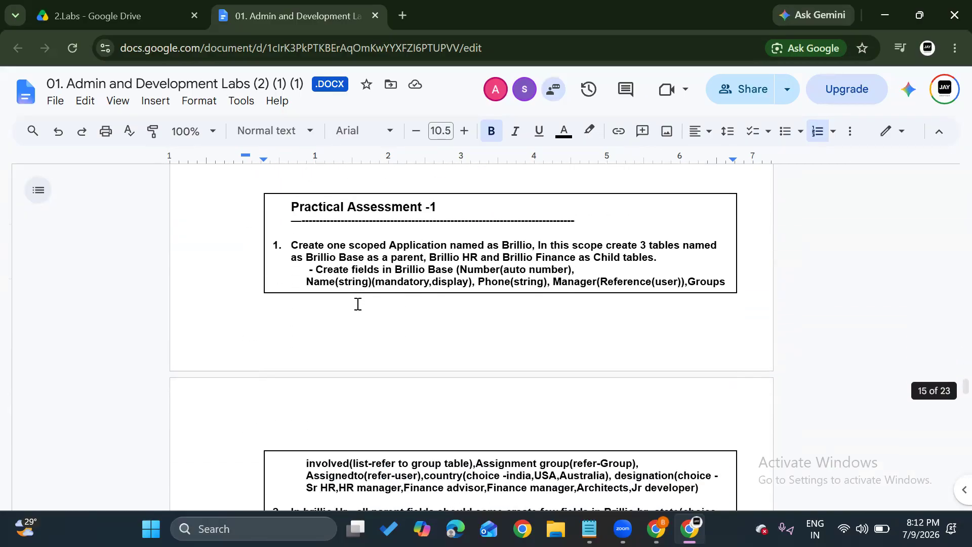
drag(292, 215, 593, 251)
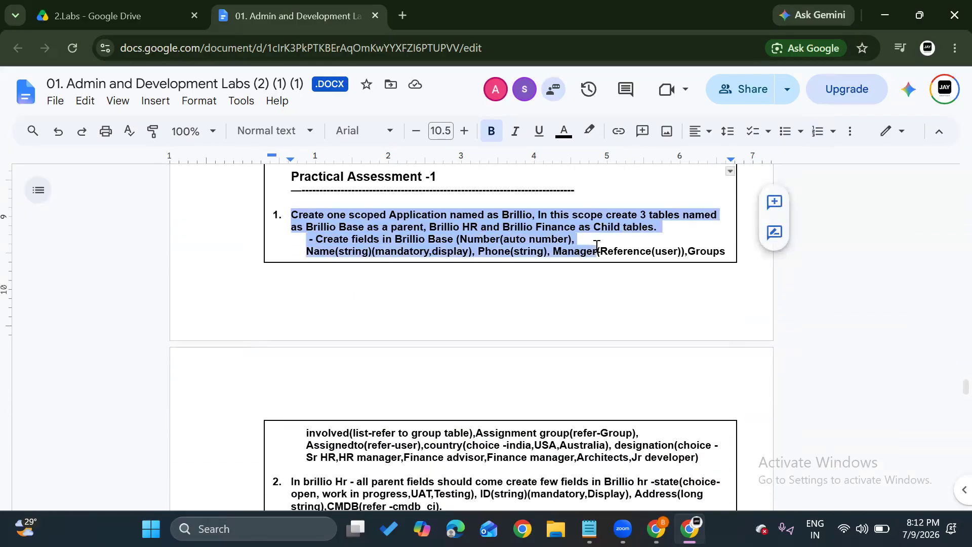
scroll(540, 261, down, 4)
click(387, 314)
scroll(385, 346, down, 2)
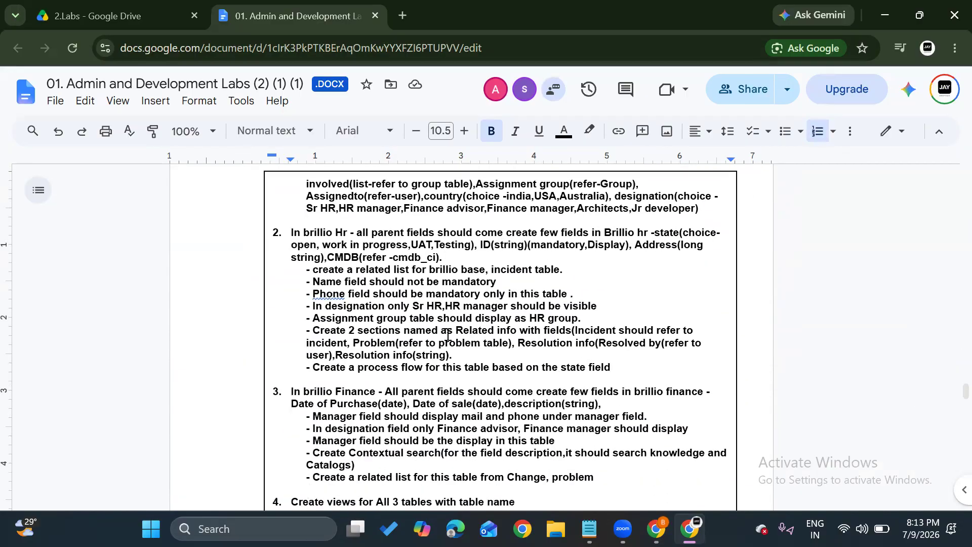
scroll(441, 334, down, 1)
scroll(441, 334, down, 5)
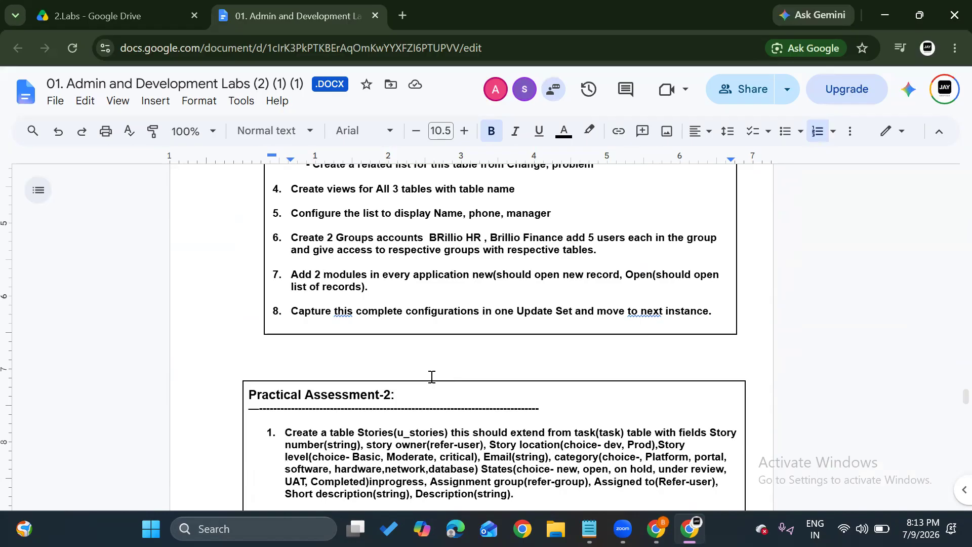
Return to the User Administration exercises at the beginning of the labs document.
scroll(431, 377, up, 8)
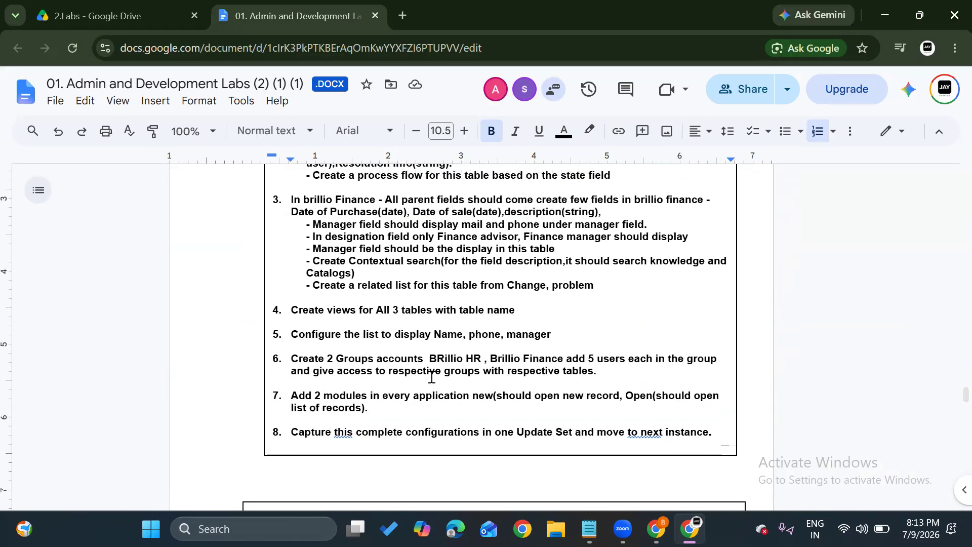
scroll(432, 377, up, 20)
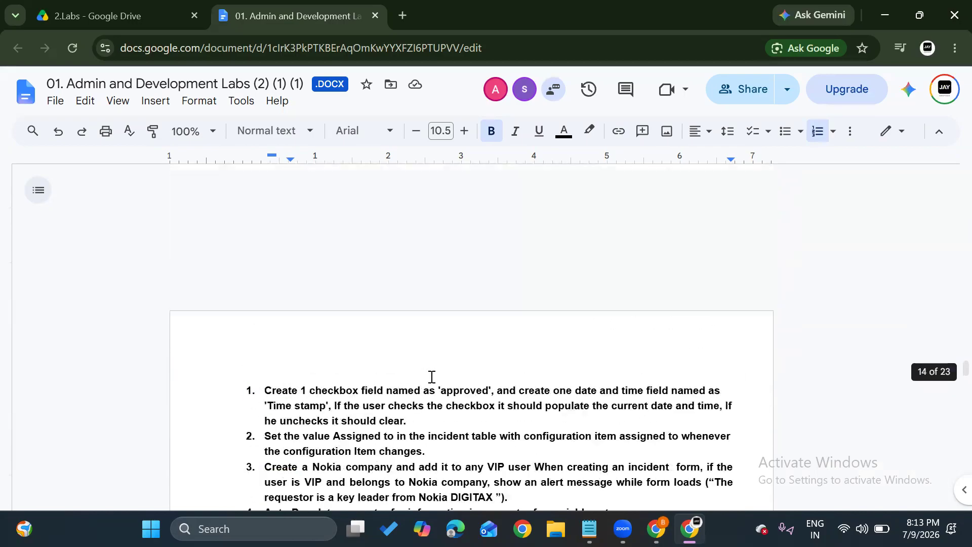
scroll(432, 383, up, 20)
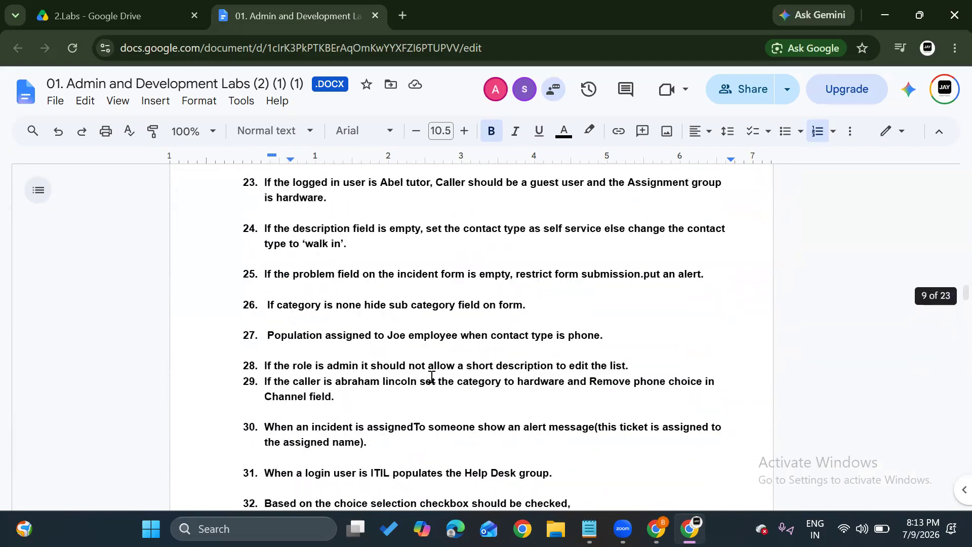
scroll(432, 377, up, 20)
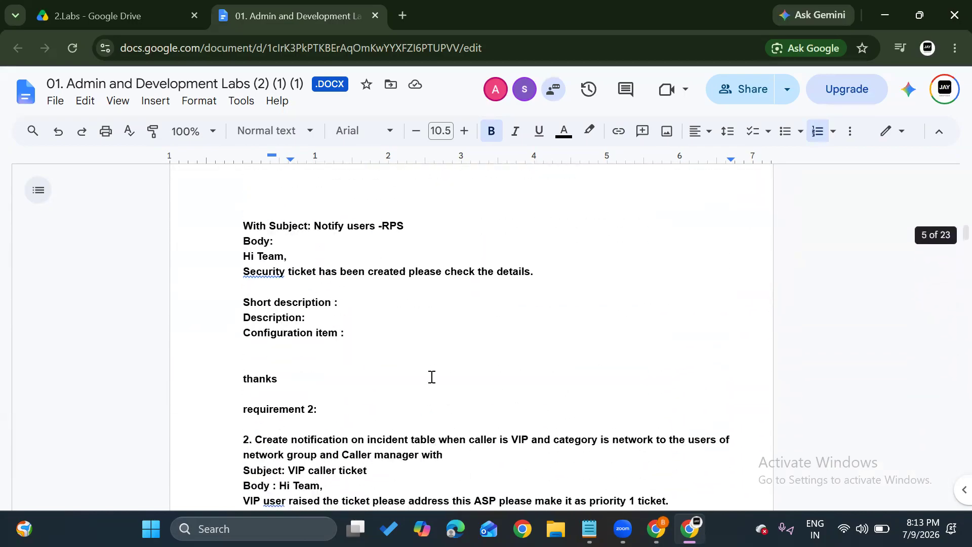
scroll(432, 377, up, 20)
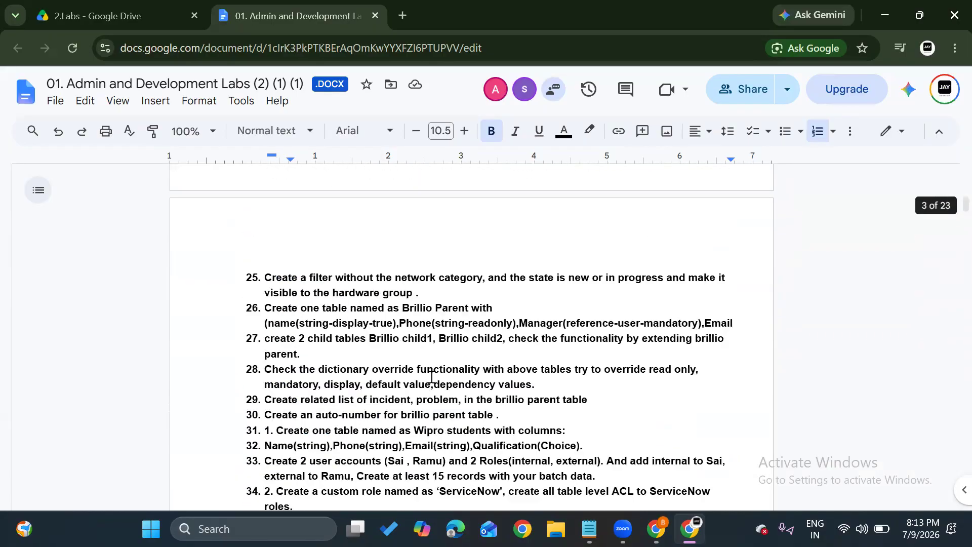
scroll(431, 377, up, 8)
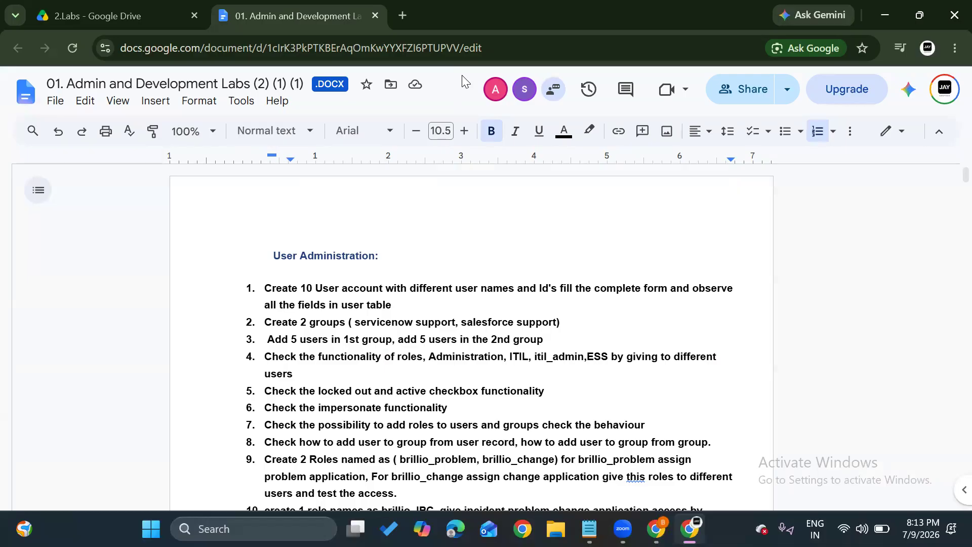
Delete all the dictionary override notes from the untitled Notepad file and return to the labs document.
mouse_move(589, 529)
click(586, 443)
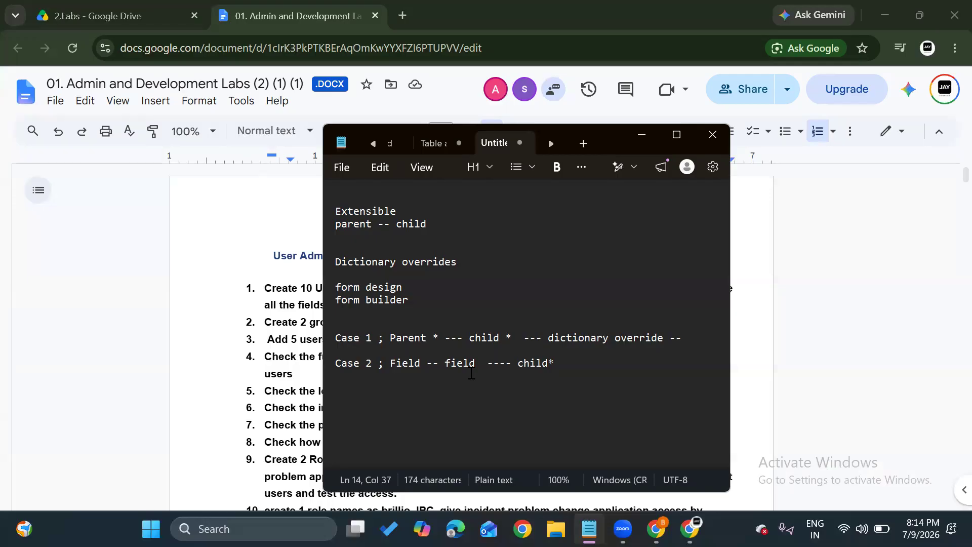
click(471, 373)
key(ctrl+a)
key(Delete)
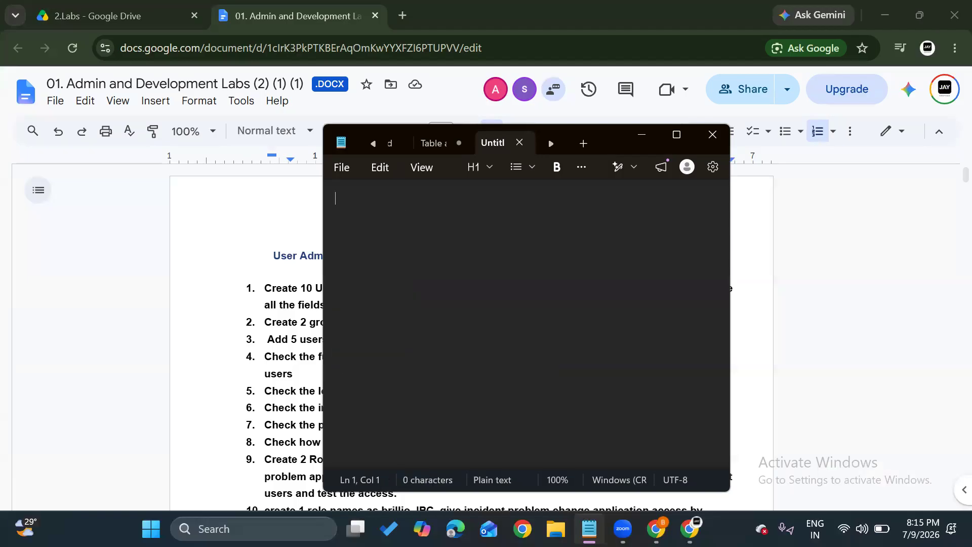
click(288, 344)
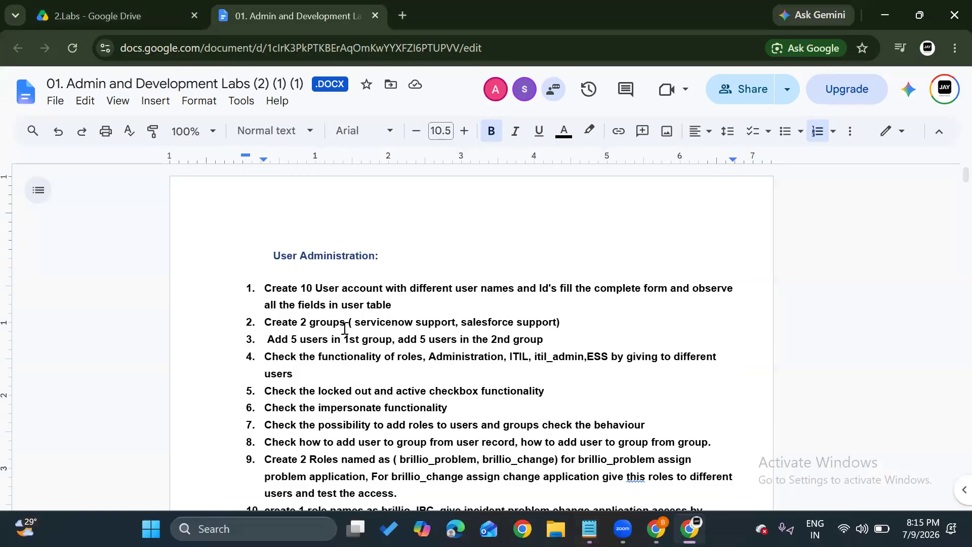